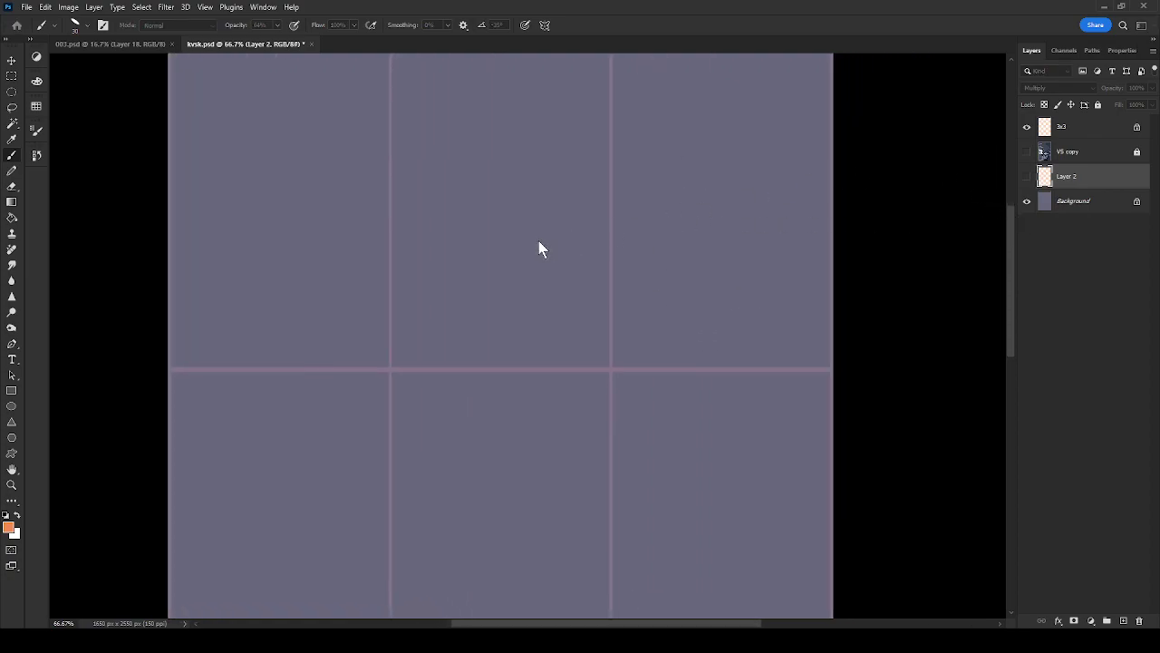
# Add a new Multiply layer above the hidden sketch layer and sketch an oval head with curved line-of-action strokes sweeping down from it
pyautogui.hotkey('ctrl', 'shift', 'alt', 'n')
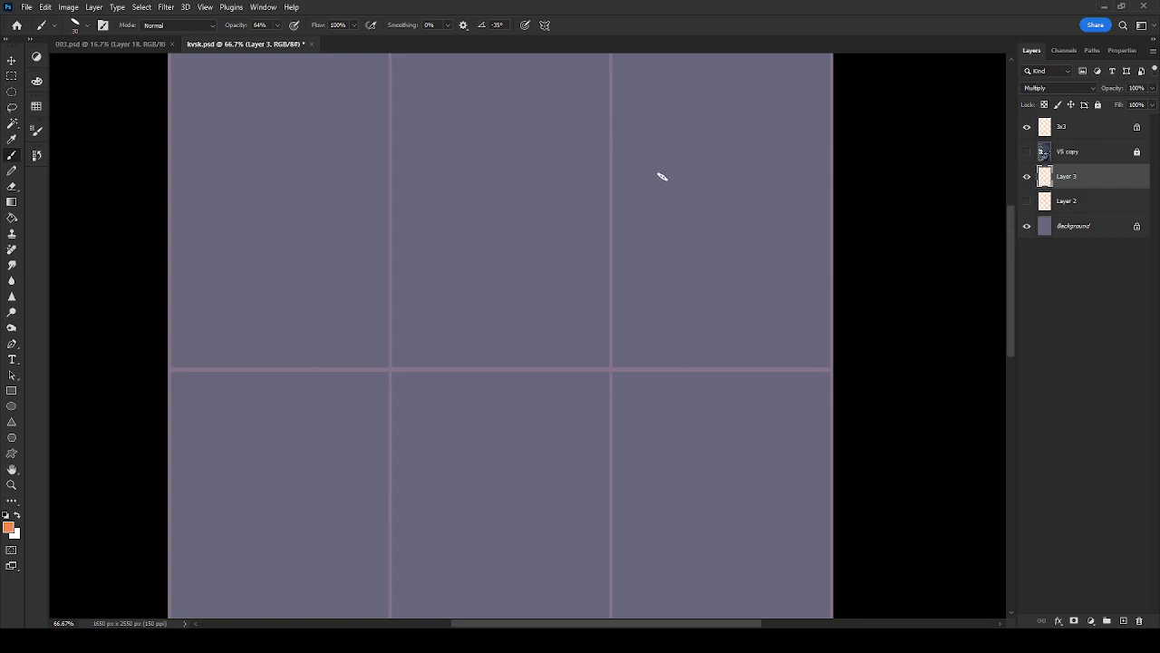
pyautogui.moveTo(678, 229); pyautogui.dragTo(655, 240)
pyautogui.moveTo(649, 340)
pyautogui.mouseDown()
pyautogui.moveTo(696, 257)
pyautogui.moveTo(594, 569)
pyautogui.mouseUp()
pyautogui.moveTo(698, 179); pyautogui.dragTo(566, 549)
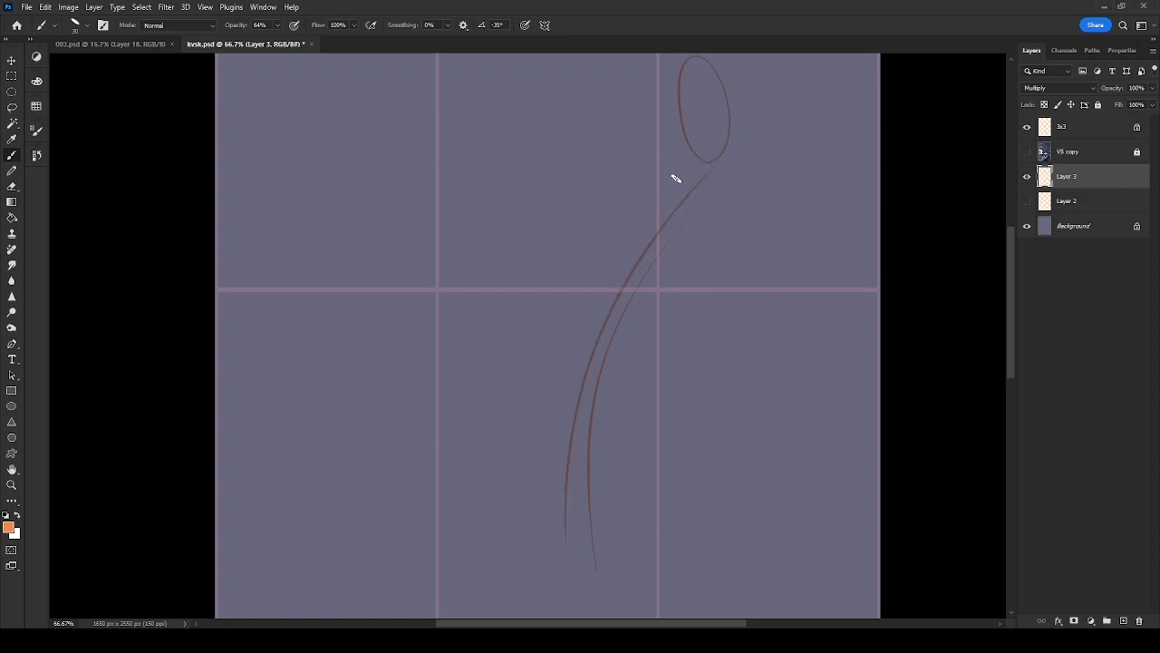
# Rough in the figure's shoulder line, torso sides and rounded hips around the line of action, and refine the oval head
pyautogui.moveTo(646, 162); pyautogui.dragTo(760, 186)
pyautogui.moveTo(647, 162)
pyautogui.mouseDown()
pyautogui.moveTo(598, 262)
pyautogui.moveTo(588, 232)
pyautogui.moveTo(592, 263)
pyautogui.moveTo(564, 354)
pyautogui.moveTo(566, 437)
pyautogui.mouseUp()
pyautogui.moveTo(556, 368)
pyautogui.mouseDown()
pyautogui.moveTo(569, 435)
pyautogui.moveTo(641, 453)
pyautogui.moveTo(691, 425)
pyautogui.mouseUp()
pyautogui.moveTo(672, 367)
pyautogui.mouseDown()
pyautogui.moveTo(674, 320)
pyautogui.moveTo(694, 395)
pyautogui.mouseUp()
pyautogui.moveTo(611, 439)
pyautogui.mouseDown()
pyautogui.moveTo(686, 384)
pyautogui.moveTo(674, 345)
pyautogui.moveTo(687, 281)
pyautogui.moveTo(762, 240)
pyautogui.moveTo(742, 270)
pyautogui.mouseUp()
pyautogui.moveTo(682, 292); pyautogui.dragTo(750, 274)
pyautogui.moveTo(771, 242)
pyautogui.mouseDown()
pyautogui.moveTo(769, 213)
pyautogui.moveTo(725, 306)
pyautogui.mouseUp()
pyautogui.moveTo(647, 203)
pyautogui.mouseDown()
pyautogui.moveTo(702, 226)
pyautogui.moveTo(694, 267)
pyautogui.mouseUp()
pyautogui.moveTo(690, 410)
pyautogui.mouseDown()
pyautogui.moveTo(709, 339)
pyautogui.moveTo(820, 396)
pyautogui.mouseUp()
pyautogui.moveTo(627, 218); pyautogui.dragTo(671, 306)
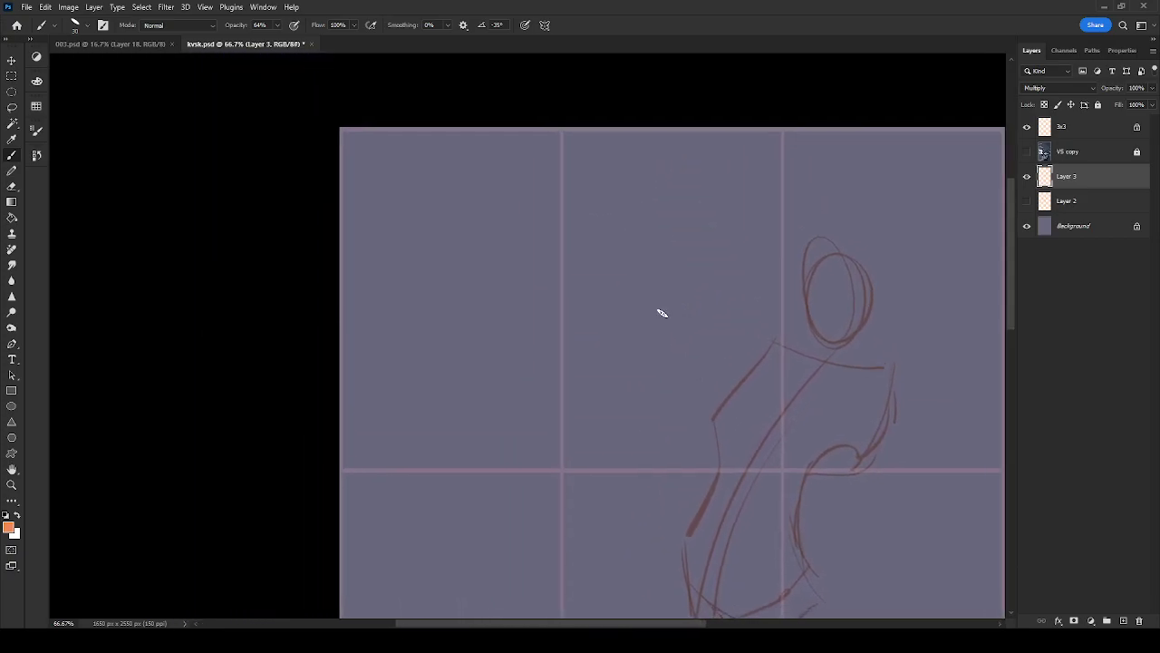
# Sketch a blocky raised hand with finger shapes in the upper middle grid cell, beside the figure's head
pyautogui.press('r')
pyautogui.moveTo(596, 390); pyautogui.dragTo(679, 380)
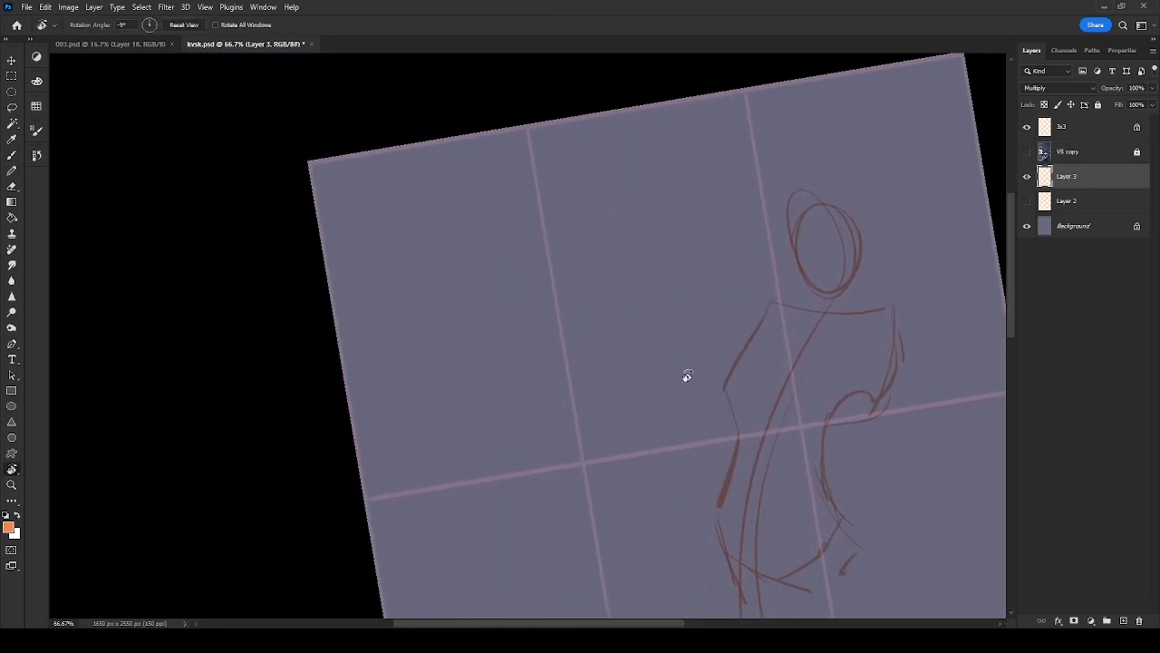
pyautogui.moveTo(759, 375); pyautogui.dragTo(814, 392)
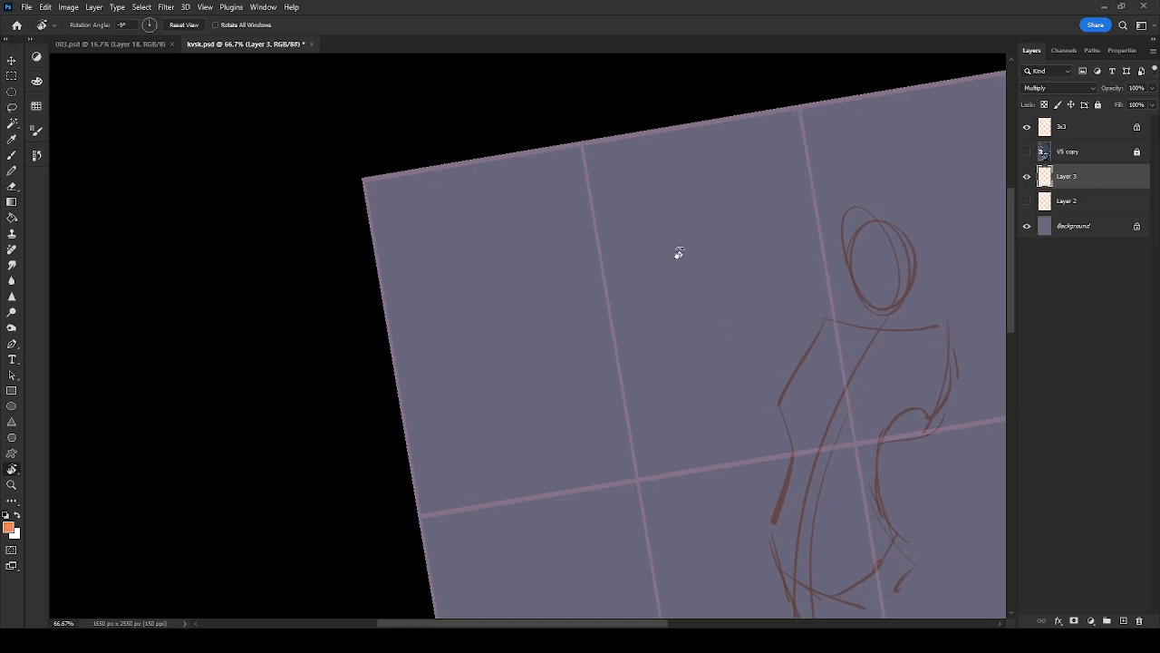
pyautogui.press('b')
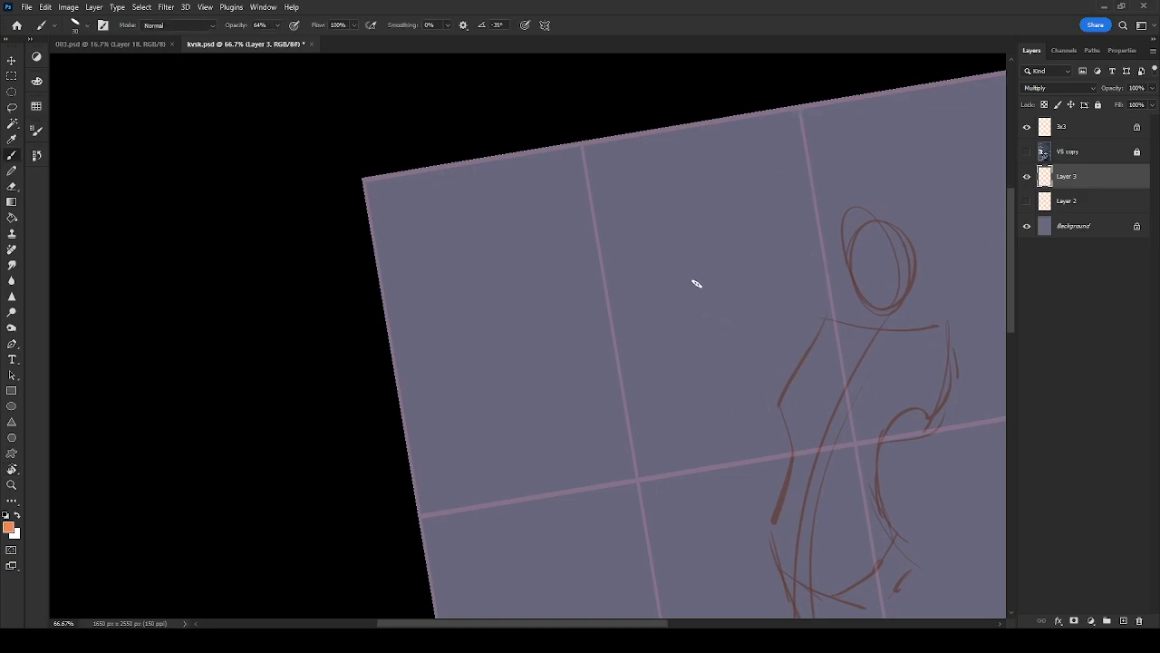
pyautogui.moveTo(671, 274)
pyautogui.mouseDown()
pyautogui.moveTo(710, 263)
pyautogui.moveTo(703, 318)
pyautogui.mouseUp()
pyautogui.moveTo(708, 267); pyautogui.dragTo(714, 318)
pyautogui.moveTo(675, 249)
pyautogui.mouseDown()
pyautogui.moveTo(698, 277)
pyautogui.moveTo(704, 249)
pyautogui.moveTo(721, 282)
pyautogui.moveTo(714, 245)
pyautogui.moveTo(709, 269)
pyautogui.moveTo(739, 251)
pyautogui.moveTo(731, 284)
pyautogui.mouseUp()
pyautogui.moveTo(696, 327); pyautogui.dragTo(716, 332)
# Sketch the forearm, elbow and upper arm connecting the raised hand to the figure's near shoulder
pyautogui.moveTo(721, 273)
pyautogui.mouseDown()
pyautogui.moveTo(761, 305)
pyautogui.moveTo(785, 292)
pyautogui.mouseUp()
pyautogui.moveTo(798, 286); pyautogui.dragTo(835, 314)
pyautogui.moveTo(716, 288); pyautogui.dragTo(752, 306)
pyautogui.moveTo(690, 326)
pyautogui.mouseDown()
pyautogui.moveTo(721, 325)
pyautogui.moveTo(758, 365)
pyautogui.moveTo(768, 345)
pyautogui.moveTo(799, 360)
pyautogui.moveTo(719, 333)
pyautogui.moveTo(753, 366)
pyautogui.mouseUp()
pyautogui.moveTo(736, 298)
pyautogui.mouseDown()
pyautogui.moveTo(769, 306)
pyautogui.moveTo(754, 381)
pyautogui.mouseUp()
pyautogui.moveTo(787, 309)
pyautogui.mouseDown()
pyautogui.moveTo(846, 316)
pyautogui.moveTo(805, 293)
pyautogui.moveTo(843, 318)
pyautogui.mouseUp()
# Draw the angular outline of a gun extending outward from the raised hand
pyautogui.moveTo(620, 166)
pyautogui.mouseDown()
pyautogui.moveTo(724, 222)
pyautogui.moveTo(635, 183)
pyautogui.moveTo(620, 229)
pyautogui.mouseUp()
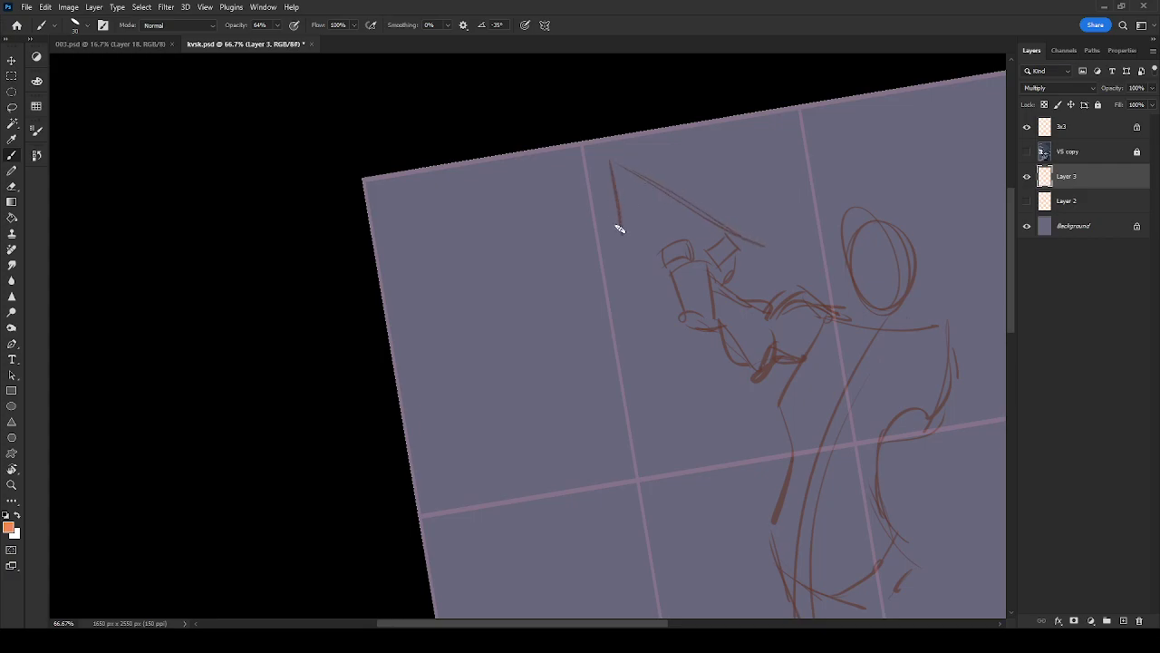
pyautogui.moveTo(612, 163)
pyautogui.mouseDown()
pyautogui.moveTo(625, 169)
pyautogui.moveTo(619, 238)
pyautogui.moveTo(661, 251)
pyautogui.mouseUp()
pyautogui.moveTo(745, 263); pyautogui.dragTo(748, 267)
# Rework the opposite shoulder and the chest edge beneath it with curved strokes
pyautogui.moveTo(907, 441); pyautogui.dragTo(638, 404)
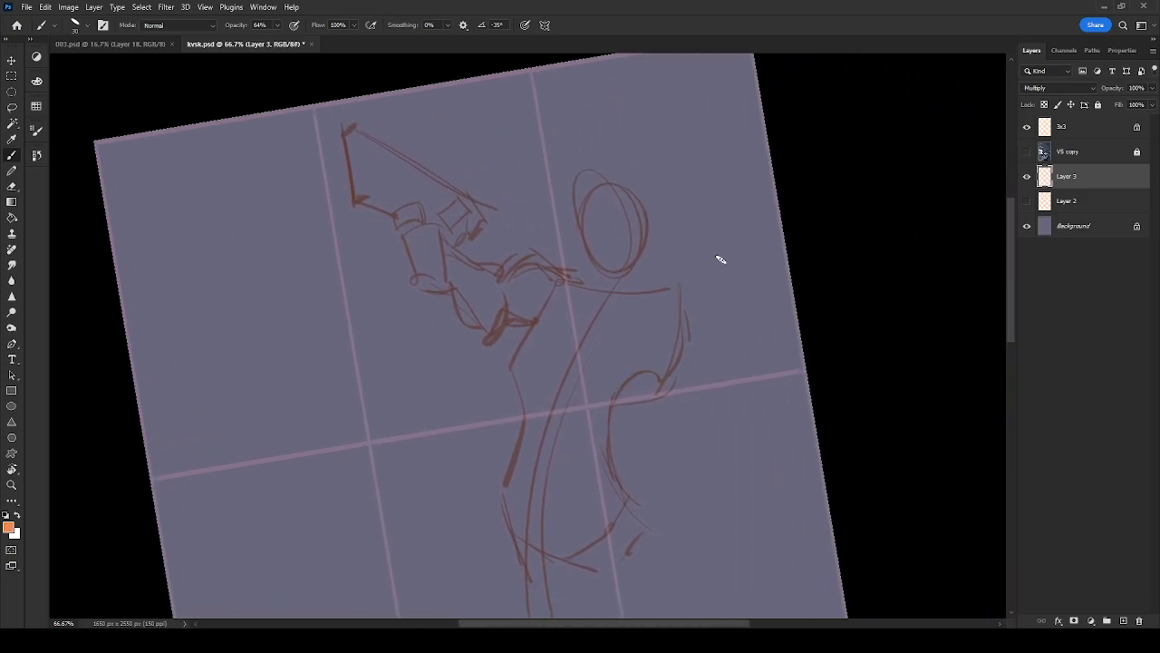
pyautogui.moveTo(668, 293); pyautogui.dragTo(681, 313)
pyautogui.moveTo(657, 367); pyautogui.dragTo(616, 388)
pyautogui.moveTo(678, 308); pyautogui.dragTo(674, 342)
# Sketch a second raised hand on the other side of the head, gripping an upright gun
pyautogui.scroll(2, 709, 272)
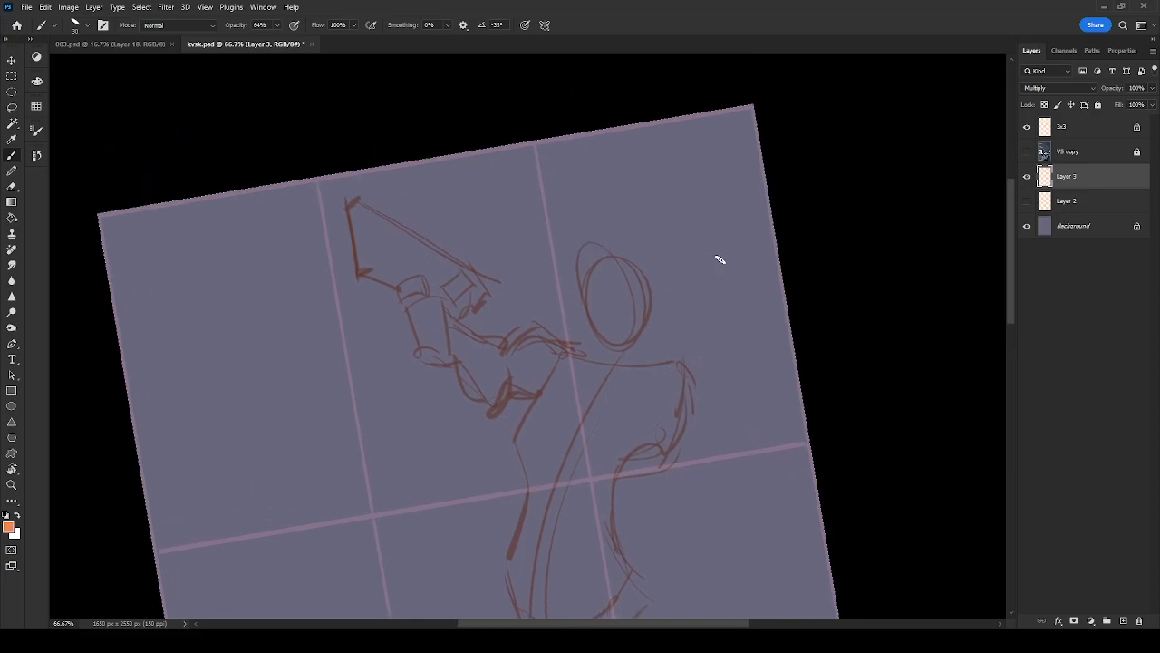
pyautogui.moveTo(693, 272)
pyautogui.mouseDown()
pyautogui.moveTo(737, 244)
pyautogui.moveTo(708, 287)
pyautogui.moveTo(740, 284)
pyautogui.mouseUp()
pyautogui.moveTo(714, 241); pyautogui.dragTo(722, 287)
pyautogui.moveTo(720, 240)
pyautogui.mouseDown()
pyautogui.moveTo(721, 285)
pyautogui.moveTo(738, 264)
pyautogui.moveTo(743, 274)
pyautogui.moveTo(746, 242)
pyautogui.moveTo(749, 264)
pyautogui.moveTo(689, 263)
pyautogui.mouseUp()
pyautogui.moveTo(641, 181)
pyautogui.mouseDown()
pyautogui.moveTo(662, 175)
pyautogui.moveTo(678, 319)
pyautogui.moveTo(685, 299)
pyautogui.mouseUp()
pyautogui.moveTo(682, 184); pyautogui.dragTo(700, 295)
pyautogui.moveTo(642, 186); pyautogui.dragTo(673, 308)
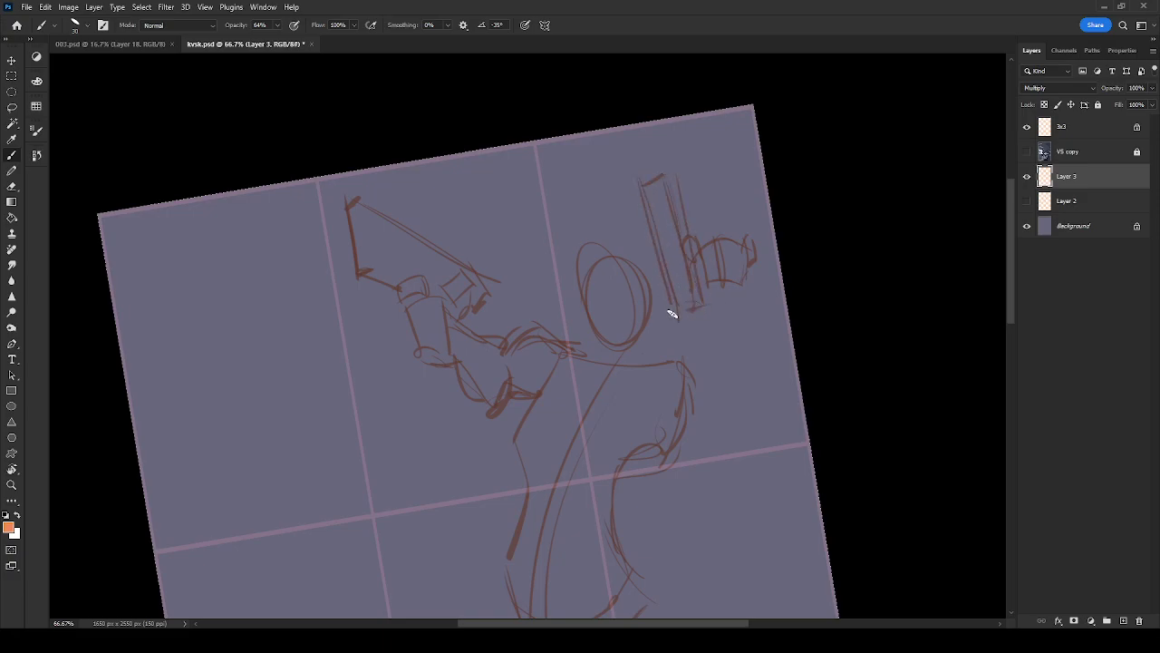
# Refine the upright gun and its gripping fingers, and rough in the rounded shoulder below them
pyautogui.moveTo(686, 235); pyautogui.dragTo(700, 249)
pyautogui.moveTo(670, 176); pyautogui.dragTo(693, 215)
pyautogui.moveTo(704, 290); pyautogui.dragTo(751, 313)
pyautogui.moveTo(696, 255); pyautogui.dragTo(759, 267)
pyautogui.moveTo(756, 243)
pyautogui.mouseDown()
pyautogui.moveTo(755, 301)
pyautogui.moveTo(752, 289)
pyautogui.mouseUp()
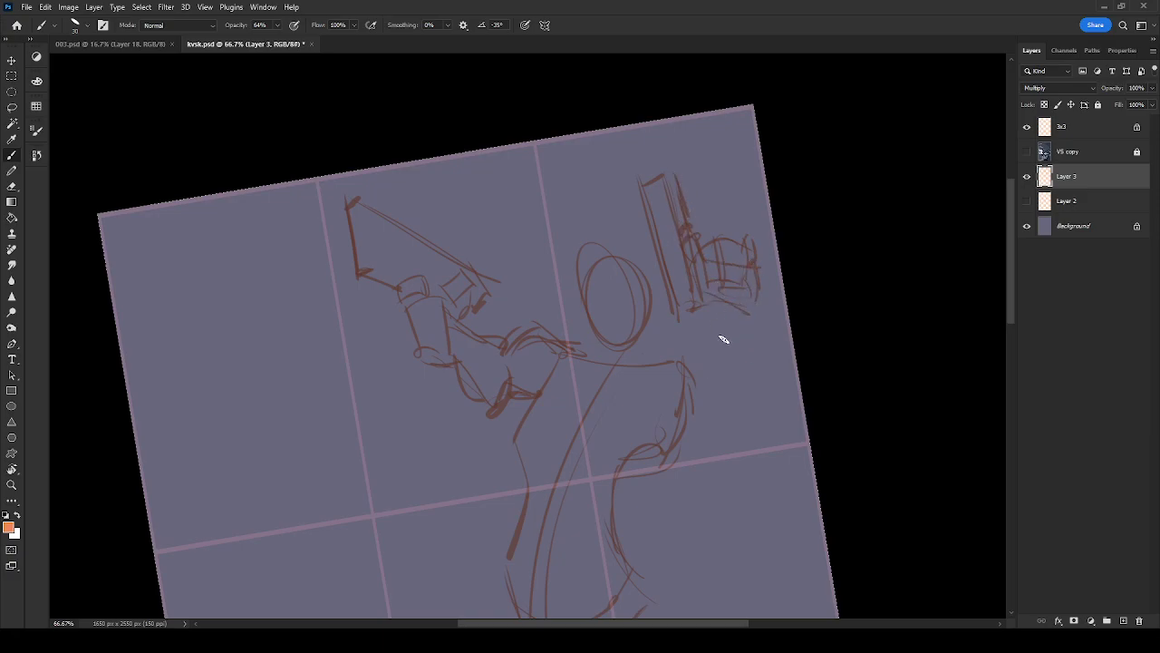
pyautogui.moveTo(667, 362)
pyautogui.mouseDown()
pyautogui.moveTo(694, 340)
pyautogui.moveTo(712, 381)
pyautogui.mouseUp()
# Scale the figure sketch down slightly and move it toward the middle of the page
pyautogui.hotkey('ctrl', 't')
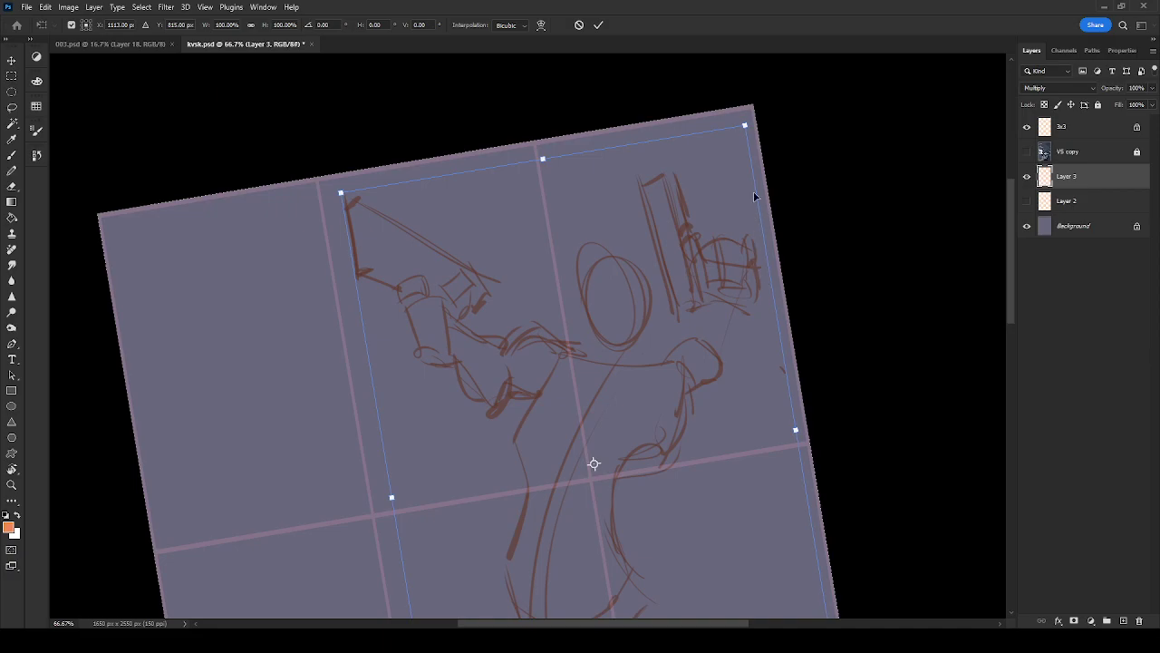
pyautogui.moveTo(745, 127); pyautogui.dragTo(713, 200)
pyautogui.moveTo(727, 429); pyautogui.dragTo(603, 392)
pyautogui.press('Return')
# Sketch the bent forearm, elbow and upper arm linking the upright-gun hand to the shoulder
pyautogui.press('b')
pyautogui.moveTo(572, 301)
pyautogui.mouseDown()
pyautogui.moveTo(590, 350)
pyautogui.moveTo(626, 367)
pyautogui.moveTo(606, 372)
pyautogui.mouseUp()
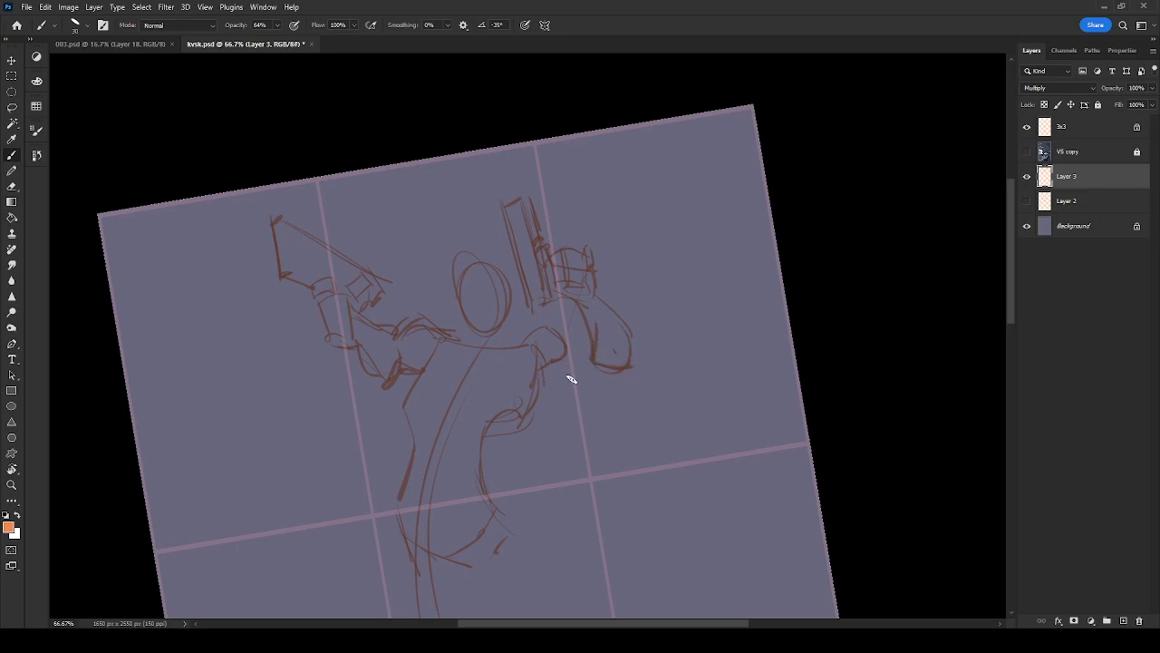
pyautogui.moveTo(542, 369); pyautogui.dragTo(587, 352)
pyautogui.moveTo(542, 392); pyautogui.dragTo(480, 448)
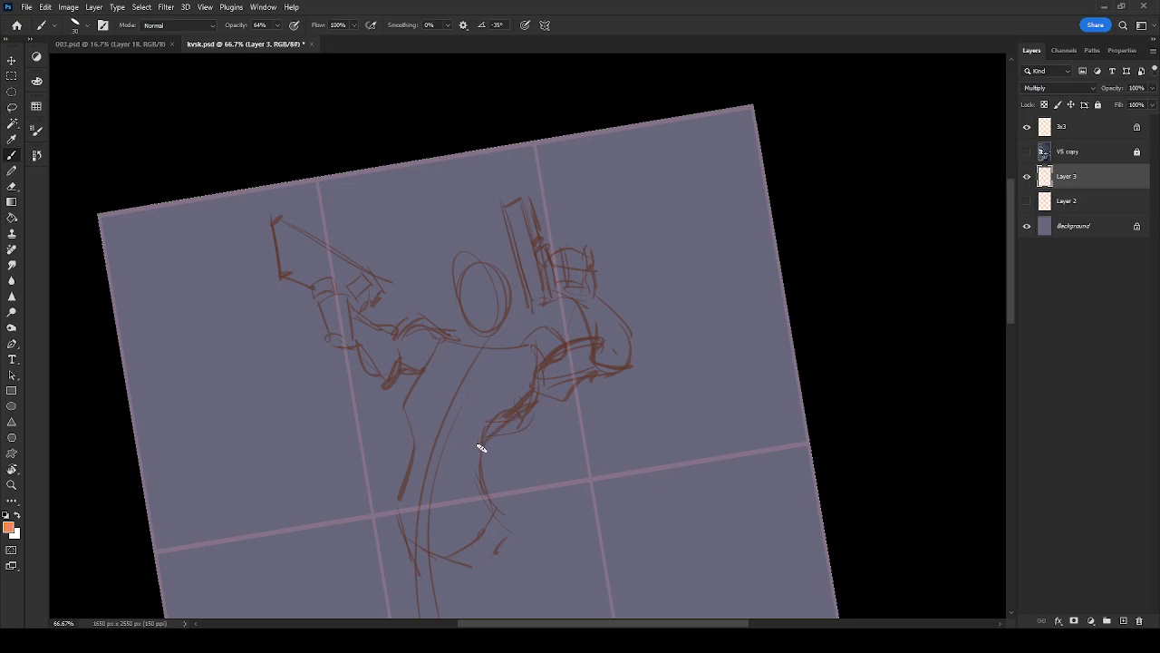
# Sketch both thighs spreading outward from the hips in a wide stance, ending at the knees
pyautogui.moveTo(497, 498); pyautogui.dragTo(679, 297)
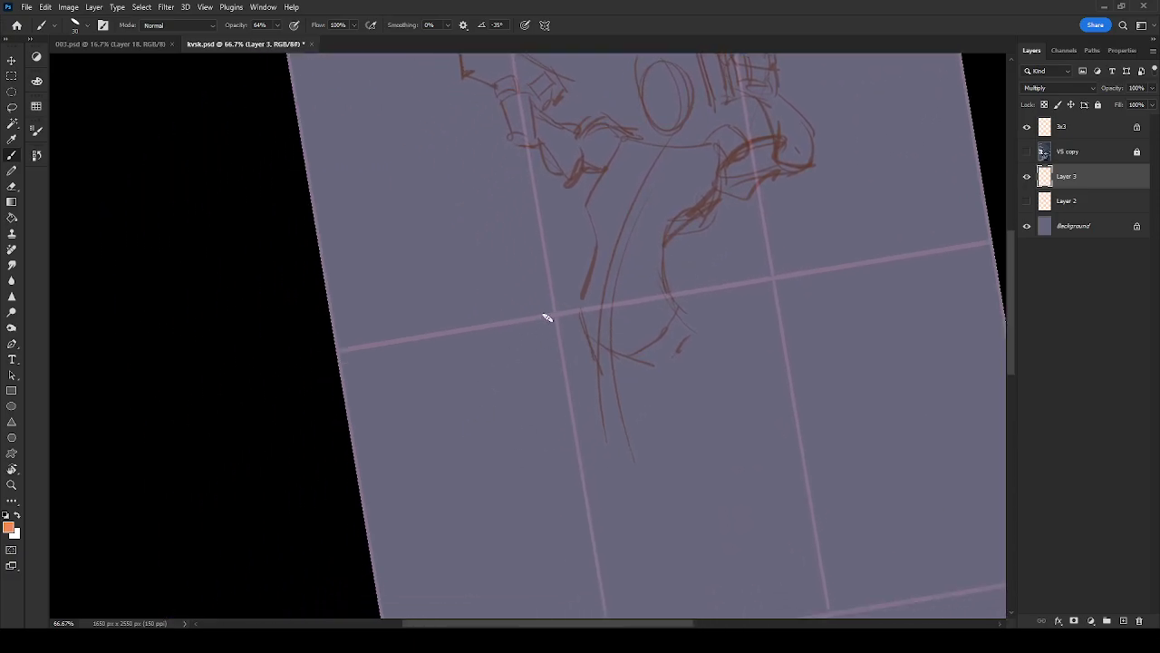
pyautogui.moveTo(450, 397); pyautogui.dragTo(580, 294)
pyautogui.moveTo(696, 331); pyautogui.dragTo(764, 417)
pyautogui.moveTo(666, 390); pyautogui.dragTo(743, 399)
pyautogui.moveTo(678, 318); pyautogui.dragTo(757, 378)
pyautogui.moveTo(684, 311); pyautogui.dragTo(701, 404)
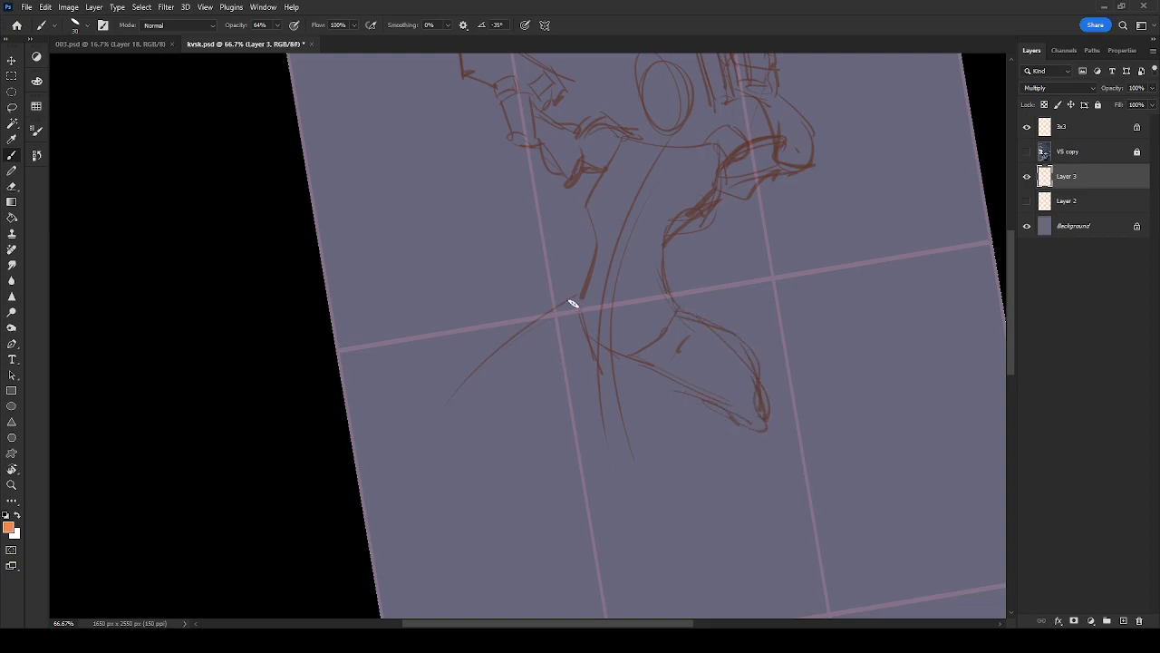
pyautogui.moveTo(442, 404)
pyautogui.mouseDown()
pyautogui.moveTo(517, 306)
pyautogui.moveTo(445, 407)
pyautogui.moveTo(460, 437)
pyautogui.moveTo(614, 360)
pyautogui.mouseUp()
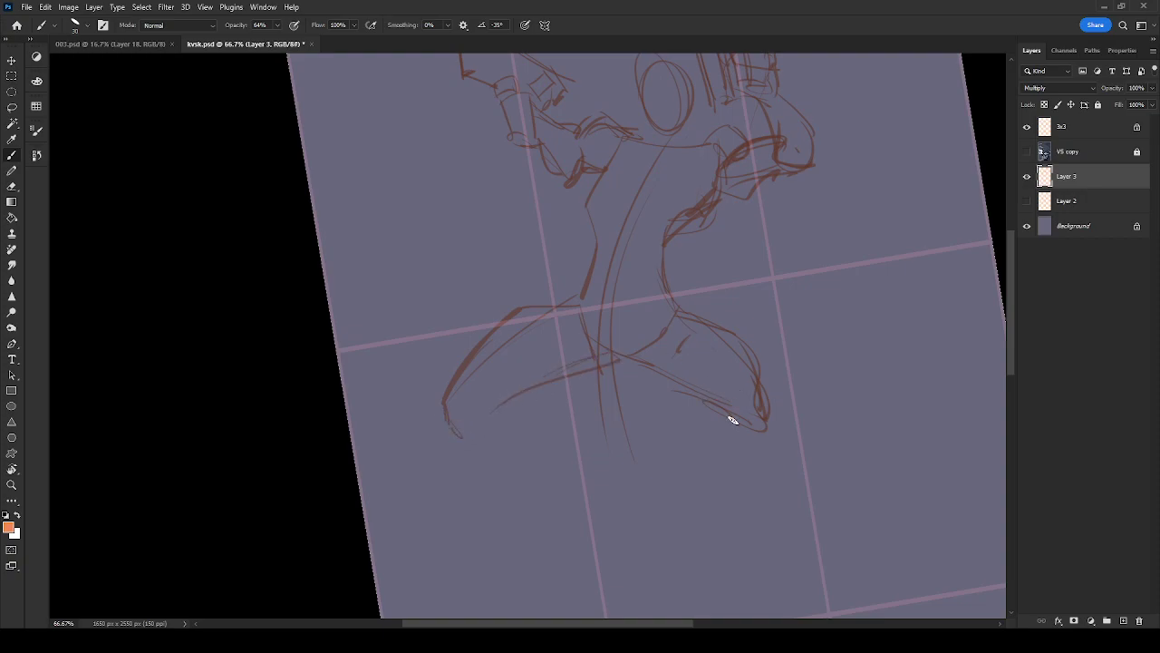
# Lasso the outstretched gun arm and move it farther away from the figure's head and torso
pyautogui.moveTo(677, 454)
pyautogui.mouseDown()
pyautogui.moveTo(732, 422)
pyautogui.moveTo(702, 544)
pyautogui.moveTo(771, 579)
pyautogui.mouseUp()
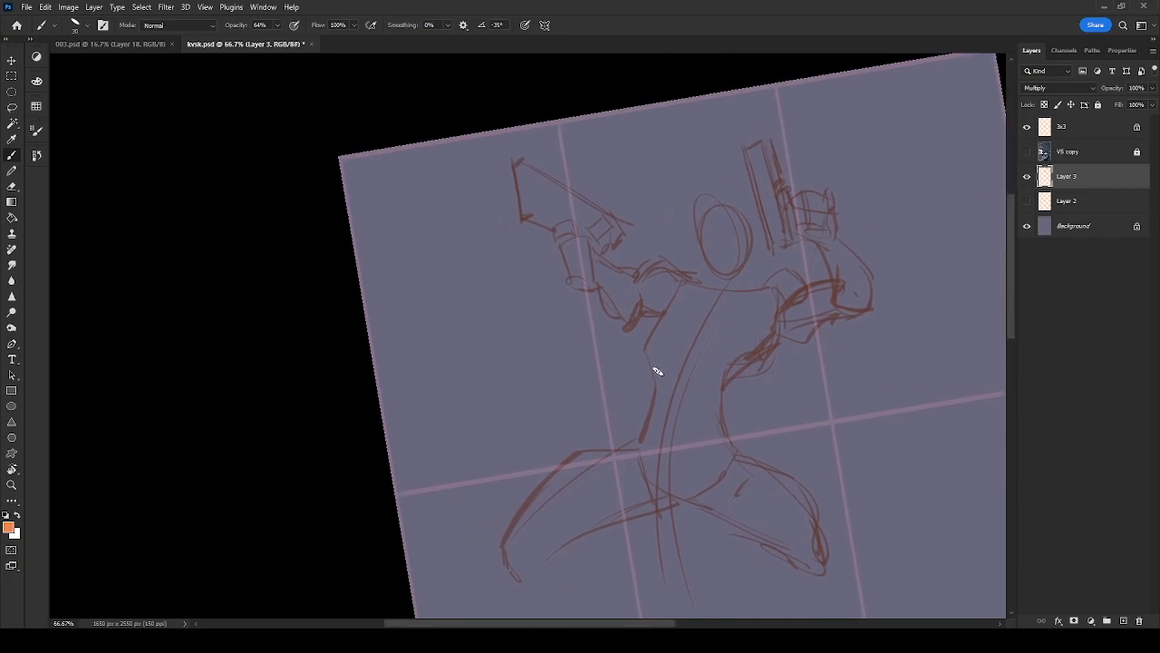
pyautogui.press('l')
pyautogui.moveTo(651, 324)
pyautogui.mouseDown()
pyautogui.moveTo(672, 295)
pyautogui.moveTo(599, 173)
pyautogui.moveTo(589, 352)
pyautogui.moveTo(639, 342)
pyautogui.mouseUp()
pyautogui.hotkey('ctrl', 't')
pyautogui.moveTo(642, 267)
pyautogui.mouseDown()
pyautogui.moveTo(591, 245)
pyautogui.moveTo(619, 274)
pyautogui.mouseUp()
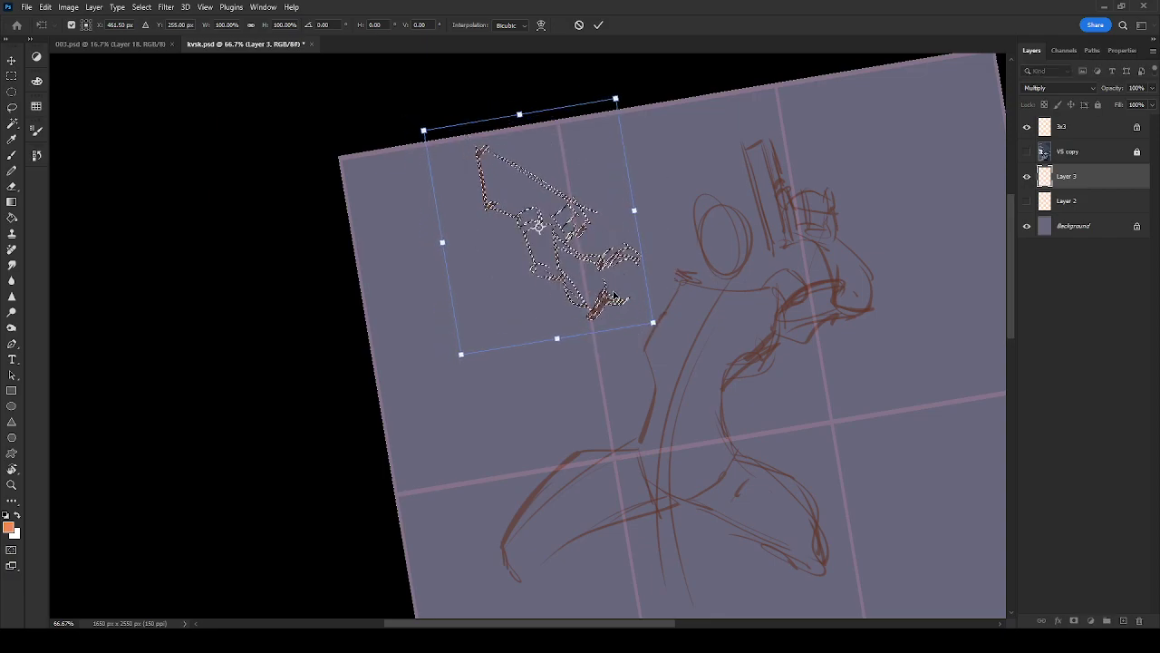
pyautogui.press('Return')
# Erase the moved arm's old elbow strokes and redraw a longer arm connecting the gun hand to the shoulder
pyautogui.press('e')
pyautogui.hotkey('ctrl', 'd')
pyautogui.moveTo(597, 279)
pyautogui.mouseDown()
pyautogui.moveTo(603, 272)
pyautogui.moveTo(599, 290)
pyautogui.mouseUp()
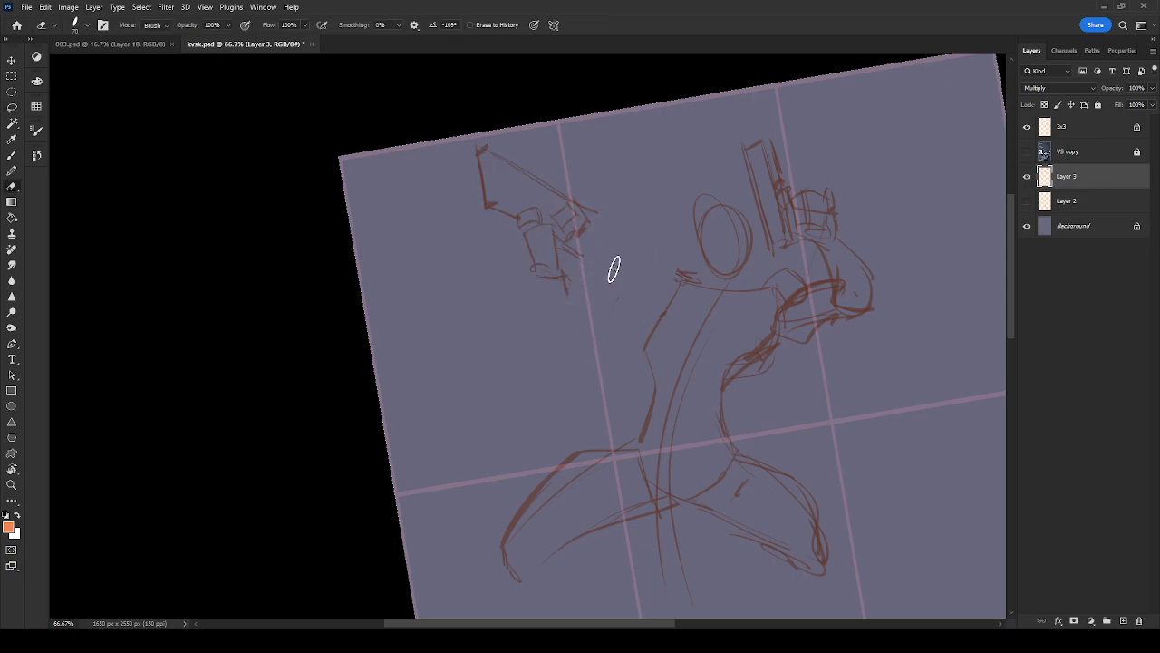
pyautogui.press('b')
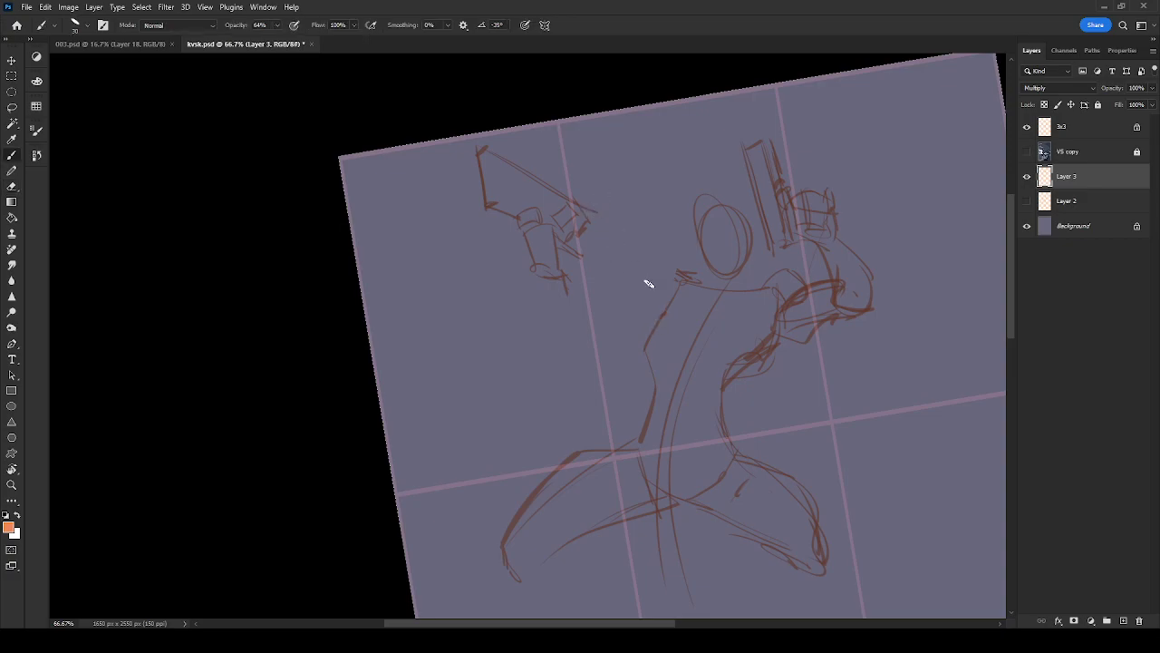
pyautogui.moveTo(557, 238)
pyautogui.mouseDown()
pyautogui.moveTo(616, 263)
pyautogui.moveTo(682, 272)
pyautogui.mouseUp()
pyautogui.moveTo(576, 283)
pyautogui.mouseDown()
pyautogui.moveTo(624, 298)
pyautogui.moveTo(632, 316)
pyautogui.moveTo(661, 277)
pyautogui.moveTo(695, 274)
pyautogui.mouseUp()
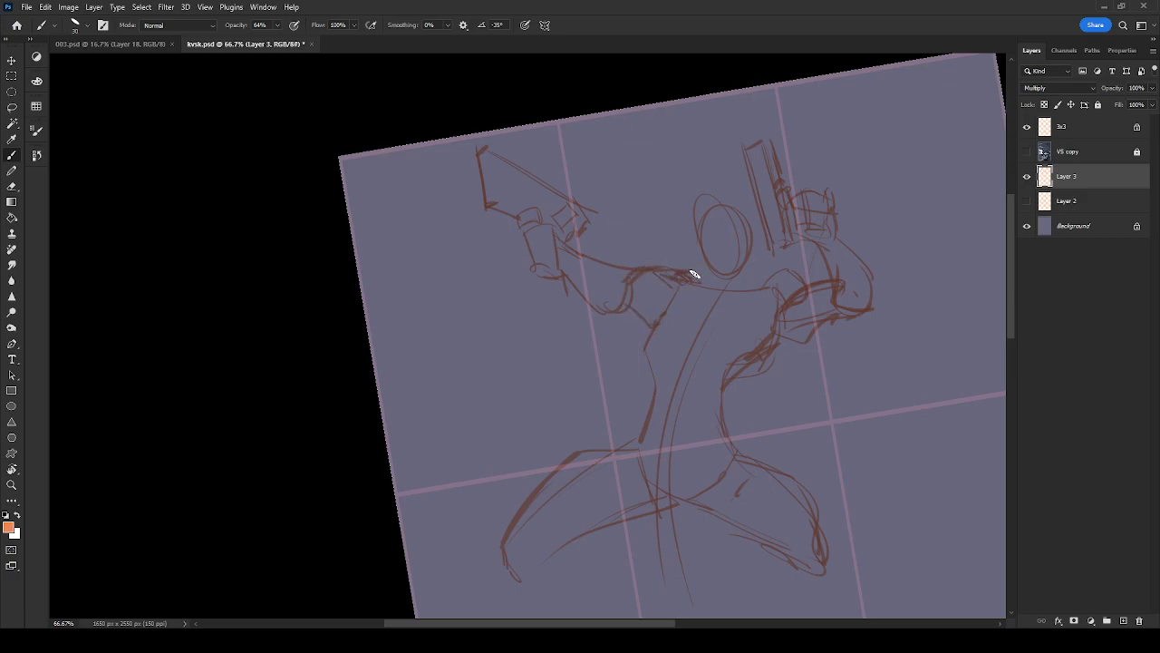
pyautogui.moveTo(558, 279)
pyautogui.mouseDown()
pyautogui.moveTo(565, 236)
pyautogui.moveTo(590, 303)
pyautogui.moveTo(603, 264)
pyautogui.moveTo(606, 310)
pyautogui.moveTo(599, 267)
pyautogui.moveTo(642, 285)
pyautogui.moveTo(640, 316)
pyautogui.moveTo(652, 318)
pyautogui.mouseUp()
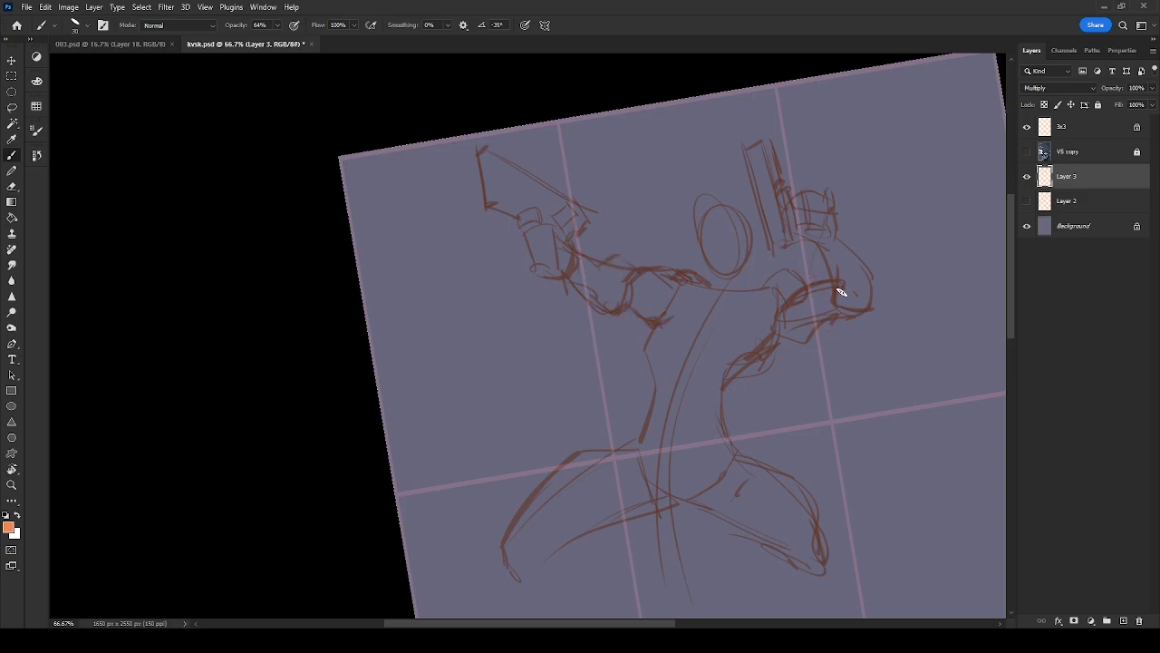
# Sketch the lower leg and foot of the leg beneath the upright-gun arm, extending it outward
pyautogui.moveTo(870, 450); pyautogui.dragTo(695, 268)
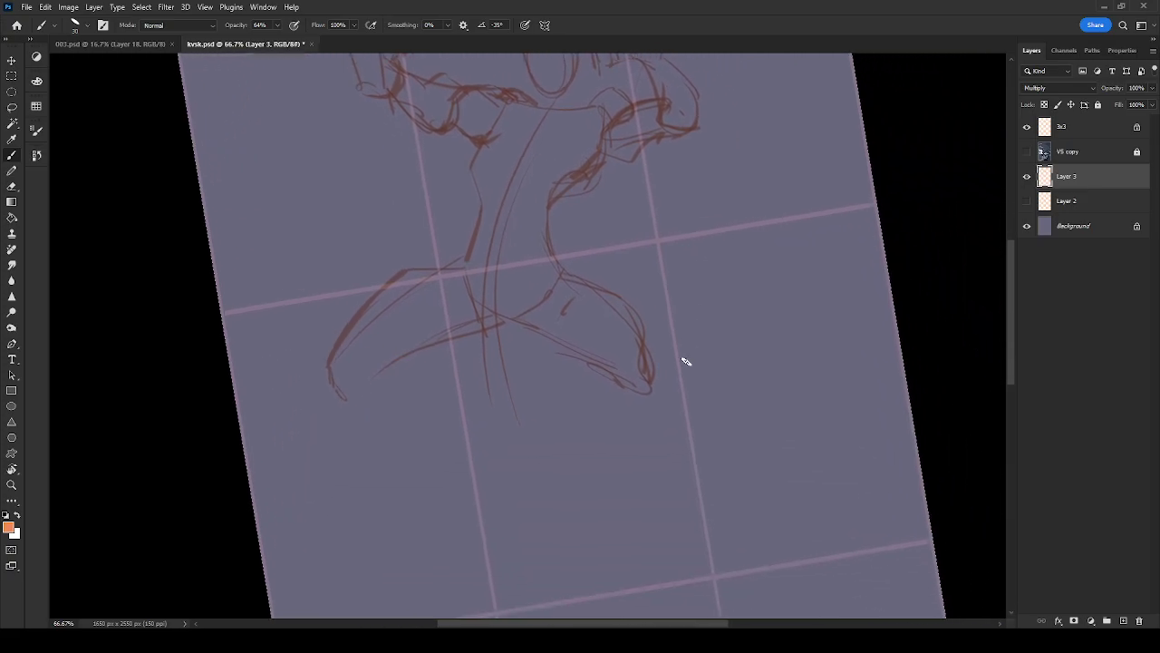
pyautogui.moveTo(625, 397); pyautogui.dragTo(766, 462)
pyautogui.moveTo(663, 362)
pyautogui.mouseDown()
pyautogui.moveTo(706, 364)
pyautogui.moveTo(752, 428)
pyautogui.moveTo(738, 444)
pyautogui.moveTo(746, 498)
pyautogui.moveTo(777, 511)
pyautogui.moveTo(803, 492)
pyautogui.moveTo(765, 441)
pyautogui.moveTo(798, 486)
pyautogui.mouseUp()
pyautogui.moveTo(638, 408); pyautogui.dragTo(808, 404)
# Sketch the bent lower leg and pointed foot on the outstretched-gun side of the figure
pyautogui.moveTo(515, 404)
pyautogui.mouseDown()
pyautogui.moveTo(589, 459)
pyautogui.moveTo(557, 536)
pyautogui.moveTo(640, 509)
pyautogui.moveTo(646, 497)
pyautogui.mouseUp()
pyautogui.moveTo(551, 368)
pyautogui.mouseDown()
pyautogui.moveTo(590, 389)
pyautogui.moveTo(591, 433)
pyautogui.mouseUp()
pyautogui.moveTo(591, 435); pyautogui.dragTo(637, 482)
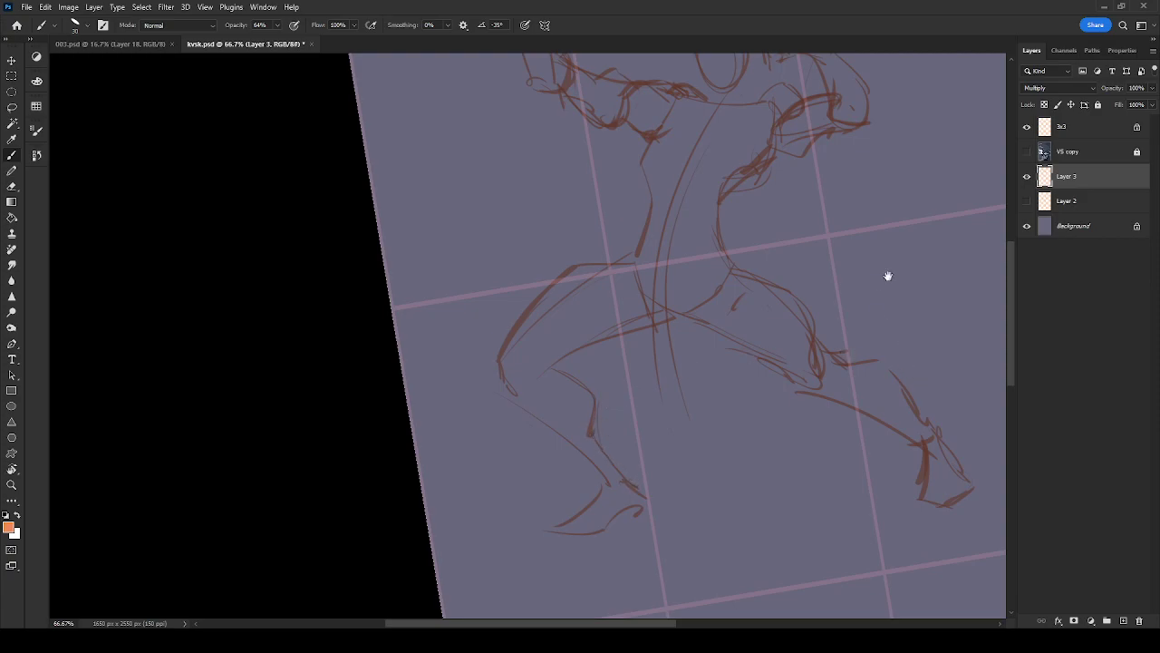
pyautogui.moveTo(883, 274); pyautogui.dragTo(834, 500)
pyautogui.hotkey('ctrl', '-')
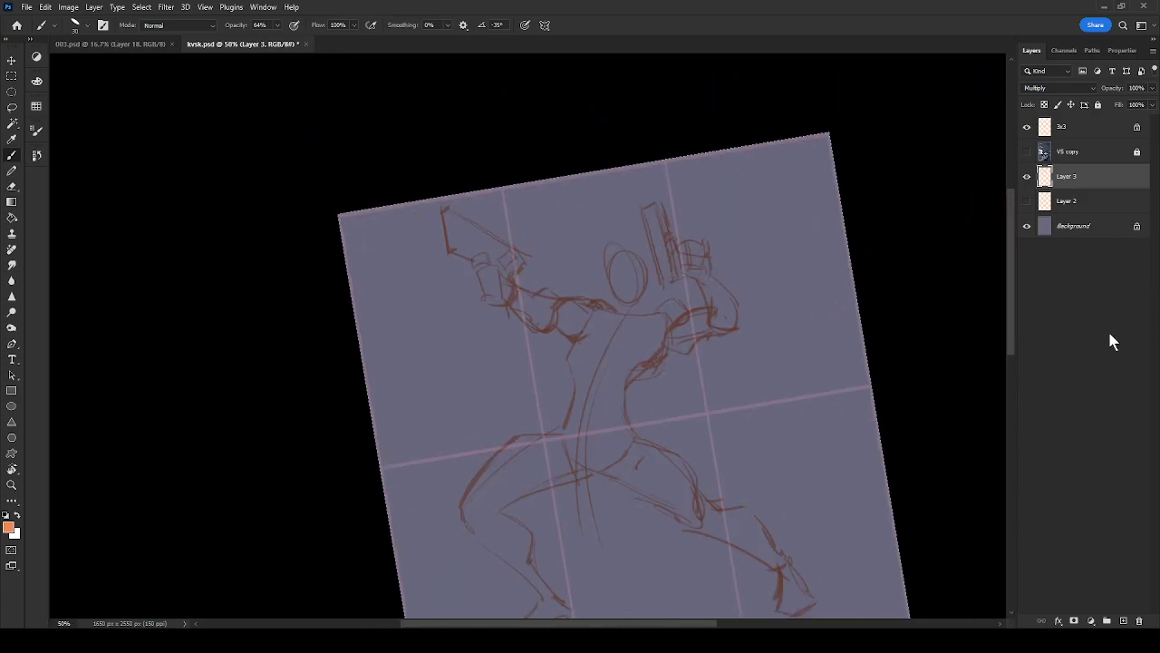
pyautogui.hotkey('ctrl', 't')
pyautogui.moveTo(739, 159); pyautogui.dragTo(699, 233)
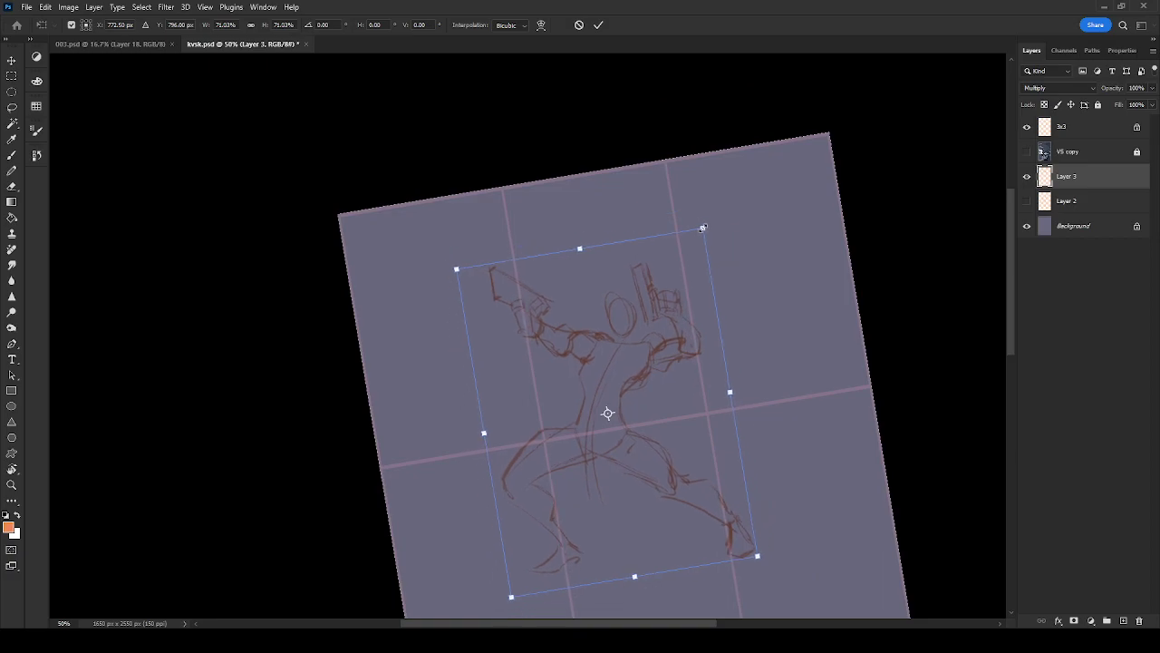
pyautogui.press('Escape')
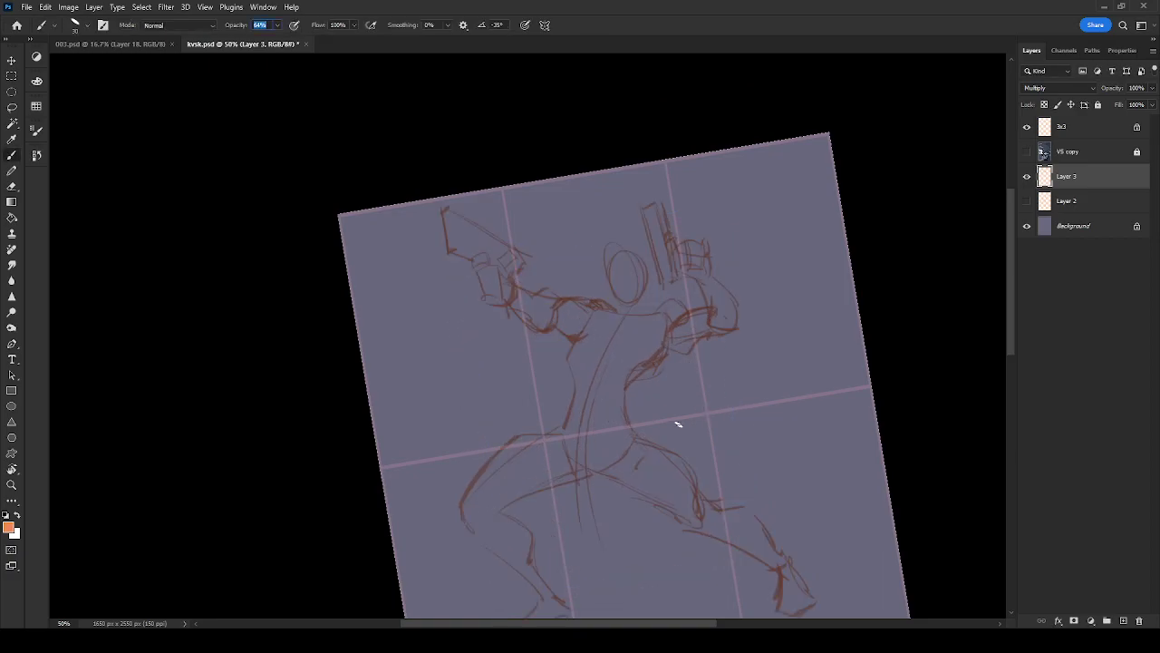
# Scale the whole figure sketch down to about 39% around its center
pyautogui.hotkey('ctrl', 't')
pyautogui.moveTo(752, 156)
pyautogui.mouseDown()
pyautogui.moveTo(660, 324)
pyautogui.moveTo(655, 309)
pyautogui.mouseUp()
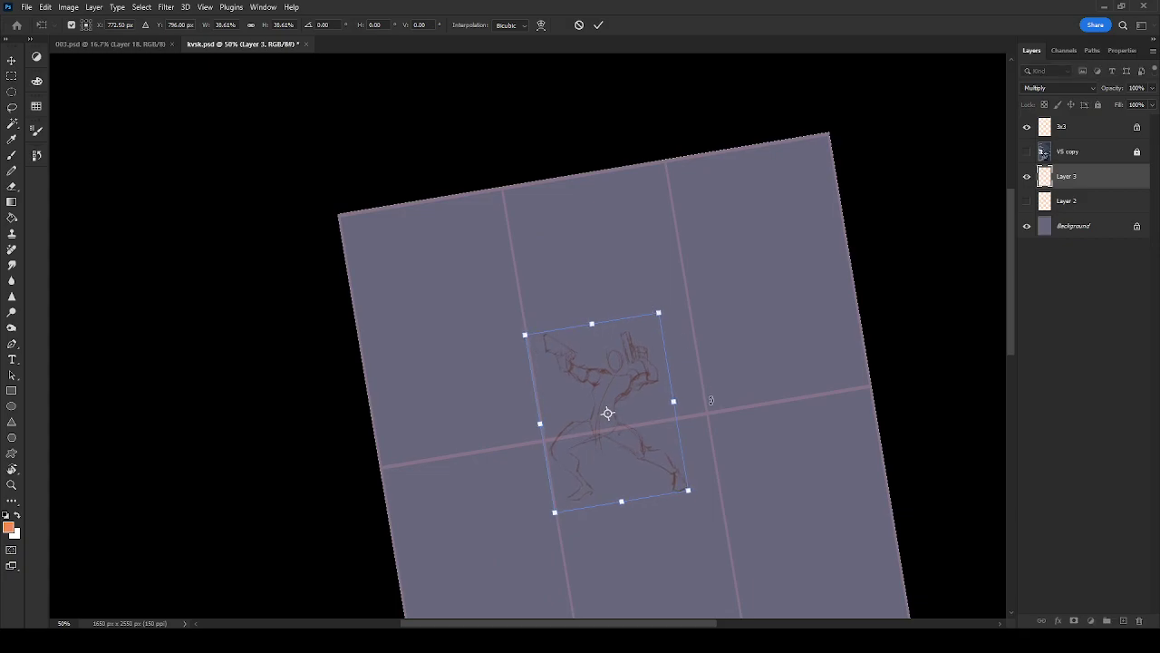
pyautogui.press('Return')
pyautogui.press('b')
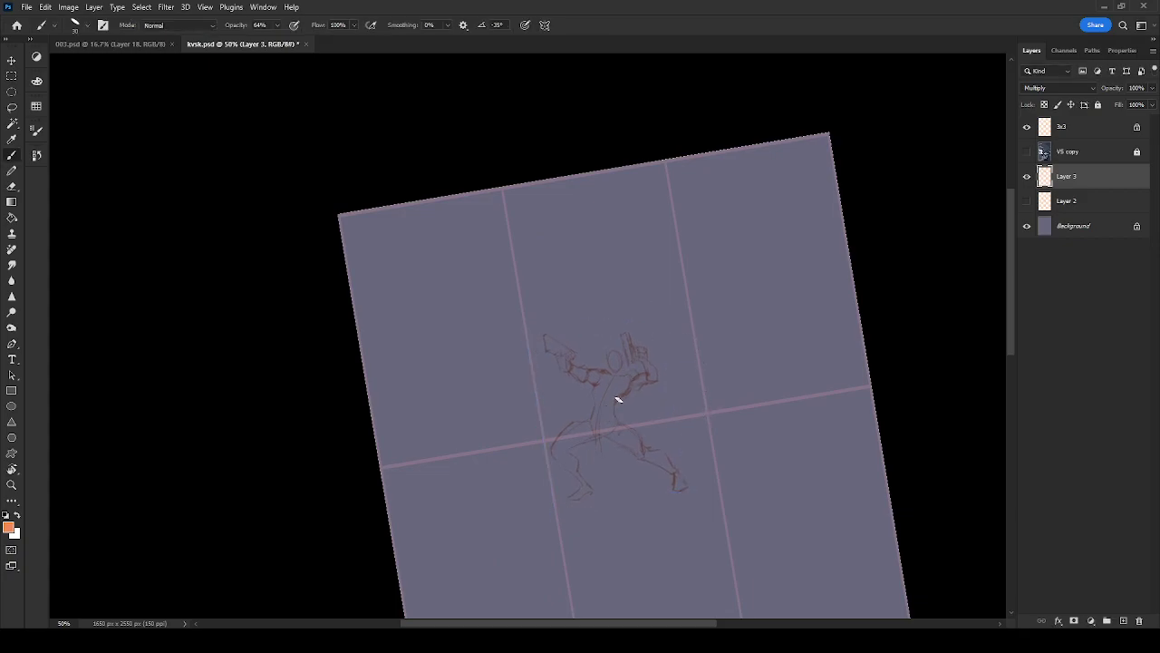
# Flip the small figure sketch horizontally and move it into the first grid column, across the upper horizontal grid line
pyautogui.hotkey('ctrl', 't')
pyautogui.hotkey('ctrl', 'shift', 'h')
pyautogui.moveTo(624, 370); pyautogui.dragTo(516, 411)
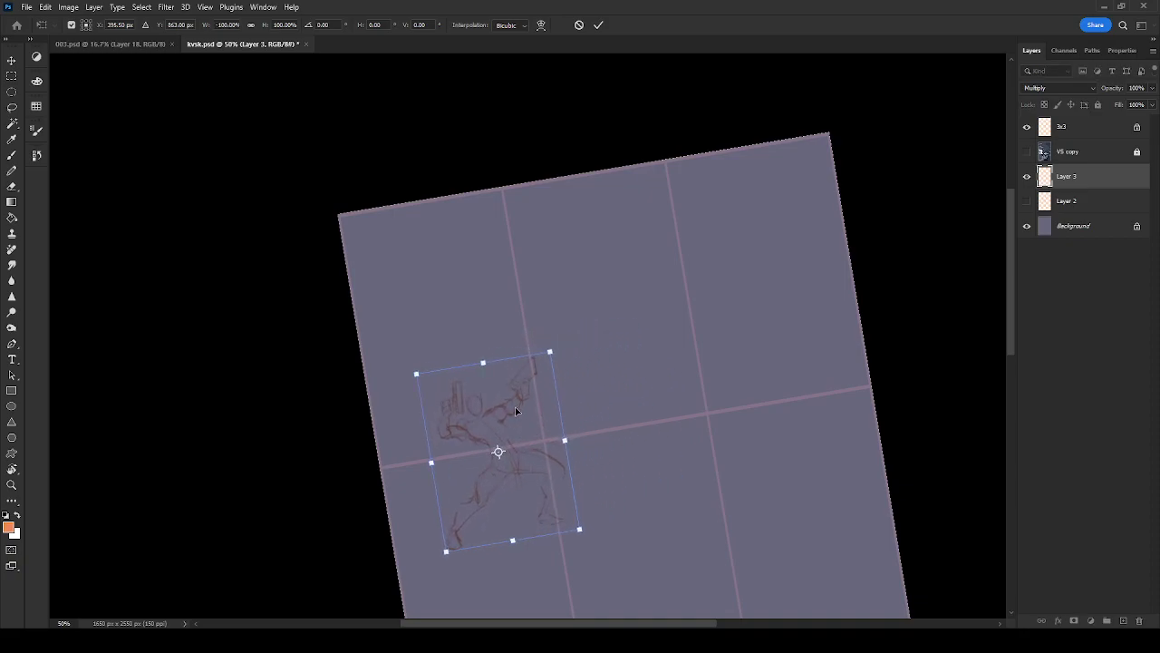
pyautogui.press('Return')
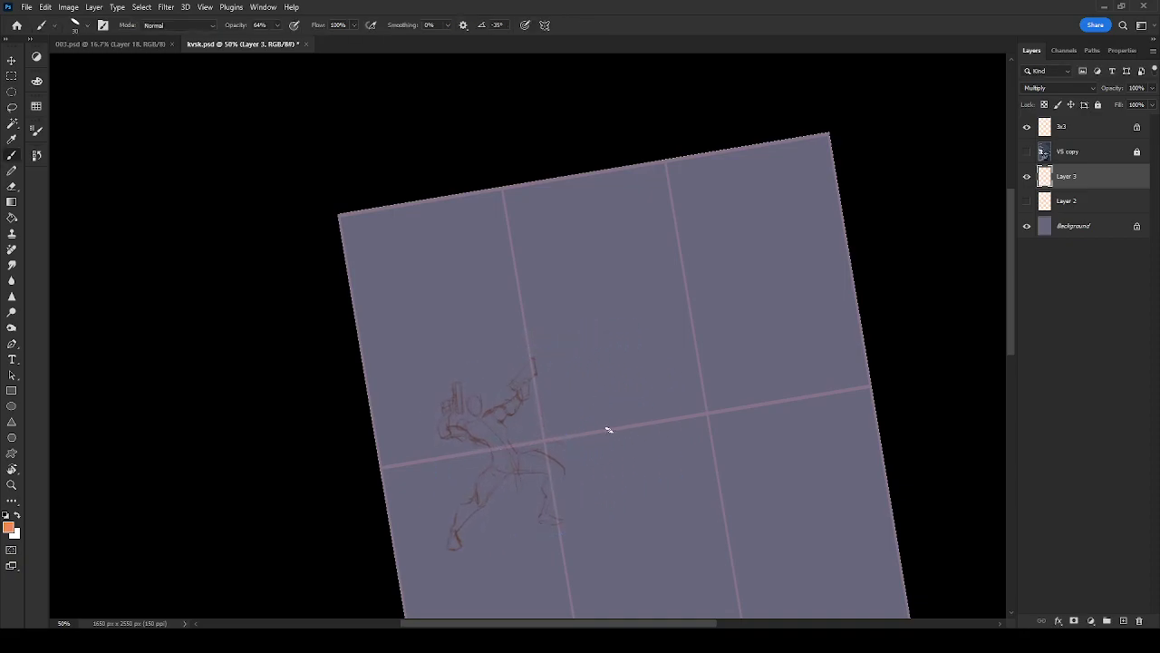
# Add a new Multiply layer above the small figure's sketch layer
pyautogui.hotkey('ctrl', 's')
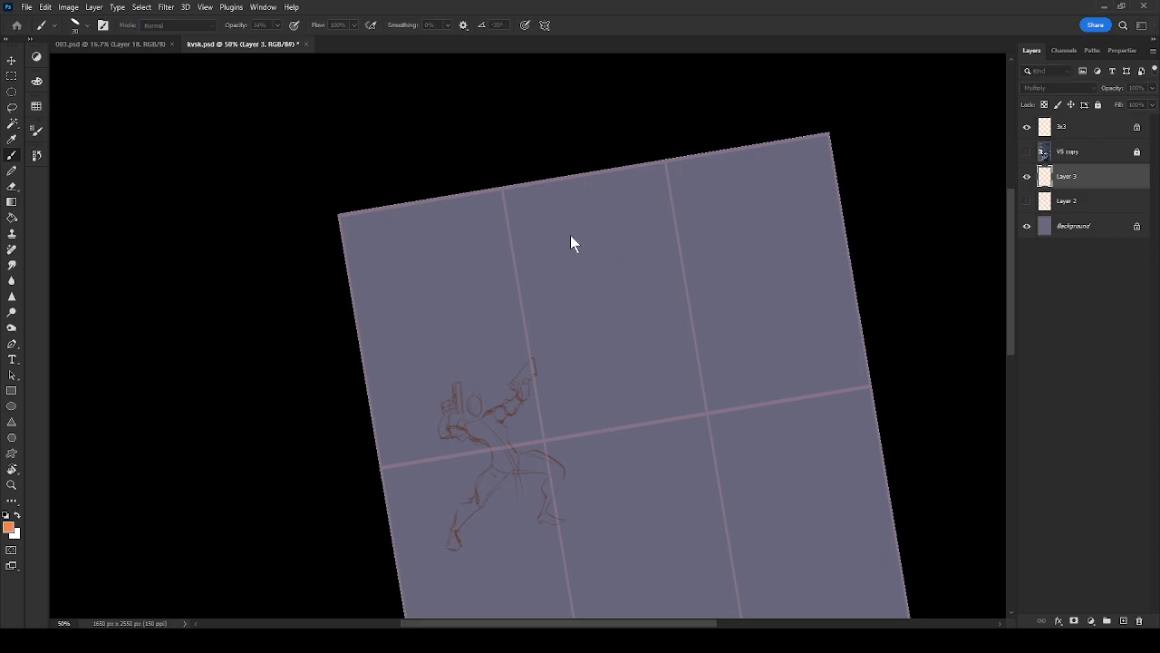
pyautogui.press('Return')
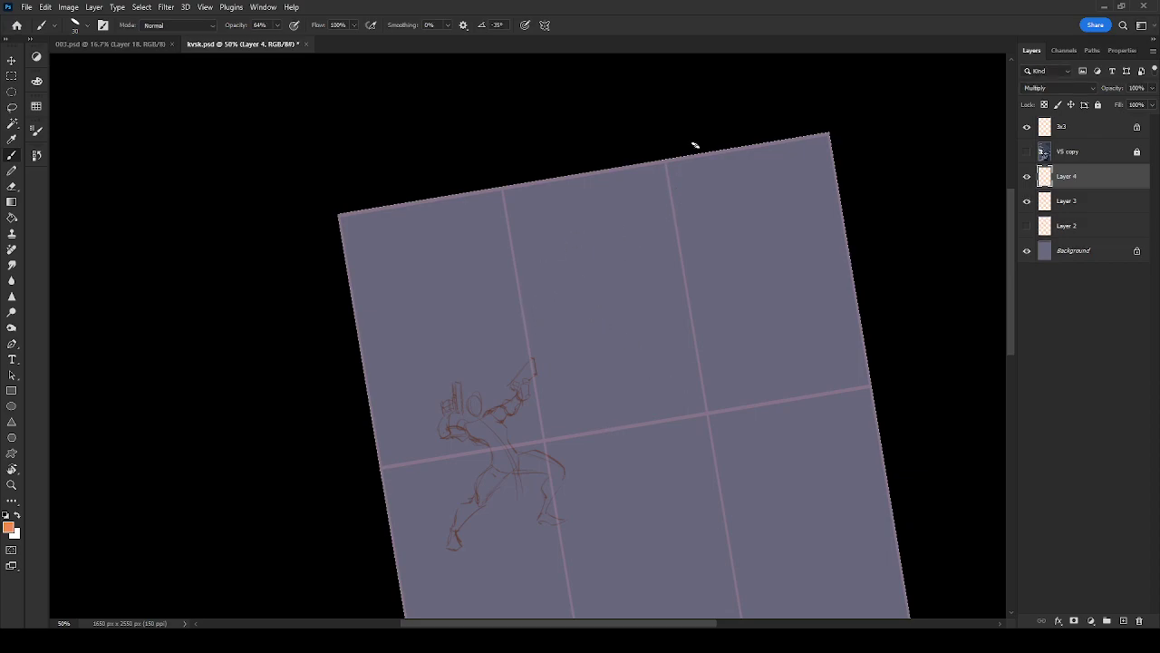
pyautogui.hotkey('ctrl', '+')
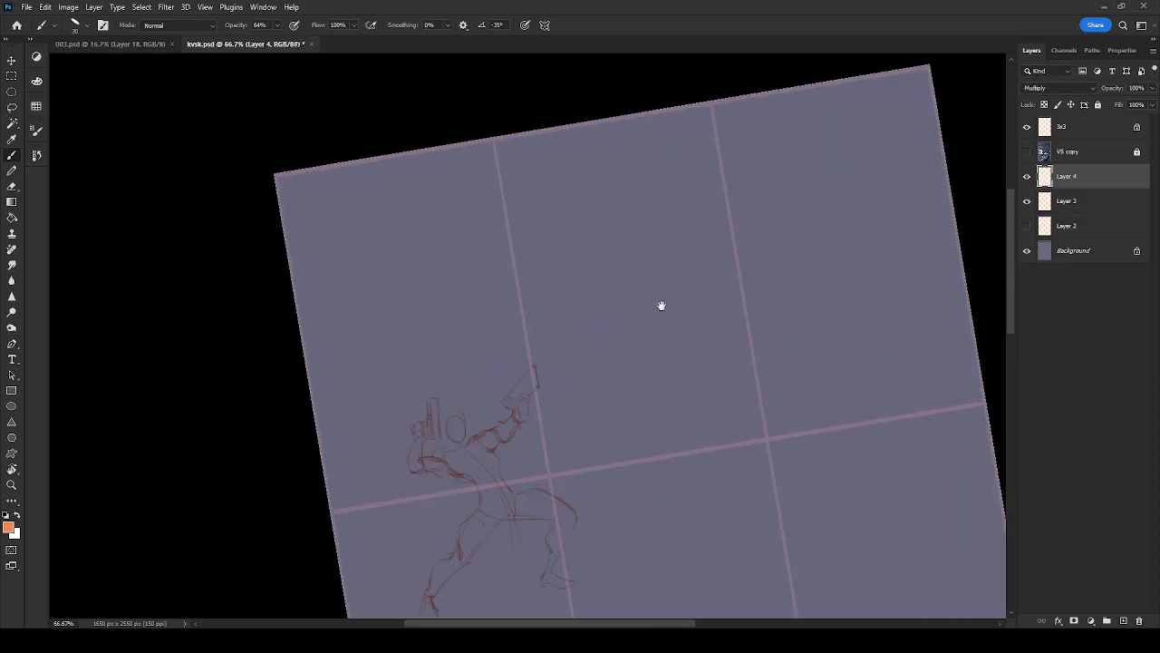
# Sketch the oval head and hunched torso of a second, leaping figure in the top middle grid cell
pyautogui.moveTo(660, 305); pyautogui.dragTo(643, 409)
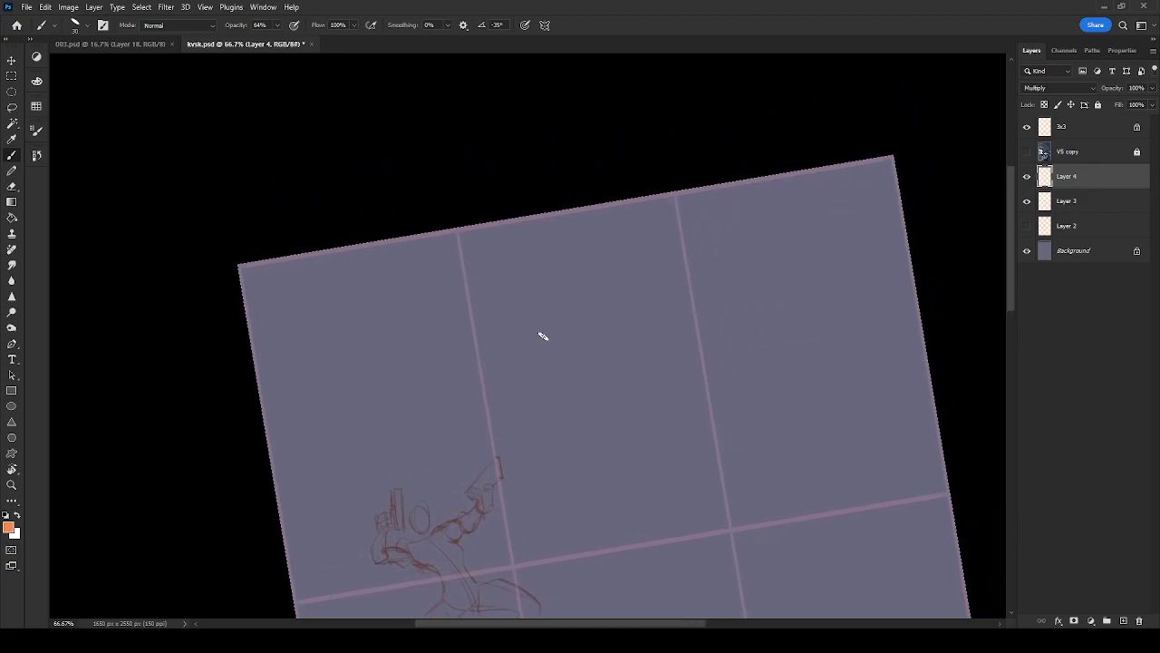
pyautogui.moveTo(532, 367)
pyautogui.mouseDown()
pyautogui.moveTo(513, 374)
pyautogui.moveTo(526, 356)
pyautogui.moveTo(620, 407)
pyautogui.mouseUp()
pyautogui.moveTo(526, 307)
pyautogui.mouseDown()
pyautogui.moveTo(553, 332)
pyautogui.moveTo(553, 311)
pyautogui.moveTo(596, 328)
pyautogui.mouseUp()
pyautogui.moveTo(581, 386); pyautogui.dragTo(607, 381)
pyautogui.moveTo(603, 336)
pyautogui.mouseDown()
pyautogui.moveTo(622, 382)
pyautogui.moveTo(599, 406)
pyautogui.mouseUp()
pyautogui.moveTo(622, 344)
pyautogui.mouseDown()
pyautogui.moveTo(630, 390)
pyautogui.moveTo(614, 385)
pyautogui.moveTo(623, 428)
pyautogui.moveTo(640, 405)
pyautogui.moveTo(602, 418)
pyautogui.moveTo(637, 375)
pyautogui.mouseUp()
pyautogui.moveTo(602, 404)
pyautogui.mouseDown()
pyautogui.moveTo(627, 380)
pyautogui.moveTo(638, 411)
pyautogui.mouseUp()
# Sketch the leaping figure's raised leg, bent sharply at the knee with the shin tucked back
pyautogui.moveTo(590, 317)
pyautogui.mouseDown()
pyautogui.moveTo(634, 365)
pyautogui.moveTo(616, 447)
pyautogui.moveTo(634, 422)
pyautogui.moveTo(601, 387)
pyautogui.moveTo(566, 395)
pyautogui.mouseUp()
pyautogui.moveTo(543, 417)
pyautogui.mouseDown()
pyautogui.moveTo(535, 447)
pyautogui.moveTo(555, 457)
pyautogui.moveTo(613, 428)
pyautogui.mouseUp()
pyautogui.moveTo(545, 448); pyautogui.dragTo(637, 445)
pyautogui.moveTo(542, 454)
pyautogui.mouseDown()
pyautogui.moveTo(572, 461)
pyautogui.moveTo(645, 441)
pyautogui.moveTo(619, 494)
pyautogui.mouseUp()
pyautogui.moveTo(642, 444)
pyautogui.mouseDown()
pyautogui.moveTo(635, 486)
pyautogui.moveTo(655, 432)
pyautogui.moveTo(661, 465)
pyautogui.mouseUp()
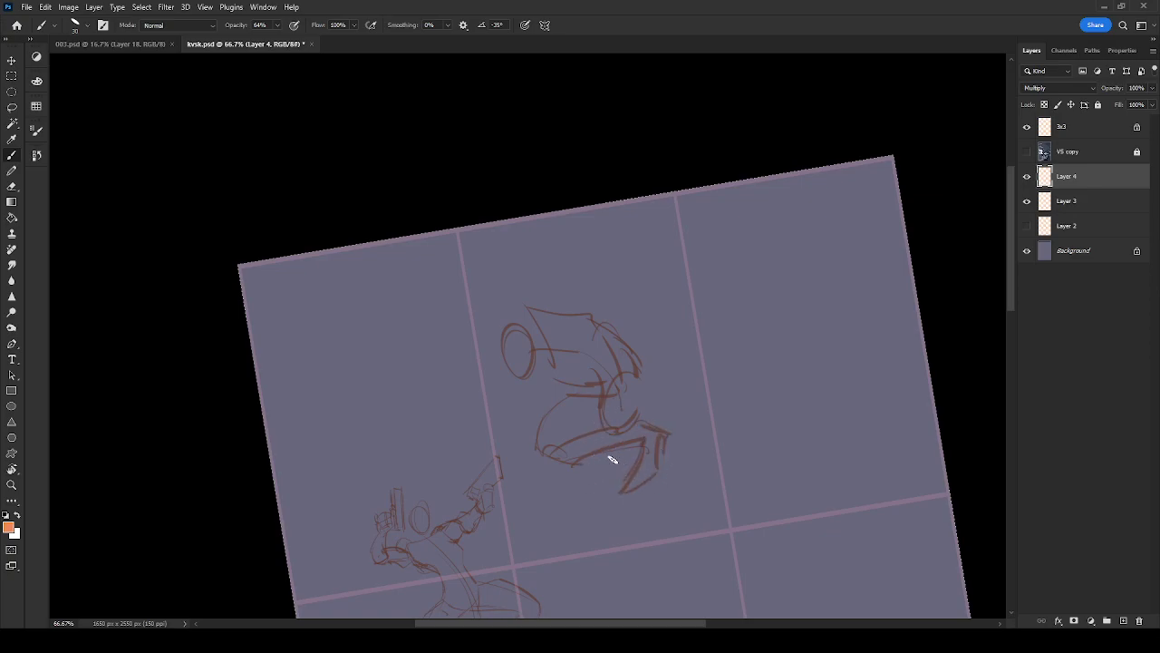
# Sketch the leaping figure's other leg extending down to a pointed foot, and shift the figure toward the third grid column
pyautogui.moveTo(588, 454); pyautogui.dragTo(539, 584)
pyautogui.moveTo(656, 432); pyautogui.dragTo(708, 403)
pyautogui.moveTo(738, 494); pyautogui.dragTo(740, 356)
pyautogui.moveTo(574, 453); pyautogui.dragTo(651, 350)
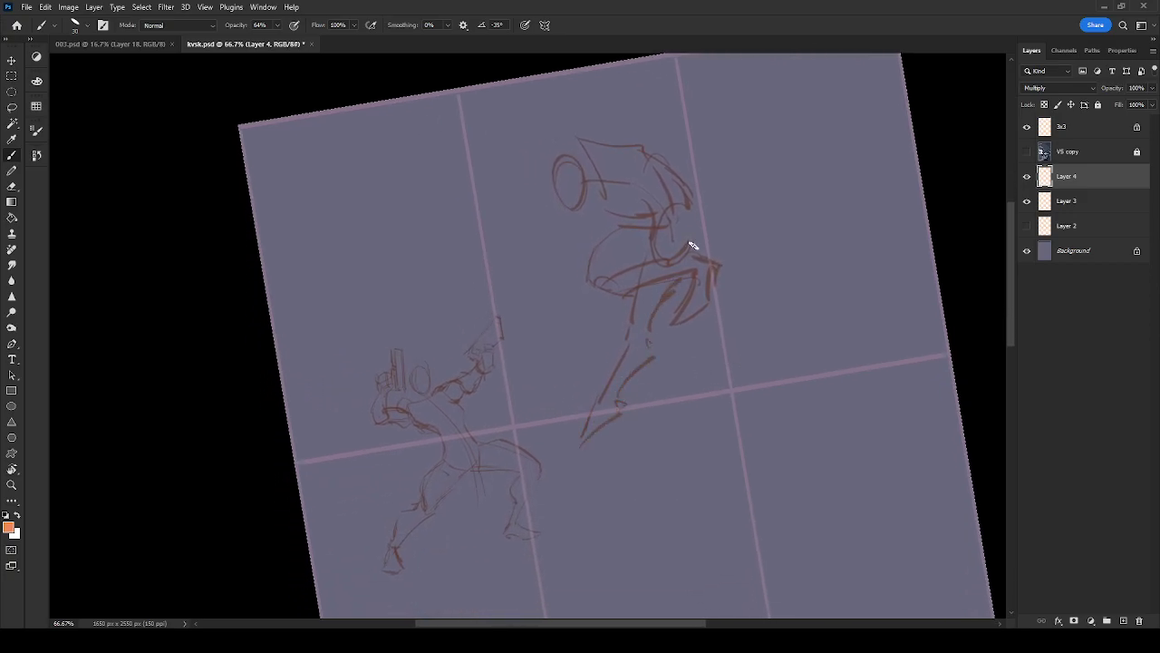
# Start the leaping figure's raised arm and overhead hand, and move the whole figure farther down the page
pyautogui.scroll(3, 634, 181)
pyautogui.moveTo(573, 243)
pyautogui.mouseDown()
pyautogui.moveTo(571, 275)
pyautogui.moveTo(587, 256)
pyautogui.moveTo(640, 285)
pyautogui.mouseUp()
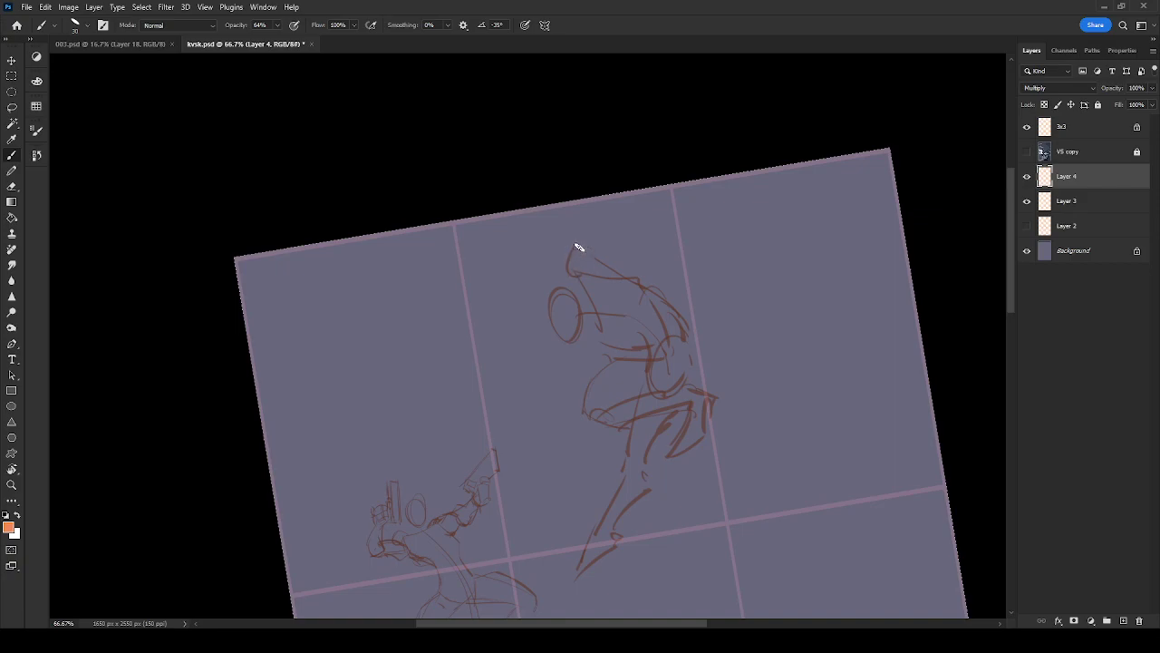
pyautogui.moveTo(534, 237)
pyautogui.mouseDown()
pyautogui.moveTo(516, 268)
pyautogui.moveTo(537, 281)
pyautogui.moveTo(541, 238)
pyautogui.moveTo(573, 255)
pyautogui.moveTo(550, 243)
pyautogui.moveTo(579, 250)
pyautogui.mouseUp()
pyautogui.hotkey('ctrl', 't')
pyautogui.moveTo(672, 346)
pyautogui.mouseDown()
pyautogui.moveTo(671, 452)
pyautogui.moveTo(678, 441)
pyautogui.mouseUp()
pyautogui.press('Return')
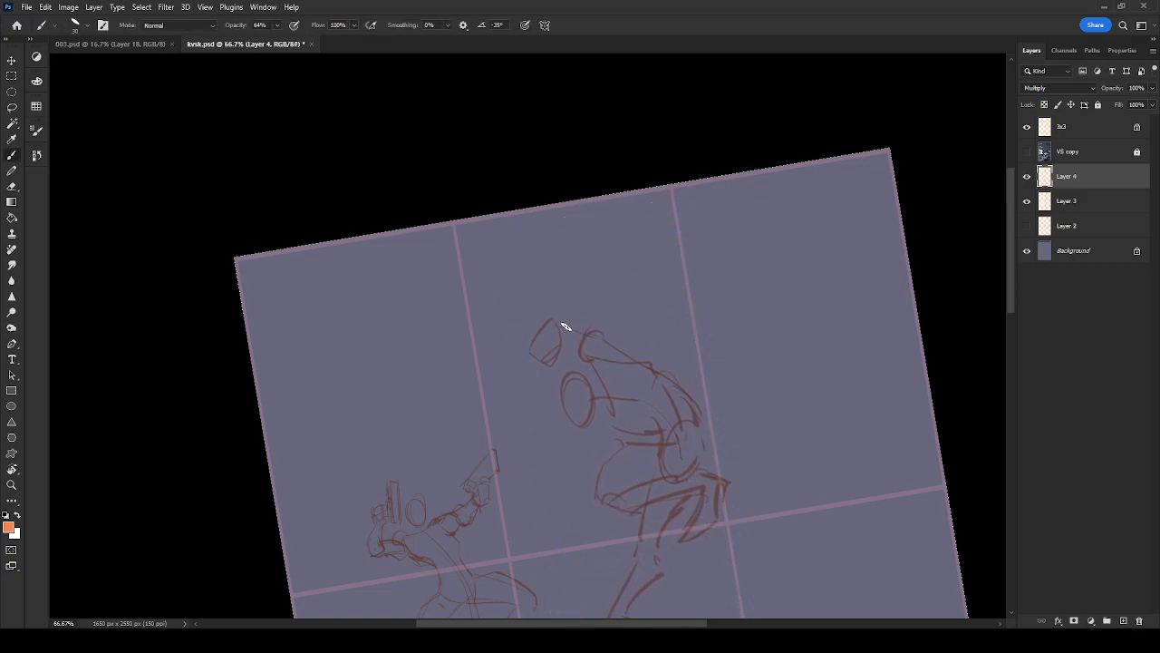
# Sketch the raised arm bent over the leaping figure's head, joining the shoulder, elbow and hand
pyautogui.moveTo(546, 313)
pyautogui.mouseDown()
pyautogui.moveTo(595, 266)
pyautogui.moveTo(605, 289)
pyautogui.moveTo(577, 317)
pyautogui.moveTo(609, 272)
pyautogui.mouseUp()
pyautogui.moveTo(591, 313)
pyautogui.mouseDown()
pyautogui.moveTo(617, 325)
pyautogui.moveTo(607, 345)
pyautogui.moveTo(617, 325)
pyautogui.moveTo(594, 296)
pyautogui.moveTo(601, 280)
pyautogui.moveTo(612, 308)
pyautogui.moveTo(592, 282)
pyautogui.moveTo(555, 317)
pyautogui.mouseUp()
pyautogui.moveTo(590, 314); pyautogui.dragTo(568, 323)
pyautogui.moveTo(557, 363); pyautogui.dragTo(546, 356)
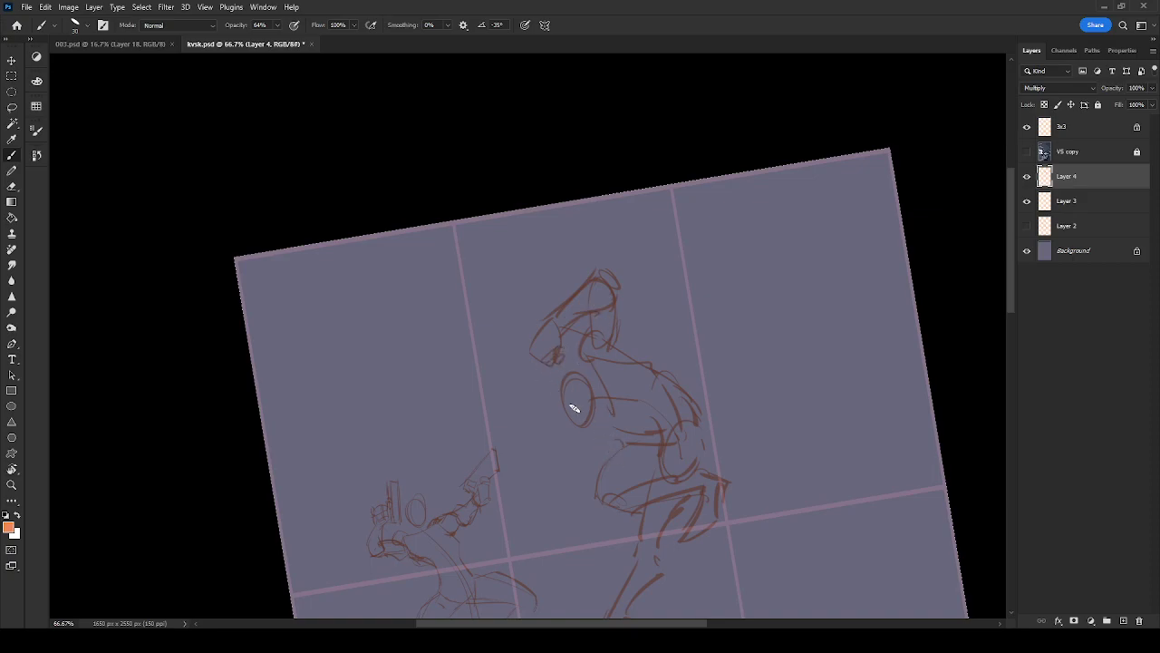
# Sketch the leaping figure's forward arm with a fist holding a downward-pointing weapon below the head
pyautogui.moveTo(622, 341); pyautogui.dragTo(637, 333)
pyautogui.moveTo(563, 465)
pyautogui.mouseDown()
pyautogui.moveTo(549, 456)
pyautogui.moveTo(557, 445)
pyautogui.moveTo(557, 478)
pyautogui.mouseUp()
pyautogui.moveTo(555, 481)
pyautogui.mouseDown()
pyautogui.moveTo(562, 520)
pyautogui.moveTo(565, 478)
pyautogui.moveTo(572, 521)
pyautogui.mouseUp()
pyautogui.moveTo(545, 435)
pyautogui.mouseDown()
pyautogui.moveTo(601, 462)
pyautogui.moveTo(616, 418)
pyautogui.moveTo(581, 467)
pyautogui.moveTo(567, 451)
pyautogui.moveTo(594, 480)
pyautogui.moveTo(576, 467)
pyautogui.moveTo(619, 443)
pyautogui.moveTo(610, 474)
pyautogui.moveTo(622, 492)
pyautogui.moveTo(568, 471)
pyautogui.moveTo(612, 469)
pyautogui.mouseUp()
pyautogui.moveTo(620, 444); pyautogui.dragTo(611, 454)
# Scale both figure layers together to 116% and position them across the first two grid columns
pyautogui.moveTo(752, 493); pyautogui.dragTo(813, 373)
pyautogui.keyDown('shift'); pyautogui.click(1067, 205); pyautogui.keyUp('shift')
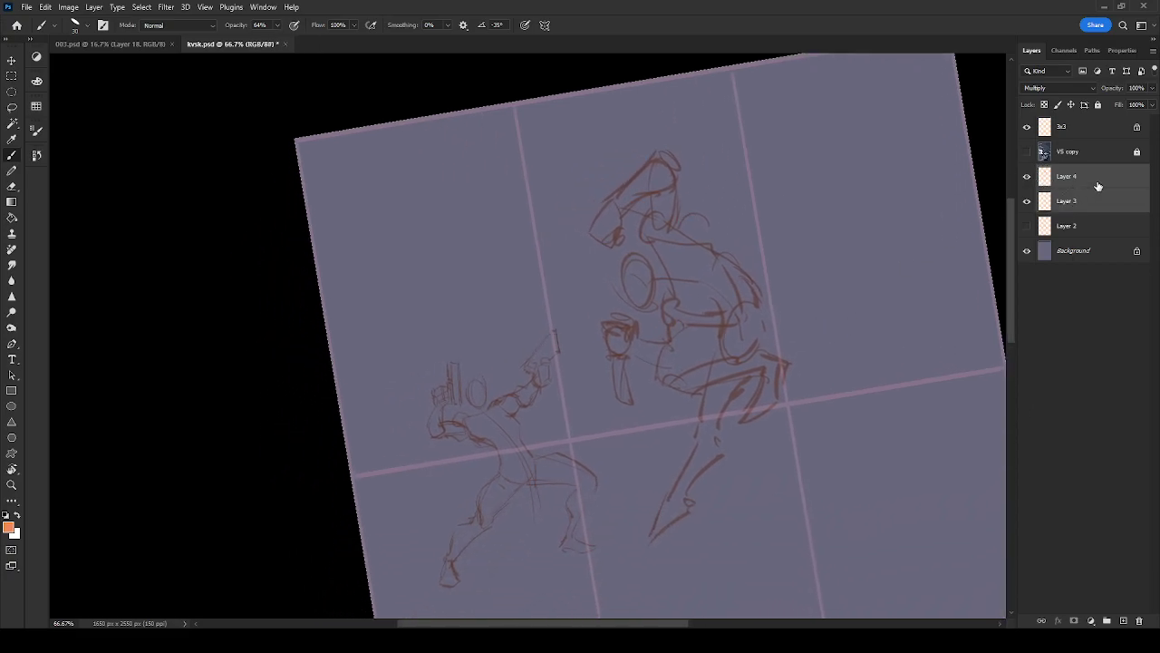
pyautogui.hotkey('ctrl', '-')
pyautogui.hotkey('ctrl', 't')
pyautogui.moveTo(697, 184); pyautogui.dragTo(716, 155)
pyautogui.moveTo(695, 246); pyautogui.dragTo(695, 266)
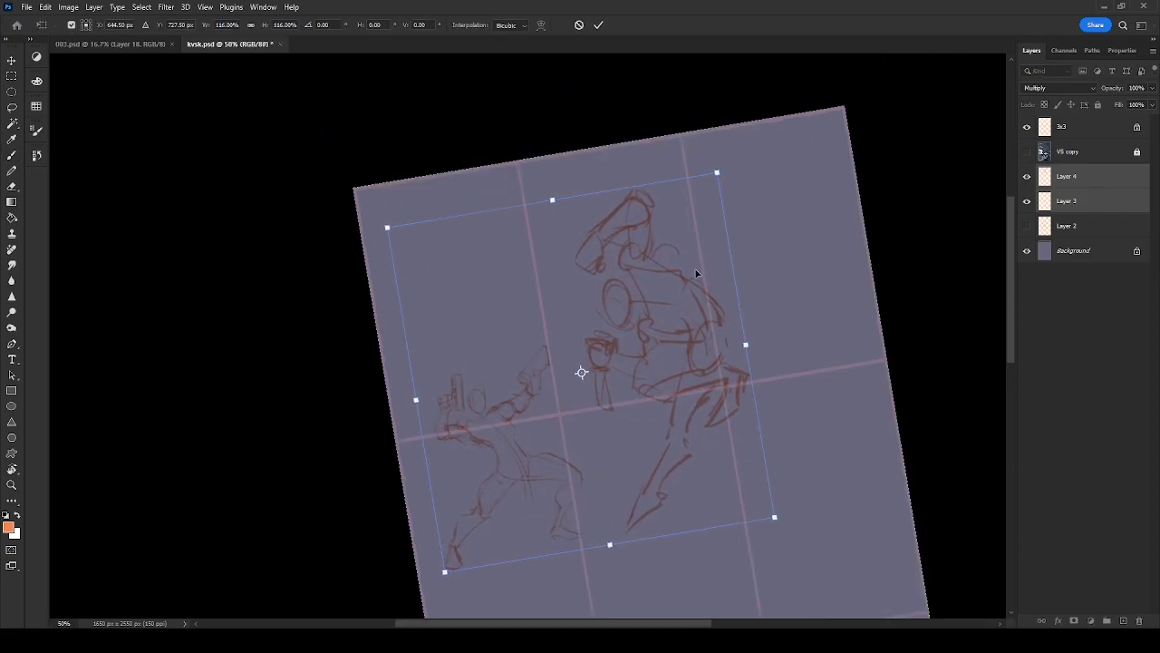
pyautogui.press('Return')
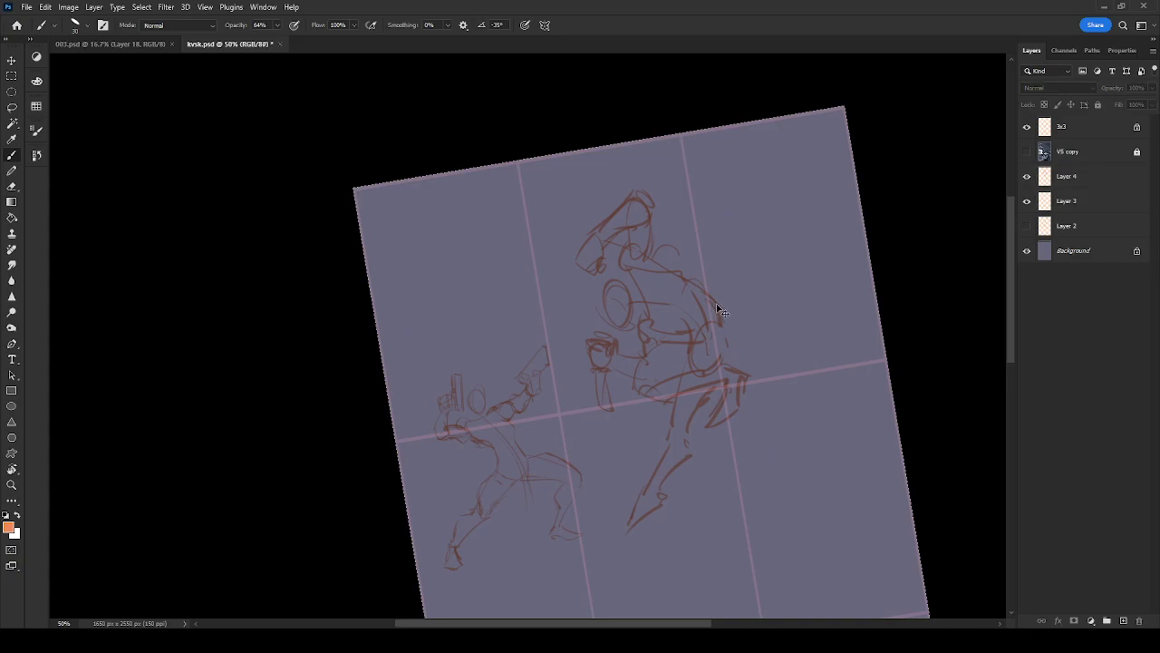
# Move the leaping figure up the page, rotate it counterclockwise, and shrink it slightly across the first vertical grid line
pyautogui.moveTo(703, 313); pyautogui.dragTo(690, 303)
pyautogui.hotkey('ctrl', 't')
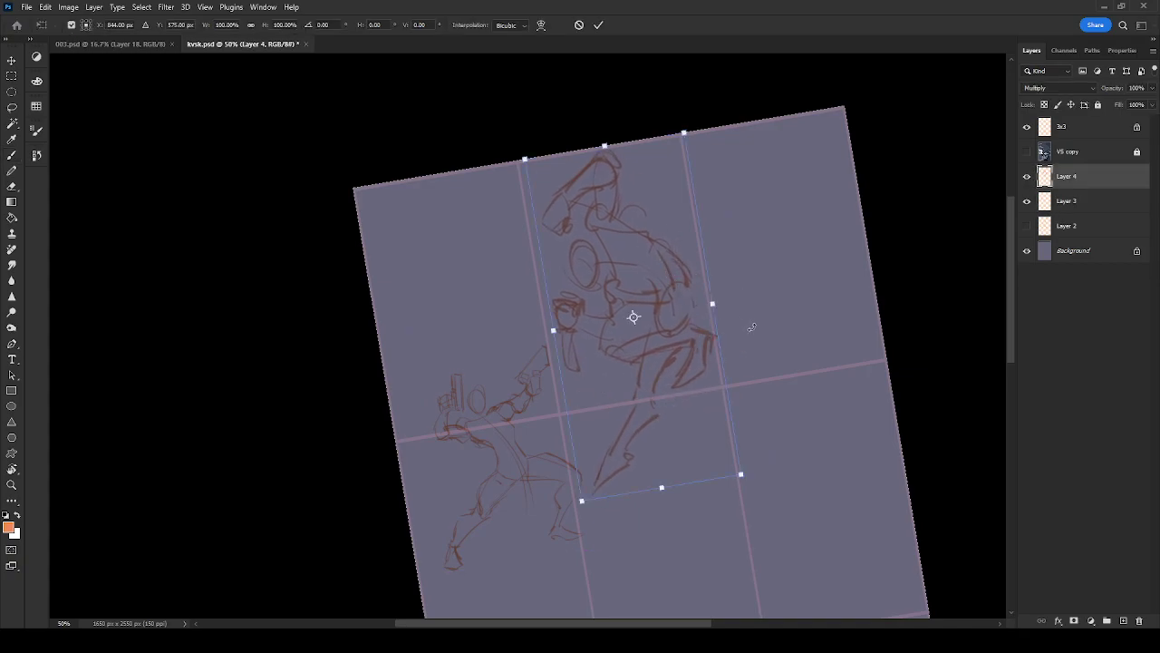
pyautogui.moveTo(752, 323); pyautogui.dragTo(757, 285)
pyautogui.moveTo(786, 430); pyautogui.dragTo(769, 422)
pyautogui.moveTo(693, 339); pyautogui.dragTo(670, 319)
pyautogui.press('Return')
# Scale the lower gun-wielding figure's layer to about 78% and nudge it closer beneath the leaping figure
pyautogui.click(1066, 204)
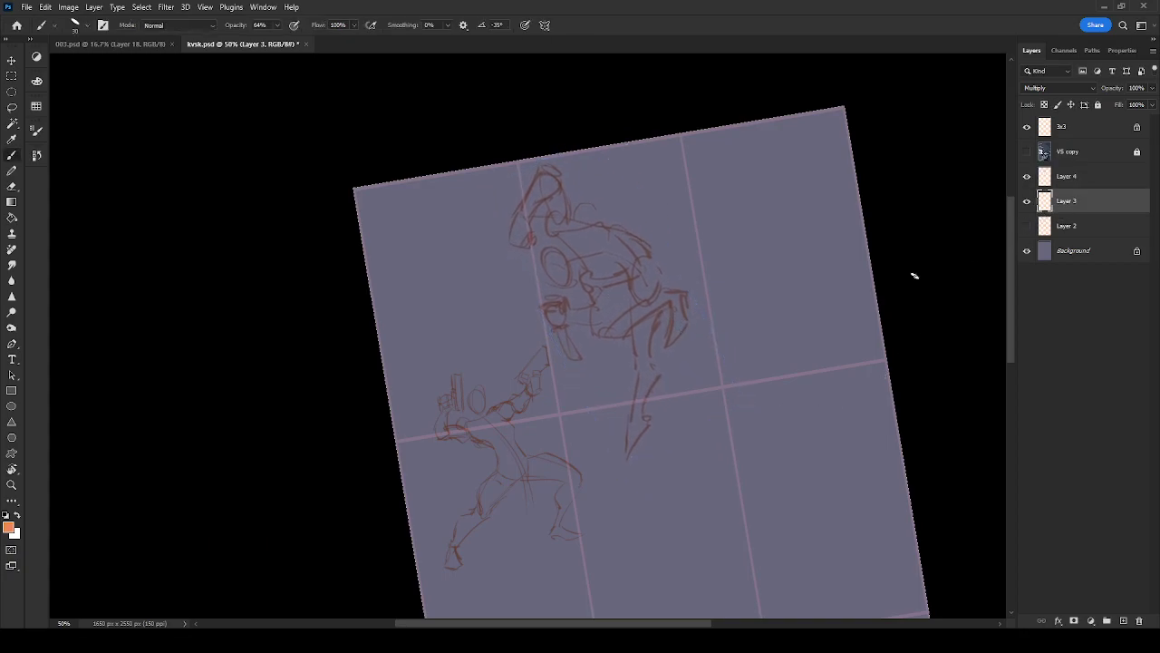
pyautogui.hotkey('ctrl', 't')
pyautogui.moveTo(566, 340); pyautogui.dragTo(553, 367)
pyautogui.moveTo(540, 458); pyautogui.dragTo(543, 442)
pyautogui.press('Return')
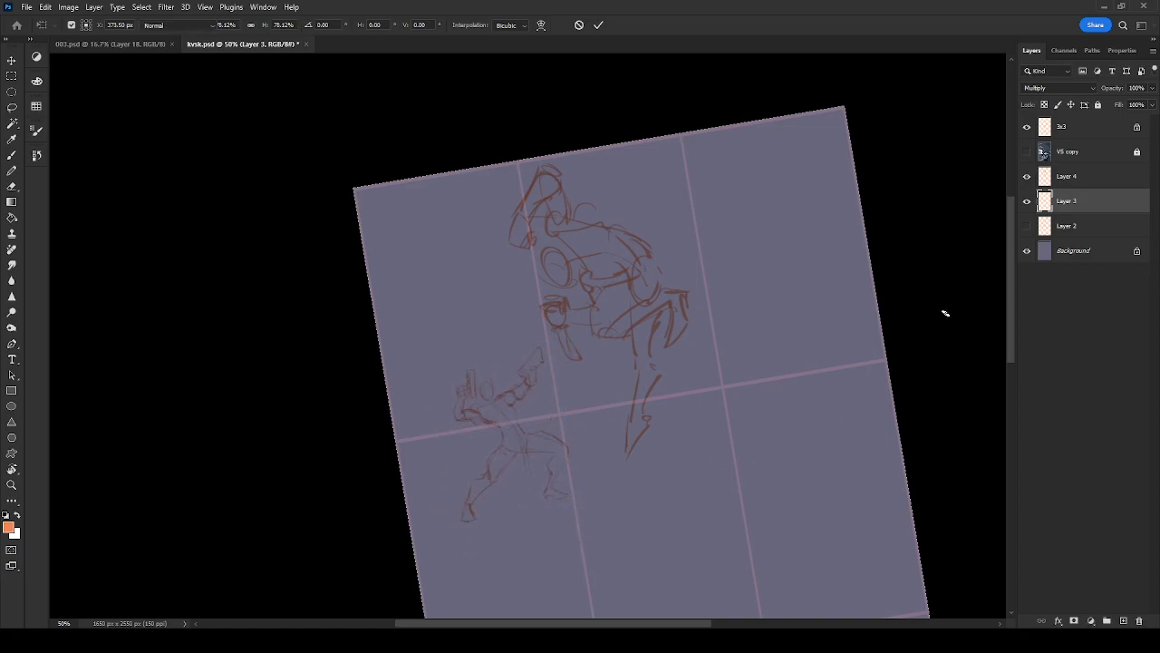
# Scale both figure layers together to about 53.5% and place them around the upper-left grid intersection
pyautogui.keyDown('ctrl'); pyautogui.click(1087, 185); pyautogui.keyUp('ctrl')
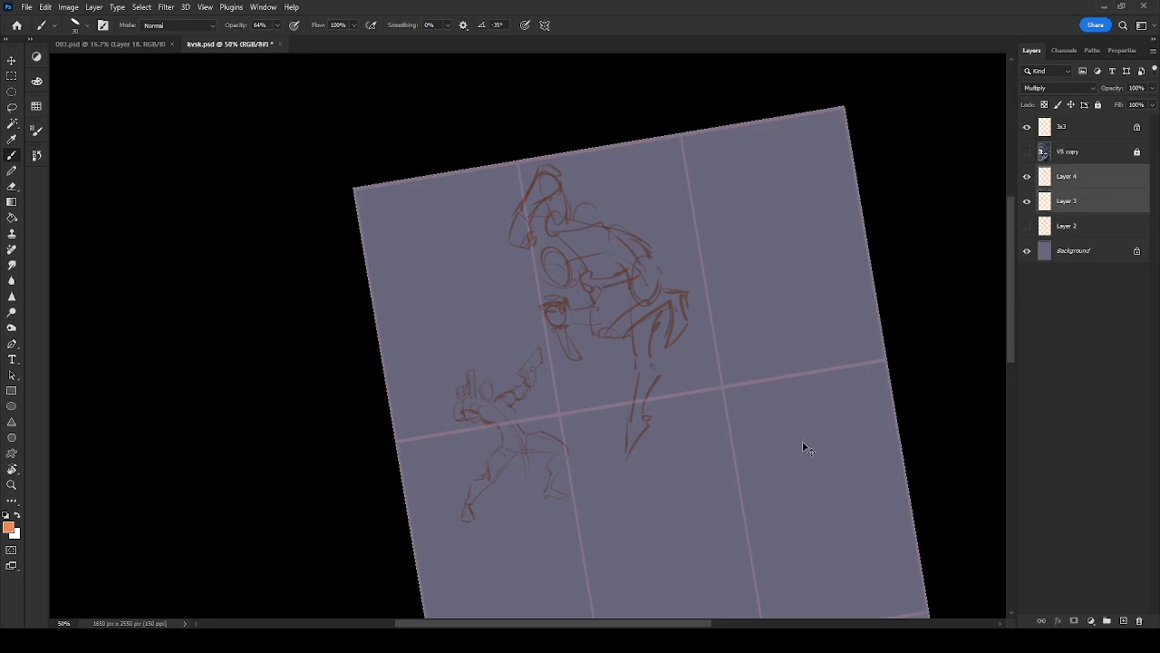
pyautogui.hotkey('ctrl', 't')
pyautogui.moveTo(719, 487); pyautogui.dragTo(645, 408)
pyautogui.moveTo(619, 325); pyautogui.dragTo(610, 363)
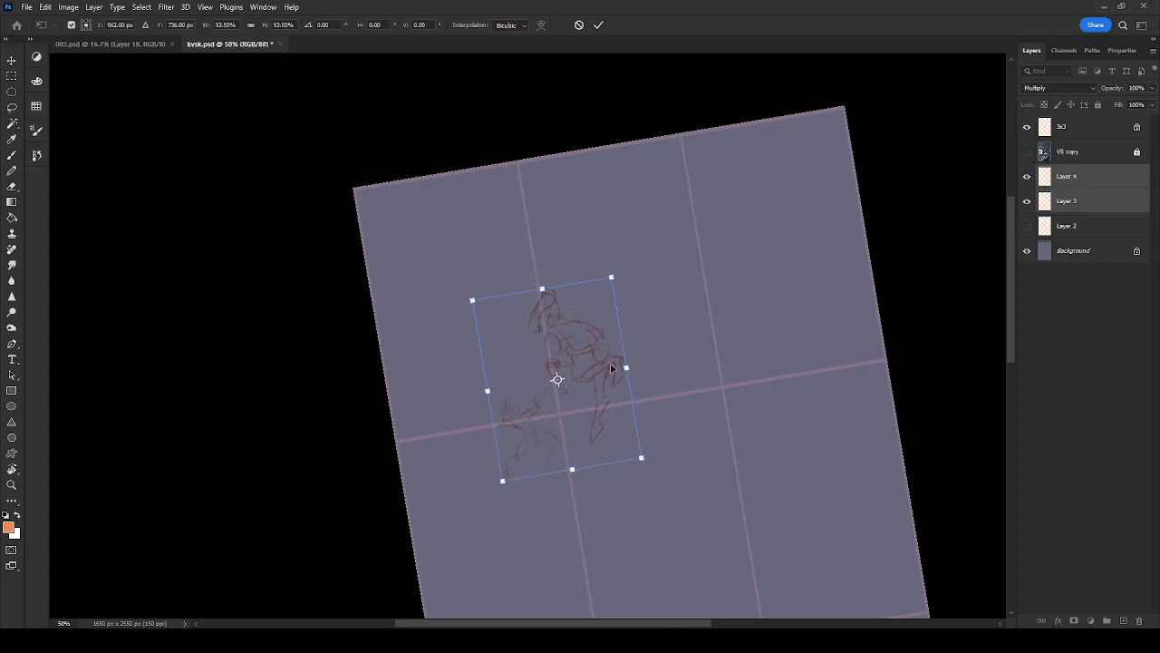
pyautogui.press('Return')
pyautogui.press('b')
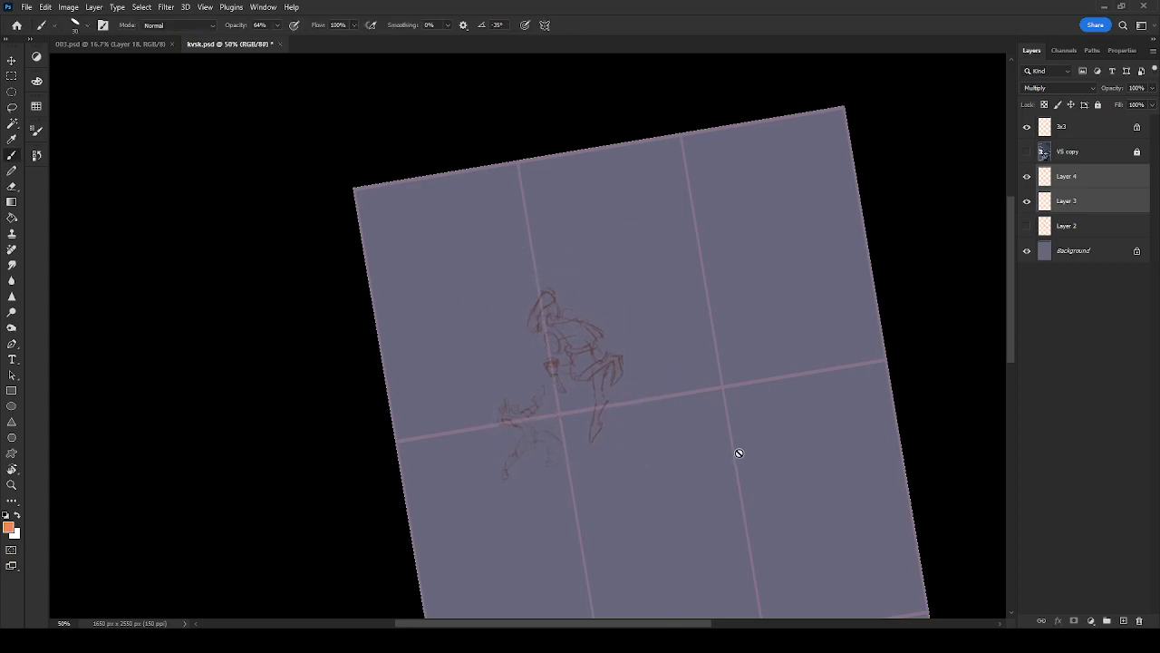
# Merge the two figure layers into one and add a new Multiply layer above it
pyautogui.scroll(-5, 738, 453)
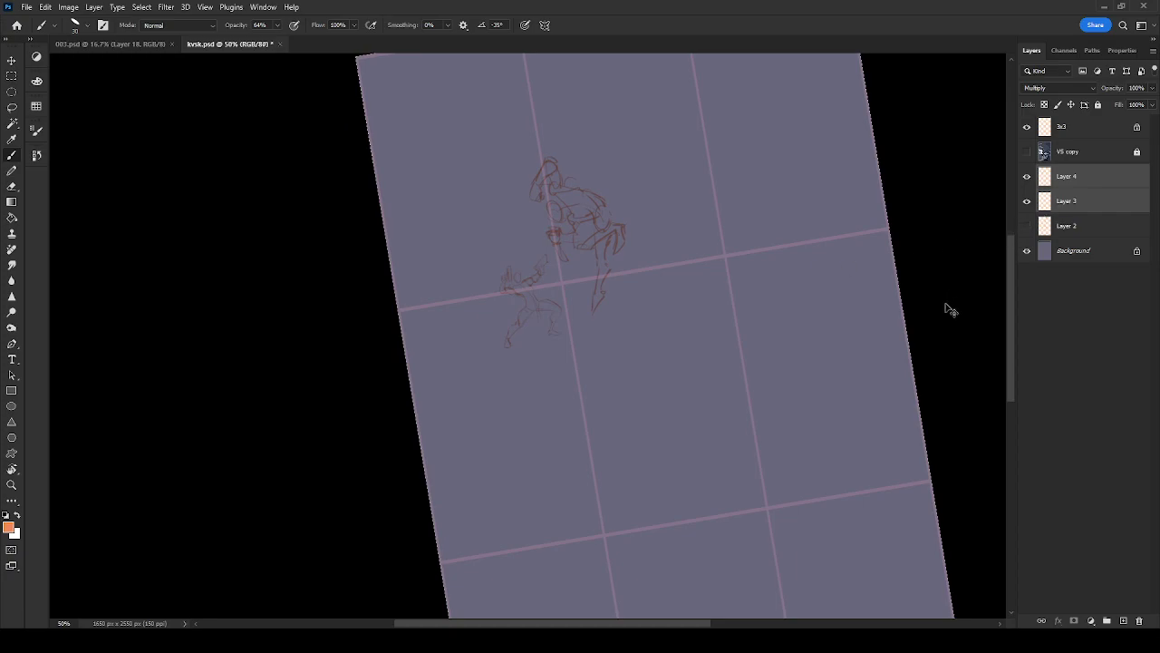
pyautogui.hotkey('ctrl', 'e')
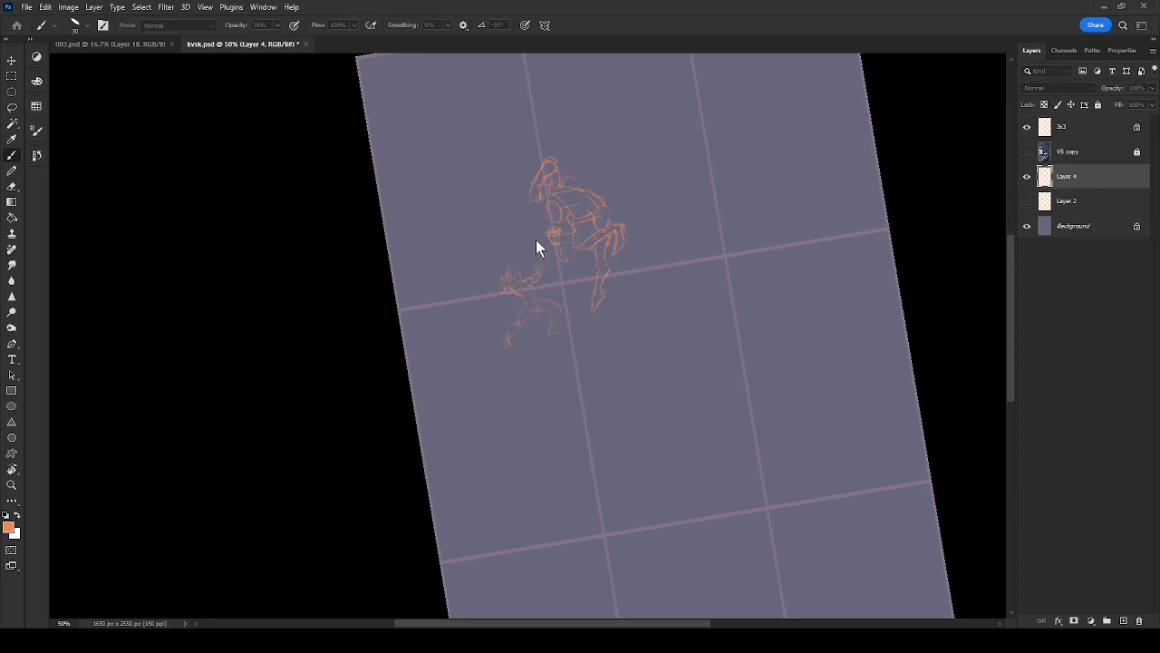
pyautogui.click(677, 184)
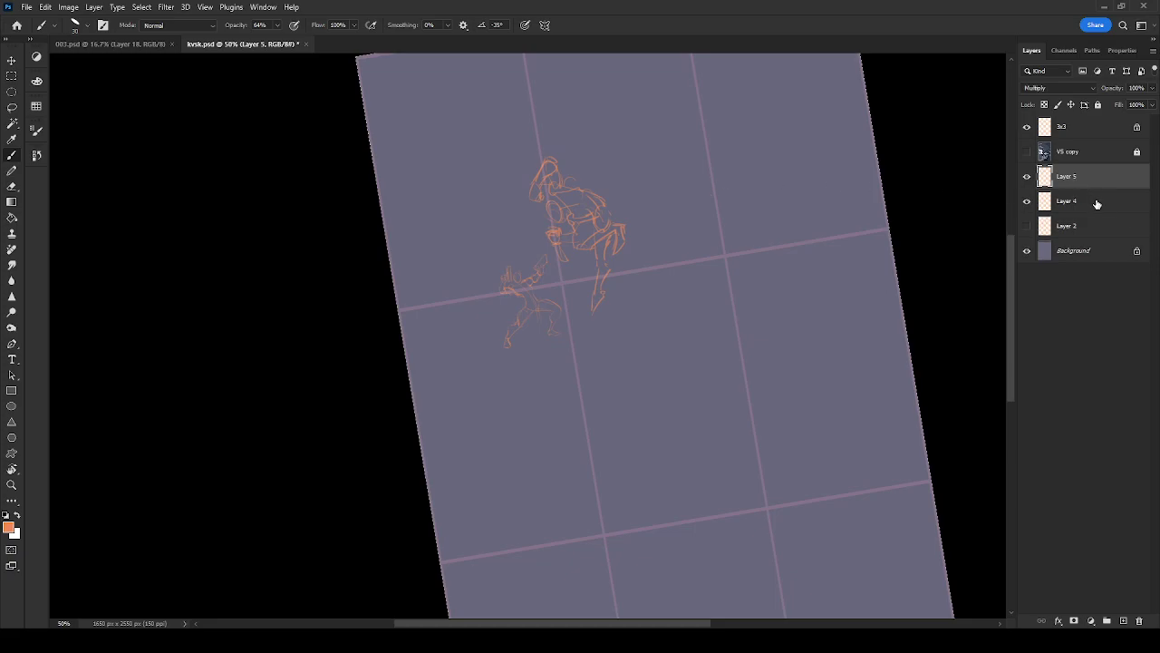
# Set the merged figure layer's blend mode to Multiply
pyautogui.click(1088, 204)
pyautogui.click(1056, 88)
pyautogui.click(1039, 139)
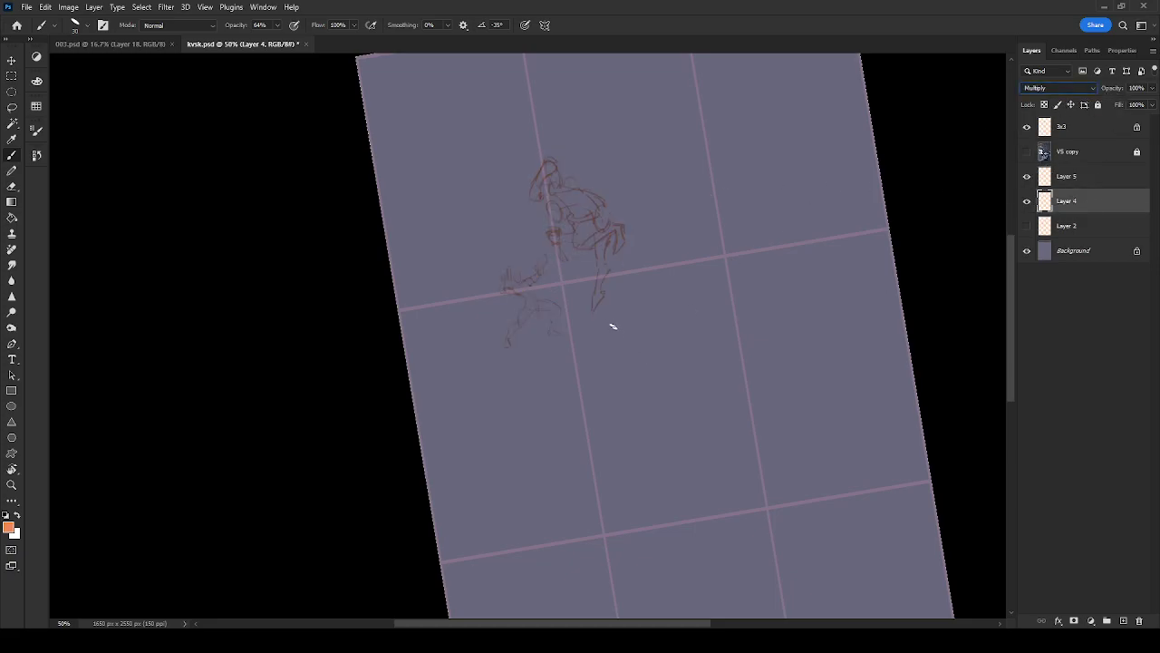
# On the new layer, outline a rocky ledge rising beneath both figures from the left page edge, with a cliff face dropping down its far side
pyautogui.click(1061, 179)
pyautogui.moveTo(478, 366)
pyautogui.mouseDown()
pyautogui.moveTo(653, 255)
pyautogui.moveTo(699, 251)
pyautogui.moveTo(692, 304)
pyautogui.moveTo(660, 353)
pyautogui.moveTo(664, 402)
pyautogui.mouseUp()
pyautogui.moveTo(476, 379); pyautogui.dragTo(455, 448)
pyautogui.moveTo(461, 407); pyautogui.dragTo(433, 473)
pyautogui.moveTo(460, 417); pyautogui.dragTo(430, 467)
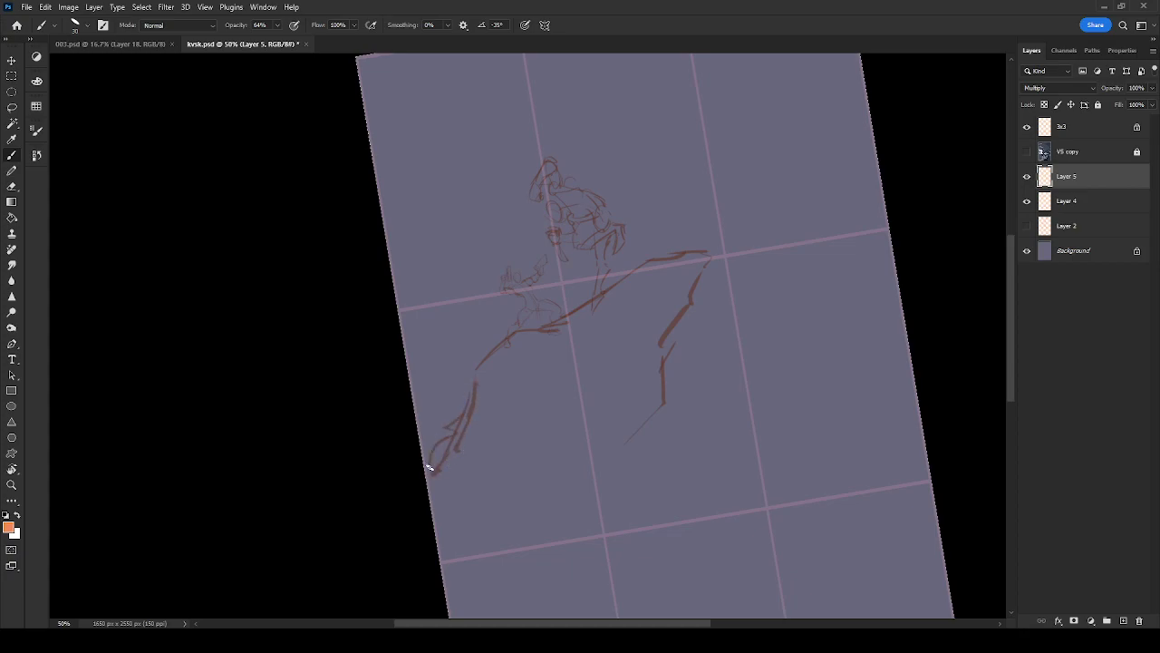
pyautogui.moveTo(621, 441)
pyautogui.mouseDown()
pyautogui.moveTo(641, 380)
pyautogui.moveTo(649, 280)
pyautogui.moveTo(688, 367)
pyautogui.moveTo(743, 402)
pyautogui.mouseUp()
pyautogui.moveTo(696, 291); pyautogui.dragTo(700, 364)
# Sketch two tall pointed rock spikes below the ledge, above the lower horizontal grid line
pyautogui.moveTo(505, 526); pyautogui.dragTo(568, 399)
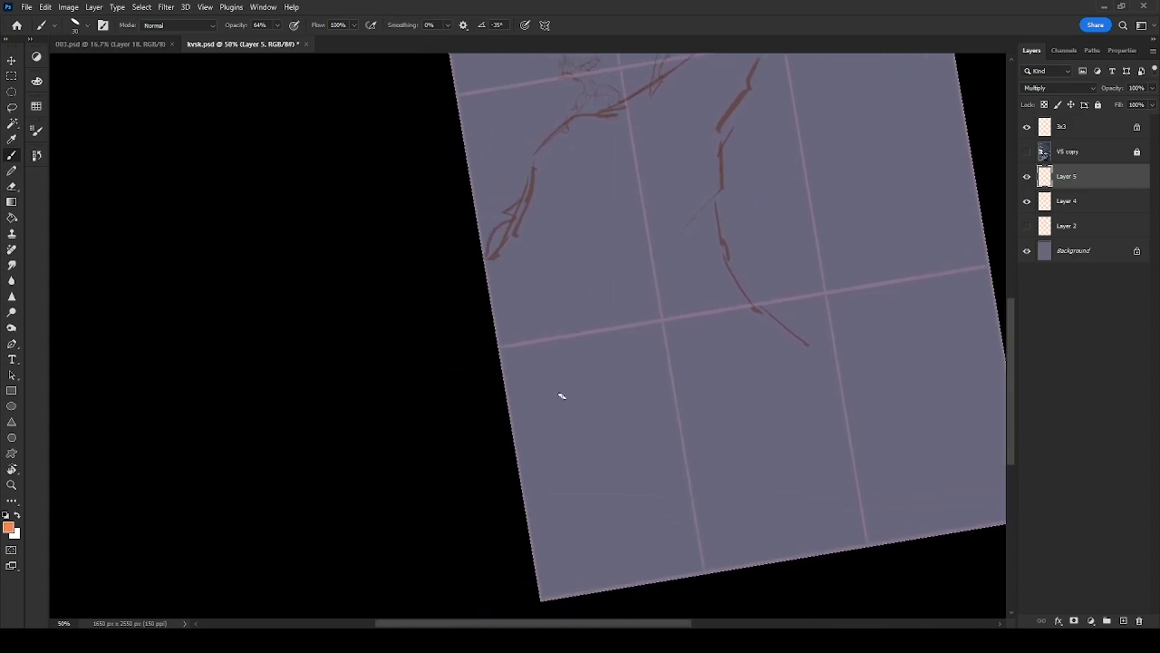
pyautogui.moveTo(540, 241); pyautogui.dragTo(582, 338)
pyautogui.moveTo(530, 277); pyautogui.dragTo(505, 340)
pyautogui.moveTo(658, 241)
pyautogui.mouseDown()
pyautogui.moveTo(608, 368)
pyautogui.moveTo(595, 294)
pyautogui.moveTo(631, 394)
pyautogui.moveTo(559, 449)
pyautogui.mouseUp()
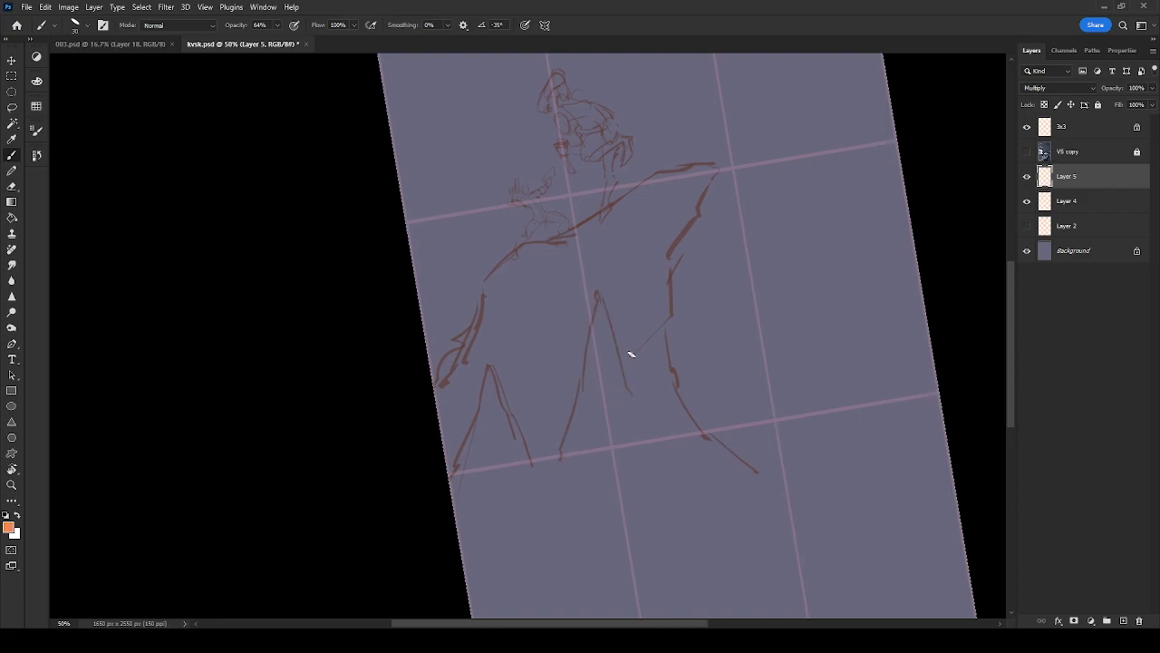
# Sketch jagged rocks along the lower horizontal grid line beside the cliff base, erasing the stray stroke of one peak
pyautogui.moveTo(799, 456); pyautogui.dragTo(754, 387)
pyautogui.moveTo(738, 456); pyautogui.dragTo(742, 393)
pyautogui.press('e')
pyautogui.moveTo(757, 385); pyautogui.dragTo(785, 454)
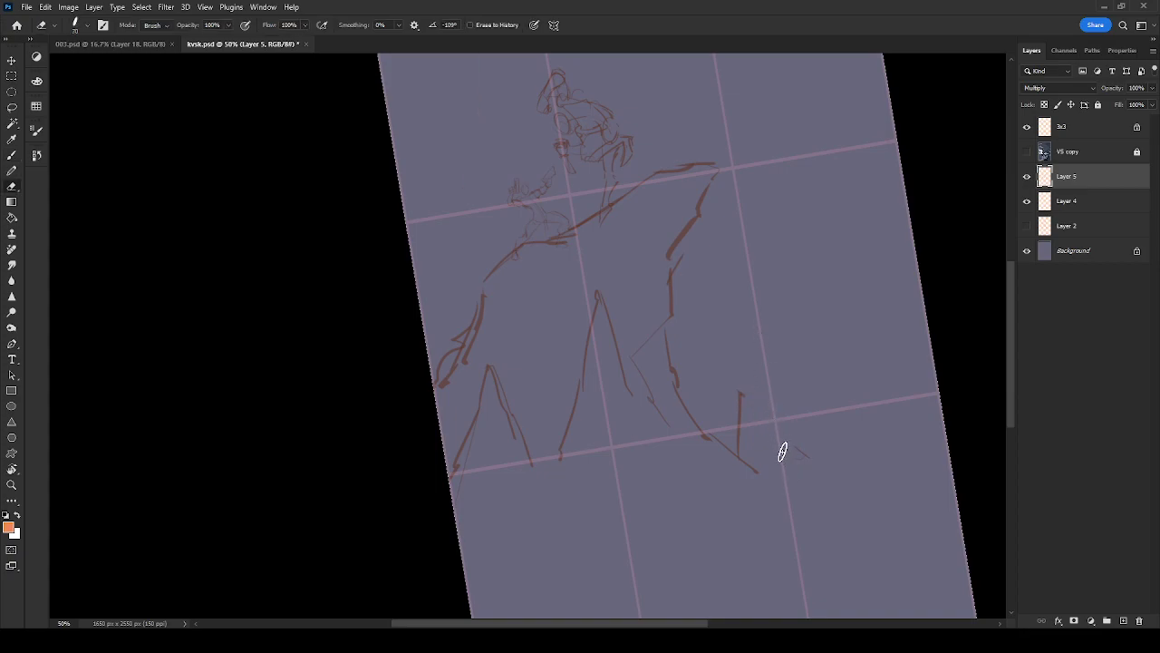
pyautogui.press('b')
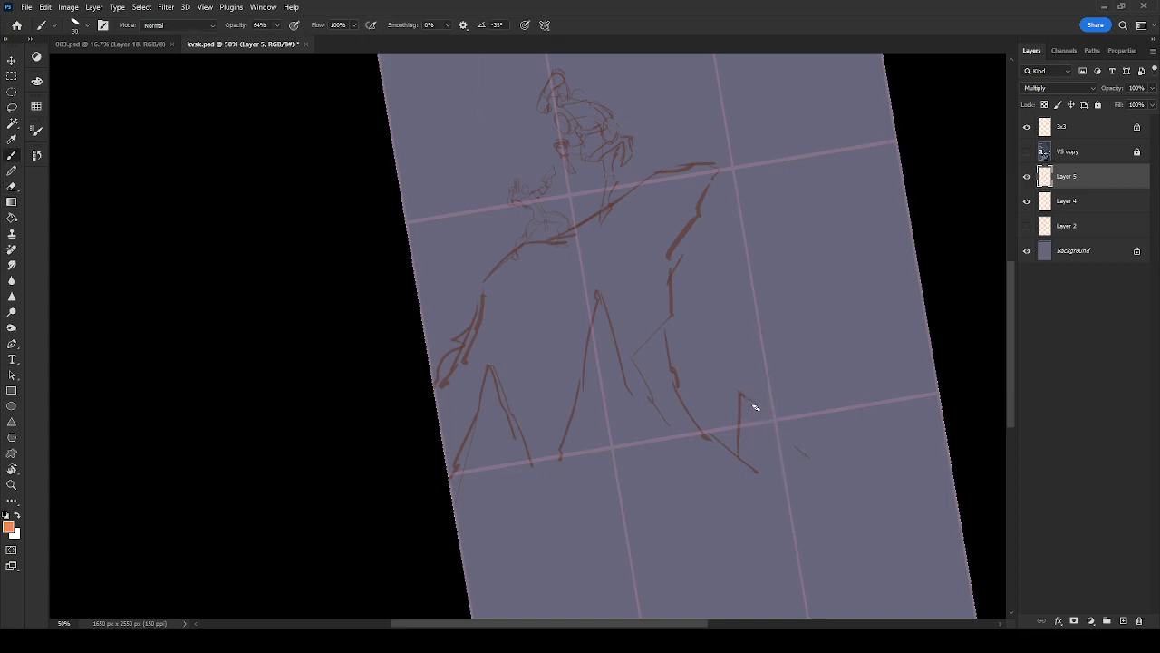
pyautogui.moveTo(816, 455)
pyautogui.mouseDown()
pyautogui.moveTo(768, 425)
pyautogui.moveTo(734, 441)
pyautogui.mouseUp()
pyautogui.moveTo(815, 438); pyautogui.dragTo(866, 436)
pyautogui.moveTo(810, 403); pyautogui.dragTo(866, 437)
# Toggle the ledge and figure layers' visibility to check which sketch sits on each layer
pyautogui.scroll(4, 585, 306)
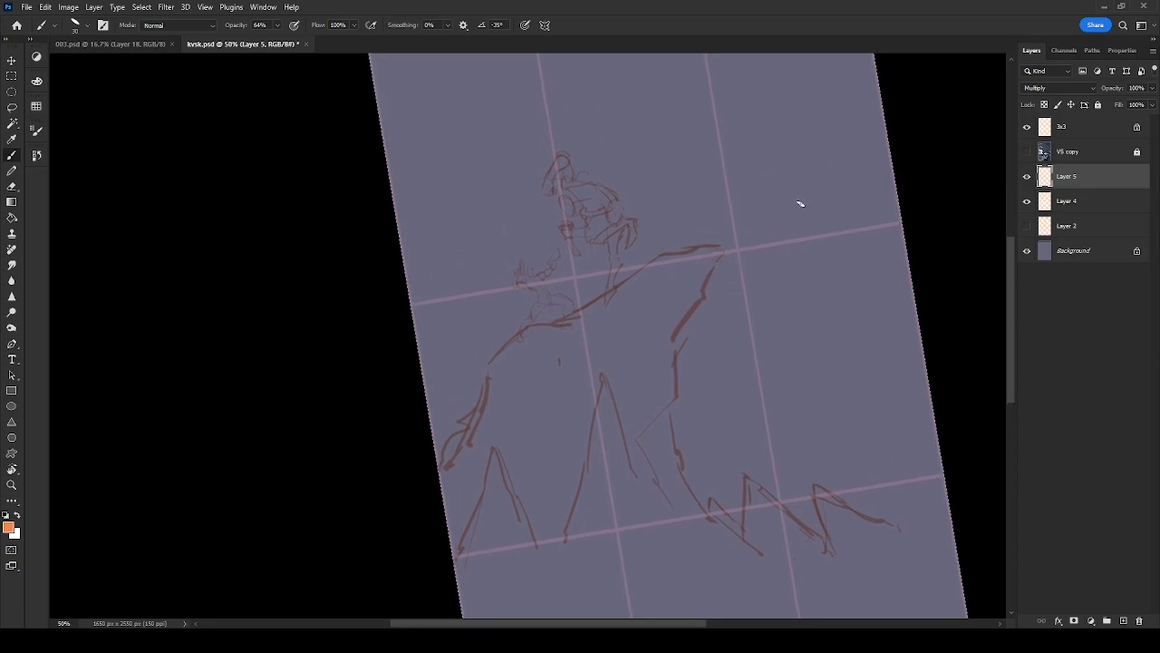
pyautogui.click(1082, 203)
pyautogui.click(1028, 177)
pyautogui.click(1028, 177)
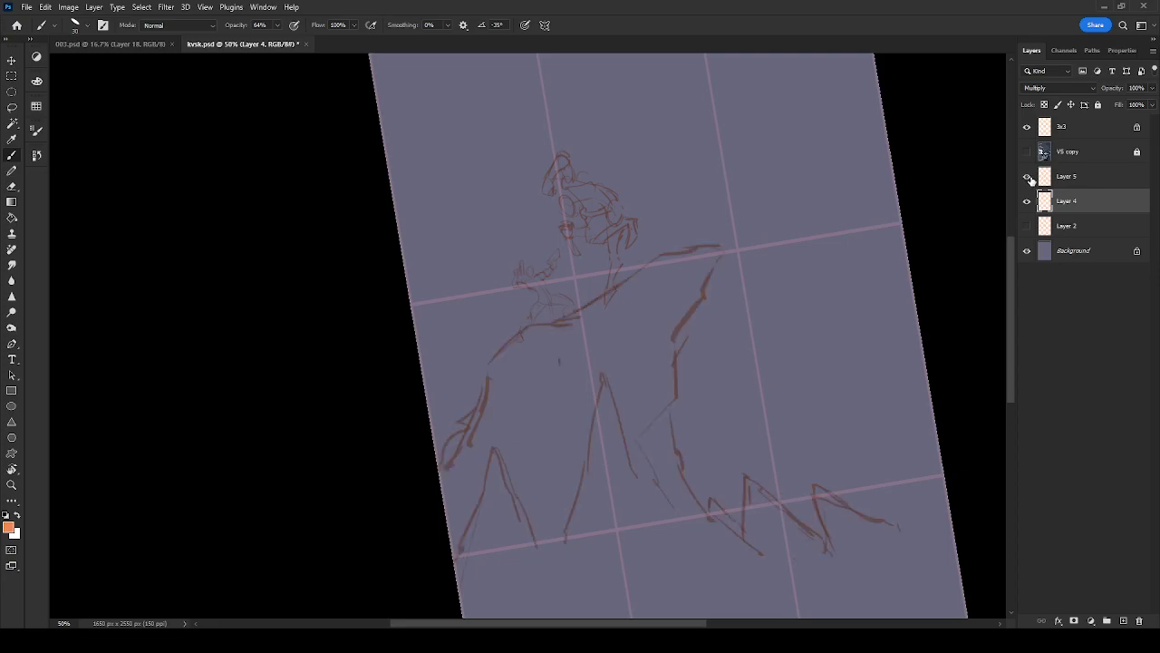
pyautogui.click(1048, 184)
pyautogui.click(1028, 177)
pyautogui.click(1028, 177)
pyautogui.click(1028, 201)
pyautogui.click(1028, 201)
# Lasso the leaping figure on the merged figure layer, shrink it slightly, and move it up clear of the ledge
pyautogui.click(1048, 202)
pyautogui.press('l')
pyautogui.moveTo(657, 201)
pyautogui.mouseDown()
pyautogui.moveTo(591, 308)
pyautogui.moveTo(529, 207)
pyautogui.moveTo(668, 224)
pyautogui.moveTo(662, 211)
pyautogui.mouseUp()
pyautogui.hotkey('ctrl', 't')
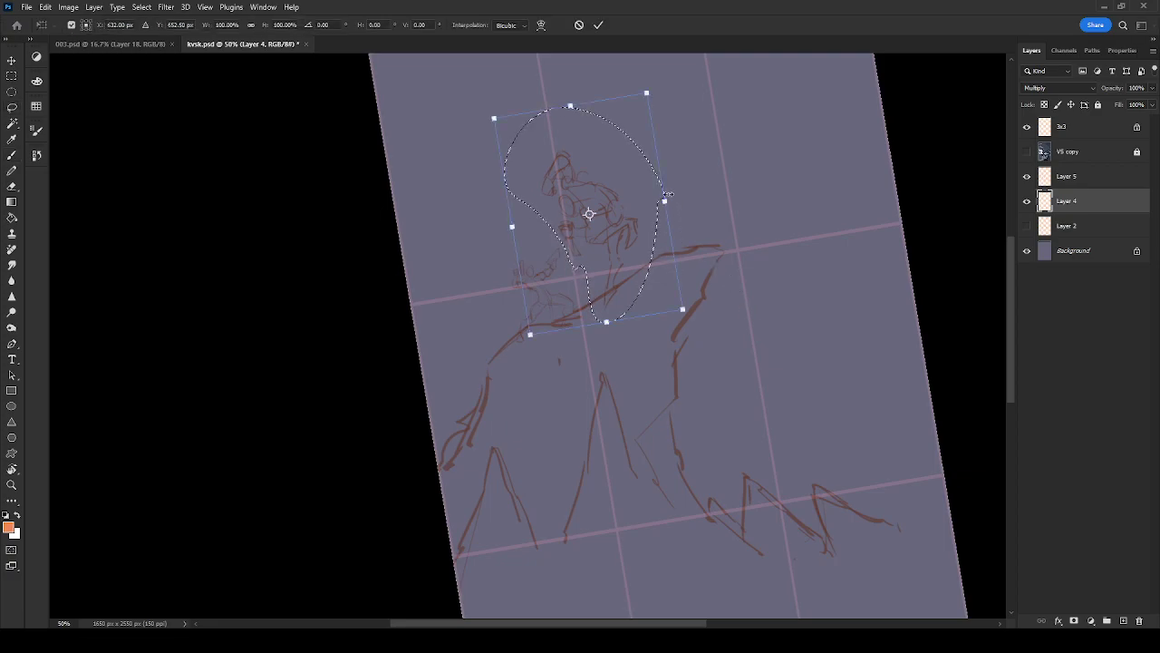
pyautogui.moveTo(647, 94); pyautogui.dragTo(645, 98)
pyautogui.moveTo(628, 188)
pyautogui.mouseDown()
pyautogui.moveTo(620, 137)
pyautogui.moveTo(658, 113)
pyautogui.mouseUp()
pyautogui.press('Return')
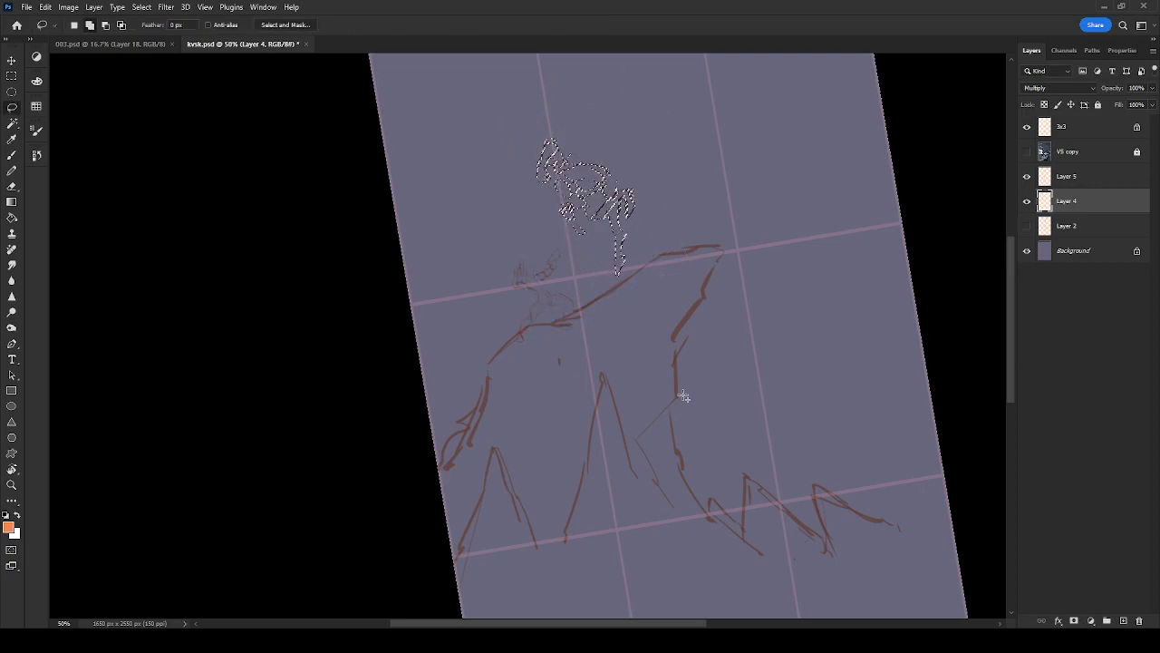
pyautogui.hotkey('ctrl', 'd')
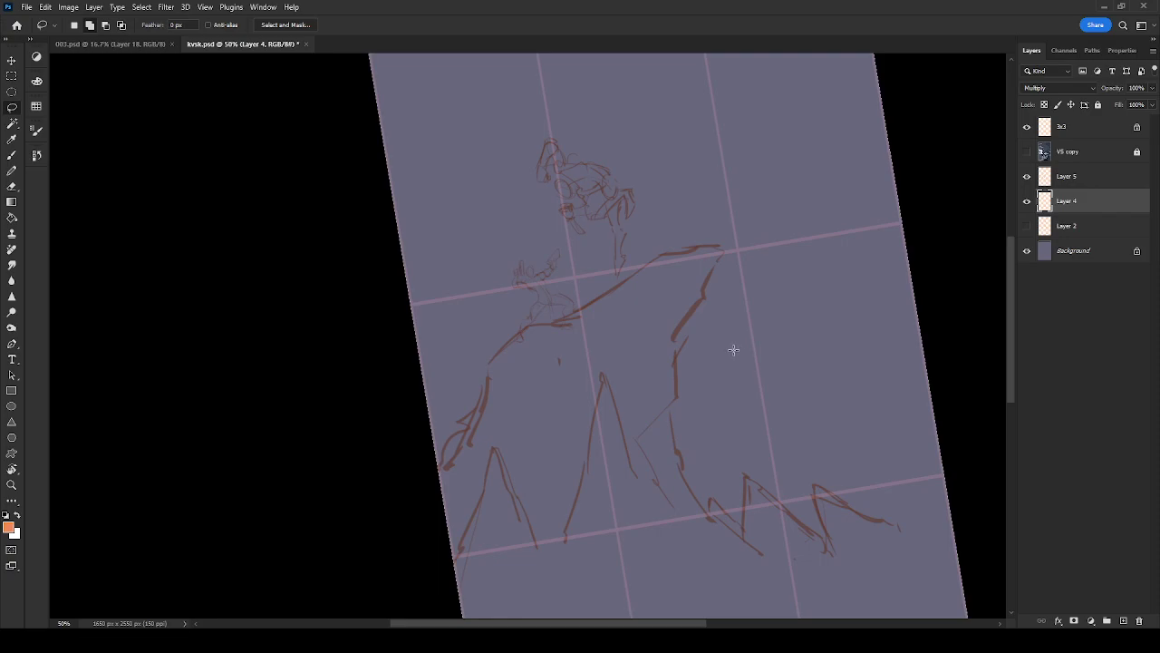
# Sketch loose organic background shapes in the top right cell and down the right page edge
pyautogui.moveTo(896, 448); pyautogui.dragTo(833, 387)
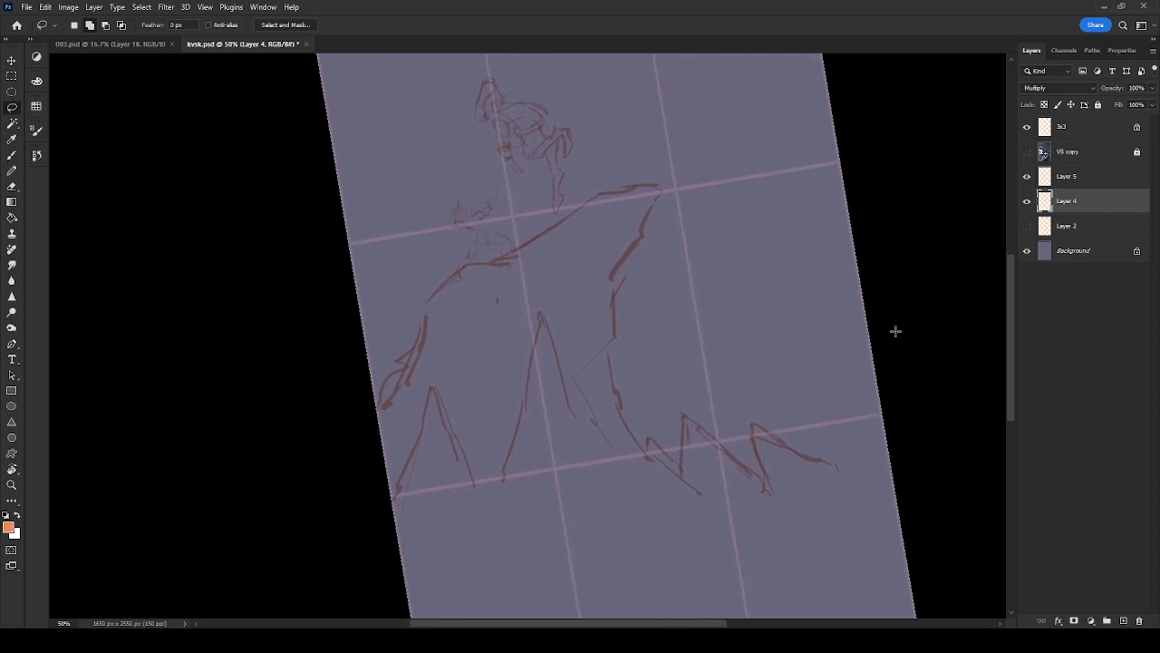
pyautogui.hotkey('ctrl', '-')
pyautogui.scroll(2, 693, 203)
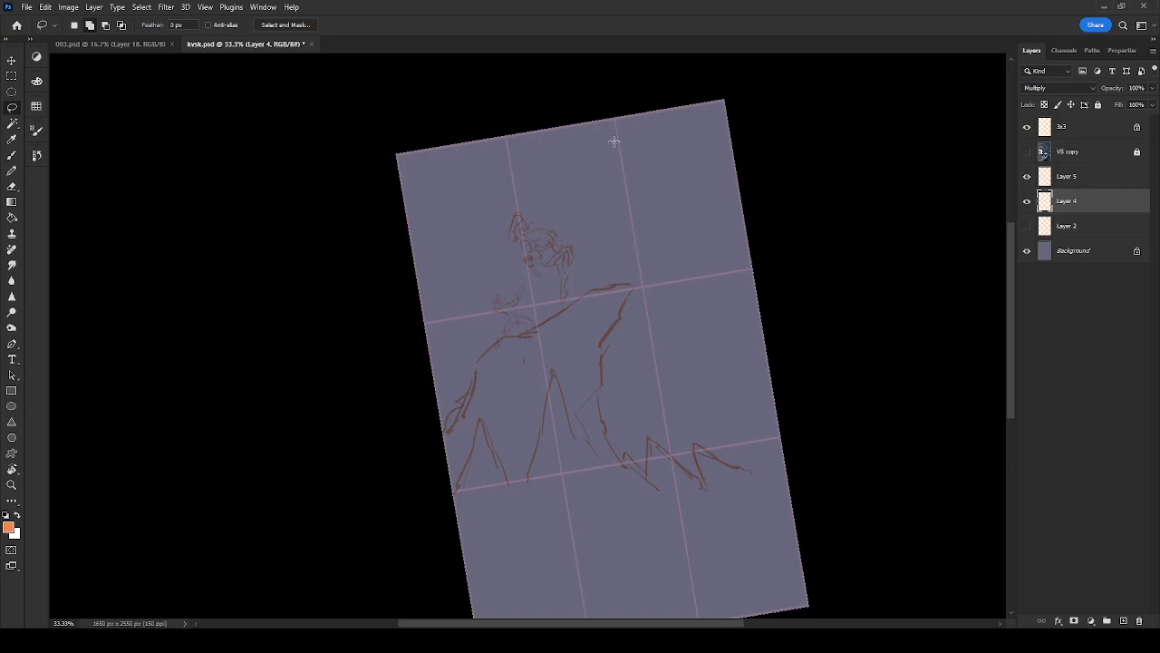
pyautogui.press('b')
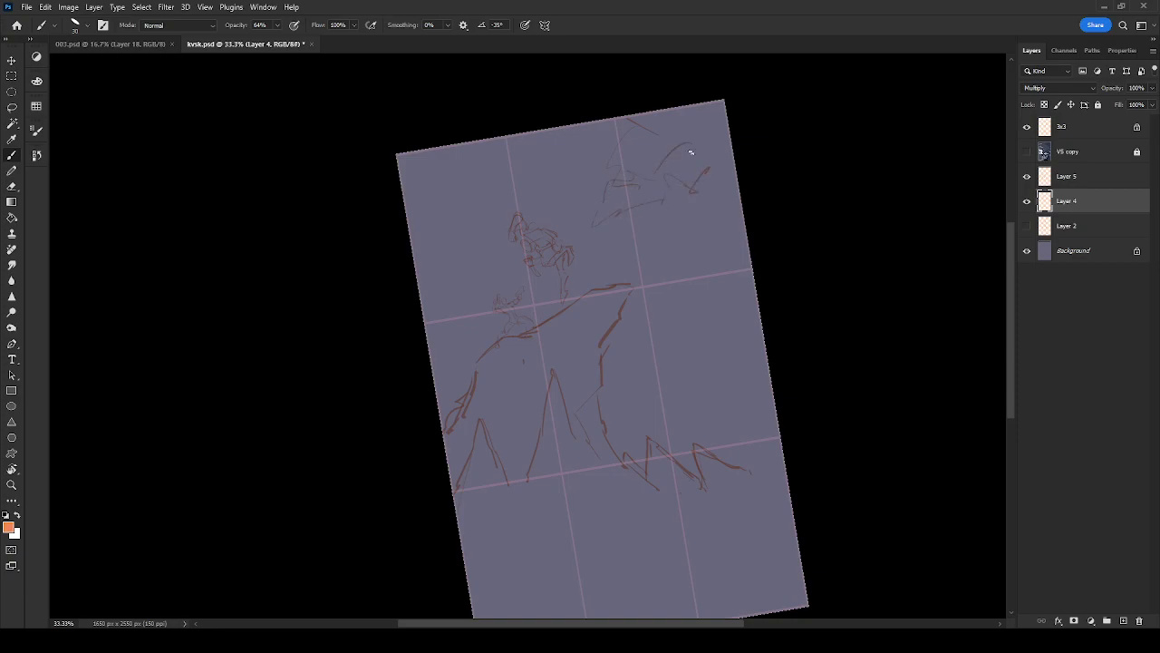
pyautogui.moveTo(734, 272)
pyautogui.mouseDown()
pyautogui.moveTo(705, 341)
pyautogui.moveTo(760, 388)
pyautogui.mouseUp()
pyautogui.moveTo(752, 304); pyautogui.dragTo(735, 359)
pyautogui.moveTo(701, 222); pyautogui.dragTo(725, 243)
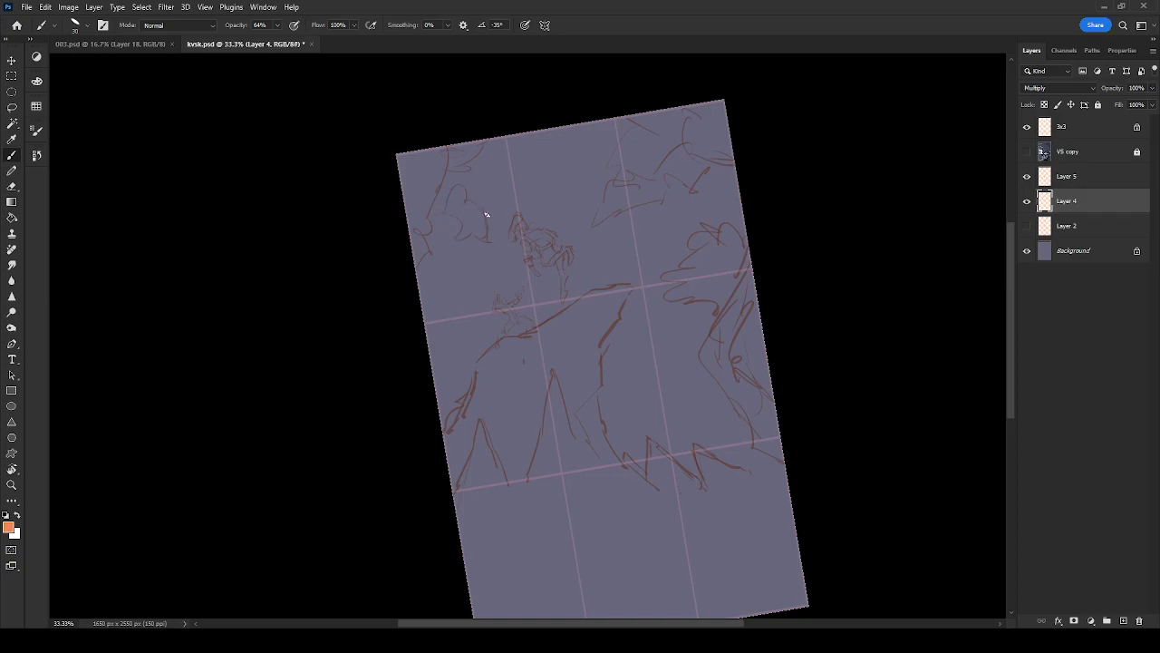
# Sketch curved trunk-like lines and loose background shapes along the left and top page edges around the figures
pyautogui.moveTo(448, 306)
pyautogui.mouseDown()
pyautogui.moveTo(460, 314)
pyautogui.moveTo(426, 354)
pyautogui.mouseUp()
pyautogui.moveTo(436, 151)
pyautogui.mouseDown()
pyautogui.moveTo(409, 231)
pyautogui.moveTo(407, 217)
pyautogui.mouseUp()
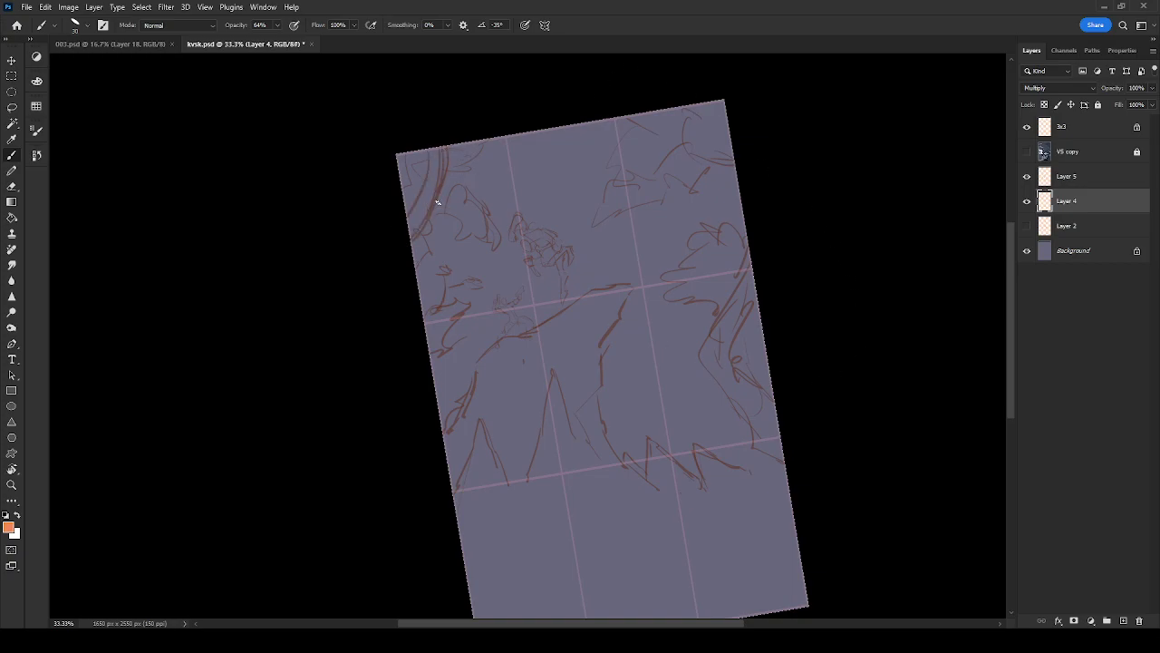
pyautogui.moveTo(531, 190); pyautogui.dragTo(553, 160)
pyautogui.moveTo(763, 452)
pyautogui.mouseDown()
pyautogui.moveTo(834, 371)
pyautogui.moveTo(889, 341)
pyautogui.moveTo(881, 434)
pyautogui.mouseUp()
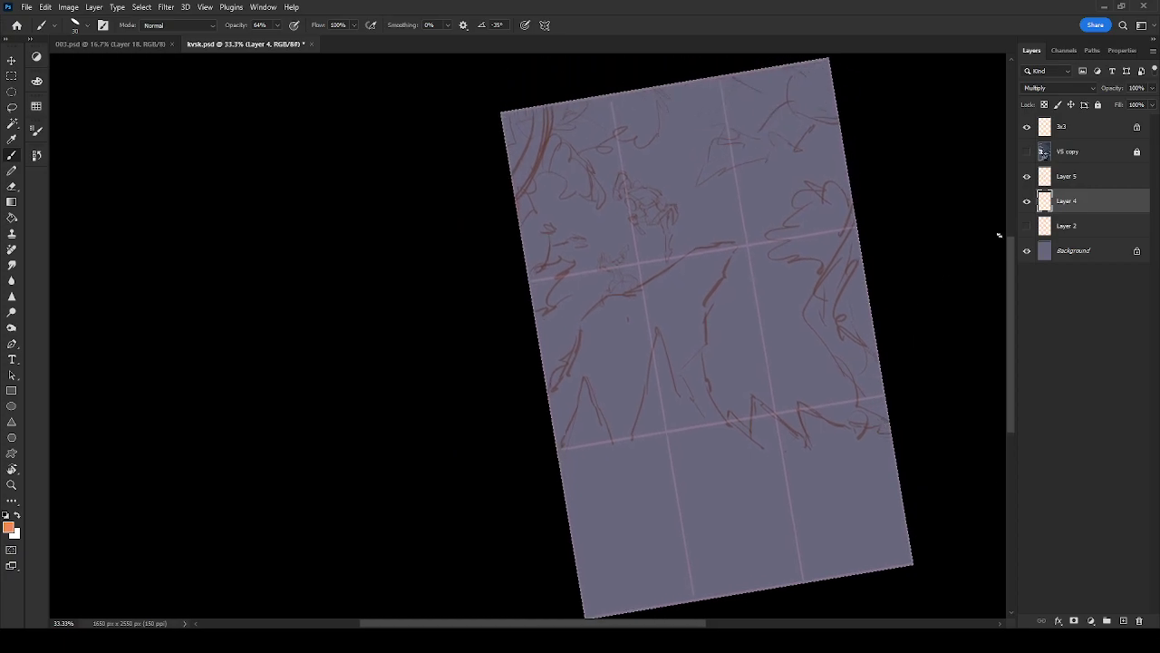
# Merge the background shapes on Layer 5 down into Layer 4 and create a new empty layer above it
pyautogui.click(1028, 178)
pyautogui.click(1027, 178)
pyautogui.click(1099, 179)
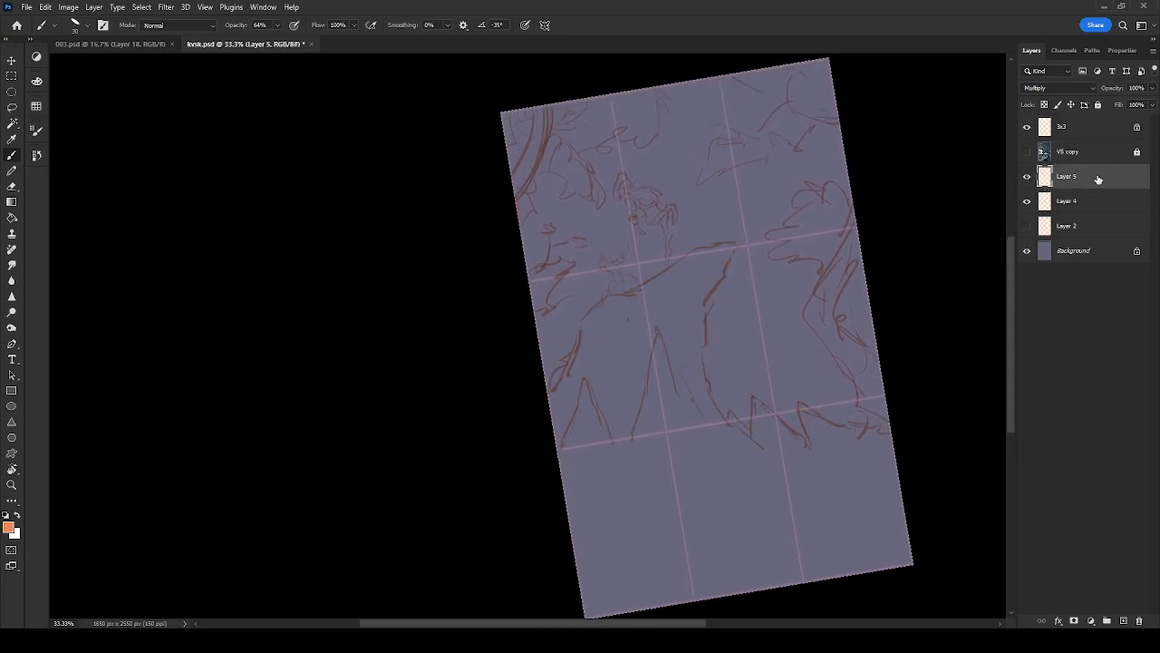
pyautogui.hotkey('shift', 'Tab')
pyautogui.hotkey('shift', 'Tab')
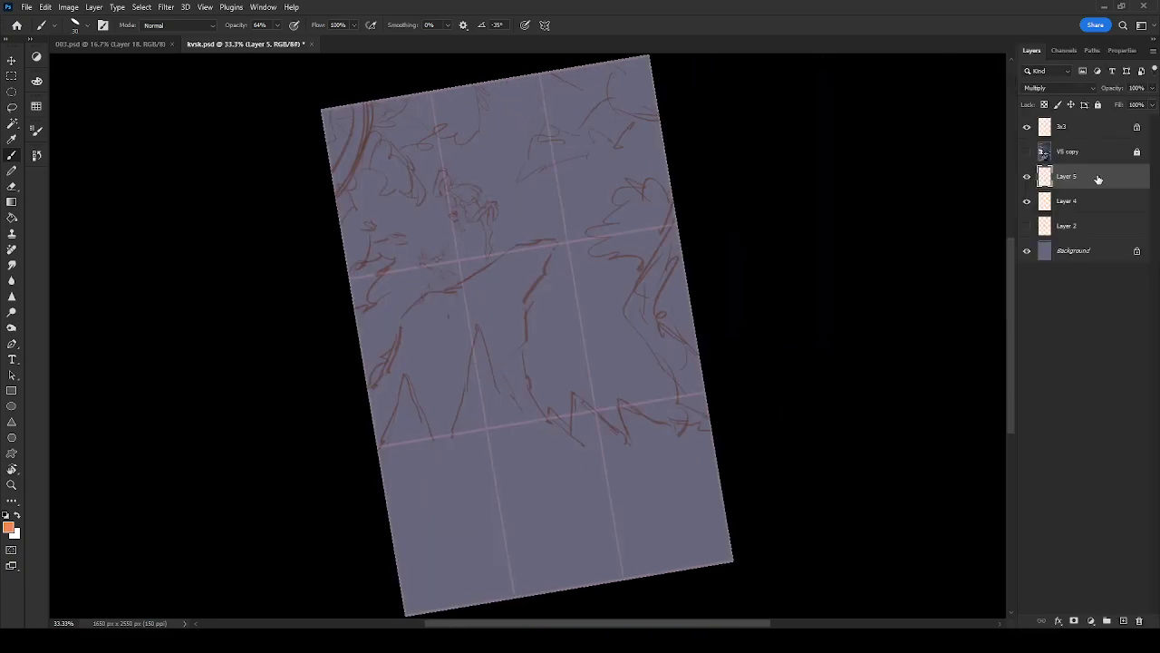
pyautogui.hotkey('ctrl', 'e')
pyautogui.hotkey('shift', 'Tab')
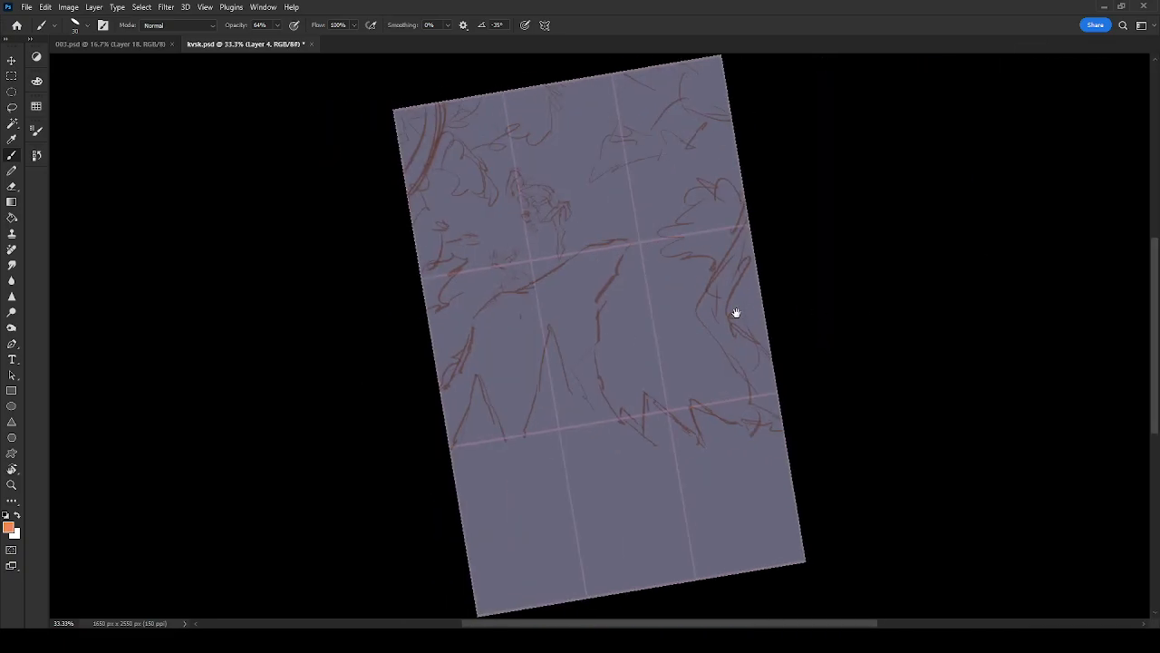
pyautogui.moveTo(735, 313); pyautogui.dragTo(821, 315)
pyautogui.hotkey('ctrl', 'shift', 'x')
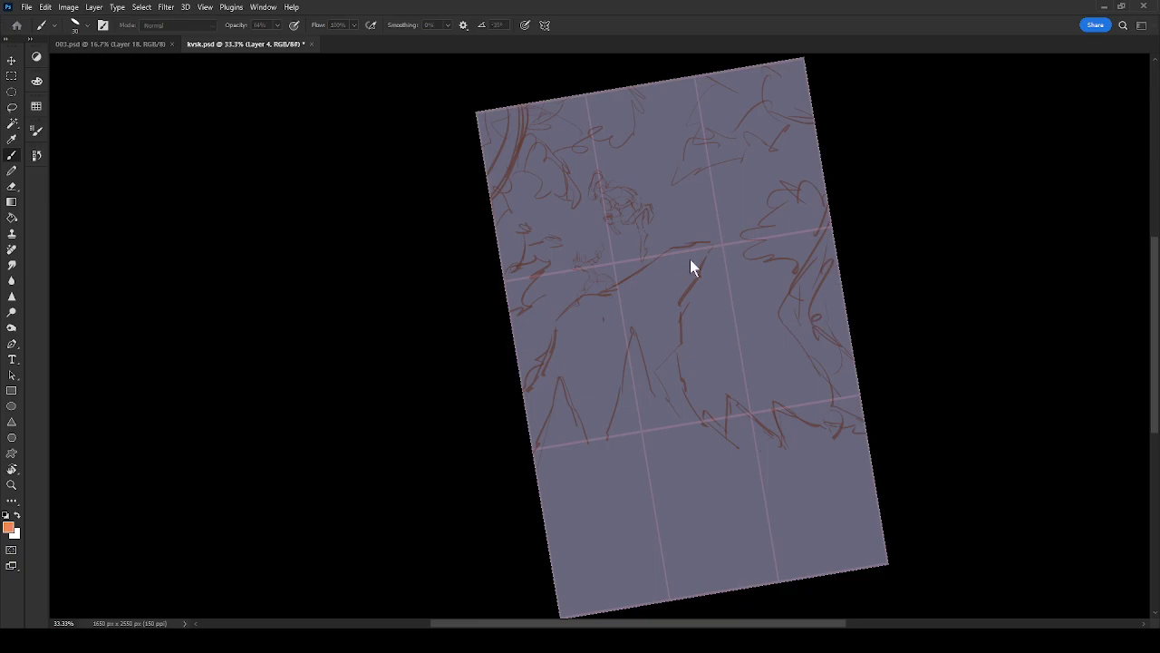
pyautogui.click(684, 179)
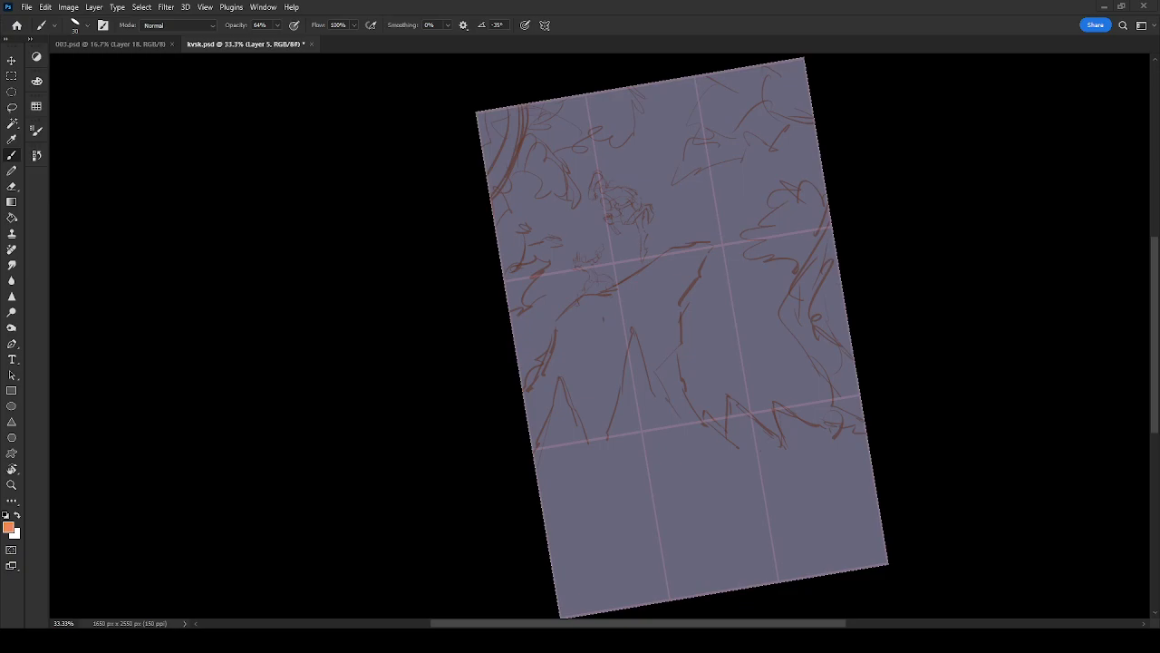
# Sketch light parallel diagonal lines crossing the lower horizontal grid line near the first vertical grid line
pyautogui.scroll(-3, 775, 394)
pyautogui.hscroll(-2, 775, 394)
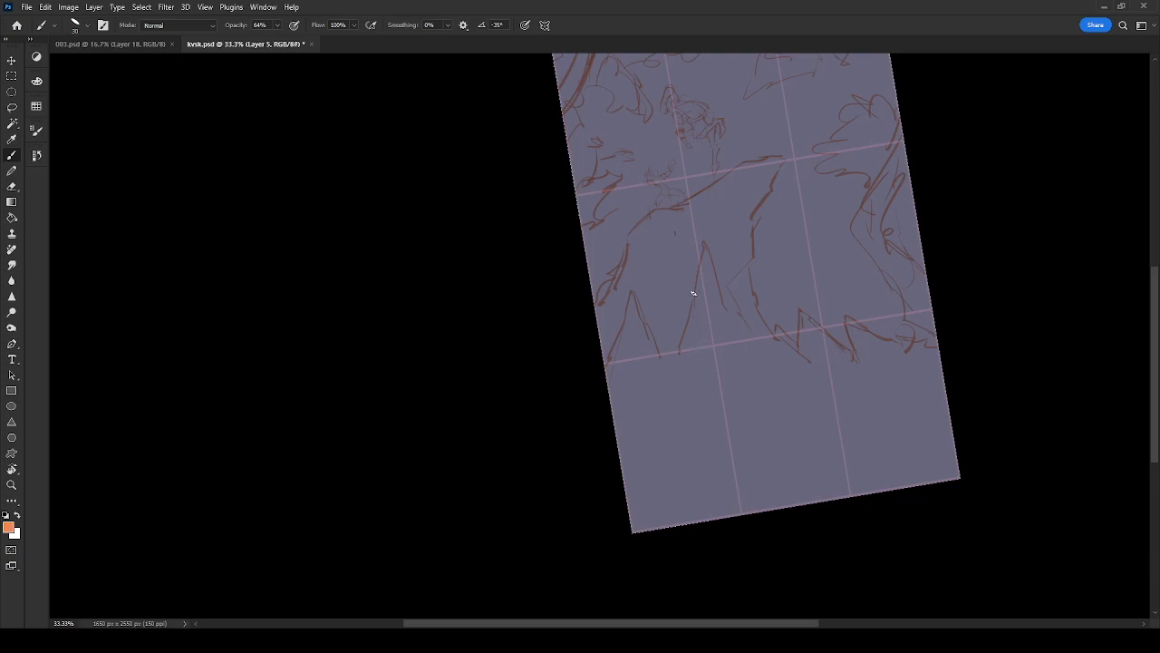
pyautogui.moveTo(672, 372); pyautogui.dragTo(718, 308)
# Recolour the Layer 4 sketch dark blue and set Layer 5's blend mode to Screen
pyautogui.hotkey('shift', 'Tab')
pyautogui.click(1085, 203)
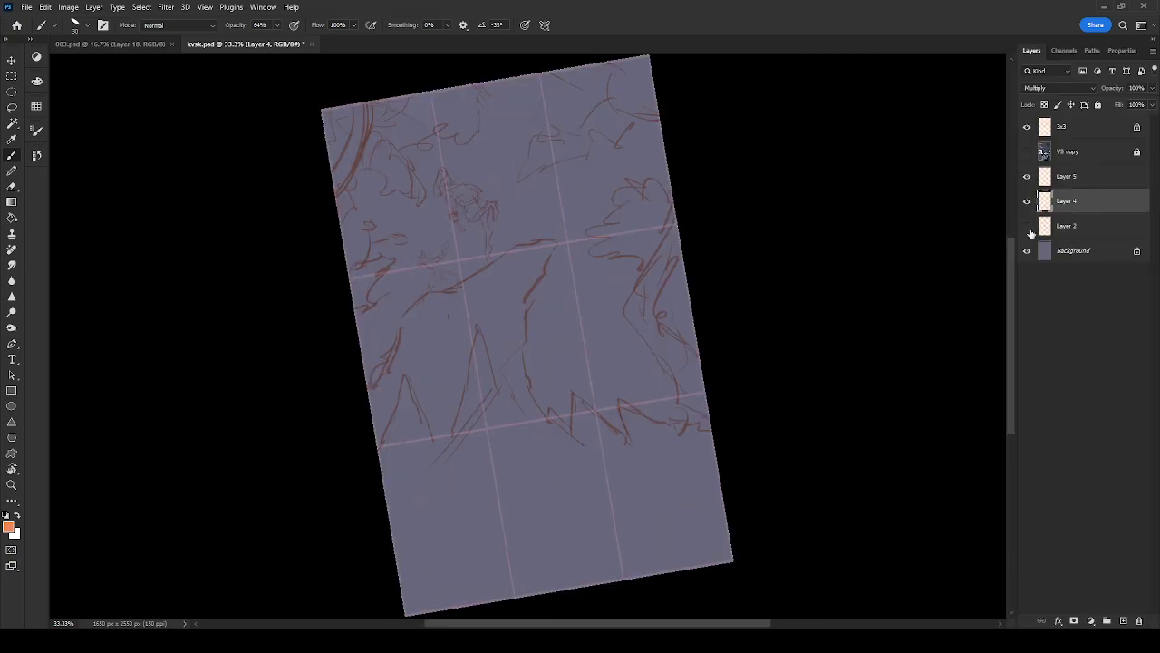
pyautogui.click(1028, 230)
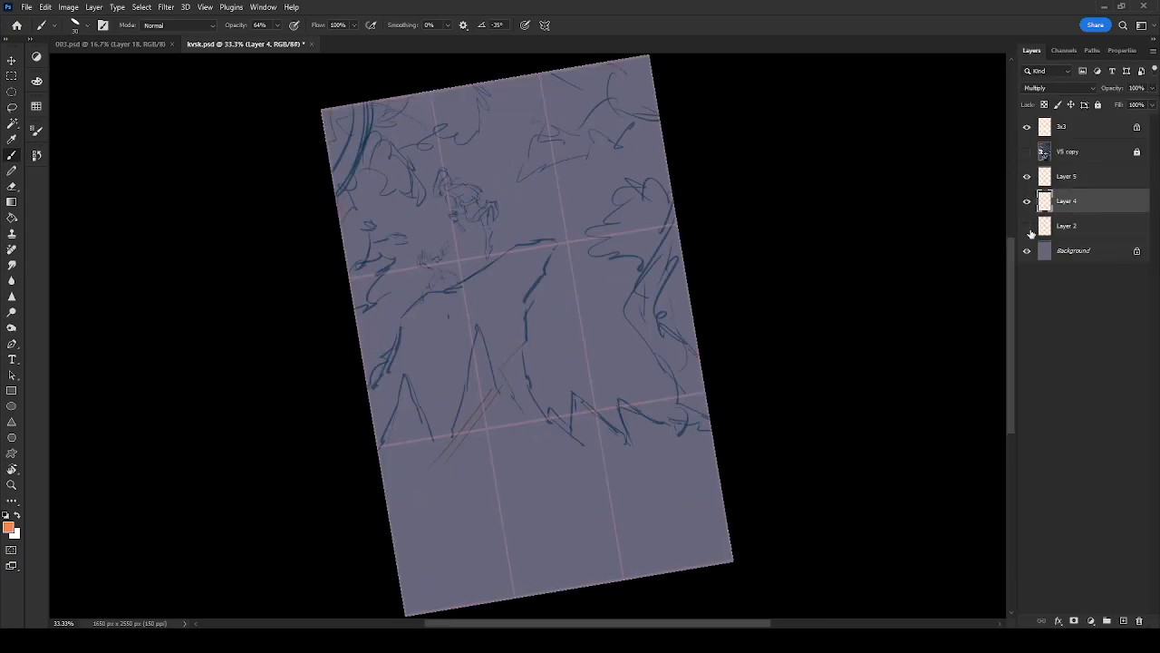
pyautogui.click(1083, 185)
pyautogui.moveTo(771, 334); pyautogui.dragTo(853, 316)
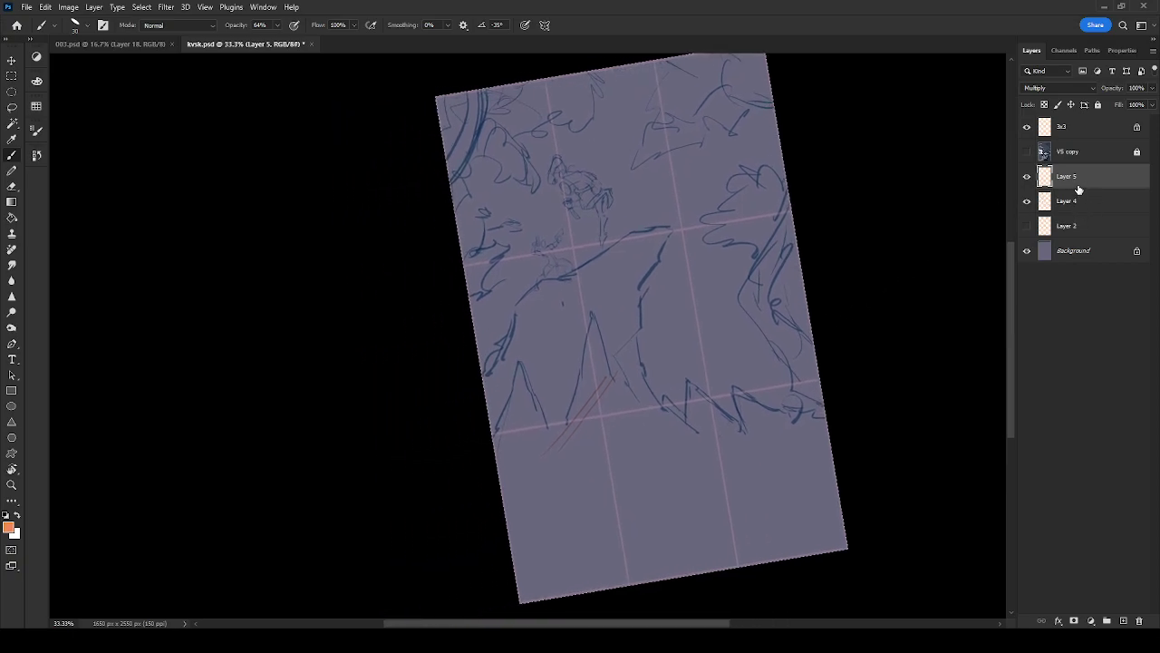
pyautogui.click(1049, 192)
# Sketch a large peaked outline and sweeping curves across the middle and lower rows, with a V-shaped notch below the ledge
pyautogui.moveTo(604, 374); pyautogui.dragTo(653, 360)
pyautogui.moveTo(544, 456)
pyautogui.mouseDown()
pyautogui.moveTo(626, 497)
pyautogui.moveTo(682, 426)
pyautogui.mouseUp()
pyautogui.moveTo(613, 374)
pyautogui.mouseDown()
pyautogui.moveTo(654, 336)
pyautogui.moveTo(787, 357)
pyautogui.mouseUp()
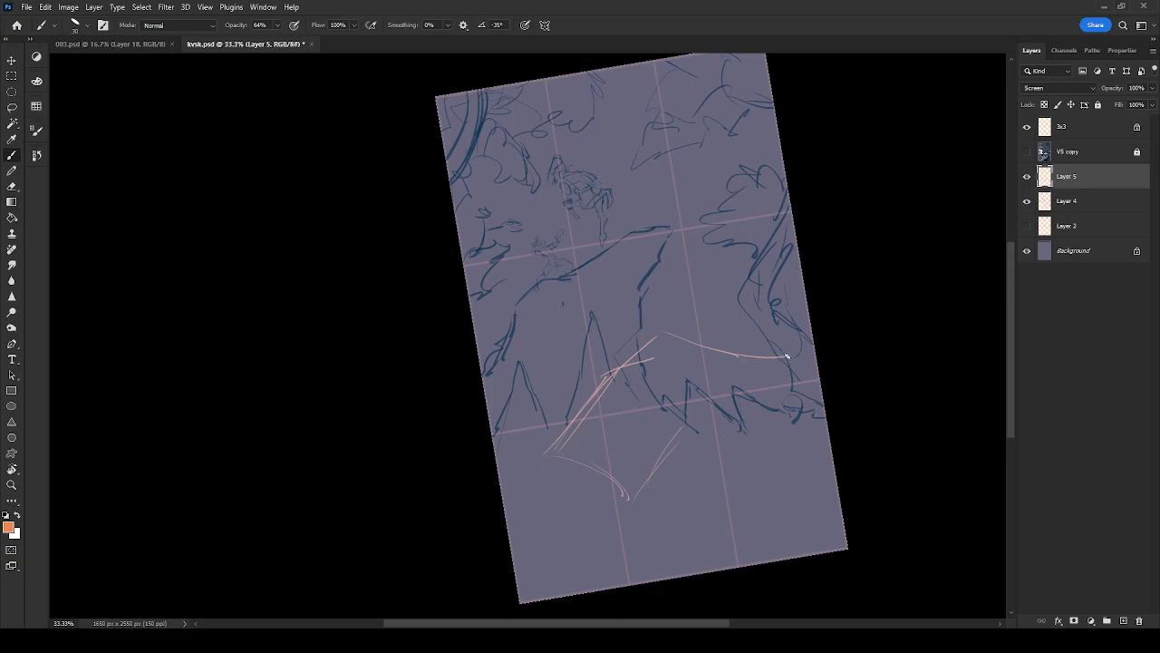
pyautogui.moveTo(690, 323); pyautogui.dragTo(741, 266)
pyautogui.moveTo(751, 263); pyautogui.dragTo(805, 297)
pyautogui.moveTo(598, 368)
pyautogui.mouseDown()
pyautogui.moveTo(539, 401)
pyautogui.moveTo(496, 367)
pyautogui.mouseUp()
pyautogui.moveTo(544, 447)
pyautogui.mouseDown()
pyautogui.moveTo(619, 485)
pyautogui.moveTo(629, 503)
pyautogui.moveTo(697, 428)
pyautogui.mouseUp()
pyautogui.moveTo(586, 428)
pyautogui.mouseDown()
pyautogui.moveTo(718, 354)
pyautogui.moveTo(805, 364)
pyautogui.mouseUp()
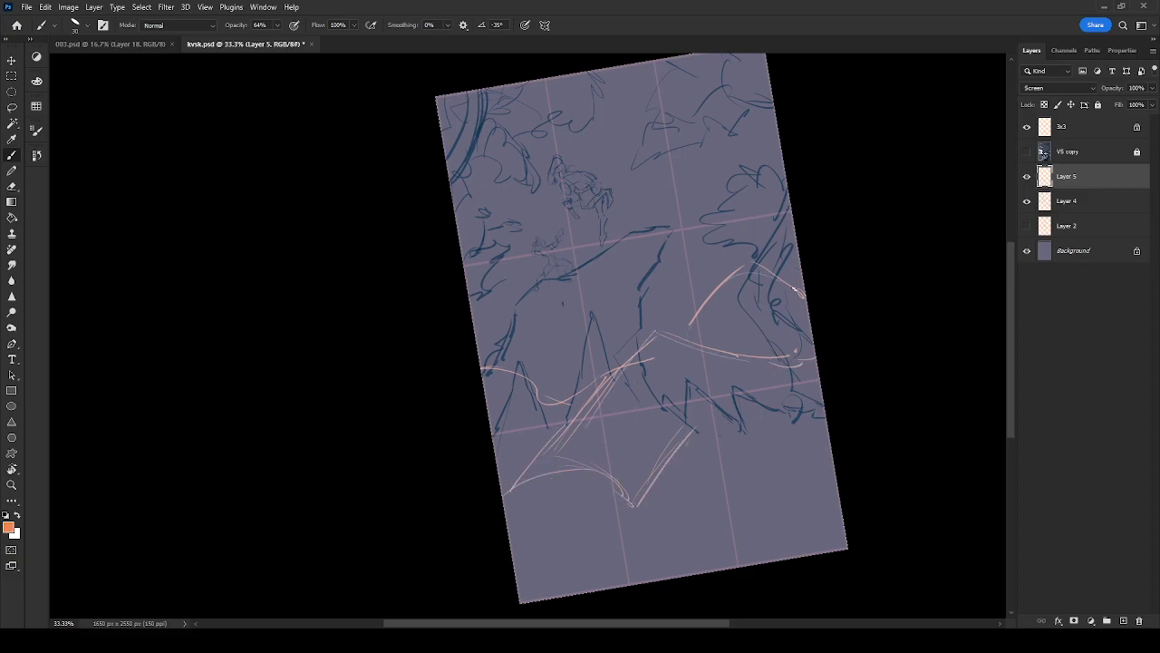
# Sketch the right shoulder contour beside the V-shaped notch and loose pointed and curled forms along the bottom page edge
pyautogui.moveTo(698, 446)
pyautogui.mouseDown()
pyautogui.moveTo(740, 459)
pyautogui.moveTo(674, 560)
pyautogui.moveTo(714, 504)
pyautogui.mouseUp()
pyautogui.moveTo(549, 571); pyautogui.dragTo(563, 523)
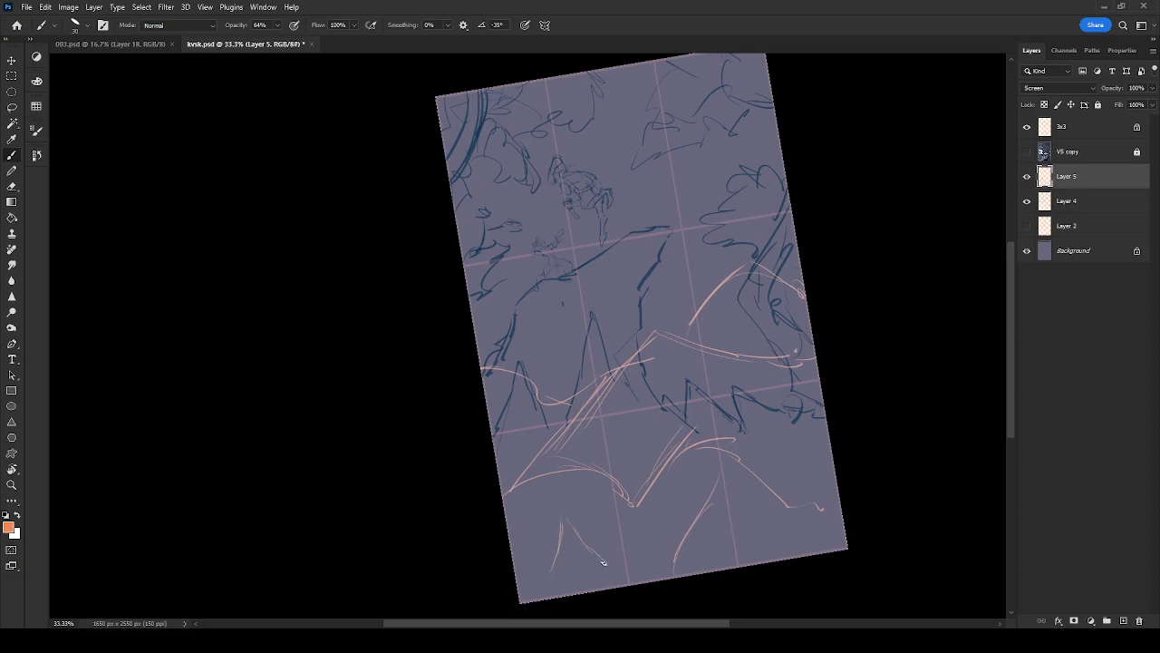
pyautogui.moveTo(546, 569); pyautogui.dragTo(532, 593)
pyautogui.moveTo(625, 551); pyautogui.dragTo(644, 549)
pyautogui.moveTo(713, 492)
pyautogui.mouseDown()
pyautogui.moveTo(728, 517)
pyautogui.moveTo(702, 572)
pyautogui.mouseUp()
pyautogui.moveTo(730, 520); pyautogui.dragTo(701, 573)
pyautogui.moveTo(716, 513)
pyautogui.mouseDown()
pyautogui.moveTo(705, 491)
pyautogui.moveTo(725, 453)
pyautogui.mouseUp()
pyautogui.moveTo(641, 508)
pyautogui.mouseDown()
pyautogui.moveTo(653, 528)
pyautogui.moveTo(664, 473)
pyautogui.moveTo(691, 440)
pyautogui.mouseUp()
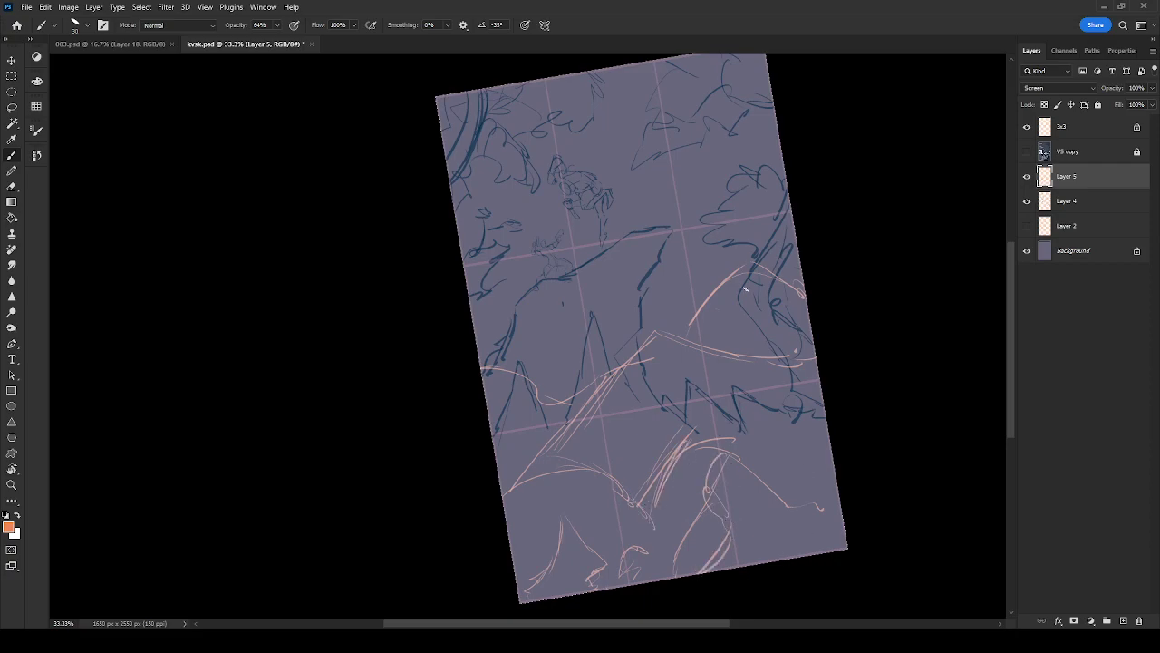
# Add another curved stroke along the left shoulder line in the bottom row
pyautogui.hotkey('ctrl', '+')
pyautogui.hotkey('ctrl', '+')
pyautogui.hotkey('ctrl', '+')
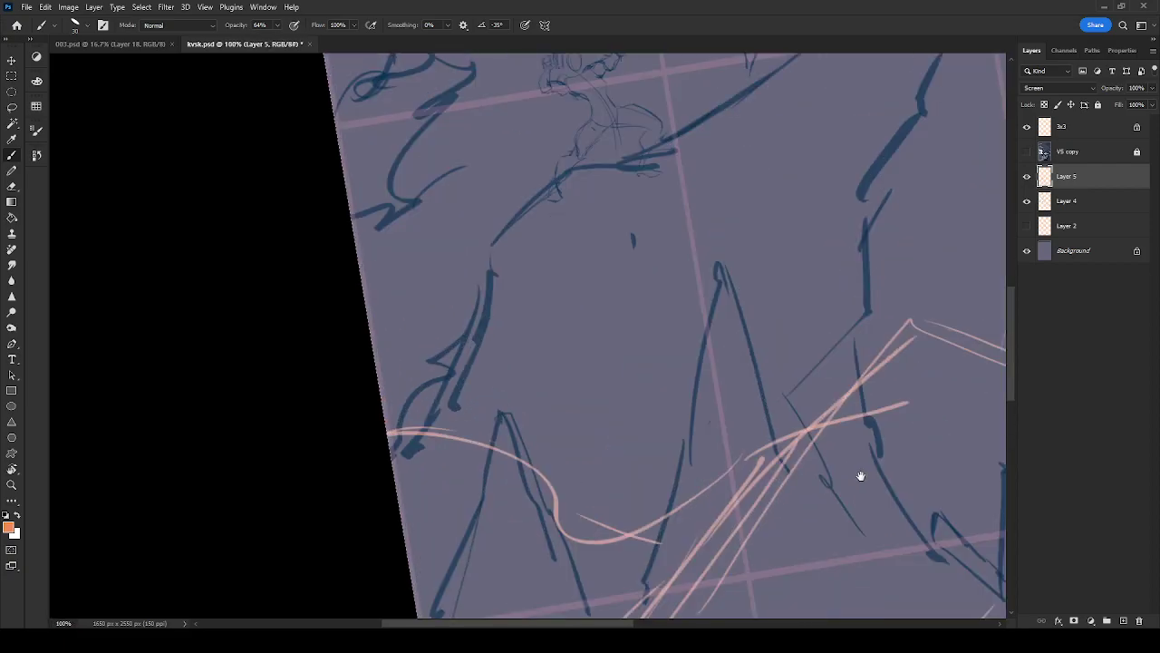
pyautogui.moveTo(861, 474); pyautogui.dragTo(682, 229)
pyautogui.moveTo(608, 375); pyautogui.dragTo(650, 210)
pyautogui.moveTo(640, 370)
pyautogui.mouseDown()
pyautogui.moveTo(710, 212)
pyautogui.moveTo(653, 437)
pyautogui.moveTo(487, 424)
pyautogui.moveTo(381, 432)
pyautogui.mouseUp()
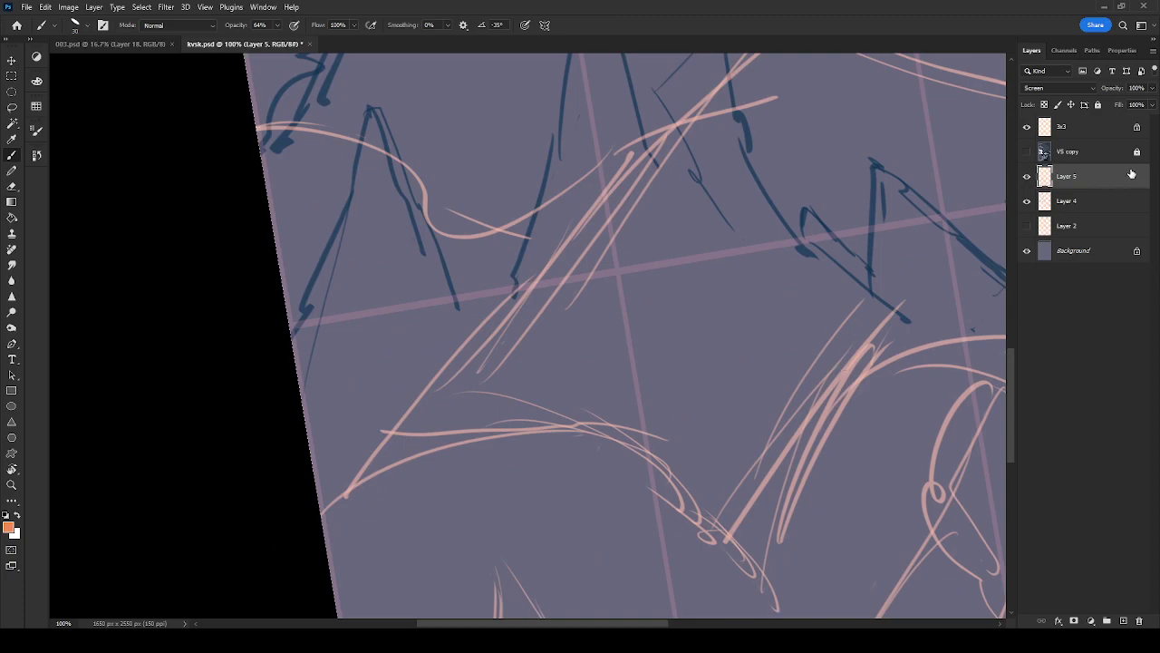
# Sketch a small head with a curved face contour above the V-shaped collar in the page's lower centre
pyautogui.hotkey('ctrl', '-')
pyautogui.moveTo(705, 435); pyautogui.dragTo(658, 363)
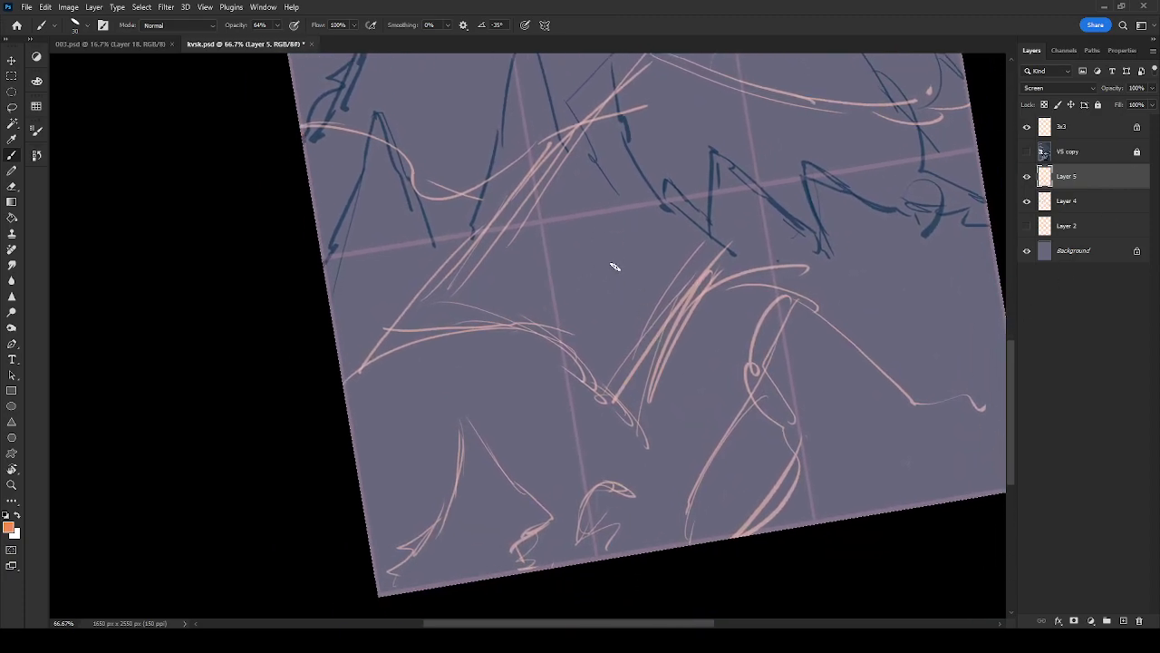
pyautogui.moveTo(583, 304); pyautogui.dragTo(617, 185)
pyautogui.moveTo(595, 272); pyautogui.dragTo(637, 181)
pyautogui.moveTo(598, 273)
pyautogui.mouseDown()
pyautogui.moveTo(638, 240)
pyautogui.moveTo(632, 209)
pyautogui.moveTo(606, 269)
pyautogui.moveTo(641, 242)
pyautogui.mouseUp()
pyautogui.moveTo(620, 197); pyautogui.dragTo(643, 237)
pyautogui.moveTo(599, 273); pyautogui.dragTo(660, 248)
pyautogui.moveTo(646, 202); pyautogui.dragTo(662, 215)
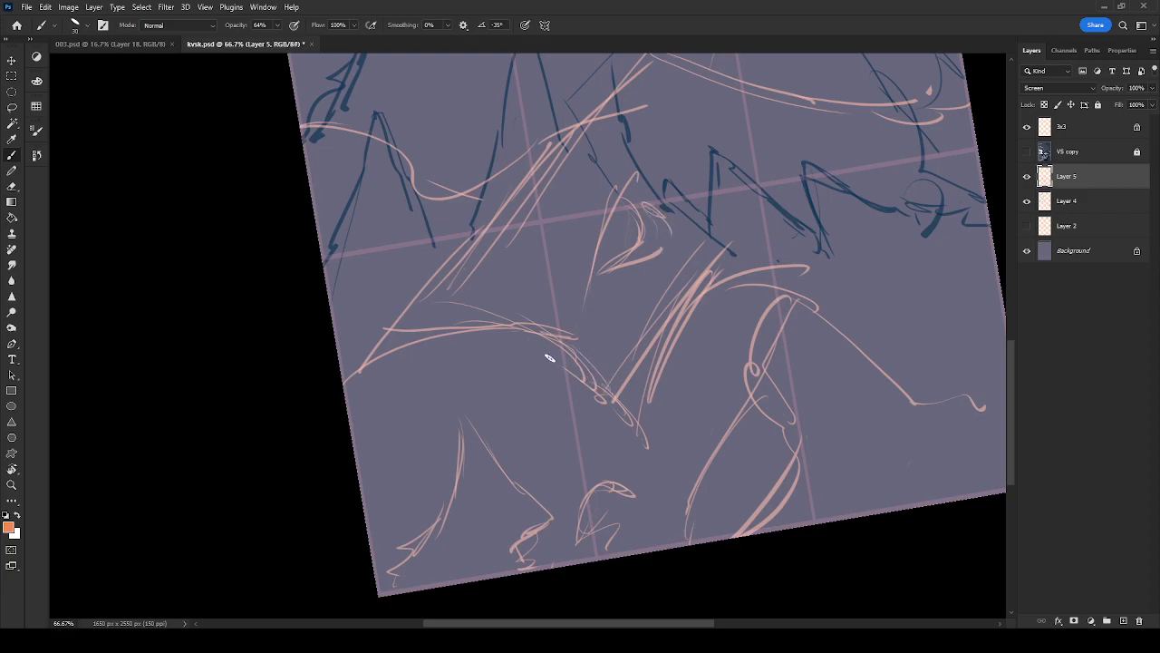
# Hatch both sides of the V-shaped collar below the central head with repeated diagonal strokes
pyautogui.moveTo(511, 327)
pyautogui.mouseDown()
pyautogui.moveTo(558, 345)
pyautogui.moveTo(605, 392)
pyautogui.mouseUp()
pyautogui.moveTo(540, 343); pyautogui.dragTo(609, 392)
pyautogui.moveTo(556, 355); pyautogui.dragTo(614, 401)
pyautogui.moveTo(584, 353)
pyautogui.mouseDown()
pyautogui.moveTo(620, 382)
pyautogui.moveTo(653, 325)
pyautogui.mouseUp()
pyautogui.moveTo(640, 347); pyautogui.dragTo(691, 281)
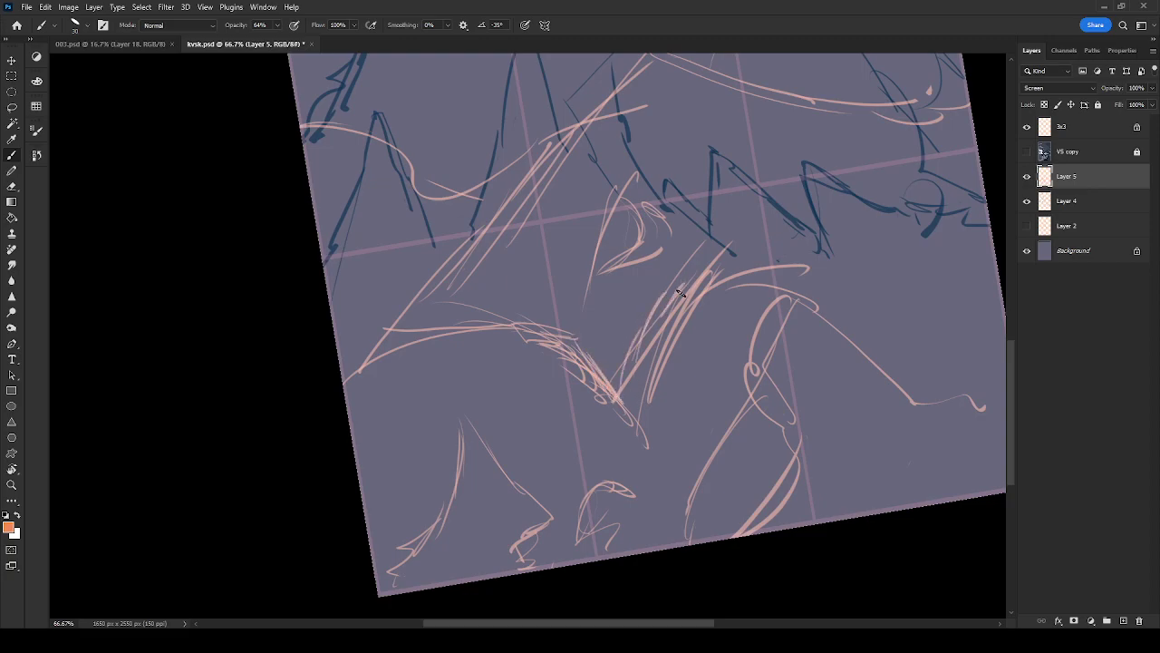
pyautogui.moveTo(553, 350)
pyautogui.mouseDown()
pyautogui.moveTo(619, 401)
pyautogui.moveTo(642, 401)
pyautogui.moveTo(673, 292)
pyautogui.mouseUp()
pyautogui.moveTo(654, 334); pyautogui.dragTo(696, 270)
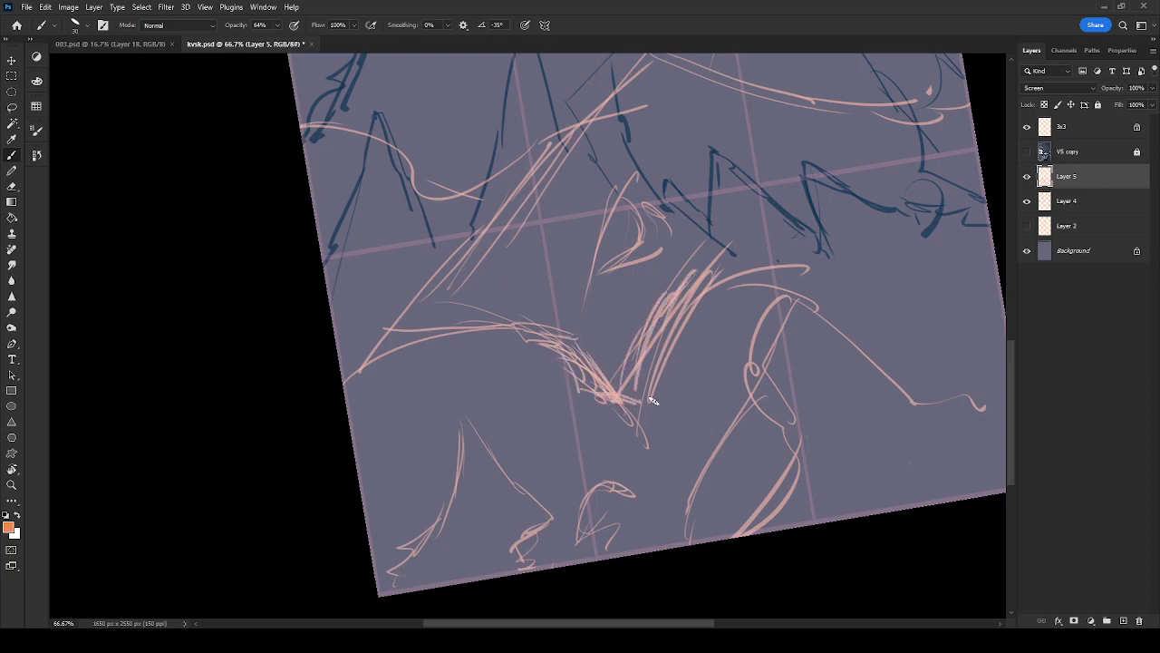
# Sketch torso lines below the collar and a jagged contour rising from the right shoulder to a small curled tip
pyautogui.moveTo(659, 371); pyautogui.dragTo(694, 444)
pyautogui.moveTo(656, 366); pyautogui.dragTo(700, 465)
pyautogui.moveTo(698, 294); pyautogui.dragTo(717, 453)
pyautogui.moveTo(704, 323)
pyautogui.mouseDown()
pyautogui.moveTo(718, 459)
pyautogui.moveTo(767, 504)
pyautogui.moveTo(794, 317)
pyautogui.moveTo(819, 272)
pyautogui.moveTo(769, 192)
pyautogui.mouseUp()
pyautogui.moveTo(790, 127); pyautogui.dragTo(764, 175)
pyautogui.moveTo(733, 125)
pyautogui.mouseDown()
pyautogui.moveTo(775, 127)
pyautogui.moveTo(816, 274)
pyautogui.mouseUp()
pyautogui.moveTo(758, 174)
pyautogui.mouseDown()
pyautogui.moveTo(752, 122)
pyautogui.moveTo(707, 126)
pyautogui.moveTo(716, 97)
pyautogui.mouseUp()
pyautogui.moveTo(717, 97); pyautogui.dragTo(727, 136)
# Sketch long sweeping and hooked strokes fanning up through the middle row around the large peaked outline
pyautogui.moveTo(576, 129); pyautogui.dragTo(555, 156)
pyautogui.moveTo(751, 194)
pyautogui.mouseDown()
pyautogui.moveTo(746, 277)
pyautogui.moveTo(668, 299)
pyautogui.moveTo(627, 348)
pyautogui.mouseUp()
pyautogui.moveTo(525, 387)
pyautogui.mouseDown()
pyautogui.moveTo(597, 279)
pyautogui.moveTo(648, 269)
pyautogui.mouseUp()
pyautogui.moveTo(557, 332)
pyautogui.mouseDown()
pyautogui.moveTo(697, 184)
pyautogui.moveTo(699, 342)
pyautogui.mouseUp()
pyautogui.moveTo(485, 426); pyautogui.dragTo(549, 313)
pyautogui.moveTo(535, 399)
pyautogui.mouseDown()
pyautogui.moveTo(559, 233)
pyautogui.moveTo(622, 96)
pyautogui.mouseUp()
pyautogui.moveTo(607, 150); pyautogui.dragTo(593, 381)
pyautogui.moveTo(518, 372)
pyautogui.mouseDown()
pyautogui.moveTo(569, 167)
pyautogui.moveTo(600, 227)
pyautogui.moveTo(620, 356)
pyautogui.mouseUp()
pyautogui.moveTo(589, 238); pyautogui.dragTo(595, 290)
pyautogui.moveTo(457, 416)
pyautogui.mouseDown()
pyautogui.moveTo(427, 221)
pyautogui.moveTo(505, 384)
pyautogui.mouseUp()
pyautogui.moveTo(468, 319); pyautogui.dragTo(513, 395)
pyautogui.moveTo(632, 521); pyautogui.dragTo(692, 252)
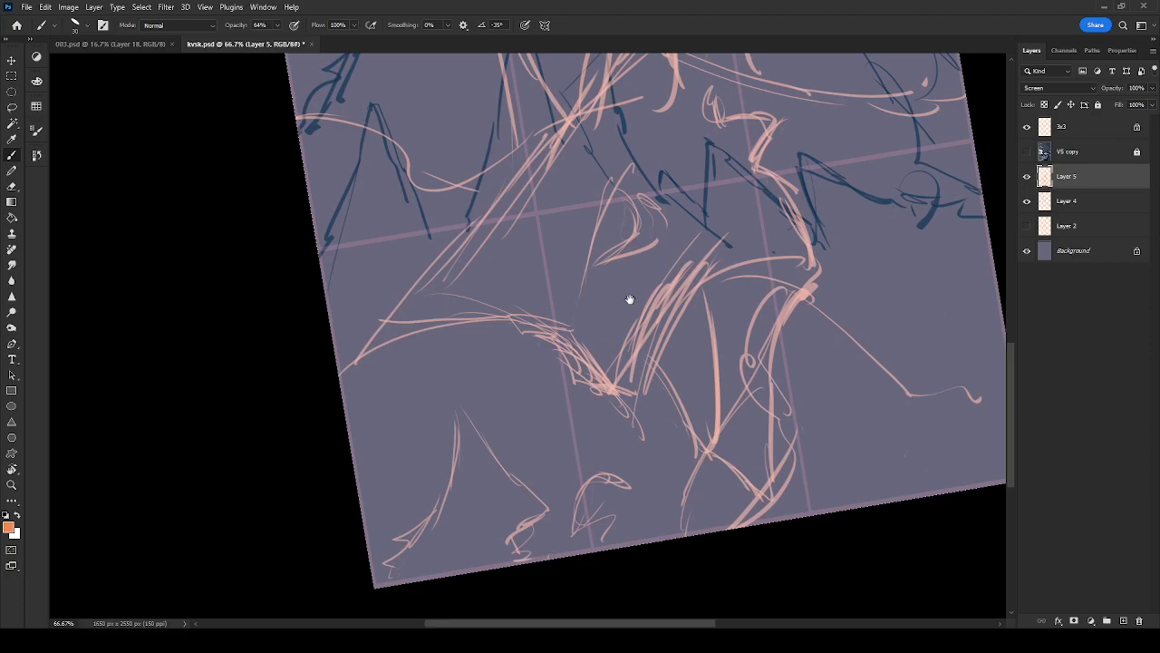
# Sketch the neck line and curved folds on the torso, and extend a limb-like contour toward the right page edge
pyautogui.moveTo(585, 279)
pyautogui.mouseDown()
pyautogui.moveTo(609, 379)
pyautogui.moveTo(638, 319)
pyautogui.moveTo(675, 449)
pyautogui.moveTo(699, 337)
pyautogui.moveTo(708, 437)
pyautogui.mouseUp()
pyautogui.moveTo(804, 380)
pyautogui.mouseDown()
pyautogui.moveTo(731, 302)
pyautogui.moveTo(718, 180)
pyautogui.mouseUp()
pyautogui.moveTo(681, 256)
pyautogui.mouseDown()
pyautogui.moveTo(661, 427)
pyautogui.moveTo(529, 522)
pyautogui.mouseUp()
pyautogui.moveTo(655, 292); pyautogui.dragTo(666, 333)
pyautogui.moveTo(561, 456)
pyautogui.mouseDown()
pyautogui.moveTo(634, 433)
pyautogui.moveTo(671, 448)
pyautogui.mouseUp()
pyautogui.moveTo(502, 162); pyautogui.dragTo(649, 238)
pyautogui.moveTo(626, 200); pyautogui.dragTo(738, 189)
pyautogui.moveTo(646, 457); pyautogui.dragTo(752, 498)
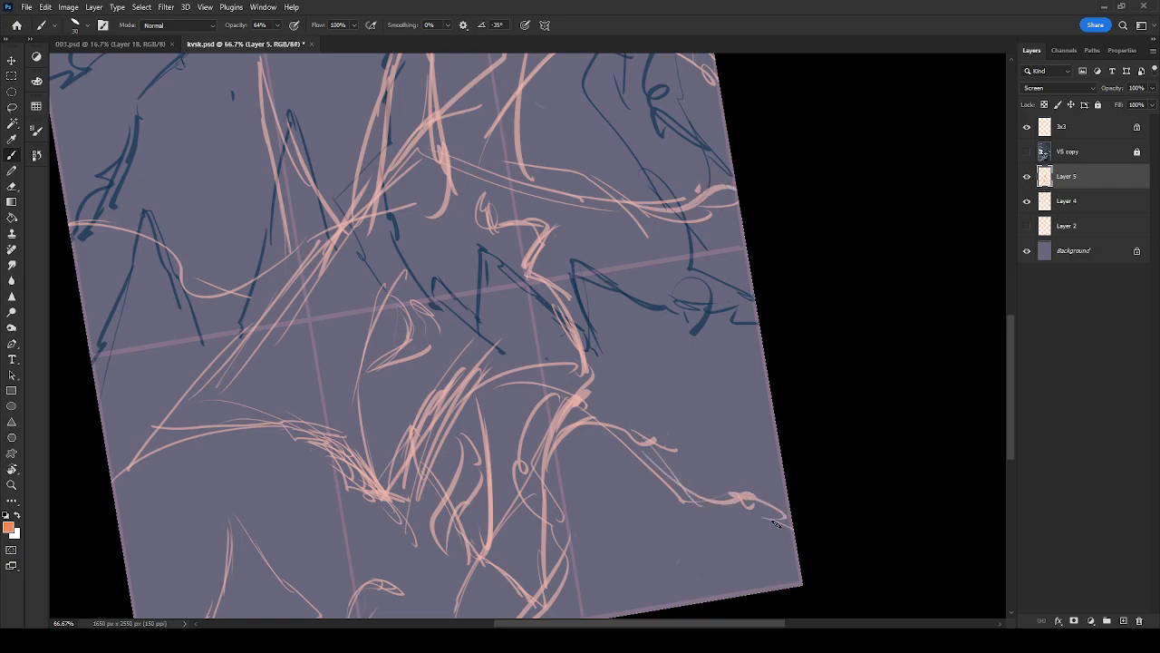
# Add long flowing strokes through the upper and right parts of the large foreground sketch
pyautogui.hscroll(-3, 834, 445)
pyautogui.scroll(-2, 834, 445)
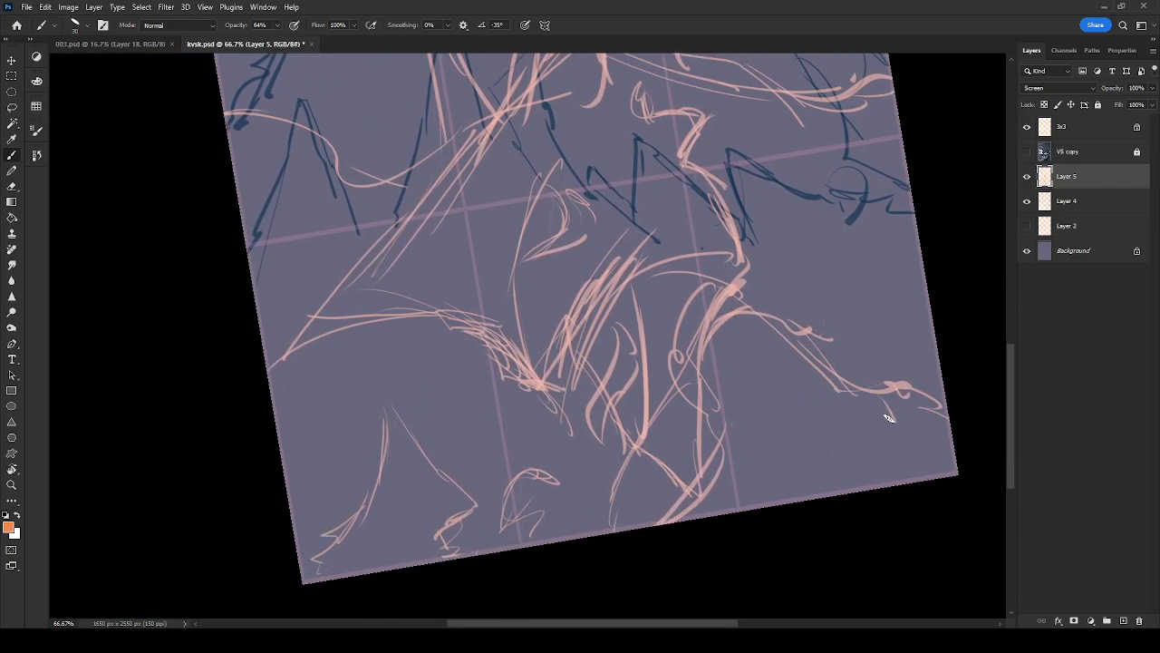
pyautogui.scroll(4, 823, 346)
pyautogui.hscroll(1, 790, 439)
pyautogui.moveTo(677, 142); pyautogui.dragTo(740, 102)
pyautogui.moveTo(690, 186); pyautogui.dragTo(728, 264)
pyautogui.moveTo(727, 132)
pyautogui.mouseDown()
pyautogui.moveTo(720, 82)
pyautogui.moveTo(781, 168)
pyautogui.moveTo(707, 60)
pyautogui.mouseUp()
pyautogui.moveTo(750, 117)
pyautogui.mouseDown()
pyautogui.moveTo(735, 278)
pyautogui.moveTo(768, 330)
pyautogui.mouseUp()
pyautogui.moveTo(795, 371)
pyautogui.mouseDown()
pyautogui.moveTo(824, 352)
pyautogui.moveTo(819, 326)
pyautogui.moveTo(836, 406)
pyautogui.mouseUp()
pyautogui.moveTo(737, 414); pyautogui.dragTo(988, 281)
# Sketch angular peaks, looping curls and a short sagging curve along the left page edge around the lower grid line
pyautogui.moveTo(642, 381)
pyautogui.mouseDown()
pyautogui.moveTo(533, 380)
pyautogui.moveTo(428, 343)
pyautogui.mouseUp()
pyautogui.moveTo(416, 270); pyautogui.dragTo(452, 242)
pyautogui.moveTo(416, 269)
pyautogui.mouseDown()
pyautogui.moveTo(472, 241)
pyautogui.moveTo(424, 317)
pyautogui.mouseUp()
pyautogui.moveTo(462, 241)
pyautogui.mouseDown()
pyautogui.moveTo(511, 240)
pyautogui.moveTo(443, 238)
pyautogui.moveTo(415, 263)
pyautogui.moveTo(500, 241)
pyautogui.moveTo(528, 261)
pyautogui.mouseUp()
pyautogui.moveTo(446, 308); pyautogui.dragTo(458, 366)
pyautogui.moveTo(527, 374); pyautogui.dragTo(580, 425)
pyautogui.moveTo(544, 364)
pyautogui.mouseDown()
pyautogui.moveTo(525, 417)
pyautogui.moveTo(533, 406)
pyautogui.mouseUp()
pyautogui.moveTo(544, 373)
pyautogui.mouseDown()
pyautogui.moveTo(580, 426)
pyautogui.moveTo(593, 411)
pyautogui.mouseUp()
pyautogui.moveTo(575, 426); pyautogui.dragTo(608, 420)
pyautogui.moveTo(620, 361); pyautogui.dragTo(630, 397)
pyautogui.moveTo(620, 361); pyautogui.dragTo(654, 389)
pyautogui.moveTo(450, 475)
pyautogui.mouseDown()
pyautogui.moveTo(515, 526)
pyautogui.moveTo(533, 522)
pyautogui.mouseUp()
# Detail the pointed head form in the bottom left corner, the leaf-like shape above it and the small curled form beside it
pyautogui.moveTo(748, 563); pyautogui.dragTo(686, 329)
pyautogui.moveTo(531, 331)
pyautogui.mouseDown()
pyautogui.moveTo(575, 389)
pyautogui.moveTo(559, 405)
pyautogui.mouseUp()
pyautogui.moveTo(444, 512); pyautogui.dragTo(506, 433)
pyautogui.moveTo(458, 495); pyautogui.dragTo(520, 425)
pyautogui.moveTo(578, 373); pyautogui.dragTo(556, 388)
pyautogui.moveTo(451, 517); pyautogui.dragTo(440, 537)
pyautogui.moveTo(524, 319); pyautogui.dragTo(531, 355)
pyautogui.moveTo(521, 481)
pyautogui.mouseDown()
pyautogui.moveTo(556, 493)
pyautogui.moveTo(549, 472)
pyautogui.moveTo(573, 465)
pyautogui.moveTo(568, 453)
pyautogui.moveTo(592, 477)
pyautogui.moveTo(567, 494)
pyautogui.moveTo(597, 477)
pyautogui.moveTo(562, 501)
pyautogui.moveTo(613, 510)
pyautogui.moveTo(572, 496)
pyautogui.moveTo(573, 451)
pyautogui.moveTo(567, 509)
pyautogui.moveTo(584, 501)
pyautogui.moveTo(618, 516)
pyautogui.moveTo(583, 531)
pyautogui.moveTo(604, 513)
pyautogui.moveTo(595, 542)
pyautogui.moveTo(518, 505)
pyautogui.moveTo(519, 487)
pyautogui.moveTo(495, 476)
pyautogui.moveTo(499, 514)
pyautogui.moveTo(477, 524)
pyautogui.moveTo(452, 571)
pyautogui.mouseUp()
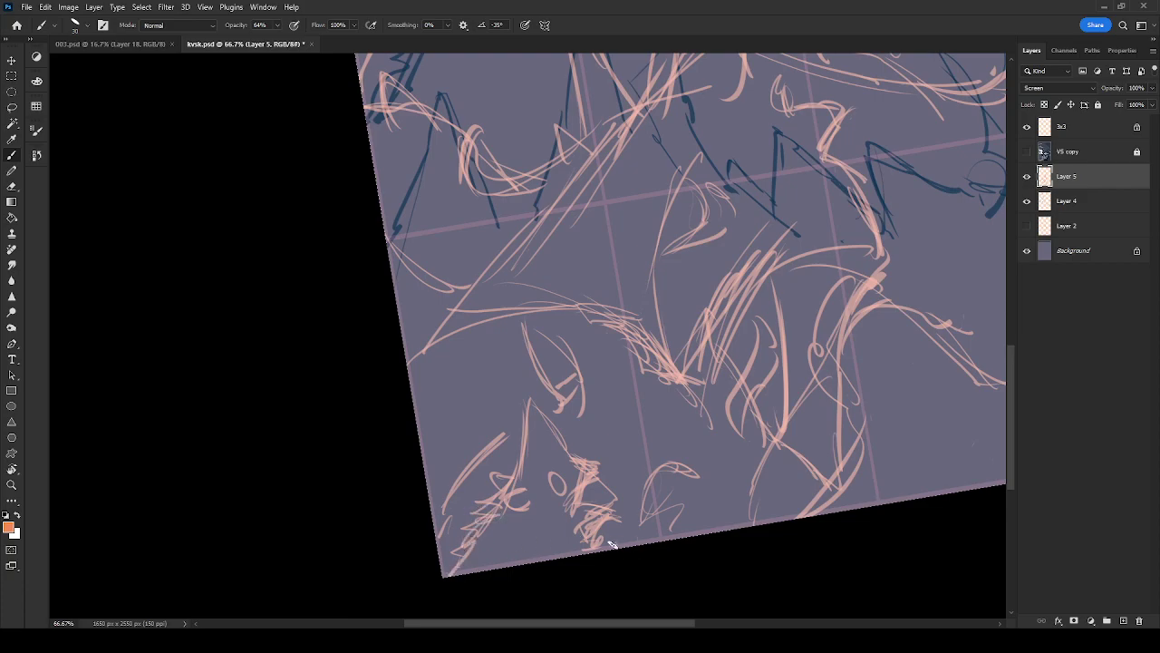
pyautogui.moveTo(639, 507)
pyautogui.mouseDown()
pyautogui.moveTo(561, 535)
pyautogui.moveTo(579, 552)
pyautogui.moveTo(646, 514)
pyautogui.moveTo(655, 492)
pyautogui.moveTo(670, 501)
pyautogui.moveTo(673, 479)
pyautogui.moveTo(663, 502)
pyautogui.moveTo(681, 505)
pyautogui.moveTo(636, 514)
pyautogui.moveTo(675, 524)
pyautogui.moveTo(681, 482)
pyautogui.moveTo(693, 499)
pyautogui.moveTo(648, 542)
pyautogui.mouseUp()
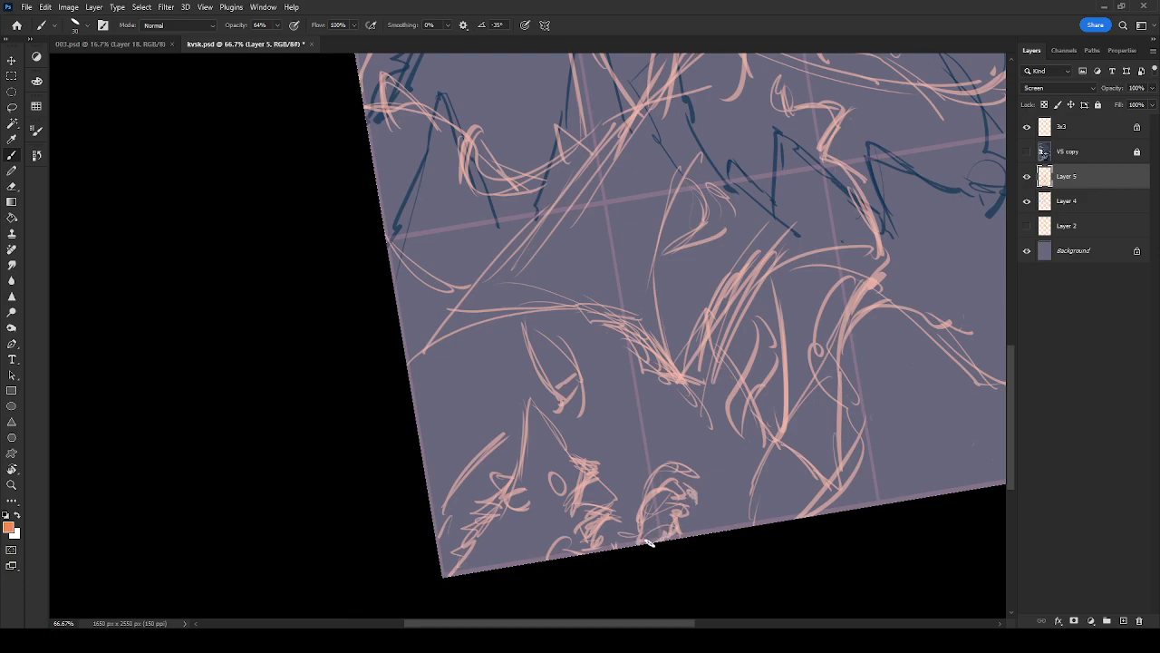
# Lower the opacity of Layers 5 and 4 to 30% and add a new Multiply layer above them
pyautogui.moveTo(815, 349); pyautogui.dragTo(712, 411)
pyautogui.moveTo(879, 338); pyautogui.dragTo(905, 394)
pyautogui.keyDown('ctrl'); pyautogui.click(1086, 205); pyautogui.keyUp('ctrl')
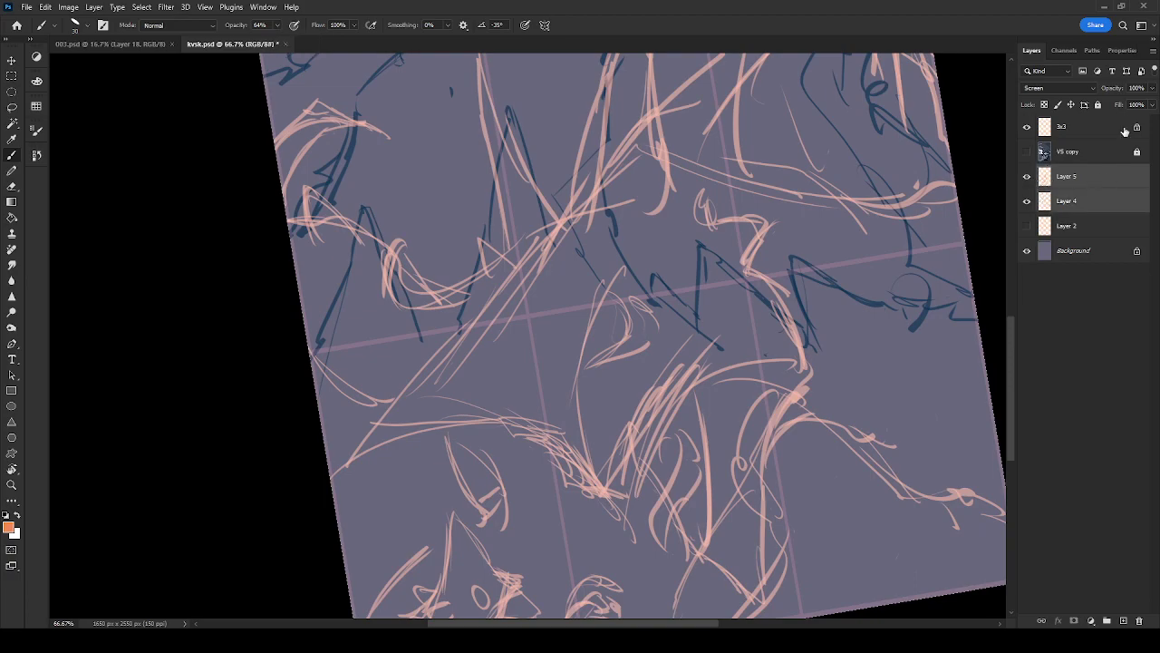
pyautogui.moveTo(1121, 104); pyautogui.dragTo(1112, 106)
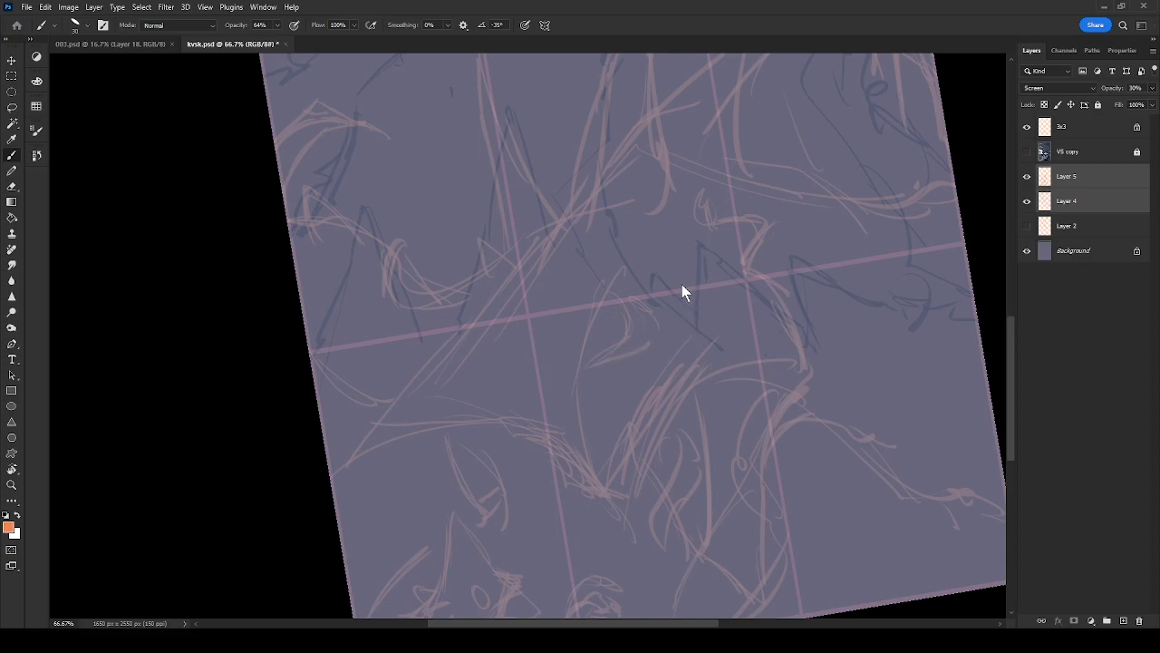
pyautogui.click(609, 377)
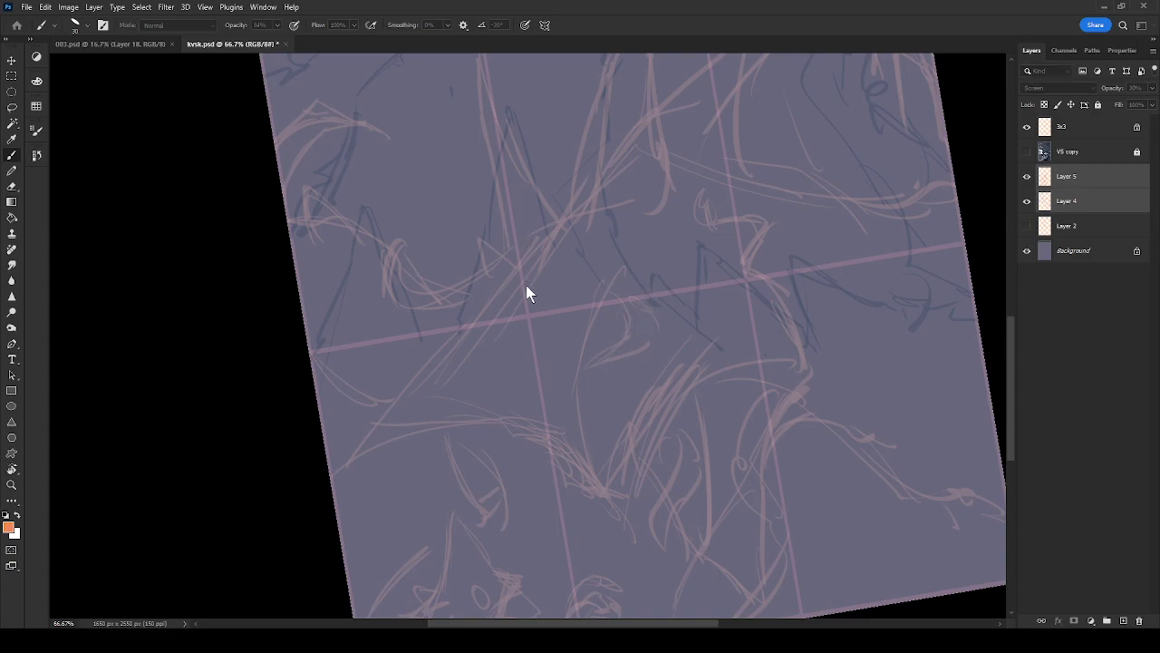
pyautogui.hotkey('ctrl', 'shift', 'alt', 'n')
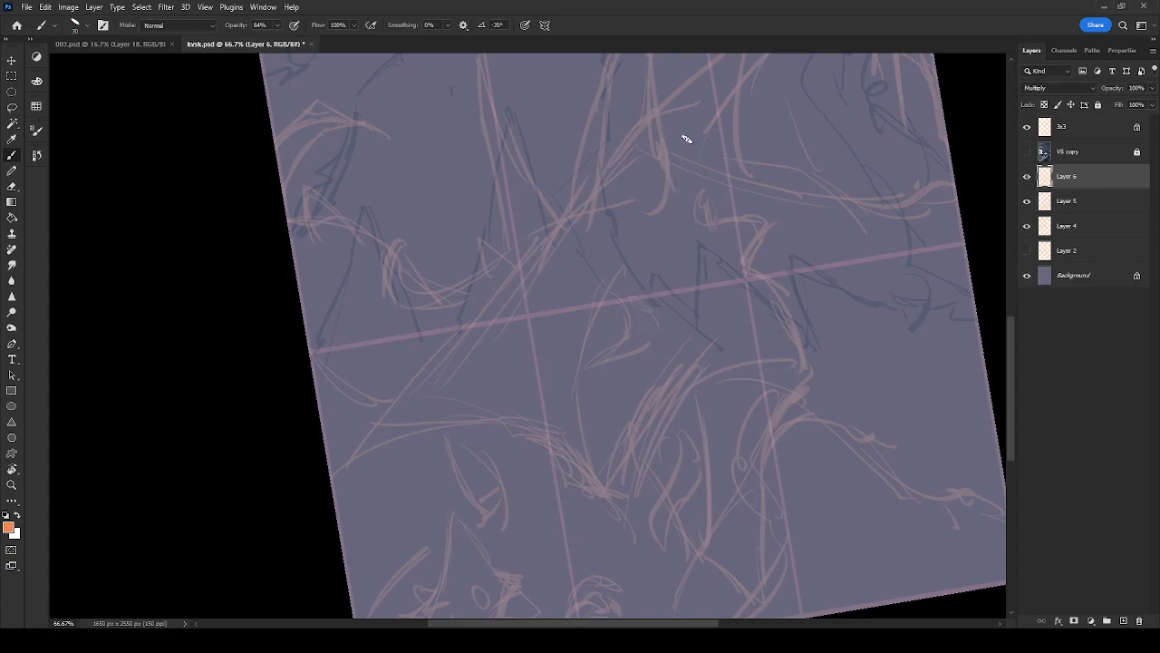
# Reduce the brush size to 20 and hide the 3x3 grid layer
pyautogui.hotkey('ctrl', '+')
pyautogui.hotkey('ctrl', '+')
pyautogui.moveTo(707, 356); pyautogui.dragTo(658, 243)
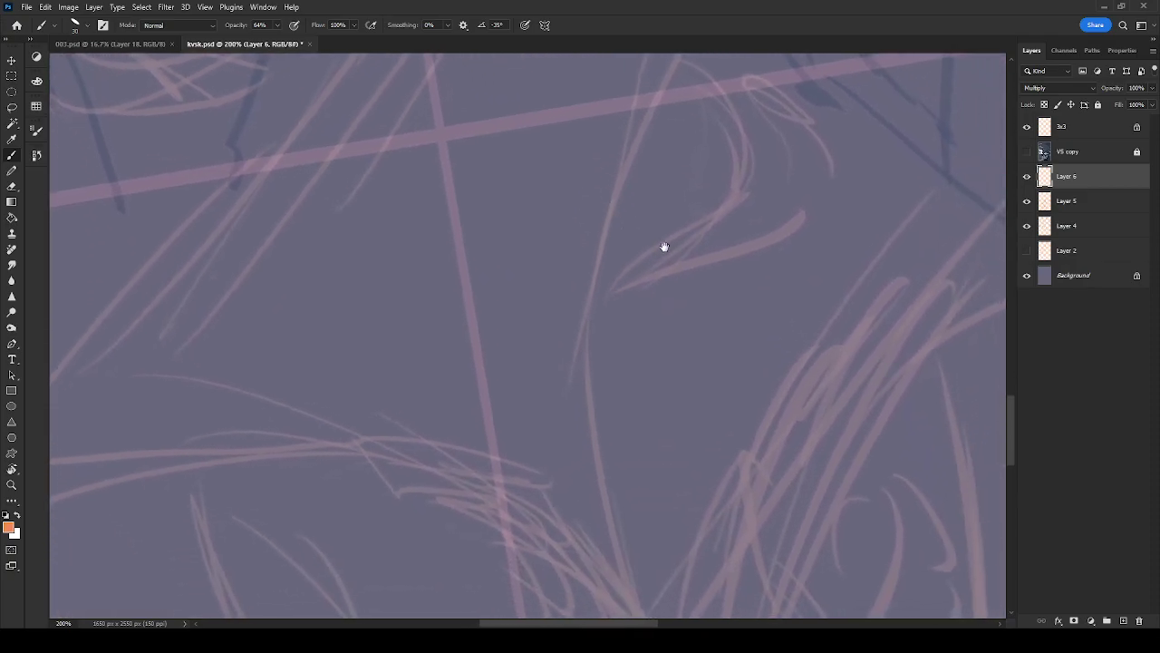
pyautogui.press('r')
pyautogui.moveTo(756, 334); pyautogui.dragTo(686, 273)
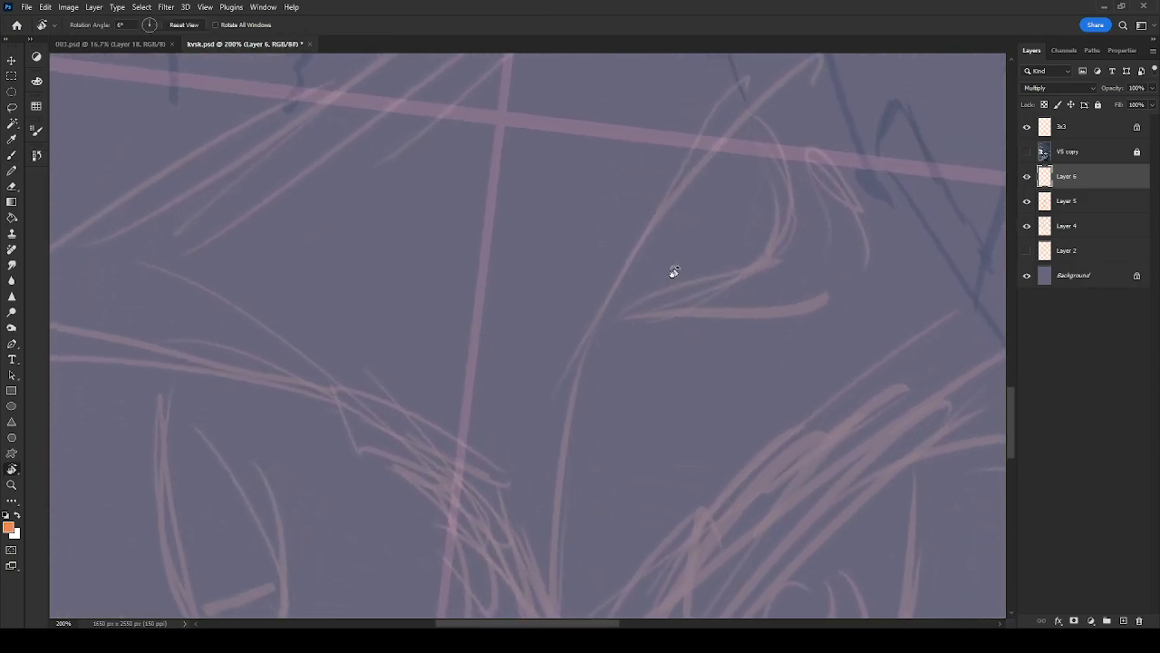
pyautogui.press('b')
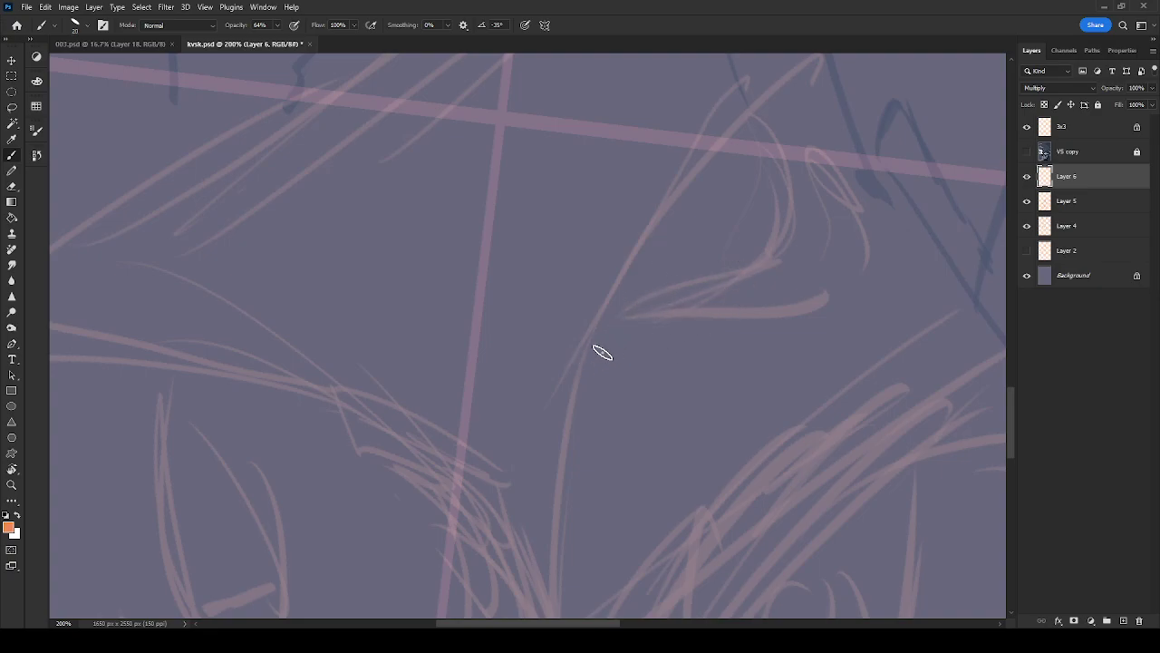
pyautogui.hotkey('ctrl', '-')
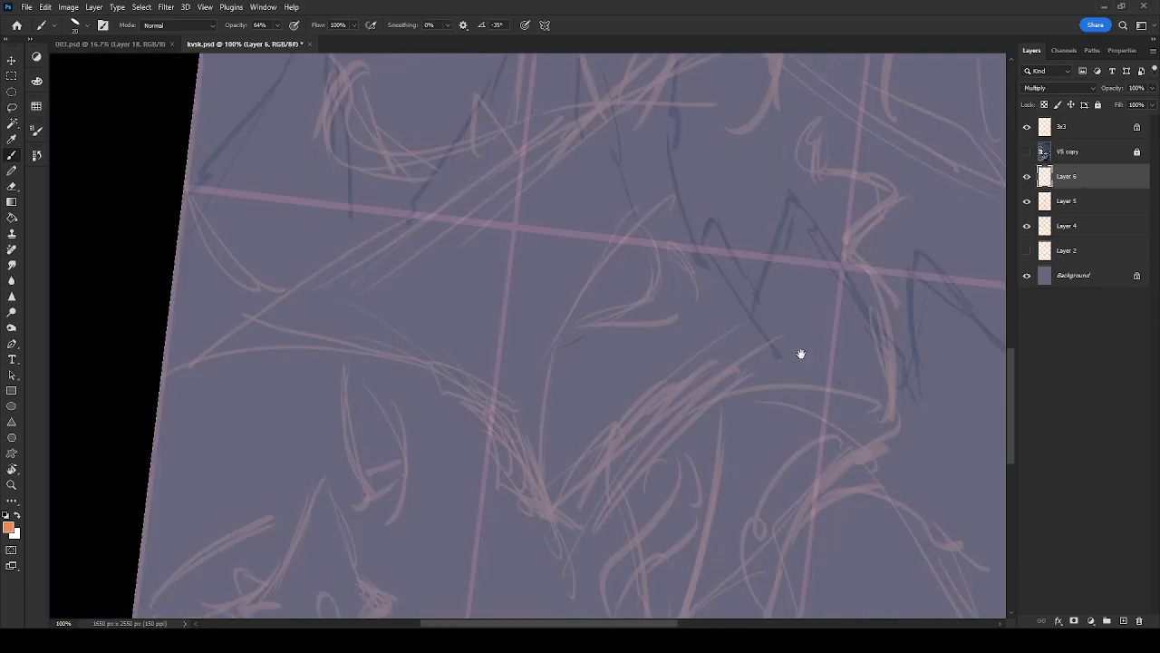
pyautogui.moveTo(801, 354); pyautogui.dragTo(668, 384)
pyautogui.click(1027, 126)
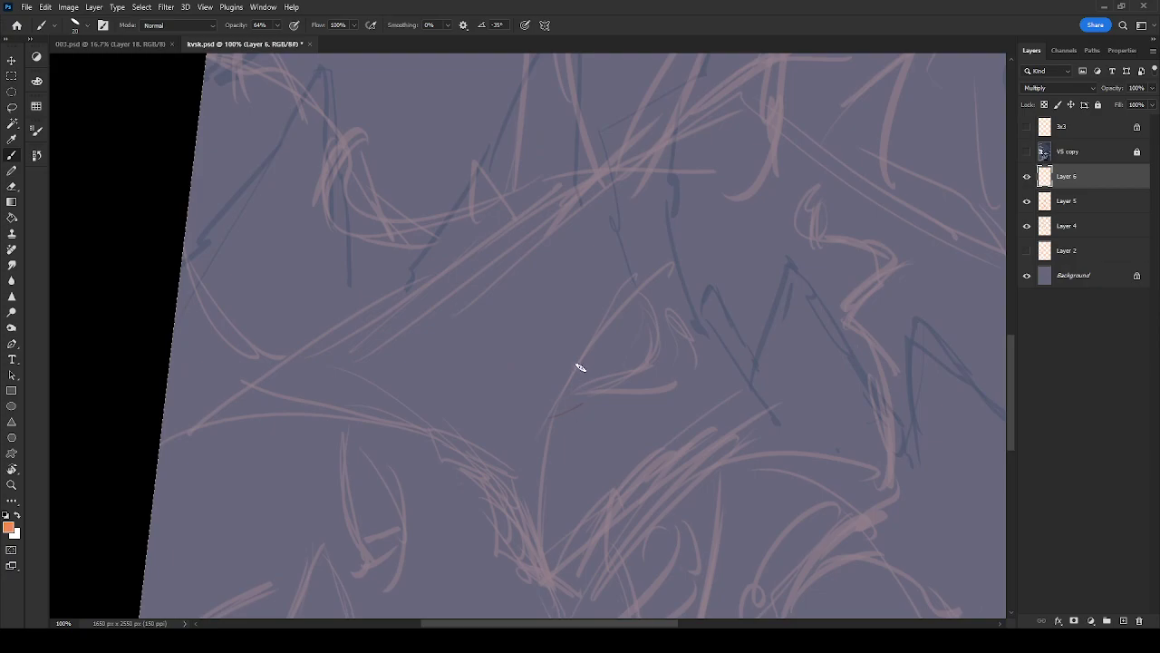
# Redraw the central head on Layer 6 with a thick crescent face contour, a spiky tuft and outer hair lines
pyautogui.moveTo(586, 391); pyautogui.dragTo(639, 277)
pyautogui.moveTo(602, 381)
pyautogui.mouseDown()
pyautogui.moveTo(647, 369)
pyautogui.moveTo(627, 296)
pyautogui.moveTo(603, 381)
pyautogui.mouseUp()
pyautogui.moveTo(651, 336)
pyautogui.mouseDown()
pyautogui.moveTo(609, 383)
pyautogui.moveTo(631, 375)
pyautogui.mouseUp()
pyautogui.moveTo(644, 300)
pyautogui.mouseDown()
pyautogui.moveTo(618, 380)
pyautogui.moveTo(686, 379)
pyautogui.moveTo(612, 391)
pyautogui.moveTo(693, 338)
pyautogui.mouseUp()
pyautogui.moveTo(676, 289); pyautogui.dragTo(670, 301)
pyautogui.moveTo(551, 370)
pyautogui.mouseDown()
pyautogui.moveTo(606, 235)
pyautogui.moveTo(673, 241)
pyautogui.moveTo(683, 276)
pyautogui.moveTo(697, 262)
pyautogui.moveTo(673, 304)
pyautogui.mouseUp()
pyautogui.moveTo(680, 258); pyautogui.dragTo(658, 282)
pyautogui.moveTo(596, 238); pyautogui.dragTo(640, 265)
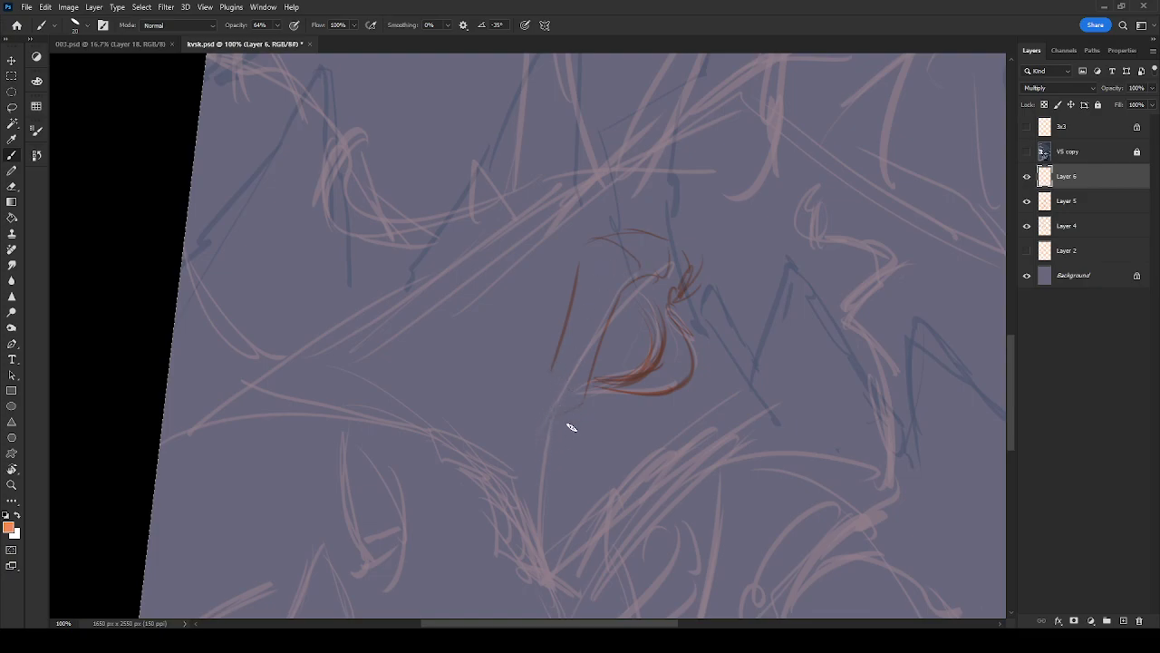
# Trace the central figure's neck line and the left side of its V-shaped collar on Layer 6
pyautogui.moveTo(541, 490); pyautogui.dragTo(561, 417)
pyautogui.moveTo(546, 466); pyautogui.dragTo(533, 553)
pyautogui.moveTo(435, 444); pyautogui.dragTo(505, 536)
pyautogui.moveTo(423, 436); pyautogui.dragTo(472, 471)
pyautogui.scroll(-3, 625, 453)
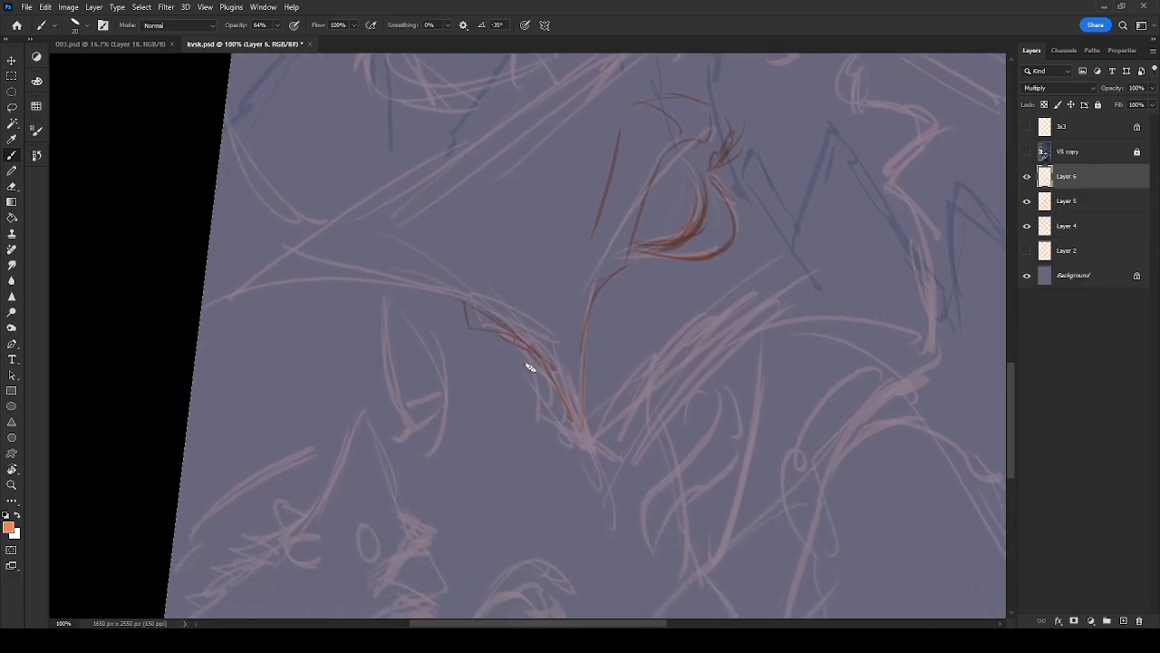
# Retrace the left side of the V-shaped collar and draw its right side with a curled end on Layer 6
pyautogui.moveTo(500, 343)
pyautogui.mouseDown()
pyautogui.moveTo(533, 378)
pyautogui.moveTo(547, 416)
pyautogui.mouseUp()
pyautogui.moveTo(622, 408); pyautogui.dragTo(611, 462)
pyautogui.moveTo(549, 430)
pyautogui.mouseDown()
pyautogui.moveTo(641, 390)
pyautogui.moveTo(610, 439)
pyautogui.moveTo(669, 363)
pyautogui.moveTo(770, 288)
pyautogui.moveTo(804, 316)
pyautogui.moveTo(653, 377)
pyautogui.moveTo(671, 327)
pyautogui.moveTo(687, 323)
pyautogui.moveTo(663, 329)
pyautogui.moveTo(702, 324)
pyautogui.mouseUp()
pyautogui.moveTo(675, 388); pyautogui.dragTo(742, 234)
pyautogui.moveTo(571, 384); pyautogui.dragTo(587, 438)
pyautogui.moveTo(538, 402); pyautogui.dragTo(570, 431)
pyautogui.moveTo(529, 398)
pyautogui.mouseDown()
pyautogui.moveTo(576, 433)
pyautogui.moveTo(566, 435)
pyautogui.moveTo(570, 378)
pyautogui.moveTo(722, 233)
pyautogui.moveTo(739, 188)
pyautogui.mouseUp()
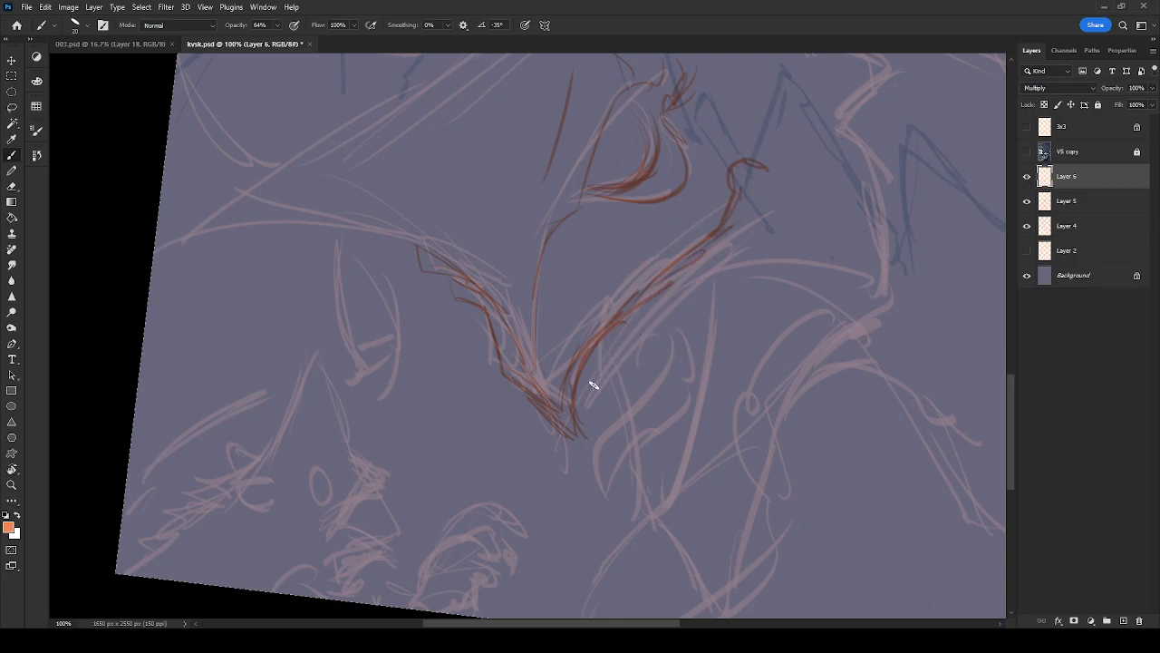
# Draw the rounded folds under the right side of the V and a wavy ribbon ending in a forked tip
pyautogui.moveTo(635, 371)
pyautogui.mouseDown()
pyautogui.moveTo(595, 377)
pyautogui.moveTo(624, 375)
pyautogui.moveTo(635, 351)
pyautogui.moveTo(615, 379)
pyautogui.moveTo(637, 375)
pyautogui.moveTo(630, 332)
pyautogui.moveTo(638, 362)
pyautogui.moveTo(596, 382)
pyautogui.mouseUp()
pyautogui.moveTo(656, 299)
pyautogui.mouseDown()
pyautogui.moveTo(677, 317)
pyautogui.moveTo(667, 325)
pyautogui.moveTo(686, 275)
pyautogui.mouseUp()
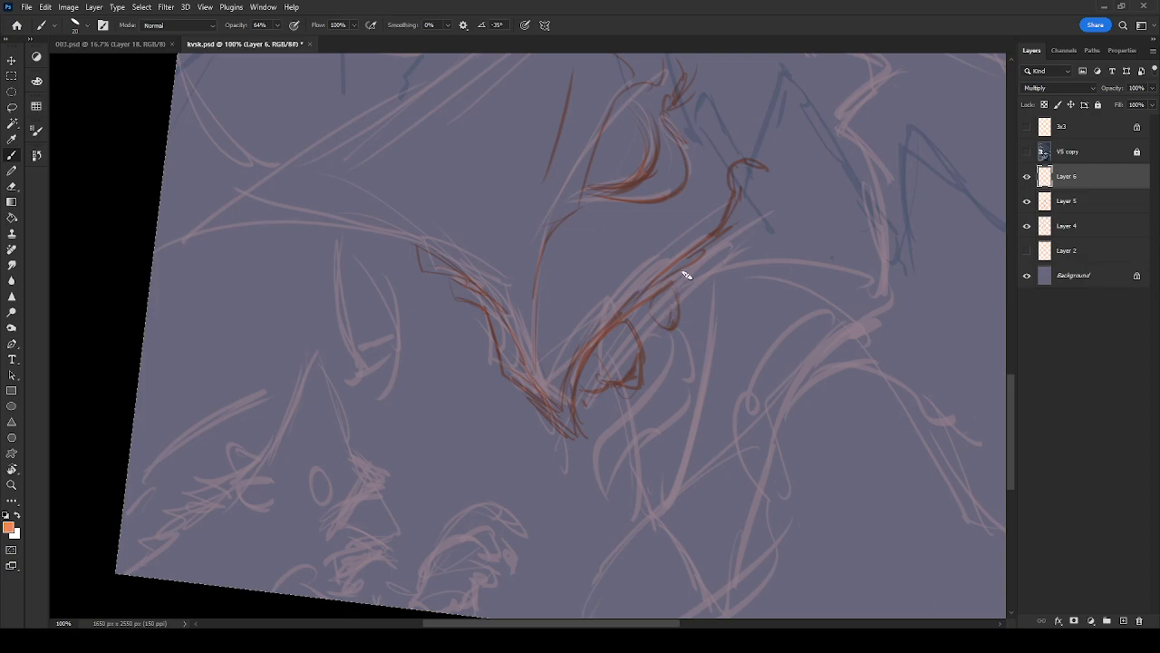
pyautogui.moveTo(678, 354)
pyautogui.mouseDown()
pyautogui.moveTo(596, 427)
pyautogui.moveTo(584, 472)
pyautogui.moveTo(597, 502)
pyautogui.moveTo(593, 448)
pyautogui.moveTo(587, 494)
pyautogui.moveTo(645, 441)
pyautogui.moveTo(674, 371)
pyautogui.moveTo(661, 339)
pyautogui.moveTo(680, 325)
pyautogui.moveTo(695, 348)
pyautogui.moveTo(680, 406)
pyautogui.moveTo(693, 347)
pyautogui.moveTo(687, 394)
pyautogui.moveTo(676, 411)
pyautogui.moveTo(653, 379)
pyautogui.moveTo(666, 318)
pyautogui.mouseUp()
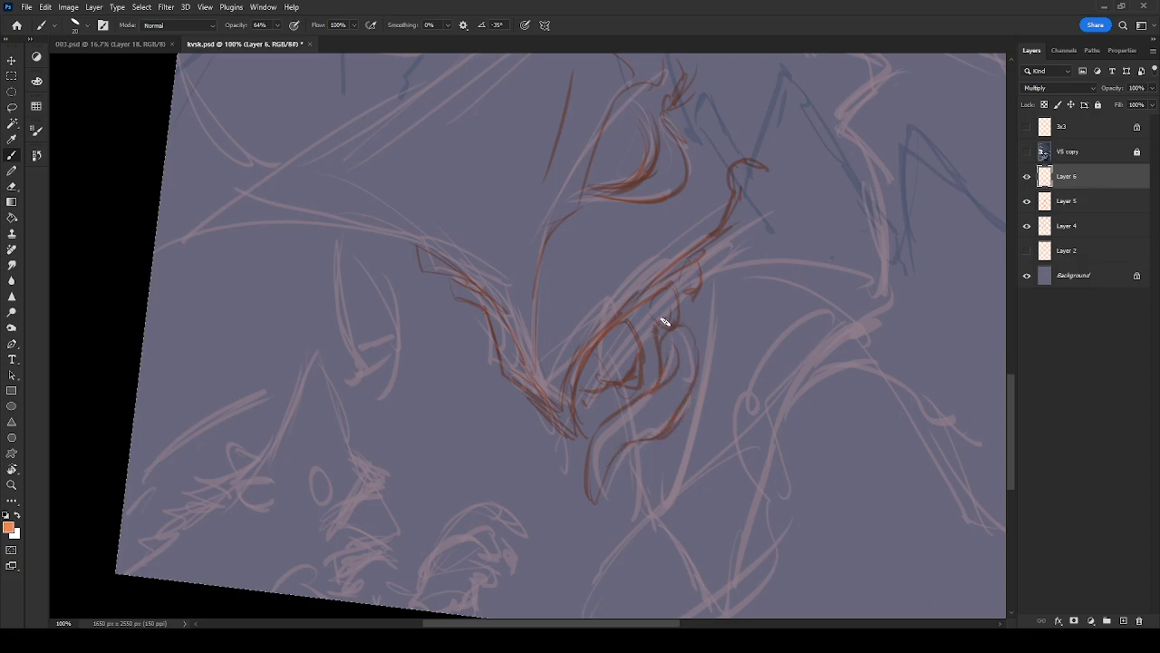
pyautogui.moveTo(586, 482); pyautogui.dragTo(603, 513)
pyautogui.moveTo(586, 491)
pyautogui.mouseDown()
pyautogui.moveTo(590, 518)
pyautogui.moveTo(619, 456)
pyautogui.moveTo(595, 431)
pyautogui.moveTo(640, 383)
pyautogui.moveTo(588, 410)
pyautogui.moveTo(578, 402)
pyautogui.moveTo(608, 380)
pyautogui.moveTo(639, 364)
pyautogui.mouseUp()
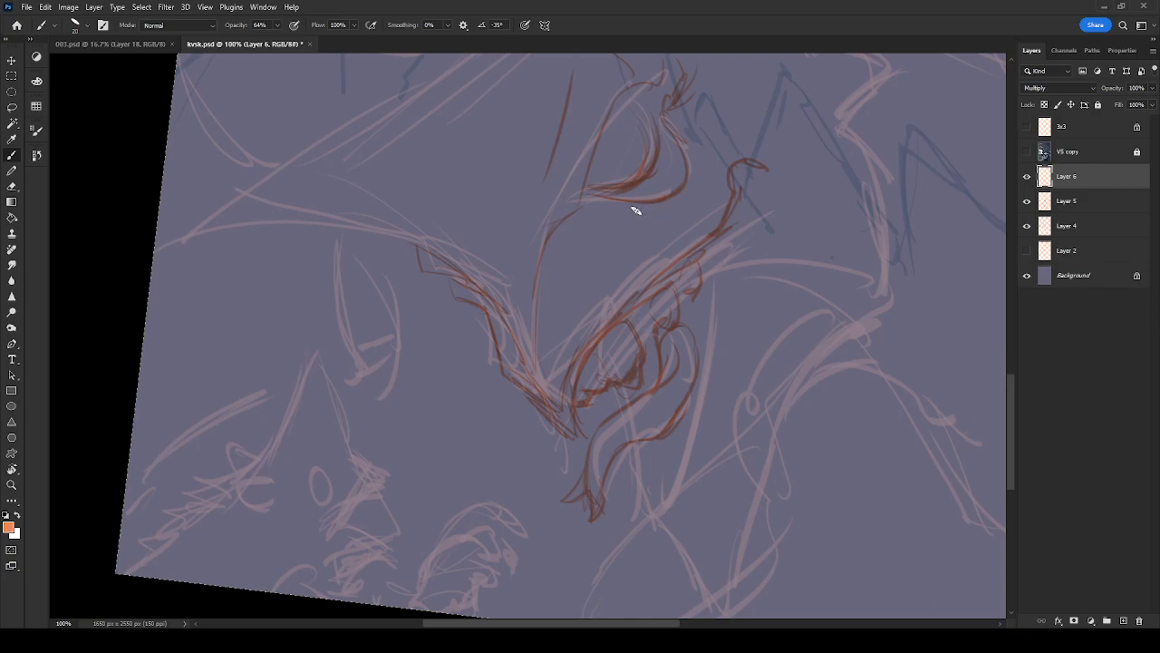
# Add a faint vertical line under the crescent and trace the long pointed contour enclosing the forked ribbon
pyautogui.moveTo(617, 206); pyautogui.dragTo(618, 263)
pyautogui.moveTo(658, 111); pyautogui.dragTo(616, 323)
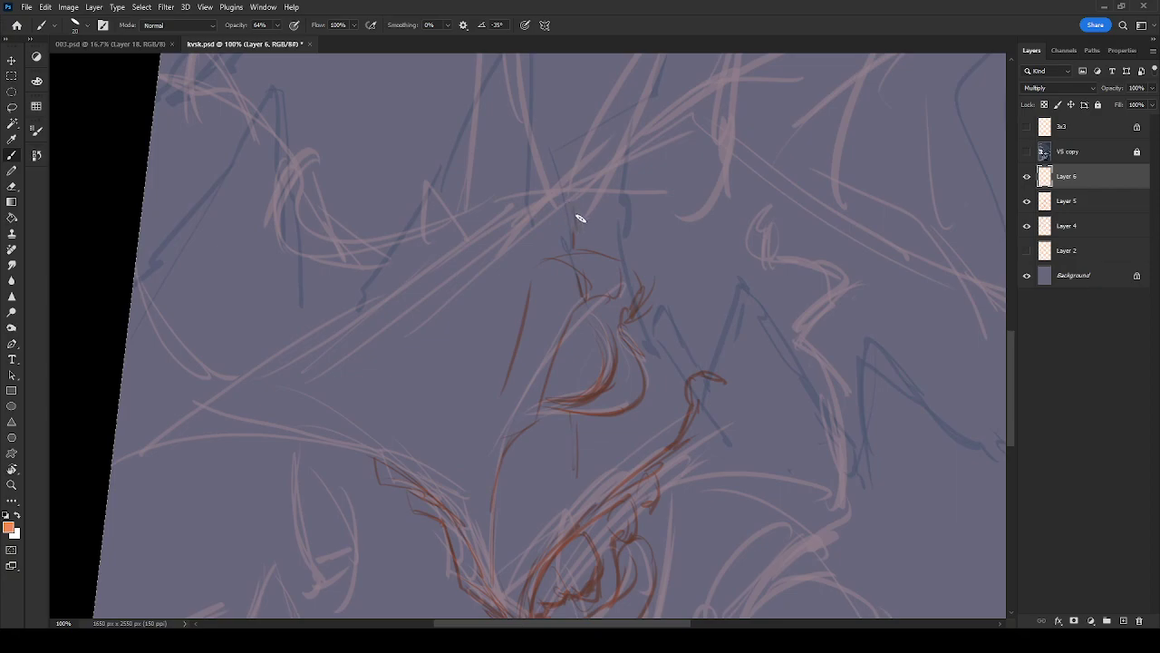
pyautogui.scroll(-5, 580, 227)
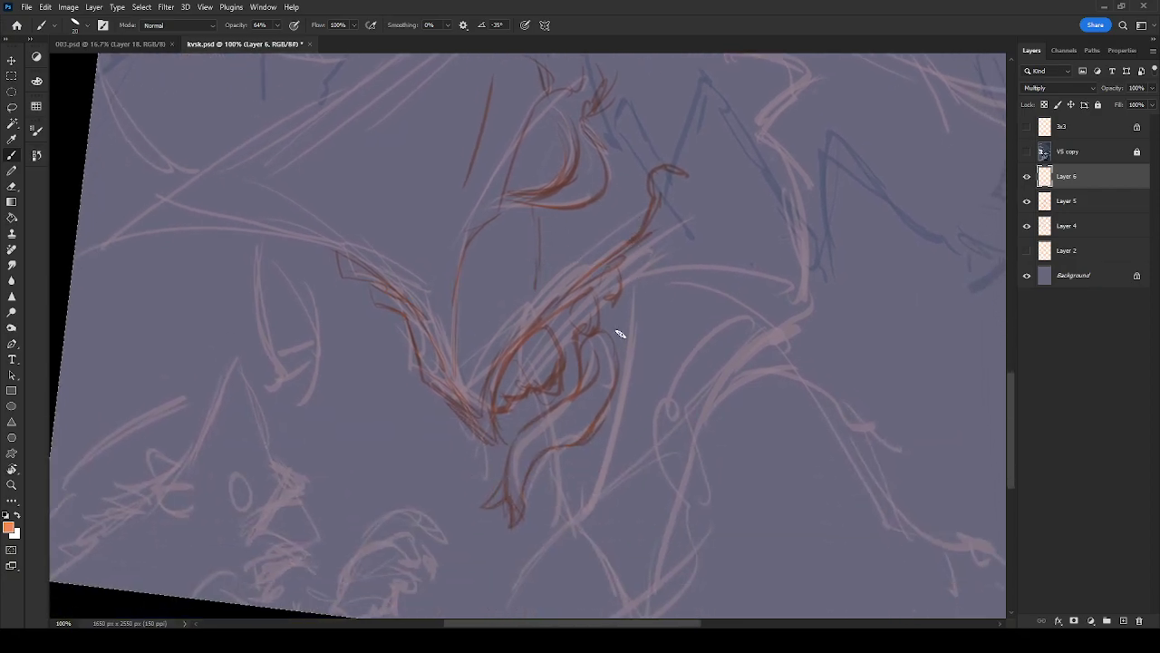
pyautogui.moveTo(561, 453)
pyautogui.mouseDown()
pyautogui.moveTo(583, 525)
pyautogui.moveTo(634, 389)
pyautogui.moveTo(637, 285)
pyautogui.moveTo(662, 225)
pyautogui.moveTo(635, 239)
pyautogui.moveTo(647, 248)
pyautogui.moveTo(666, 234)
pyautogui.mouseUp()
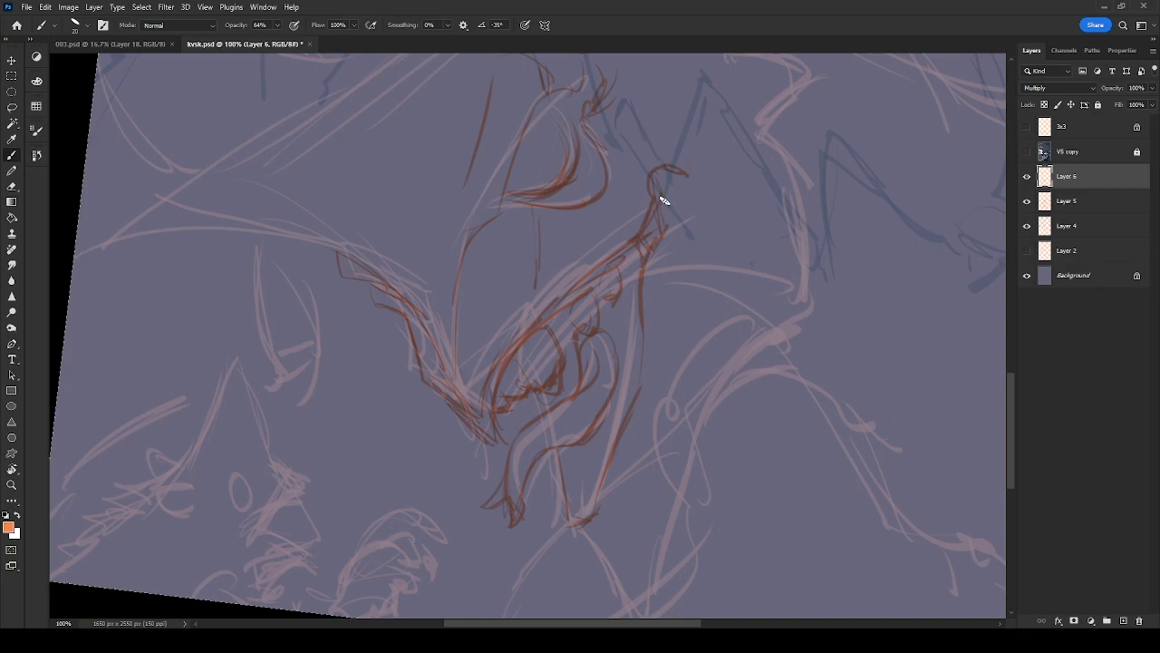
# Reinforce the curled end above the V's right side and add small tooth-like shapes inside the long pointed contour
pyautogui.moveTo(668, 181); pyautogui.dragTo(685, 180)
pyautogui.moveTo(552, 499)
pyautogui.mouseDown()
pyautogui.moveTo(564, 481)
pyautogui.moveTo(583, 508)
pyautogui.moveTo(593, 484)
pyautogui.moveTo(565, 484)
pyautogui.moveTo(584, 502)
pyautogui.moveTo(572, 490)
pyautogui.mouseUp()
pyautogui.moveTo(604, 401)
pyautogui.mouseDown()
pyautogui.moveTo(613, 414)
pyautogui.moveTo(624, 389)
pyautogui.mouseUp()
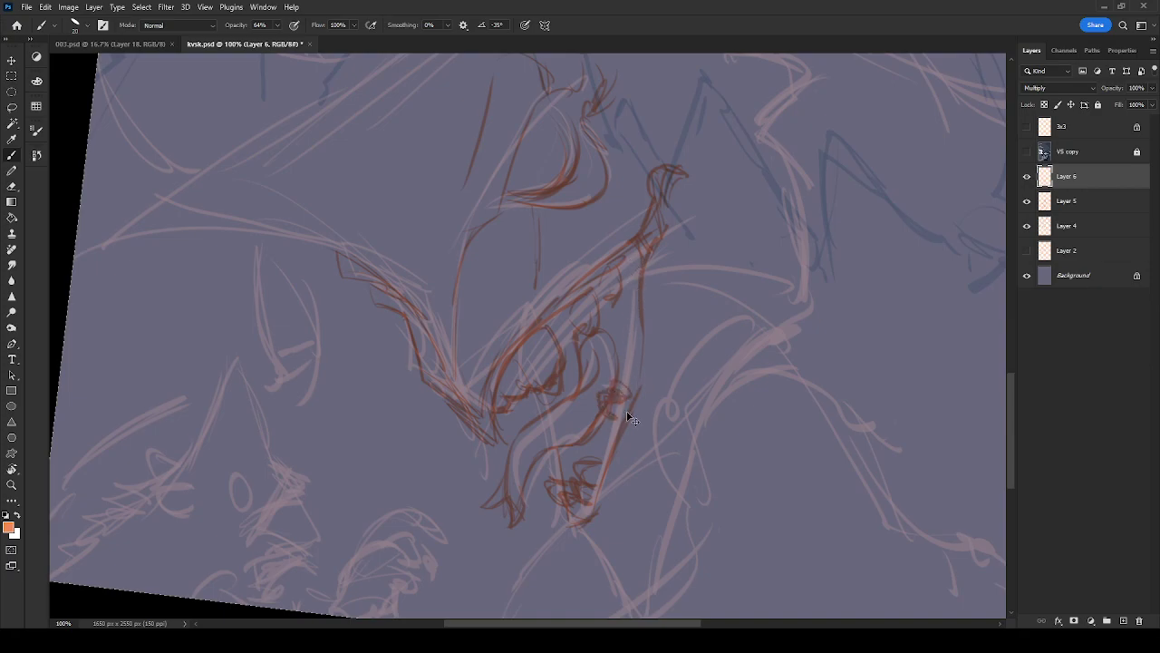
pyautogui.moveTo(600, 394)
pyautogui.mouseDown()
pyautogui.moveTo(617, 400)
pyautogui.moveTo(609, 403)
pyautogui.mouseUp()
pyautogui.moveTo(629, 345)
pyautogui.mouseDown()
pyautogui.moveTo(614, 309)
pyautogui.moveTo(630, 344)
pyautogui.mouseUp()
pyautogui.moveTo(631, 299); pyautogui.dragTo(634, 313)
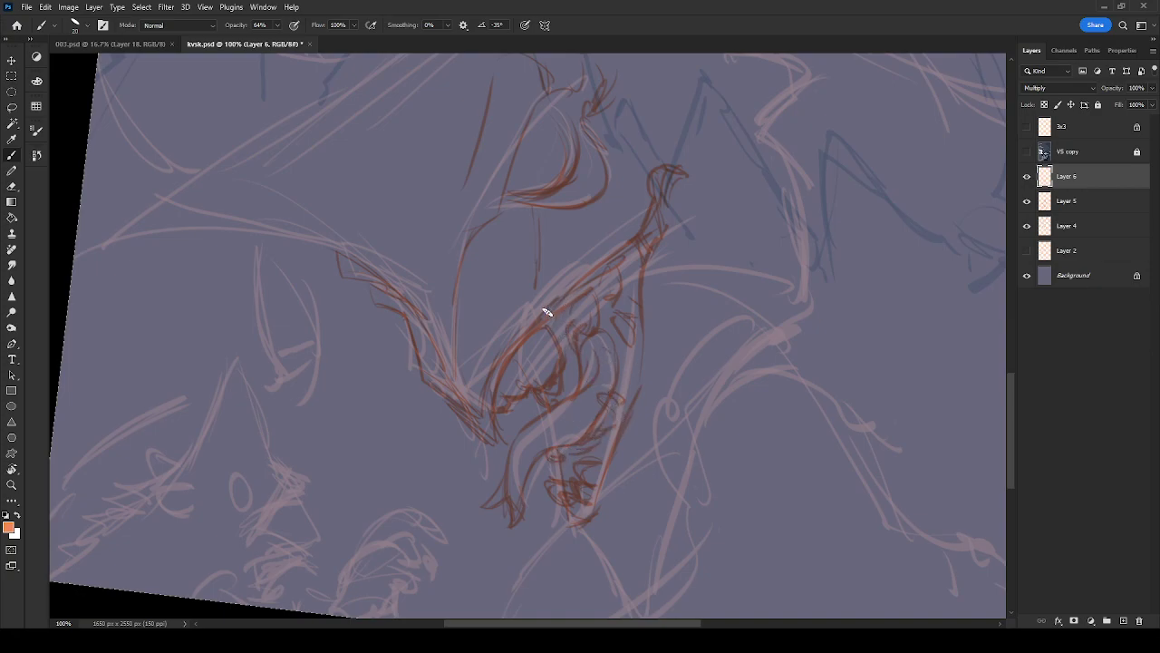
# Trace the large head's long sloping outline down to the sharp tip near the page's left edge and back to the V
pyautogui.moveTo(568, 218); pyautogui.dragTo(617, 208)
pyautogui.moveTo(587, 247); pyautogui.dragTo(951, 420)
pyautogui.hotkey('ctrl', '-')
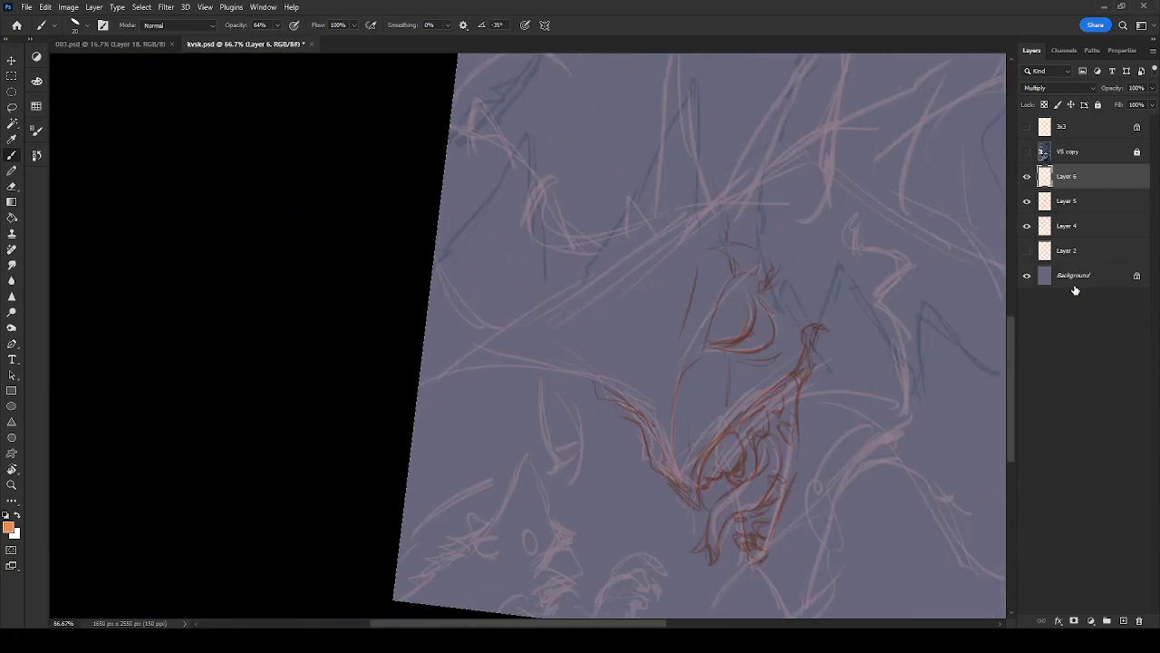
pyautogui.moveTo(724, 177)
pyautogui.mouseDown()
pyautogui.moveTo(651, 208)
pyautogui.moveTo(441, 367)
pyautogui.moveTo(539, 370)
pyautogui.moveTo(481, 368)
pyautogui.moveTo(665, 399)
pyautogui.mouseUp()
pyautogui.moveTo(787, 245); pyautogui.dragTo(644, 365)
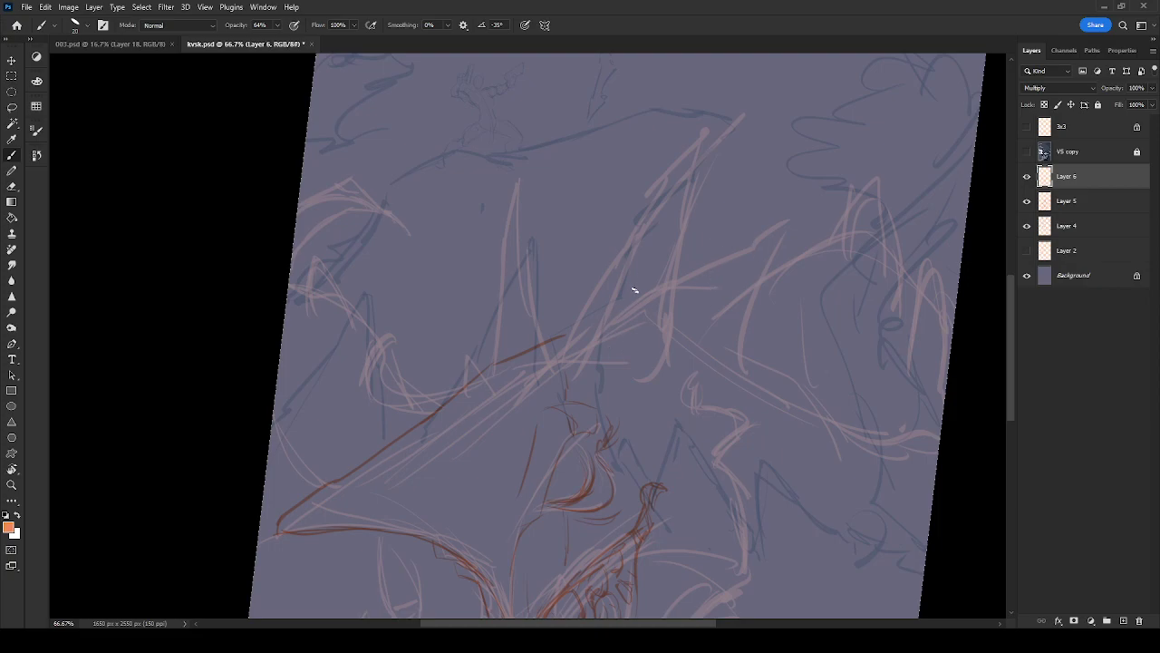
# Draw the tall pointed central horn with a rounded base at the upper end of the sloping head outline
pyautogui.moveTo(583, 334)
pyautogui.mouseDown()
pyautogui.moveTo(622, 348)
pyautogui.moveTo(629, 366)
pyautogui.moveTo(603, 286)
pyautogui.moveTo(648, 209)
pyautogui.moveTo(664, 237)
pyautogui.moveTo(650, 349)
pyautogui.moveTo(666, 233)
pyautogui.mouseUp()
pyautogui.moveTo(638, 168)
pyautogui.mouseDown()
pyautogui.moveTo(635, 226)
pyautogui.moveTo(570, 363)
pyautogui.moveTo(596, 380)
pyautogui.moveTo(641, 360)
pyautogui.moveTo(674, 287)
pyautogui.mouseUp()
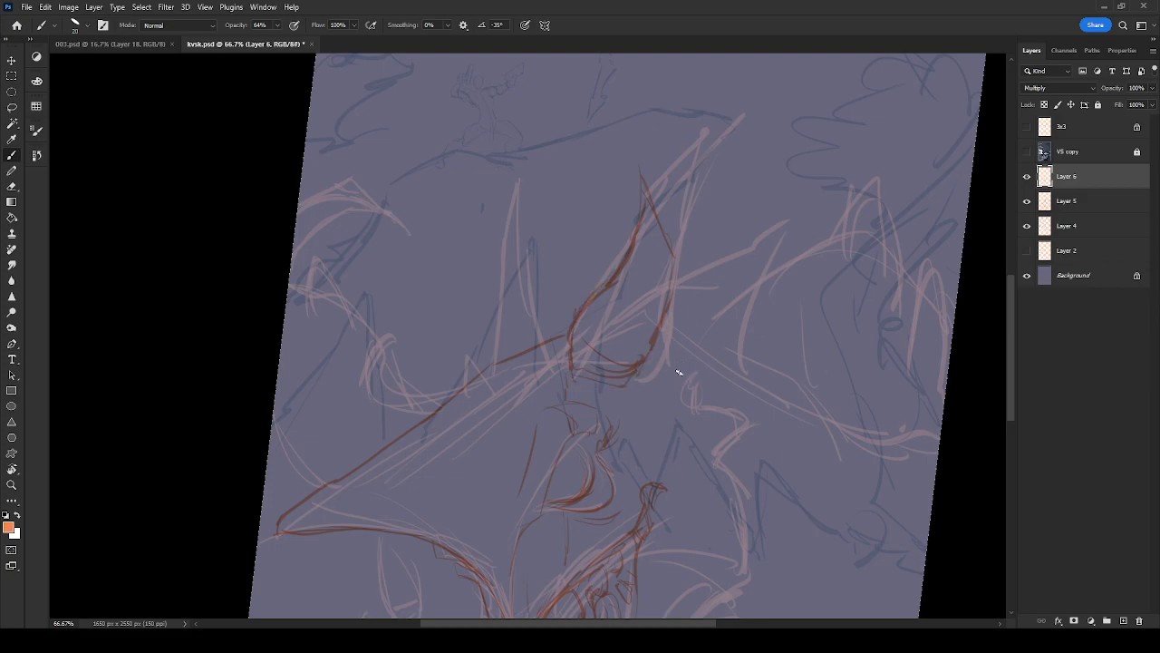
pyautogui.moveTo(642, 232); pyautogui.dragTo(643, 183)
# Draw a rounded bump and a row of smaller spikes along the sloping outline, left of the tall horn
pyautogui.moveTo(379, 360)
pyautogui.mouseDown()
pyautogui.moveTo(437, 408)
pyautogui.moveTo(380, 415)
pyautogui.moveTo(388, 427)
pyautogui.moveTo(437, 407)
pyautogui.mouseUp()
pyautogui.press('e')
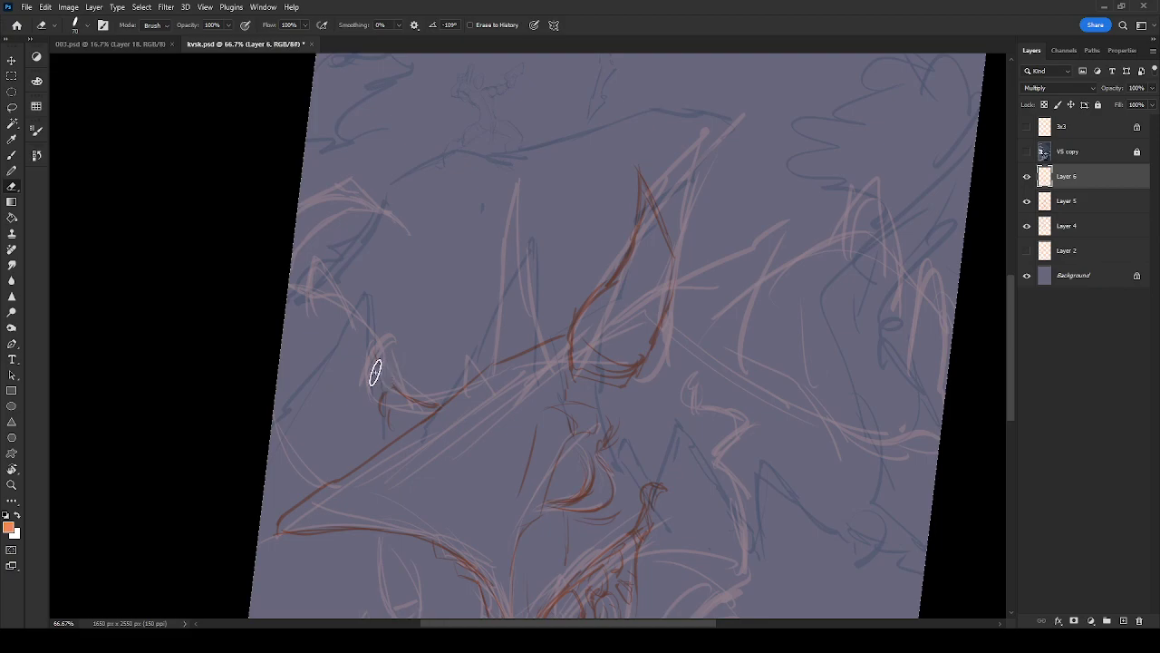
pyautogui.press('b')
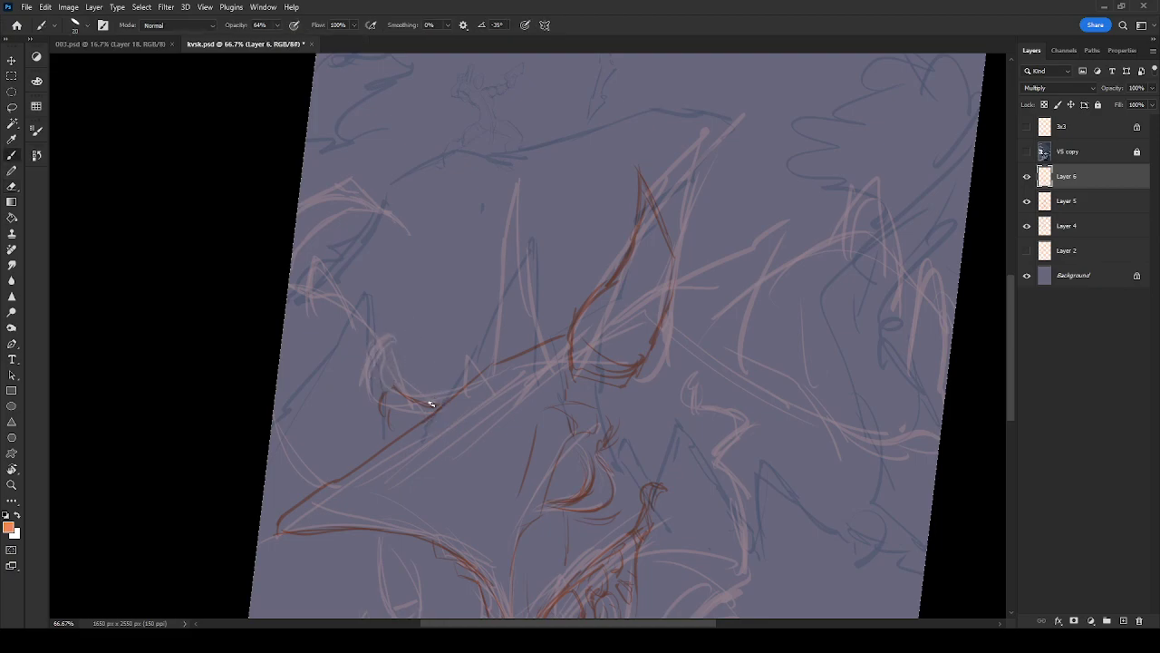
pyautogui.moveTo(384, 423); pyautogui.dragTo(402, 433)
pyautogui.moveTo(461, 374)
pyautogui.mouseDown()
pyautogui.moveTo(512, 280)
pyautogui.moveTo(513, 354)
pyautogui.moveTo(474, 393)
pyautogui.moveTo(521, 352)
pyautogui.moveTo(492, 388)
pyautogui.moveTo(517, 338)
pyautogui.moveTo(518, 378)
pyautogui.mouseUp()
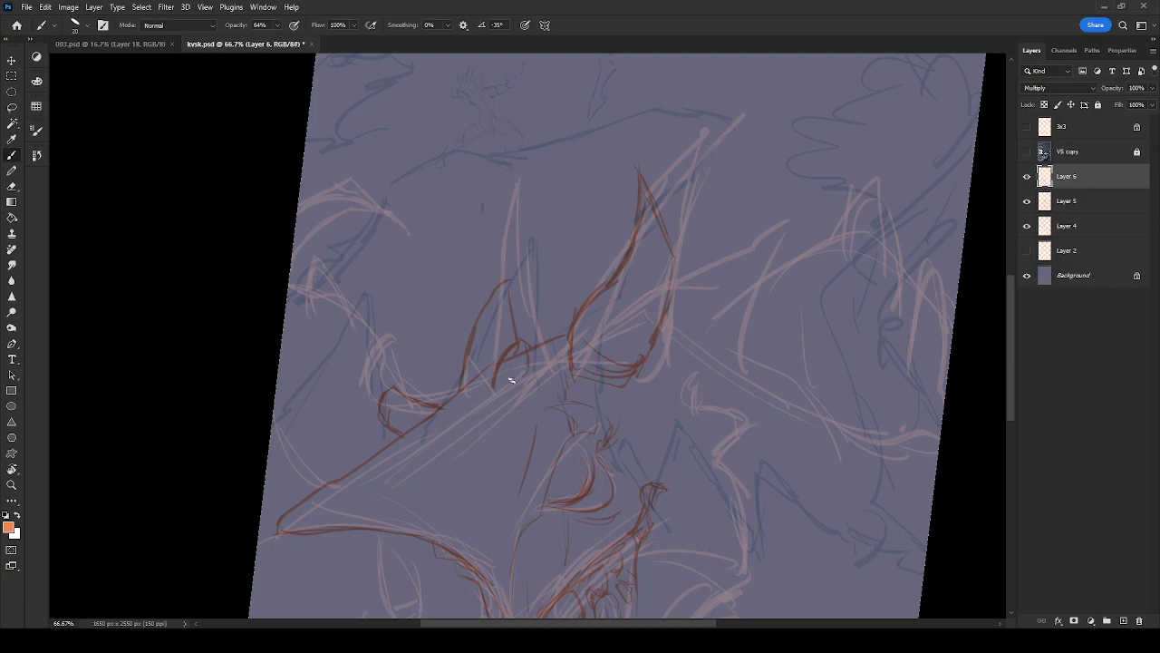
pyautogui.moveTo(446, 400); pyautogui.dragTo(450, 381)
pyautogui.moveTo(548, 354)
pyautogui.mouseDown()
pyautogui.moveTo(532, 331)
pyautogui.moveTo(530, 342)
pyautogui.moveTo(563, 270)
pyautogui.moveTo(582, 297)
pyautogui.mouseUp()
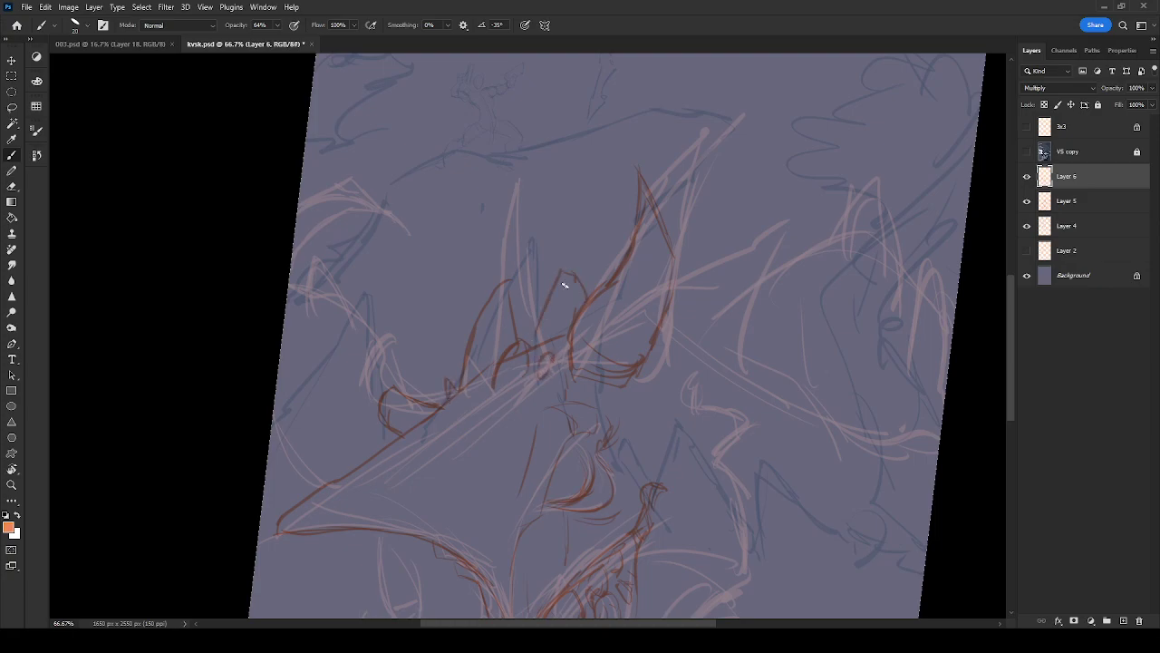
pyautogui.moveTo(515, 337); pyautogui.dragTo(510, 291)
pyautogui.moveTo(471, 335)
pyautogui.mouseDown()
pyautogui.moveTo(460, 380)
pyautogui.moveTo(490, 380)
pyautogui.moveTo(458, 396)
pyautogui.moveTo(482, 371)
pyautogui.moveTo(493, 367)
pyautogui.moveTo(492, 381)
pyautogui.moveTo(463, 384)
pyautogui.moveTo(564, 337)
pyautogui.moveTo(505, 352)
pyautogui.moveTo(524, 366)
pyautogui.moveTo(499, 383)
pyautogui.mouseUp()
# Draw the swept-back horn to the right of the tall horn and add small curved marks beneath it
pyautogui.moveTo(675, 270)
pyautogui.mouseDown()
pyautogui.moveTo(763, 236)
pyautogui.moveTo(780, 242)
pyautogui.moveTo(745, 299)
pyautogui.mouseUp()
pyautogui.moveTo(800, 362); pyautogui.dragTo(580, 310)
pyautogui.moveTo(559, 265); pyautogui.dragTo(551, 318)
pyautogui.moveTo(497, 283)
pyautogui.mouseDown()
pyautogui.moveTo(520, 274)
pyautogui.moveTo(532, 301)
pyautogui.mouseUp()
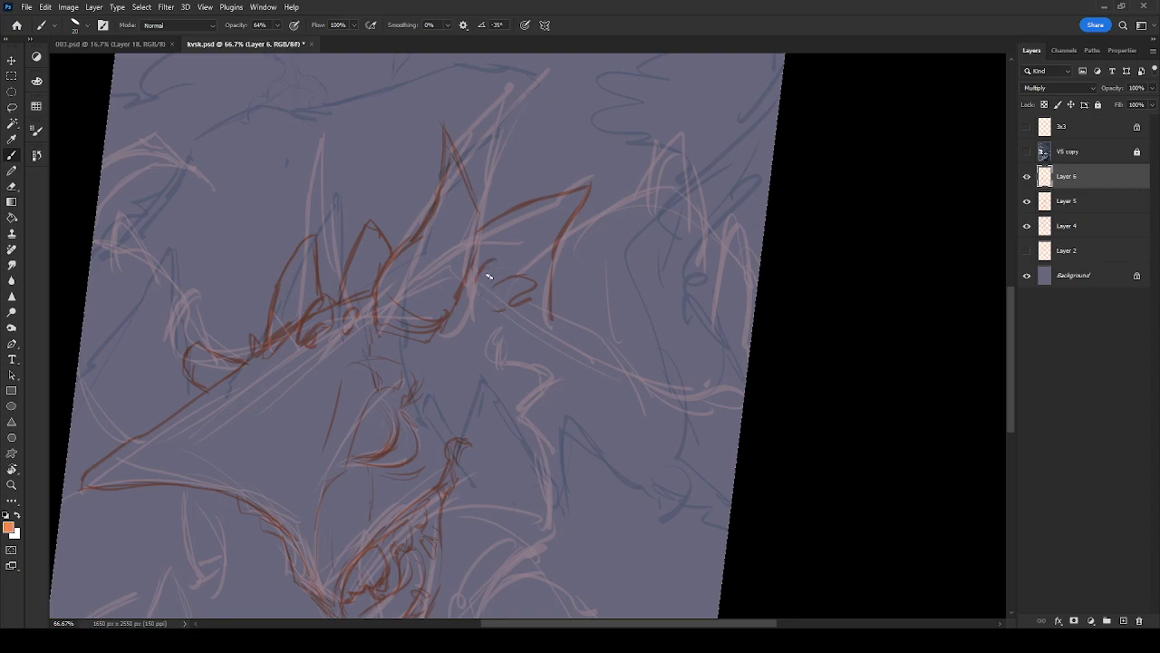
# Trace the jagged rear contour of the head down to its lower point, adding narrow looped shapes along it
pyautogui.moveTo(519, 356)
pyautogui.mouseDown()
pyautogui.moveTo(594, 209)
pyautogui.moveTo(620, 222)
pyautogui.moveTo(609, 272)
pyautogui.moveTo(626, 388)
pyautogui.mouseUp()
pyautogui.moveTo(548, 489)
pyautogui.mouseDown()
pyautogui.moveTo(596, 390)
pyautogui.moveTo(578, 396)
pyautogui.moveTo(607, 402)
pyautogui.moveTo(609, 424)
pyautogui.mouseUp()
pyautogui.moveTo(519, 441); pyautogui.dragTo(523, 470)
pyautogui.moveTo(505, 410)
pyautogui.mouseDown()
pyautogui.moveTo(572, 492)
pyautogui.moveTo(610, 352)
pyautogui.moveTo(678, 282)
pyautogui.mouseUp()
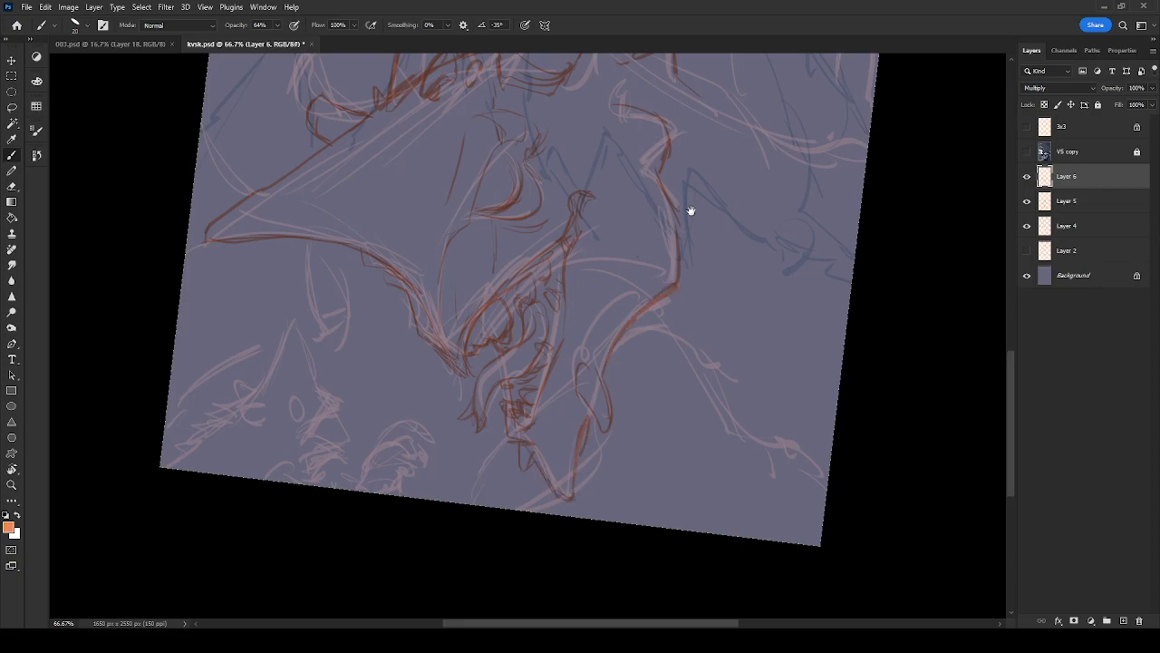
pyautogui.moveTo(689, 214); pyautogui.dragTo(620, 346)
pyautogui.moveTo(601, 491); pyautogui.dragTo(591, 483)
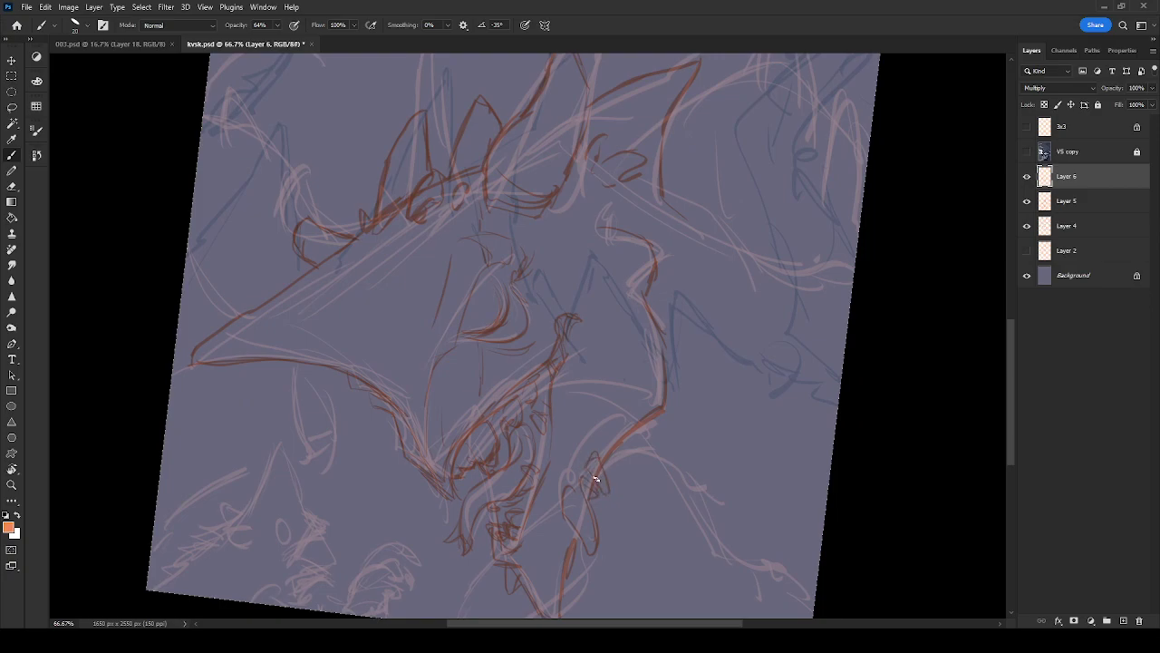
# Draw the curved strands branching from the jagged rear contour to the page's right edge and the arc behind the swept horn
pyautogui.moveTo(652, 366)
pyautogui.mouseDown()
pyautogui.moveTo(664, 386)
pyautogui.moveTo(661, 369)
pyautogui.mouseUp()
pyautogui.moveTo(730, 445); pyautogui.dragTo(661, 417)
pyautogui.moveTo(577, 397); pyautogui.dragTo(648, 388)
pyautogui.moveTo(680, 332); pyautogui.dragTo(663, 402)
pyautogui.moveTo(554, 479); pyautogui.dragTo(693, 505)
pyautogui.moveTo(611, 205); pyautogui.dragTo(608, 212)
pyautogui.moveTo(621, 166)
pyautogui.mouseDown()
pyautogui.moveTo(638, 276)
pyautogui.moveTo(745, 227)
pyautogui.moveTo(801, 265)
pyautogui.mouseUp()
pyautogui.moveTo(766, 453); pyautogui.dragTo(760, 300)
pyautogui.moveTo(635, 471); pyautogui.dragTo(733, 528)
pyautogui.moveTo(566, 457); pyautogui.dragTo(626, 337)
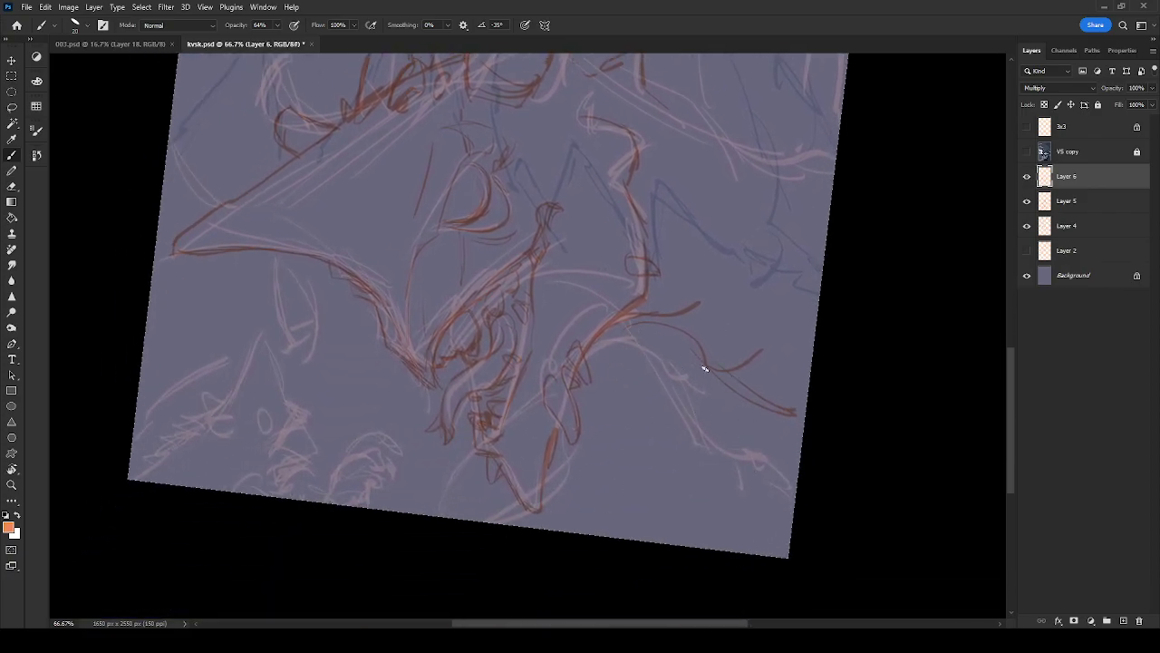
pyautogui.moveTo(740, 296); pyautogui.dragTo(794, 282)
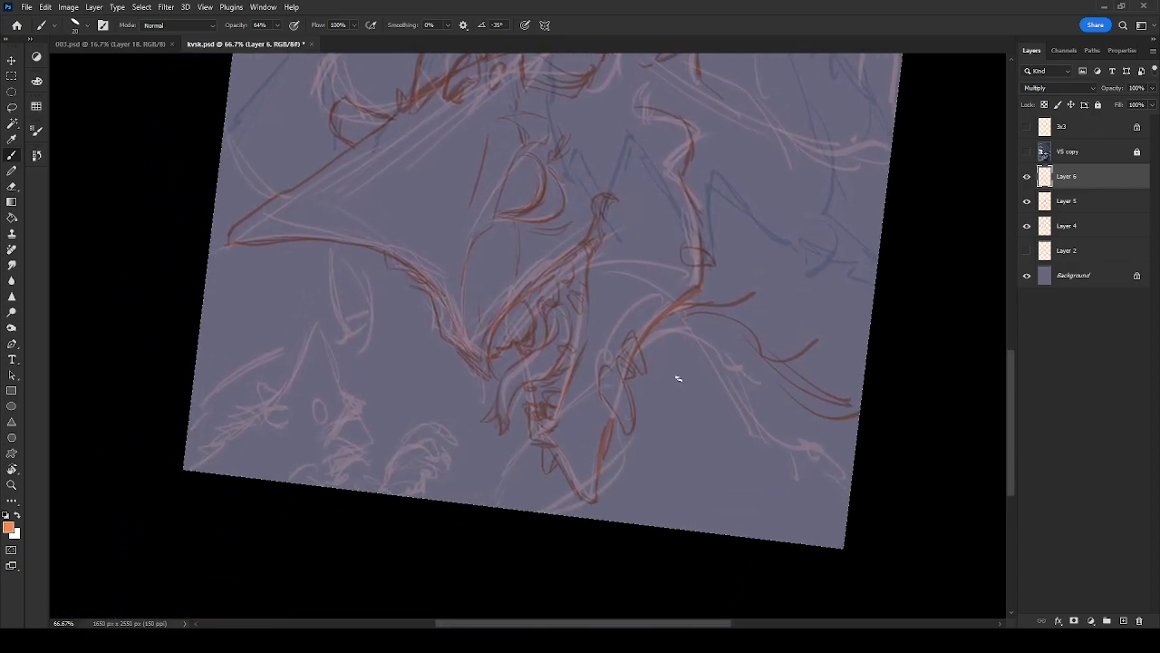
# Rotate the canvas to -17° and draw the arched form with a long pointed loop behind the swept horn
pyautogui.scroll(2, 792, 346)
pyautogui.hotkey('ctrl', '-')
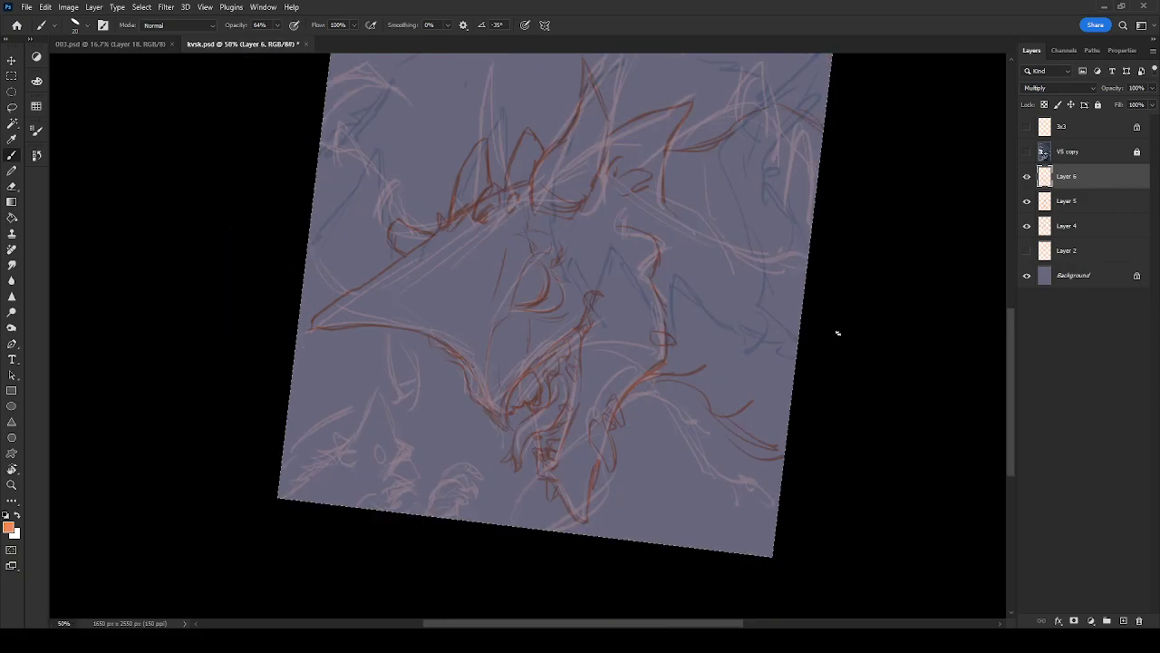
pyautogui.press('r')
pyautogui.moveTo(688, 327); pyautogui.dragTo(692, 204)
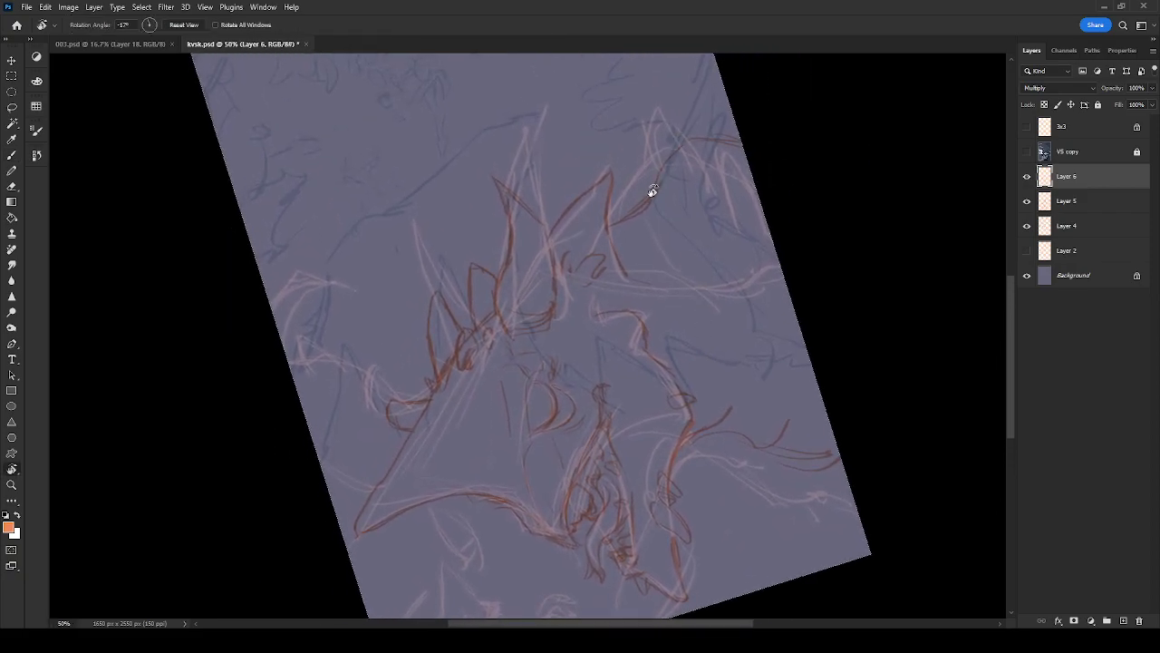
pyautogui.press('b')
pyautogui.moveTo(623, 180)
pyautogui.mouseDown()
pyautogui.moveTo(646, 131)
pyautogui.moveTo(718, 121)
pyautogui.moveTo(747, 139)
pyautogui.moveTo(678, 115)
pyautogui.mouseUp()
pyautogui.moveTo(690, 172)
pyautogui.mouseDown()
pyautogui.moveTo(669, 112)
pyautogui.moveTo(677, 121)
pyautogui.mouseUp()
pyautogui.moveTo(667, 78)
pyautogui.mouseDown()
pyautogui.moveTo(694, 186)
pyautogui.moveTo(713, 191)
pyautogui.mouseUp()
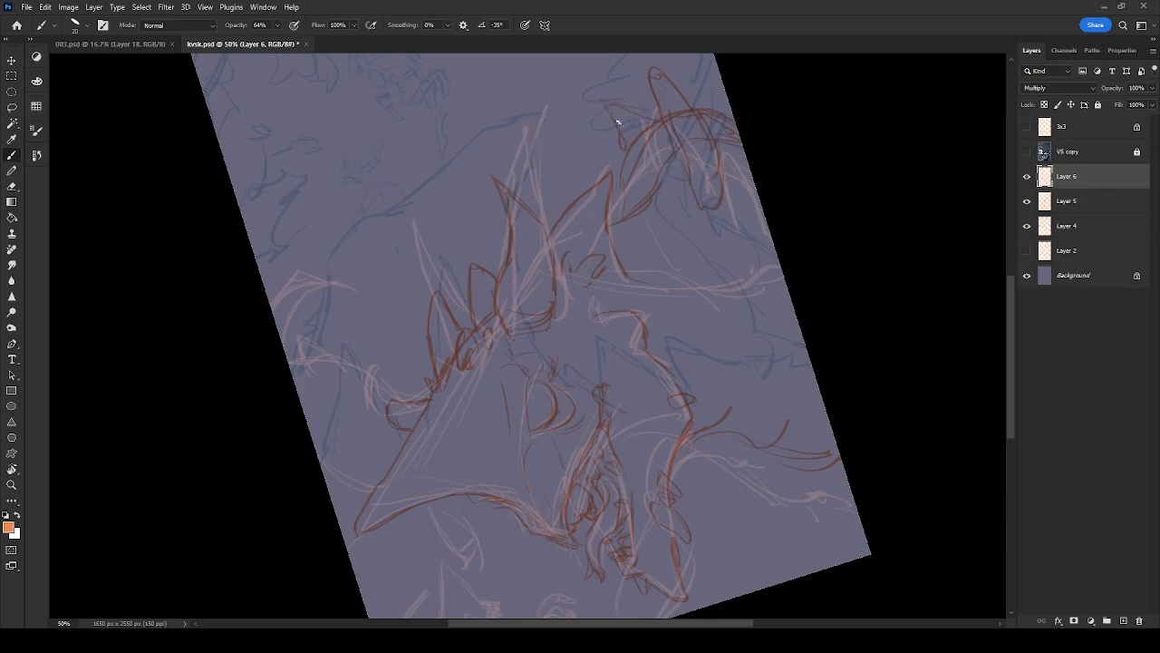
pyautogui.moveTo(621, 201); pyautogui.dragTo(607, 223)
# Draw the curved lines descending below the large head and the claw-like strand and curves near the page's bottom-right corner
pyautogui.moveTo(606, 347); pyautogui.dragTo(757, 269)
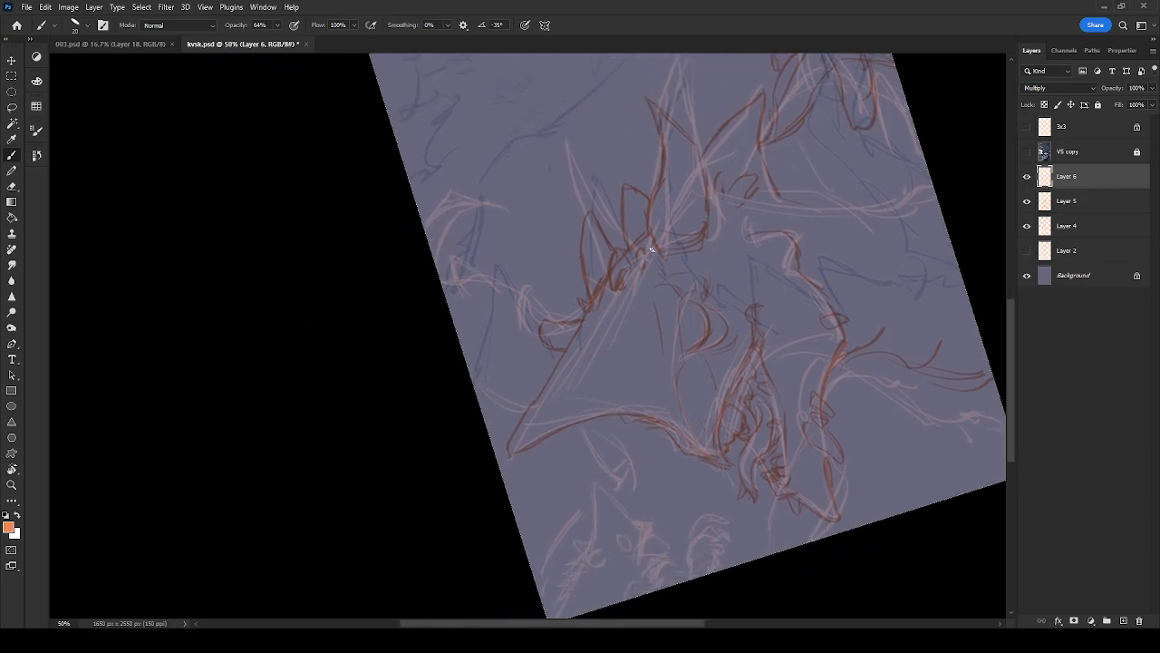
pyautogui.moveTo(582, 401); pyautogui.dragTo(561, 458)
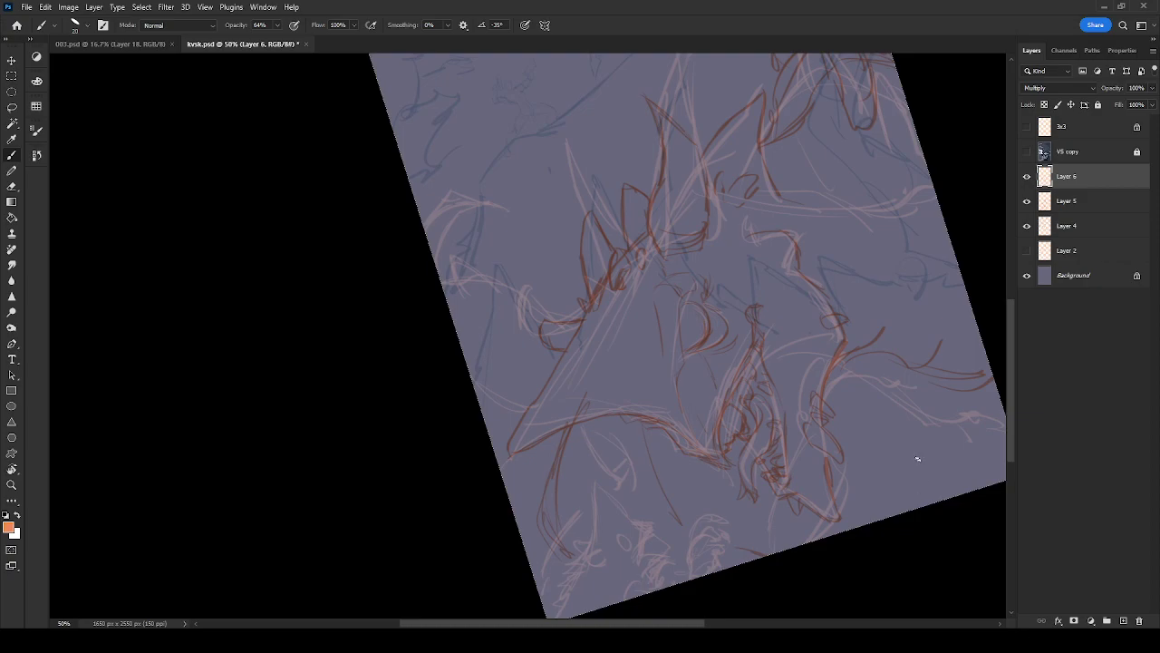
pyautogui.moveTo(852, 357); pyautogui.dragTo(971, 434)
pyautogui.moveTo(832, 497); pyautogui.dragTo(867, 523)
pyautogui.moveTo(933, 448); pyautogui.dragTo(929, 506)
pyautogui.moveTo(768, 498)
pyautogui.mouseDown()
pyautogui.moveTo(791, 544)
pyautogui.moveTo(781, 535)
pyautogui.mouseUp()
pyautogui.press('e')
pyautogui.press('b')
pyautogui.moveTo(922, 451); pyautogui.dragTo(928, 504)
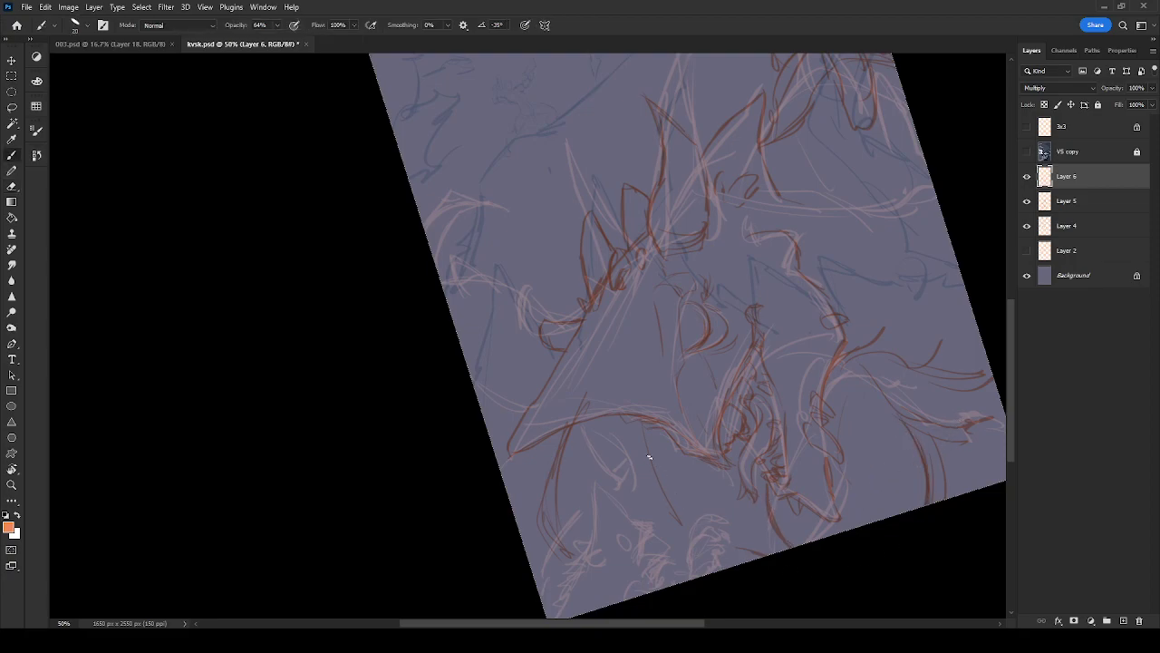
# Trace the curling tendrils that run from the small spikes to the page's left edge
pyautogui.moveTo(881, 375); pyautogui.dragTo(875, 468)
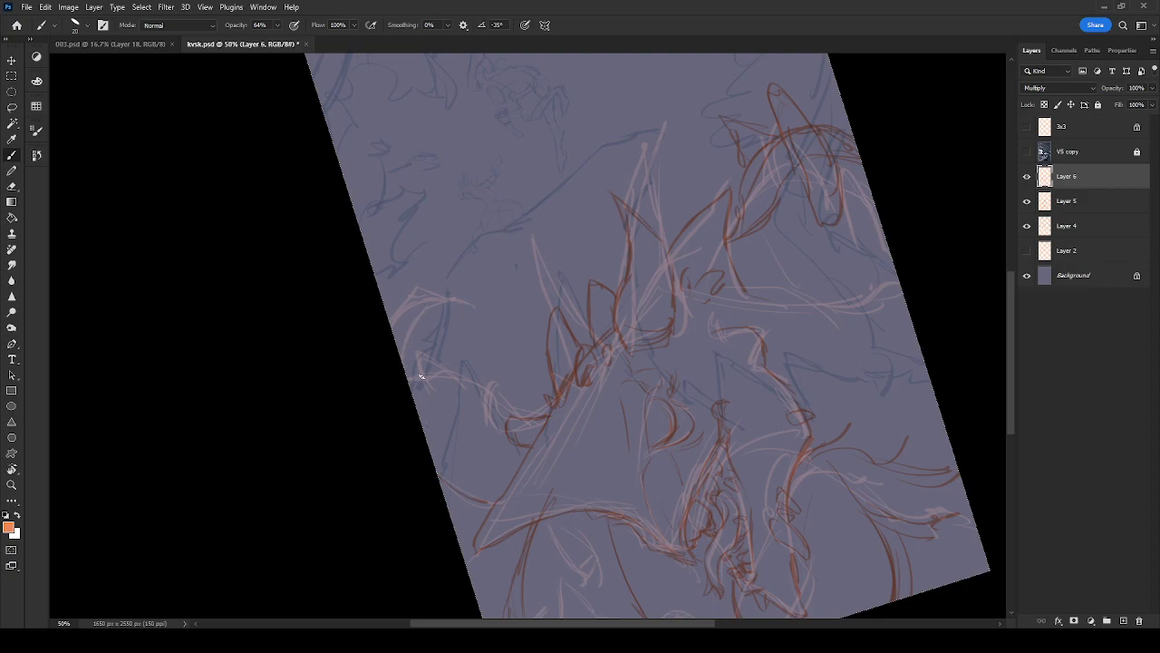
pyautogui.moveTo(483, 378)
pyautogui.mouseDown()
pyautogui.moveTo(490, 413)
pyautogui.moveTo(522, 414)
pyautogui.mouseUp()
pyautogui.moveTo(402, 353)
pyautogui.mouseDown()
pyautogui.moveTo(430, 307)
pyautogui.moveTo(407, 304)
pyautogui.moveTo(461, 306)
pyautogui.moveTo(463, 332)
pyautogui.mouseUp()
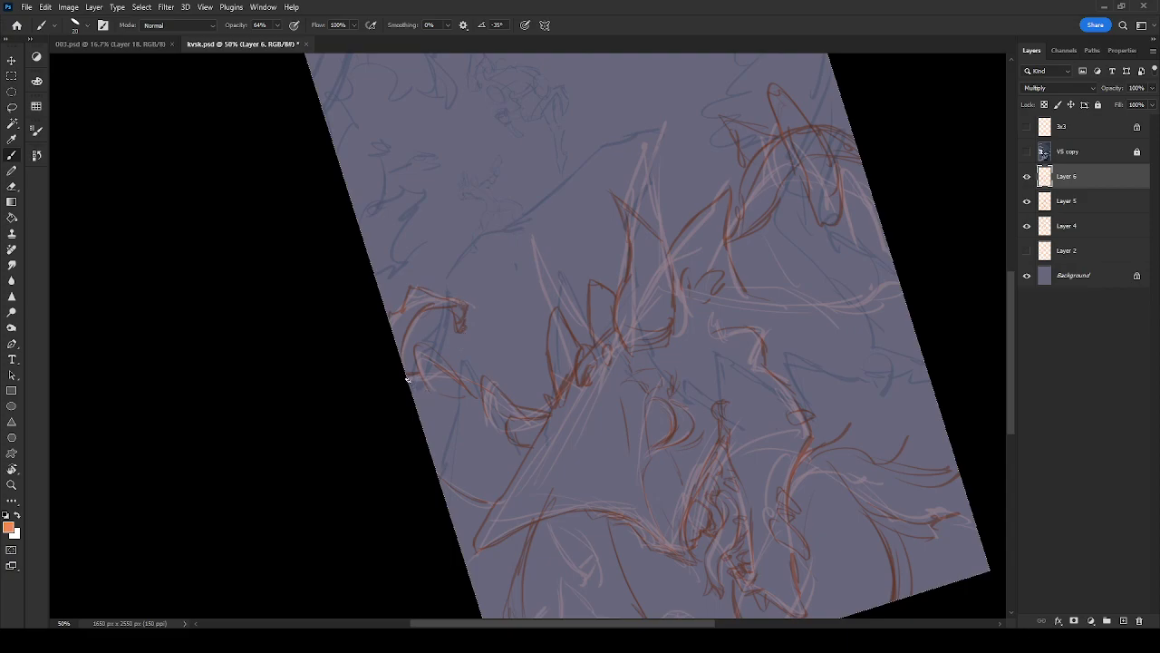
# Add a curve behind the swept horn and reinforce the lines around and below the large head's sharp tip
pyautogui.moveTo(741, 485); pyautogui.dragTo(732, 320)
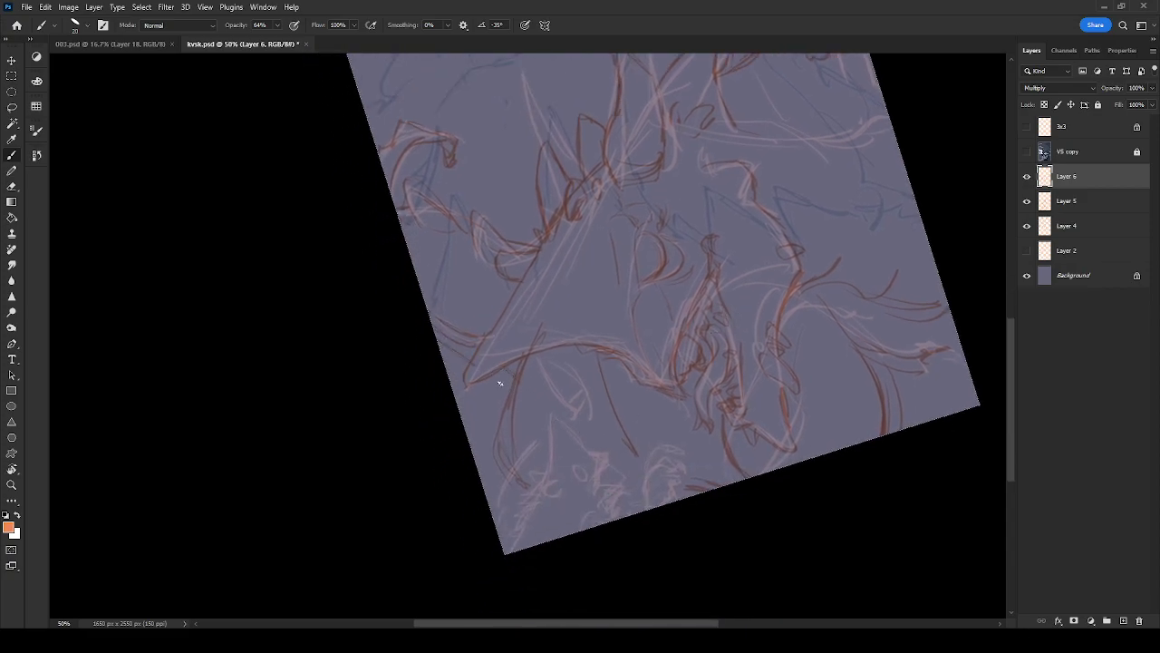
pyautogui.moveTo(818, 81); pyautogui.dragTo(717, 332)
pyautogui.moveTo(759, 390); pyautogui.dragTo(750, 306)
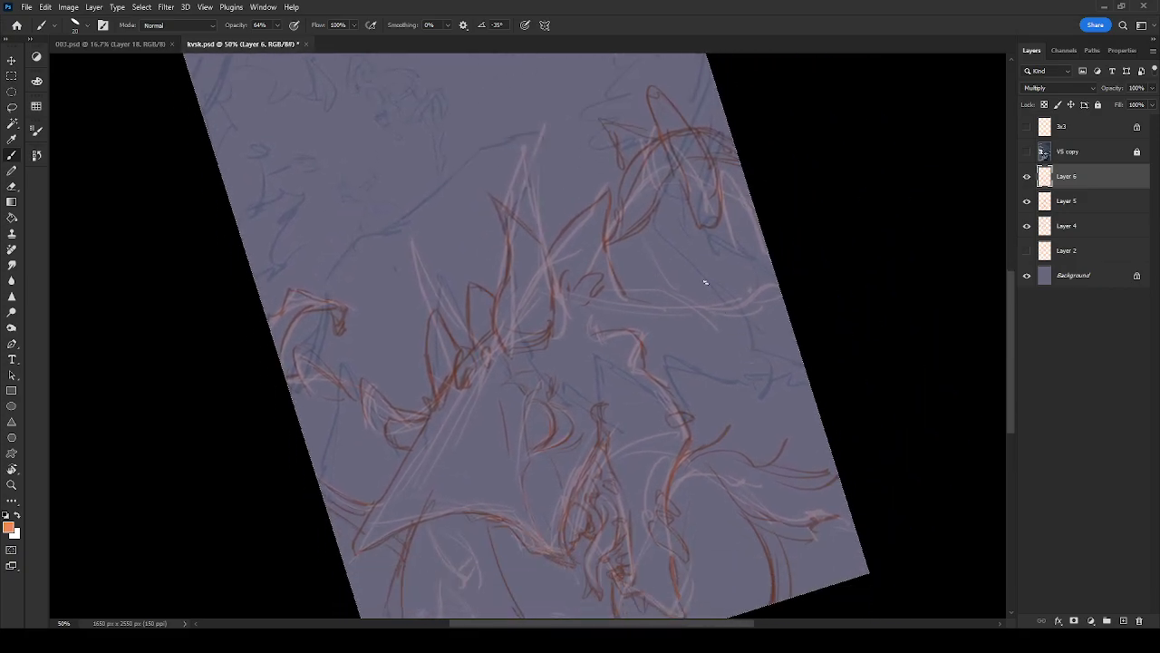
pyautogui.moveTo(695, 269)
pyautogui.mouseDown()
pyautogui.moveTo(756, 453)
pyautogui.moveTo(823, 397)
pyautogui.moveTo(792, 482)
pyautogui.moveTo(758, 459)
pyautogui.moveTo(770, 469)
pyautogui.moveTo(761, 413)
pyautogui.moveTo(823, 336)
pyautogui.mouseUp()
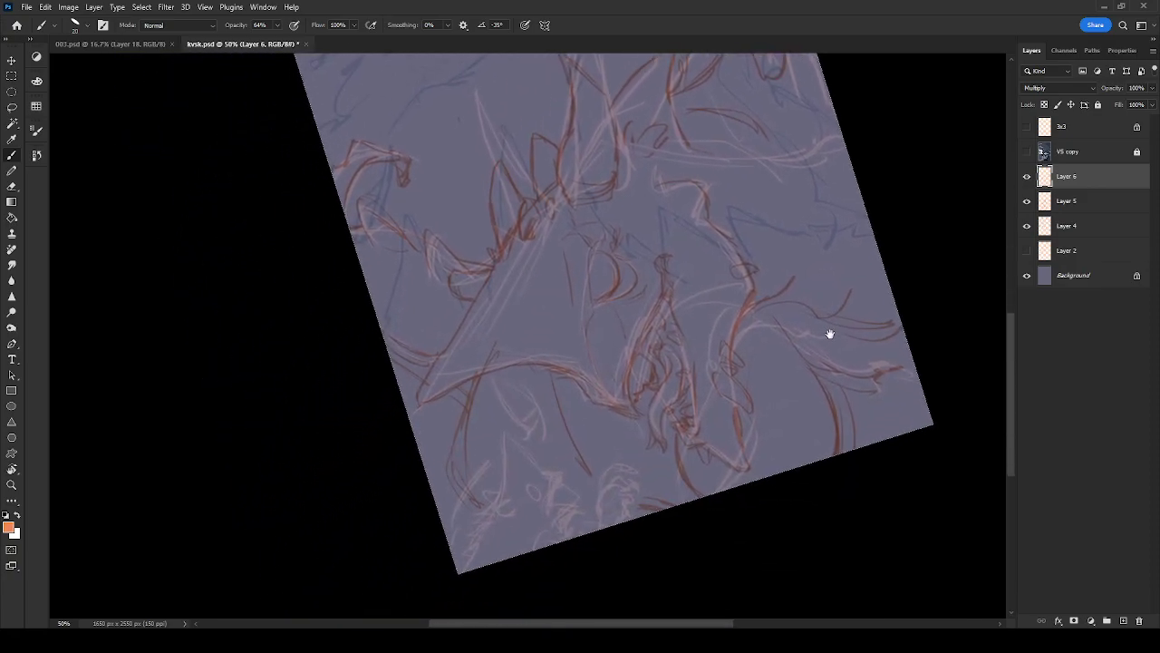
pyautogui.hotkey('ctrl', '+')
pyautogui.hotkey('ctrl', '+')
pyautogui.moveTo(727, 458); pyautogui.dragTo(697, 247)
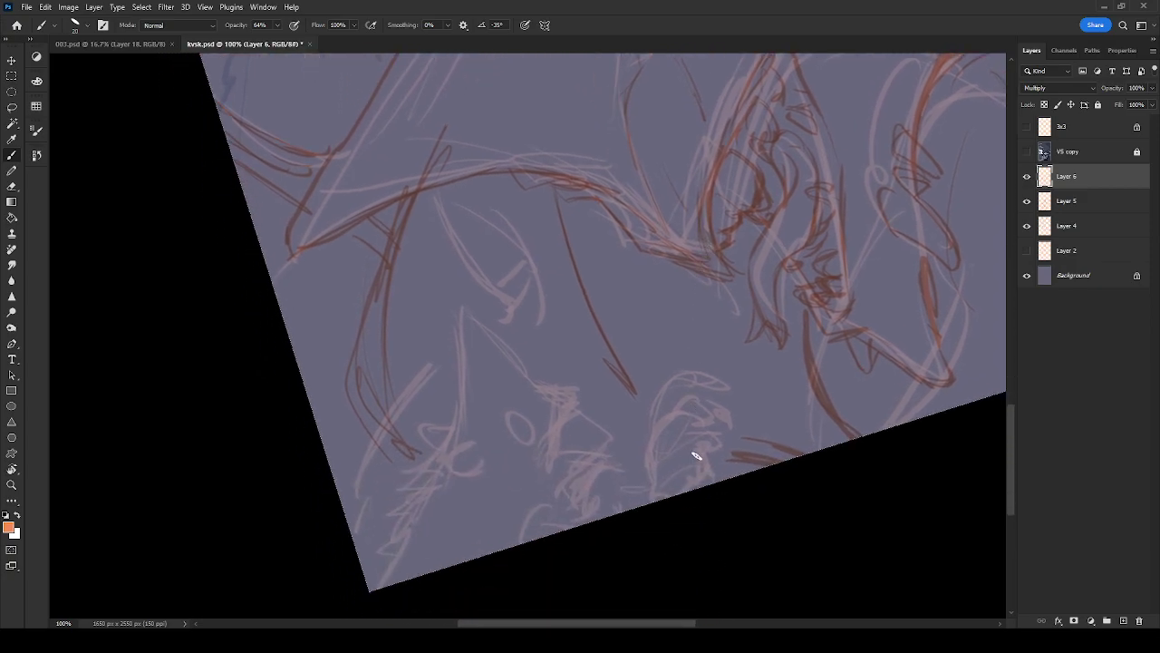
# Rotate the canvas and rough in the small head's pointed outline near the page's bottom-right corner, erasing most of the first lines
pyautogui.press('r')
pyautogui.moveTo(842, 360); pyautogui.dragTo(909, 296)
pyautogui.moveTo(824, 360)
pyautogui.mouseDown()
pyautogui.moveTo(804, 443)
pyautogui.moveTo(808, 262)
pyautogui.mouseUp()
pyautogui.press('b')
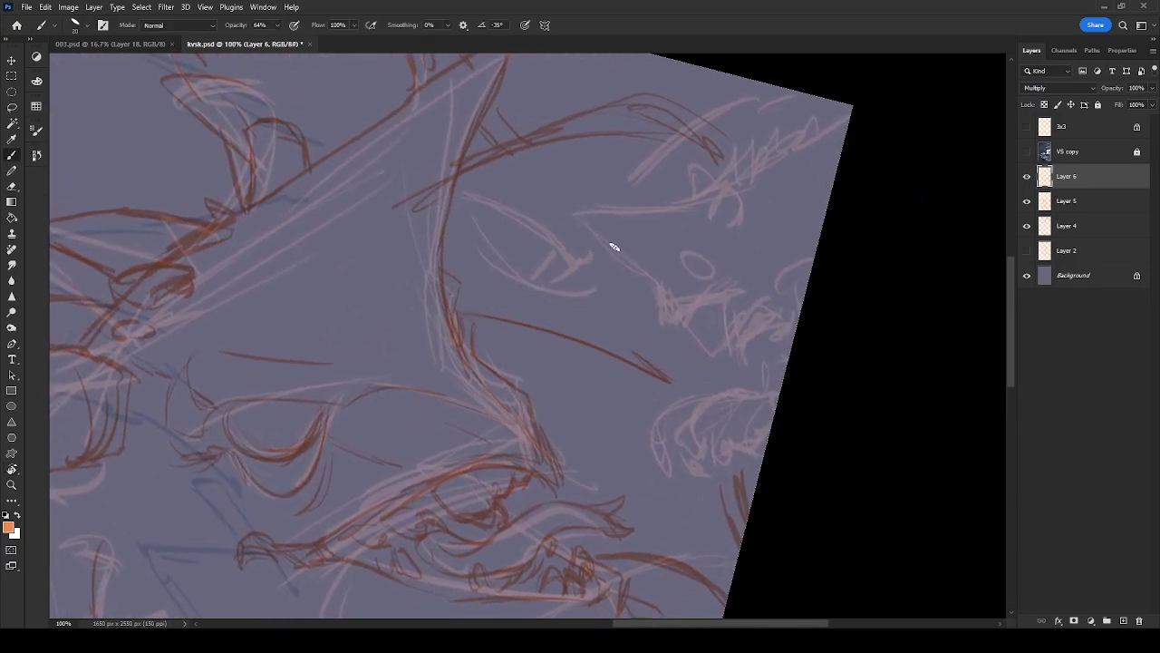
pyautogui.moveTo(608, 258); pyautogui.dragTo(750, 172)
pyautogui.moveTo(609, 262)
pyautogui.mouseDown()
pyautogui.moveTo(596, 282)
pyautogui.moveTo(642, 277)
pyautogui.moveTo(658, 295)
pyautogui.moveTo(590, 276)
pyautogui.moveTo(651, 214)
pyautogui.mouseUp()
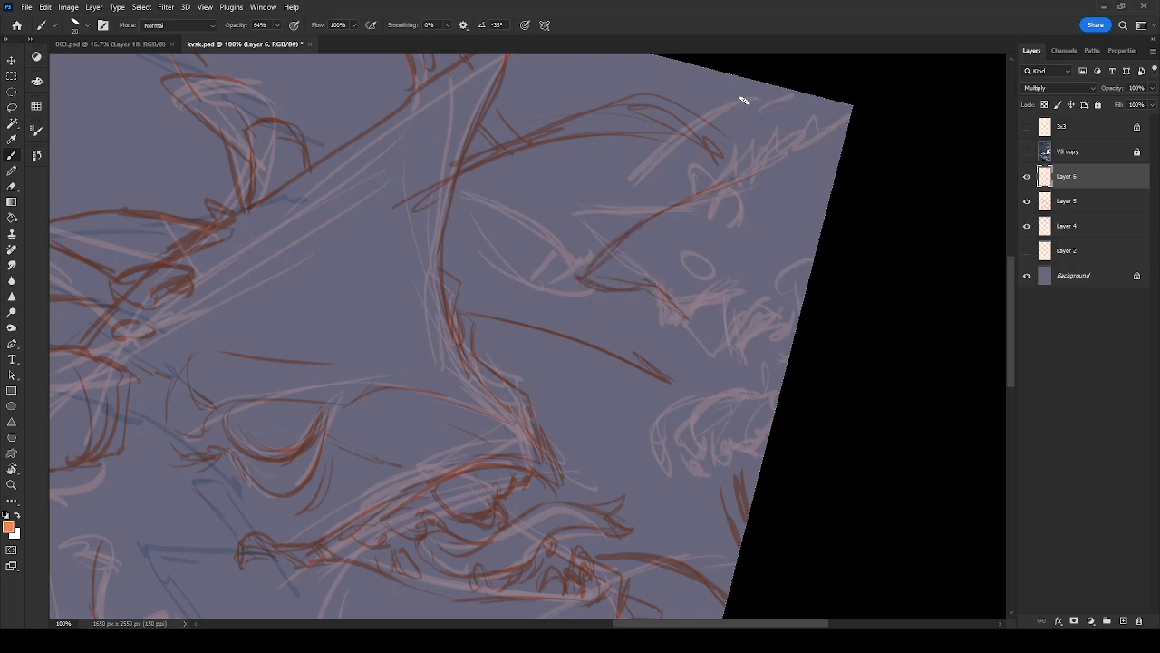
pyautogui.press('e')
pyautogui.moveTo(730, 186)
pyautogui.mouseDown()
pyautogui.moveTo(590, 254)
pyautogui.moveTo(661, 303)
pyautogui.mouseUp()
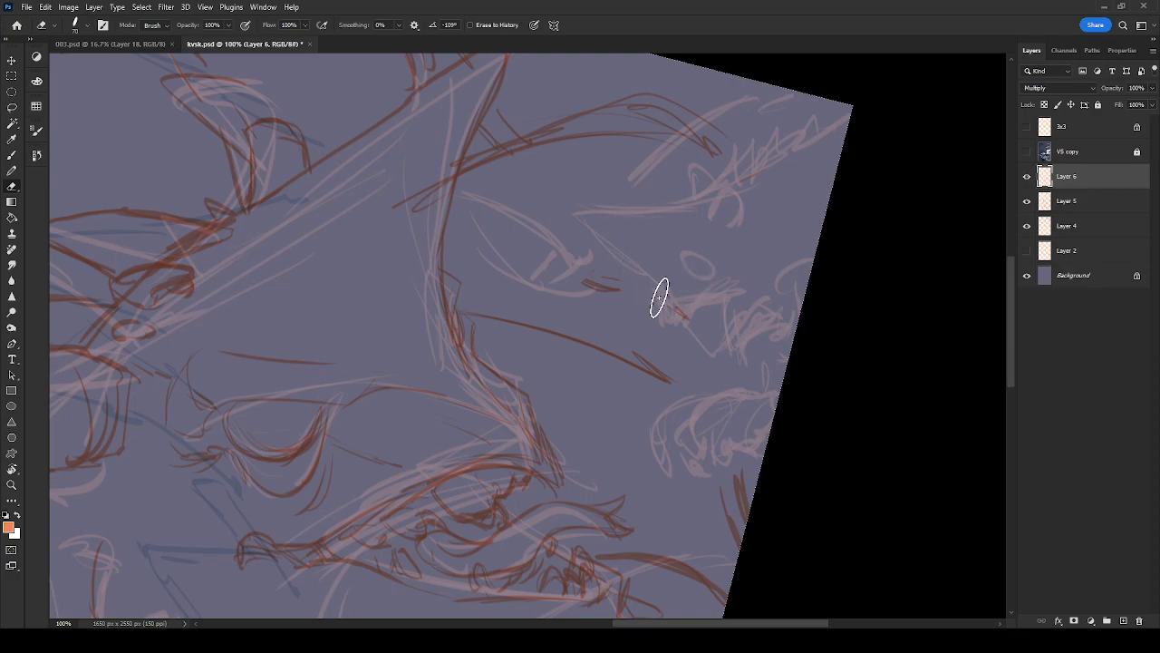
# Redraw the small head's brow, cranium circle and pointed beak, and add the curved line beneath it at the page edge
pyautogui.press('b')
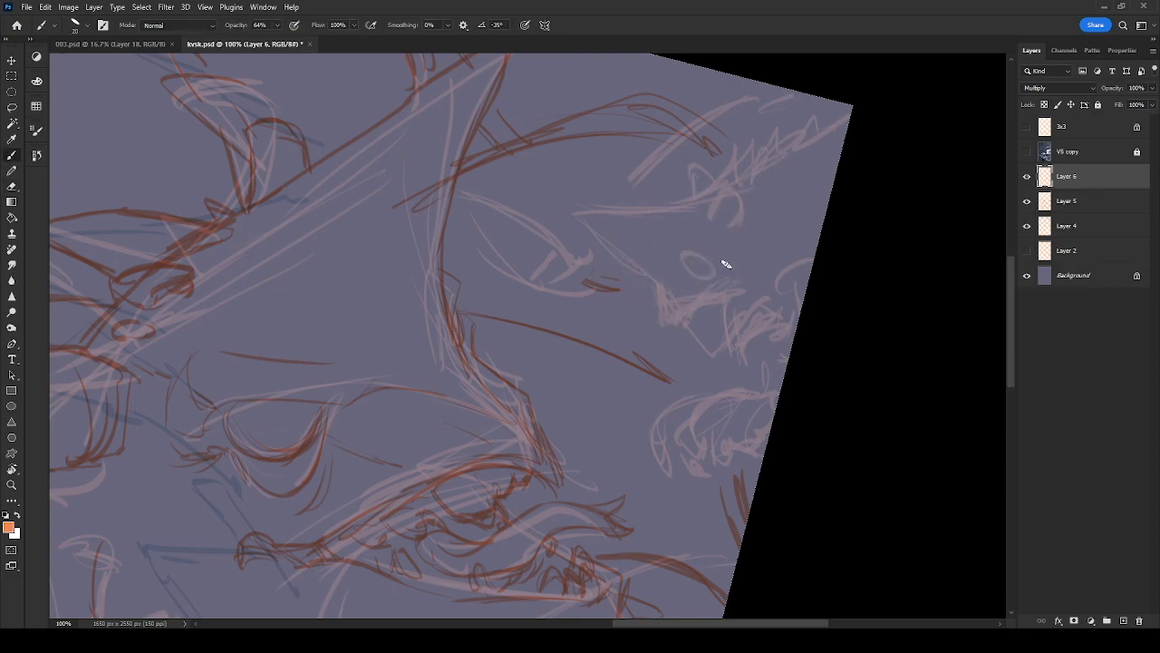
pyautogui.moveTo(657, 294)
pyautogui.mouseDown()
pyautogui.moveTo(710, 363)
pyautogui.moveTo(697, 354)
pyautogui.moveTo(722, 361)
pyautogui.moveTo(758, 309)
pyautogui.mouseUp()
pyautogui.moveTo(744, 165)
pyautogui.mouseDown()
pyautogui.moveTo(652, 209)
pyautogui.moveTo(572, 298)
pyautogui.moveTo(578, 283)
pyautogui.moveTo(589, 293)
pyautogui.moveTo(591, 265)
pyautogui.moveTo(698, 180)
pyautogui.moveTo(735, 185)
pyautogui.moveTo(783, 167)
pyautogui.moveTo(783, 157)
pyautogui.moveTo(750, 174)
pyautogui.moveTo(772, 151)
pyautogui.mouseUp()
pyautogui.moveTo(763, 308); pyautogui.dragTo(816, 288)
pyautogui.moveTo(768, 155)
pyautogui.mouseDown()
pyautogui.moveTo(754, 178)
pyautogui.moveTo(789, 117)
pyautogui.moveTo(776, 161)
pyautogui.moveTo(774, 80)
pyautogui.moveTo(766, 171)
pyautogui.mouseUp()
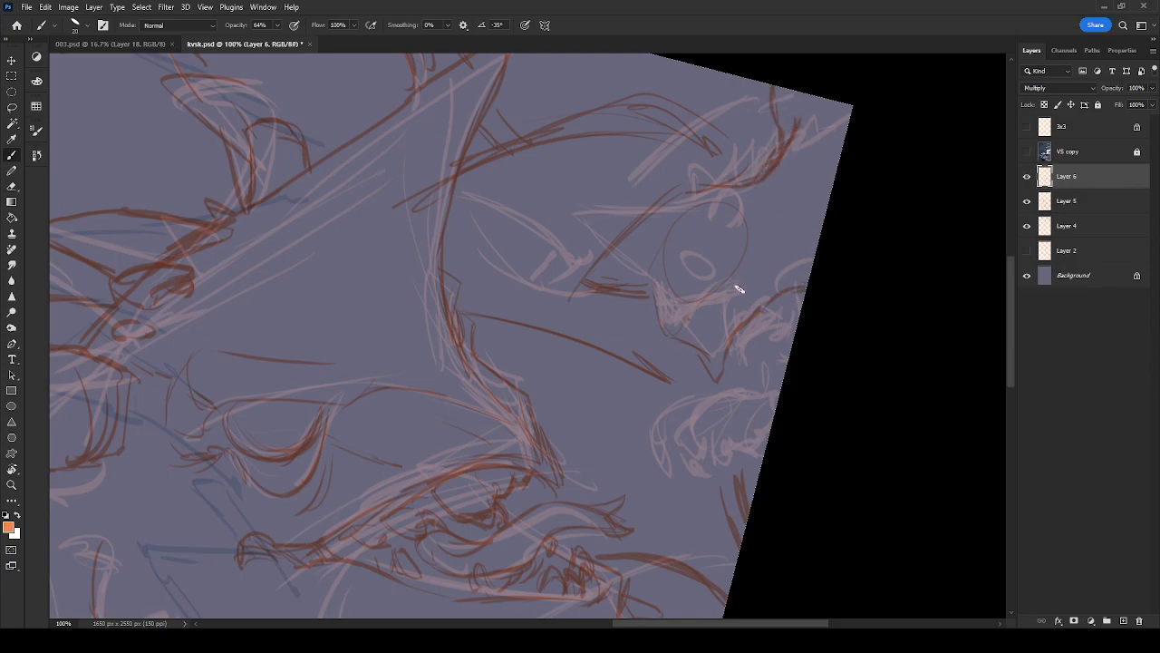
# Reinforce the small head's beak edge and sketch the clustered knuckles of the fist below its beak
pyautogui.moveTo(647, 295); pyautogui.dragTo(663, 329)
pyautogui.moveTo(778, 373)
pyautogui.mouseDown()
pyautogui.moveTo(737, 416)
pyautogui.moveTo(748, 418)
pyautogui.moveTo(767, 363)
pyautogui.moveTo(789, 371)
pyautogui.moveTo(765, 424)
pyautogui.mouseUp()
pyautogui.moveTo(744, 380)
pyautogui.mouseDown()
pyautogui.moveTo(720, 407)
pyautogui.moveTo(742, 407)
pyautogui.moveTo(707, 408)
pyautogui.moveTo(724, 414)
pyautogui.moveTo(708, 411)
pyautogui.moveTo(723, 401)
pyautogui.moveTo(741, 429)
pyautogui.mouseUp()
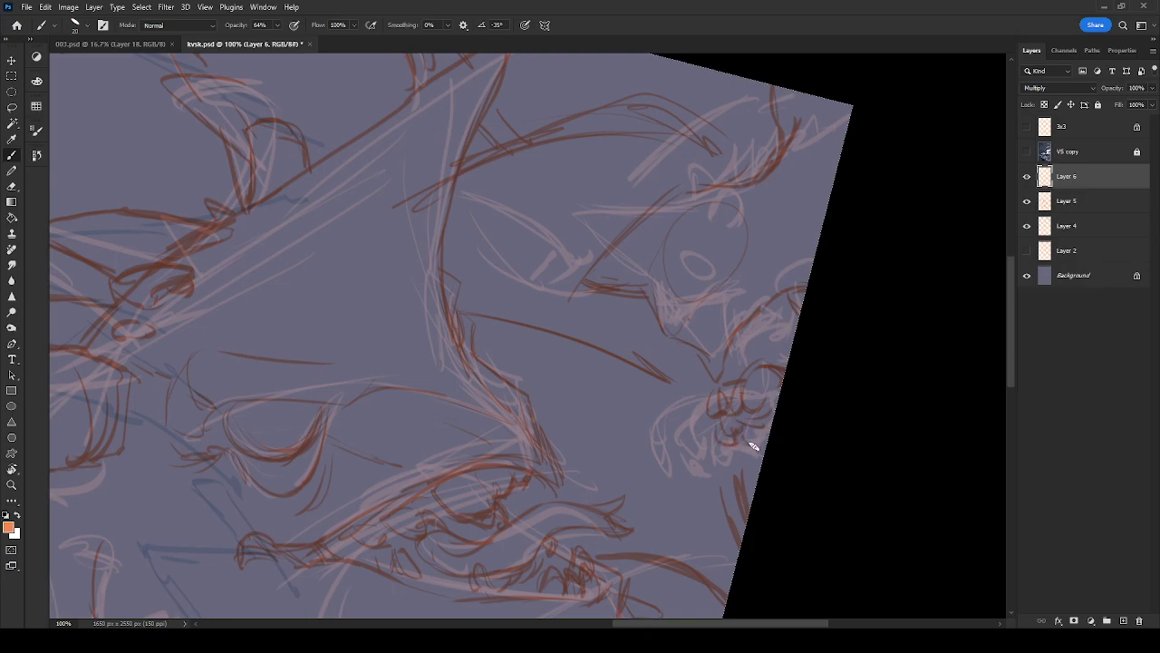
pyautogui.moveTo(766, 376)
pyautogui.mouseDown()
pyautogui.moveTo(752, 378)
pyautogui.moveTo(777, 359)
pyautogui.mouseUp()
# Draw the small head's round eye and lids, erase the old lower beak lines and redraw the open jaws
pyautogui.moveTo(855, 248); pyautogui.dragTo(850, 266)
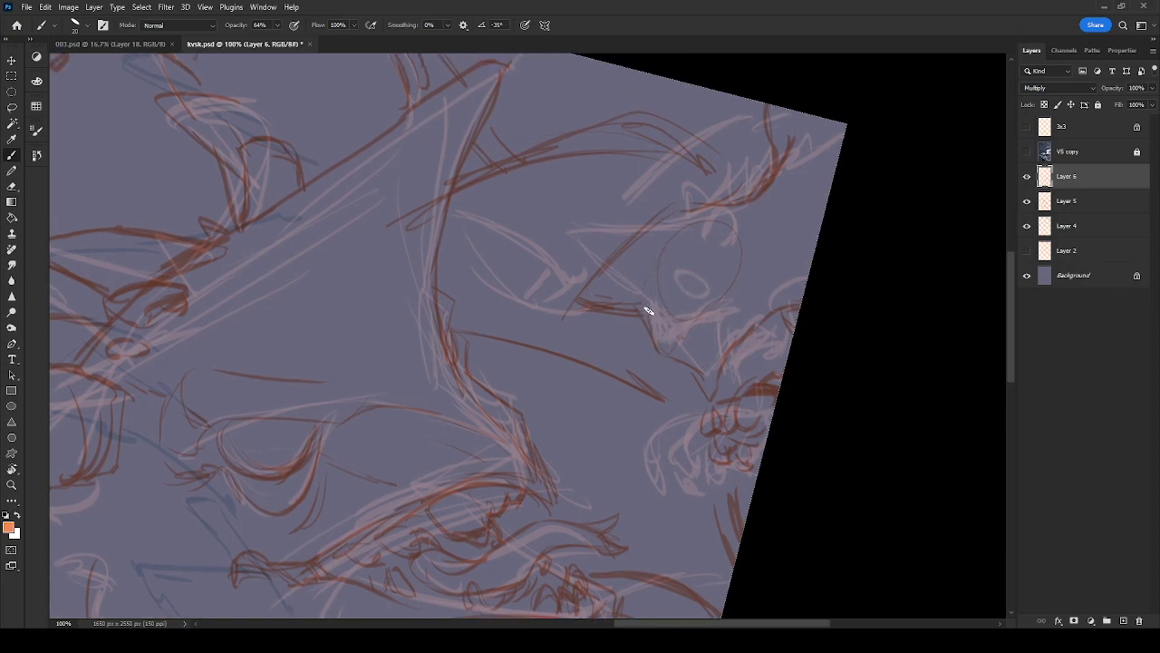
pyautogui.moveTo(700, 258)
pyautogui.mouseDown()
pyautogui.moveTo(704, 285)
pyautogui.moveTo(687, 292)
pyautogui.moveTo(699, 269)
pyautogui.moveTo(681, 291)
pyautogui.moveTo(701, 269)
pyautogui.moveTo(702, 290)
pyautogui.moveTo(681, 299)
pyautogui.moveTo(679, 266)
pyautogui.moveTo(669, 273)
pyautogui.moveTo(697, 266)
pyautogui.moveTo(662, 262)
pyautogui.moveTo(679, 246)
pyautogui.moveTo(663, 286)
pyautogui.moveTo(685, 261)
pyautogui.moveTo(658, 297)
pyautogui.mouseUp()
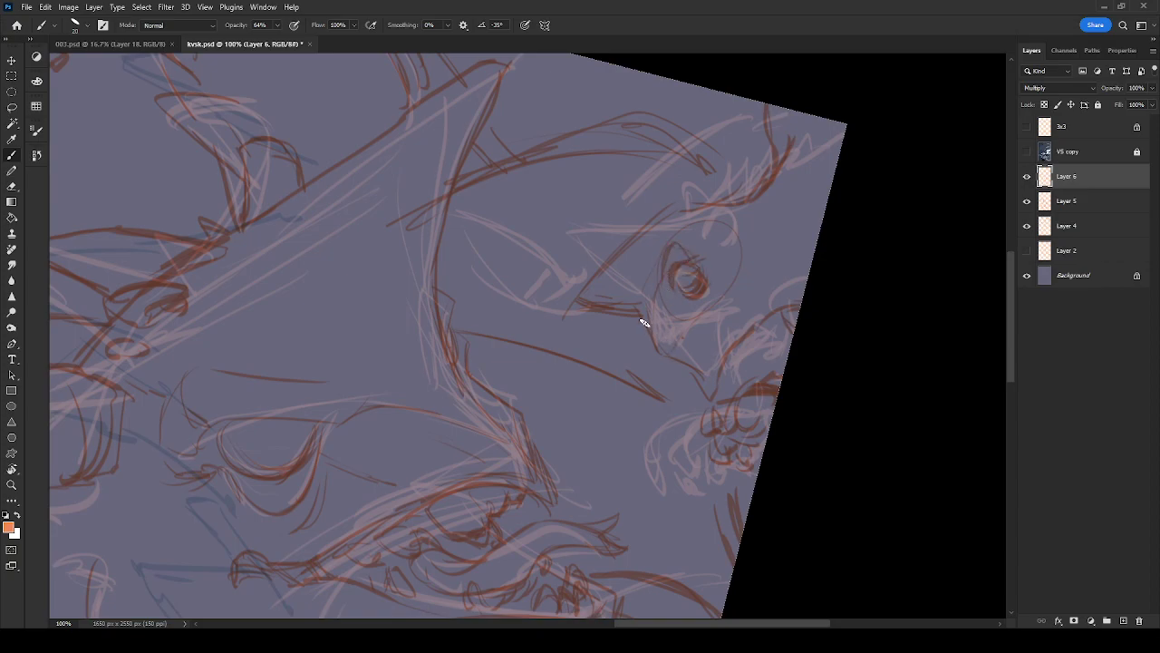
pyautogui.moveTo(662, 348); pyautogui.dragTo(725, 284)
pyautogui.press('e')
pyautogui.moveTo(707, 379)
pyautogui.mouseDown()
pyautogui.moveTo(759, 328)
pyautogui.moveTo(724, 368)
pyautogui.moveTo(677, 359)
pyautogui.moveTo(705, 390)
pyautogui.moveTo(719, 386)
pyautogui.moveTo(768, 304)
pyautogui.mouseUp()
pyautogui.press('b')
pyautogui.moveTo(679, 318); pyautogui.dragTo(713, 300)
pyautogui.moveTo(722, 364)
pyautogui.mouseDown()
pyautogui.moveTo(728, 323)
pyautogui.moveTo(721, 297)
pyautogui.moveTo(716, 342)
pyautogui.mouseUp()
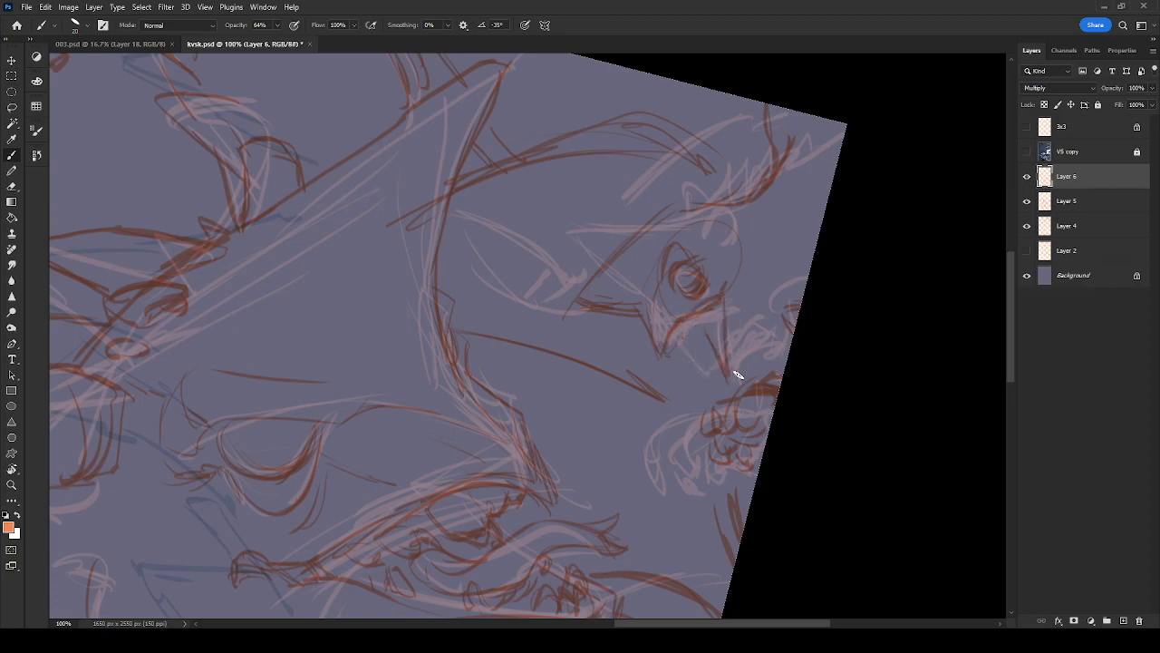
# Add the angled line behind the small head's eye, the spikes along its brow and the details inside its mouth
pyautogui.moveTo(745, 235)
pyautogui.mouseDown()
pyautogui.moveTo(746, 254)
pyautogui.moveTo(783, 283)
pyautogui.mouseUp()
pyautogui.moveTo(688, 194)
pyautogui.mouseDown()
pyautogui.moveTo(752, 188)
pyautogui.moveTo(739, 168)
pyautogui.mouseUp()
pyautogui.moveTo(739, 167)
pyautogui.mouseDown()
pyautogui.moveTo(746, 203)
pyautogui.moveTo(789, 246)
pyautogui.moveTo(883, 251)
pyautogui.moveTo(715, 427)
pyautogui.moveTo(736, 281)
pyautogui.moveTo(704, 274)
pyautogui.moveTo(725, 303)
pyautogui.mouseUp()
pyautogui.moveTo(644, 319); pyautogui.dragTo(653, 334)
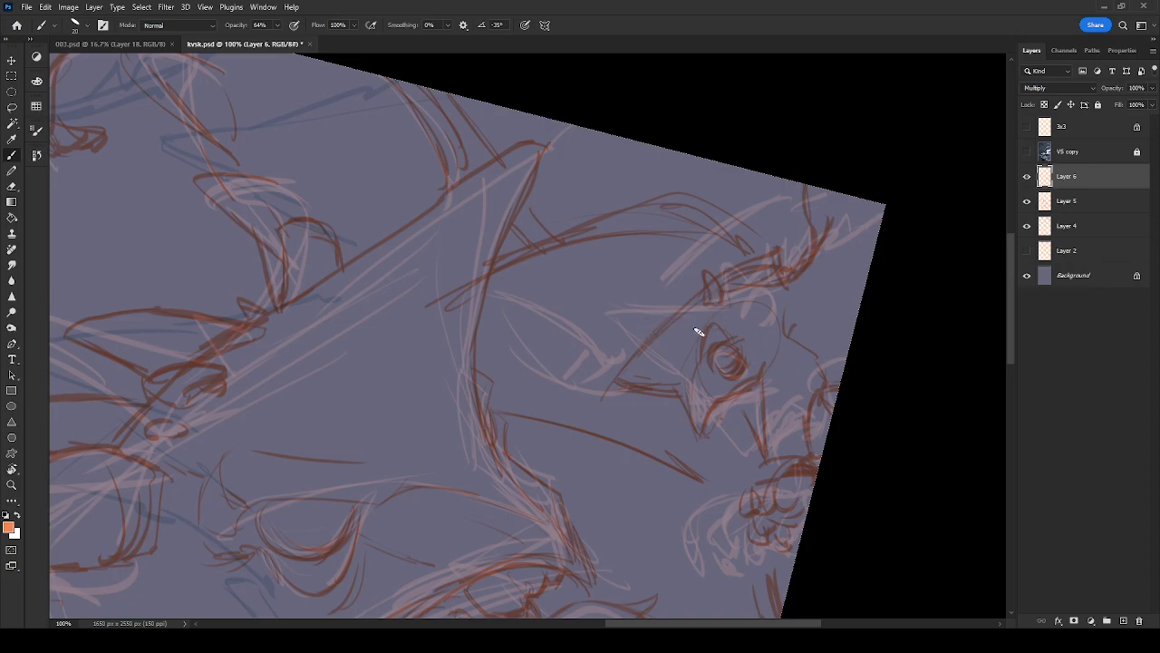
pyautogui.moveTo(675, 311)
pyautogui.mouseDown()
pyautogui.moveTo(678, 287)
pyautogui.moveTo(697, 322)
pyautogui.mouseUp()
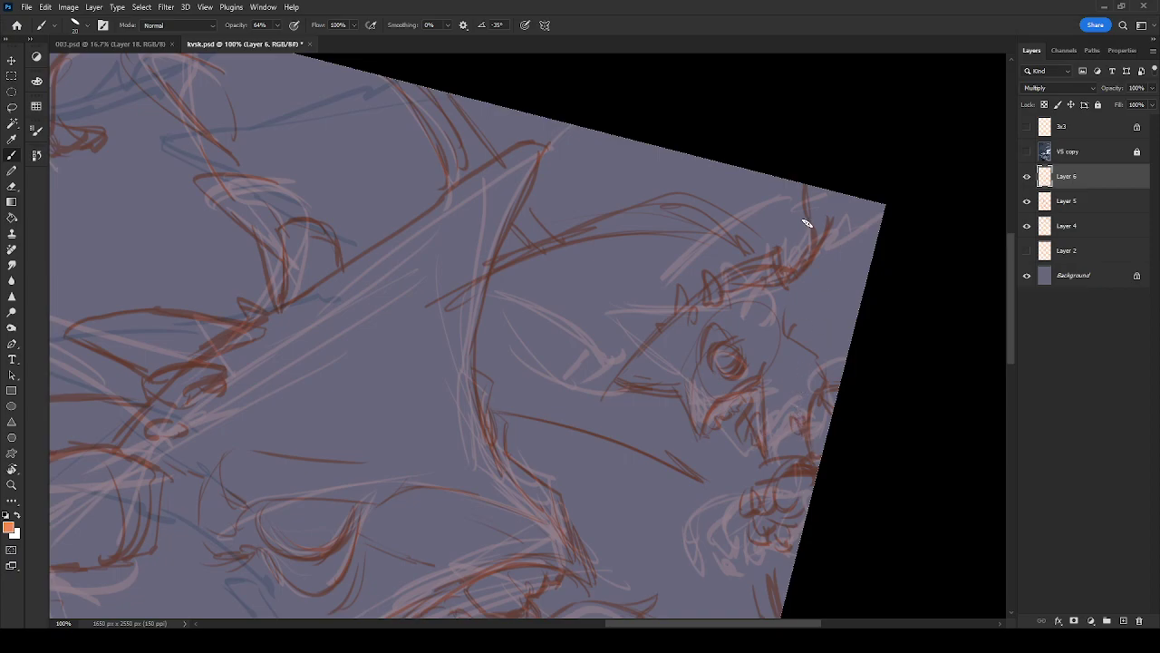
# Rotate the canvas and sketch the curved and hatched lines behind the small head at the page corner, touching up its jaw
pyautogui.press('r')
pyautogui.moveTo(796, 198); pyautogui.dragTo(813, 423)
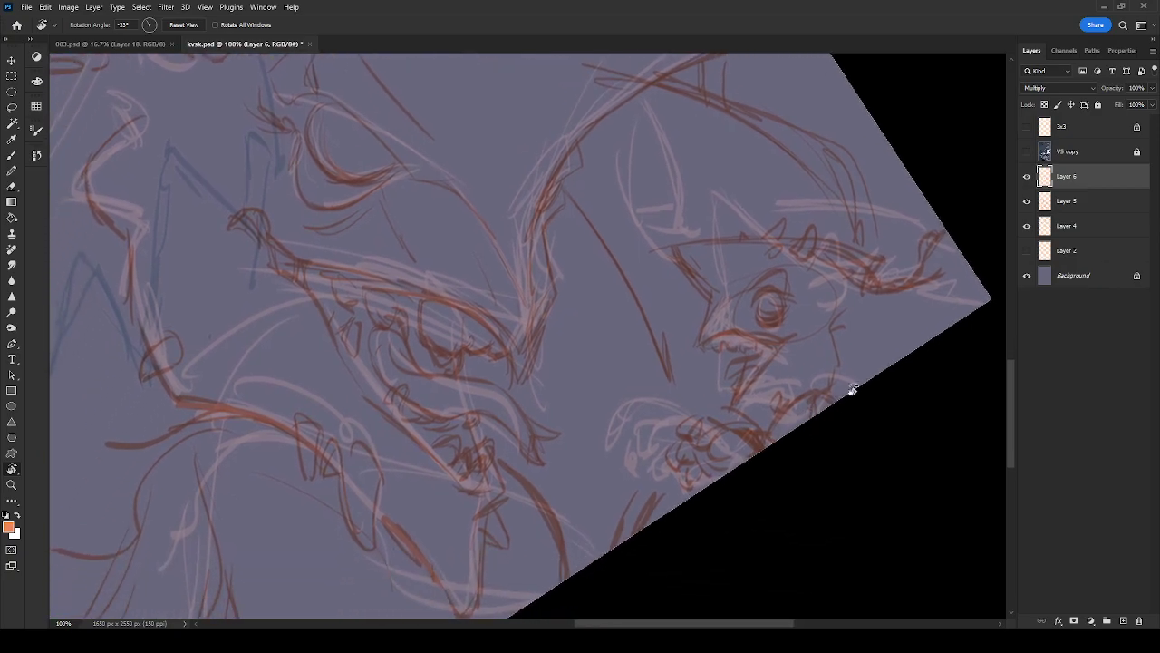
pyautogui.moveTo(903, 332); pyautogui.dragTo(882, 404)
pyautogui.press('b')
pyautogui.moveTo(918, 366)
pyautogui.mouseDown()
pyautogui.moveTo(902, 397)
pyautogui.moveTo(950, 364)
pyautogui.mouseUp()
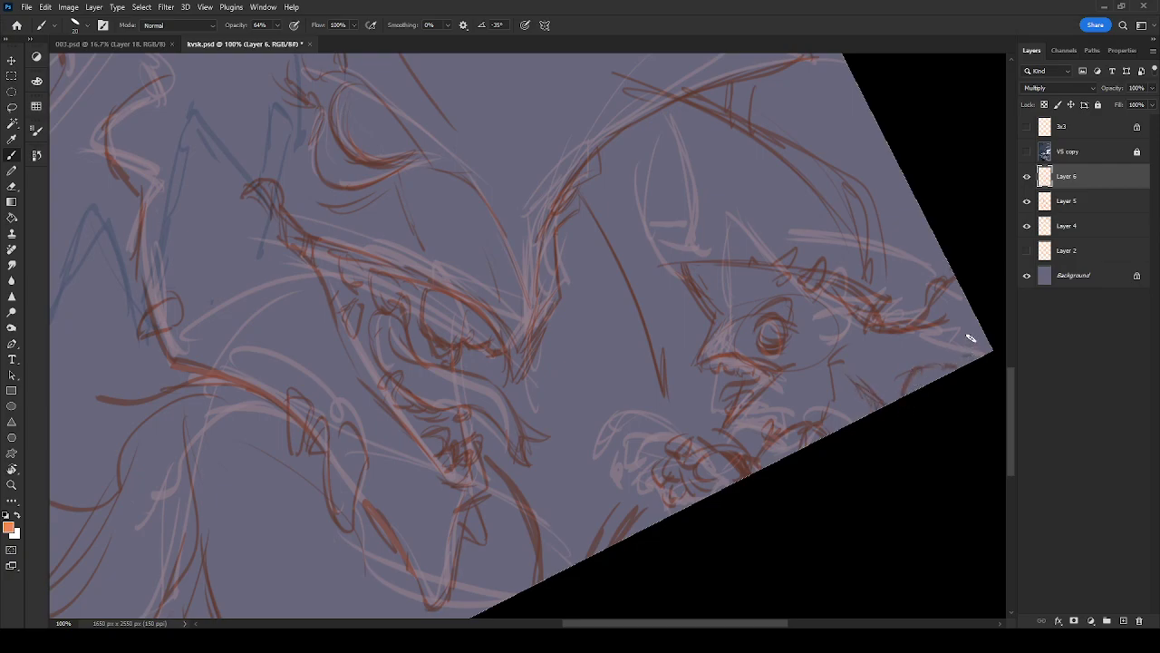
pyautogui.scroll(3, 842, 336)
pyautogui.moveTo(735, 430)
pyautogui.mouseDown()
pyautogui.moveTo(766, 392)
pyautogui.moveTo(739, 422)
pyautogui.mouseUp()
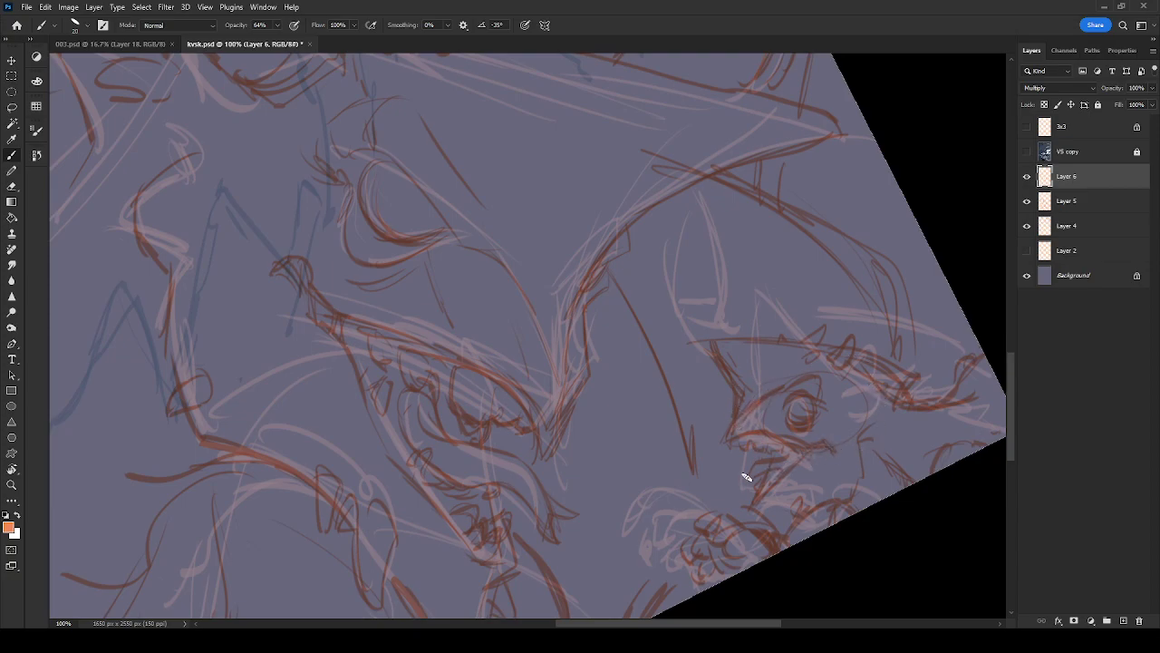
# Examine the faint blue figures in the upper page and the large head's linework at 200% zoom
pyautogui.moveTo(730, 440)
pyautogui.mouseDown()
pyautogui.moveTo(855, 384)
pyautogui.moveTo(772, 537)
pyautogui.moveTo(803, 549)
pyautogui.moveTo(847, 339)
pyautogui.moveTo(800, 383)
pyautogui.moveTo(786, 205)
pyautogui.moveTo(759, 251)
pyautogui.moveTo(653, 302)
pyautogui.moveTo(902, 332)
pyautogui.moveTo(683, 459)
pyautogui.moveTo(834, 329)
pyautogui.moveTo(777, 419)
pyautogui.moveTo(804, 458)
pyautogui.moveTo(886, 300)
pyautogui.mouseUp()
pyautogui.press('r')
pyautogui.press('b')
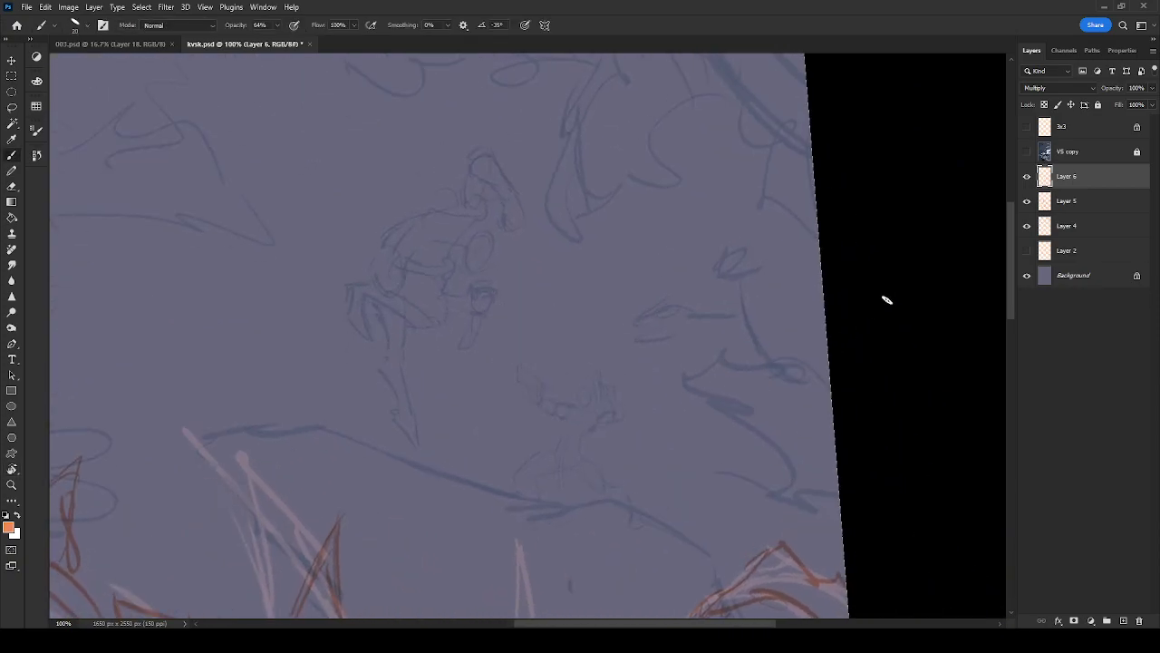
pyautogui.hotkey('ctrl', '+')
pyautogui.moveTo(705, 309); pyautogui.dragTo(777, 411)
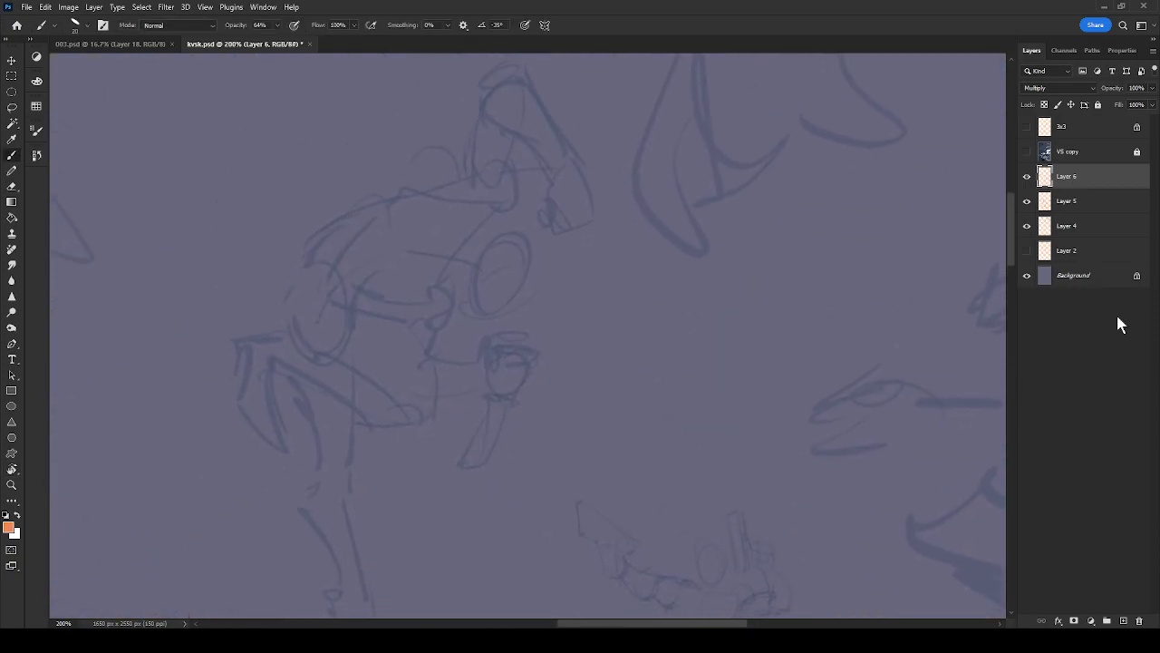
pyautogui.moveTo(849, 399)
pyautogui.mouseDown()
pyautogui.moveTo(829, 371)
pyautogui.moveTo(883, 61)
pyautogui.mouseUp()
pyautogui.moveTo(656, 509); pyautogui.dragTo(863, 169)
pyautogui.moveTo(692, 472)
pyautogui.mouseDown()
pyautogui.moveTo(777, 422)
pyautogui.moveTo(735, 445)
pyautogui.moveTo(743, 238)
pyautogui.mouseUp()
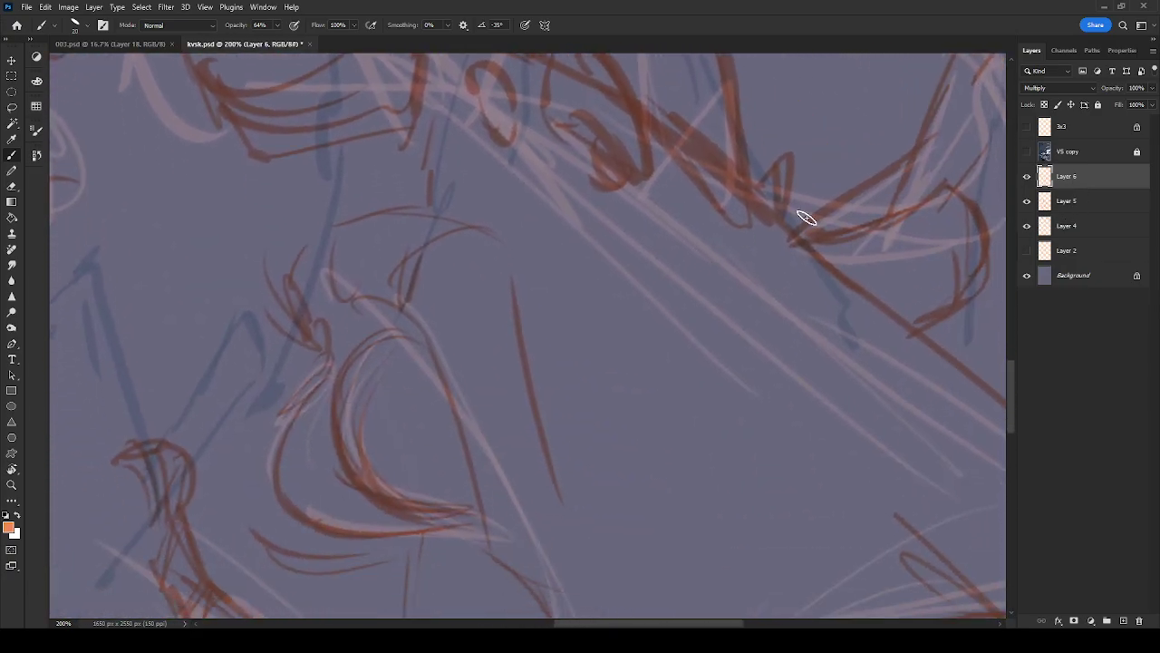
# Hide Layer 5 and Layer 4, leaving the Layer 6 drawing over the background
pyautogui.hotkey('ctrl', '-')
pyautogui.hotkey('ctrl', '-')
pyautogui.hotkey('ctrl', '-')
pyautogui.click(1028, 202)
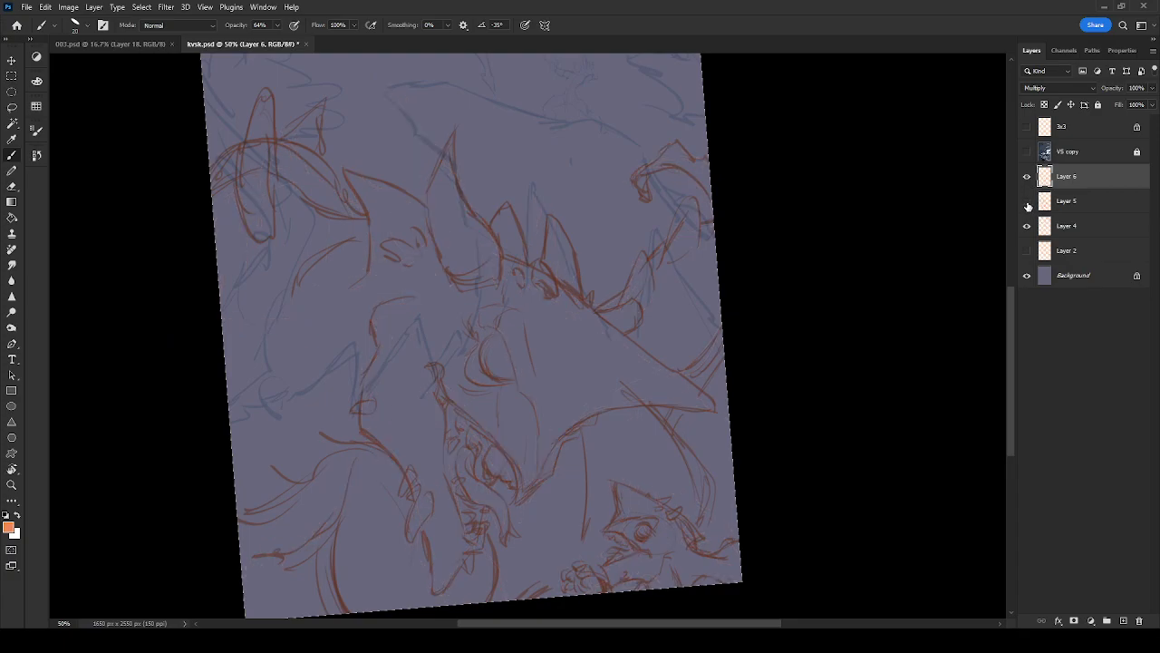
pyautogui.click(1027, 227)
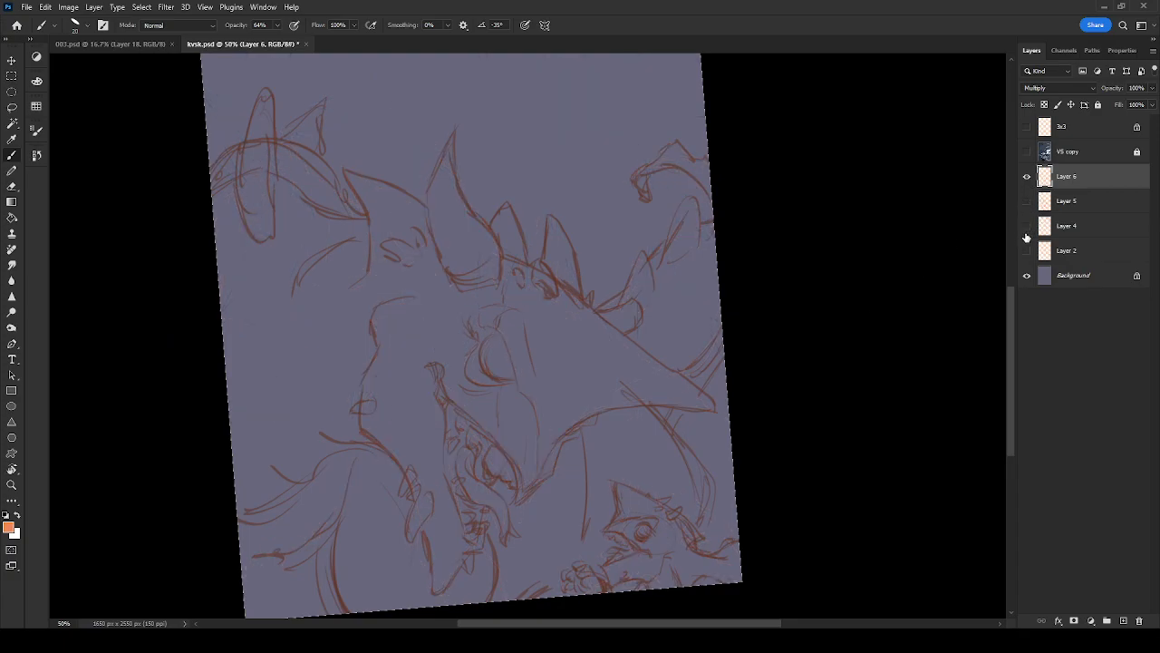
pyautogui.moveTo(861, 352); pyautogui.dragTo(906, 326)
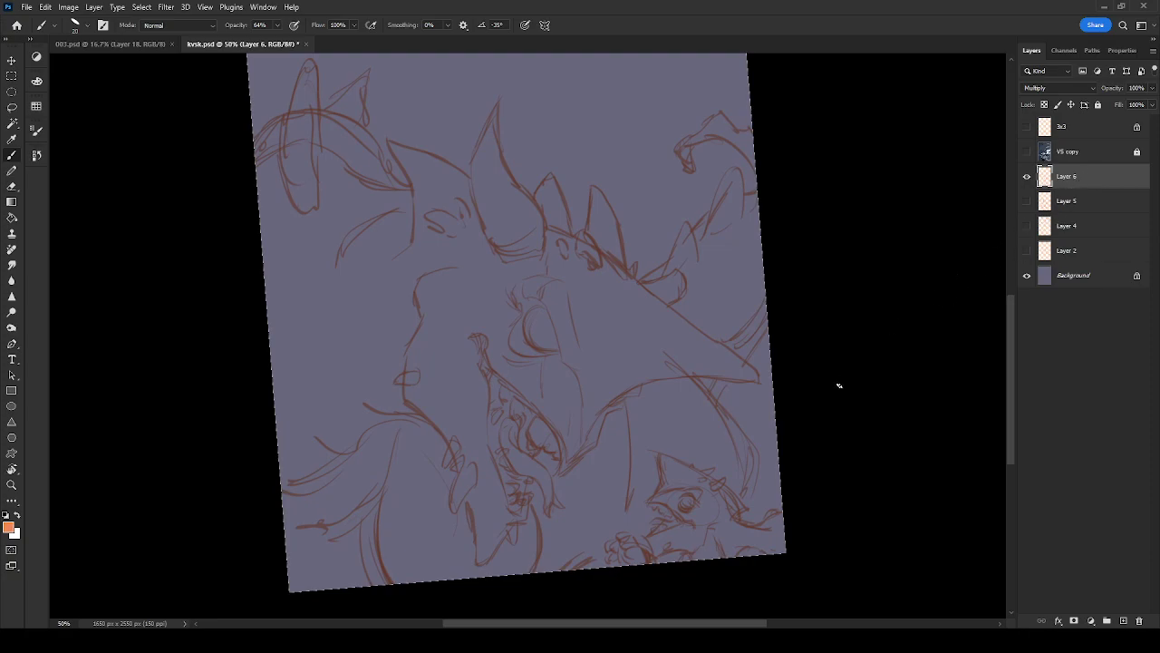
pyautogui.moveTo(755, 291); pyautogui.dragTo(546, 218)
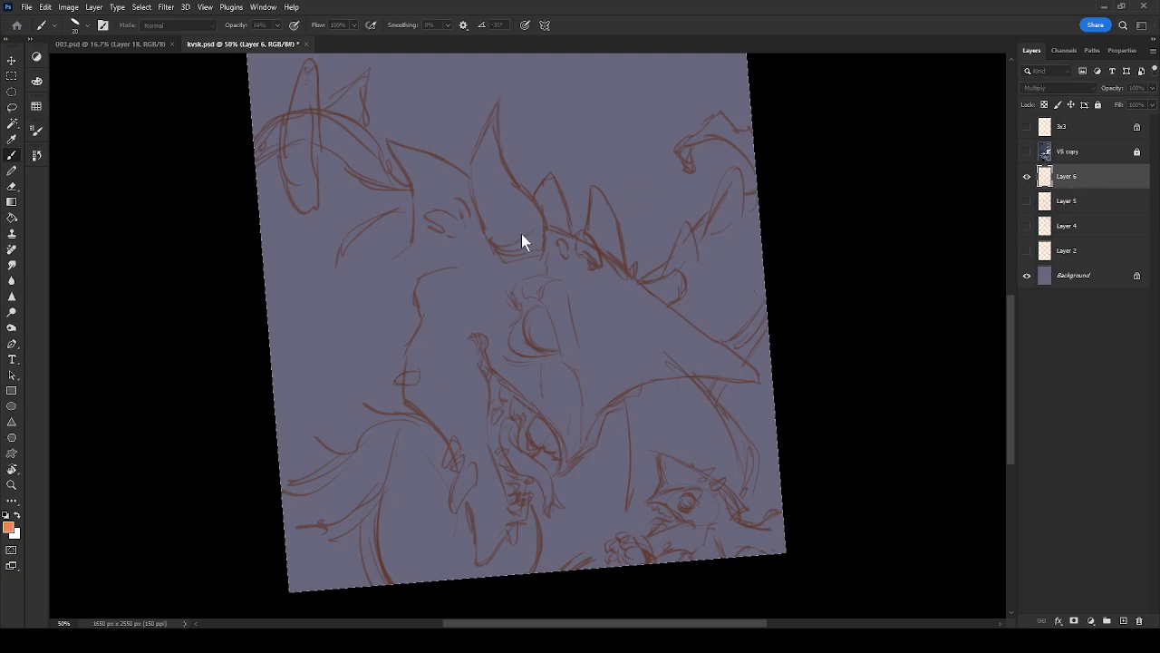
# Create a new layer above Layer 6 and change the foreground colour to dark navy for inking
pyautogui.hotkey('ctrl', 'shift', 'alt', 'n')
pyautogui.press('x')
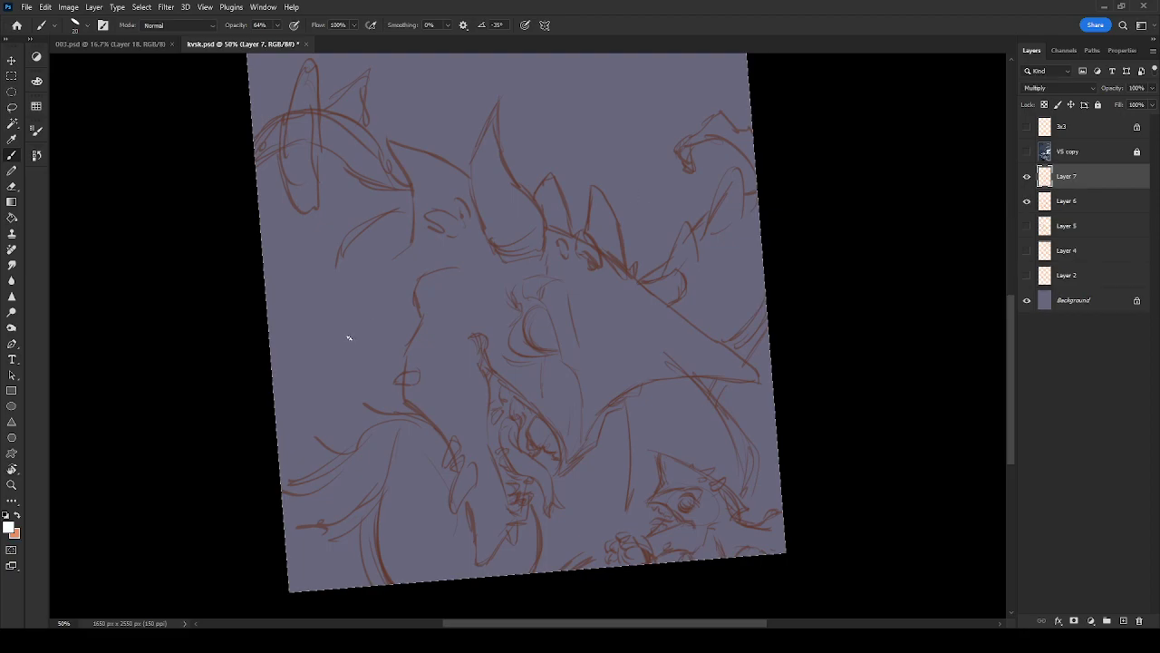
pyautogui.click(73, 180)
# Frame the small head at 300% zoom on a rotated canvas, set the brush opacity to 87% and reduce the brush size
pyautogui.moveTo(607, 412); pyautogui.dragTo(682, 435)
pyautogui.hotkey('ctrl', '+')
pyautogui.hotkey('ctrl', '+')
pyautogui.hotkey('ctrl', '+')
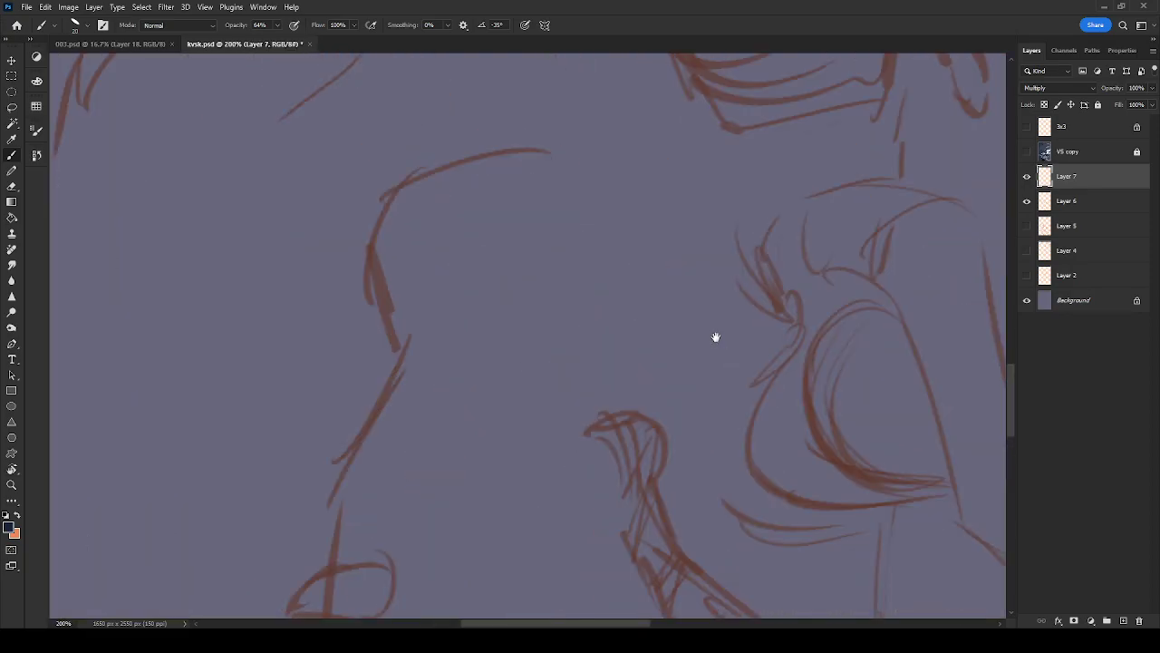
pyautogui.moveTo(715, 335); pyautogui.dragTo(510, 121)
pyautogui.moveTo(756, 415)
pyautogui.mouseDown()
pyautogui.moveTo(699, 332)
pyautogui.moveTo(442, 183)
pyautogui.mouseUp()
pyautogui.press('r')
pyautogui.moveTo(665, 346)
pyautogui.mouseDown()
pyautogui.moveTo(588, 365)
pyautogui.moveTo(777, 407)
pyautogui.moveTo(715, 433)
pyautogui.mouseUp()
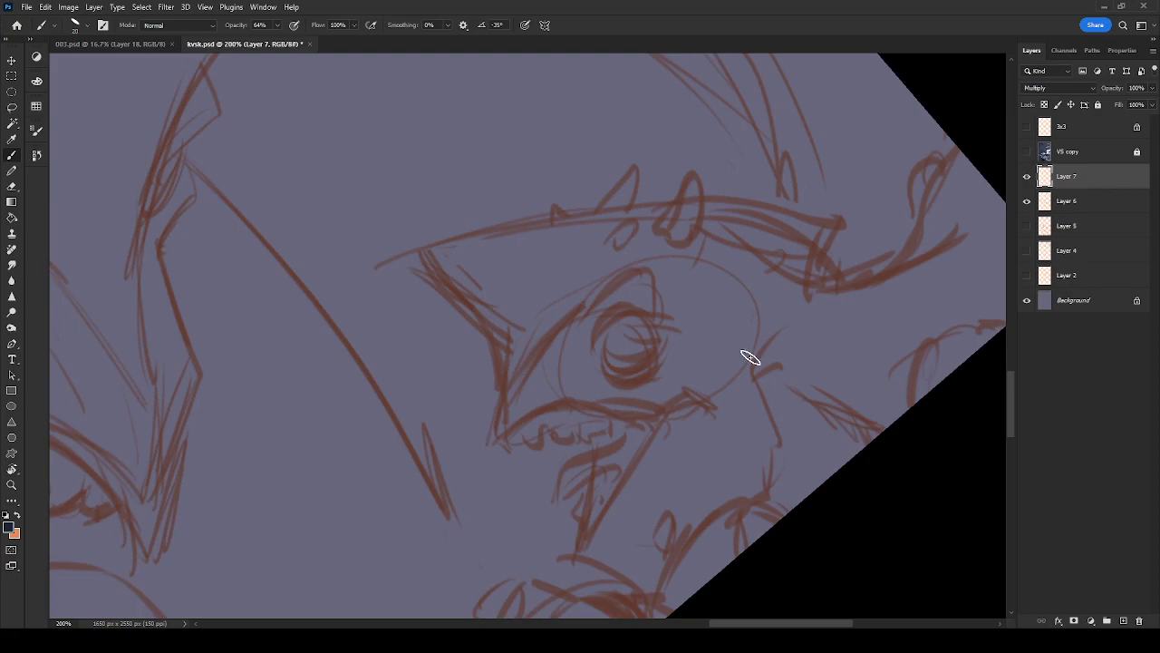
pyautogui.scroll(-3, 676, 362)
pyautogui.hotkey('ctrl', '+')
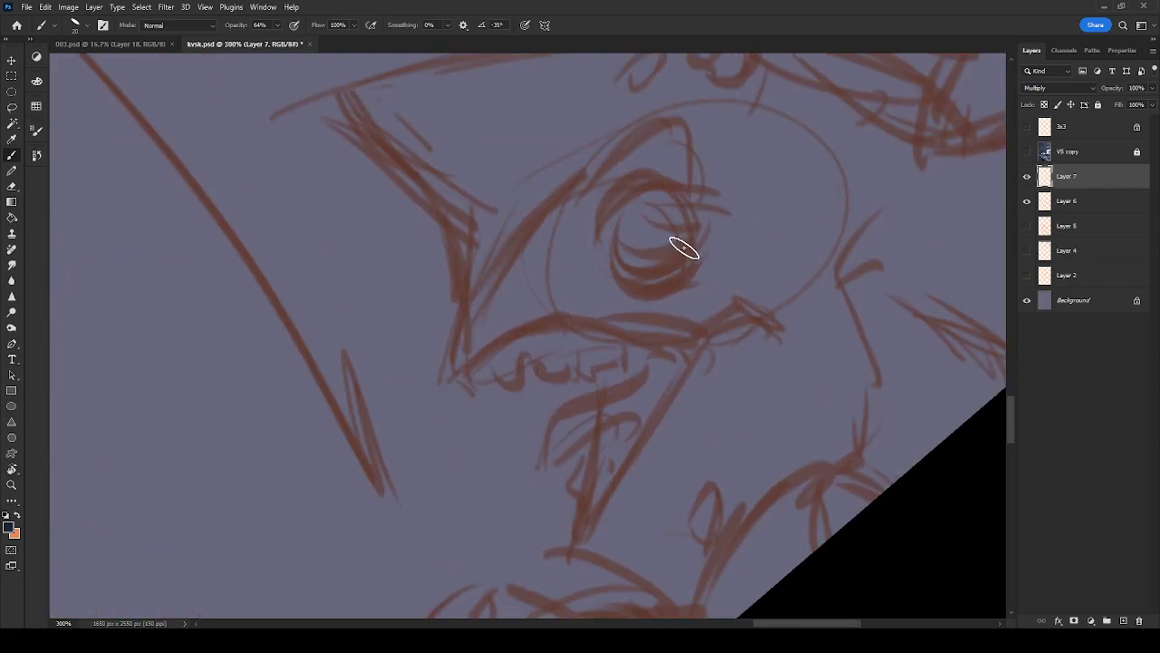
pyautogui.click(277, 26)
pyautogui.click(292, 44)
pyautogui.press('[')
# Ink the small head's eye with its inner and outer lower rims and the peaked upper lid, undoing stray strokes
pyautogui.moveTo(595, 223)
pyautogui.mouseDown()
pyautogui.moveTo(663, 175)
pyautogui.moveTo(648, 175)
pyautogui.mouseUp()
pyautogui.moveTo(616, 221); pyautogui.dragTo(691, 240)
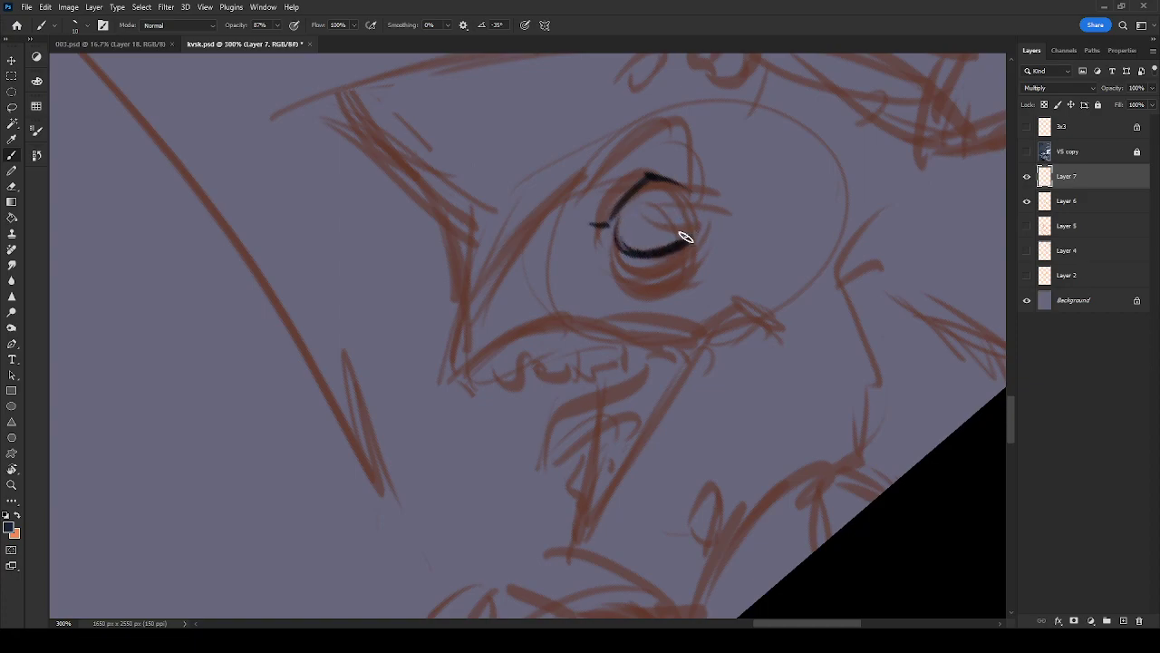
pyautogui.moveTo(622, 248)
pyautogui.mouseDown()
pyautogui.moveTo(688, 260)
pyautogui.moveTo(714, 233)
pyautogui.moveTo(719, 246)
pyautogui.mouseUp()
pyautogui.moveTo(582, 184)
pyautogui.mouseDown()
pyautogui.moveTo(685, 117)
pyautogui.moveTo(713, 177)
pyautogui.mouseUp()
pyautogui.hotkey('ctrl', 'z')
pyautogui.moveTo(678, 122)
pyautogui.mouseDown()
pyautogui.moveTo(736, 238)
pyautogui.moveTo(670, 115)
pyautogui.mouseUp()
pyautogui.hotkey('ctrl', 'z')
pyautogui.hotkey('ctrl', 'z')
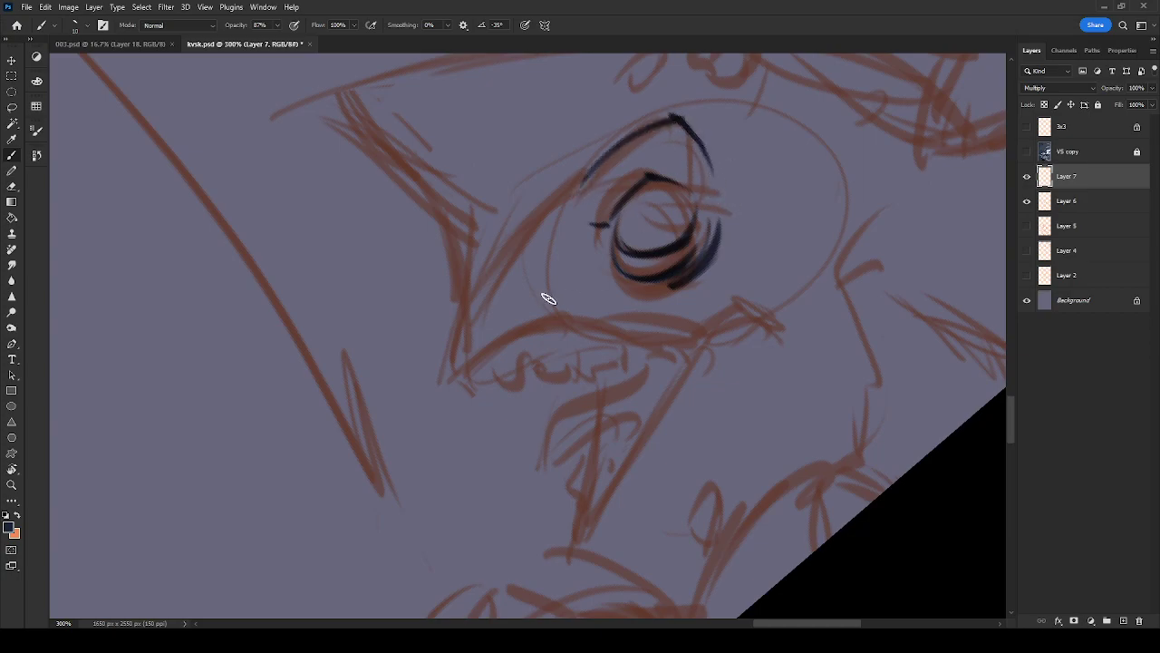
# Ink the small head's upper beak edge, the curved mouth line with its hooked corner and the thick-tipped lower jaw
pyautogui.moveTo(424, 201)
pyautogui.mouseDown()
pyautogui.moveTo(473, 381)
pyautogui.moveTo(494, 353)
pyautogui.moveTo(562, 319)
pyautogui.moveTo(620, 336)
pyautogui.moveTo(720, 332)
pyautogui.mouseUp()
pyautogui.moveTo(703, 377); pyautogui.dragTo(708, 301)
pyautogui.moveTo(749, 225); pyautogui.dragTo(704, 277)
pyautogui.moveTo(660, 365)
pyautogui.mouseDown()
pyautogui.moveTo(594, 455)
pyautogui.moveTo(713, 277)
pyautogui.mouseUp()
pyautogui.moveTo(590, 458); pyautogui.dragTo(578, 468)
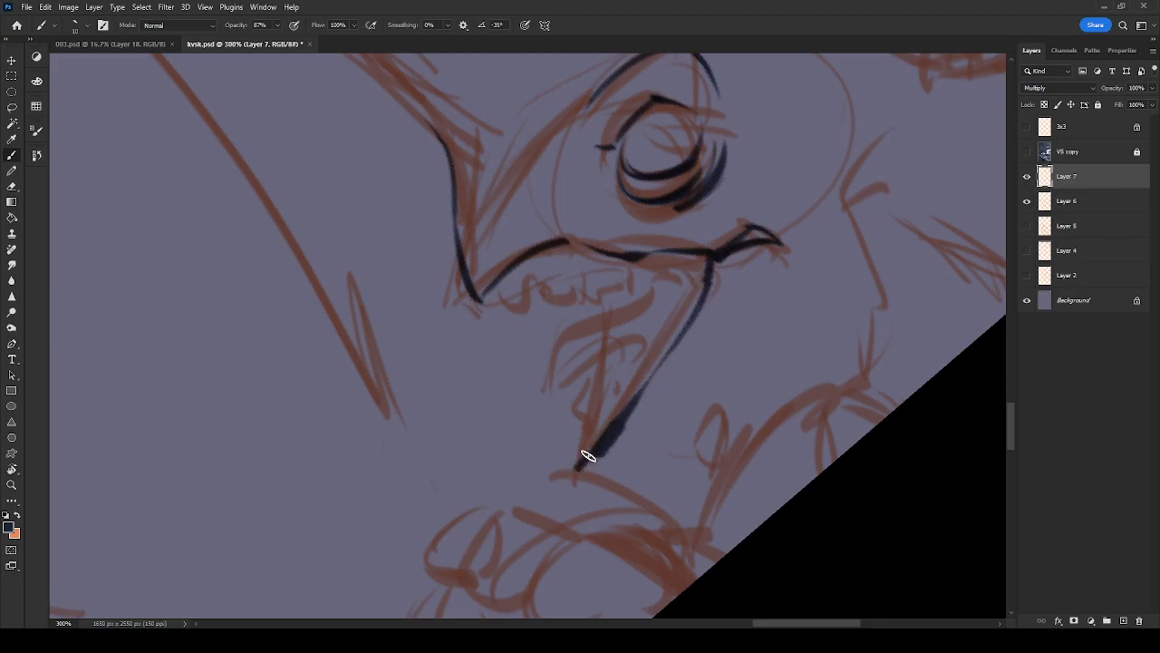
# Ink the pointed tongue protruding from the small head's mouth and the row of upper teeth
pyautogui.moveTo(589, 316)
pyautogui.mouseDown()
pyautogui.moveTo(510, 411)
pyautogui.moveTo(555, 398)
pyautogui.moveTo(542, 380)
pyautogui.moveTo(551, 341)
pyautogui.moveTo(654, 289)
pyautogui.mouseUp()
pyautogui.hotkey('ctrl', 'z')
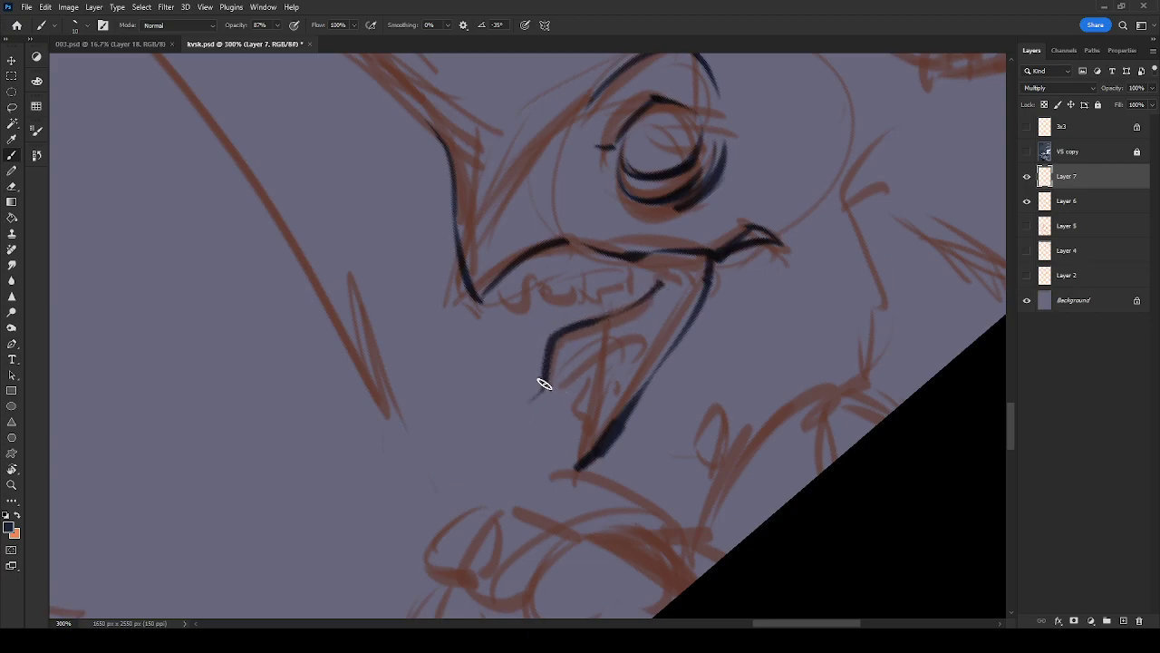
pyautogui.moveTo(529, 404)
pyautogui.mouseDown()
pyautogui.moveTo(606, 349)
pyautogui.moveTo(647, 339)
pyautogui.mouseUp()
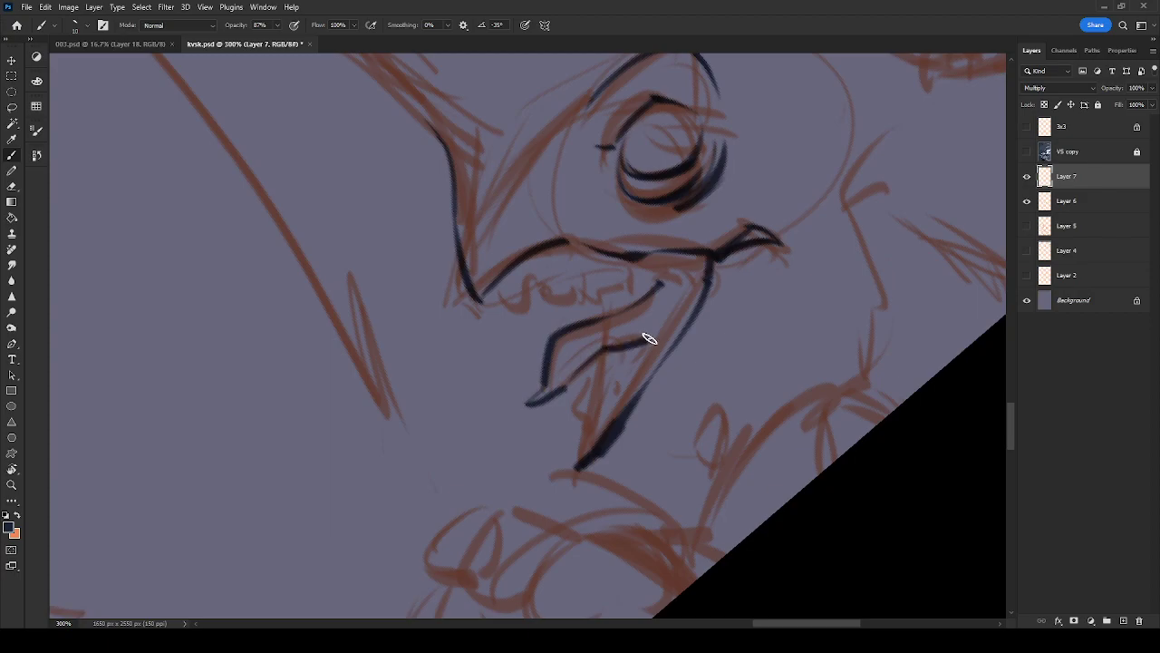
pyautogui.moveTo(509, 308)
pyautogui.mouseDown()
pyautogui.moveTo(531, 277)
pyautogui.moveTo(578, 301)
pyautogui.moveTo(588, 282)
pyautogui.moveTo(634, 282)
pyautogui.moveTo(670, 262)
pyautogui.mouseUp()
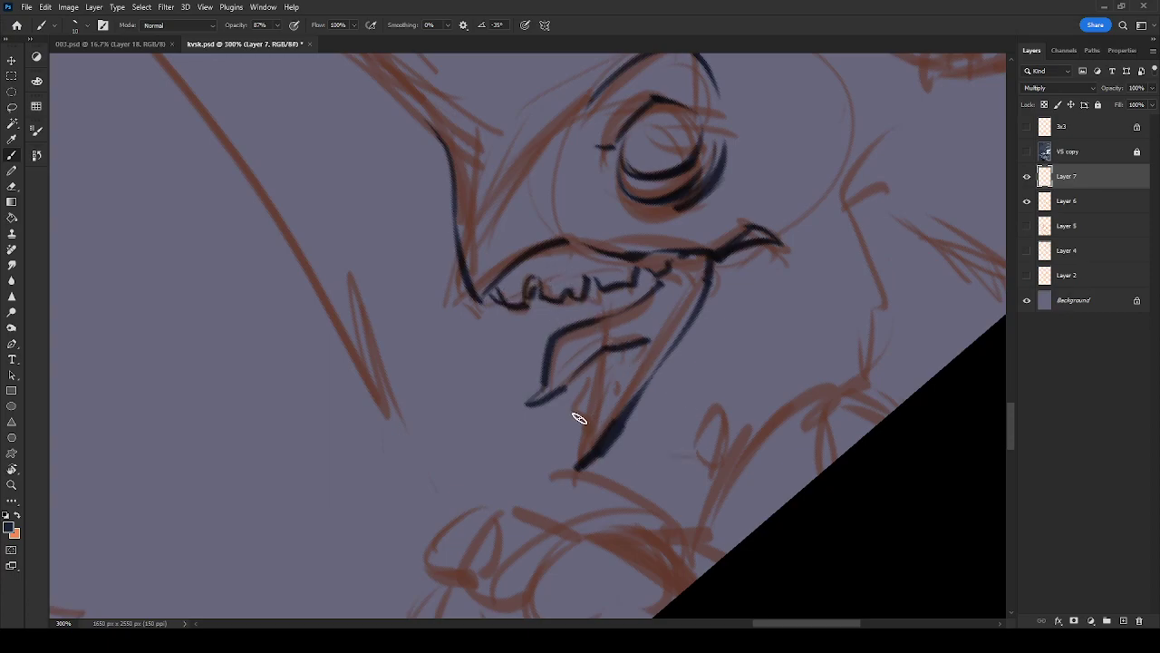
# Ink the lower teeth along the small head's jaw and add dark folds and shading inside the mouth
pyautogui.moveTo(575, 402)
pyautogui.mouseDown()
pyautogui.moveTo(586, 443)
pyautogui.moveTo(576, 426)
pyautogui.moveTo(597, 420)
pyautogui.moveTo(597, 433)
pyautogui.moveTo(588, 418)
pyautogui.moveTo(610, 415)
pyautogui.moveTo(628, 391)
pyautogui.moveTo(616, 413)
pyautogui.moveTo(626, 372)
pyautogui.moveTo(638, 384)
pyautogui.moveTo(616, 386)
pyautogui.moveTo(671, 323)
pyautogui.moveTo(681, 327)
pyautogui.moveTo(657, 352)
pyautogui.moveTo(672, 304)
pyautogui.moveTo(711, 277)
pyautogui.mouseUp()
pyautogui.moveTo(645, 376)
pyautogui.mouseDown()
pyautogui.moveTo(614, 412)
pyautogui.moveTo(593, 378)
pyautogui.moveTo(681, 286)
pyautogui.moveTo(655, 342)
pyautogui.moveTo(593, 365)
pyautogui.moveTo(603, 363)
pyautogui.moveTo(593, 393)
pyautogui.moveTo(604, 342)
pyautogui.mouseUp()
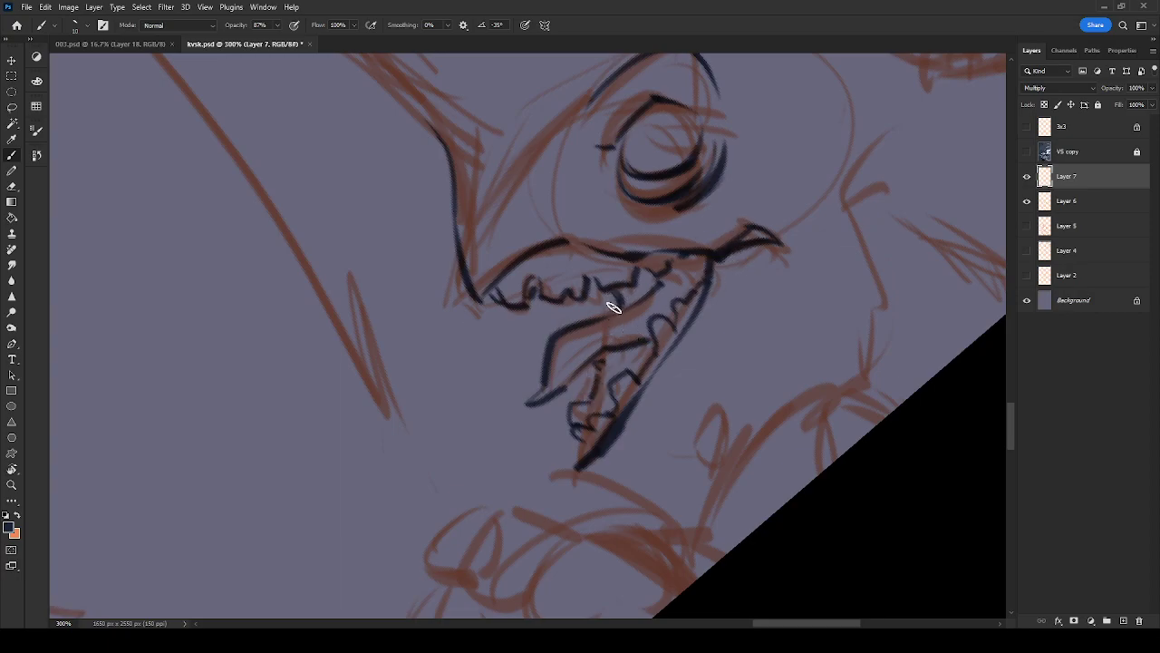
pyautogui.moveTo(617, 303); pyautogui.dragTo(605, 313)
pyautogui.moveTo(666, 286)
pyautogui.mouseDown()
pyautogui.moveTo(691, 276)
pyautogui.moveTo(673, 266)
pyautogui.moveTo(683, 251)
pyautogui.moveTo(709, 252)
pyautogui.mouseUp()
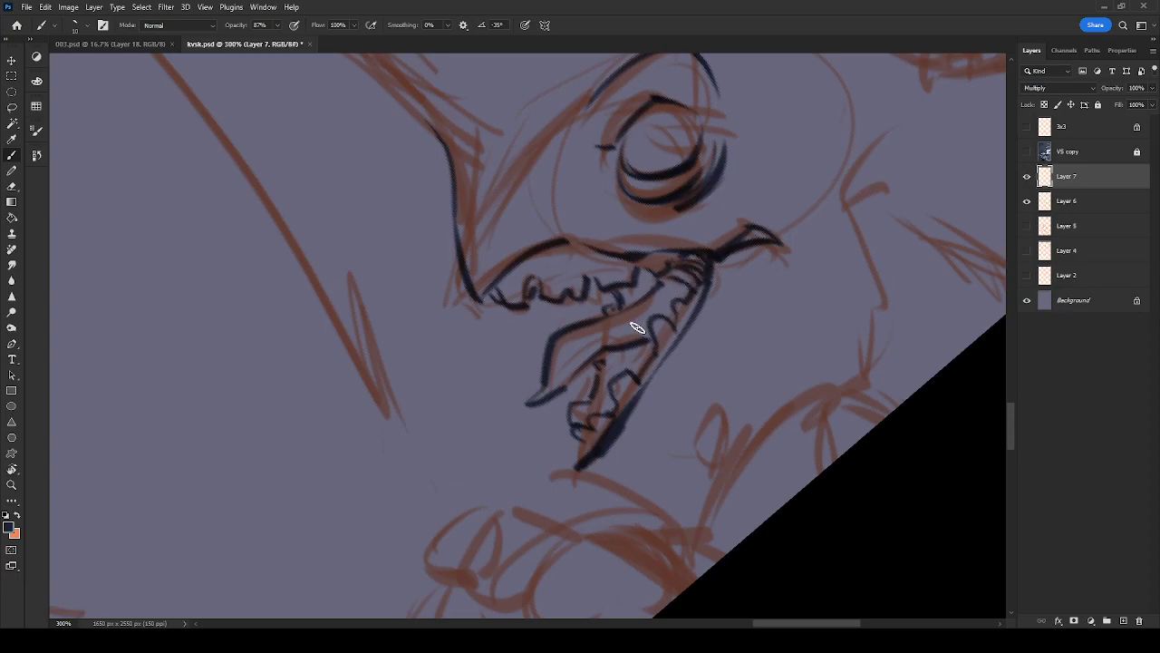
pyautogui.moveTo(631, 299); pyautogui.dragTo(652, 273)
pyautogui.moveTo(640, 353)
pyautogui.mouseDown()
pyautogui.moveTo(590, 409)
pyautogui.moveTo(620, 406)
pyautogui.mouseUp()
pyautogui.moveTo(574, 438); pyautogui.dragTo(590, 462)
# Ink the throat frill's edge from the lower jaw tip down to its point and back along the underside, adding an oval spot above it
pyautogui.moveTo(660, 434); pyautogui.dragTo(605, 323)
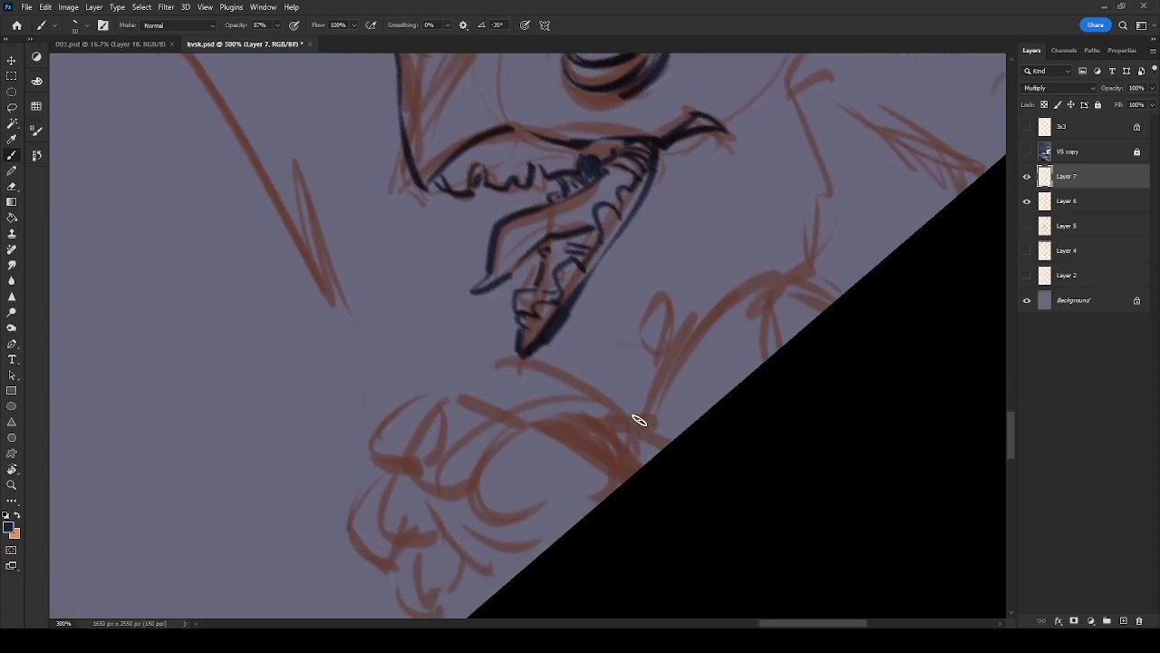
pyautogui.moveTo(603, 391); pyautogui.dragTo(518, 348)
pyautogui.moveTo(613, 401)
pyautogui.mouseDown()
pyautogui.moveTo(639, 443)
pyautogui.moveTo(675, 364)
pyautogui.mouseUp()
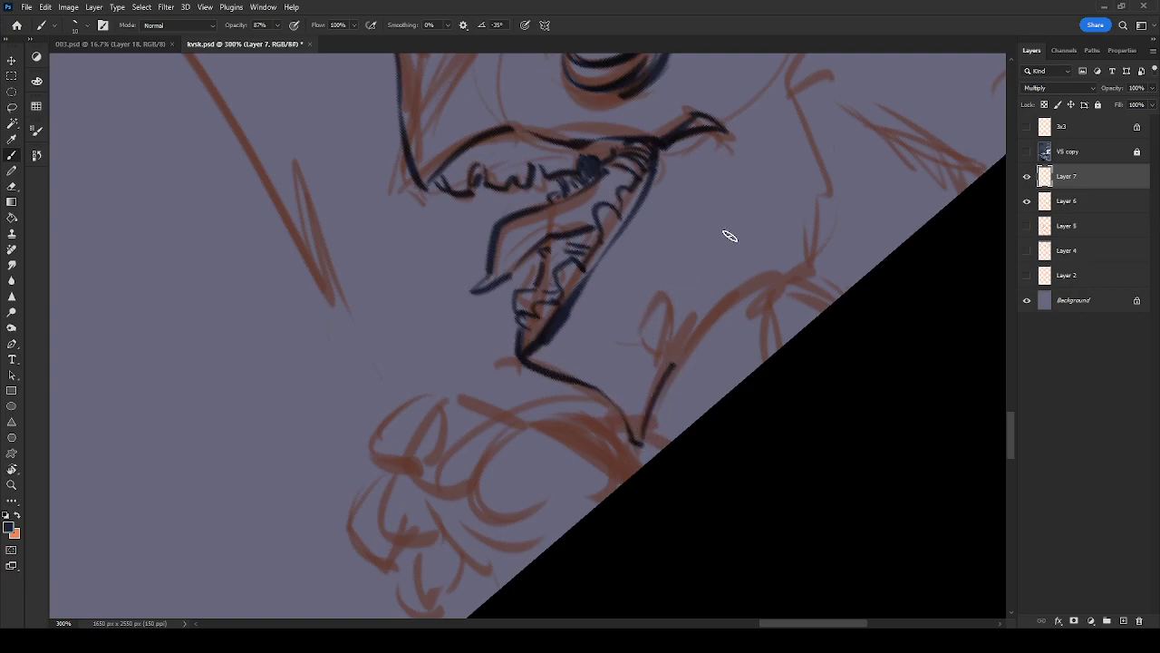
pyautogui.moveTo(649, 305)
pyautogui.mouseDown()
pyautogui.moveTo(653, 357)
pyautogui.moveTo(672, 318)
pyautogui.moveTo(663, 306)
pyautogui.moveTo(673, 332)
pyautogui.mouseUp()
pyautogui.moveTo(666, 375)
pyautogui.mouseDown()
pyautogui.moveTo(696, 330)
pyautogui.moveTo(767, 285)
pyautogui.moveTo(784, 301)
pyautogui.moveTo(738, 350)
pyautogui.mouseUp()
pyautogui.moveTo(589, 485)
pyautogui.mouseDown()
pyautogui.moveTo(608, 441)
pyautogui.moveTo(573, 525)
pyautogui.moveTo(531, 472)
pyautogui.moveTo(563, 525)
pyautogui.moveTo(661, 384)
pyautogui.moveTo(627, 420)
pyautogui.moveTo(695, 369)
pyautogui.mouseUp()
# Ink the rear edge of the throat frill up to the cheek, ending in a short flared stroke
pyautogui.moveTo(732, 161)
pyautogui.mouseDown()
pyautogui.moveTo(714, 263)
pyautogui.moveTo(664, 296)
pyautogui.moveTo(710, 403)
pyautogui.moveTo(683, 520)
pyautogui.moveTo(707, 400)
pyautogui.moveTo(698, 483)
pyautogui.mouseUp()
pyautogui.moveTo(706, 409); pyautogui.dragTo(697, 484)
pyautogui.moveTo(641, 400)
pyautogui.mouseDown()
pyautogui.moveTo(779, 396)
pyautogui.moveTo(757, 445)
pyautogui.mouseUp()
pyautogui.moveTo(640, 326); pyautogui.dragTo(718, 416)
pyautogui.moveTo(453, 386)
pyautogui.mouseDown()
pyautogui.moveTo(378, 308)
pyautogui.moveTo(348, 254)
pyautogui.mouseUp()
# Fill the small head's eyeball in dark navy and add lashes and crease lines around the eyelids
pyautogui.moveTo(824, 416); pyautogui.dragTo(653, 379)
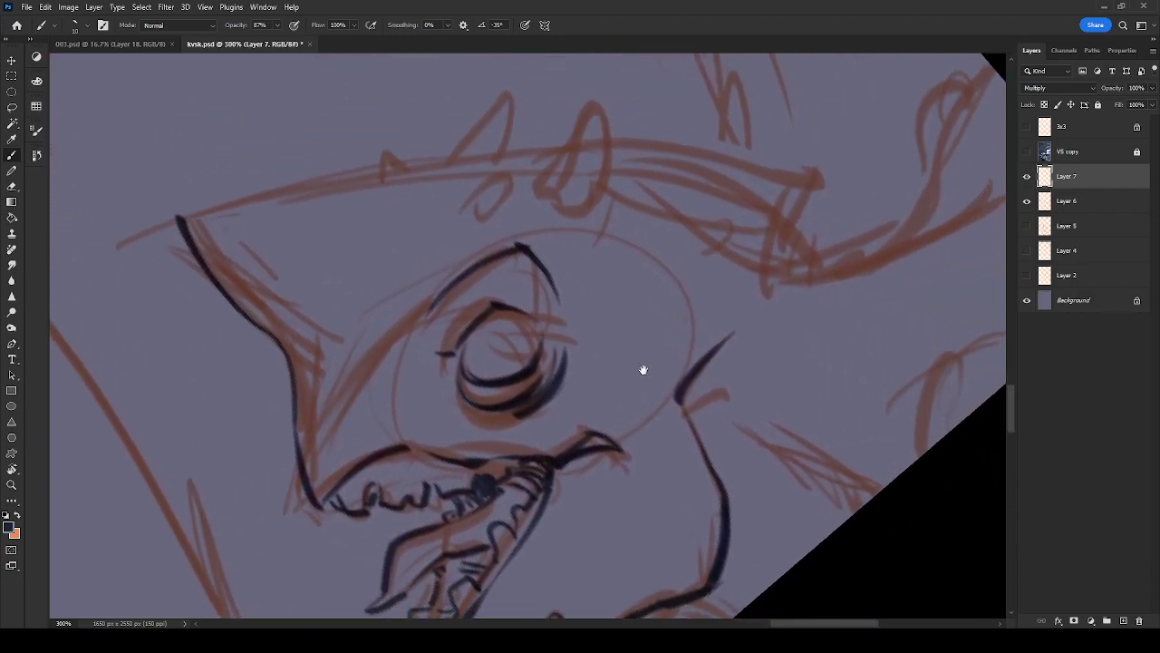
pyautogui.moveTo(524, 317)
pyautogui.mouseDown()
pyautogui.moveTo(484, 368)
pyautogui.moveTo(495, 309)
pyautogui.moveTo(501, 373)
pyautogui.moveTo(503, 311)
pyautogui.moveTo(494, 371)
pyautogui.moveTo(497, 310)
pyautogui.moveTo(520, 351)
pyautogui.moveTo(471, 348)
pyautogui.moveTo(498, 312)
pyautogui.moveTo(516, 322)
pyautogui.moveTo(519, 342)
pyautogui.moveTo(497, 351)
pyautogui.moveTo(488, 344)
pyautogui.moveTo(509, 318)
pyautogui.moveTo(524, 330)
pyautogui.moveTo(515, 352)
pyautogui.moveTo(513, 317)
pyautogui.moveTo(512, 364)
pyautogui.moveTo(514, 318)
pyautogui.moveTo(498, 348)
pyautogui.moveTo(517, 315)
pyautogui.moveTo(508, 364)
pyautogui.moveTo(484, 331)
pyautogui.mouseUp()
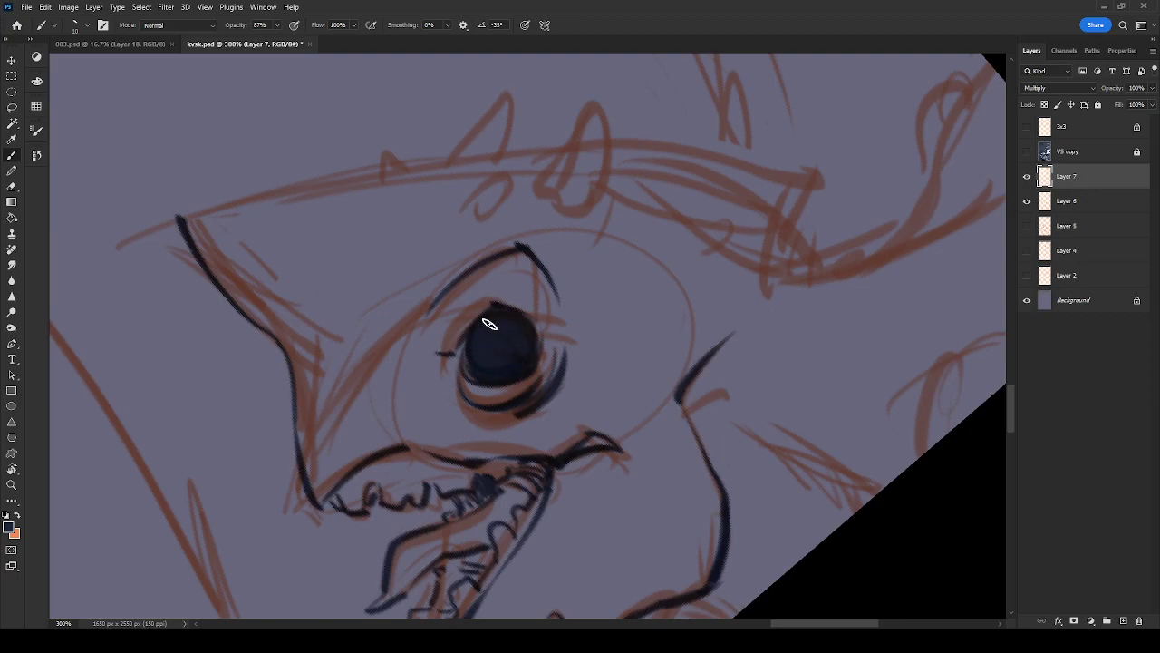
pyautogui.moveTo(543, 300); pyautogui.dragTo(555, 343)
pyautogui.moveTo(471, 319)
pyautogui.mouseDown()
pyautogui.moveTo(505, 251)
pyautogui.moveTo(531, 259)
pyautogui.moveTo(528, 283)
pyautogui.mouseUp()
pyautogui.moveTo(606, 231); pyautogui.dragTo(651, 309)
# Ink the curved horn on the crest and the small oval spot beside it
pyautogui.moveTo(519, 271)
pyautogui.mouseDown()
pyautogui.moveTo(544, 253)
pyautogui.moveTo(548, 276)
pyautogui.moveTo(530, 284)
pyautogui.moveTo(522, 269)
pyautogui.moveTo(539, 287)
pyautogui.moveTo(520, 291)
pyautogui.moveTo(578, 264)
pyautogui.moveTo(608, 284)
pyautogui.mouseUp()
pyautogui.moveTo(630, 190)
pyautogui.mouseDown()
pyautogui.moveTo(654, 218)
pyautogui.moveTo(652, 208)
pyautogui.moveTo(642, 274)
pyautogui.moveTo(614, 292)
pyautogui.mouseUp()
pyautogui.moveTo(575, 184)
pyautogui.mouseDown()
pyautogui.moveTo(614, 277)
pyautogui.moveTo(728, 318)
pyautogui.moveTo(587, 295)
pyautogui.mouseUp()
# Ink the crest's long upper edge from the front tip past the horn to the rear corner
pyautogui.moveTo(517, 225)
pyautogui.mouseDown()
pyautogui.moveTo(345, 484)
pyautogui.moveTo(312, 567)
pyautogui.mouseUp()
pyautogui.moveTo(379, 428); pyautogui.dragTo(318, 557)
pyautogui.moveTo(661, 172)
pyautogui.mouseDown()
pyautogui.moveTo(658, 212)
pyautogui.moveTo(528, 324)
pyautogui.mouseUp()
pyautogui.moveTo(412, 344)
pyautogui.mouseDown()
pyautogui.moveTo(585, 210)
pyautogui.moveTo(589, 283)
pyautogui.moveTo(622, 312)
pyautogui.moveTo(650, 303)
pyautogui.mouseUp()
pyautogui.moveTo(718, 279); pyautogui.dragTo(652, 298)
# Ink the crest's notched rear edge and the short radiating skin folds where it meets the neck
pyautogui.press('r')
pyautogui.moveTo(655, 346)
pyautogui.mouseDown()
pyautogui.moveTo(575, 492)
pyautogui.moveTo(525, 490)
pyautogui.mouseUp()
pyautogui.moveTo(563, 369)
pyautogui.mouseDown()
pyautogui.moveTo(565, 401)
pyautogui.moveTo(583, 396)
pyautogui.mouseUp()
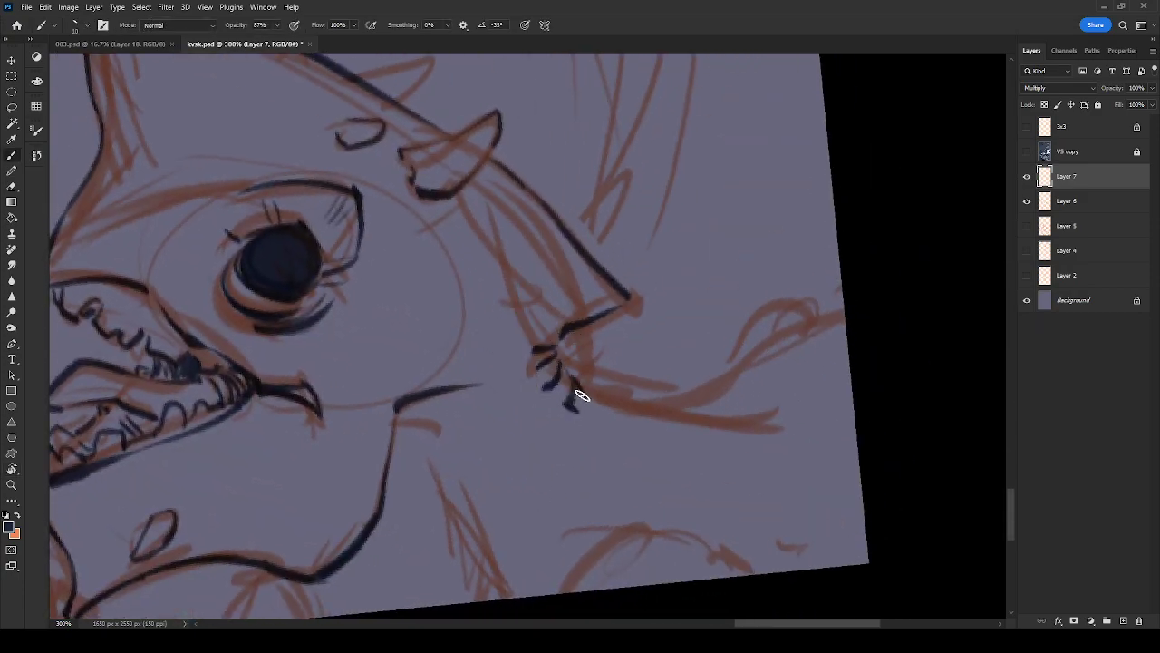
pyautogui.moveTo(555, 352); pyautogui.dragTo(570, 373)
pyautogui.moveTo(611, 307); pyautogui.dragTo(631, 298)
# Ink the sweeping neck line behind the crest folds, with jagged strokes at its far end
pyautogui.moveTo(710, 402); pyautogui.dragTo(582, 323)
pyautogui.press('r')
pyautogui.moveTo(712, 460)
pyautogui.mouseDown()
pyautogui.moveTo(788, 290)
pyautogui.moveTo(741, 239)
pyautogui.mouseUp()
pyautogui.moveTo(584, 205); pyautogui.dragTo(571, 270)
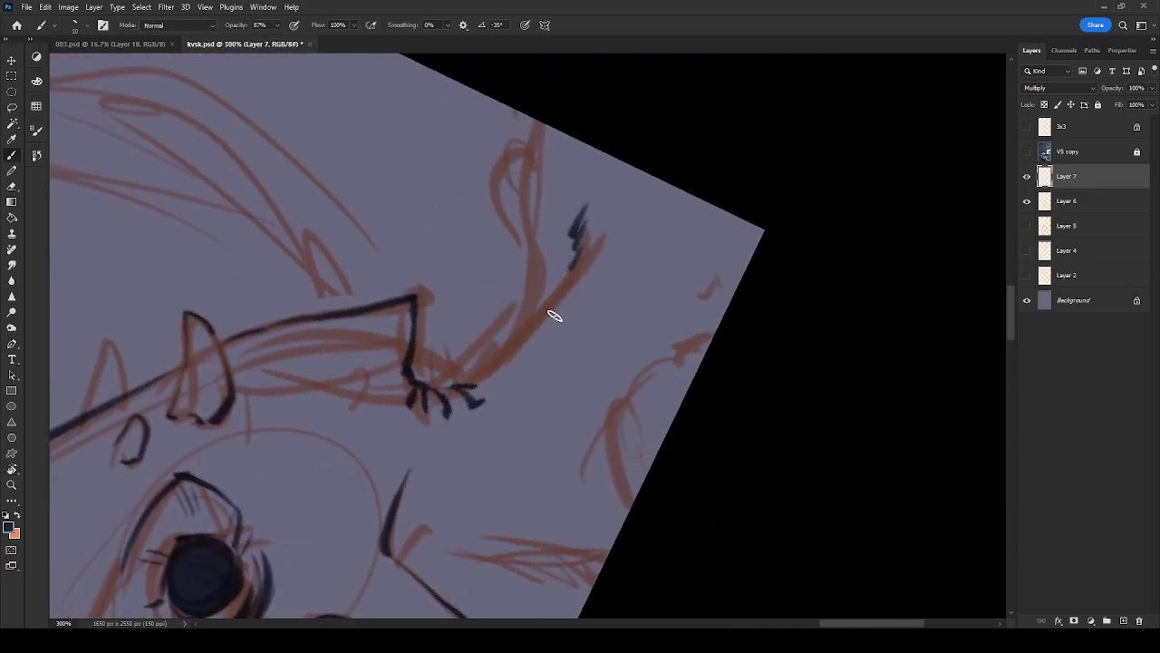
pyautogui.moveTo(539, 319)
pyautogui.mouseDown()
pyautogui.moveTo(474, 380)
pyautogui.moveTo(438, 388)
pyautogui.mouseUp()
# Ink the upper back contour rising from the neck into a rounded hump that runs off the page edge
pyautogui.moveTo(507, 349); pyautogui.dragTo(526, 216)
pyautogui.press('r')
pyautogui.moveTo(549, 163)
pyautogui.mouseDown()
pyautogui.moveTo(640, 215)
pyautogui.moveTo(651, 349)
pyautogui.moveTo(613, 292)
pyautogui.moveTo(691, 261)
pyautogui.mouseUp()
pyautogui.hotkey('ctrl', 'z')
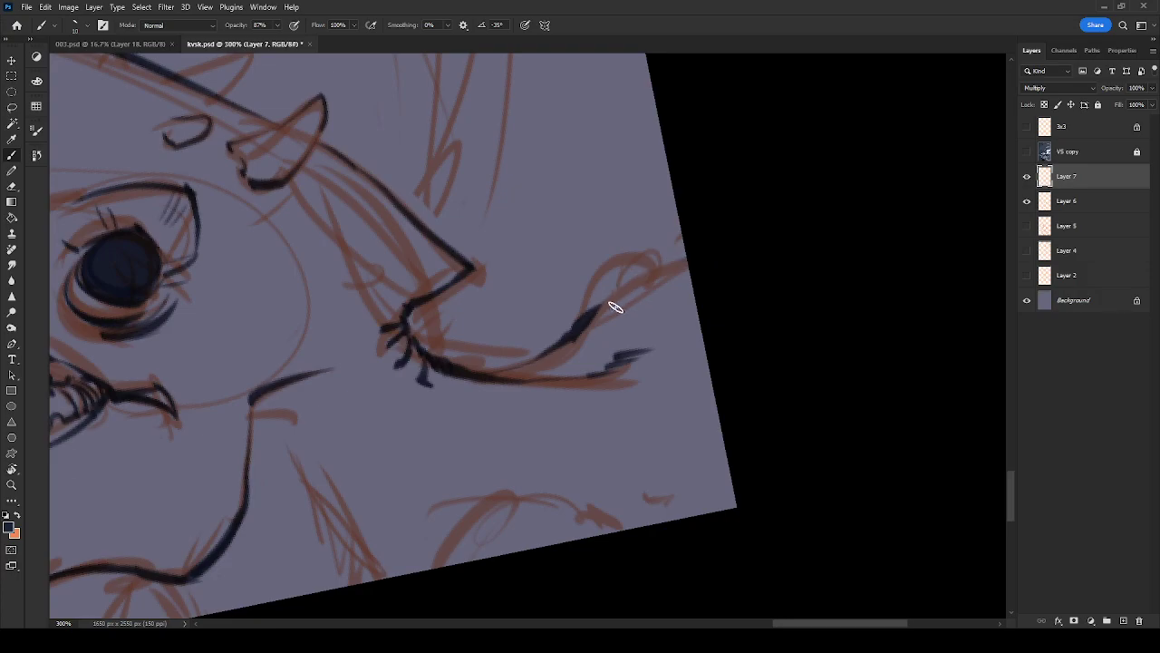
pyautogui.moveTo(598, 306)
pyautogui.mouseDown()
pyautogui.moveTo(647, 243)
pyautogui.moveTo(675, 267)
pyautogui.mouseUp()
pyautogui.moveTo(599, 324); pyautogui.dragTo(607, 303)
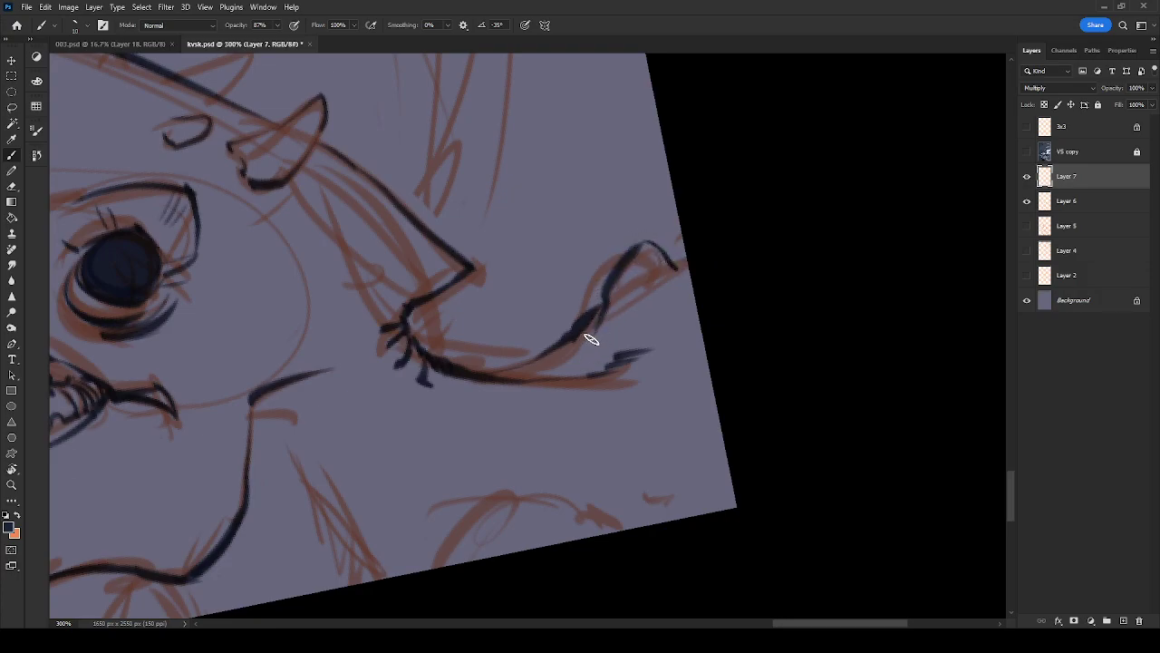
pyautogui.moveTo(672, 265); pyautogui.dragTo(689, 262)
# Ink the thick arc at the page's bottom edge and the jagged and curved fold lines on the neck behind the frill
pyautogui.moveTo(671, 446); pyautogui.dragTo(760, 281)
pyautogui.moveTo(654, 328)
pyautogui.mouseDown()
pyautogui.moveTo(603, 329)
pyautogui.moveTo(569, 392)
pyautogui.mouseUp()
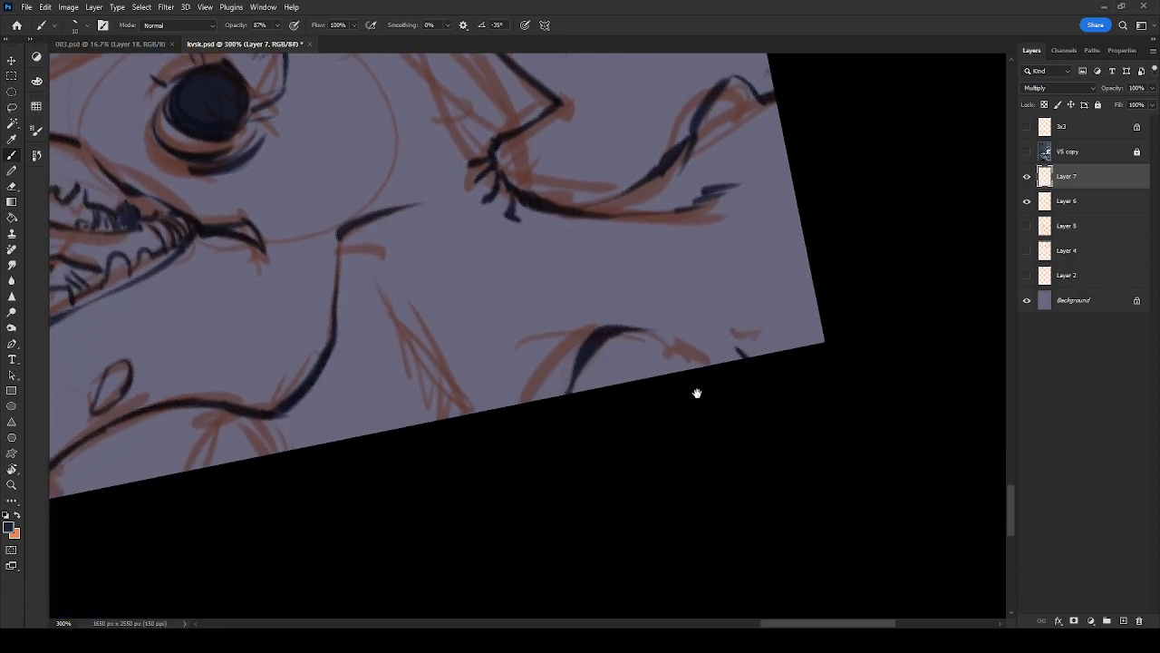
pyautogui.moveTo(539, 431); pyautogui.dragTo(719, 397)
pyautogui.moveTo(563, 220)
pyautogui.mouseDown()
pyautogui.moveTo(523, 220)
pyautogui.moveTo(645, 381)
pyautogui.mouseUp()
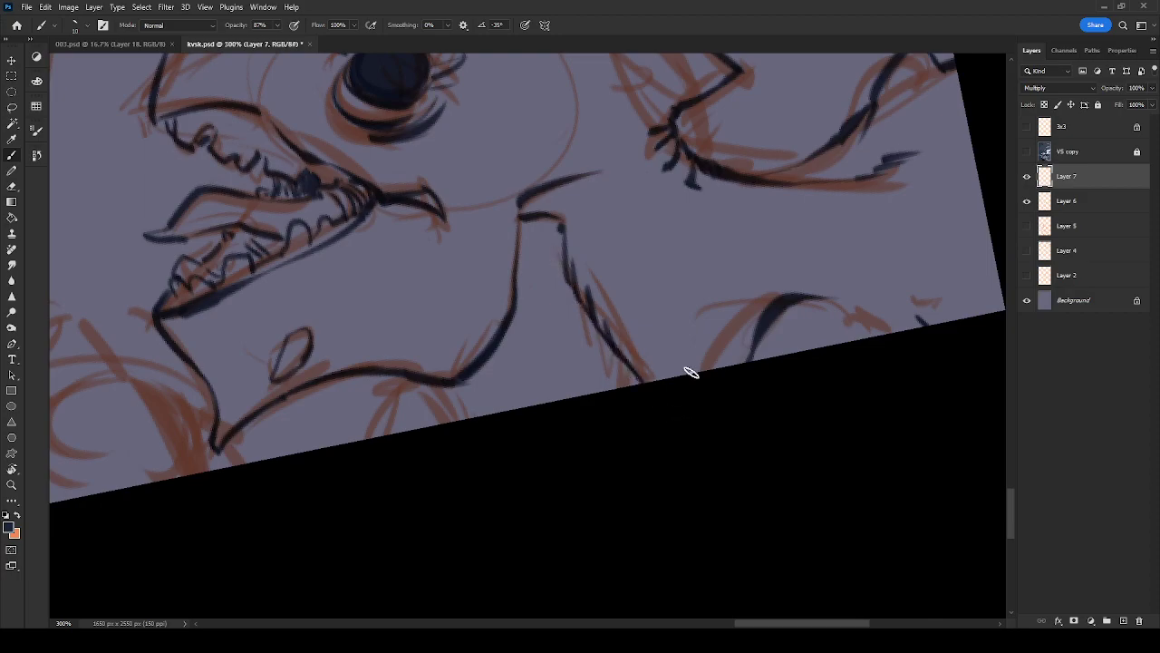
pyautogui.moveTo(629, 212); pyautogui.dragTo(718, 299)
# Ink the angular body outline beneath the throat frill, undoing the first strokes and redrawing them with a more broken line
pyautogui.moveTo(421, 385)
pyautogui.mouseDown()
pyautogui.moveTo(477, 436)
pyautogui.moveTo(630, 342)
pyautogui.moveTo(544, 385)
pyautogui.mouseUp()
pyautogui.moveTo(578, 327)
pyautogui.mouseDown()
pyautogui.moveTo(618, 314)
pyautogui.moveTo(535, 387)
pyautogui.mouseUp()
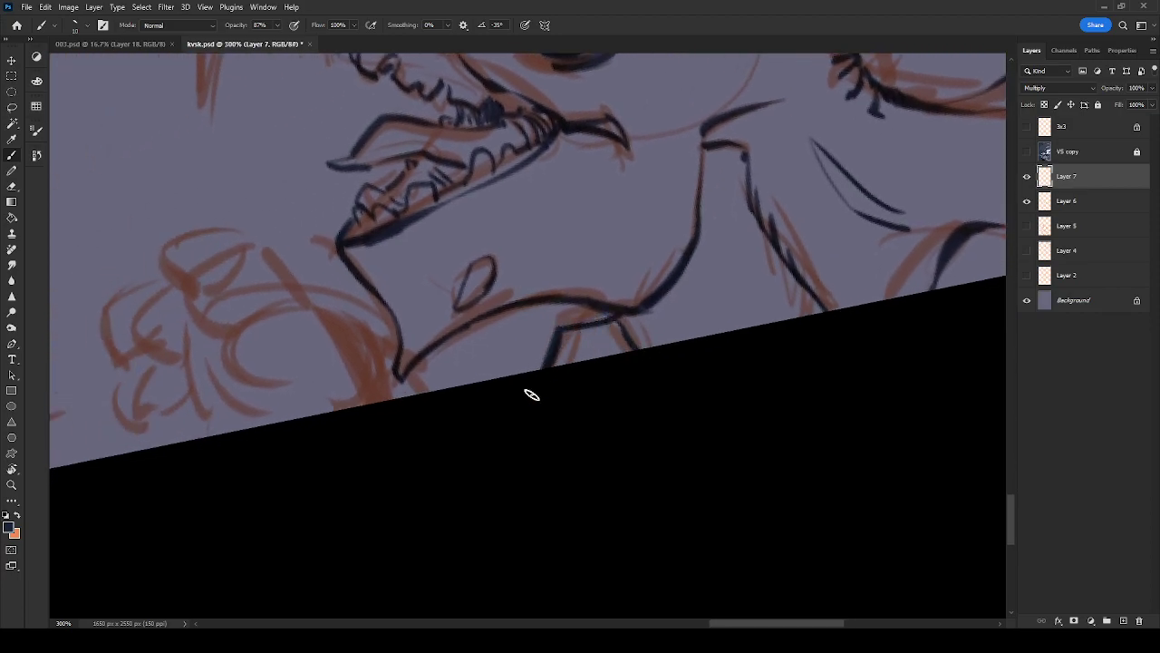
pyautogui.hotkey('ctrl', 'z')
pyautogui.hotkey('ctrl', 'z')
pyautogui.moveTo(609, 317)
pyautogui.mouseDown()
pyautogui.moveTo(555, 352)
pyautogui.moveTo(543, 387)
pyautogui.mouseUp()
pyautogui.moveTo(566, 338); pyautogui.dragTo(605, 320)
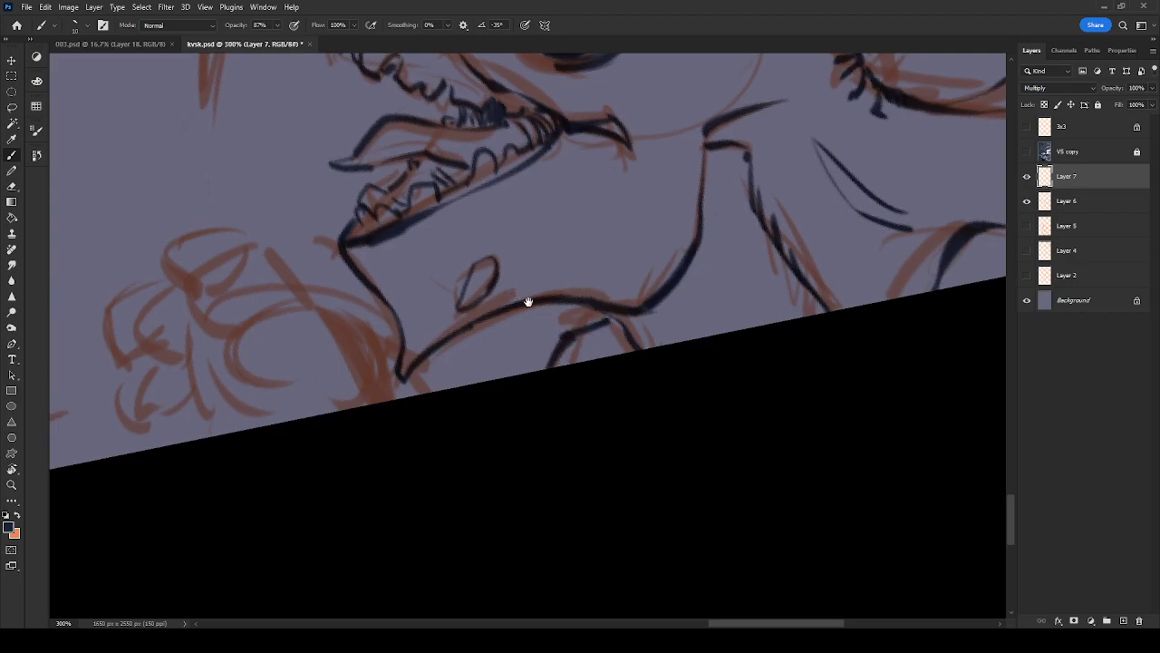
# Add a bump to the frill's front edge and a small oval spot behind the jaw, and darken the gaps between the upper teeth
pyautogui.moveTo(518, 298); pyautogui.dragTo(641, 362)
pyautogui.moveTo(506, 367); pyautogui.dragTo(515, 382)
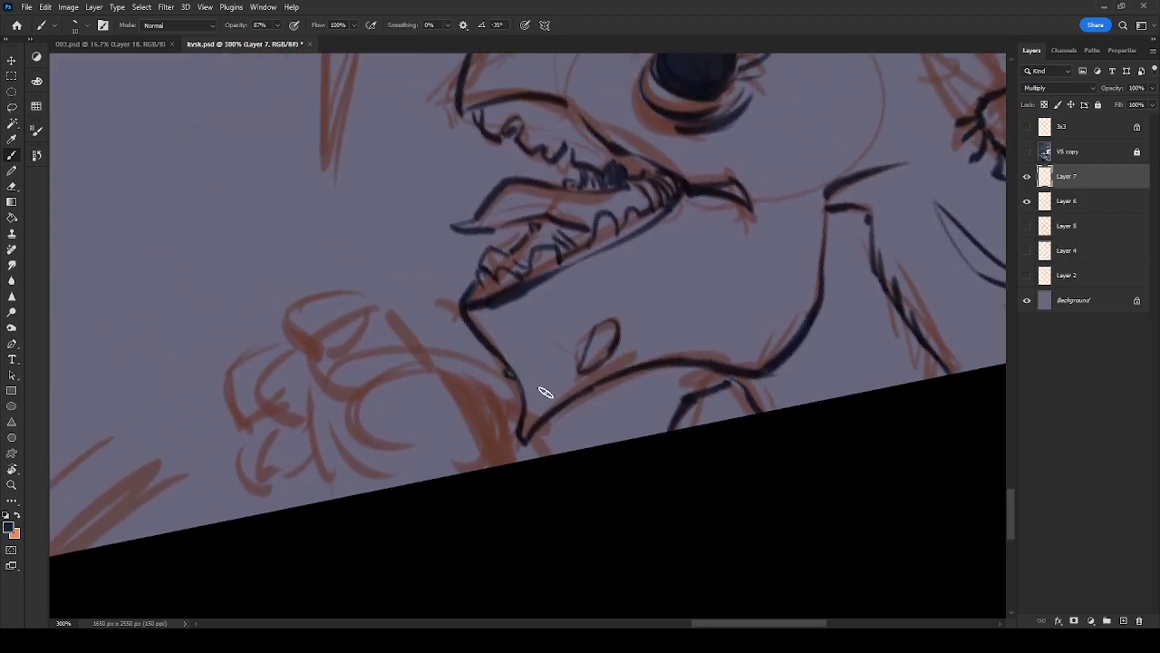
pyautogui.moveTo(699, 277); pyautogui.dragTo(686, 376)
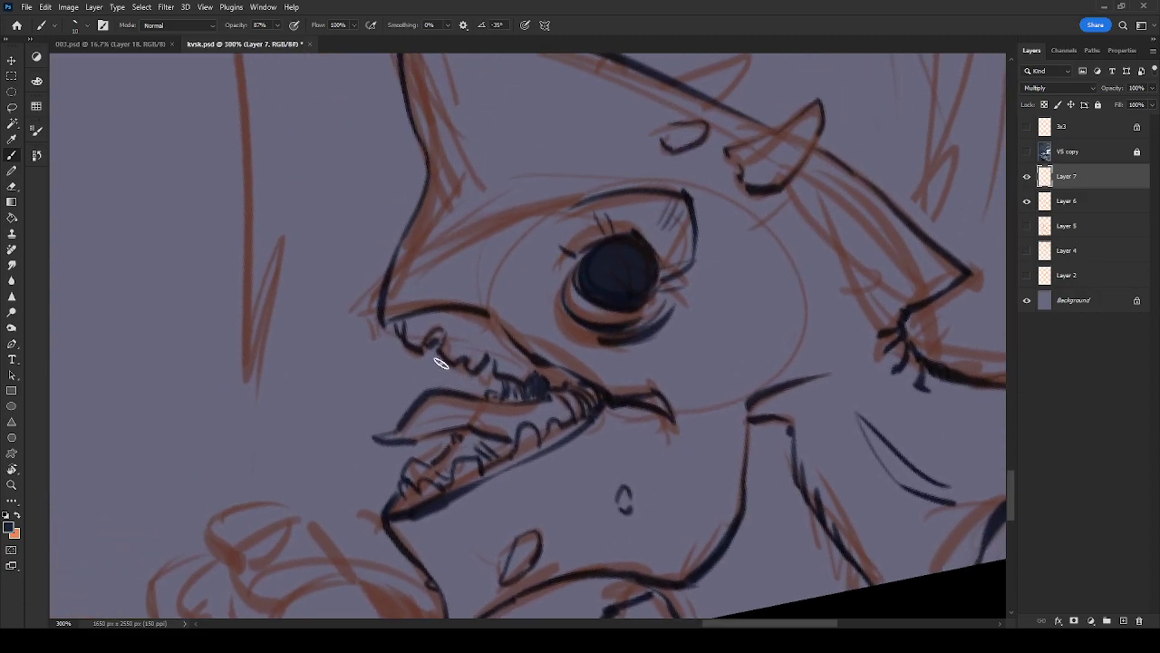
pyautogui.moveTo(391, 335)
pyautogui.mouseDown()
pyautogui.moveTo(406, 350)
pyautogui.moveTo(432, 345)
pyautogui.moveTo(441, 367)
pyautogui.moveTo(427, 357)
pyautogui.moveTo(465, 363)
pyautogui.moveTo(435, 364)
pyautogui.moveTo(484, 381)
pyautogui.moveTo(481, 362)
pyautogui.moveTo(524, 389)
pyautogui.mouseUp()
# Ink the brow ridge running to the beak, the curved fold behind the eye and thin wrinkles above the upper lid
pyautogui.moveTo(513, 222); pyautogui.dragTo(442, 256)
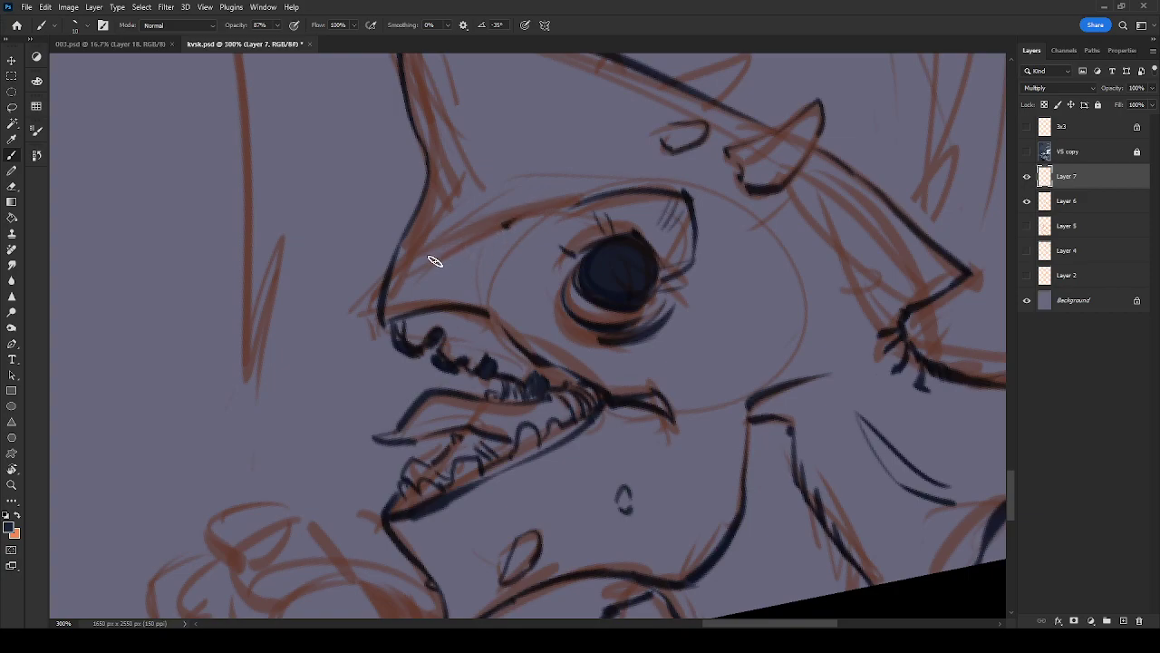
pyautogui.moveTo(384, 312)
pyautogui.mouseDown()
pyautogui.moveTo(474, 233)
pyautogui.moveTo(506, 221)
pyautogui.mouseUp()
pyautogui.moveTo(716, 238)
pyautogui.mouseDown()
pyautogui.moveTo(733, 303)
pyautogui.moveTo(770, 332)
pyautogui.mouseUp()
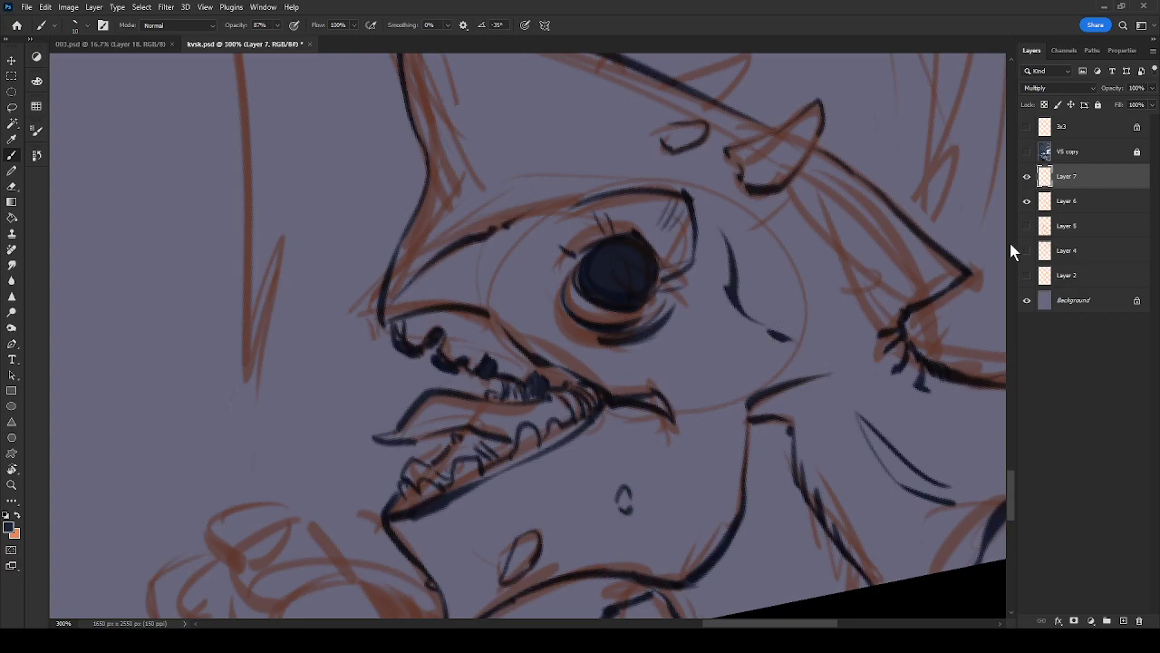
pyautogui.hotkey('ctrl', '-')
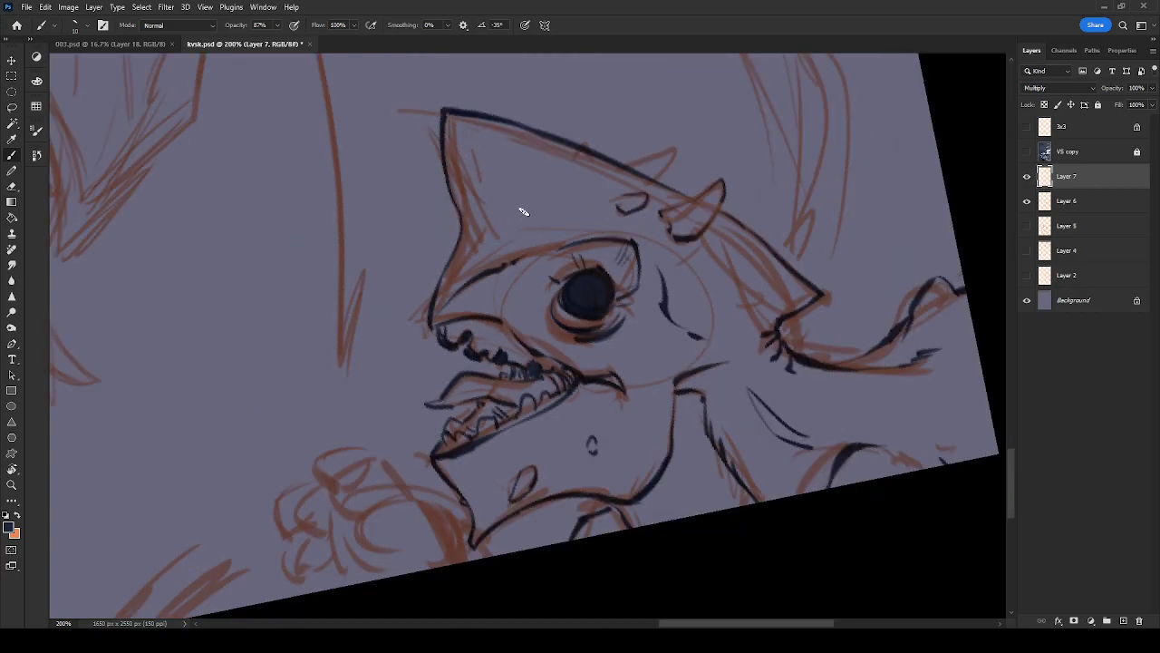
pyautogui.moveTo(524, 230); pyautogui.dragTo(635, 240)
# Ink the raised hand's outer contour and its clawed fingers in front of the small head
pyautogui.moveTo(868, 408)
pyautogui.mouseDown()
pyautogui.moveTo(746, 264)
pyautogui.moveTo(899, 275)
pyautogui.mouseUp()
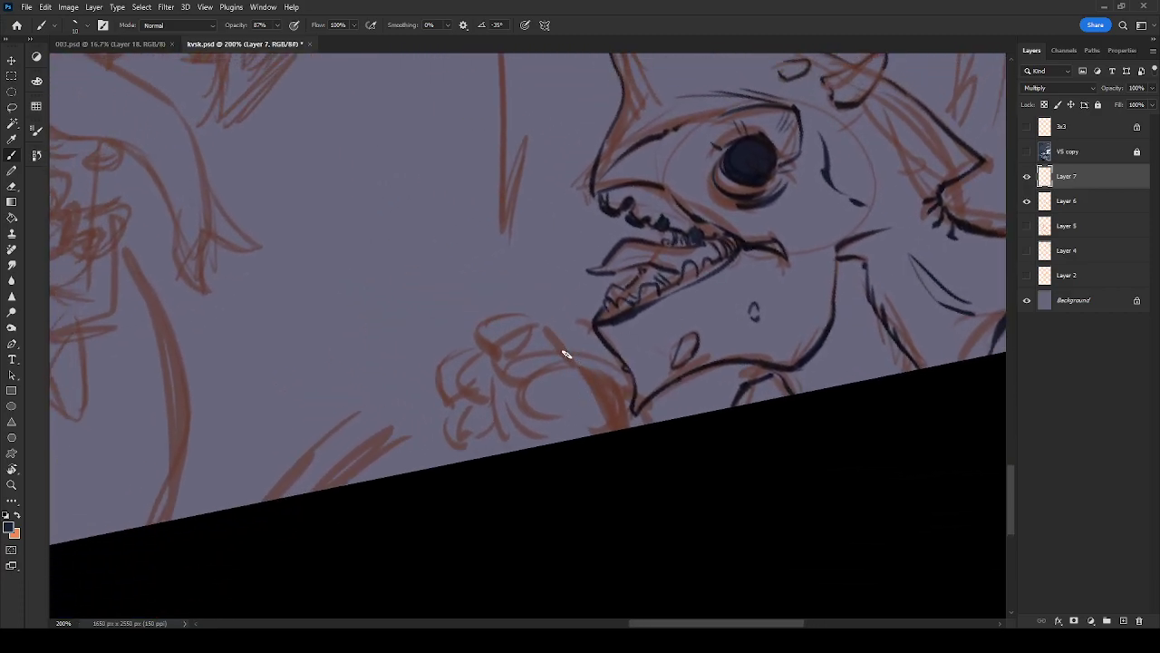
pyautogui.moveTo(553, 336); pyautogui.dragTo(620, 419)
pyautogui.moveTo(479, 337); pyautogui.dragTo(525, 337)
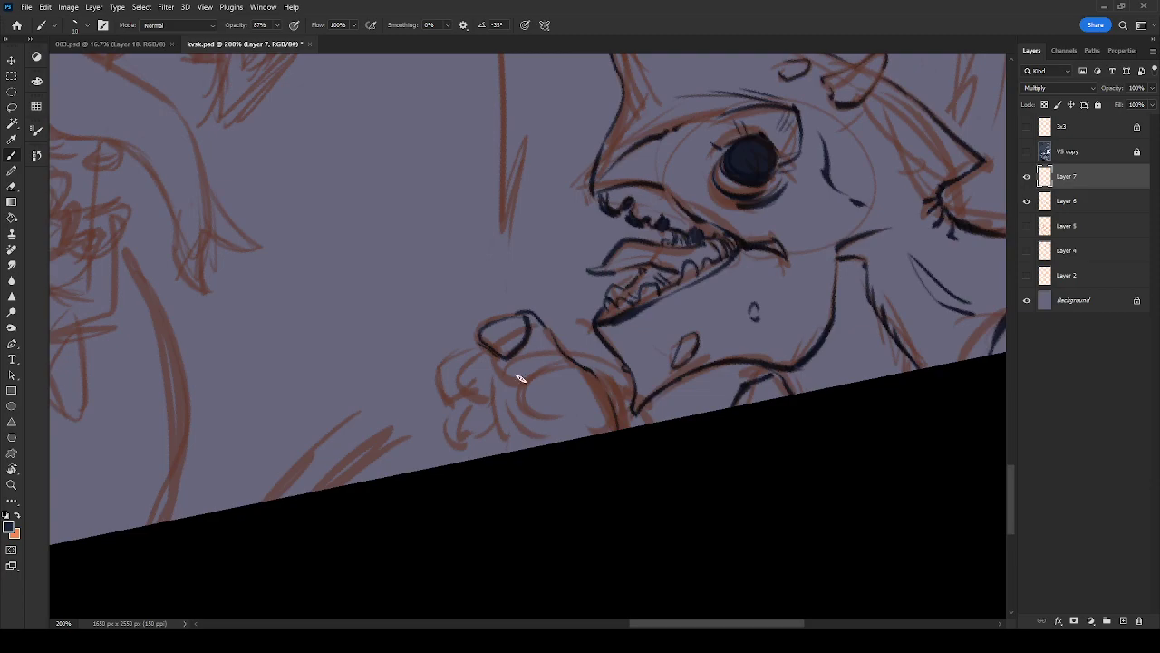
pyautogui.moveTo(494, 352); pyautogui.dragTo(524, 391)
pyautogui.moveTo(478, 347)
pyautogui.mouseDown()
pyautogui.moveTo(441, 383)
pyautogui.moveTo(482, 371)
pyautogui.moveTo(491, 404)
pyautogui.moveTo(466, 423)
pyautogui.moveTo(499, 431)
pyautogui.mouseUp()
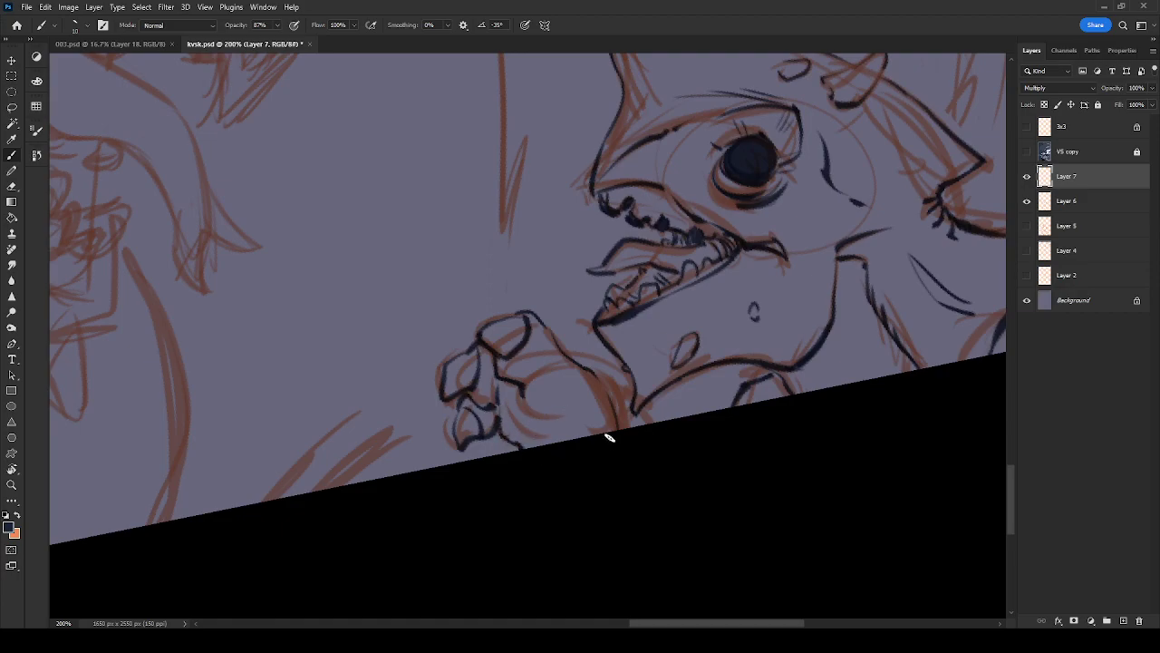
# Ink the hand's remaining lower finger, fill the claws in dark navy and add the forearm line under the frill
pyautogui.moveTo(594, 421)
pyautogui.mouseDown()
pyautogui.moveTo(576, 452)
pyautogui.moveTo(591, 429)
pyautogui.moveTo(564, 441)
pyautogui.moveTo(553, 420)
pyautogui.moveTo(594, 423)
pyautogui.moveTo(518, 411)
pyautogui.moveTo(512, 422)
pyautogui.moveTo(539, 396)
pyautogui.moveTo(562, 409)
pyautogui.moveTo(513, 433)
pyautogui.moveTo(541, 446)
pyautogui.moveTo(579, 407)
pyautogui.moveTo(531, 442)
pyautogui.moveTo(517, 403)
pyautogui.moveTo(535, 449)
pyautogui.mouseUp()
pyautogui.moveTo(450, 387)
pyautogui.mouseDown()
pyautogui.moveTo(509, 329)
pyautogui.moveTo(445, 391)
pyautogui.moveTo(490, 337)
pyautogui.moveTo(508, 341)
pyautogui.moveTo(483, 334)
pyautogui.moveTo(513, 337)
pyautogui.mouseUp()
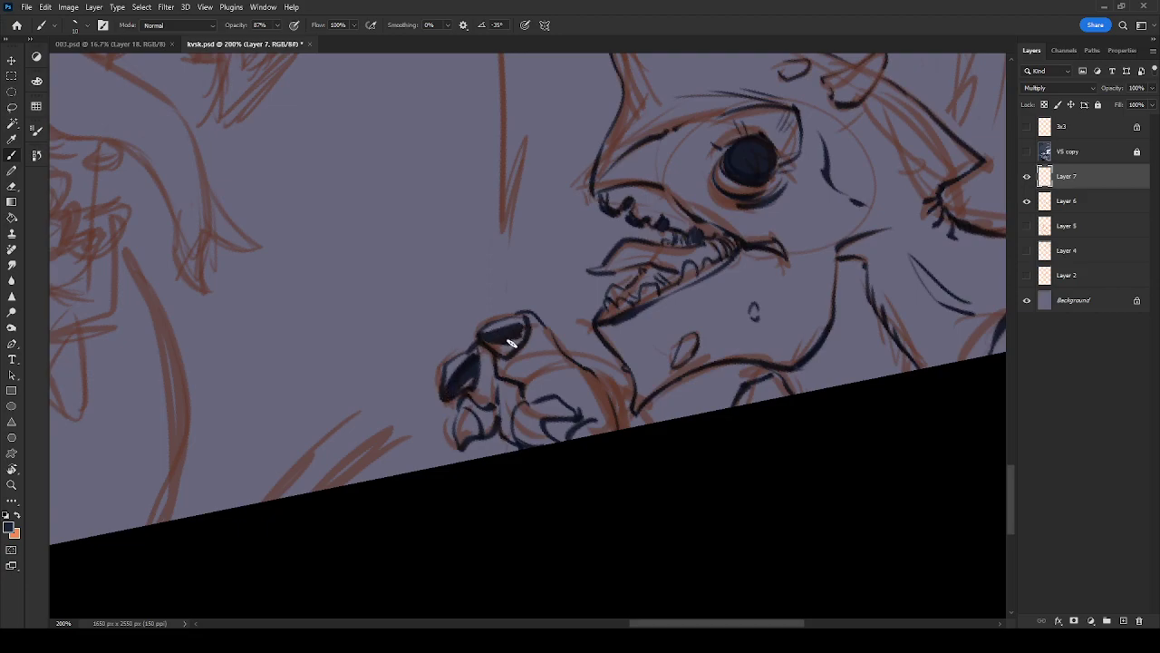
pyautogui.moveTo(460, 438); pyautogui.dragTo(468, 433)
pyautogui.hotkey('ctrl', 'z')
pyautogui.moveTo(600, 379)
pyautogui.mouseDown()
pyautogui.moveTo(628, 393)
pyautogui.moveTo(654, 433)
pyautogui.moveTo(657, 416)
pyautogui.moveTo(679, 450)
pyautogui.moveTo(602, 391)
pyautogui.moveTo(618, 445)
pyautogui.mouseUp()
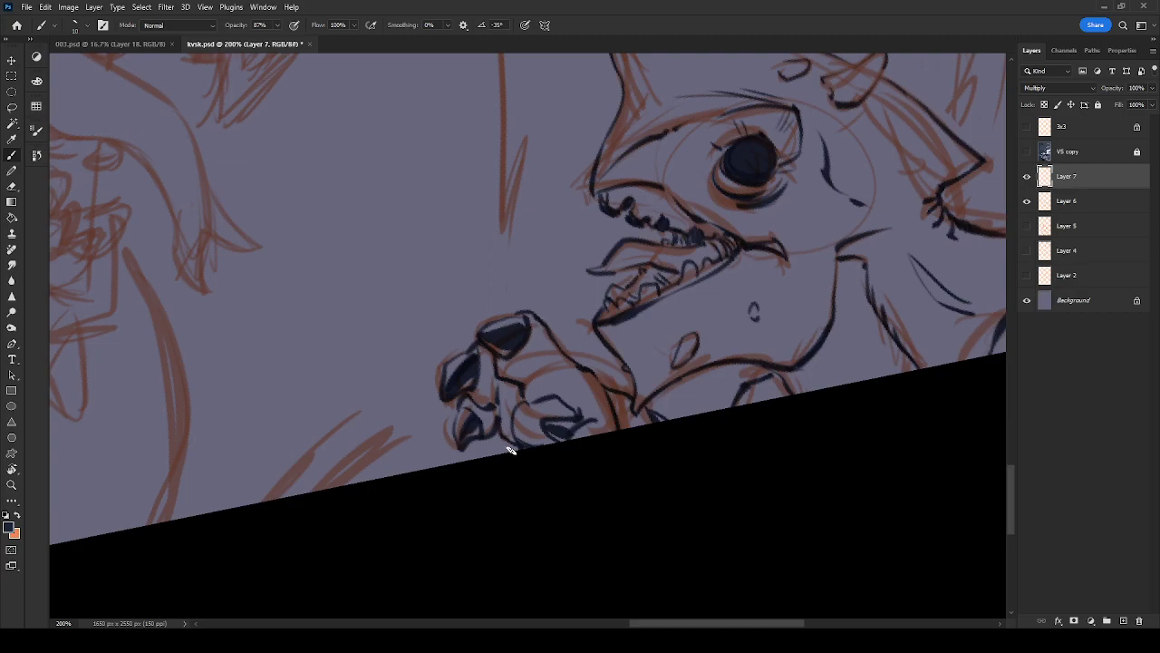
# Hide the rough sketch on Layer 6 so only the inked lines show
pyautogui.hotkey('ctrl', '-')
pyautogui.hotkey('ctrl', '-')
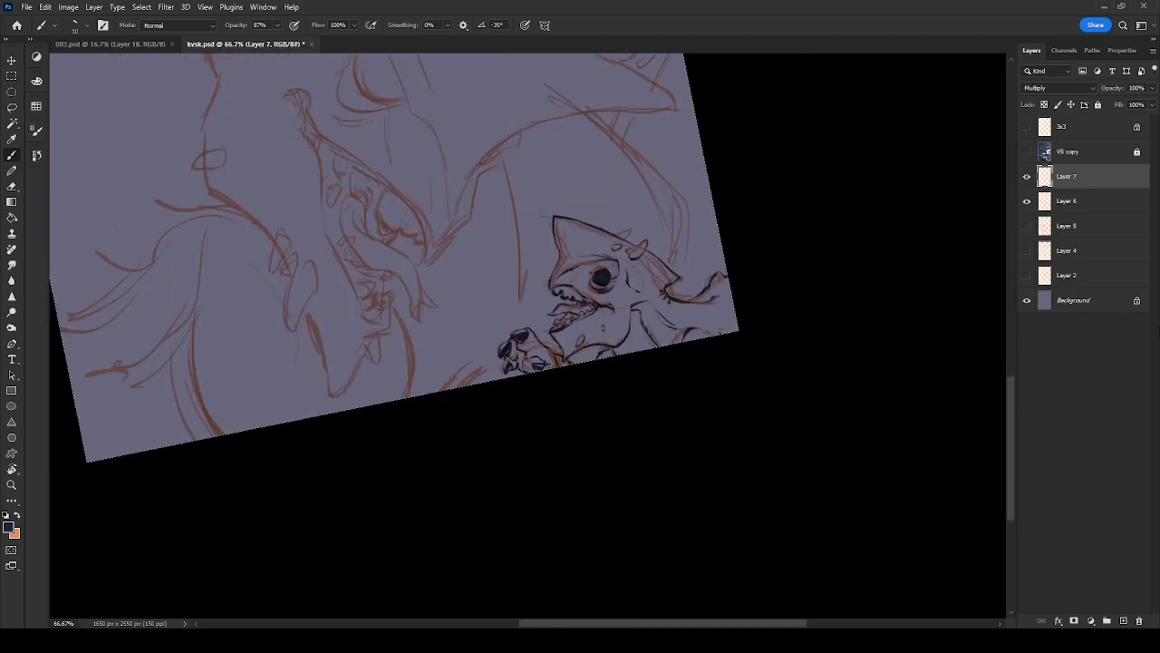
pyautogui.click(1027, 202)
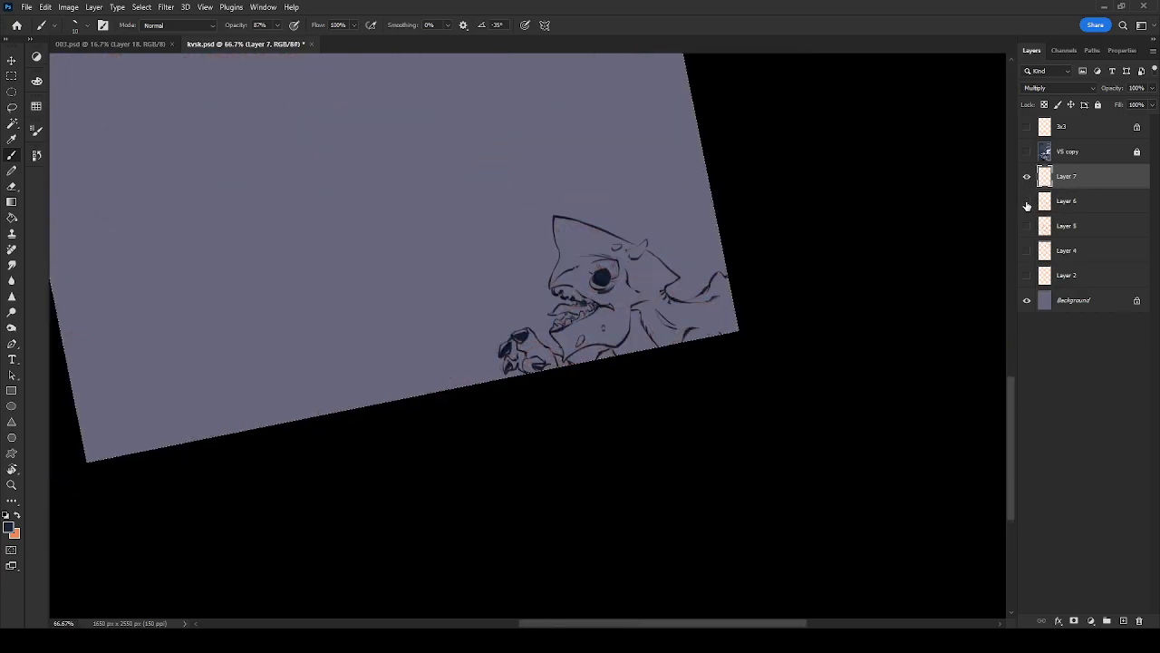
pyautogui.click(1027, 202)
pyautogui.click(1028, 203)
# Add thin rounded skin spots on the throat frill and a cluster of them on the head behind the eye
pyautogui.hotkey('ctrl', '+')
pyautogui.hotkey('ctrl', '+')
pyautogui.hotkey('ctrl', '+')
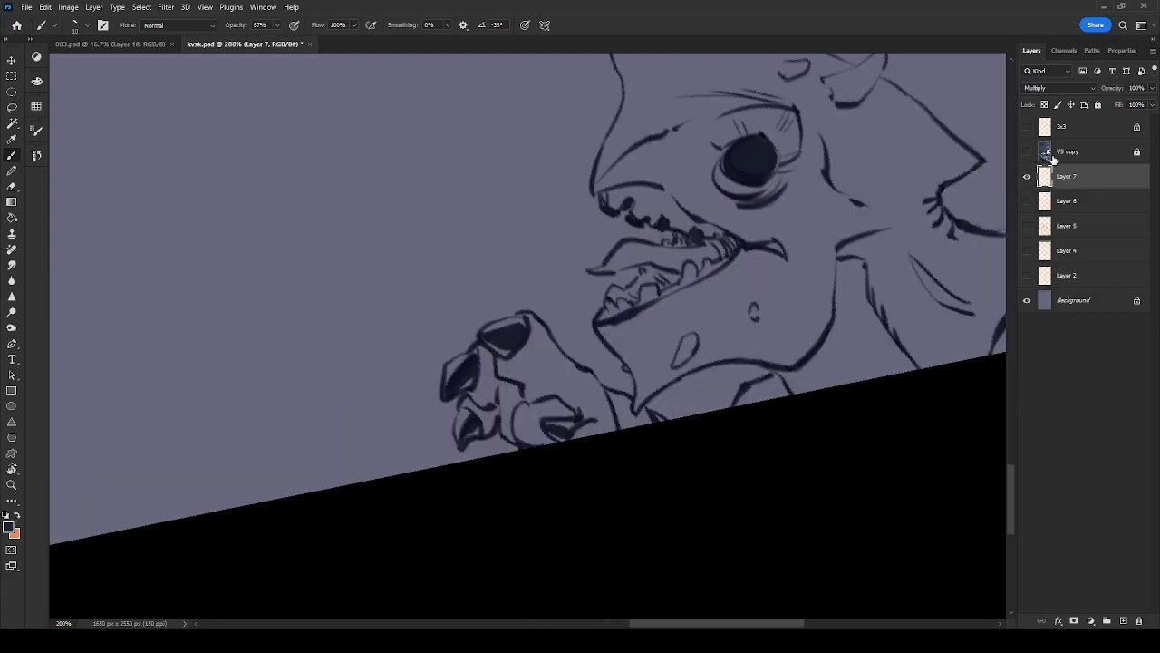
pyautogui.moveTo(876, 384); pyautogui.dragTo(627, 394)
pyautogui.moveTo(687, 334)
pyautogui.mouseDown()
pyautogui.moveTo(679, 350)
pyautogui.moveTo(707, 320)
pyautogui.mouseUp()
pyautogui.moveTo(822, 246); pyautogui.dragTo(705, 427)
pyautogui.moveTo(709, 241)
pyautogui.mouseDown()
pyautogui.moveTo(694, 277)
pyautogui.moveTo(700, 318)
pyautogui.mouseUp()
pyautogui.moveTo(699, 264)
pyautogui.mouseDown()
pyautogui.moveTo(714, 292)
pyautogui.moveTo(710, 320)
pyautogui.moveTo(698, 312)
pyautogui.moveTo(711, 302)
pyautogui.moveTo(746, 319)
pyautogui.mouseUp()
pyautogui.moveTo(739, 297); pyautogui.dragTo(728, 309)
pyautogui.moveTo(616, 275); pyautogui.dragTo(634, 289)
pyautogui.moveTo(639, 247)
pyautogui.mouseDown()
pyautogui.moveTo(638, 287)
pyautogui.moveTo(629, 251)
pyautogui.mouseUp()
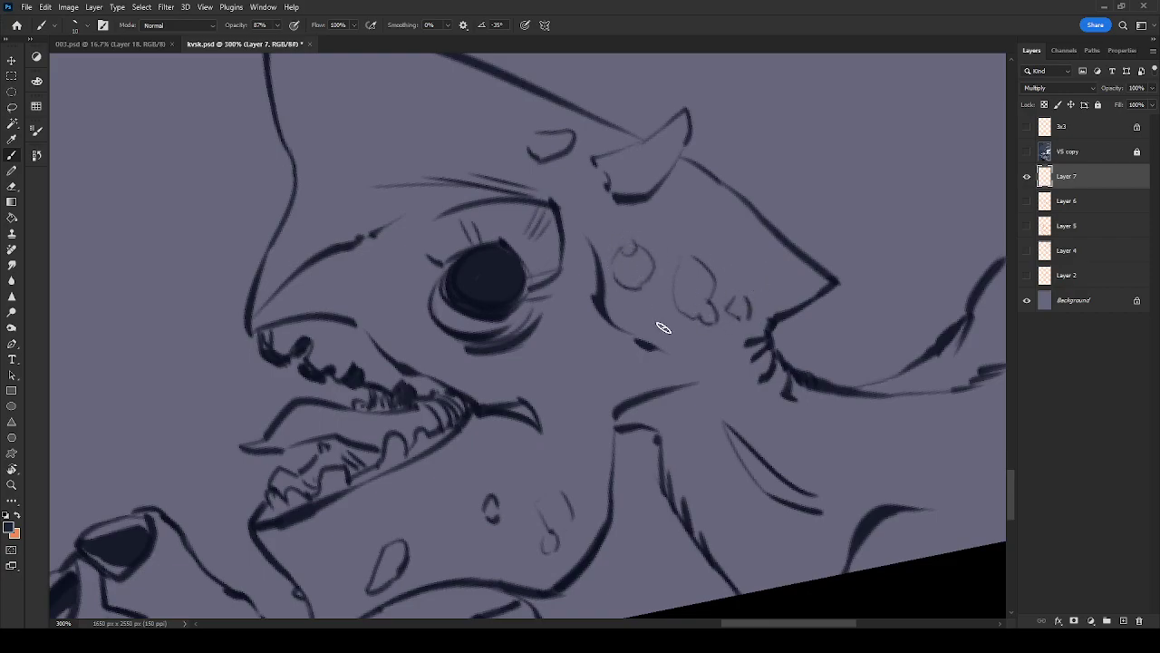
# Add rounded skin spots of varied sizes along the neck and back out to the page edge
pyautogui.moveTo(722, 445); pyautogui.dragTo(716, 469)
pyautogui.moveTo(769, 440); pyautogui.dragTo(553, 363)
pyautogui.moveTo(751, 345)
pyautogui.mouseDown()
pyautogui.moveTo(706, 389)
pyautogui.moveTo(763, 394)
pyautogui.moveTo(746, 400)
pyautogui.moveTo(775, 380)
pyautogui.moveTo(772, 354)
pyautogui.moveTo(784, 395)
pyautogui.mouseUp()
pyautogui.moveTo(813, 292); pyautogui.dragTo(851, 299)
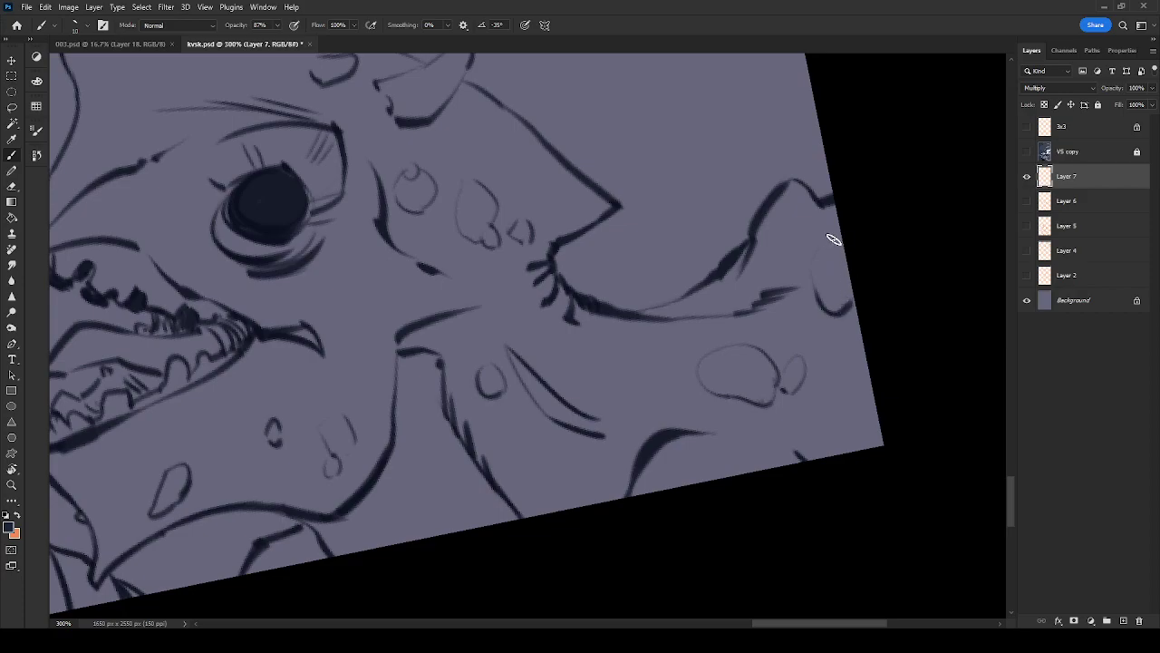
pyautogui.moveTo(738, 417); pyautogui.dragTo(757, 430)
pyautogui.moveTo(841, 329); pyautogui.dragTo(844, 348)
# Add thin fold lines and a small round spot below the throat frill, plus small spots on the beak
pyautogui.moveTo(592, 390); pyautogui.dragTo(865, 287)
pyautogui.moveTo(675, 342)
pyautogui.mouseDown()
pyautogui.moveTo(699, 435)
pyautogui.moveTo(709, 435)
pyautogui.mouseUp()
pyautogui.moveTo(548, 461); pyautogui.dragTo(571, 461)
pyautogui.moveTo(483, 395); pyautogui.dragTo(466, 556)
pyautogui.moveTo(405, 251); pyautogui.dragTo(418, 254)
# Hatch the inside of the crest's front edge and add short detail strokes around the cheek and frill, undoing a stray one
pyautogui.scroll(2, 503, 213)
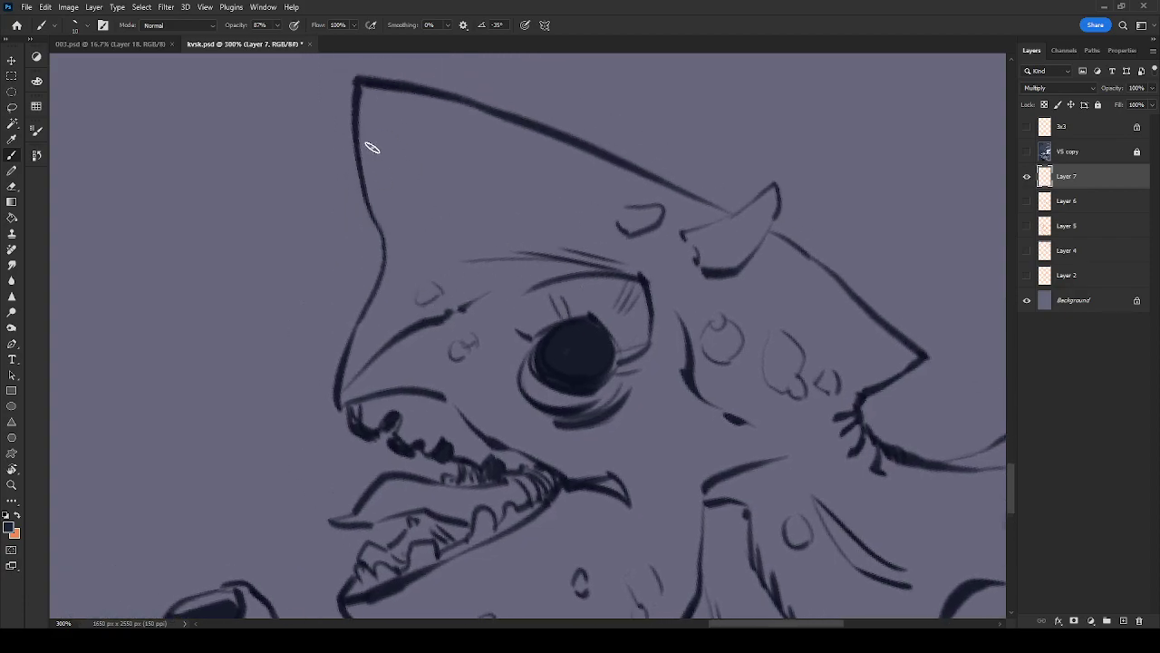
pyautogui.moveTo(364, 154); pyautogui.dragTo(404, 243)
pyautogui.scroll(-3, 665, 332)
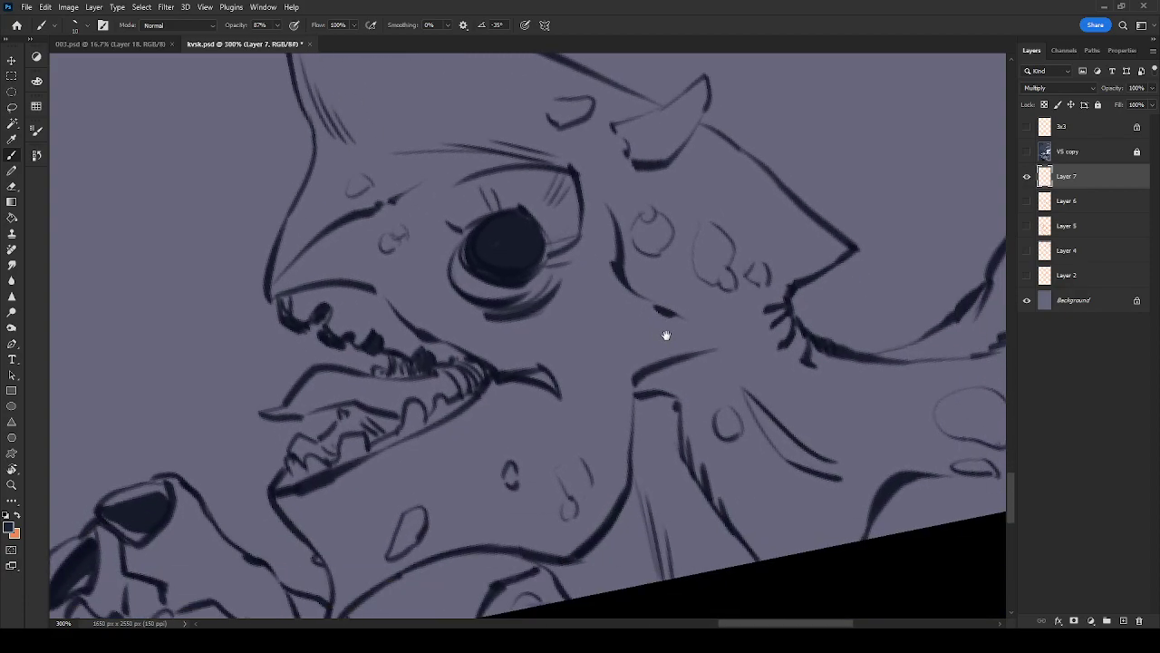
pyautogui.scroll(-3, 625, 340)
pyautogui.hscroll(-3, 625, 340)
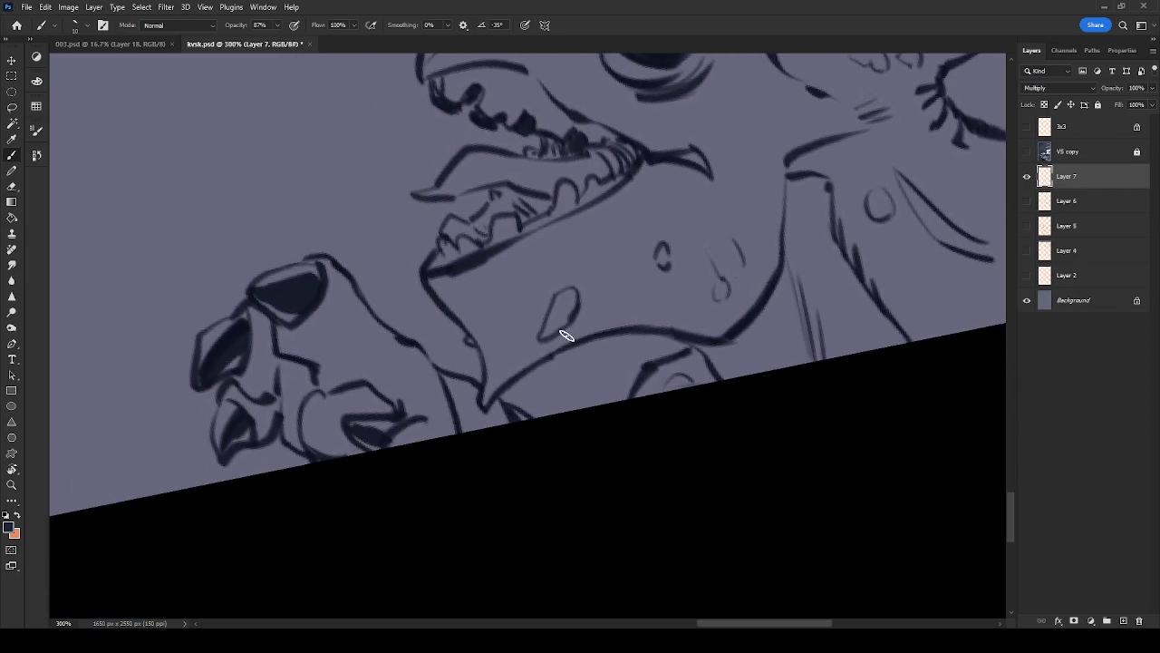
pyautogui.moveTo(480, 330); pyautogui.dragTo(509, 353)
pyautogui.moveTo(515, 341); pyautogui.dragTo(521, 360)
pyautogui.hotkey('ctrl', 'z')
pyautogui.moveTo(526, 155); pyautogui.dragTo(536, 171)
# Show the Layer 6 rough sketch again beneath the inked small head
pyautogui.hotkey('ctrl', '-')
pyautogui.hotkey('ctrl', '-')
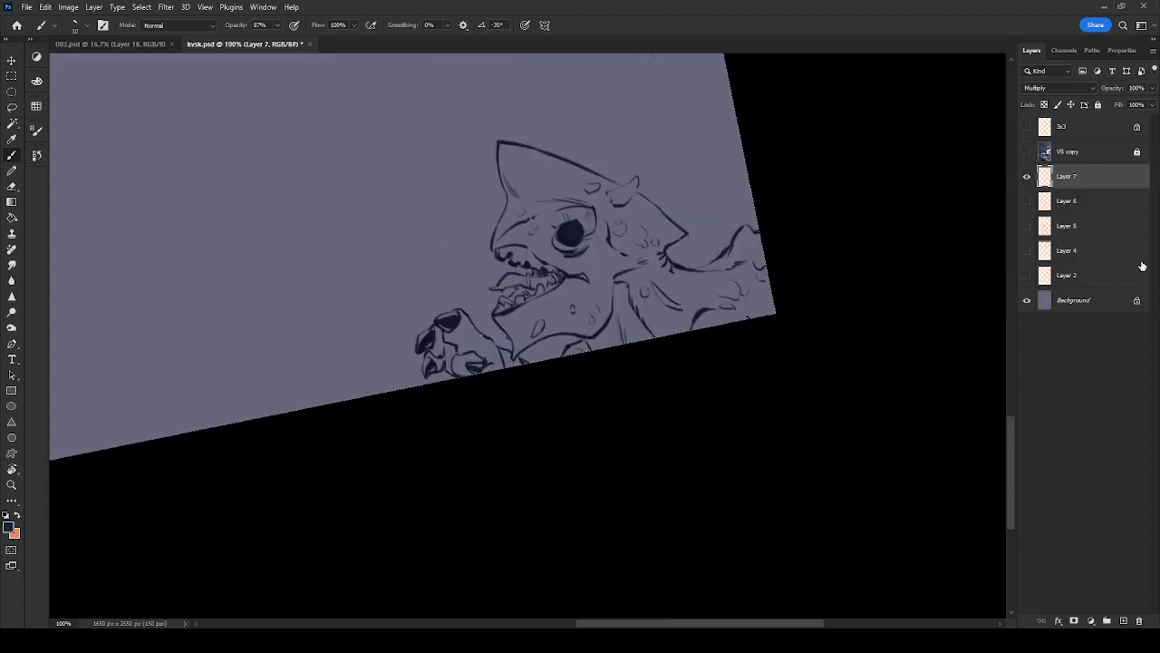
pyautogui.click(1027, 201)
pyautogui.moveTo(749, 311)
pyautogui.mouseDown()
pyautogui.moveTo(974, 453)
pyautogui.moveTo(800, 515)
pyautogui.mouseUp()
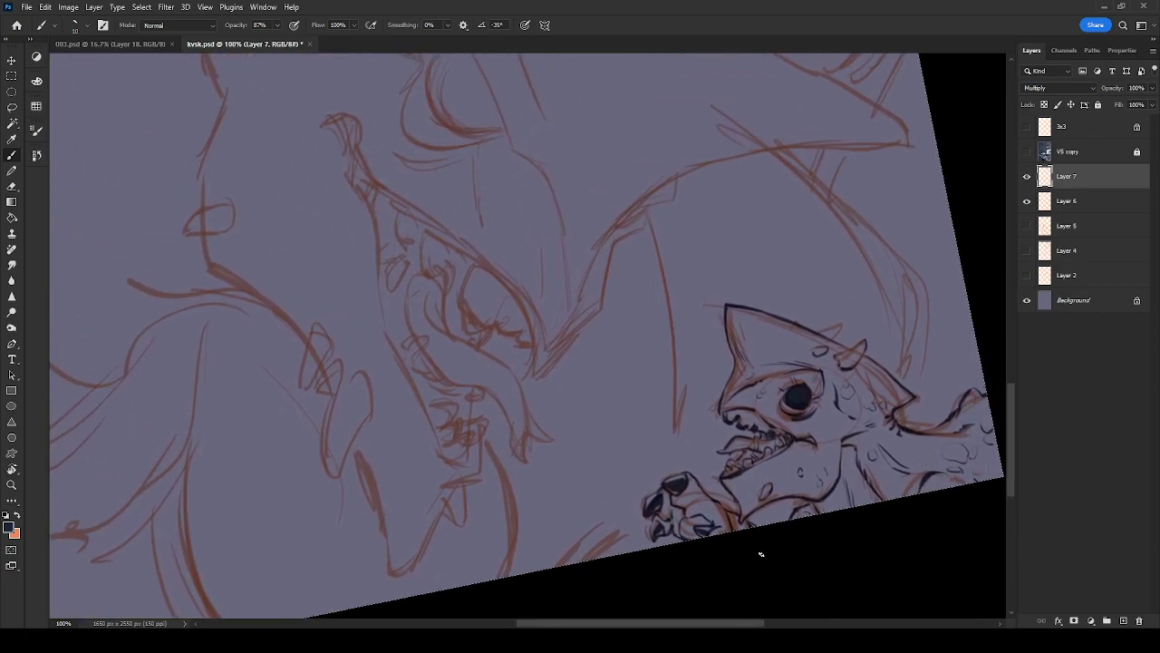
# Flip the canvas horizontally, rotate the view to 11° and return to the Brush at the small head's mouth and hand
pyautogui.hotkey('ctrl', 'shift', 'h')
pyautogui.moveTo(689, 353); pyautogui.dragTo(786, 166)
pyautogui.press('r')
pyautogui.moveTo(849, 317); pyautogui.dragTo(790, 440)
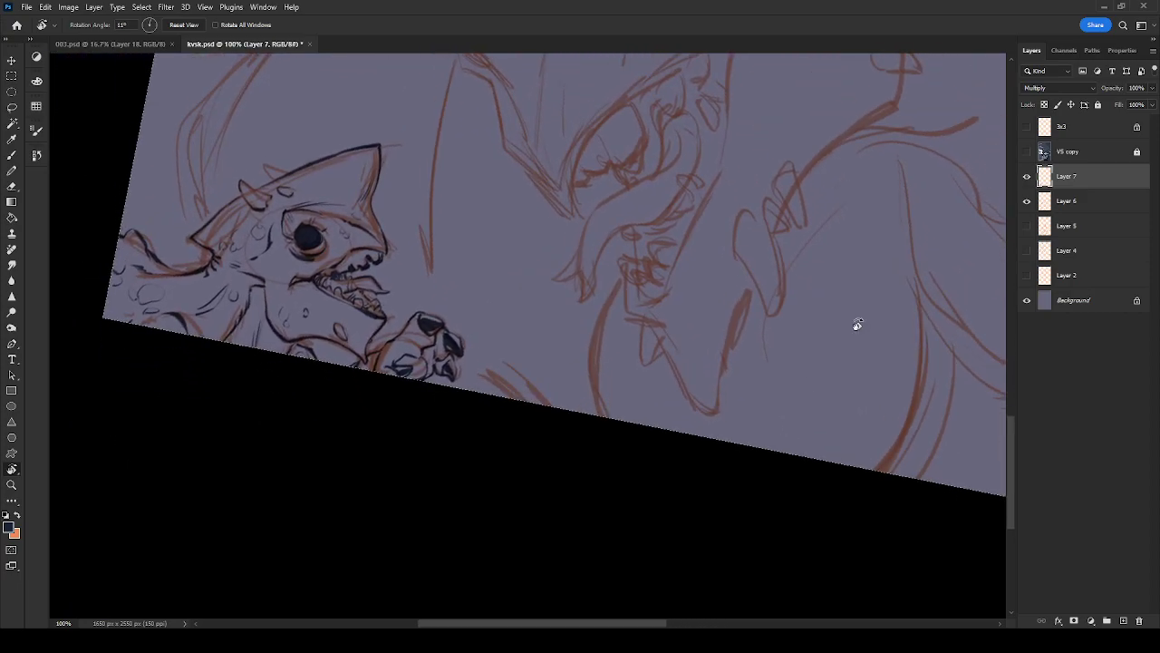
pyautogui.hotkey('ctrl', '+')
pyautogui.hotkey('ctrl', '+')
pyautogui.moveTo(555, 350); pyautogui.dragTo(842, 387)
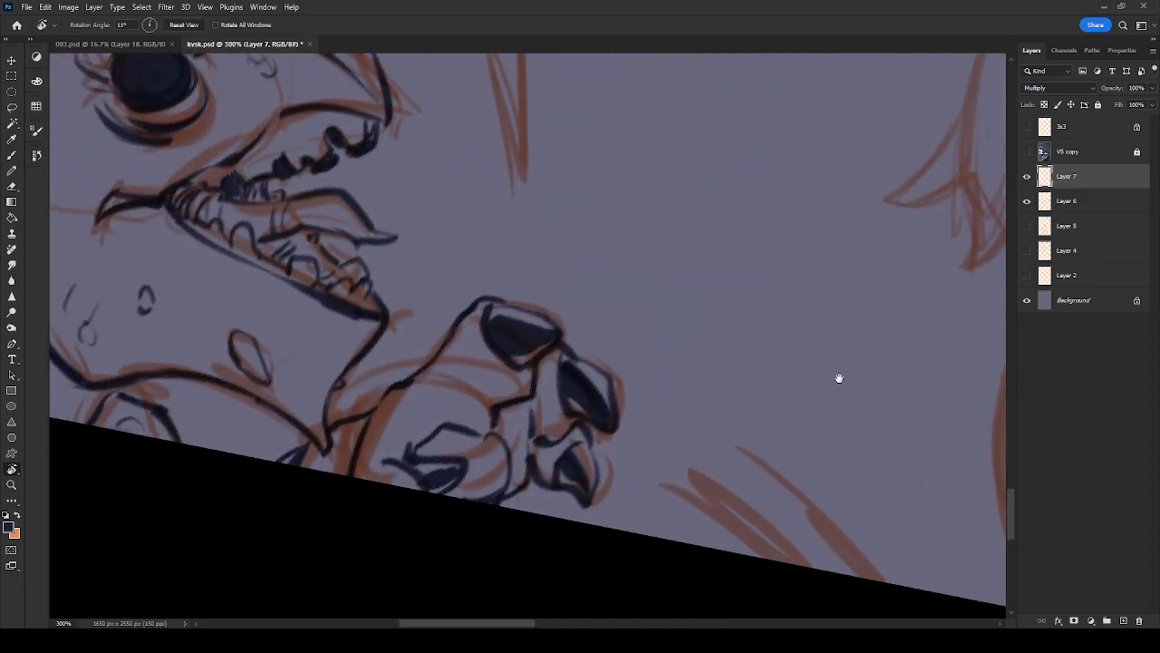
pyautogui.press('b')
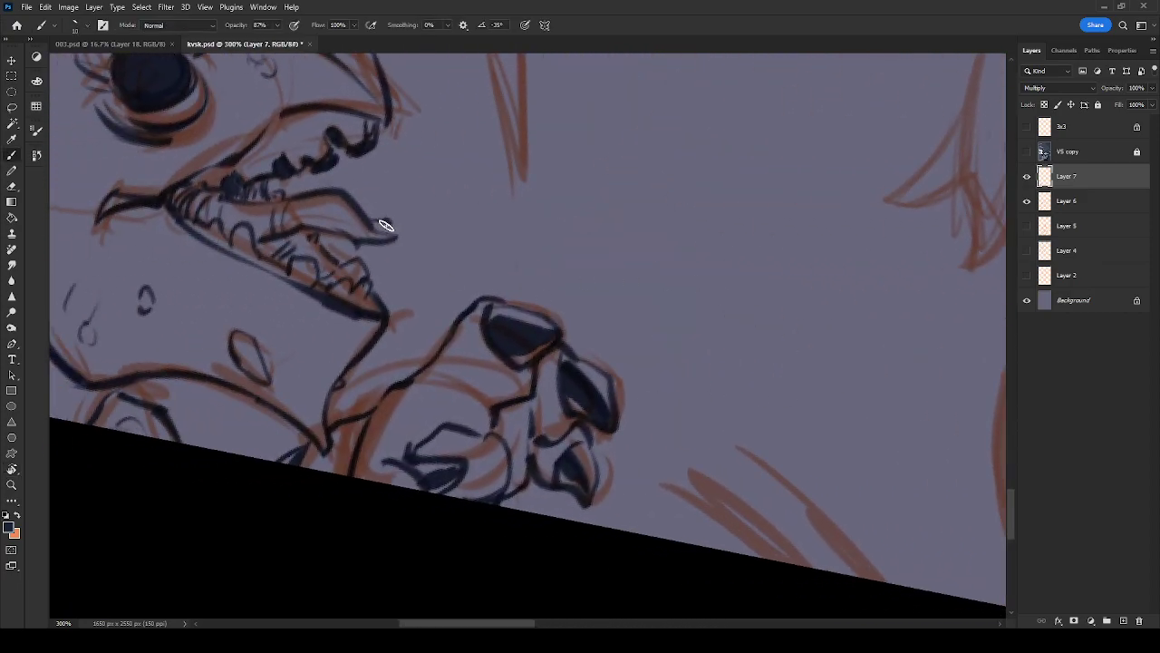
# Touch up the small head's tongue tip and ink the large creature's forked tongue tip and the tongue's lower edge
pyautogui.moveTo(368, 232); pyautogui.dragTo(397, 238)
pyautogui.moveTo(746, 313); pyautogui.dragTo(447, 414)
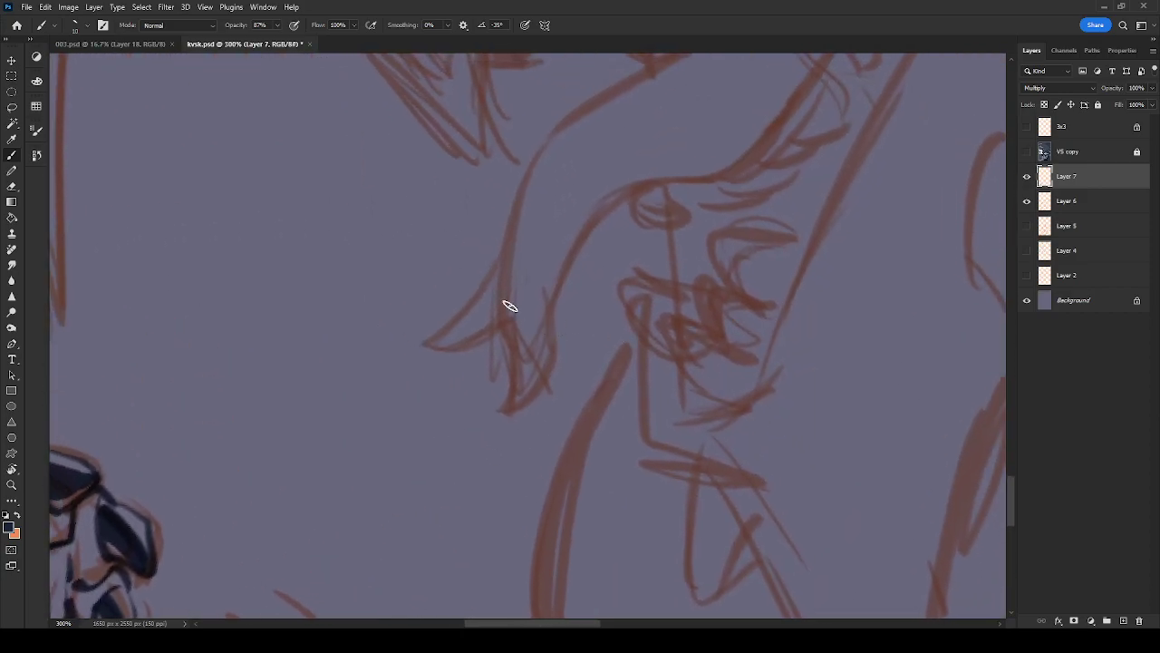
pyautogui.moveTo(503, 246)
pyautogui.mouseDown()
pyautogui.moveTo(425, 344)
pyautogui.moveTo(498, 327)
pyautogui.moveTo(501, 404)
pyautogui.moveTo(547, 375)
pyautogui.moveTo(555, 326)
pyautogui.moveTo(616, 206)
pyautogui.moveTo(664, 182)
pyautogui.moveTo(642, 183)
pyautogui.moveTo(766, 145)
pyautogui.moveTo(641, 332)
pyautogui.moveTo(676, 297)
pyautogui.moveTo(649, 271)
pyautogui.moveTo(648, 249)
pyautogui.moveTo(705, 245)
pyautogui.moveTo(729, 275)
pyautogui.mouseUp()
pyautogui.moveTo(703, 330); pyautogui.dragTo(694, 328)
pyautogui.moveTo(714, 289); pyautogui.dragTo(715, 303)
# Ink the overlapping pointed teeth at the large creature's lower jaw and the small fold joining them to the tongue
pyautogui.moveTo(678, 402); pyautogui.dragTo(764, 243)
pyautogui.moveTo(710, 294)
pyautogui.mouseDown()
pyautogui.moveTo(651, 289)
pyautogui.moveTo(674, 355)
pyautogui.moveTo(651, 345)
pyautogui.moveTo(635, 361)
pyautogui.moveTo(649, 393)
pyautogui.moveTo(618, 430)
pyautogui.moveTo(572, 386)
pyautogui.moveTo(588, 379)
pyautogui.moveTo(568, 326)
pyautogui.moveTo(632, 341)
pyautogui.mouseUp()
pyautogui.moveTo(591, 417); pyautogui.dragTo(666, 451)
pyautogui.moveTo(668, 407); pyautogui.dragTo(691, 413)
pyautogui.moveTo(709, 371); pyautogui.dragTo(694, 366)
pyautogui.moveTo(711, 293); pyautogui.dragTo(741, 306)
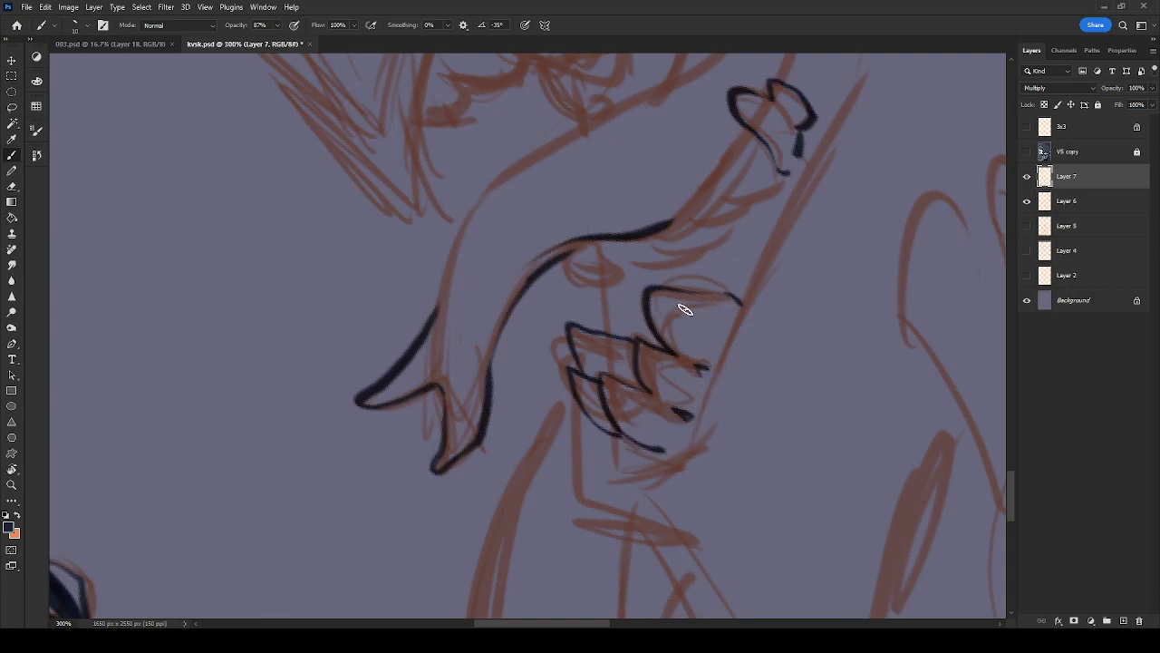
pyautogui.moveTo(606, 329)
pyautogui.mouseDown()
pyautogui.moveTo(605, 292)
pyautogui.moveTo(625, 270)
pyautogui.mouseUp()
pyautogui.moveTo(771, 236)
pyautogui.mouseDown()
pyautogui.moveTo(744, 384)
pyautogui.moveTo(650, 506)
pyautogui.mouseUp()
pyautogui.moveTo(467, 440); pyautogui.dragTo(474, 426)
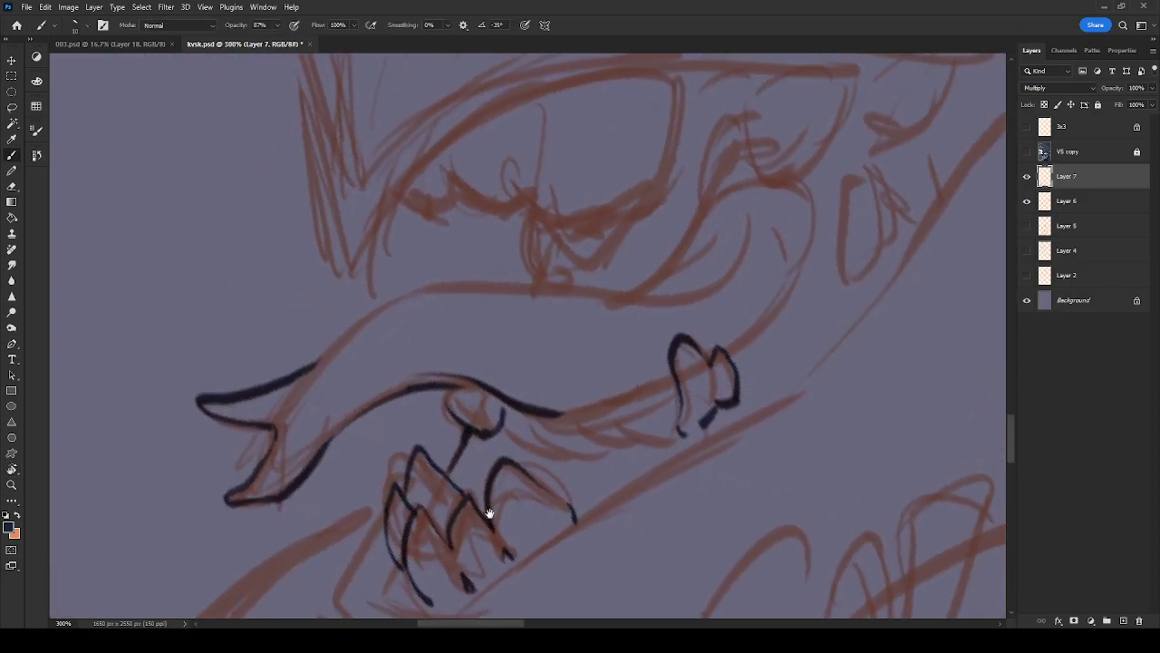
# Ink the large creature's lower jaw from the chin below the teeth along the long underside, undoing a stray stroke
pyautogui.moveTo(486, 508); pyautogui.dragTo(645, 296)
pyautogui.moveTo(549, 337)
pyautogui.mouseDown()
pyautogui.moveTo(541, 392)
pyautogui.moveTo(622, 406)
pyautogui.mouseUp()
pyautogui.moveTo(551, 414)
pyautogui.mouseDown()
pyautogui.moveTo(617, 407)
pyautogui.moveTo(794, 290)
pyautogui.mouseUp()
pyautogui.moveTo(807, 293); pyautogui.dragTo(637, 399)
pyautogui.hotkey('ctrl', 'z')
pyautogui.moveTo(543, 435); pyautogui.dragTo(444, 509)
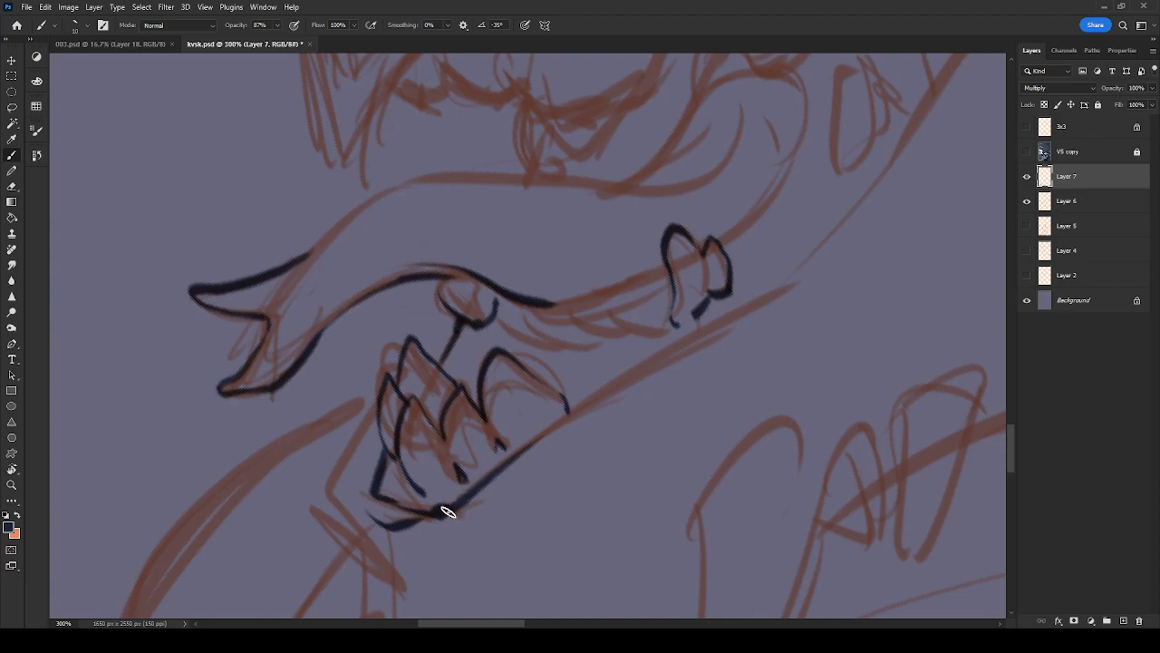
pyautogui.moveTo(525, 448); pyautogui.dragTo(803, 269)
# Ink the curled mouth corner and the upper mouth edge down to the sharp beak tip of the large head
pyautogui.moveTo(803, 268)
pyautogui.mouseDown()
pyautogui.moveTo(629, 427)
pyautogui.moveTo(689, 380)
pyautogui.moveTo(855, 171)
pyautogui.moveTo(751, 280)
pyautogui.moveTo(686, 310)
pyautogui.moveTo(824, 238)
pyautogui.moveTo(733, 336)
pyautogui.moveTo(787, 260)
pyautogui.moveTo(868, 253)
pyautogui.moveTo(754, 223)
pyautogui.mouseUp()
pyautogui.moveTo(738, 269); pyautogui.dragTo(642, 312)
pyautogui.moveTo(687, 317)
pyautogui.mouseDown()
pyautogui.moveTo(930, 219)
pyautogui.moveTo(648, 226)
pyautogui.moveTo(475, 248)
pyautogui.mouseUp()
pyautogui.moveTo(358, 293)
pyautogui.mouseDown()
pyautogui.moveTo(518, 282)
pyautogui.moveTo(729, 221)
pyautogui.mouseUp()
pyautogui.moveTo(520, 319)
pyautogui.mouseDown()
pyautogui.moveTo(536, 394)
pyautogui.moveTo(577, 337)
pyautogui.mouseUp()
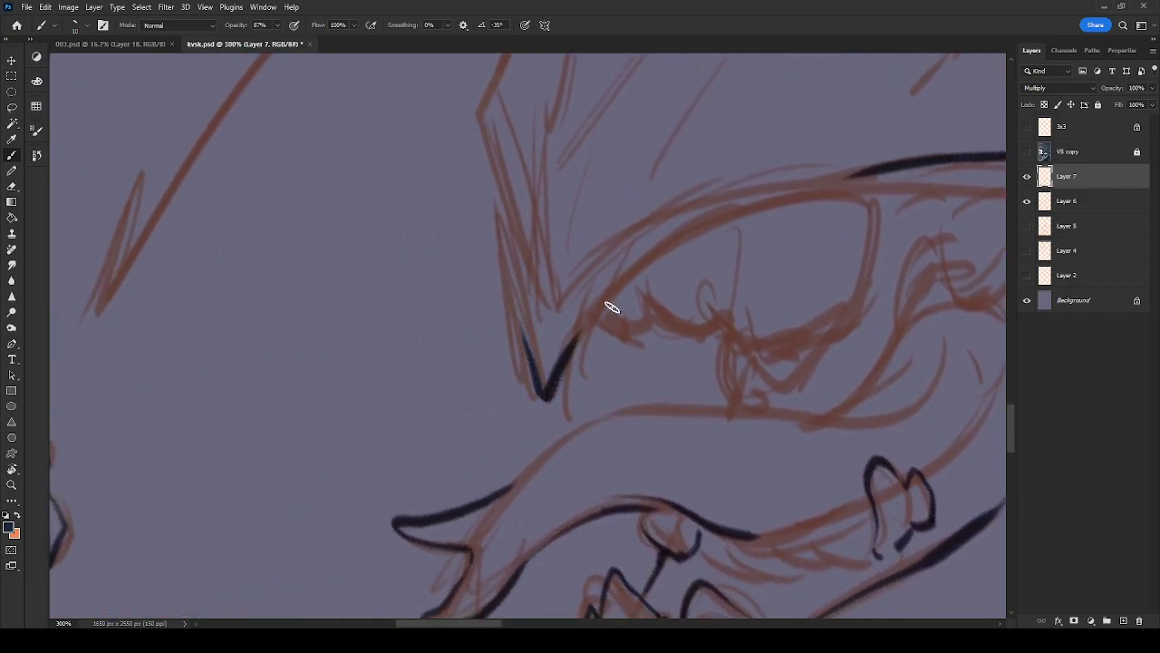
pyautogui.moveTo(676, 237); pyautogui.dragTo(565, 358)
pyautogui.moveTo(643, 254); pyautogui.dragTo(911, 167)
pyautogui.moveTo(531, 346)
pyautogui.mouseDown()
pyautogui.moveTo(500, 192)
pyautogui.moveTo(547, 390)
pyautogui.mouseUp()
pyautogui.hotkey('ctrl', '1')
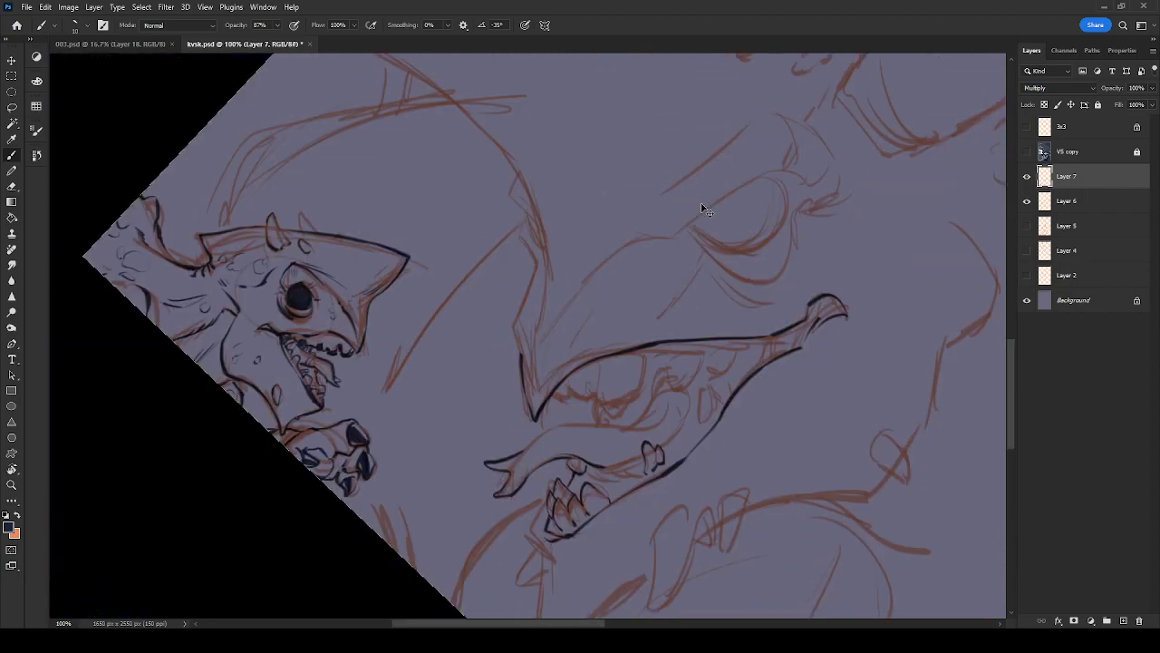
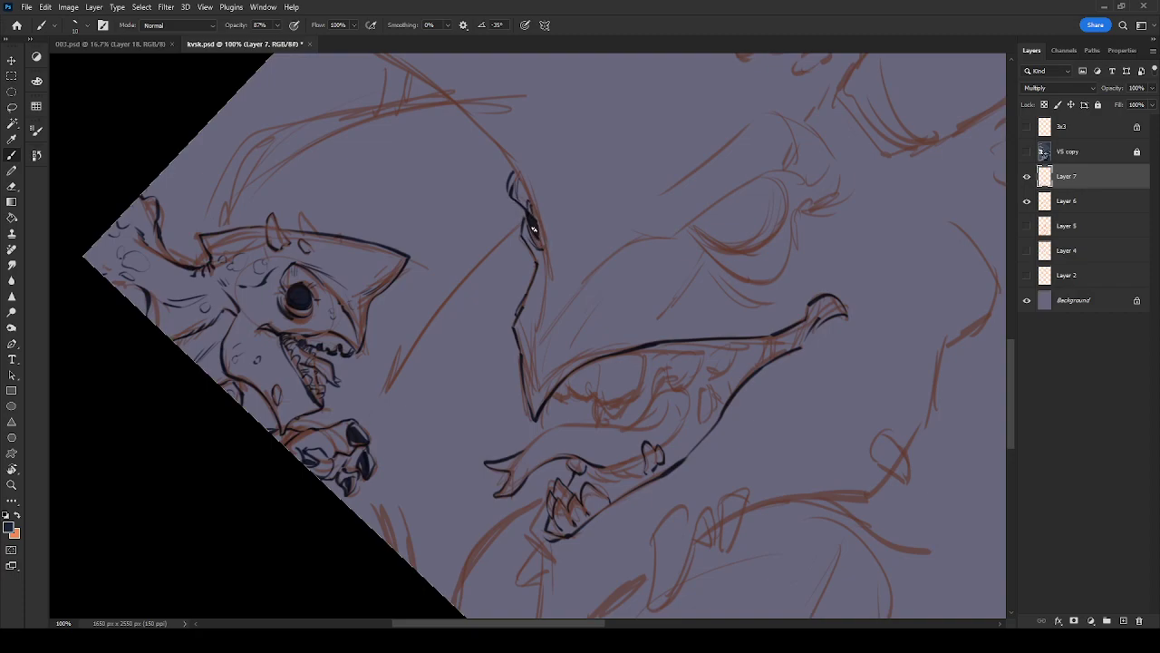
# Ink the beak's far edge, the upper eyelid, the lashes and the wrinkled brow ridge of the large head
pyautogui.moveTo(521, 184); pyautogui.dragTo(550, 276)
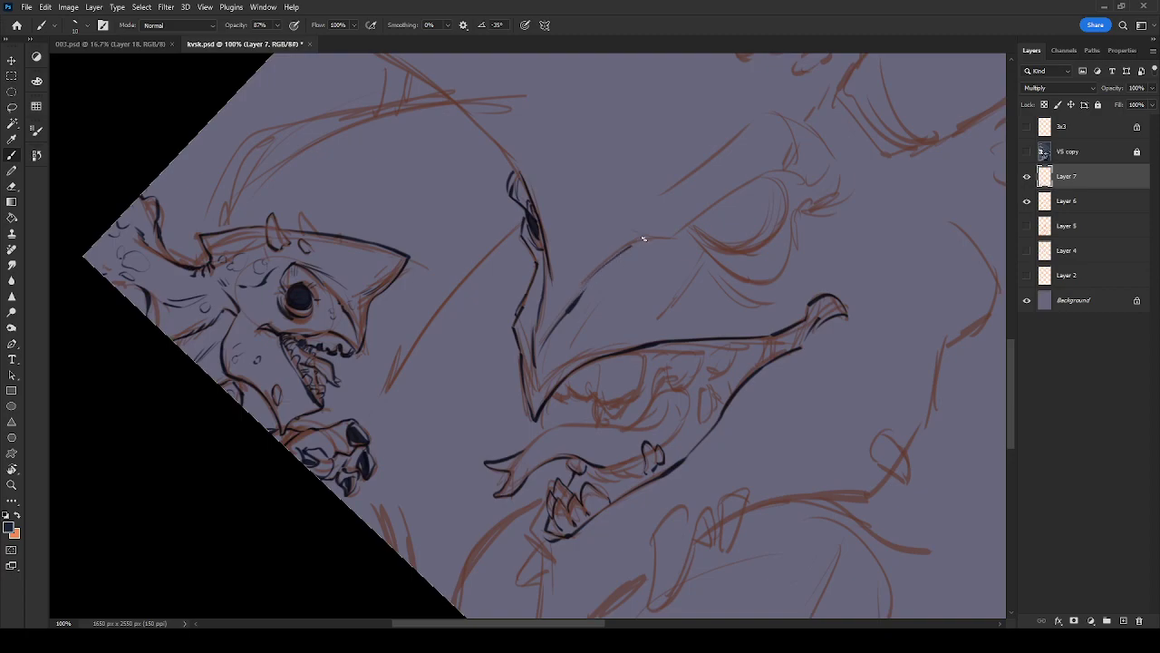
pyautogui.moveTo(689, 228); pyautogui.dragTo(786, 170)
pyautogui.moveTo(782, 216); pyautogui.dragTo(663, 342)
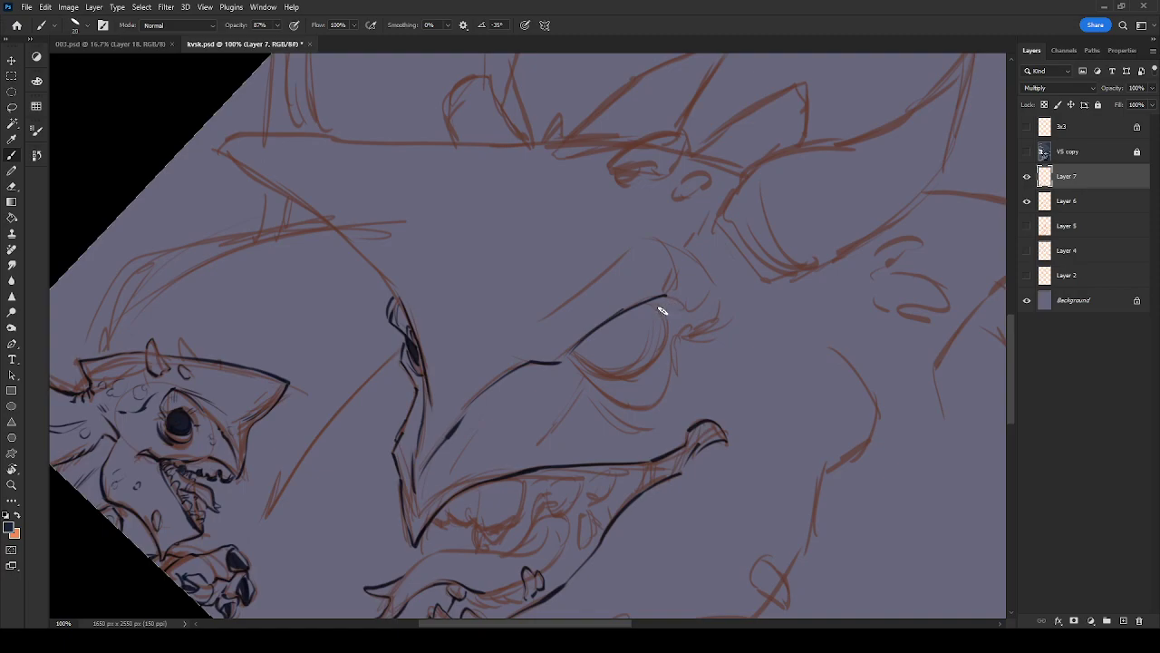
pyautogui.hotkey('ctrl', 'z')
pyautogui.moveTo(587, 334)
pyautogui.mouseDown()
pyautogui.moveTo(643, 301)
pyautogui.moveTo(714, 287)
pyautogui.moveTo(718, 327)
pyautogui.mouseUp()
pyautogui.moveTo(700, 263)
pyautogui.mouseDown()
pyautogui.moveTo(670, 260)
pyautogui.moveTo(680, 297)
pyautogui.mouseUp()
pyautogui.moveTo(654, 240)
pyautogui.mouseDown()
pyautogui.moveTo(618, 252)
pyautogui.moveTo(520, 335)
pyautogui.moveTo(523, 325)
pyautogui.moveTo(494, 372)
pyautogui.mouseUp()
pyautogui.moveTo(623, 258); pyautogui.dragTo(635, 290)
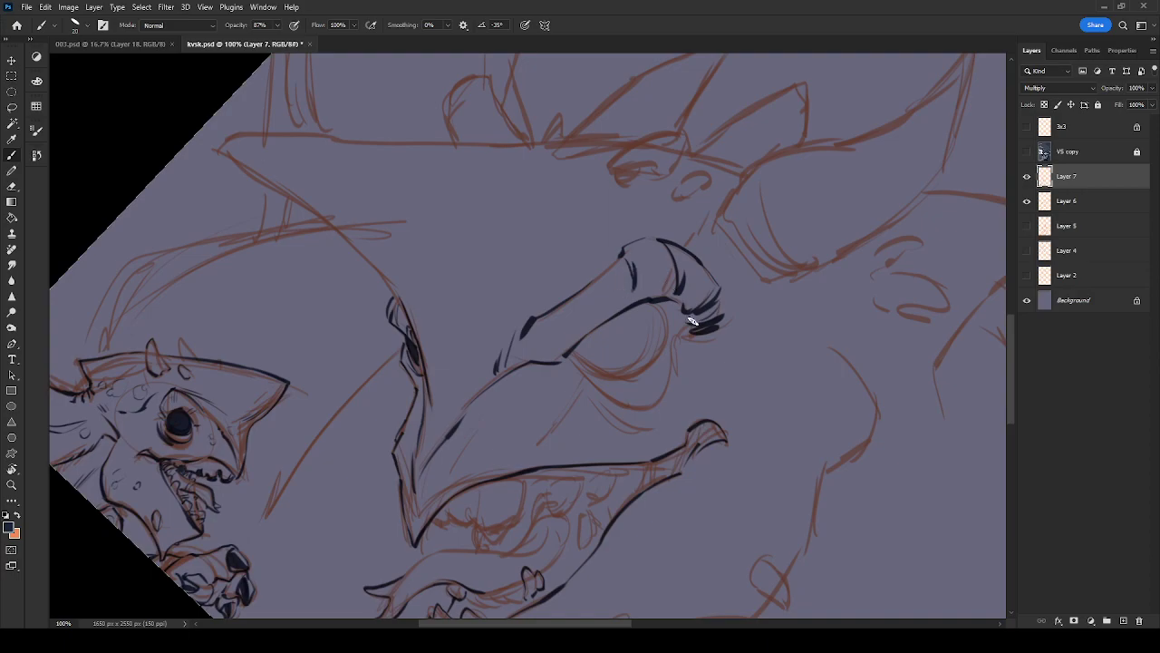
# Ink the lower eyelid and the curved folds beneath the large eye, with hatching and short crease lines
pyautogui.moveTo(689, 339)
pyautogui.mouseDown()
pyautogui.moveTo(675, 376)
pyautogui.moveTo(666, 358)
pyautogui.moveTo(664, 399)
pyautogui.mouseUp()
pyautogui.moveTo(574, 364)
pyautogui.mouseDown()
pyautogui.moveTo(618, 403)
pyautogui.moveTo(612, 388)
pyautogui.moveTo(655, 401)
pyautogui.moveTo(624, 416)
pyautogui.moveTo(583, 375)
pyautogui.moveTo(640, 418)
pyautogui.mouseUp()
pyautogui.moveTo(586, 388); pyautogui.dragTo(642, 422)
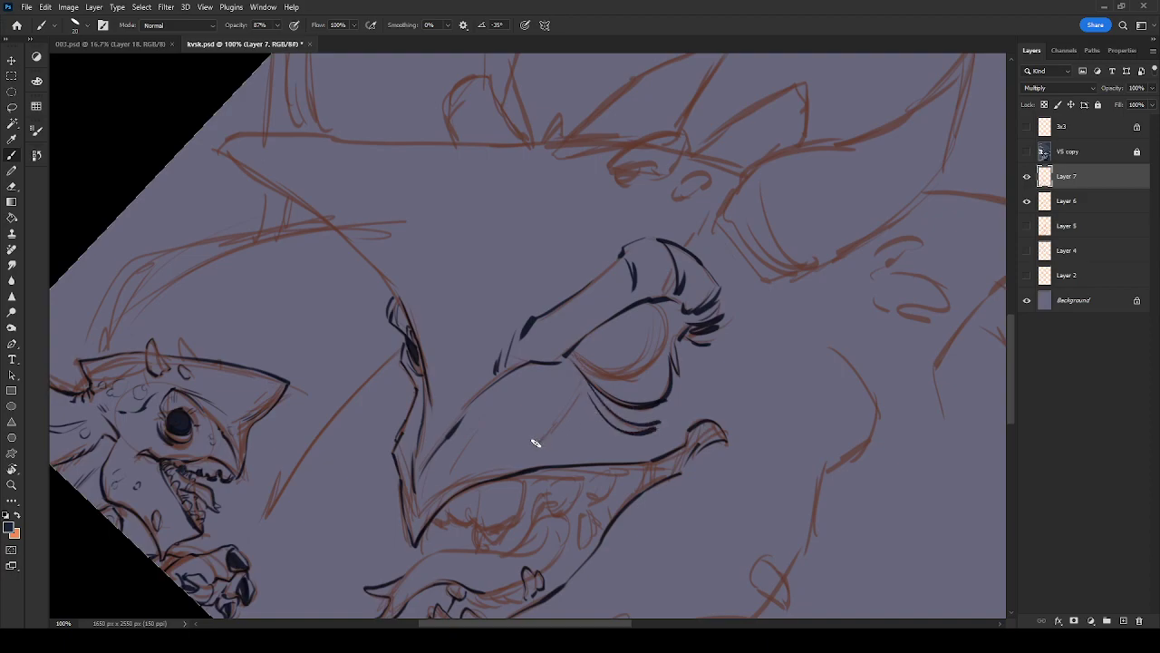
pyautogui.moveTo(585, 384)
pyautogui.mouseDown()
pyautogui.moveTo(542, 442)
pyautogui.moveTo(551, 438)
pyautogui.mouseUp()
pyautogui.moveTo(573, 349)
pyautogui.mouseDown()
pyautogui.moveTo(651, 364)
pyautogui.moveTo(664, 342)
pyautogui.moveTo(643, 364)
pyautogui.mouseUp()
pyautogui.moveTo(659, 307)
pyautogui.mouseDown()
pyautogui.moveTo(585, 382)
pyautogui.moveTo(593, 373)
pyautogui.moveTo(622, 407)
pyautogui.moveTo(638, 408)
pyautogui.moveTo(616, 394)
pyautogui.moveTo(633, 406)
pyautogui.moveTo(673, 395)
pyautogui.moveTo(670, 339)
pyautogui.moveTo(678, 368)
pyautogui.mouseUp()
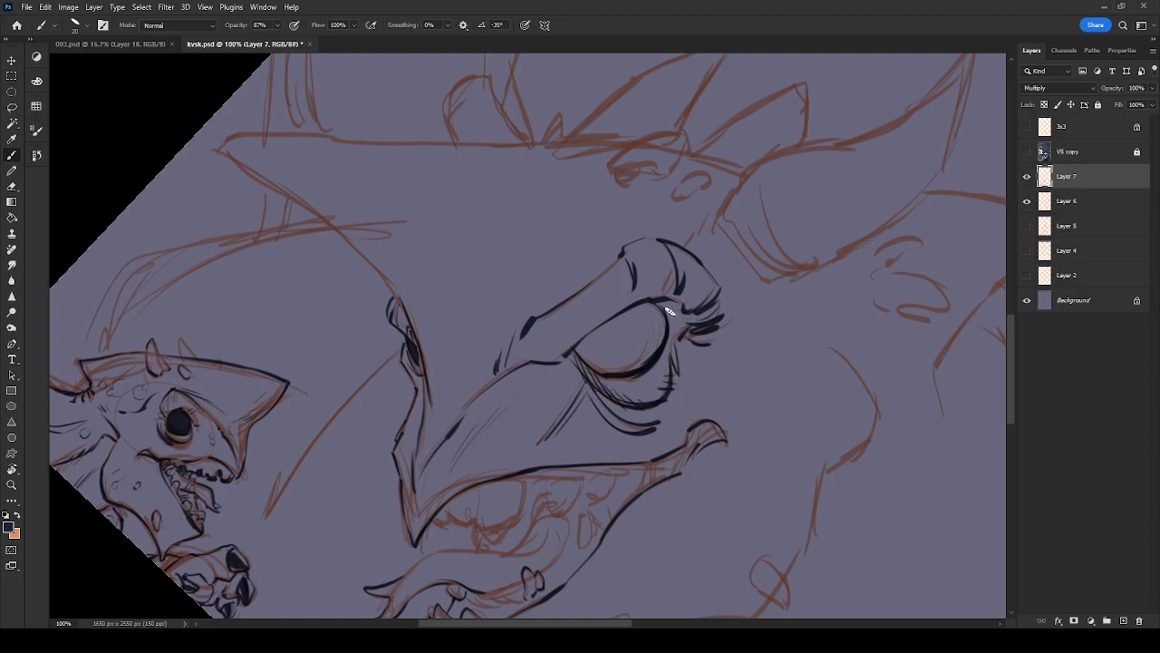
# Add fine lashes at the outer eye corner and fill the large eye solid dark, raising the brush opacity to 100%
pyautogui.moveTo(664, 301); pyautogui.dragTo(692, 324)
pyautogui.moveTo(574, 353)
pyautogui.mouseDown()
pyautogui.moveTo(651, 304)
pyautogui.moveTo(583, 348)
pyautogui.moveTo(593, 363)
pyautogui.moveTo(586, 353)
pyautogui.moveTo(607, 356)
pyautogui.moveTo(581, 354)
pyautogui.moveTo(642, 315)
pyautogui.moveTo(625, 360)
pyautogui.moveTo(655, 336)
pyautogui.mouseUp()
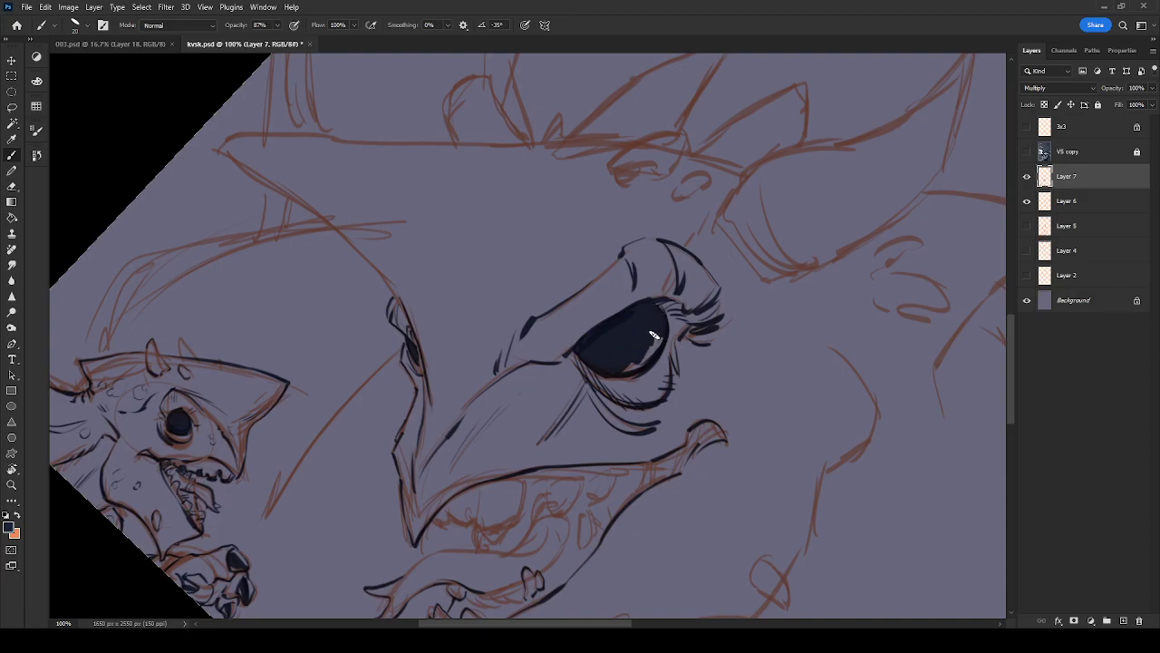
pyautogui.press('0')
pyautogui.moveTo(652, 323)
pyautogui.mouseDown()
pyautogui.moveTo(660, 336)
pyautogui.moveTo(620, 367)
pyautogui.moveTo(652, 326)
pyautogui.mouseUp()
# Lock Layer 7's transparent pixels, hide Layer 6 and fill the linework with the dark navy foreground color
pyautogui.click(1044, 105)
pyautogui.click(1027, 201)
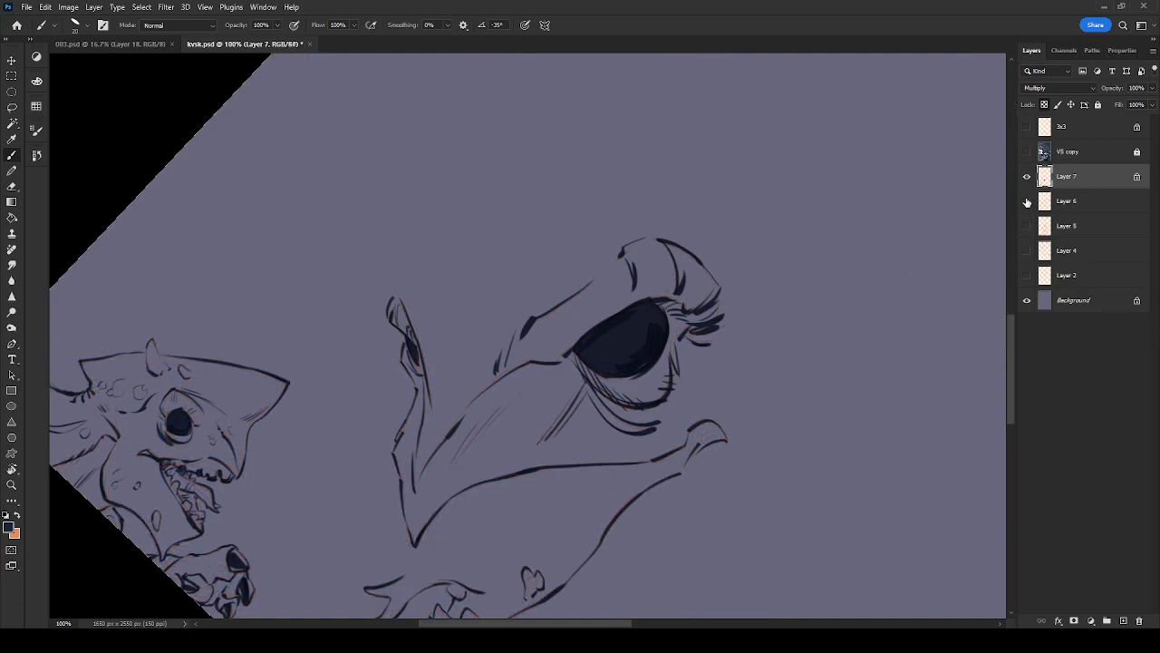
pyautogui.moveTo(1073, 185); pyautogui.dragTo(1123, 620)
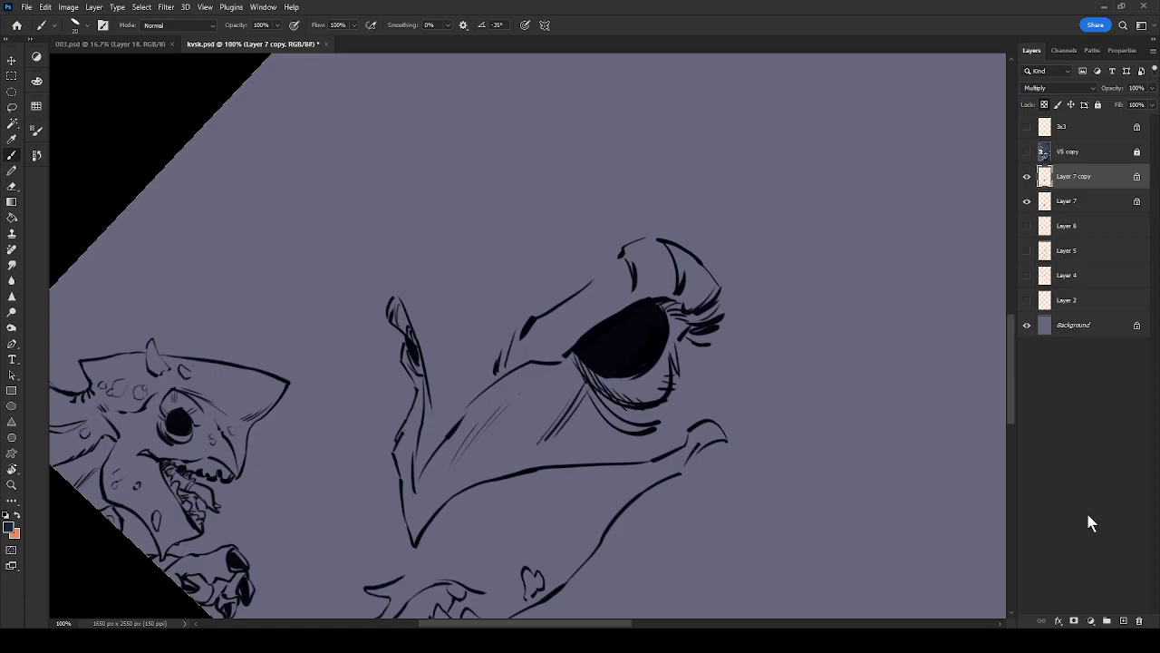
pyautogui.hotkey('ctrl', 'z')
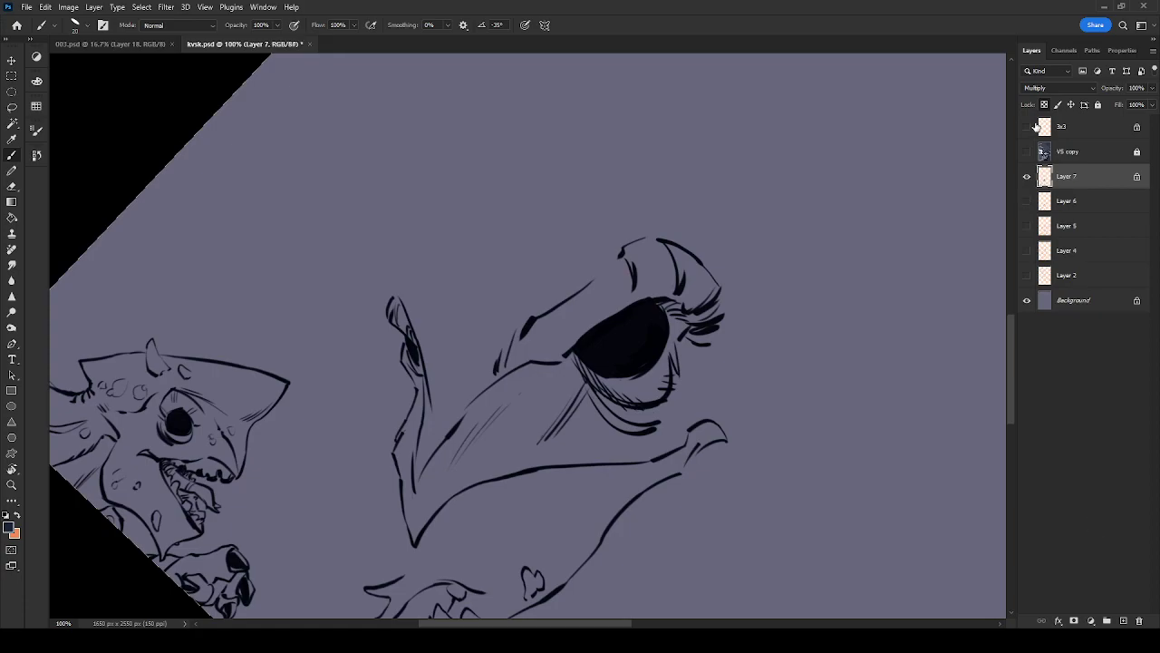
pyautogui.hotkey('alt', 'BackSpace')
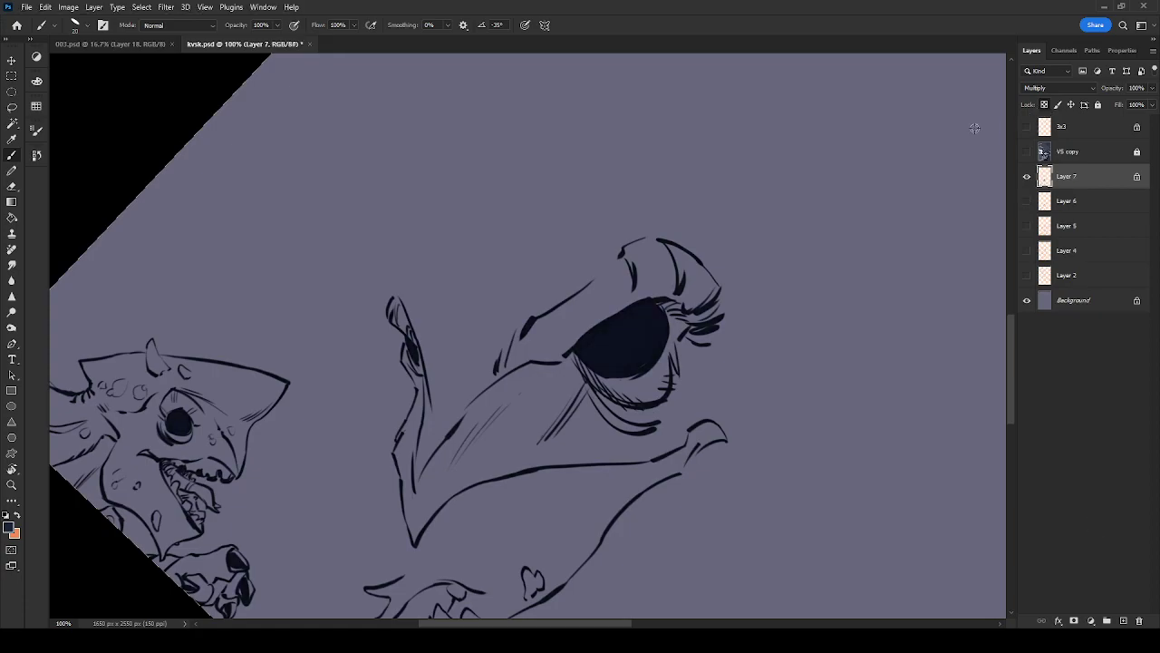
pyautogui.press('Escape')
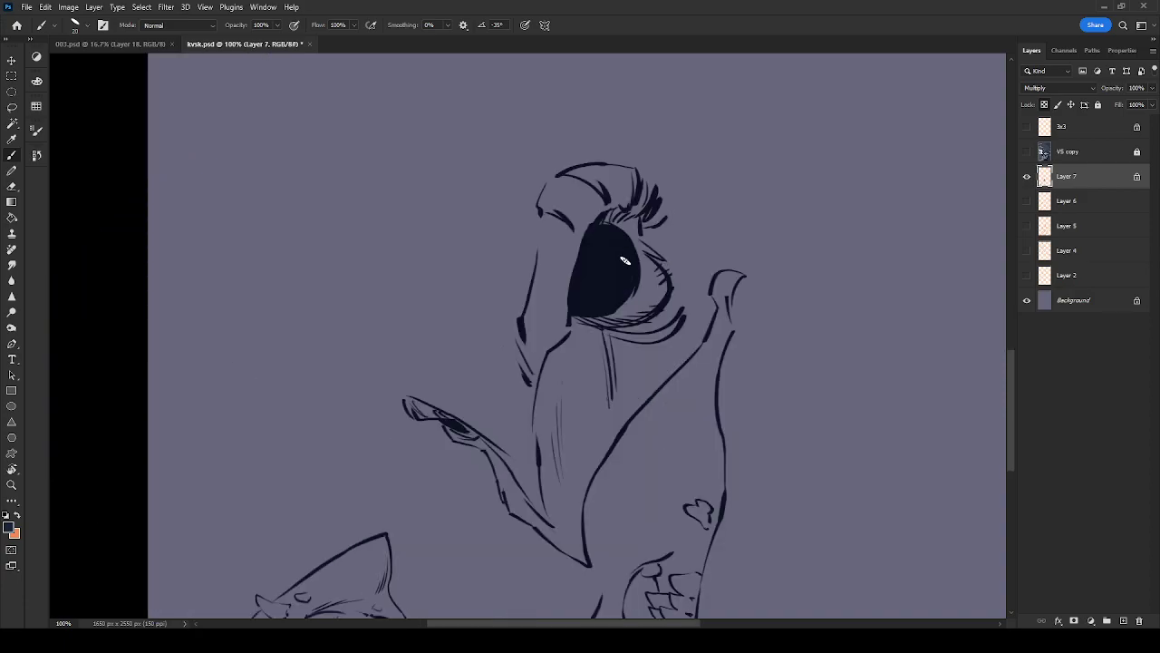
# Unlock Layer 7's transparent pixels and erase reflective highlights in the large eye with a size 20 Eraser
pyautogui.click(1044, 104)
pyautogui.press('e')
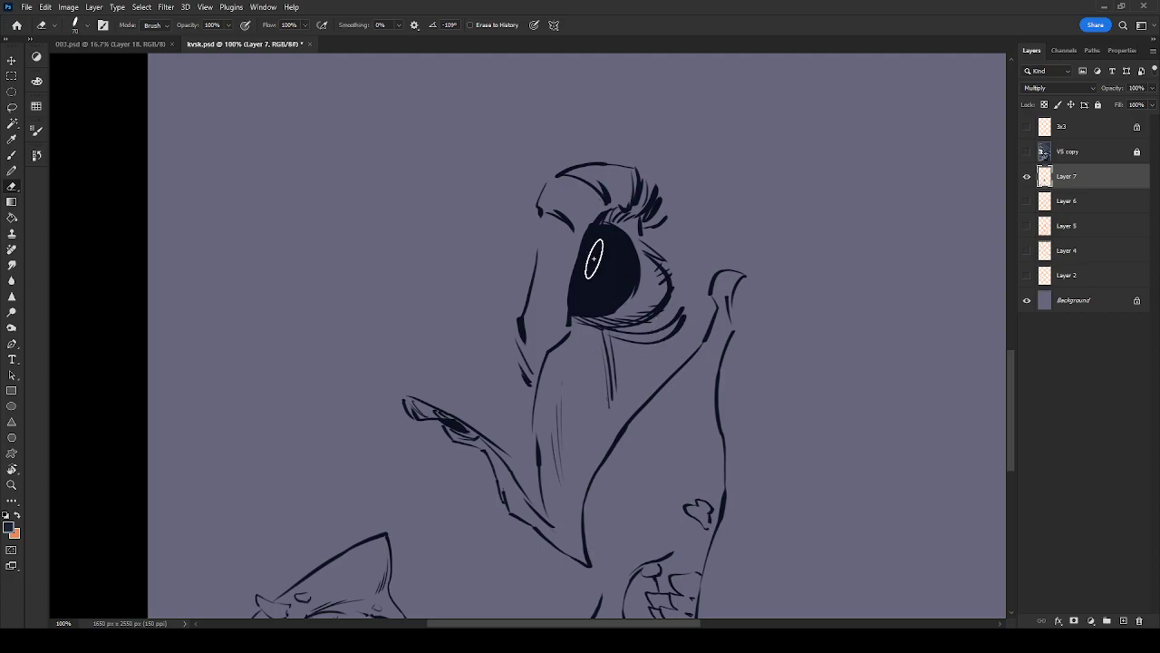
pyautogui.press('[')
pyautogui.press('[')
pyautogui.press('[')
pyautogui.press('[')
pyautogui.press('[')
pyautogui.press('[')
pyautogui.moveTo(603, 234); pyautogui.dragTo(623, 276)
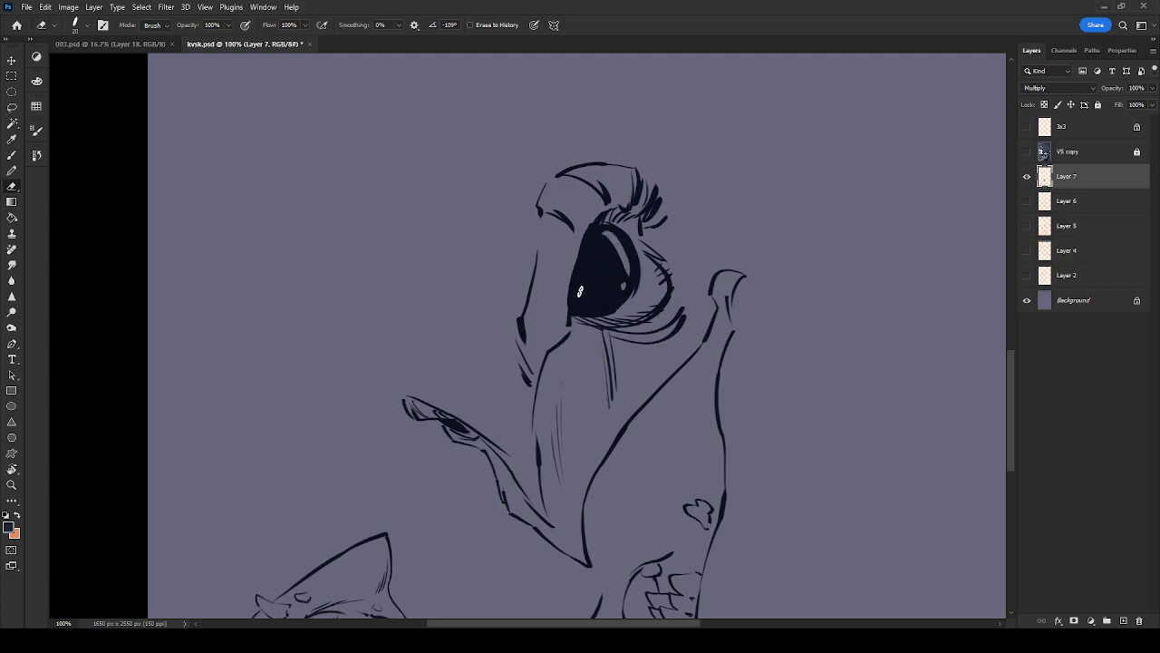
pyautogui.moveTo(578, 301); pyautogui.dragTo(598, 302)
# Erase small reflective highlights in the corner creature's dark eye
pyautogui.moveTo(607, 431); pyautogui.dragTo(651, 349)
pyautogui.moveTo(497, 342); pyautogui.dragTo(509, 345)
pyautogui.moveTo(541, 422); pyautogui.dragTo(671, 191)
pyautogui.moveTo(511, 319); pyautogui.dragTo(515, 334)
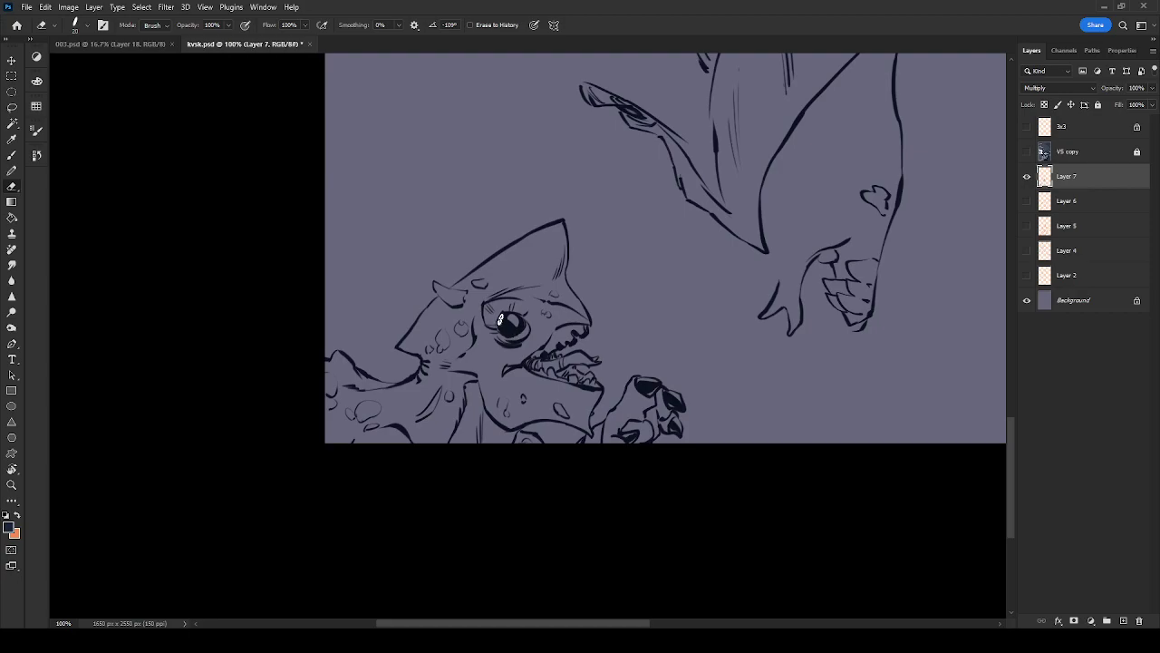
# Toggle the two locked layers above Layer 7 to check the whole page, and show the Layer 6 sketch again
pyautogui.hotkey('ctrl', '-')
pyautogui.hotkey('ctrl', '-')
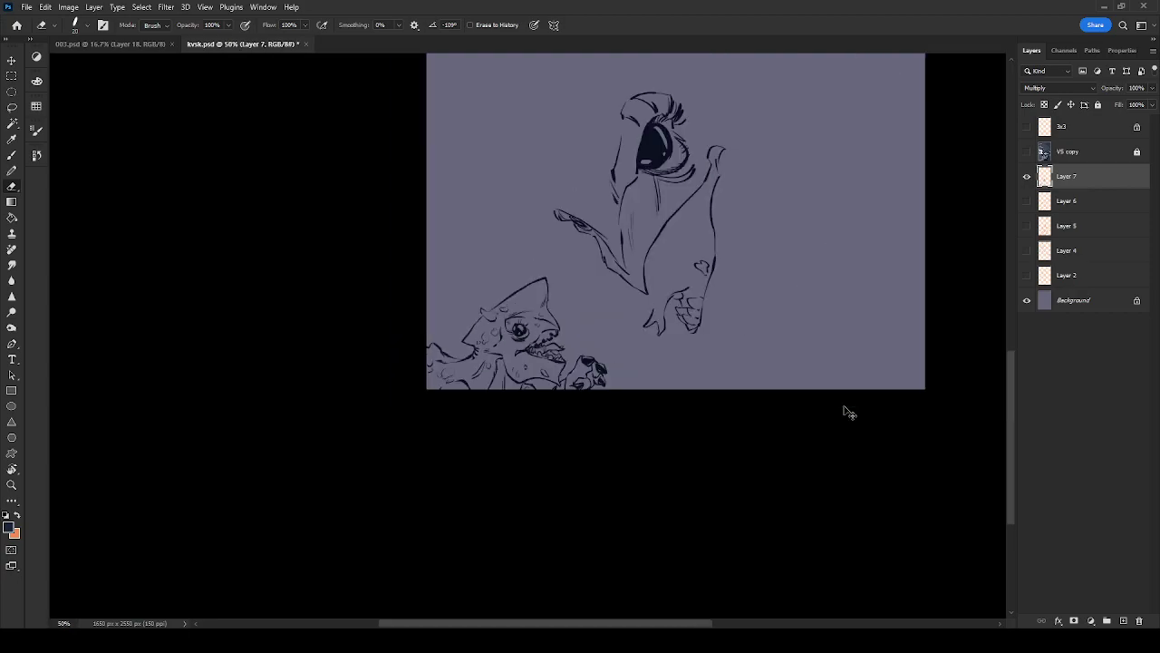
pyautogui.click(1028, 151)
pyautogui.click(1027, 152)
pyautogui.click(1027, 128)
pyautogui.click(1025, 132)
pyautogui.click(1027, 203)
pyautogui.moveTo(880, 309)
pyautogui.mouseDown()
pyautogui.moveTo(759, 469)
pyautogui.moveTo(759, 486)
pyautogui.mouseUp()
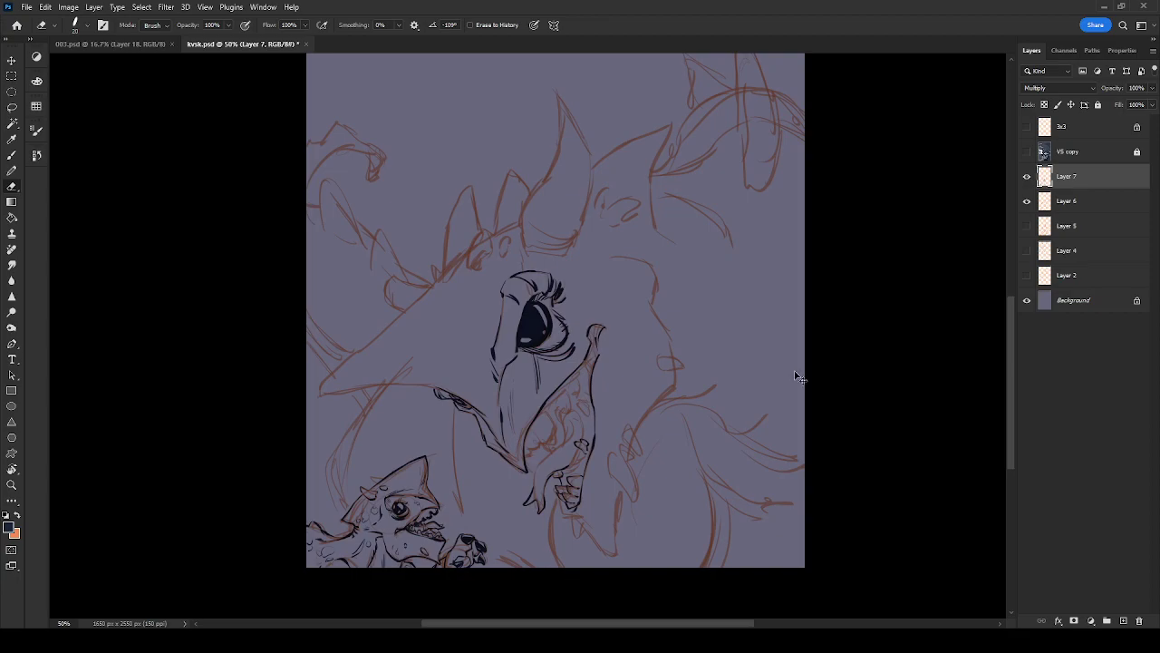
# Return to the Brush and ink the two small pointed scales beside the crest edge above the large eye
pyautogui.hotkey('ctrl', '1')
pyautogui.press('b')
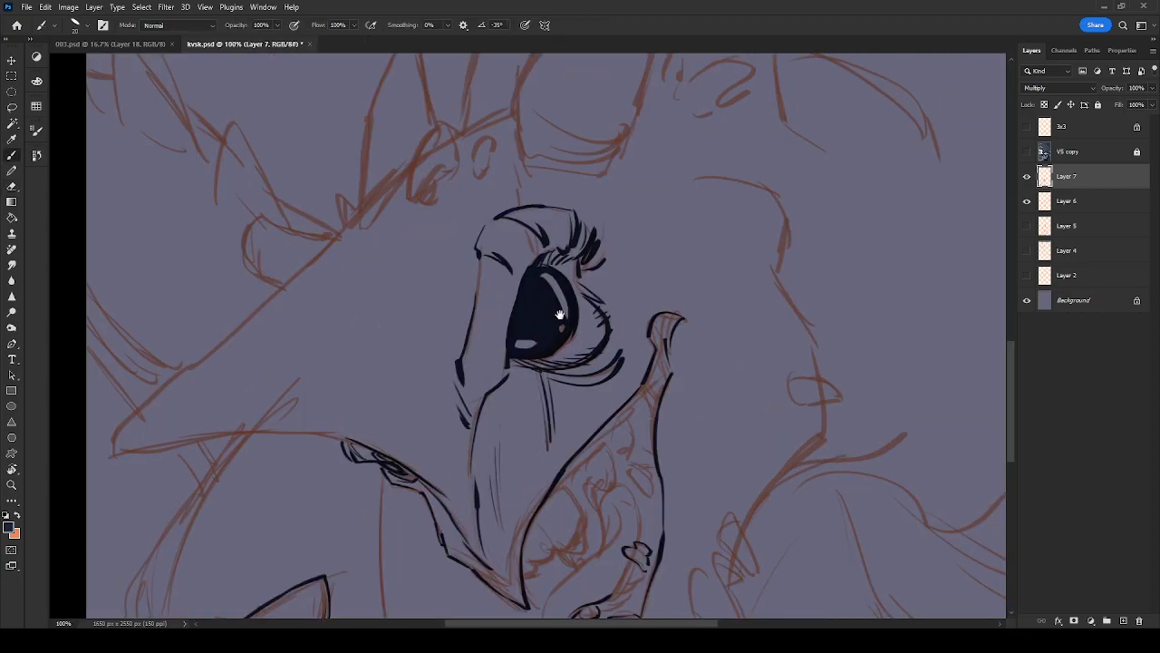
pyautogui.moveTo(544, 313); pyautogui.dragTo(797, 331)
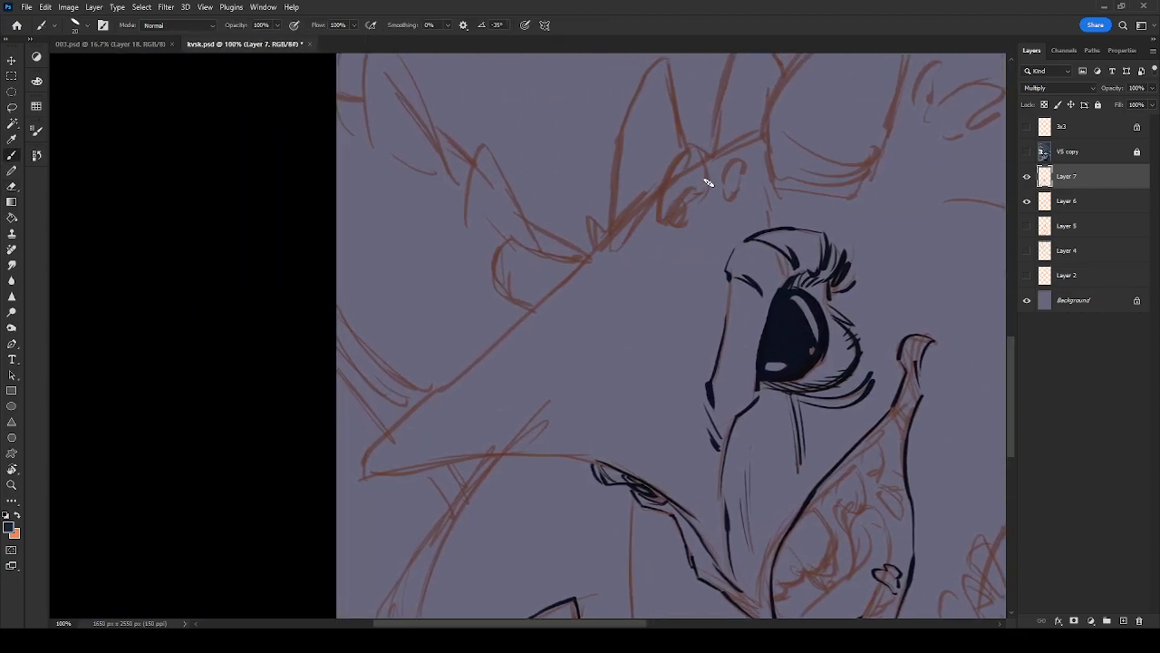
pyautogui.moveTo(694, 148)
pyautogui.mouseDown()
pyautogui.moveTo(708, 183)
pyautogui.moveTo(690, 145)
pyautogui.moveTo(658, 191)
pyautogui.moveTo(653, 227)
pyautogui.mouseUp()
pyautogui.moveTo(692, 149)
pyautogui.mouseDown()
pyautogui.moveTo(656, 224)
pyautogui.moveTo(707, 186)
pyautogui.moveTo(702, 162)
pyautogui.moveTo(686, 195)
pyautogui.moveTo(743, 184)
pyautogui.moveTo(728, 203)
pyautogui.moveTo(743, 159)
pyautogui.moveTo(726, 203)
pyautogui.moveTo(742, 163)
pyautogui.moveTo(722, 199)
pyautogui.moveTo(745, 175)
pyautogui.moveTo(733, 199)
pyautogui.moveTo(744, 184)
pyautogui.moveTo(706, 194)
pyautogui.moveTo(669, 226)
pyautogui.mouseUp()
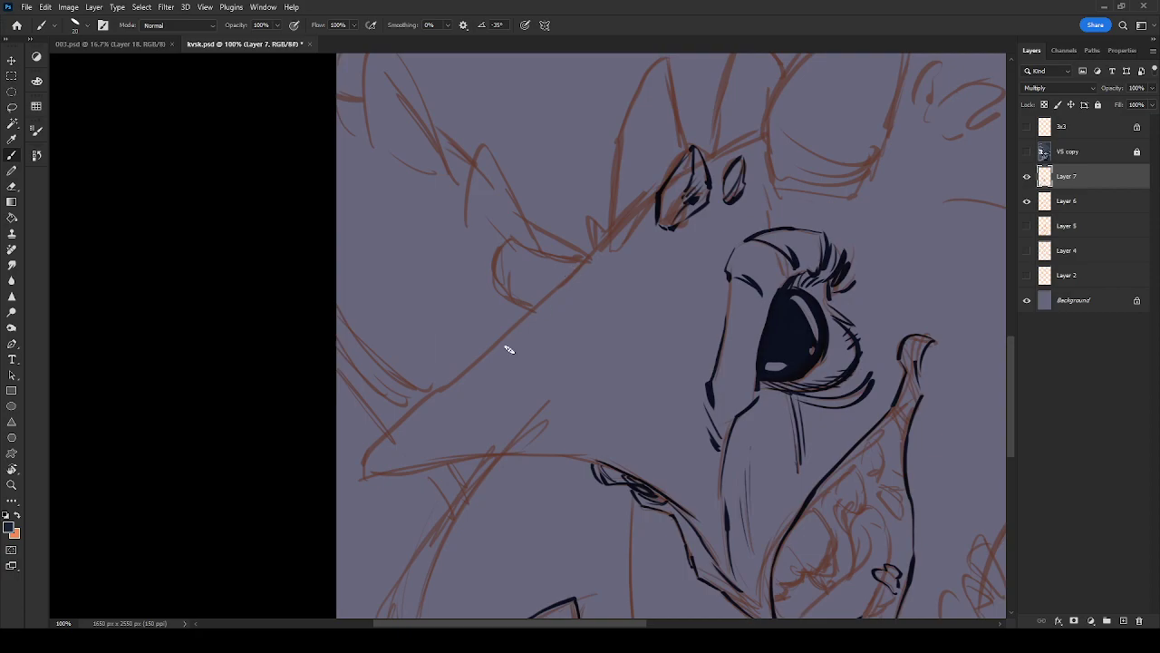
# Ink the long straight crest edge from its pointed tip up to the small spike and the first large spike's base
pyautogui.moveTo(443, 387)
pyautogui.mouseDown()
pyautogui.moveTo(368, 454)
pyautogui.moveTo(363, 473)
pyautogui.mouseUp()
pyautogui.moveTo(441, 393)
pyautogui.mouseDown()
pyautogui.moveTo(612, 231)
pyautogui.moveTo(589, 259)
pyautogui.moveTo(592, 206)
pyautogui.moveTo(601, 234)
pyautogui.mouseUp()
pyautogui.moveTo(621, 126); pyautogui.dragTo(614, 245)
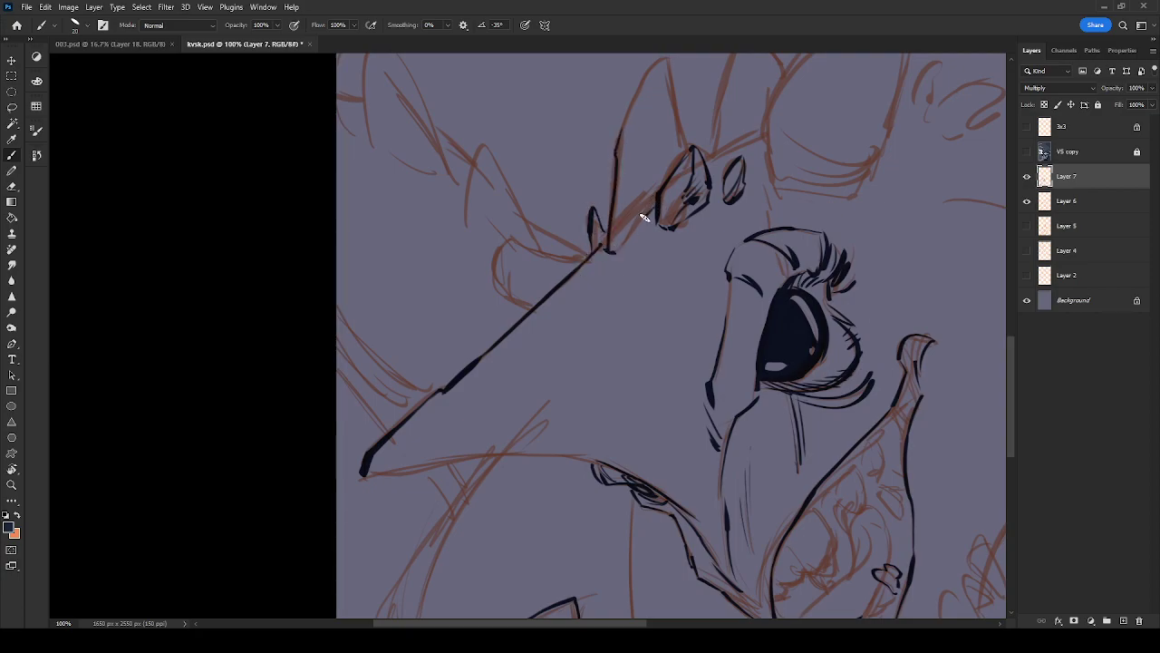
# Complete the outline of the first large crest spike and hatch its shaded side, redoing one stroke
pyautogui.moveTo(674, 200); pyautogui.dragTo(611, 380)
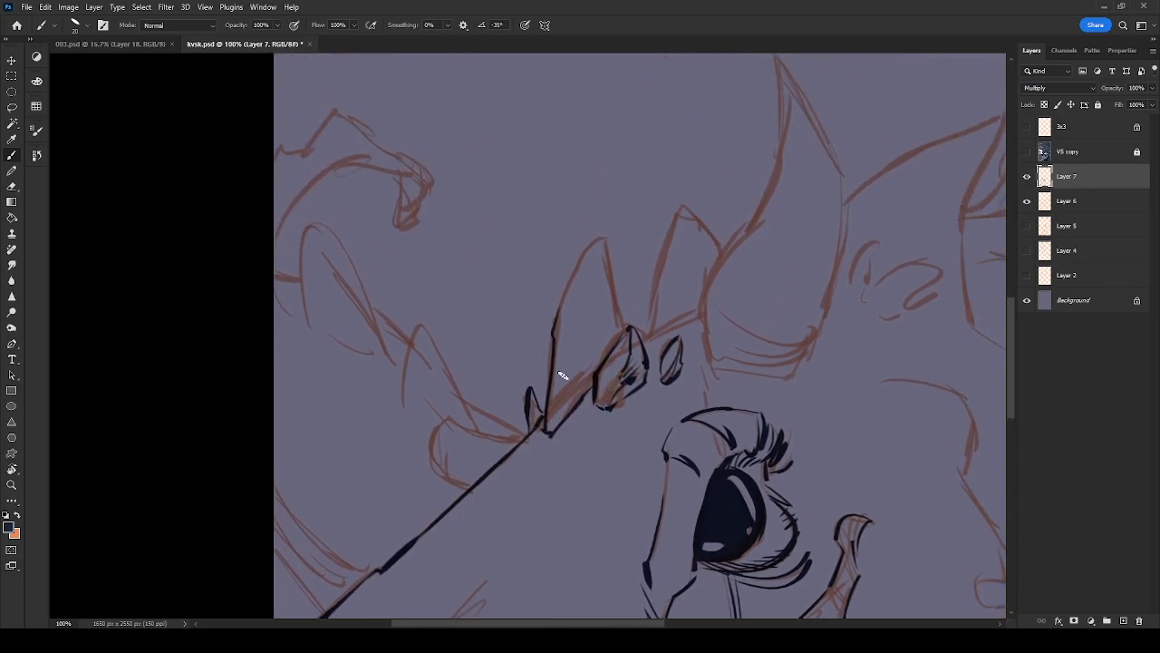
pyautogui.moveTo(557, 314); pyautogui.dragTo(609, 232)
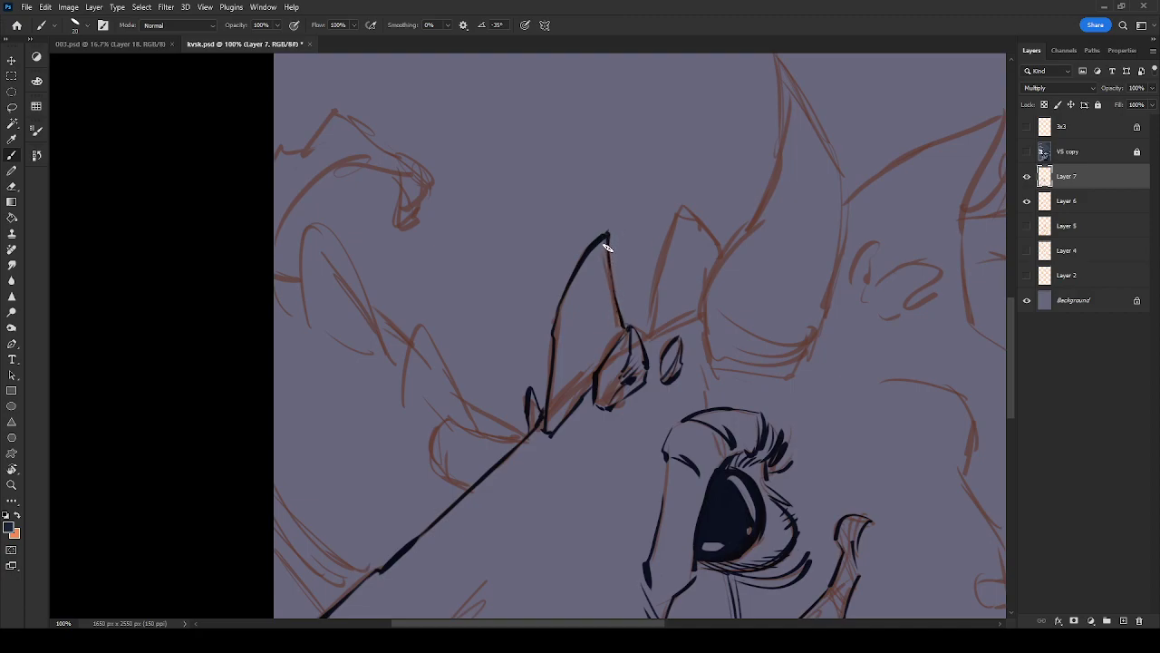
pyautogui.moveTo(598, 266); pyautogui.dragTo(590, 354)
pyautogui.moveTo(599, 323); pyautogui.dragTo(593, 366)
pyautogui.hotkey('ctrl', 'z')
pyautogui.moveTo(596, 307); pyautogui.dragTo(593, 366)
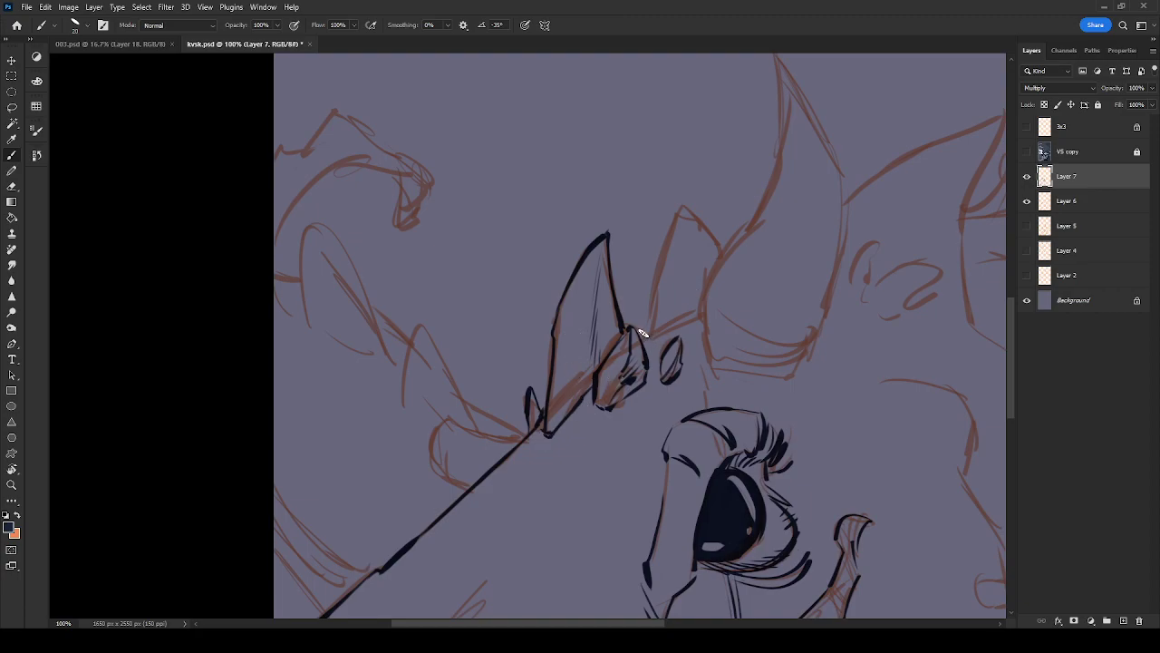
# Ink the second crest spike with its base line and a thin central shading line
pyautogui.moveTo(646, 336)
pyautogui.mouseDown()
pyautogui.moveTo(702, 307)
pyautogui.moveTo(662, 262)
pyautogui.moveTo(655, 292)
pyautogui.moveTo(678, 207)
pyautogui.moveTo(715, 239)
pyautogui.mouseUp()
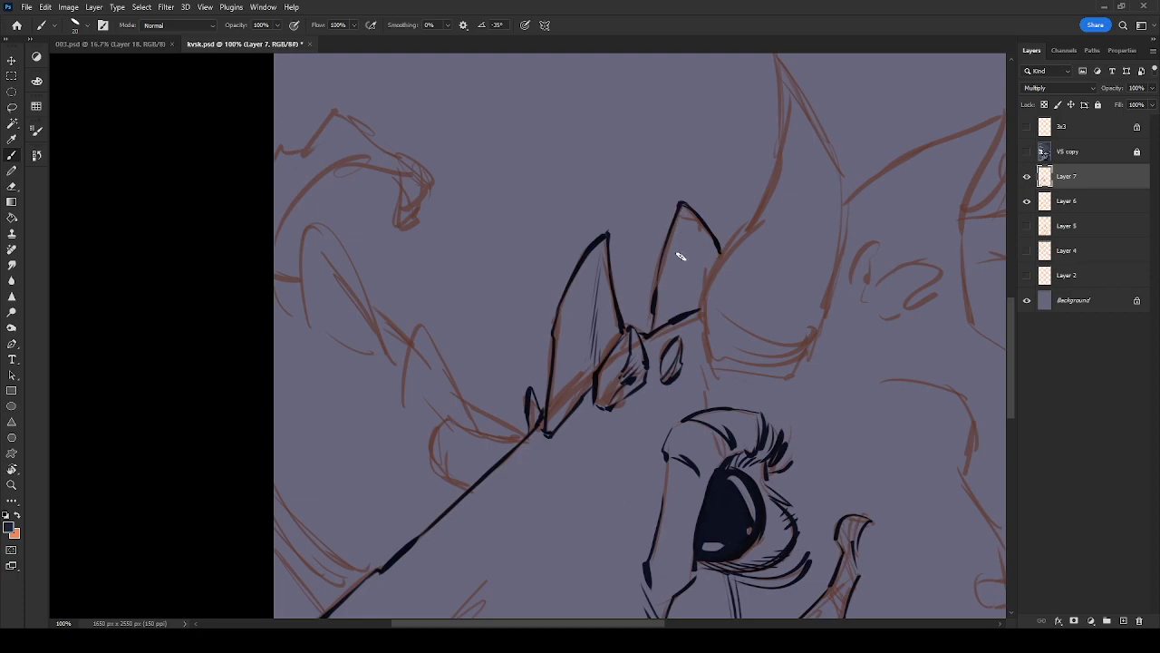
pyautogui.moveTo(658, 310); pyautogui.dragTo(642, 337)
pyautogui.moveTo(687, 219); pyautogui.dragTo(684, 316)
# Ink the large horn's concave edge and rounded base, with short skin creases around the base
pyautogui.moveTo(749, 286); pyautogui.dragTo(643, 428)
pyautogui.moveTo(666, 186)
pyautogui.mouseDown()
pyautogui.moveTo(677, 244)
pyautogui.moveTo(652, 354)
pyautogui.moveTo(603, 420)
pyautogui.moveTo(602, 495)
pyautogui.mouseUp()
pyautogui.moveTo(598, 440)
pyautogui.mouseDown()
pyautogui.moveTo(612, 500)
pyautogui.moveTo(684, 512)
pyautogui.moveTo(714, 482)
pyautogui.mouseUp()
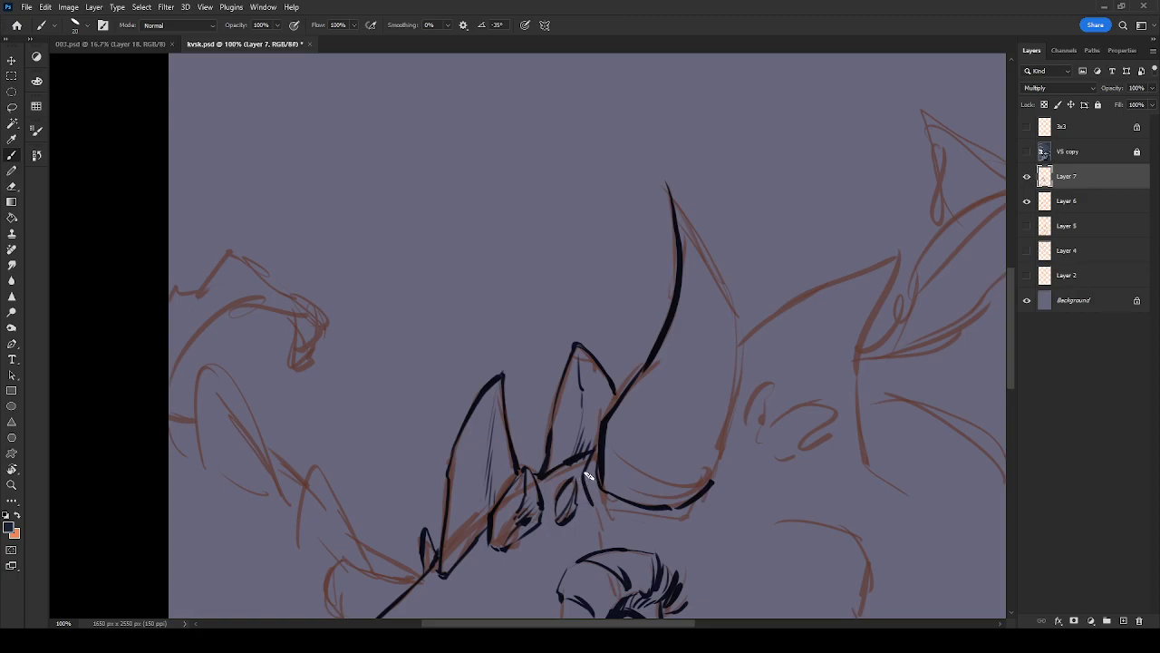
pyautogui.moveTo(595, 479)
pyautogui.mouseDown()
pyautogui.moveTo(583, 499)
pyautogui.moveTo(616, 519)
pyautogui.moveTo(679, 517)
pyautogui.mouseUp()
pyautogui.moveTo(684, 506); pyautogui.dragTo(687, 519)
pyautogui.moveTo(624, 537)
pyautogui.mouseDown()
pyautogui.moveTo(681, 536)
pyautogui.moveTo(722, 513)
pyautogui.mouseUp()
# Ink the large horn's outer edge up to the tip, then add a long inner ridge line with hatching near the base
pyautogui.moveTo(740, 318); pyautogui.dragTo(709, 495)
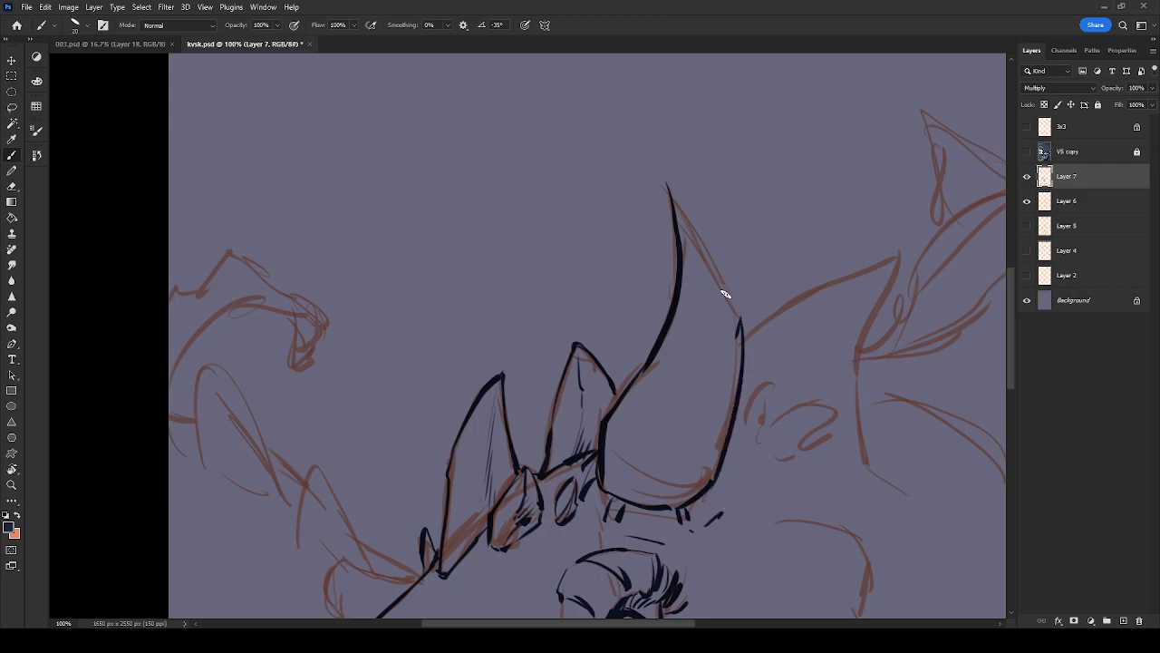
pyautogui.moveTo(728, 303)
pyautogui.mouseDown()
pyautogui.moveTo(673, 197)
pyautogui.moveTo(734, 313)
pyautogui.mouseUp()
pyautogui.hotkey('ctrl', 'z')
pyautogui.moveTo(727, 456)
pyautogui.mouseDown()
pyautogui.moveTo(723, 503)
pyautogui.moveTo(736, 478)
pyautogui.mouseUp()
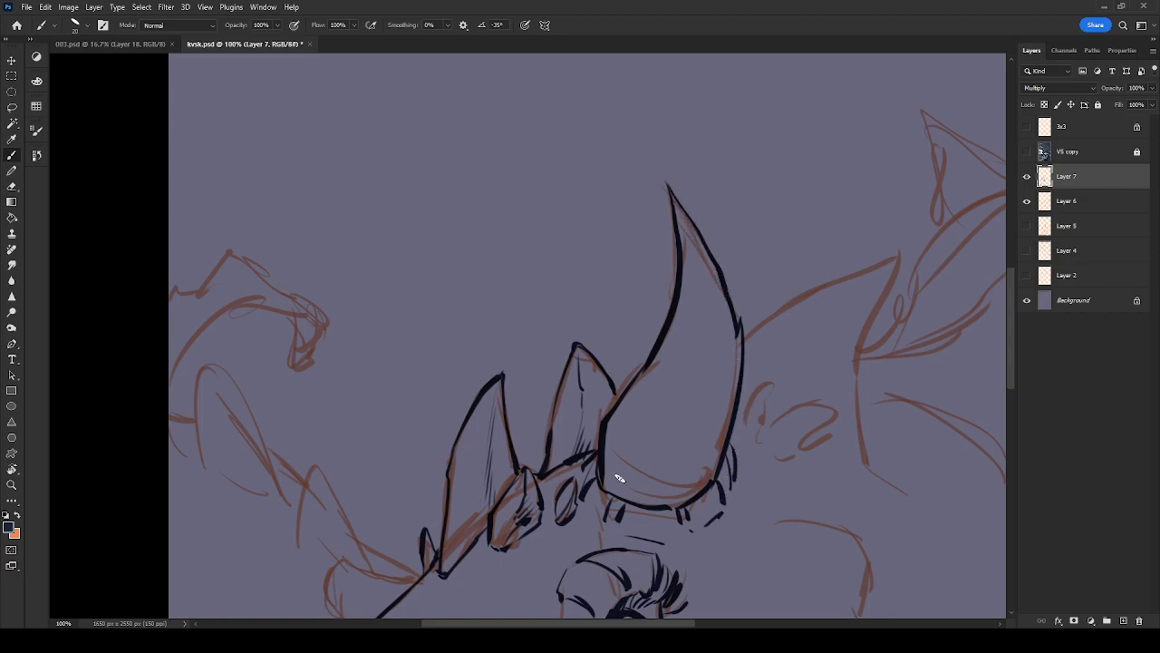
pyautogui.moveTo(683, 225)
pyautogui.mouseDown()
pyautogui.moveTo(704, 383)
pyautogui.moveTo(677, 482)
pyautogui.mouseUp()
pyautogui.moveTo(705, 411); pyautogui.dragTo(671, 497)
pyautogui.moveTo(698, 444); pyautogui.dragTo(677, 501)
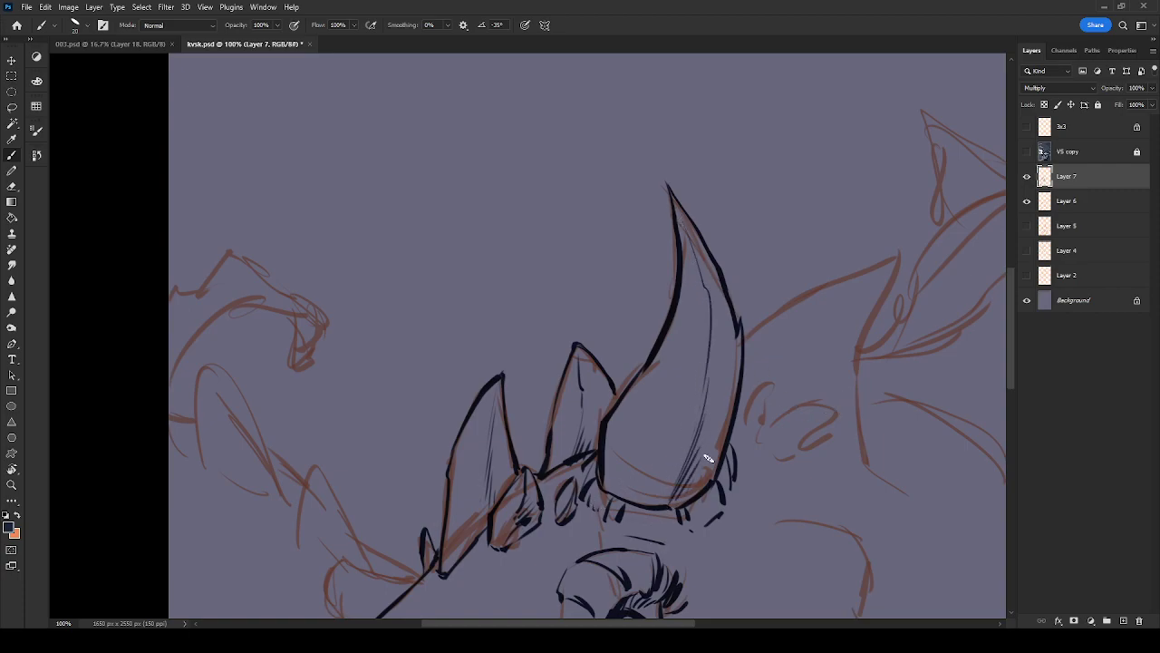
# Ink two small scales beside the large horn's base and outline both edges of the broad spike behind the horn
pyautogui.moveTo(758, 393)
pyautogui.mouseDown()
pyautogui.moveTo(621, 286)
pyautogui.moveTo(615, 309)
pyautogui.mouseUp()
pyautogui.moveTo(535, 352)
pyautogui.mouseDown()
pyautogui.moveTo(558, 314)
pyautogui.moveTo(555, 353)
pyautogui.moveTo(627, 339)
pyautogui.moveTo(611, 381)
pyautogui.moveTo(542, 387)
pyautogui.mouseUp()
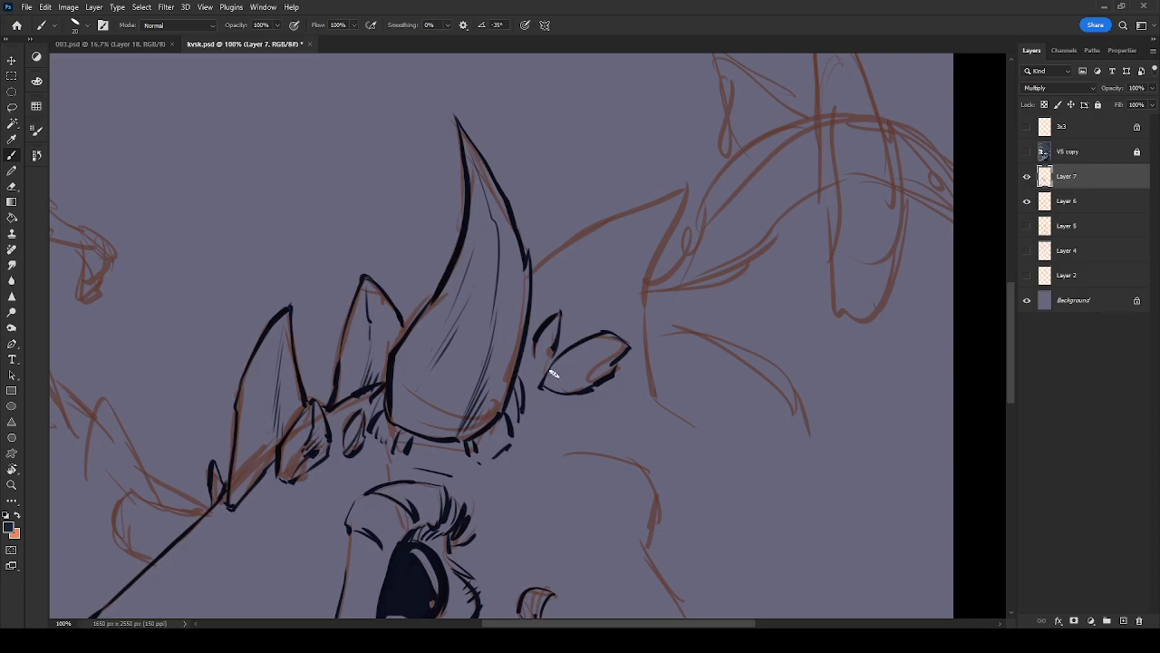
pyautogui.moveTo(531, 345)
pyautogui.mouseDown()
pyautogui.moveTo(537, 376)
pyautogui.moveTo(577, 407)
pyautogui.moveTo(608, 383)
pyautogui.mouseUp()
pyautogui.moveTo(616, 339)
pyautogui.mouseDown()
pyautogui.moveTo(629, 348)
pyautogui.moveTo(587, 387)
pyautogui.mouseUp()
pyautogui.moveTo(688, 190)
pyautogui.mouseDown()
pyautogui.moveTo(647, 323)
pyautogui.moveTo(659, 400)
pyautogui.moveTo(673, 412)
pyautogui.mouseUp()
pyautogui.moveTo(687, 187); pyautogui.dragTo(535, 263)
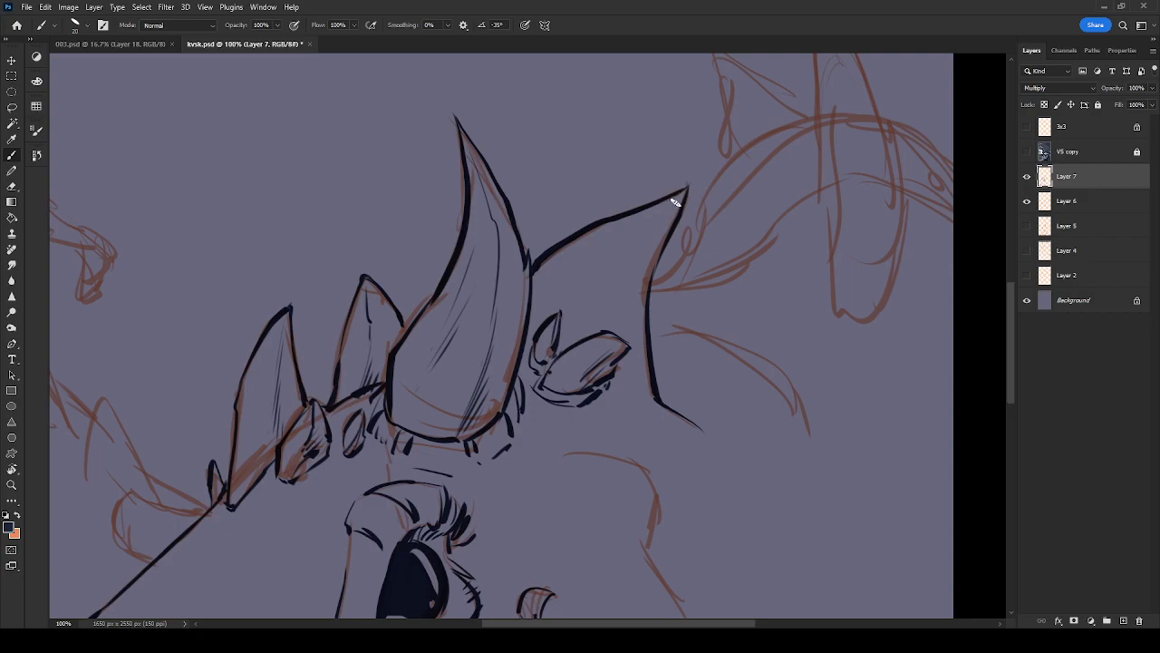
# Ink the blunt curved horn on the far side of the snout, with short shading lines at its base
pyautogui.moveTo(583, 423); pyautogui.dragTo(857, 280)
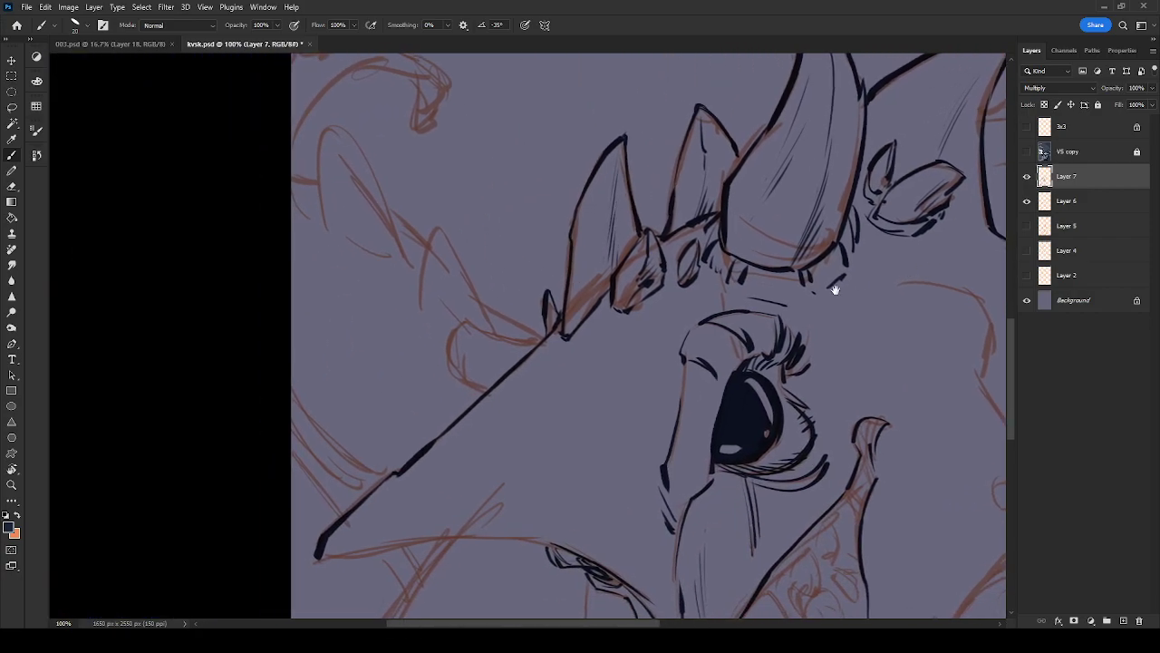
pyautogui.moveTo(627, 350); pyautogui.dragTo(703, 362)
pyautogui.moveTo(617, 352); pyautogui.dragTo(548, 336)
pyautogui.moveTo(533, 369); pyautogui.dragTo(533, 400)
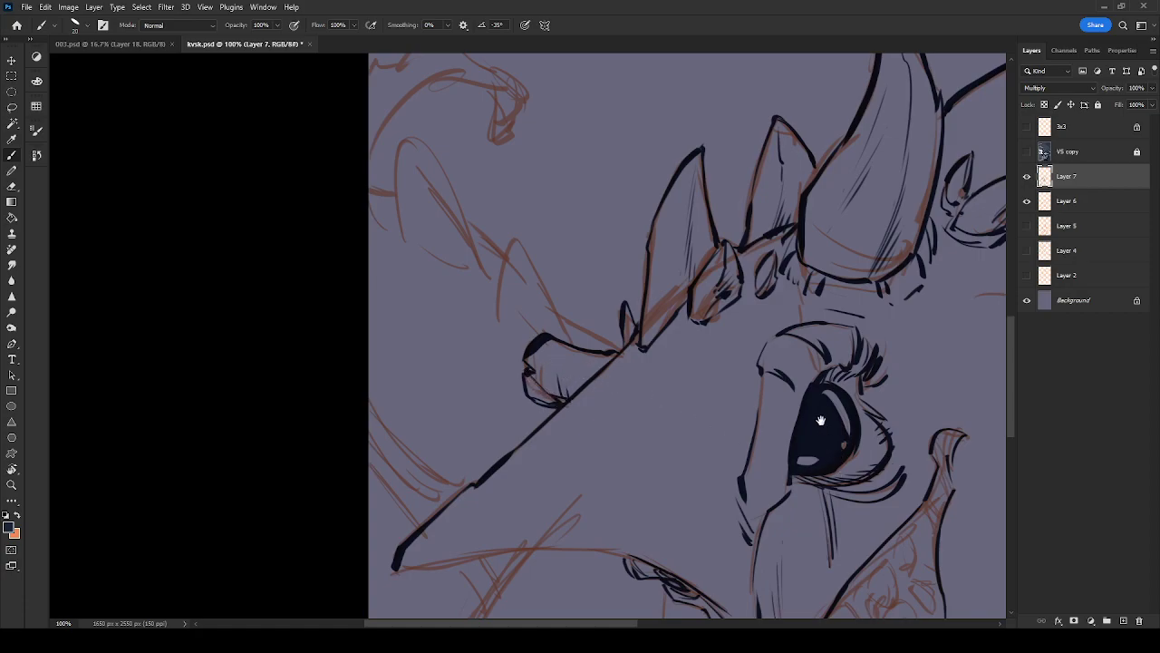
# Add faint texture lines on the snout and ink the beak's lower edge from the mouth to the pointed tip
pyautogui.moveTo(822, 428); pyautogui.dragTo(751, 332)
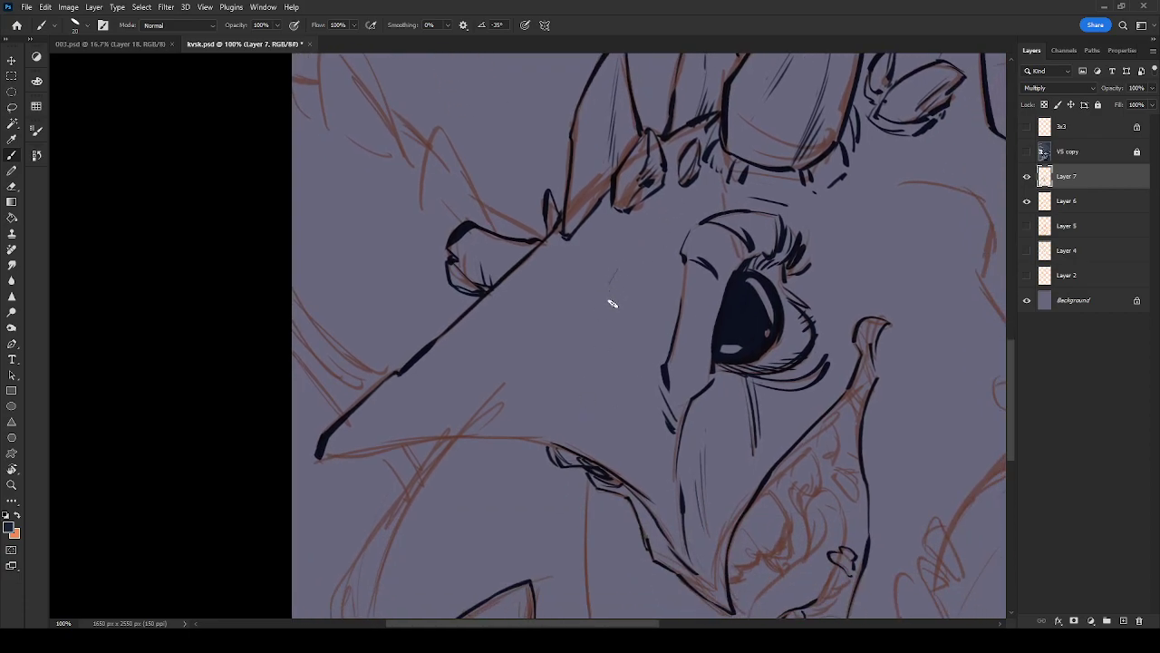
pyautogui.moveTo(635, 498)
pyautogui.mouseDown()
pyautogui.moveTo(738, 251)
pyautogui.moveTo(717, 350)
pyautogui.mouseUp()
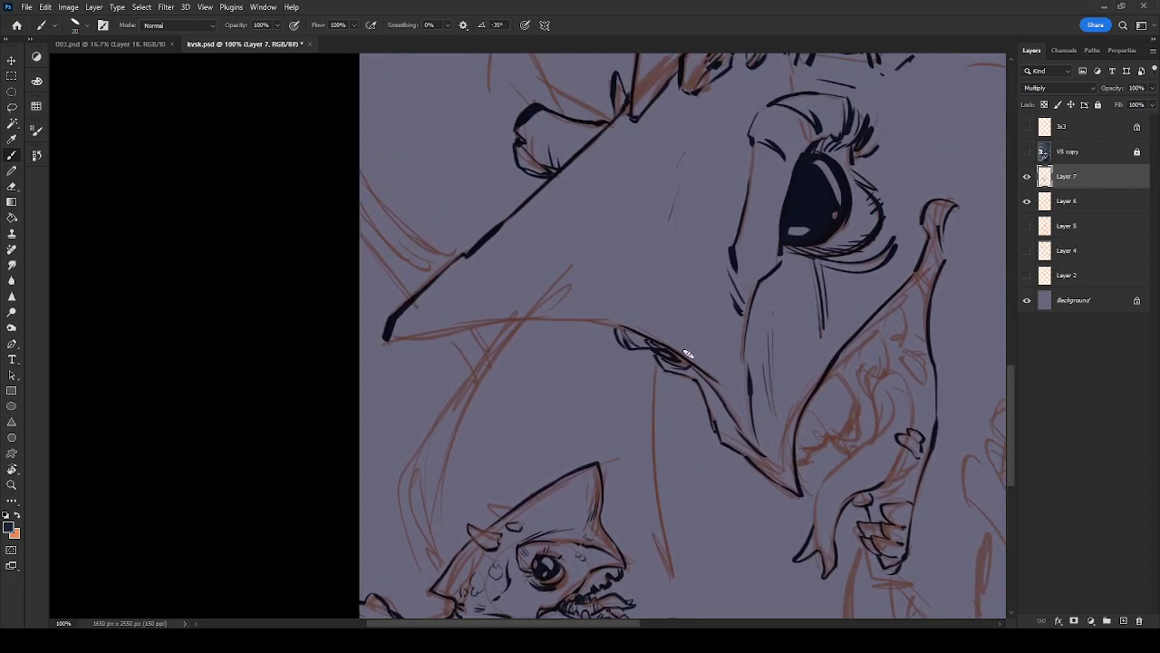
pyautogui.moveTo(635, 331)
pyautogui.mouseDown()
pyautogui.moveTo(577, 318)
pyautogui.moveTo(389, 333)
pyautogui.moveTo(389, 316)
pyautogui.mouseUp()
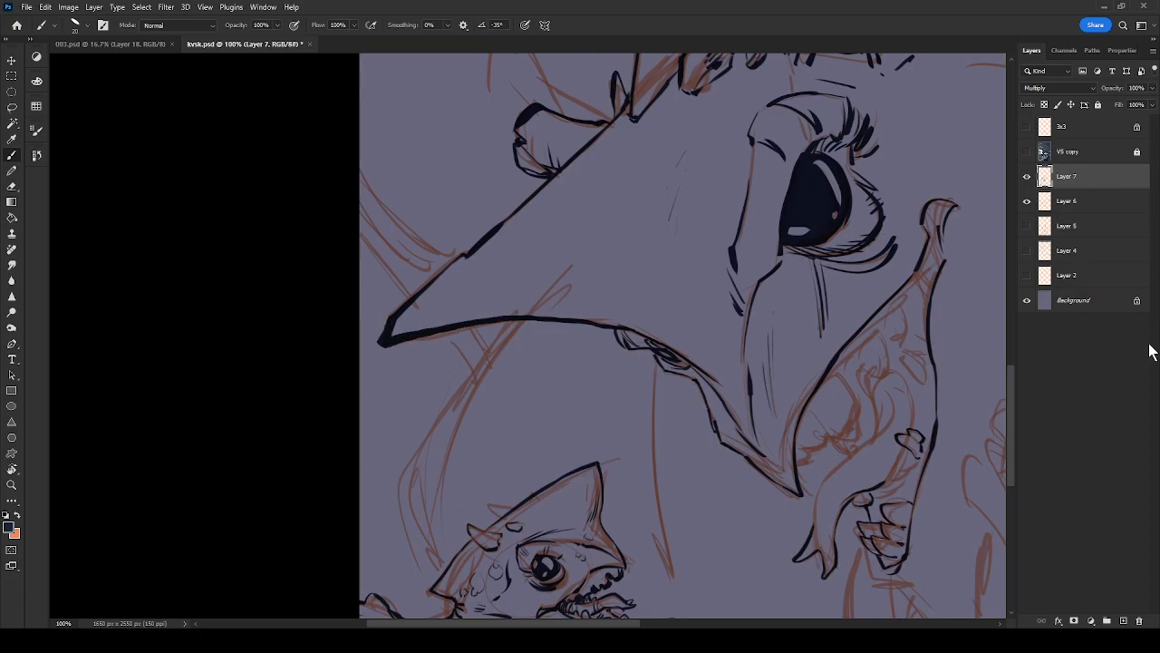
# Hide the Layer 6 rough sketch to check the inked head on its own, and show the sketch again
pyautogui.hotkey('ctrl', '-')
pyautogui.hotkey('ctrl', '-')
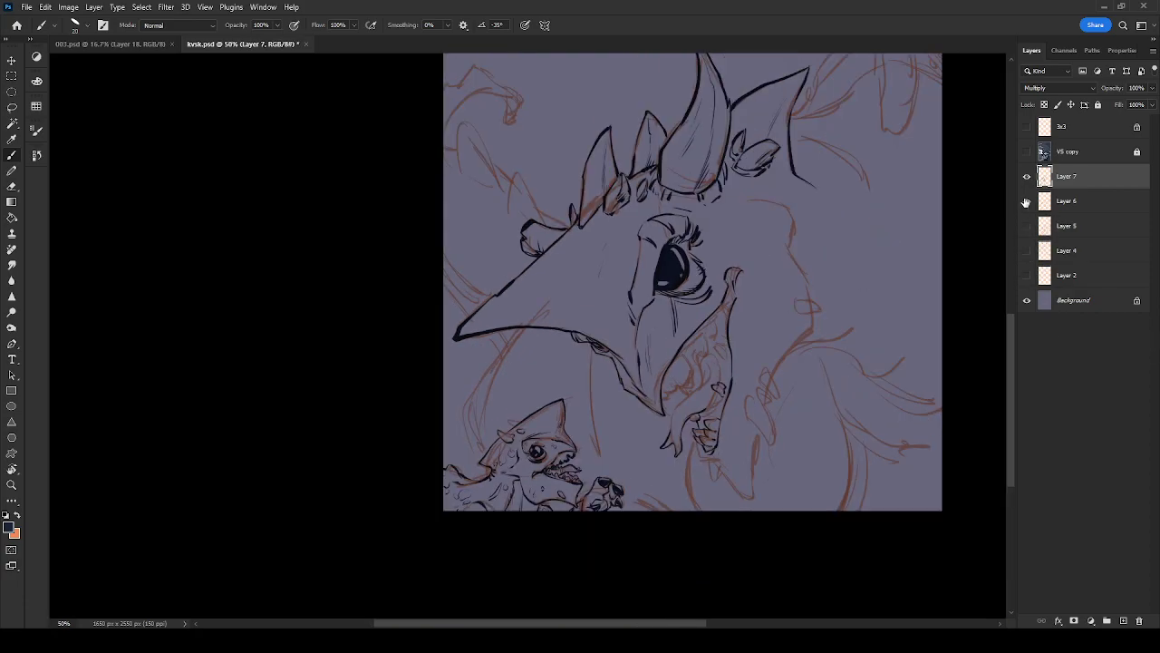
pyautogui.click(1028, 203)
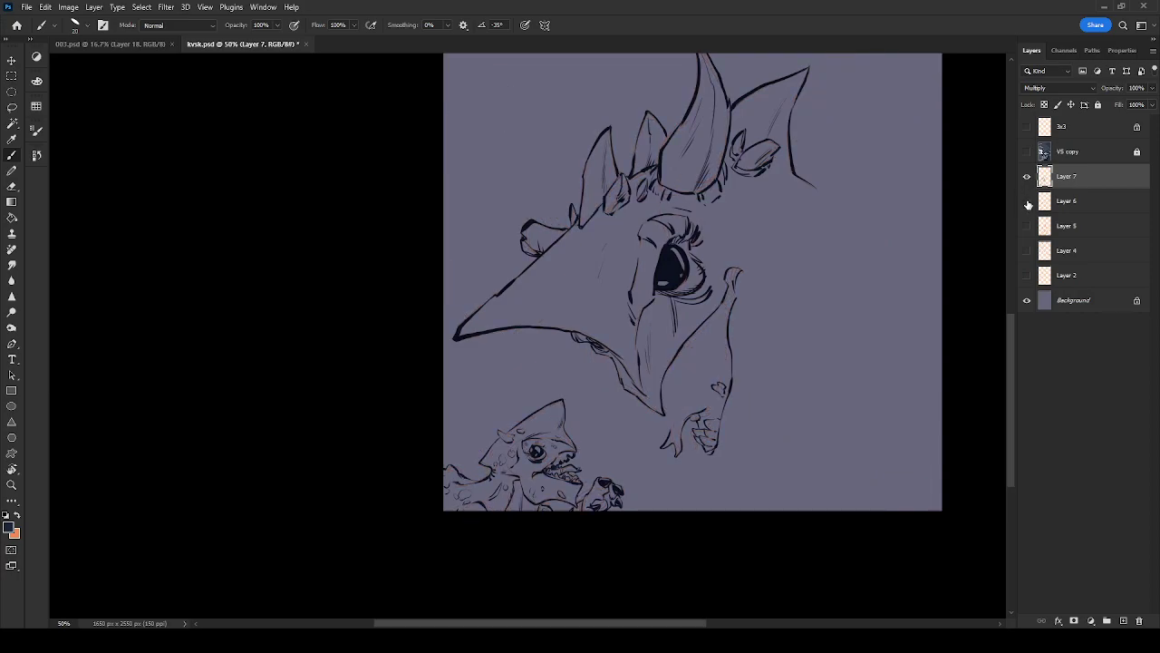
pyautogui.click(1028, 203)
pyautogui.hotkey('ctrl', '+')
pyautogui.hotkey('ctrl', '+')
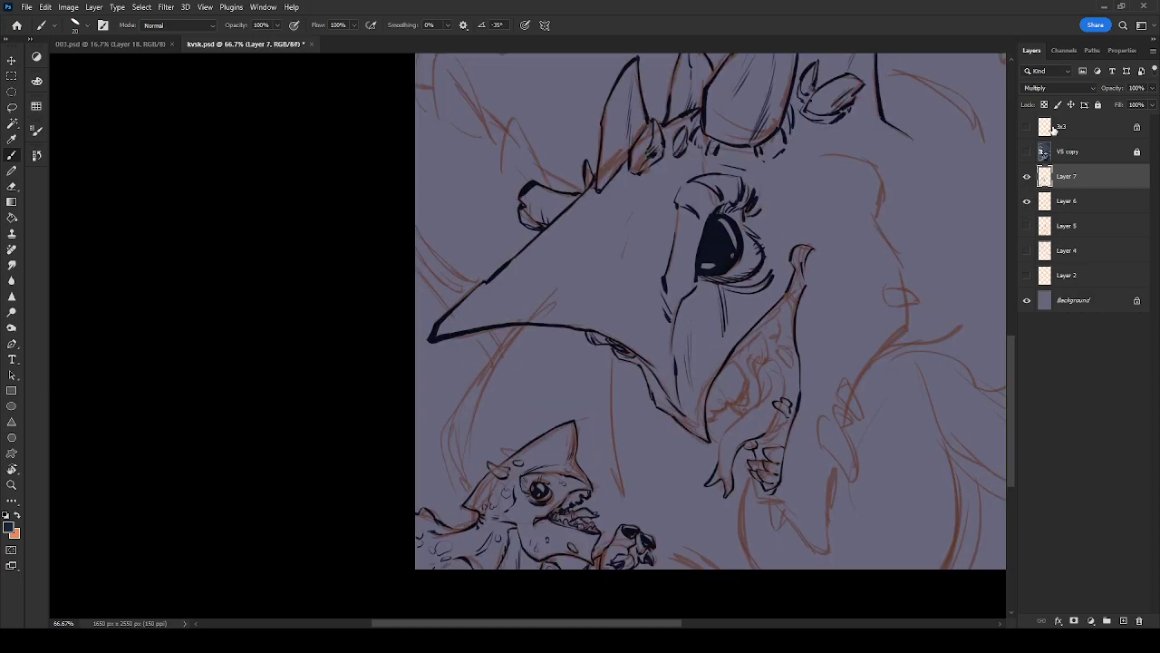
# Rotate the canvas clockwise and ink the fold and hatching at the corner of the creature's mouth
pyautogui.moveTo(885, 450); pyautogui.dragTo(626, 398)
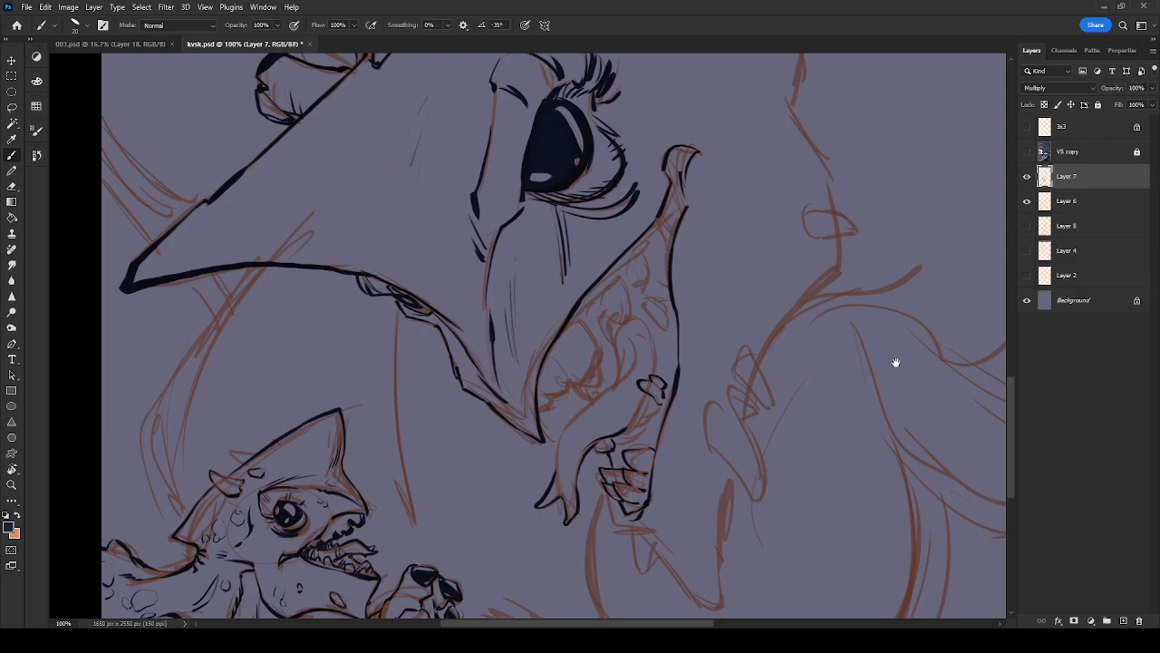
pyautogui.moveTo(895, 365); pyautogui.dragTo(873, 459)
pyautogui.press('r')
pyautogui.moveTo(866, 418); pyautogui.dragTo(719, 463)
pyautogui.moveTo(597, 380); pyautogui.dragTo(598, 401)
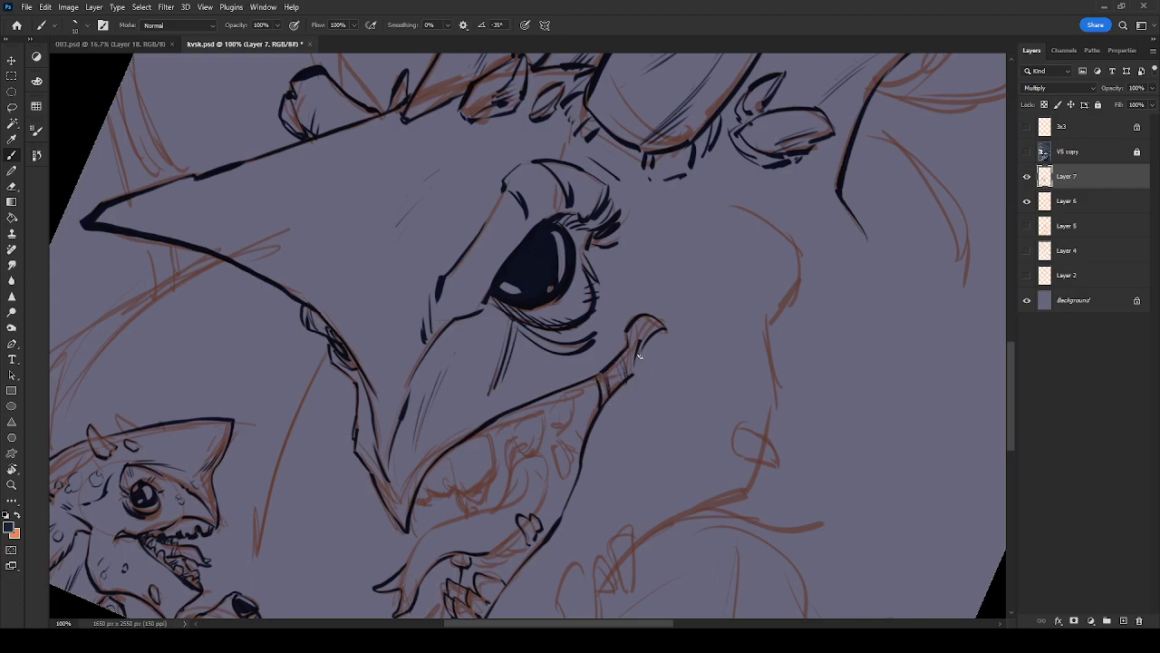
# Outline the rear lower teeth and ink the inner gum line along the lower jaw toward the front teeth
pyautogui.scroll(-5, 660, 321)
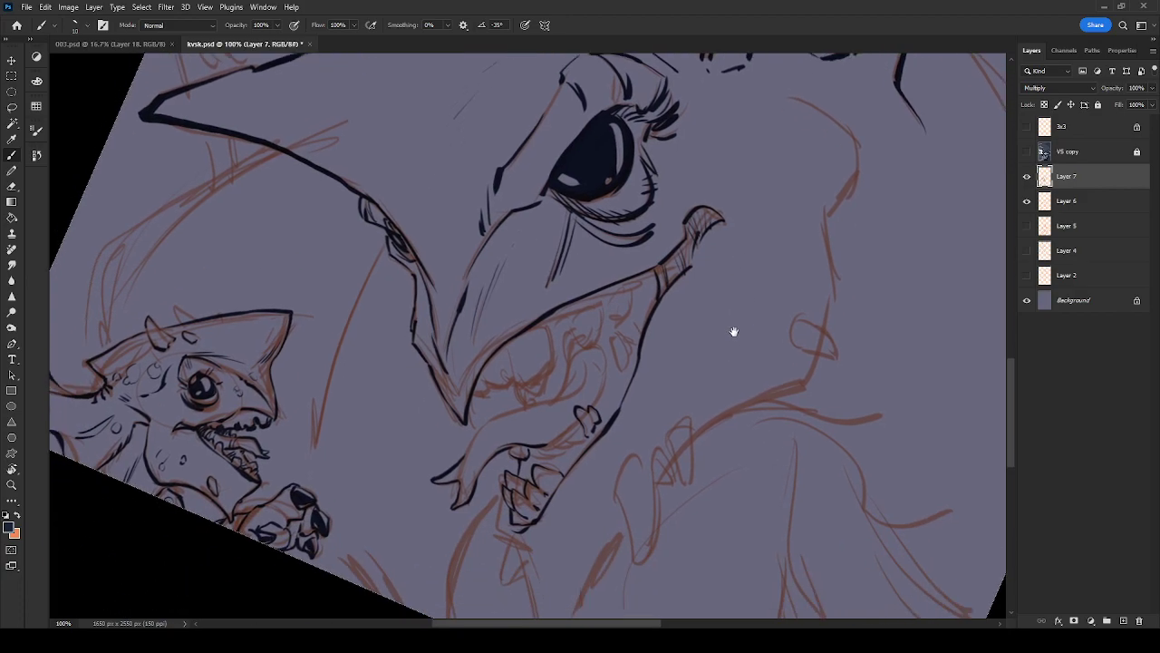
pyautogui.hotkey('ctrl', '+')
pyautogui.moveTo(767, 238)
pyautogui.mouseDown()
pyautogui.moveTo(764, 339)
pyautogui.moveTo(736, 341)
pyautogui.mouseUp()
pyautogui.moveTo(688, 469)
pyautogui.mouseDown()
pyautogui.moveTo(669, 411)
pyautogui.moveTo(678, 398)
pyautogui.moveTo(706, 451)
pyautogui.moveTo(705, 437)
pyautogui.moveTo(695, 469)
pyautogui.mouseUp()
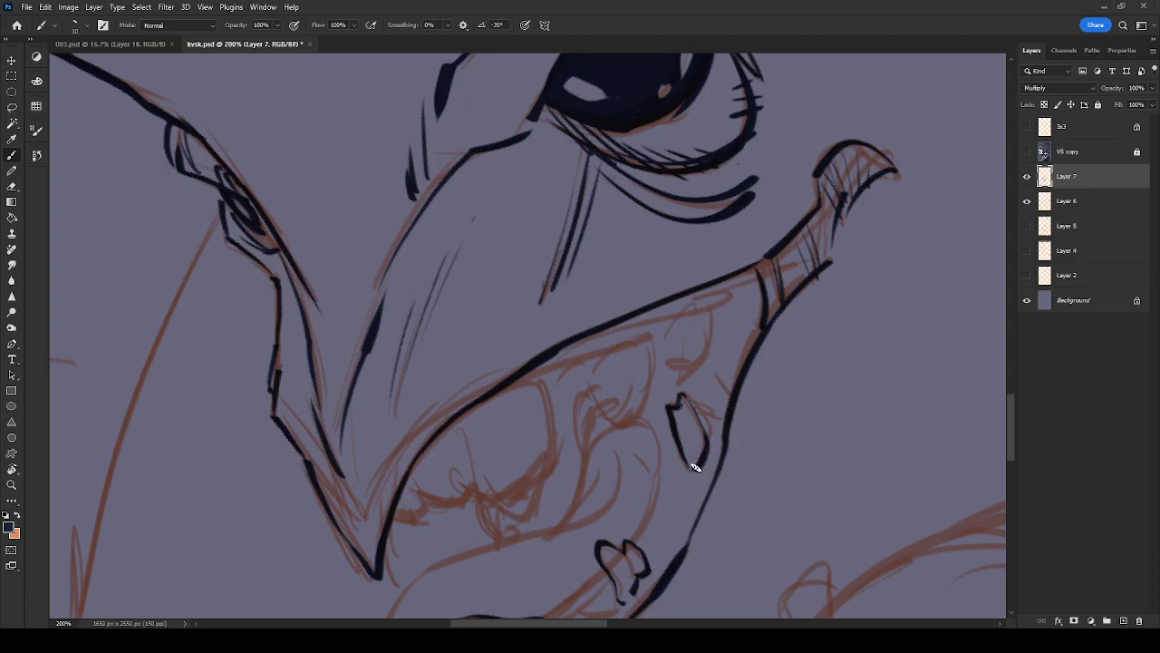
pyautogui.moveTo(692, 407)
pyautogui.mouseDown()
pyautogui.moveTo(710, 427)
pyautogui.moveTo(711, 406)
pyautogui.moveTo(716, 441)
pyautogui.moveTo(675, 479)
pyautogui.moveTo(679, 464)
pyautogui.moveTo(641, 552)
pyautogui.mouseUp()
pyautogui.moveTo(721, 433); pyautogui.dragTo(827, 224)
pyautogui.moveTo(713, 389); pyautogui.dragTo(672, 471)
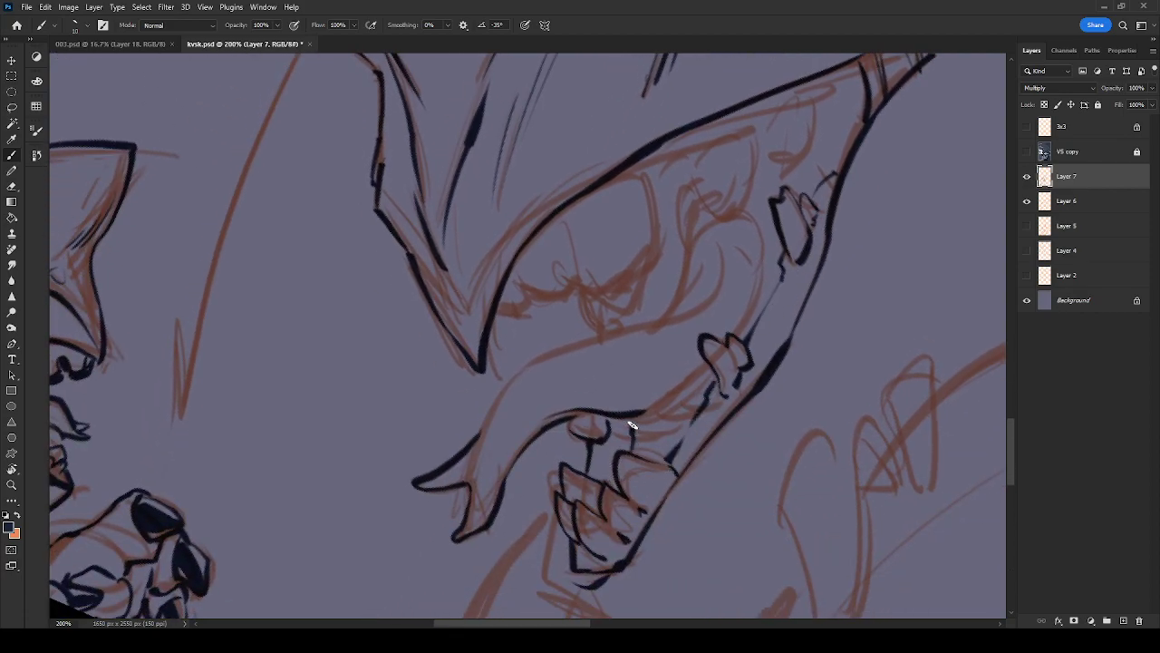
# Add short crease and shading strokes along the inner gum of the lower jaw
pyautogui.moveTo(779, 327)
pyautogui.mouseDown()
pyautogui.moveTo(718, 403)
pyautogui.moveTo(741, 414)
pyautogui.mouseUp()
pyautogui.moveTo(756, 373); pyautogui.dragTo(766, 370)
pyautogui.moveTo(764, 354); pyautogui.dragTo(769, 363)
pyautogui.moveTo(647, 510); pyautogui.dragTo(668, 509)
pyautogui.moveTo(695, 399); pyautogui.dragTo(748, 396)
# Ink the tongue's lower edge from the middle teeth of the lower jaw back up into the throat
pyautogui.moveTo(652, 486); pyautogui.dragTo(719, 440)
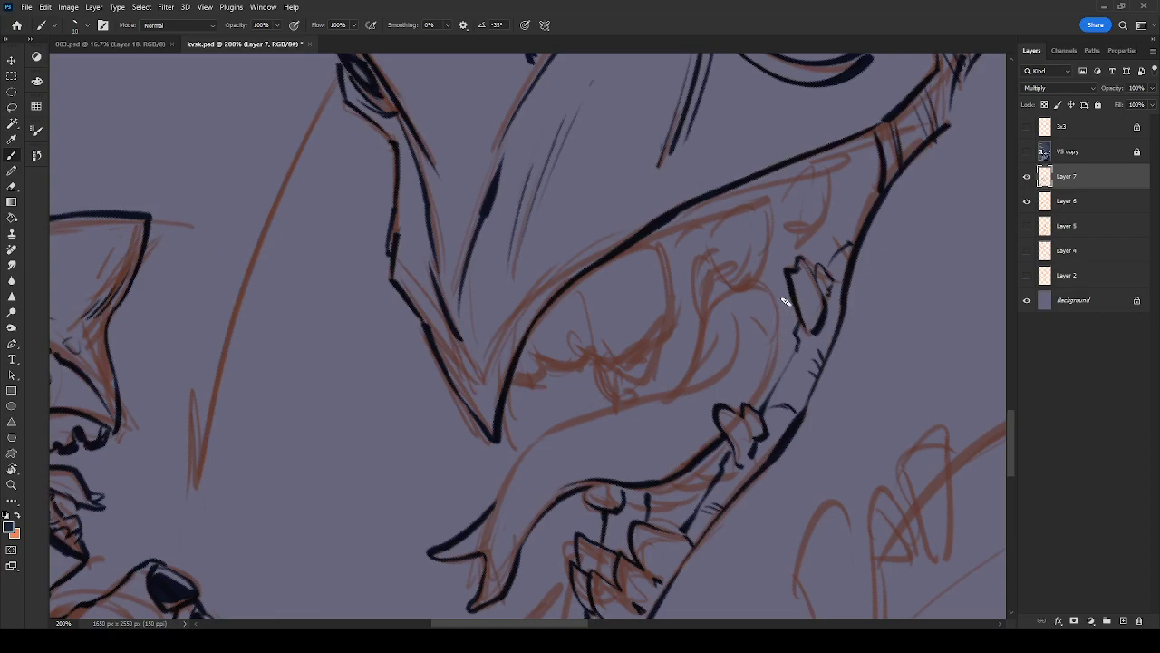
pyautogui.moveTo(785, 310); pyautogui.dragTo(751, 410)
pyautogui.moveTo(782, 285); pyautogui.dragTo(778, 333)
# Ink the rear upper teeth with the gum line between them and small creases toward the mouth corner
pyautogui.moveTo(705, 244); pyautogui.dragTo(698, 317)
pyautogui.moveTo(705, 246)
pyautogui.mouseDown()
pyautogui.moveTo(736, 290)
pyautogui.moveTo(765, 269)
pyautogui.moveTo(771, 212)
pyautogui.mouseUp()
pyautogui.moveTo(763, 272); pyautogui.dragTo(771, 214)
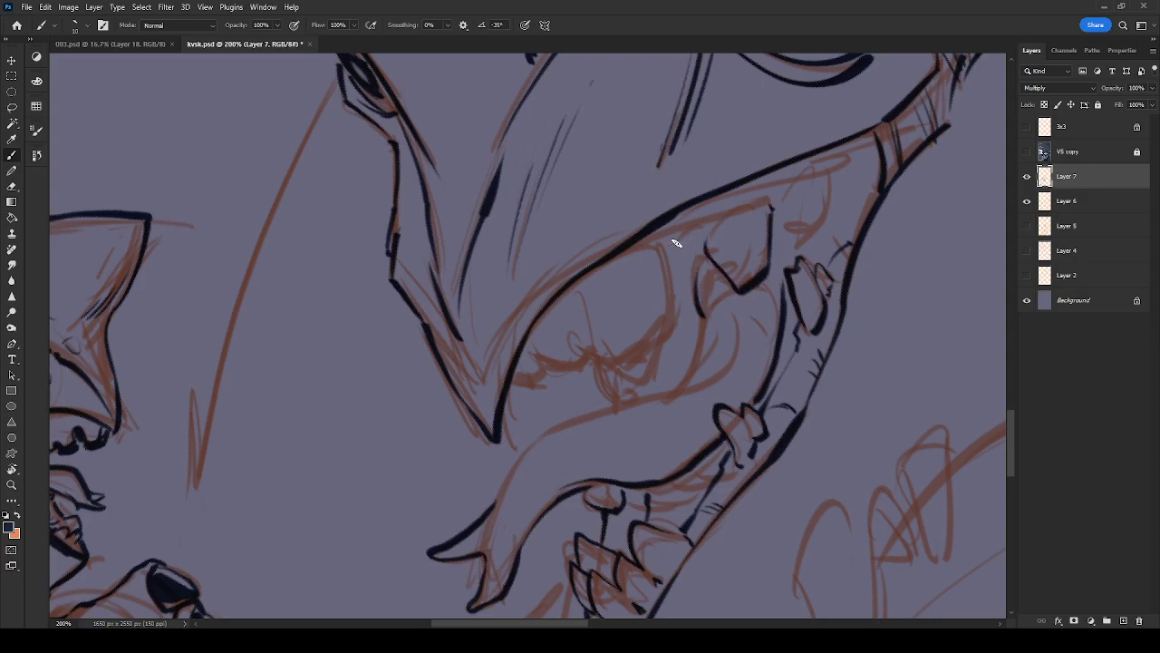
pyautogui.moveTo(669, 261)
pyautogui.mouseDown()
pyautogui.moveTo(746, 201)
pyautogui.moveTo(781, 209)
pyautogui.moveTo(793, 231)
pyautogui.moveTo(817, 228)
pyautogui.moveTo(832, 175)
pyautogui.moveTo(821, 162)
pyautogui.moveTo(843, 162)
pyautogui.moveTo(835, 184)
pyautogui.moveTo(867, 137)
pyautogui.mouseUp()
pyautogui.moveTo(774, 172); pyautogui.dragTo(781, 208)
pyautogui.moveTo(835, 146); pyautogui.dragTo(840, 165)
pyautogui.moveTo(848, 151); pyautogui.dragTo(844, 172)
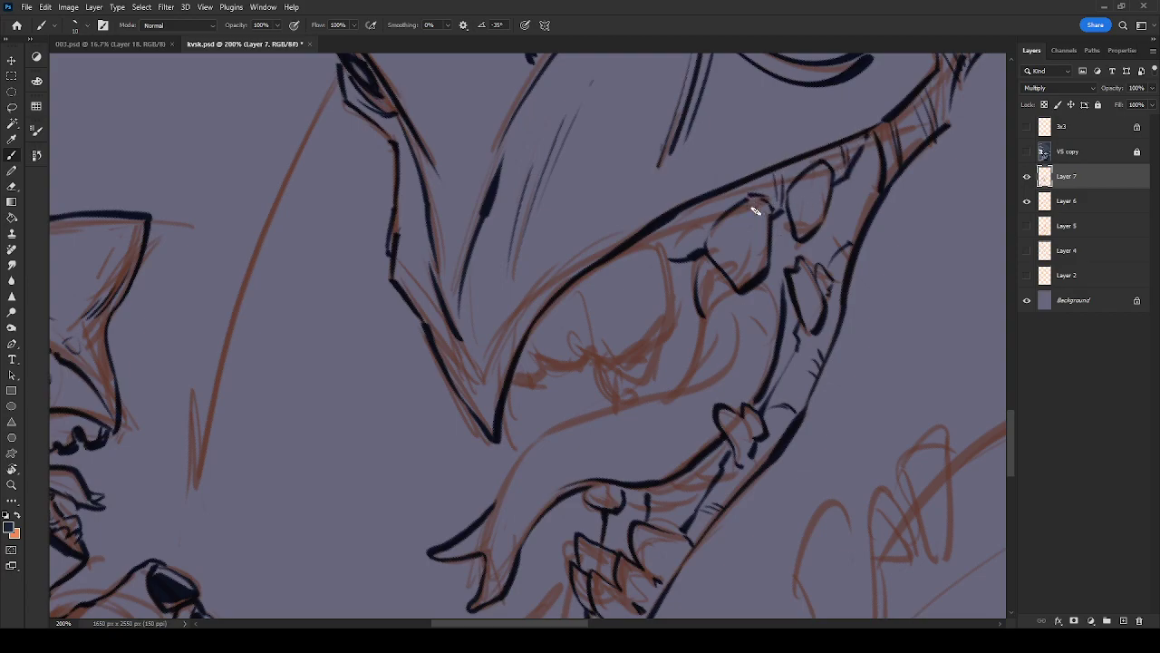
pyautogui.moveTo(769, 211)
pyautogui.mouseDown()
pyautogui.moveTo(750, 187)
pyautogui.moveTo(767, 203)
pyautogui.mouseUp()
# Ink the jagged small front upper teeth and the large rounded upper tooth behind them
pyautogui.moveTo(668, 262)
pyautogui.mouseDown()
pyautogui.moveTo(650, 376)
pyautogui.moveTo(624, 375)
pyautogui.moveTo(588, 335)
pyautogui.moveTo(593, 357)
pyautogui.moveTo(585, 342)
pyautogui.moveTo(585, 364)
pyautogui.moveTo(547, 365)
pyautogui.moveTo(551, 377)
pyautogui.moveTo(535, 354)
pyautogui.moveTo(541, 373)
pyautogui.moveTo(512, 385)
pyautogui.mouseUp()
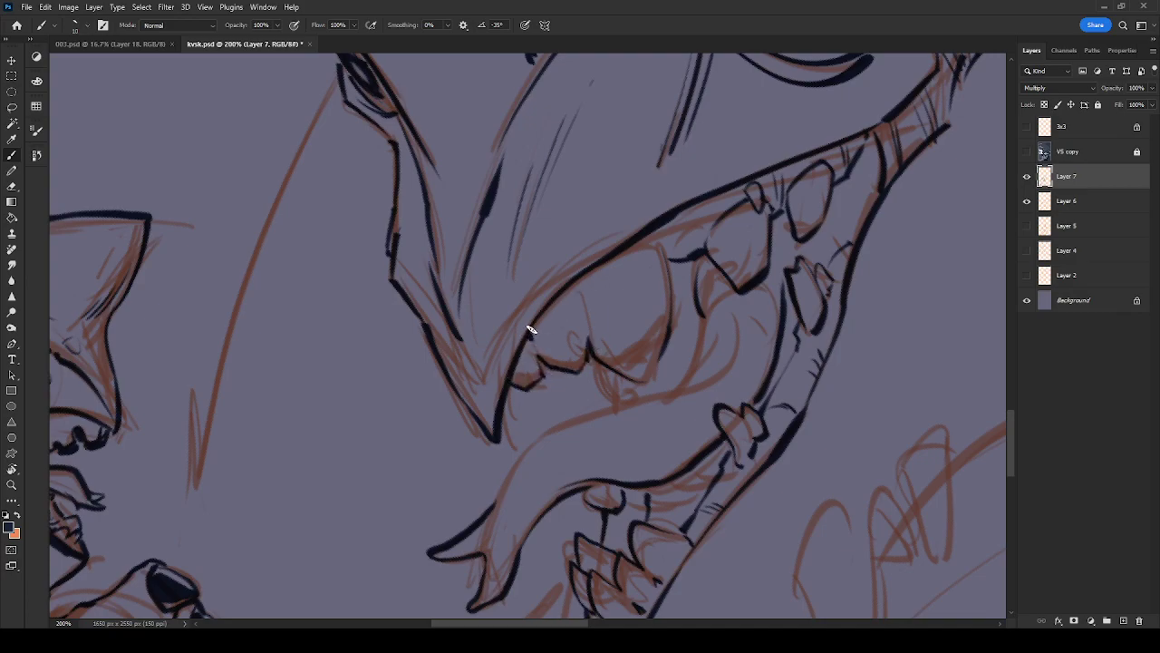
pyautogui.moveTo(578, 299); pyautogui.dragTo(587, 263)
pyautogui.moveTo(662, 250)
pyautogui.mouseDown()
pyautogui.moveTo(658, 347)
pyautogui.moveTo(634, 381)
pyautogui.moveTo(618, 382)
pyautogui.mouseUp()
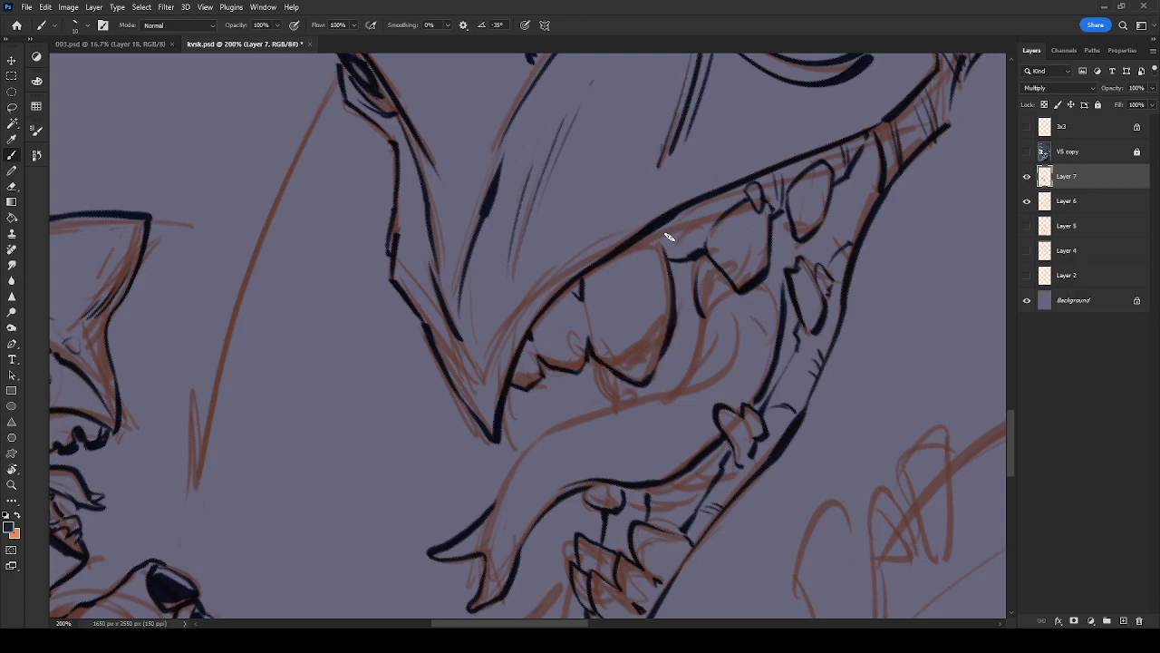
pyautogui.moveTo(642, 238)
pyautogui.mouseDown()
pyautogui.moveTo(666, 250)
pyautogui.moveTo(713, 228)
pyautogui.moveTo(711, 250)
pyautogui.mouseUp()
# Ink the tongue's upper edge from the throat down to the forked tip and reinforce its rear edge
pyautogui.moveTo(716, 301)
pyautogui.mouseDown()
pyautogui.moveTo(697, 351)
pyautogui.moveTo(710, 344)
pyautogui.moveTo(671, 396)
pyautogui.mouseUp()
pyautogui.moveTo(723, 369)
pyautogui.mouseDown()
pyautogui.moveTo(536, 441)
pyautogui.moveTo(504, 481)
pyautogui.moveTo(544, 429)
pyautogui.mouseUp()
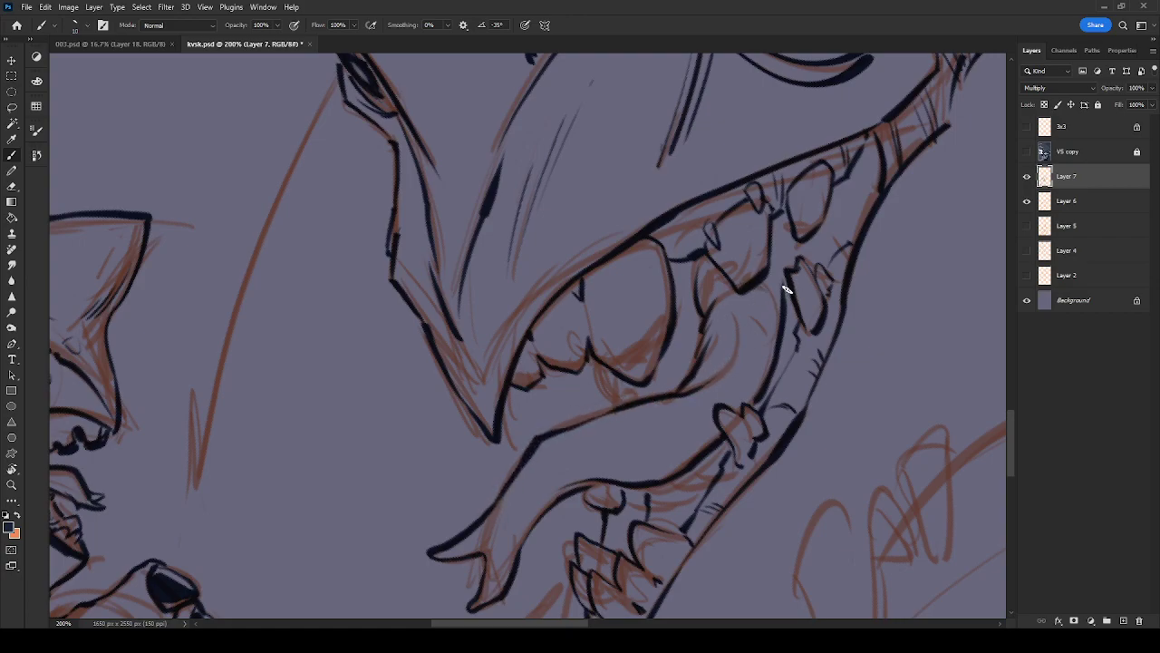
pyautogui.moveTo(786, 274); pyautogui.dragTo(777, 328)
# Fill the mouth cavity behind the rear teeth with solid dark navy, leaving hatched edges
pyautogui.moveTo(783, 234)
pyautogui.mouseDown()
pyautogui.moveTo(798, 265)
pyautogui.moveTo(826, 218)
pyautogui.mouseUp()
pyautogui.moveTo(800, 253); pyautogui.dragTo(818, 290)
pyautogui.moveTo(813, 229); pyautogui.dragTo(822, 262)
pyautogui.moveTo(822, 211)
pyautogui.mouseDown()
pyautogui.moveTo(820, 239)
pyautogui.moveTo(831, 192)
pyautogui.moveTo(829, 255)
pyautogui.moveTo(844, 171)
pyautogui.moveTo(845, 234)
pyautogui.moveTo(869, 136)
pyautogui.moveTo(872, 192)
pyautogui.moveTo(875, 138)
pyautogui.moveTo(852, 237)
pyautogui.moveTo(825, 257)
pyautogui.moveTo(880, 187)
pyautogui.moveTo(842, 221)
pyautogui.mouseUp()
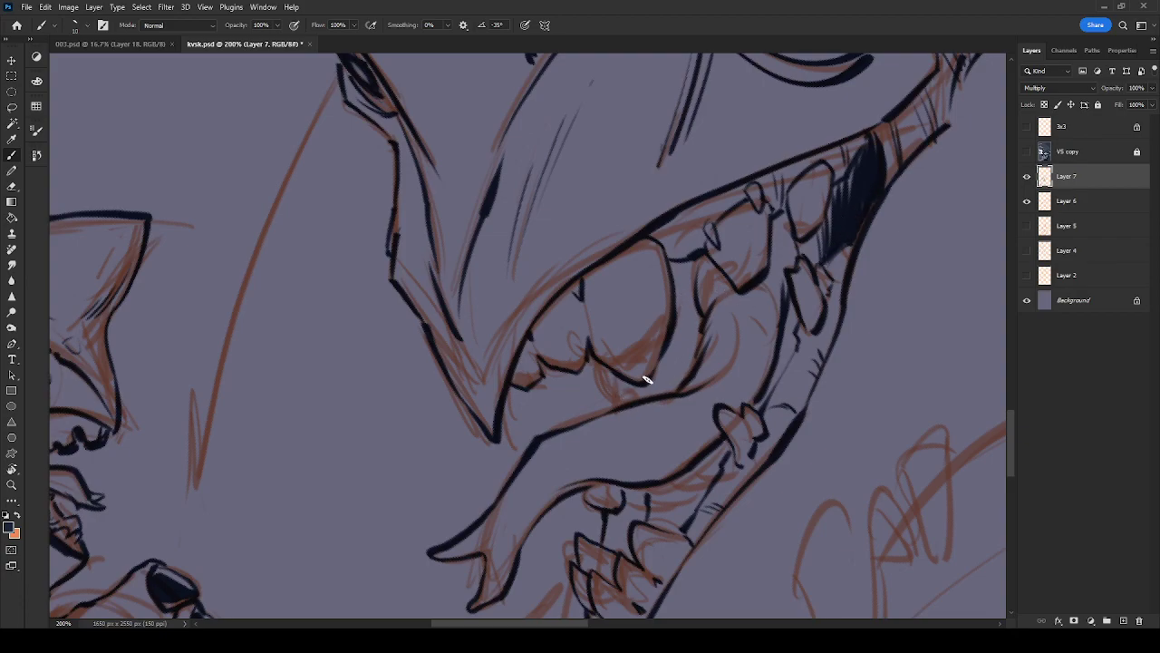
# Outline the far-side tooth below the large upper tooth and darken the gap between the upper teeth
pyautogui.moveTo(615, 399)
pyautogui.mouseDown()
pyautogui.moveTo(589, 382)
pyautogui.moveTo(594, 370)
pyautogui.moveTo(607, 368)
pyautogui.moveTo(615, 405)
pyautogui.moveTo(658, 388)
pyautogui.mouseUp()
pyautogui.moveTo(691, 337)
pyautogui.mouseDown()
pyautogui.moveTo(698, 296)
pyautogui.moveTo(674, 287)
pyautogui.moveTo(680, 267)
pyautogui.moveTo(692, 280)
pyautogui.moveTo(678, 265)
pyautogui.moveTo(695, 257)
pyautogui.moveTo(707, 264)
pyautogui.moveTo(671, 272)
pyautogui.moveTo(707, 263)
pyautogui.moveTo(696, 292)
pyautogui.mouseUp()
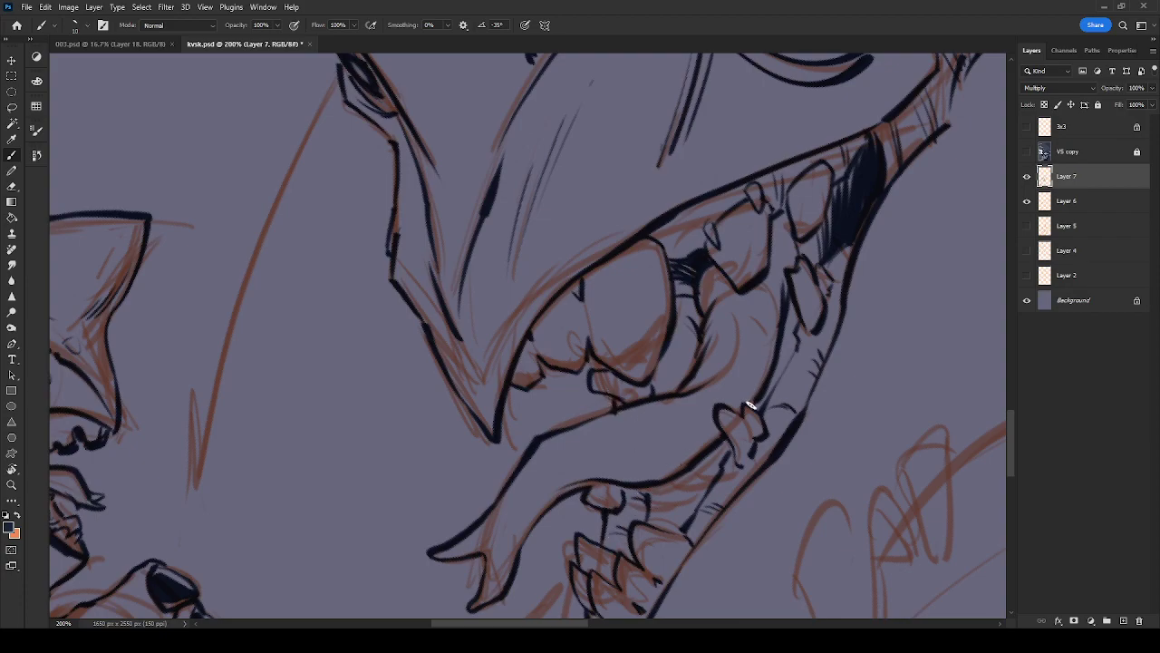
# Fill the gap between the tongue and lower jaw with dark navy and hatch the recess behind the large upper tooth
pyautogui.moveTo(668, 521)
pyautogui.mouseDown()
pyautogui.moveTo(680, 522)
pyautogui.moveTo(699, 484)
pyautogui.moveTo(658, 486)
pyautogui.moveTo(702, 472)
pyautogui.moveTo(694, 492)
pyautogui.moveTo(712, 483)
pyautogui.moveTo(732, 440)
pyautogui.moveTo(738, 462)
pyautogui.mouseUp()
pyautogui.press('e')
pyautogui.press('b')
pyautogui.moveTo(764, 399)
pyautogui.mouseDown()
pyautogui.moveTo(754, 413)
pyautogui.moveTo(793, 342)
pyautogui.mouseUp()
pyautogui.moveTo(767, 395)
pyautogui.mouseDown()
pyautogui.moveTo(762, 409)
pyautogui.moveTo(793, 306)
pyautogui.moveTo(794, 328)
pyautogui.mouseUp()
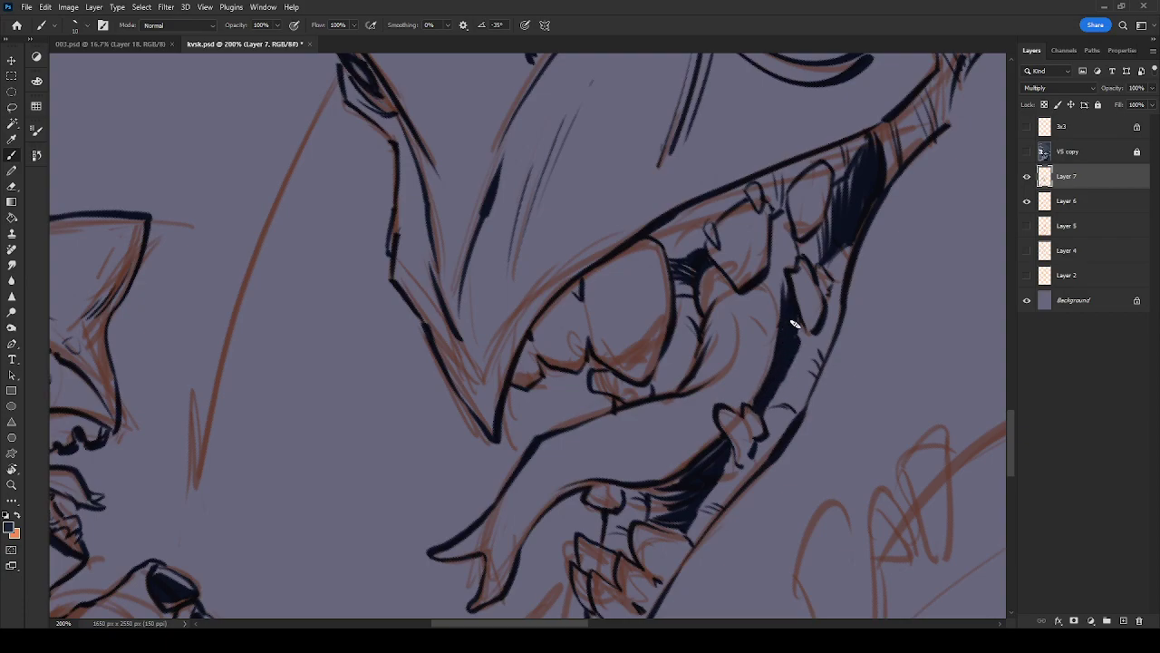
pyautogui.moveTo(676, 363); pyautogui.dragTo(692, 318)
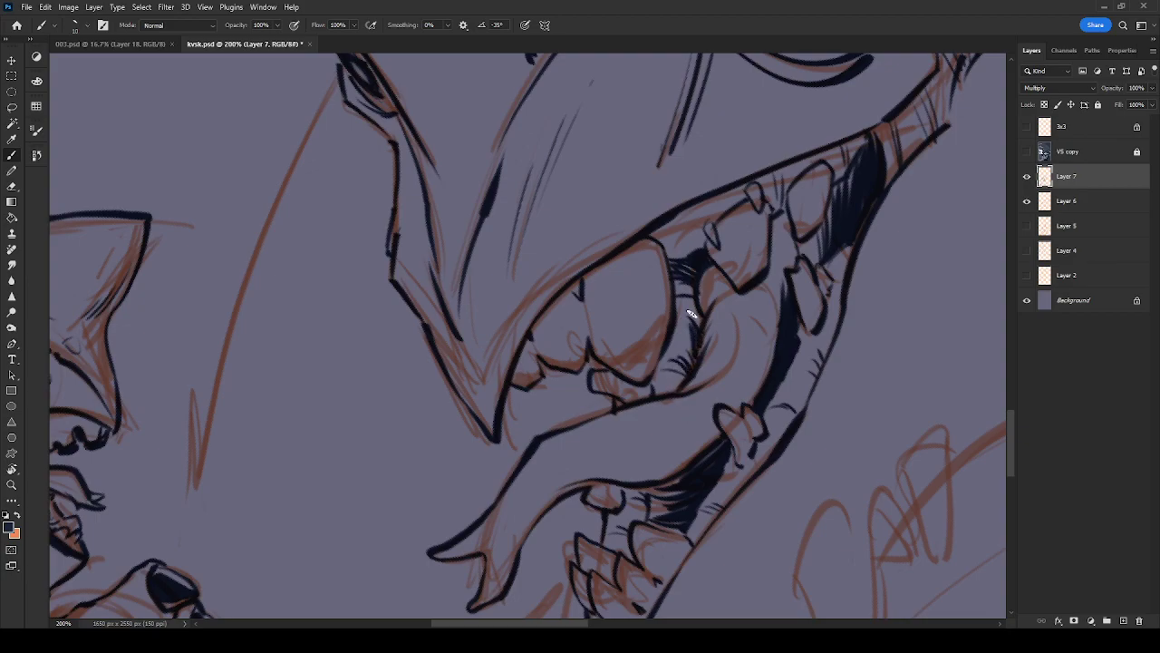
# Outline the three elongated scales along the underside of the jaw, from the longest one up to the rearmost
pyautogui.hotkey('ctrl', '-')
pyautogui.hotkey('ctrl', '-')
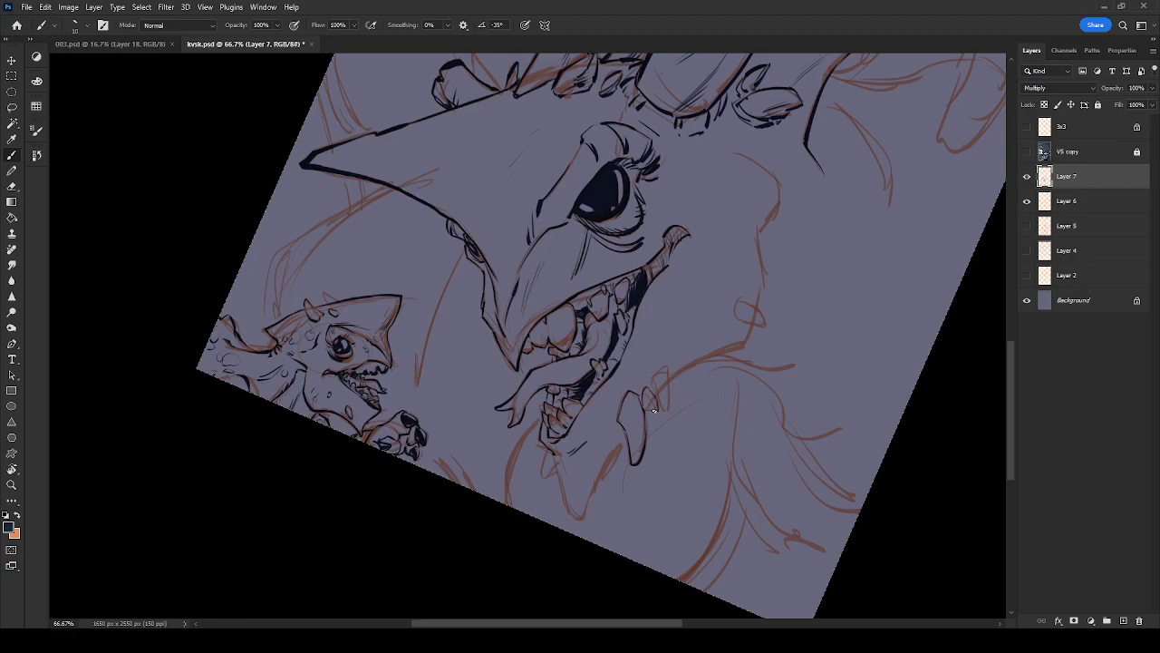
pyautogui.scroll(3, 669, 304)
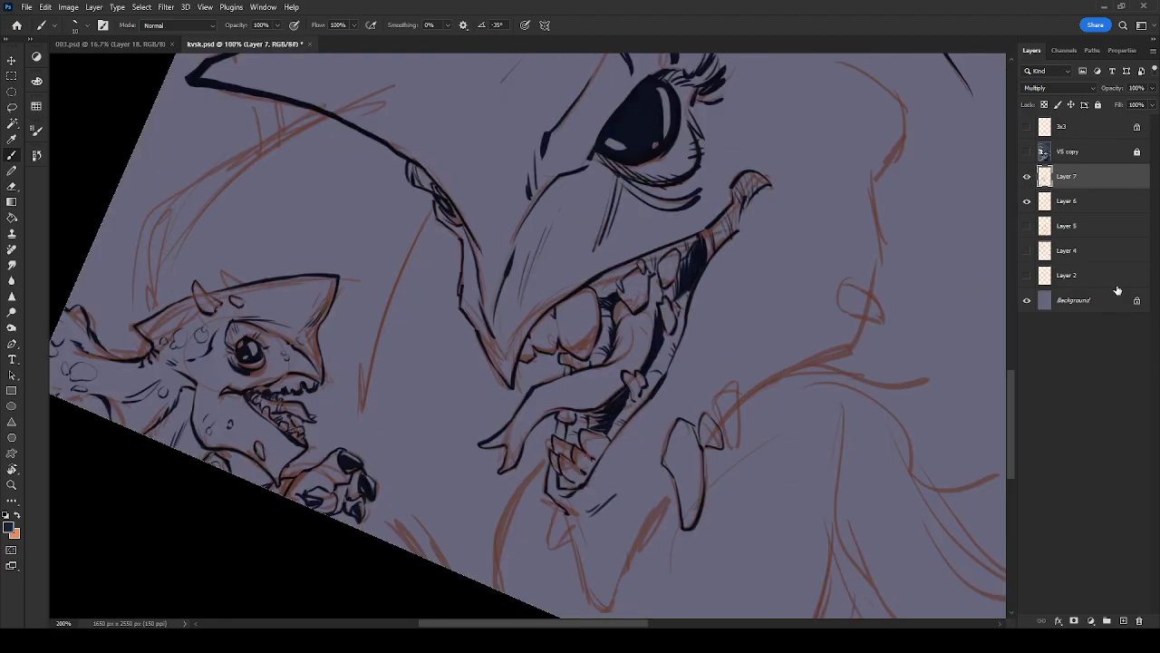
pyautogui.moveTo(594, 316); pyautogui.dragTo(603, 313)
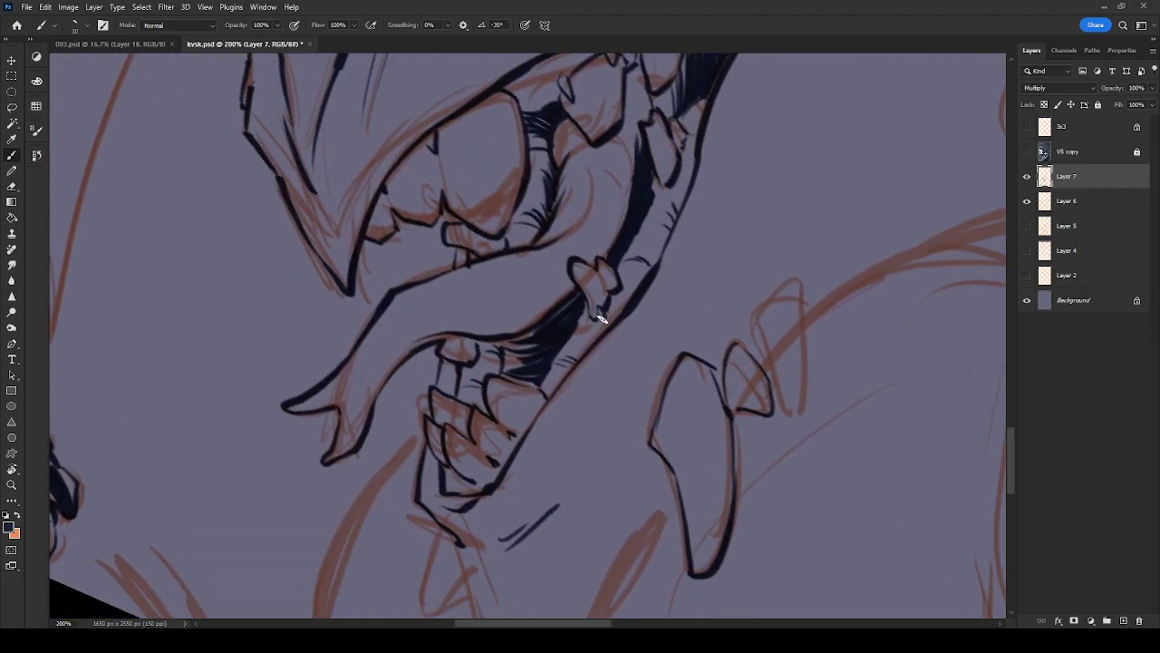
pyautogui.moveTo(738, 411); pyautogui.dragTo(729, 412)
pyautogui.moveTo(756, 316)
pyautogui.mouseDown()
pyautogui.moveTo(777, 388)
pyautogui.moveTo(804, 350)
pyautogui.moveTo(795, 278)
pyautogui.moveTo(774, 284)
pyautogui.moveTo(773, 349)
pyautogui.mouseUp()
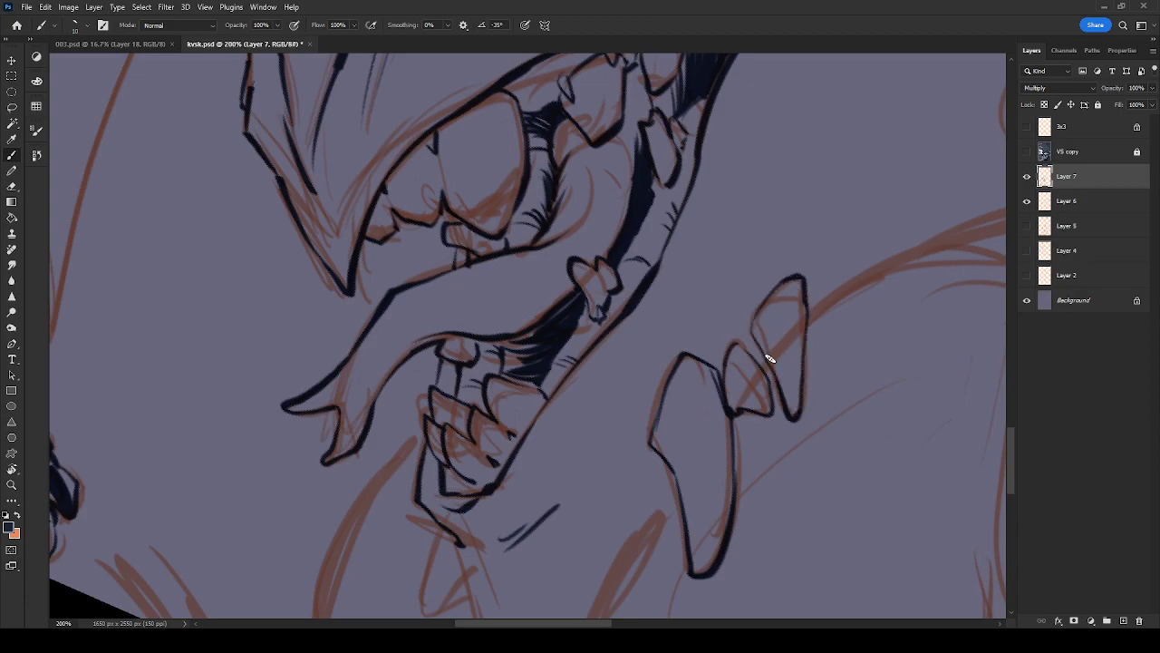
# Ink the pointed chin from below the lower front teeth around its tip and up to the longest jaw scale
pyautogui.moveTo(553, 553); pyautogui.dragTo(725, 284)
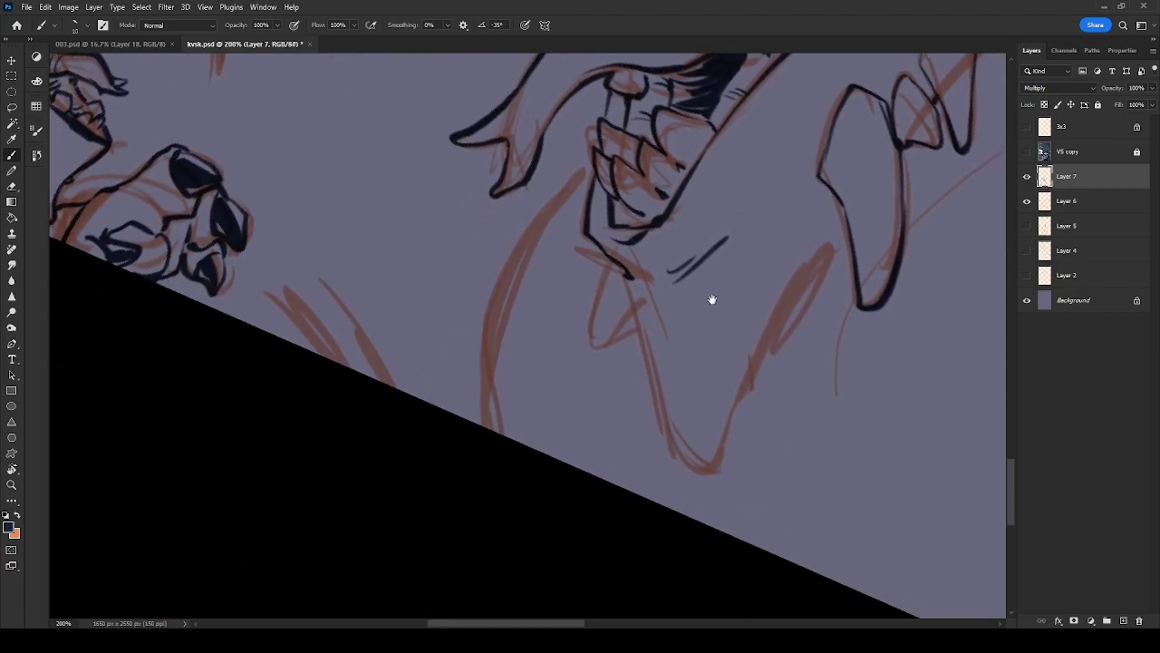
pyautogui.moveTo(625, 270)
pyautogui.mouseDown()
pyautogui.moveTo(680, 470)
pyautogui.moveTo(710, 481)
pyautogui.moveTo(771, 336)
pyautogui.moveTo(834, 258)
pyautogui.mouseUp()
pyautogui.moveTo(796, 327); pyautogui.dragTo(845, 253)
pyautogui.moveTo(722, 456); pyautogui.dragTo(807, 284)
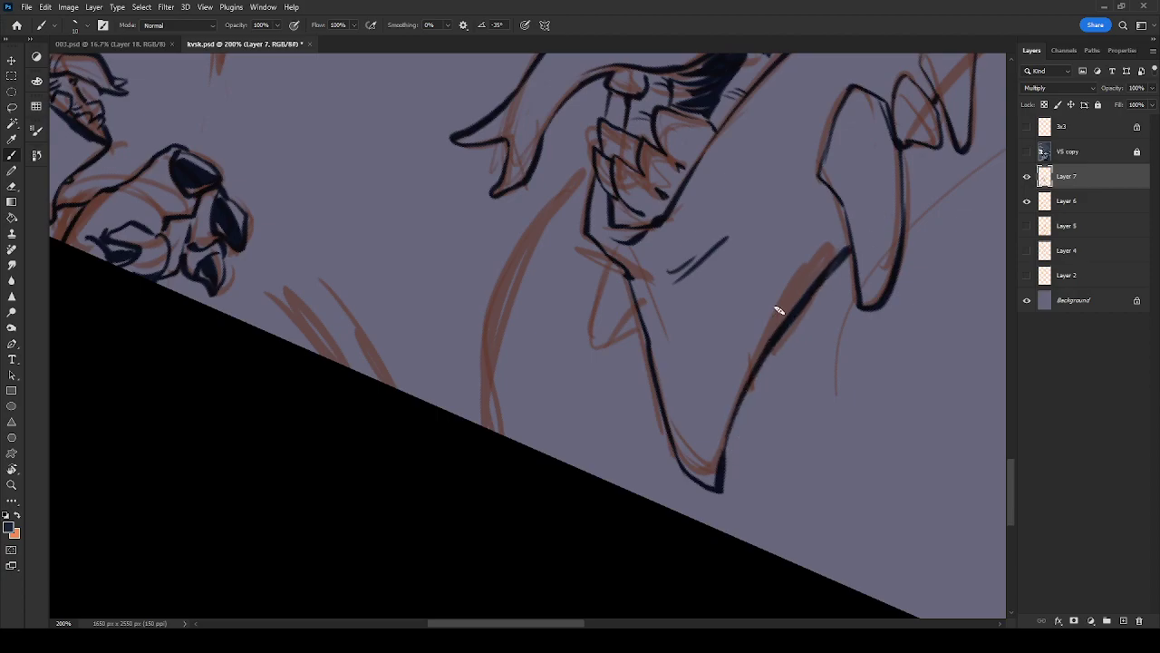
# Ink the small spike at the front of the chin, redoing its first stroke
pyautogui.moveTo(606, 263)
pyautogui.mouseDown()
pyautogui.moveTo(591, 340)
pyautogui.moveTo(645, 317)
pyautogui.mouseUp()
pyautogui.hotkey('ctrl', 'z')
pyautogui.moveTo(606, 263)
pyautogui.mouseDown()
pyautogui.moveTo(593, 303)
pyautogui.moveTo(634, 318)
pyautogui.moveTo(630, 309)
pyautogui.mouseUp()
# Ink the jawline segments between the elongated scales and extend the line to the jaw's rear corner
pyautogui.moveTo(925, 223); pyautogui.dragTo(653, 464)
pyautogui.moveTo(627, 425); pyautogui.dragTo(656, 390)
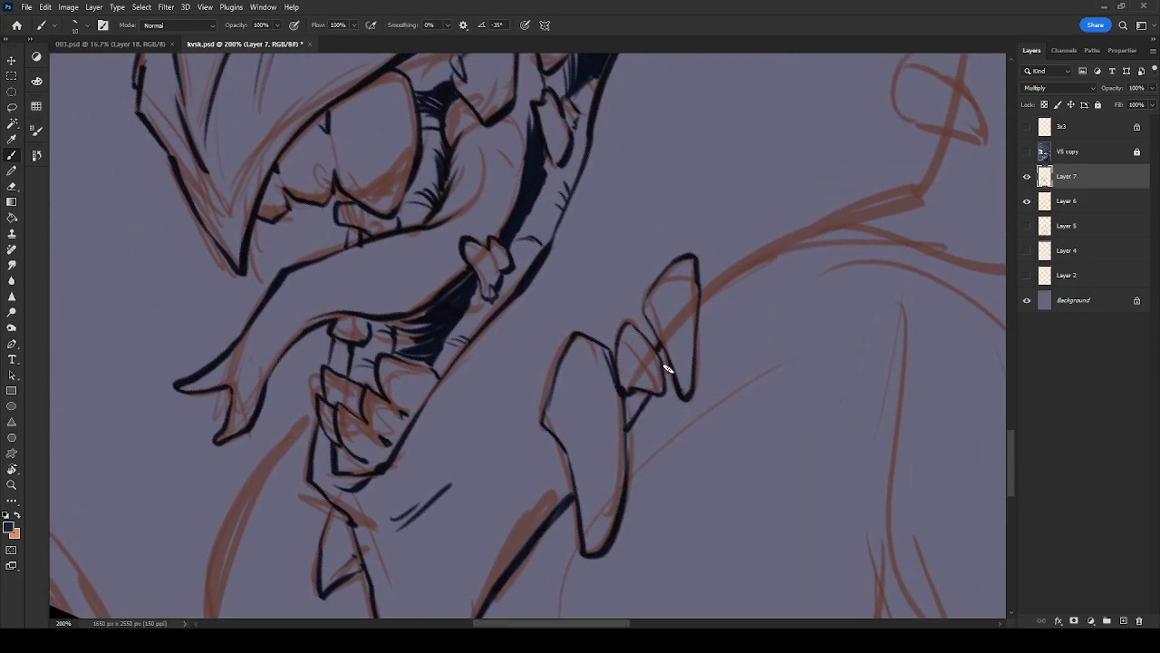
pyautogui.moveTo(699, 332)
pyautogui.mouseDown()
pyautogui.moveTo(920, 204)
pyautogui.moveTo(774, 281)
pyautogui.mouseUp()
pyautogui.moveTo(912, 203); pyautogui.dragTo(667, 442)
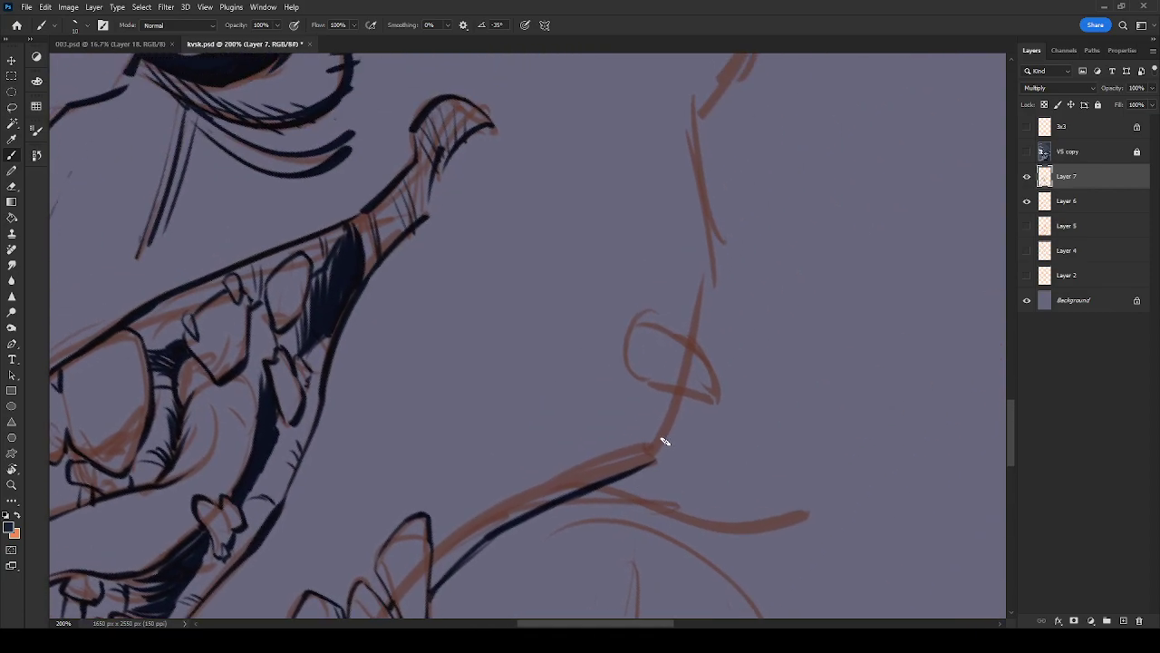
# Ink the cheek's rear edge upward from the jaw corner, with a pointed oval scale straddling it
pyautogui.moveTo(684, 388); pyautogui.dragTo(650, 456)
pyautogui.moveTo(688, 392)
pyautogui.mouseDown()
pyautogui.moveTo(650, 384)
pyautogui.moveTo(631, 332)
pyautogui.mouseUp()
pyautogui.moveTo(711, 404)
pyautogui.mouseDown()
pyautogui.moveTo(709, 368)
pyautogui.moveTo(652, 329)
pyautogui.moveTo(627, 336)
pyautogui.mouseUp()
pyautogui.moveTo(706, 273); pyautogui.dragTo(696, 334)
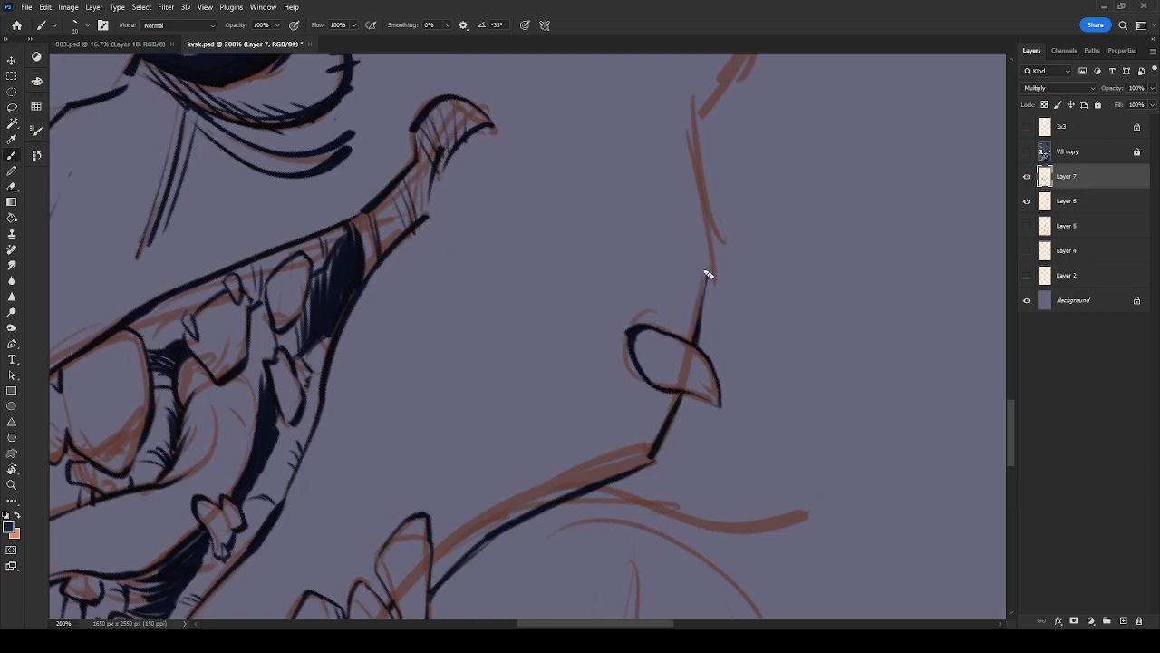
pyautogui.moveTo(716, 217); pyautogui.dragTo(697, 422)
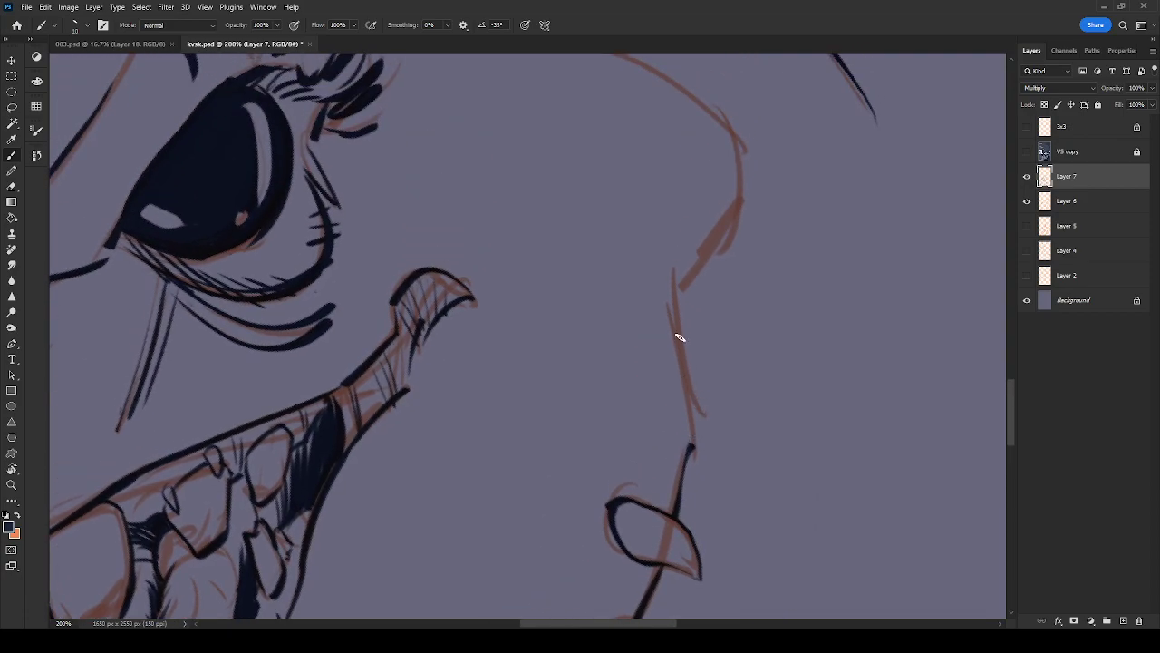
# Ink the cheek's rear edge upward from the oval scale, around its bulge and over the curved top, redoing the first stroke
pyautogui.moveTo(675, 286); pyautogui.dragTo(686, 444)
pyautogui.hotkey('ctrl', 'z')
pyautogui.moveTo(676, 293); pyautogui.dragTo(693, 450)
pyautogui.moveTo(681, 288); pyautogui.dragTo(737, 214)
pyautogui.moveTo(749, 162); pyautogui.dragTo(727, 338)
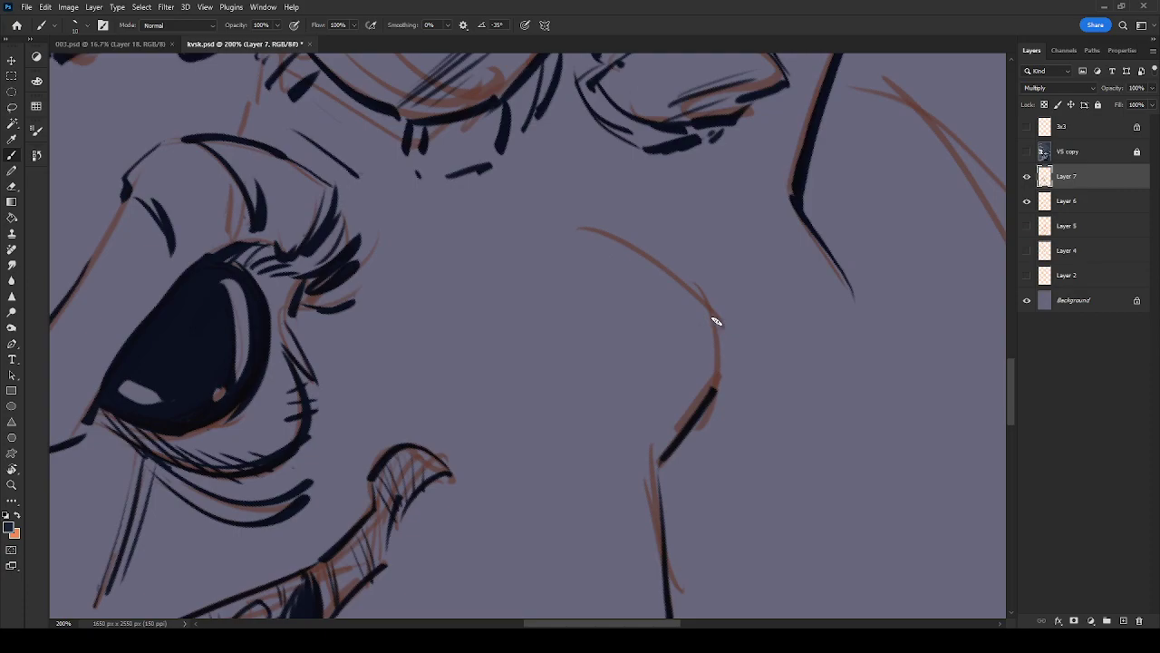
pyautogui.moveTo(598, 232)
pyautogui.mouseDown()
pyautogui.moveTo(686, 281)
pyautogui.moveTo(712, 340)
pyautogui.moveTo(713, 391)
pyautogui.moveTo(658, 458)
pyautogui.mouseUp()
pyautogui.moveTo(661, 513)
pyautogui.mouseDown()
pyautogui.moveTo(664, 449)
pyautogui.moveTo(665, 514)
pyautogui.moveTo(668, 454)
pyautogui.moveTo(665, 514)
pyautogui.moveTo(686, 428)
pyautogui.moveTo(665, 538)
pyautogui.moveTo(685, 437)
pyautogui.moveTo(663, 532)
pyautogui.moveTo(669, 443)
pyautogui.moveTo(658, 502)
pyautogui.moveTo(682, 432)
pyautogui.mouseUp()
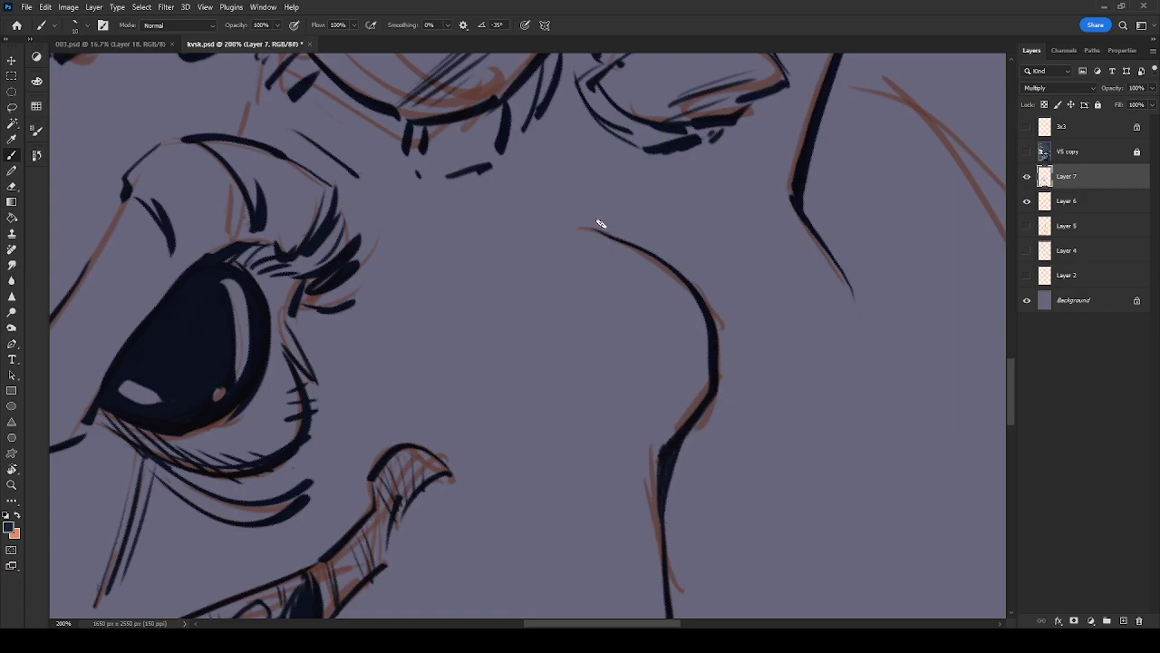
# Add small rounded bumps, angular scale patches and short crease marks across the large creature's lower jaw and cheek
pyautogui.moveTo(643, 241); pyautogui.dragTo(769, 121)
pyautogui.moveTo(734, 492); pyautogui.dragTo(763, 293)
pyautogui.moveTo(613, 348); pyautogui.dragTo(806, 335)
pyautogui.moveTo(670, 314); pyautogui.dragTo(676, 347)
pyautogui.moveTo(680, 313); pyautogui.dragTo(691, 361)
pyautogui.moveTo(850, 343)
pyautogui.mouseDown()
pyautogui.moveTo(820, 376)
pyautogui.moveTo(832, 343)
pyautogui.moveTo(855, 387)
pyautogui.mouseUp()
pyautogui.moveTo(721, 473); pyautogui.dragTo(911, 222)
pyautogui.moveTo(639, 463); pyautogui.dragTo(666, 452)
pyautogui.moveTo(639, 464)
pyautogui.mouseDown()
pyautogui.moveTo(679, 454)
pyautogui.moveTo(679, 493)
pyautogui.moveTo(685, 468)
pyautogui.moveTo(663, 512)
pyautogui.moveTo(648, 498)
pyautogui.moveTo(660, 520)
pyautogui.moveTo(650, 492)
pyautogui.mouseUp()
pyautogui.moveTo(686, 431)
pyautogui.mouseDown()
pyautogui.moveTo(687, 390)
pyautogui.moveTo(716, 420)
pyautogui.moveTo(687, 435)
pyautogui.mouseUp()
pyautogui.moveTo(645, 556)
pyautogui.mouseDown()
pyautogui.moveTo(634, 570)
pyautogui.moveTo(655, 577)
pyautogui.mouseUp()
pyautogui.moveTo(705, 318)
pyautogui.mouseDown()
pyautogui.moveTo(726, 288)
pyautogui.moveTo(683, 321)
pyautogui.mouseUp()
pyautogui.moveTo(747, 188); pyautogui.dragTo(765, 207)
pyautogui.moveTo(770, 188); pyautogui.dragTo(771, 205)
# Ink thin crease and hatch lines curving down behind the upturned corner of the mouth
pyautogui.moveTo(813, 155); pyautogui.dragTo(706, 373)
pyautogui.moveTo(717, 299); pyautogui.dragTo(700, 362)
pyautogui.moveTo(712, 258)
pyautogui.mouseDown()
pyautogui.moveTo(704, 274)
pyautogui.moveTo(714, 274)
pyautogui.mouseUp()
pyautogui.moveTo(770, 178)
pyautogui.mouseDown()
pyautogui.moveTo(737, 275)
pyautogui.moveTo(683, 381)
pyautogui.moveTo(701, 340)
pyautogui.mouseUp()
pyautogui.moveTo(696, 315); pyautogui.dragTo(705, 264)
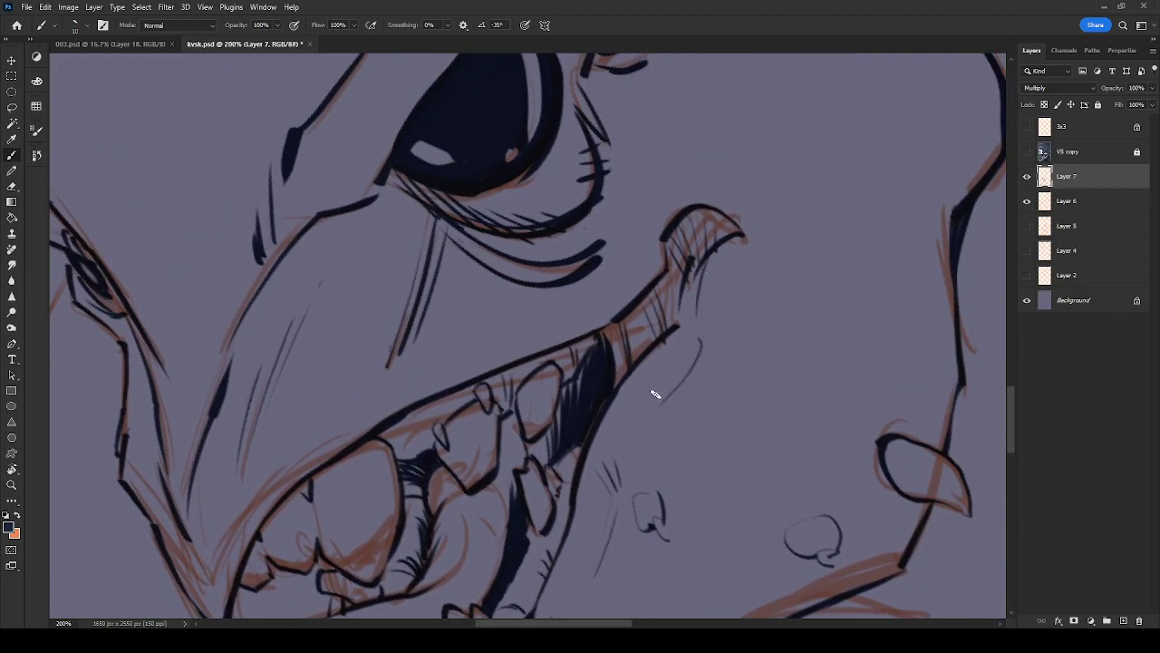
pyautogui.moveTo(700, 330); pyautogui.dragTo(695, 364)
pyautogui.moveTo(688, 320); pyautogui.dragTo(699, 336)
pyautogui.moveTo(669, 400)
pyautogui.mouseDown()
pyautogui.moveTo(820, 304)
pyautogui.moveTo(862, 146)
pyautogui.mouseUp()
# Add further short texture strokes to the skin along the lower jaw, below the gums
pyautogui.moveTo(587, 583)
pyautogui.mouseDown()
pyautogui.moveTo(640, 493)
pyautogui.moveTo(616, 484)
pyautogui.moveTo(637, 495)
pyautogui.moveTo(574, 510)
pyautogui.moveTo(540, 487)
pyautogui.mouseUp()
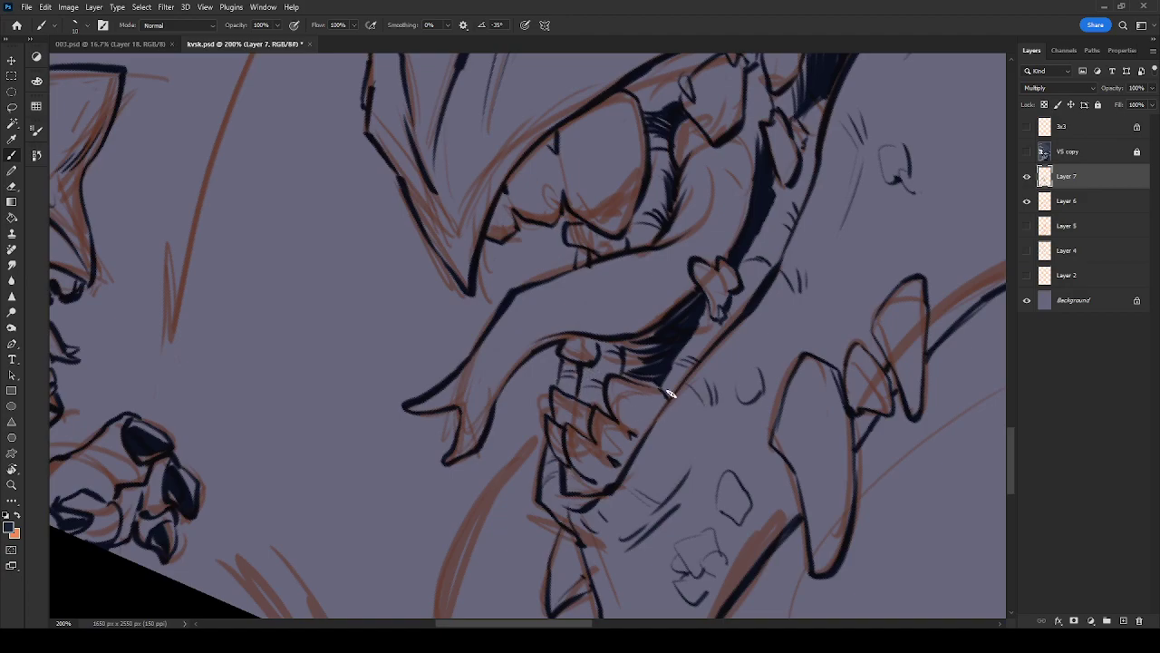
pyautogui.moveTo(690, 427); pyautogui.dragTo(697, 441)
pyautogui.moveTo(696, 424); pyautogui.dragTo(705, 443)
pyautogui.moveTo(785, 320); pyautogui.dragTo(762, 364)
pyautogui.moveTo(872, 277); pyautogui.dragTo(654, 594)
# Ink small warts and scale patches below the eye, along the snout, and in front of and behind the eye
pyautogui.moveTo(496, 277); pyautogui.dragTo(564, 304)
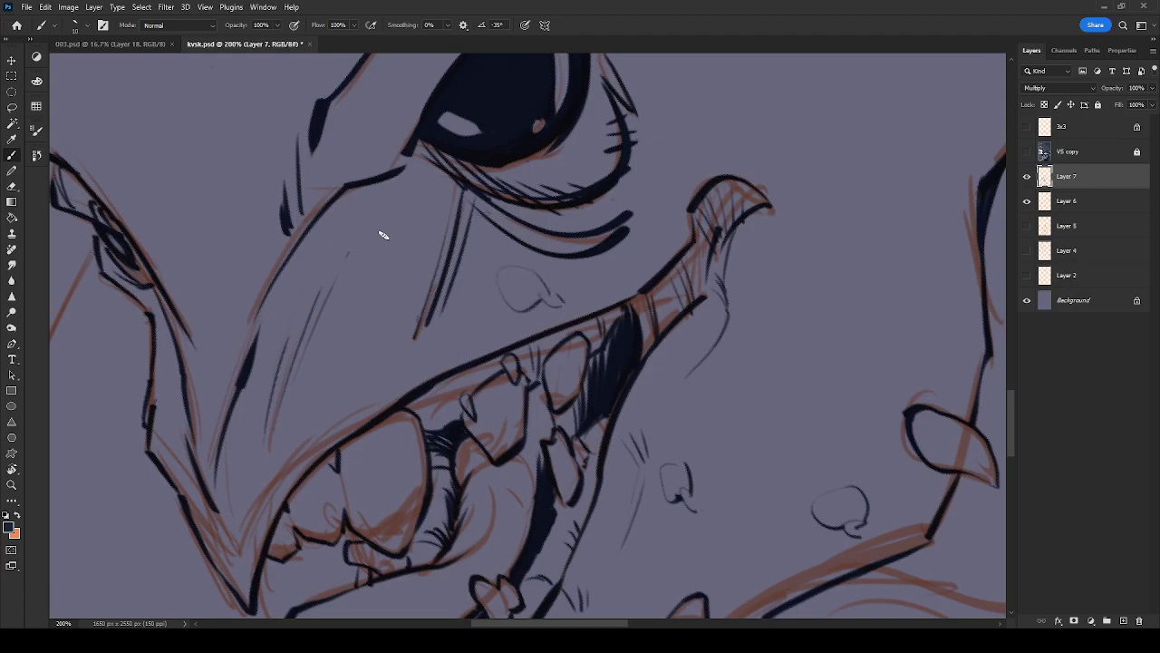
pyautogui.hscroll(-5, 397, 260)
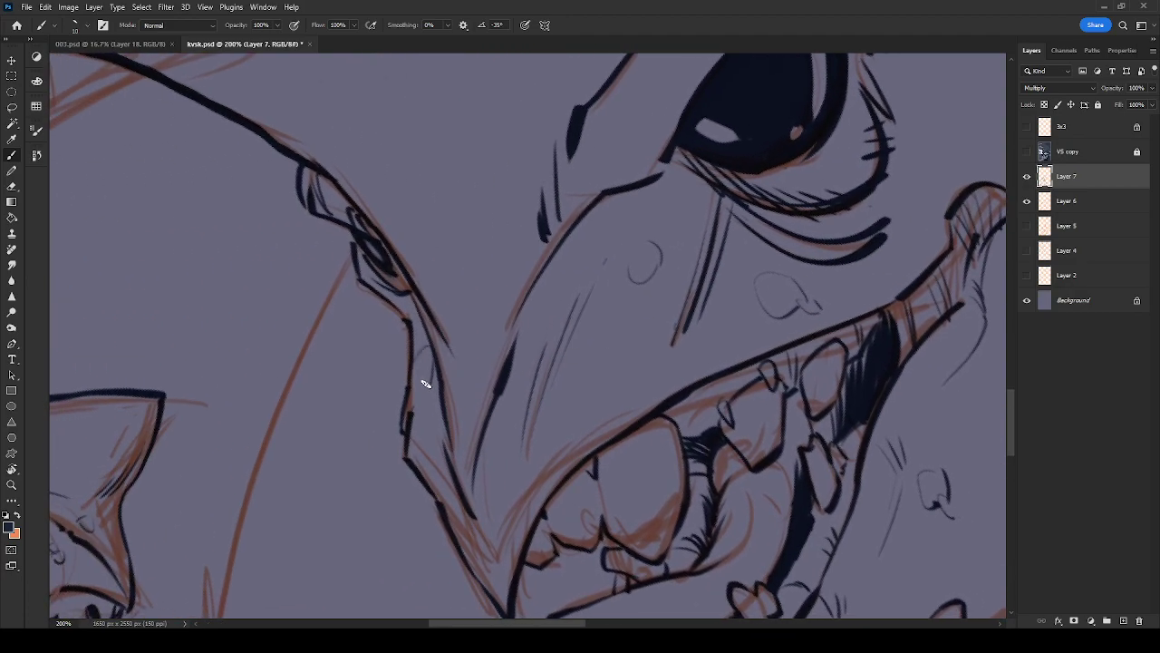
pyautogui.scroll(5, 496, 367)
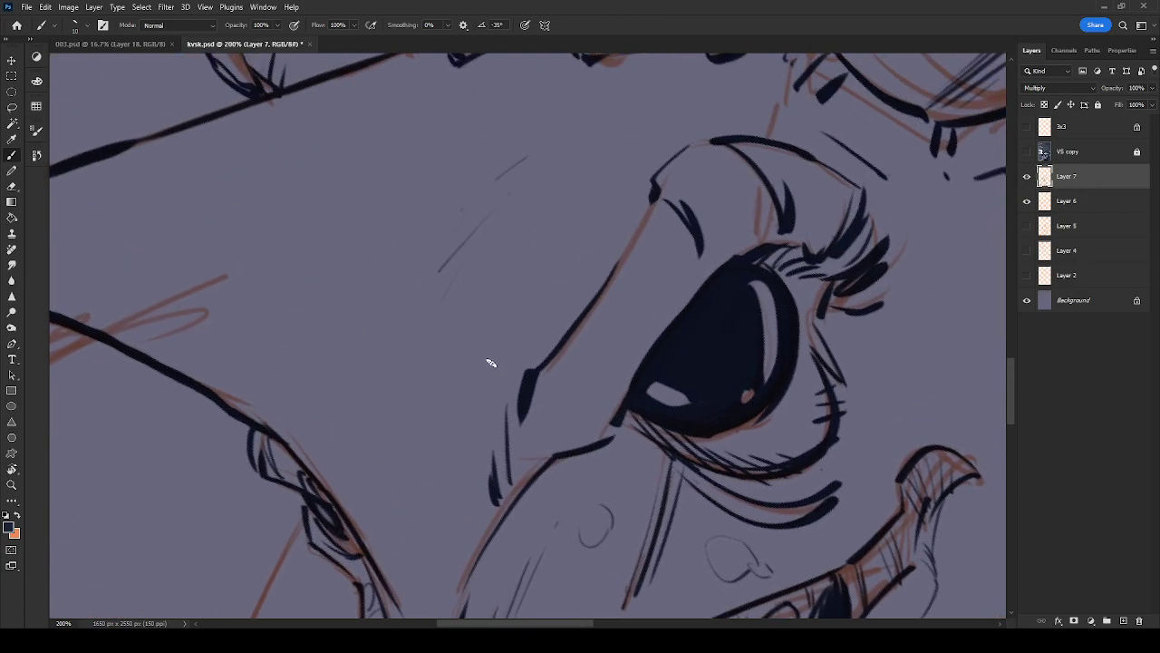
pyautogui.moveTo(492, 393)
pyautogui.mouseDown()
pyautogui.moveTo(517, 345)
pyautogui.moveTo(500, 357)
pyautogui.moveTo(521, 348)
pyautogui.mouseUp()
pyautogui.moveTo(478, 307)
pyautogui.mouseDown()
pyautogui.moveTo(452, 320)
pyautogui.moveTo(465, 329)
pyautogui.moveTo(466, 319)
pyautogui.moveTo(466, 372)
pyautogui.moveTo(475, 305)
pyautogui.moveTo(520, 327)
pyautogui.mouseUp()
pyautogui.moveTo(839, 281); pyautogui.dragTo(627, 397)
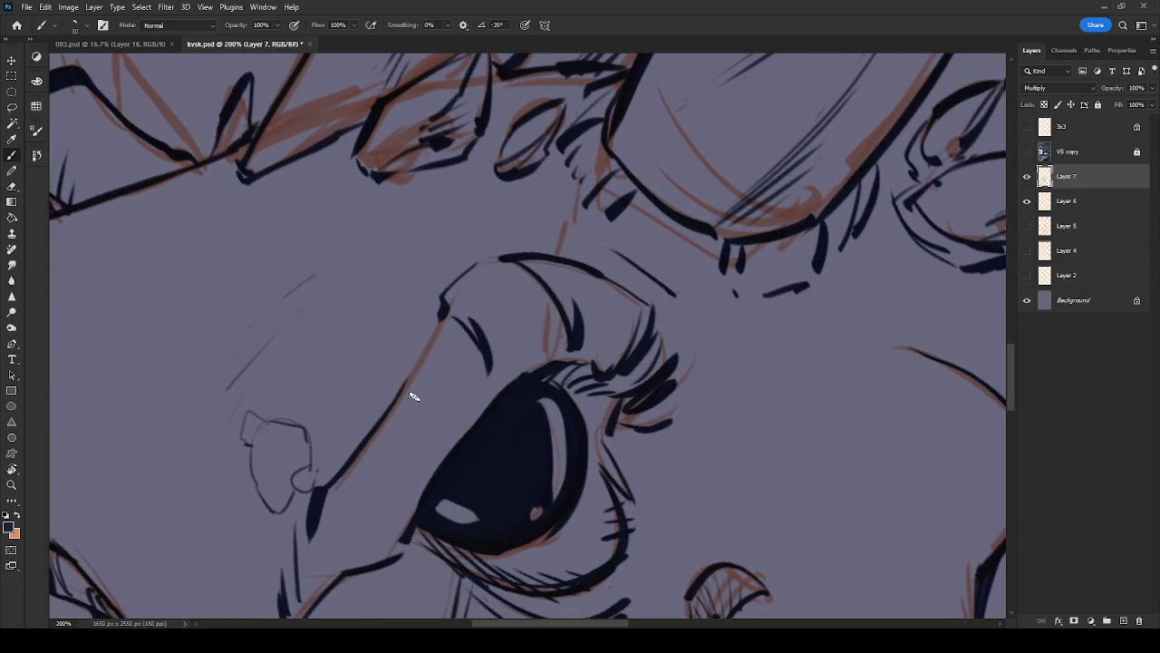
pyautogui.moveTo(870, 378); pyautogui.dragTo(716, 339)
# Ink the curved body contour behind the jaw with a size 20 brush and reinforce the jaw scales and chin spike
pyautogui.scroll(-3, 756, 320)
pyautogui.scroll(-1, 609, 282)
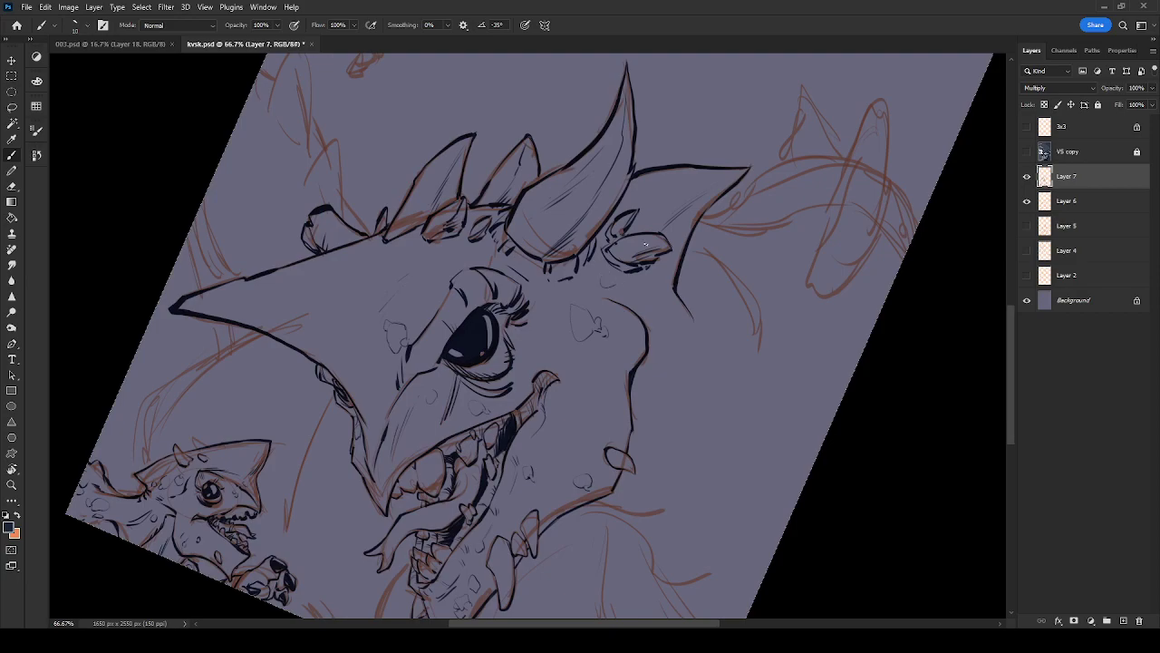
pyautogui.hscroll(2, 749, 360)
pyautogui.scroll(-1, 749, 360)
pyautogui.scroll(-5, 743, 390)
pyautogui.hscroll(-3, 740, 324)
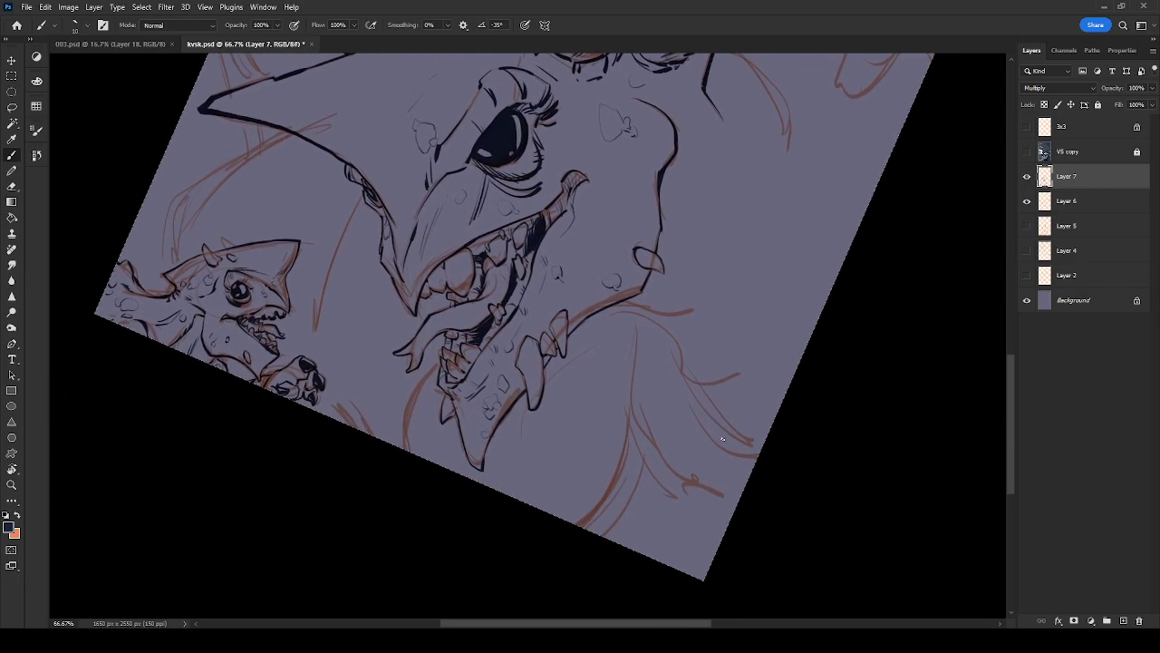
pyautogui.moveTo(721, 449)
pyautogui.mouseDown()
pyautogui.moveTo(683, 401)
pyautogui.moveTo(665, 329)
pyautogui.moveTo(598, 309)
pyautogui.moveTo(607, 306)
pyautogui.moveTo(573, 330)
pyautogui.moveTo(563, 360)
pyautogui.mouseUp()
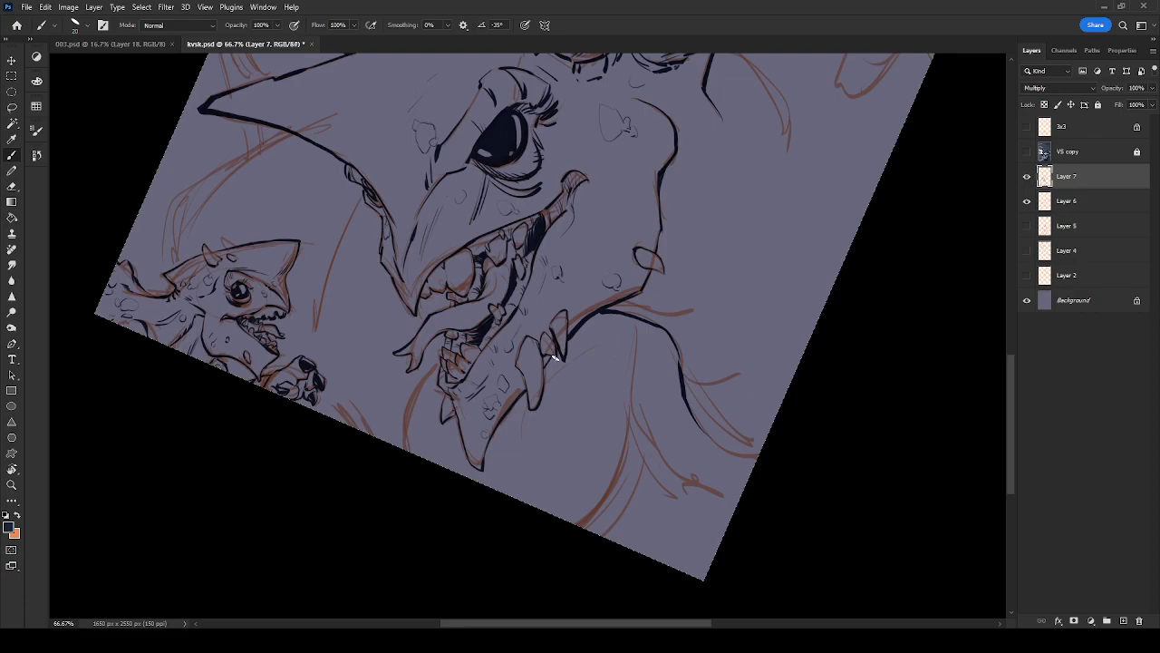
pyautogui.moveTo(525, 375)
pyautogui.mouseDown()
pyautogui.moveTo(531, 412)
pyautogui.moveTo(543, 363)
pyautogui.mouseUp()
pyautogui.moveTo(444, 422); pyautogui.dragTo(441, 404)
pyautogui.moveTo(604, 331); pyautogui.dragTo(749, 381)
pyautogui.moveTo(563, 346); pyautogui.dragTo(558, 366)
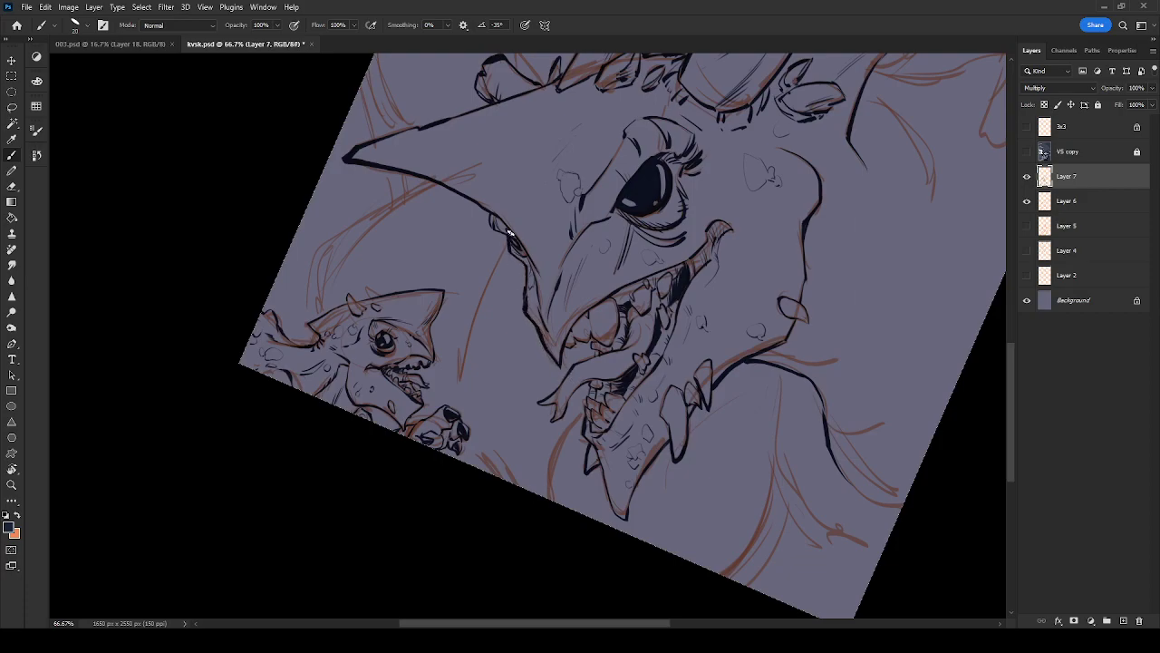
# Ink the hatched body folds running down behind the jaw and the curved contour in front of the chin
pyautogui.moveTo(712, 302); pyautogui.dragTo(585, 275)
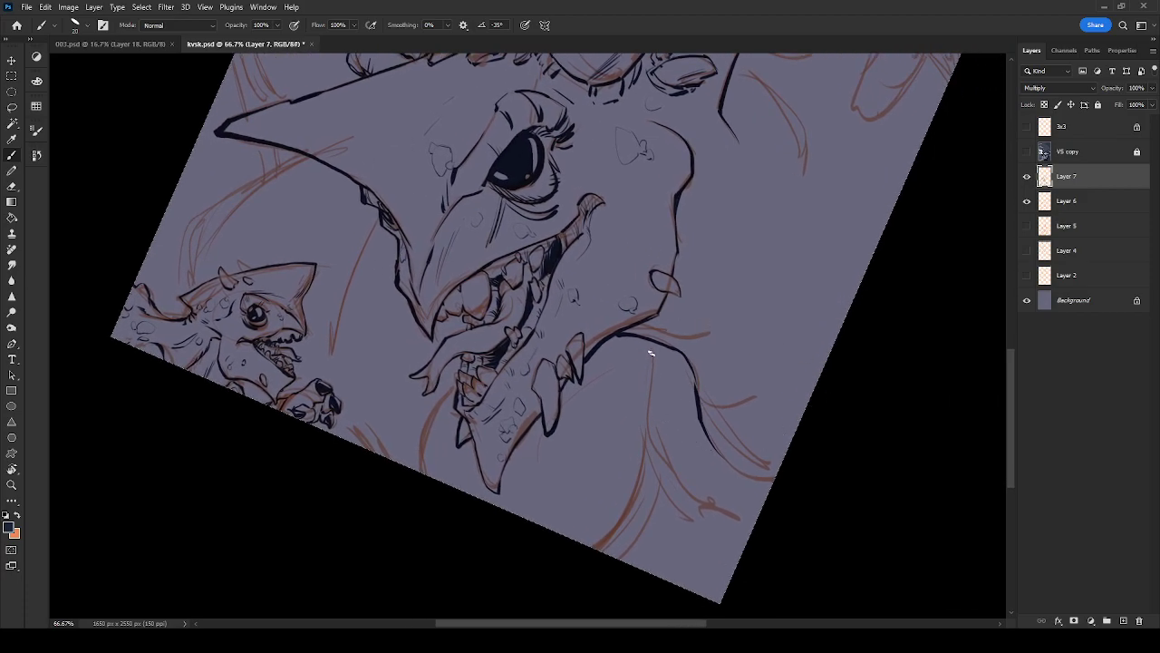
pyautogui.moveTo(644, 351)
pyautogui.mouseDown()
pyautogui.moveTo(647, 415)
pyautogui.moveTo(669, 466)
pyautogui.moveTo(715, 523)
pyautogui.mouseUp()
pyautogui.moveTo(641, 423)
pyautogui.mouseDown()
pyautogui.moveTo(653, 489)
pyautogui.moveTo(632, 548)
pyautogui.mouseUp()
pyautogui.moveTo(426, 478); pyautogui.dragTo(451, 388)
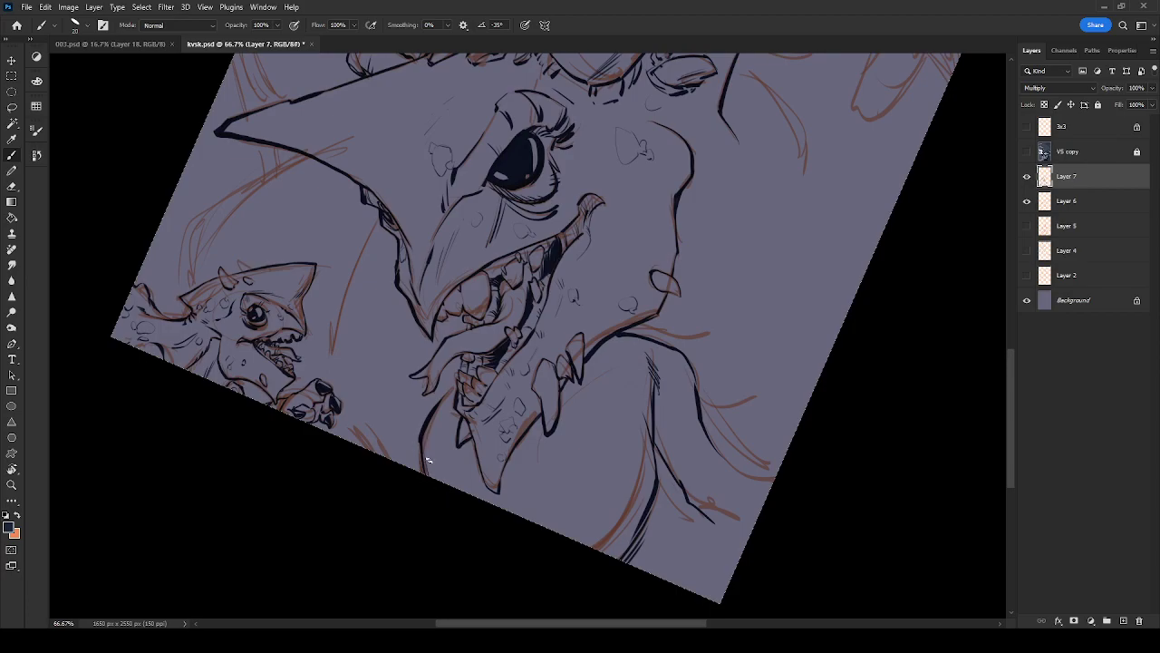
# Ink the long curved contour between the small creature and the large head, doubling its upper part with tapered strokes
pyautogui.moveTo(449, 512); pyautogui.dragTo(606, 555)
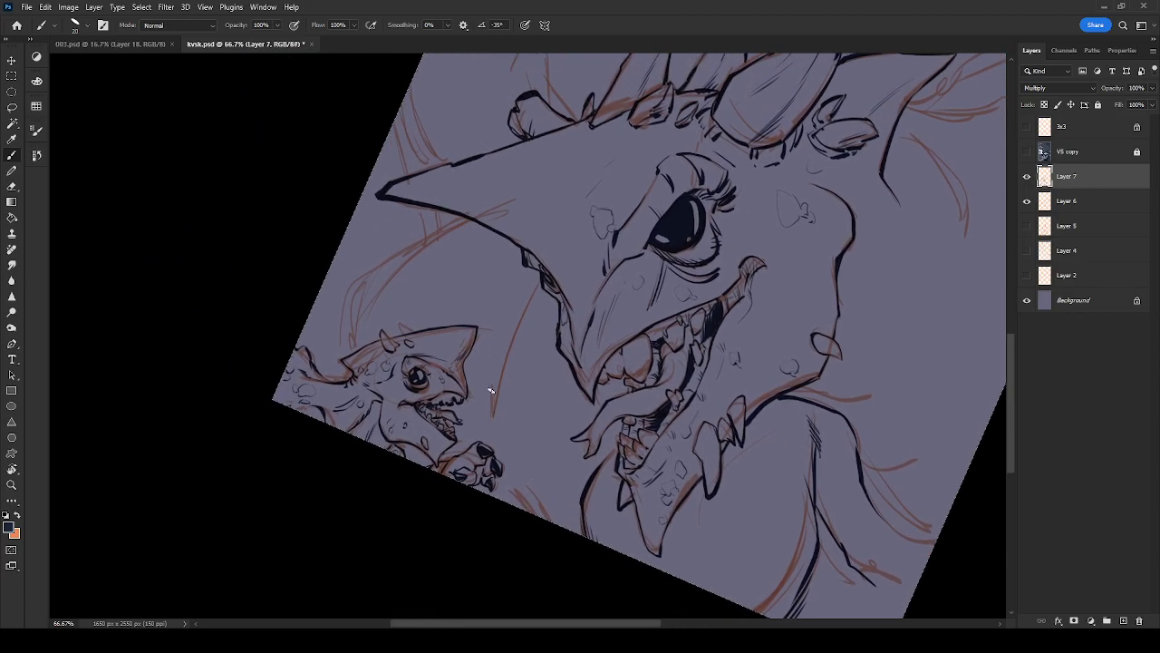
pyautogui.moveTo(487, 440); pyautogui.dragTo(515, 321)
pyautogui.moveTo(495, 381); pyautogui.dragTo(540, 294)
pyautogui.moveTo(516, 337); pyautogui.dragTo(545, 298)
pyautogui.moveTo(525, 328); pyautogui.dragTo(549, 297)
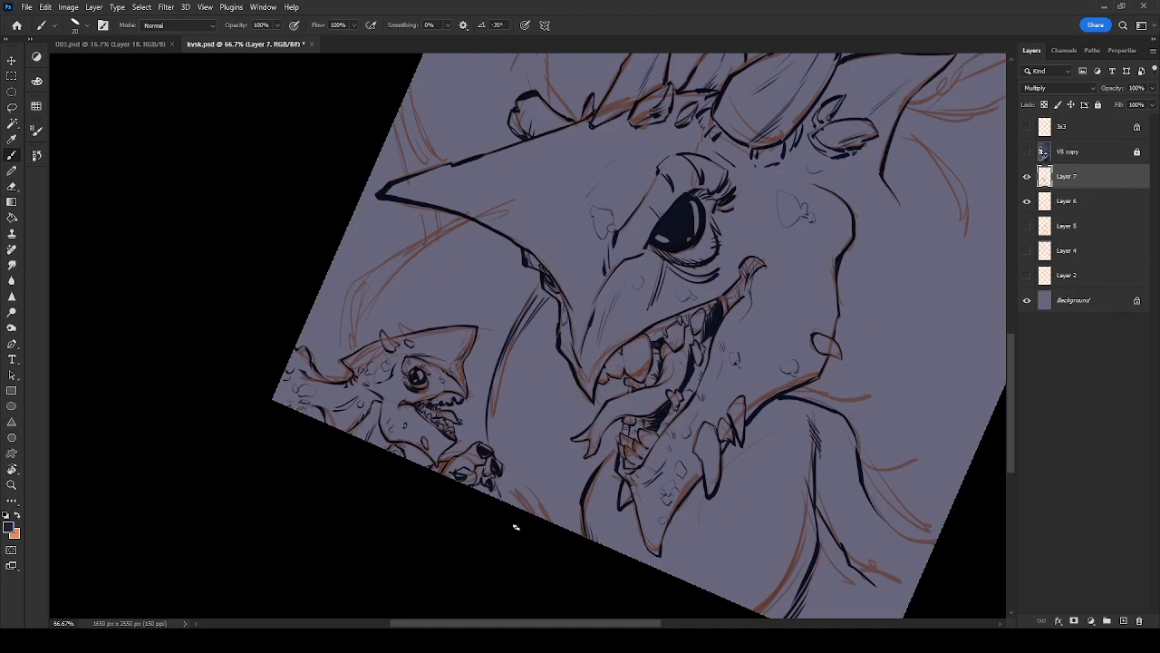
pyautogui.moveTo(536, 446); pyautogui.dragTo(605, 534)
# Rotate the canvas and ink the body contour curving from under the beak down behind the small creature
pyautogui.press('r')
pyautogui.moveTo(687, 533); pyautogui.dragTo(763, 430)
pyautogui.moveTo(467, 385)
pyautogui.mouseDown()
pyautogui.moveTo(451, 416)
pyautogui.moveTo(473, 514)
pyautogui.mouseUp()
pyautogui.moveTo(471, 392)
pyautogui.mouseDown()
pyautogui.moveTo(515, 315)
pyautogui.moveTo(580, 344)
pyautogui.mouseUp()
# Add rounded bumps to the body area below the beak and ink the short body edges beside the beak tip
pyautogui.moveTo(510, 453); pyautogui.dragTo(516, 428)
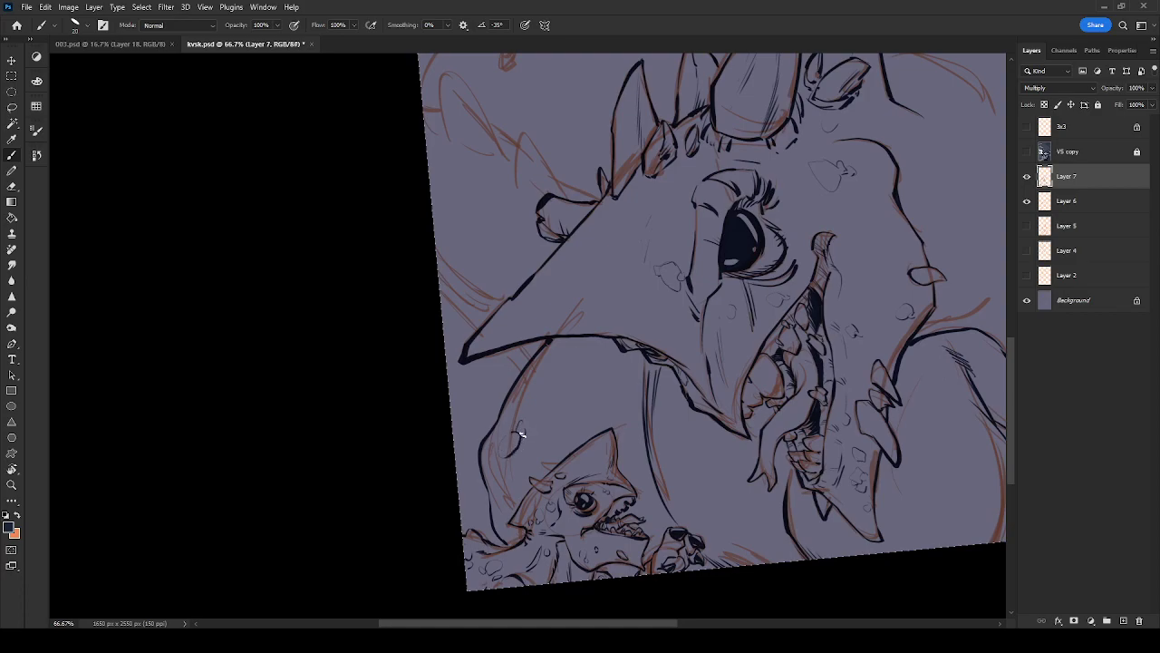
pyautogui.moveTo(581, 359)
pyautogui.mouseDown()
pyautogui.moveTo(590, 383)
pyautogui.moveTo(604, 368)
pyautogui.mouseUp()
pyautogui.moveTo(553, 429); pyautogui.dragTo(519, 475)
pyautogui.moveTo(527, 462); pyautogui.dragTo(530, 473)
pyautogui.moveTo(633, 398)
pyautogui.mouseDown()
pyautogui.moveTo(628, 416)
pyautogui.moveTo(662, 441)
pyautogui.mouseUp()
pyautogui.moveTo(564, 353); pyautogui.dragTo(550, 412)
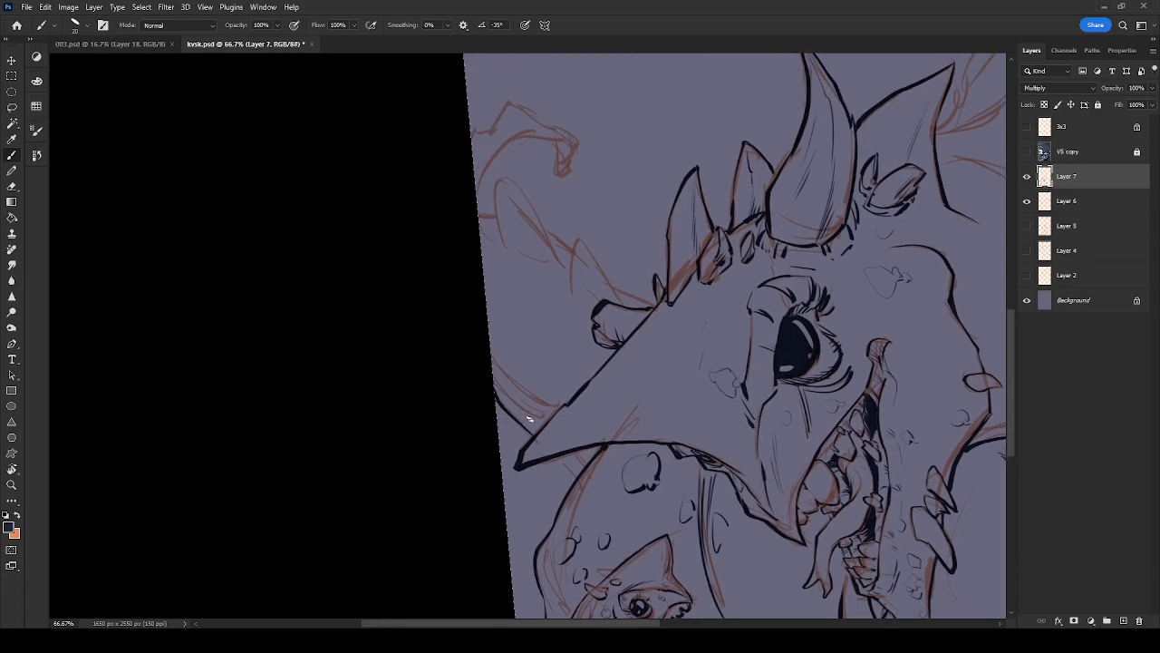
# Ink the two pointed back spikes behind the beak with their connecting line, and hatch their lower edges
pyautogui.moveTo(611, 311); pyautogui.dragTo(627, 400)
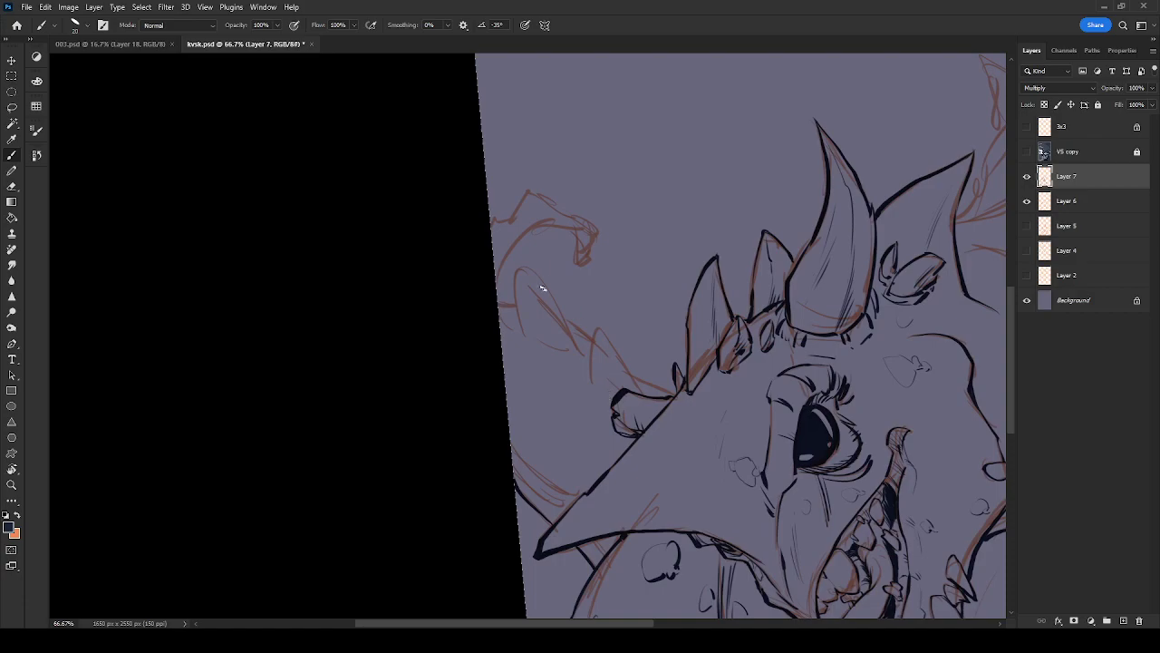
pyautogui.moveTo(520, 334)
pyautogui.mouseDown()
pyautogui.moveTo(518, 269)
pyautogui.moveTo(576, 348)
pyautogui.moveTo(597, 328)
pyautogui.moveTo(633, 375)
pyautogui.moveTo(673, 396)
pyautogui.mouseUp()
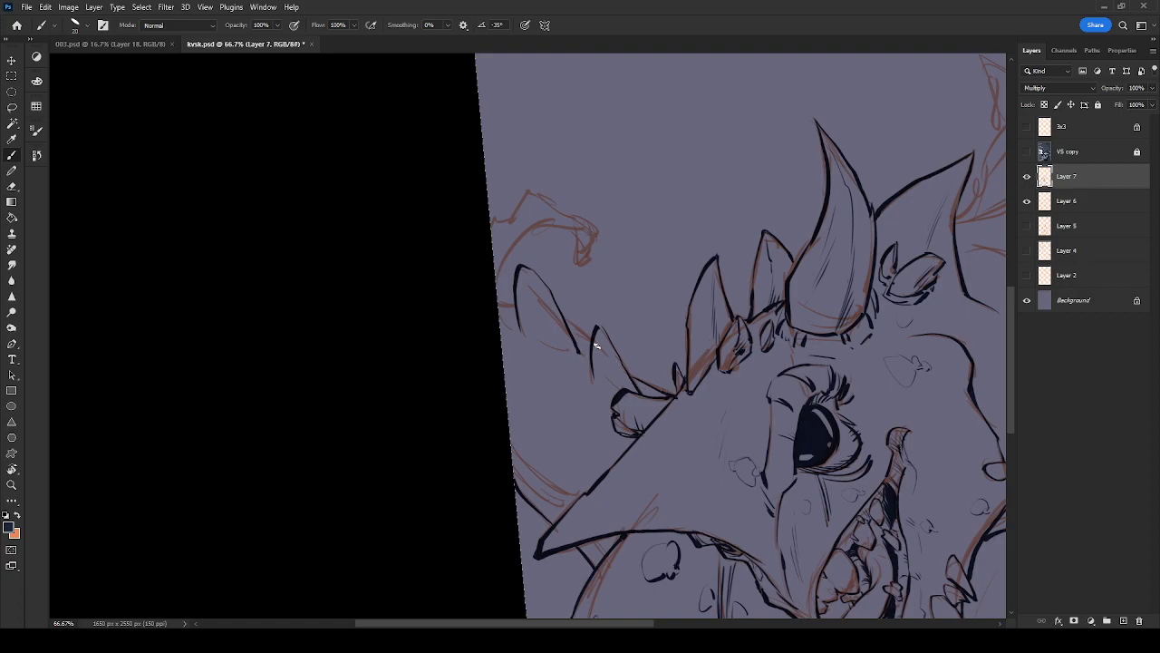
pyautogui.hotkey('ctrl', 'z')
pyautogui.moveTo(531, 276); pyautogui.dragTo(571, 360)
pyautogui.moveTo(548, 309)
pyautogui.mouseDown()
pyautogui.moveTo(575, 362)
pyautogui.moveTo(625, 386)
pyautogui.mouseUp()
pyautogui.moveTo(602, 334); pyautogui.dragTo(629, 390)
pyautogui.moveTo(600, 329)
pyautogui.mouseDown()
pyautogui.moveTo(640, 392)
pyautogui.moveTo(655, 390)
pyautogui.mouseUp()
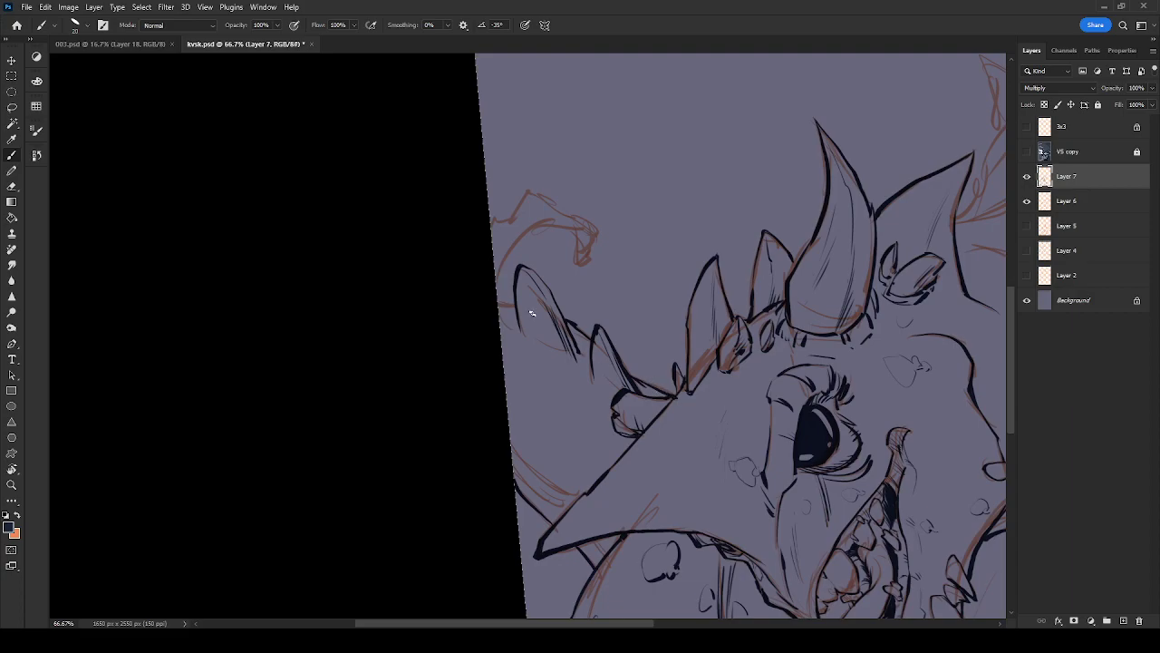
# Ink the hooked, pointed appendage above the back spikes, from its tip to the page edge
pyautogui.moveTo(576, 238)
pyautogui.mouseDown()
pyautogui.moveTo(577, 263)
pyautogui.moveTo(587, 247)
pyautogui.mouseUp()
pyautogui.moveTo(542, 198); pyautogui.dragTo(519, 204)
pyautogui.moveTo(560, 227)
pyautogui.mouseDown()
pyautogui.moveTo(535, 223)
pyautogui.moveTo(486, 306)
pyautogui.mouseUp()
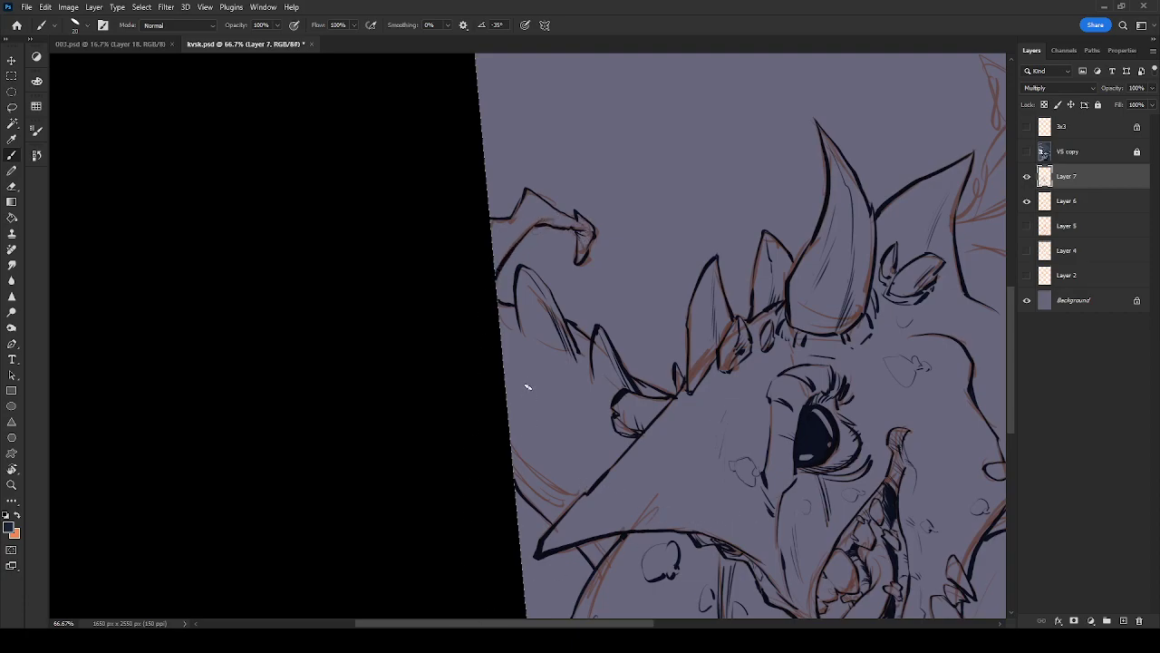
# Draw rounded warts and small bumps on the body area between the back spikes and the beak
pyautogui.moveTo(513, 390); pyautogui.dragTo(536, 415)
pyautogui.moveTo(605, 444); pyautogui.dragTo(589, 461)
pyautogui.moveTo(602, 397); pyautogui.dragTo(610, 417)
# Ink the long vertical spike crossing the tail and the tail section between it and the page edge
pyautogui.moveTo(769, 479)
pyautogui.mouseDown()
pyautogui.moveTo(579, 362)
pyautogui.moveTo(782, 358)
pyautogui.moveTo(756, 308)
pyautogui.moveTo(750, 378)
pyautogui.moveTo(650, 536)
pyautogui.mouseUp()
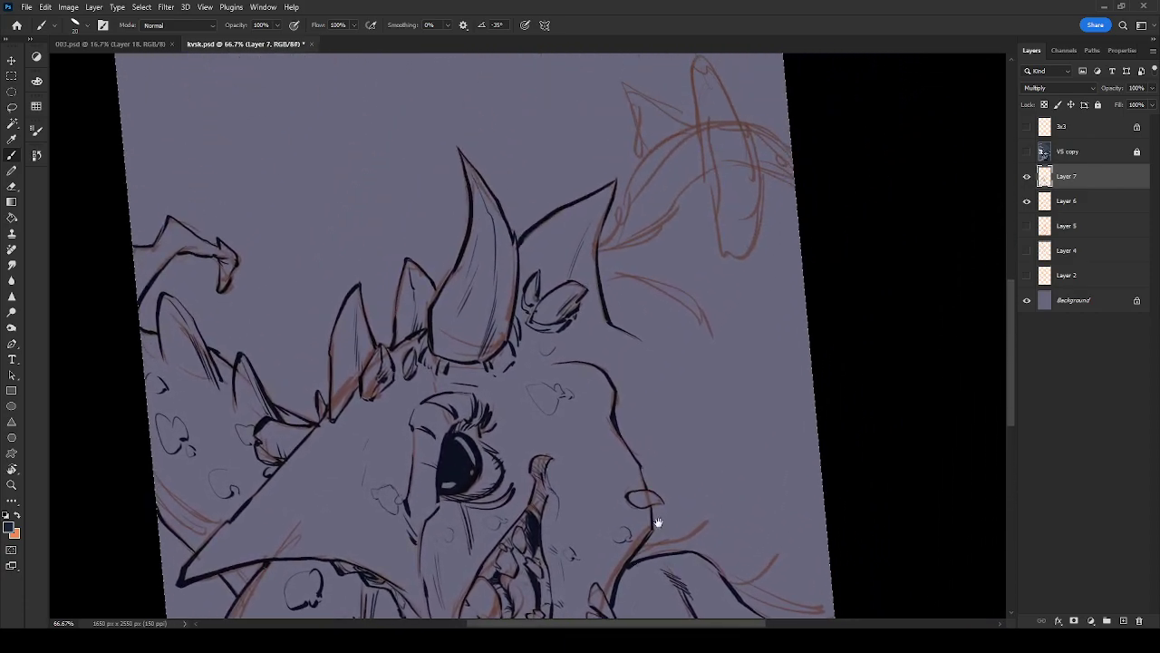
pyautogui.moveTo(746, 474); pyautogui.dragTo(707, 290)
pyautogui.moveTo(677, 223)
pyautogui.mouseDown()
pyautogui.moveTo(683, 359)
pyautogui.moveTo(651, 285)
pyautogui.mouseUp()
pyautogui.moveTo(645, 201)
pyautogui.mouseDown()
pyautogui.moveTo(699, 282)
pyautogui.moveTo(714, 342)
pyautogui.moveTo(680, 400)
pyautogui.mouseUp()
pyautogui.moveTo(659, 336)
pyautogui.mouseDown()
pyautogui.moveTo(675, 400)
pyautogui.moveTo(700, 410)
pyautogui.moveTo(707, 390)
pyautogui.moveTo(687, 409)
pyautogui.mouseUp()
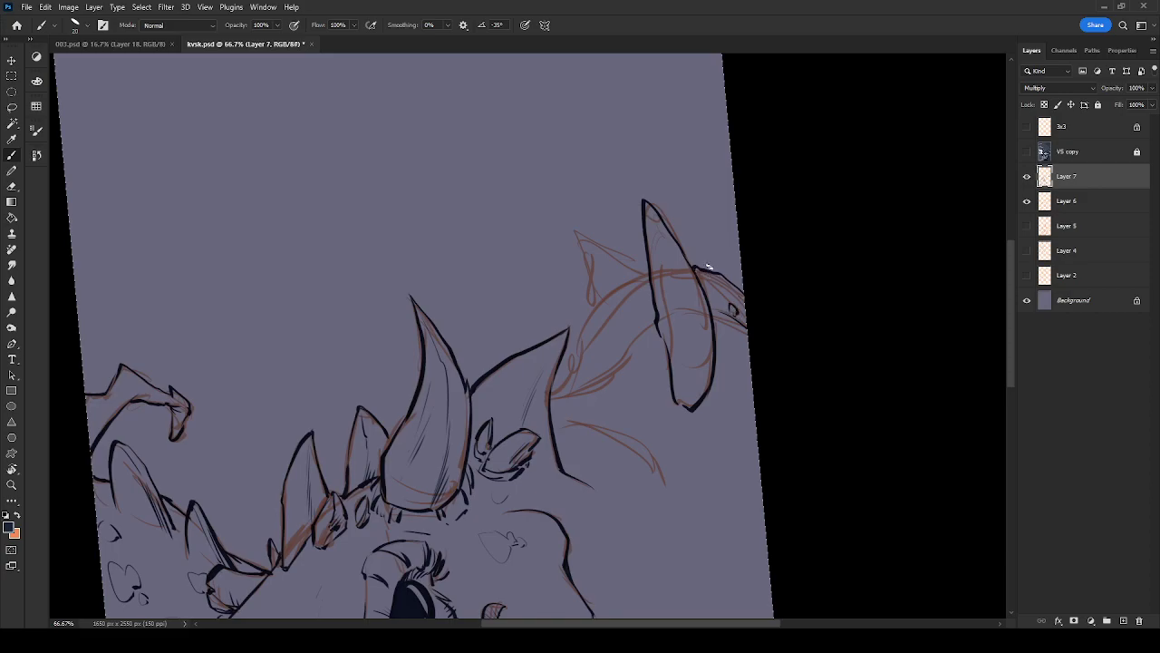
# Ink the tail's curved upper and lower edges with small bumps, plus the arched contour beneath it
pyautogui.moveTo(646, 273)
pyautogui.mouseDown()
pyautogui.moveTo(579, 333)
pyautogui.moveTo(555, 391)
pyautogui.mouseUp()
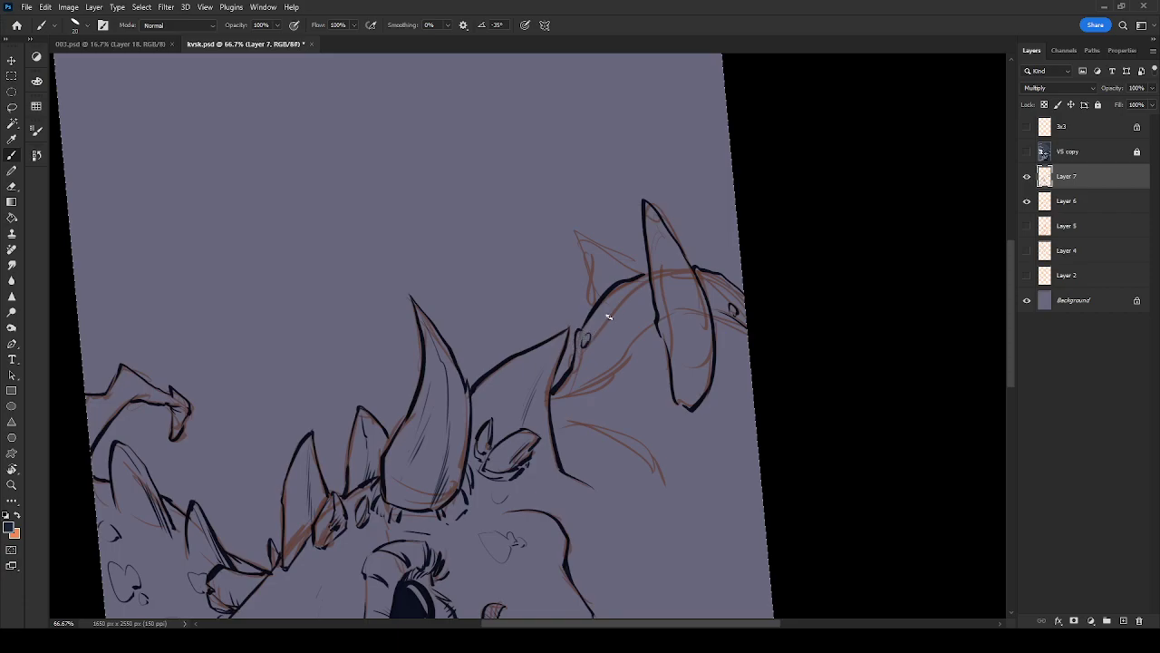
pyautogui.moveTo(555, 395)
pyautogui.mouseDown()
pyautogui.moveTo(611, 370)
pyautogui.moveTo(653, 326)
pyautogui.mouseUp()
pyautogui.moveTo(666, 486)
pyautogui.mouseDown()
pyautogui.moveTo(645, 444)
pyautogui.moveTo(550, 430)
pyautogui.mouseUp()
pyautogui.moveTo(654, 475); pyautogui.dragTo(591, 427)
# Ink the small pointed spike on the tail's upper edge and add thin shading lines inside the long spike
pyautogui.moveTo(588, 313); pyautogui.dragTo(578, 237)
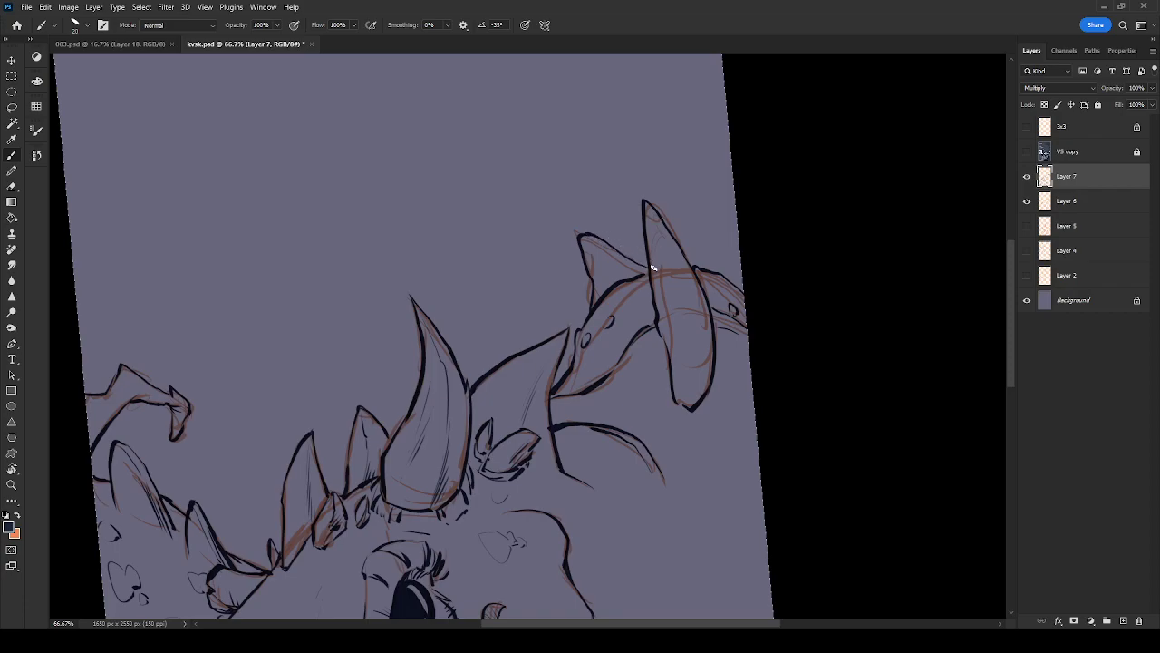
pyautogui.moveTo(630, 261)
pyautogui.mouseDown()
pyautogui.moveTo(598, 247)
pyautogui.moveTo(637, 273)
pyautogui.mouseUp()
pyautogui.moveTo(656, 223); pyautogui.dragTo(685, 395)
pyautogui.moveTo(684, 339); pyautogui.dragTo(690, 399)
# Ink the branching body folds behind the jaw and scatter small warts over the surrounding body
pyautogui.moveTo(720, 556)
pyautogui.mouseDown()
pyautogui.moveTo(734, 272)
pyautogui.moveTo(715, 254)
pyautogui.moveTo(718, 287)
pyautogui.mouseUp()
pyautogui.moveTo(620, 411)
pyautogui.mouseDown()
pyautogui.moveTo(654, 399)
pyautogui.moveTo(678, 369)
pyautogui.moveTo(680, 395)
pyautogui.moveTo(680, 364)
pyautogui.moveTo(710, 346)
pyautogui.moveTo(649, 408)
pyautogui.mouseUp()
pyautogui.moveTo(758, 405); pyautogui.dragTo(705, 451)
pyautogui.moveTo(802, 478); pyautogui.dragTo(752, 493)
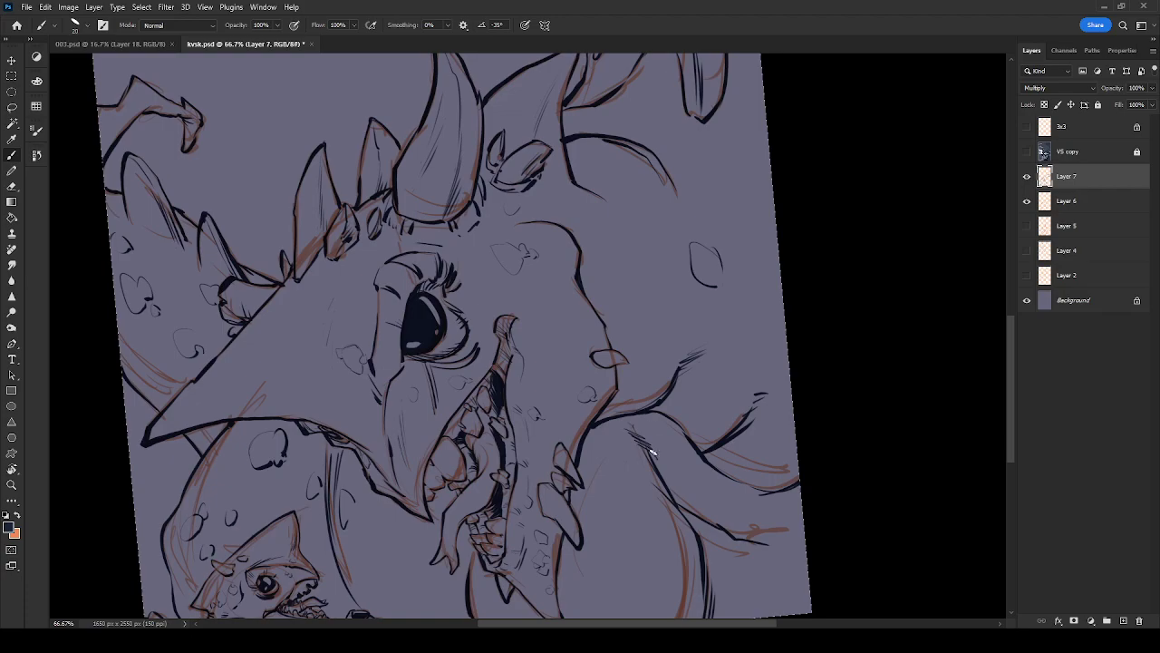
pyautogui.moveTo(602, 498)
pyautogui.mouseDown()
pyautogui.moveTo(661, 427)
pyautogui.moveTo(674, 336)
pyautogui.mouseUp()
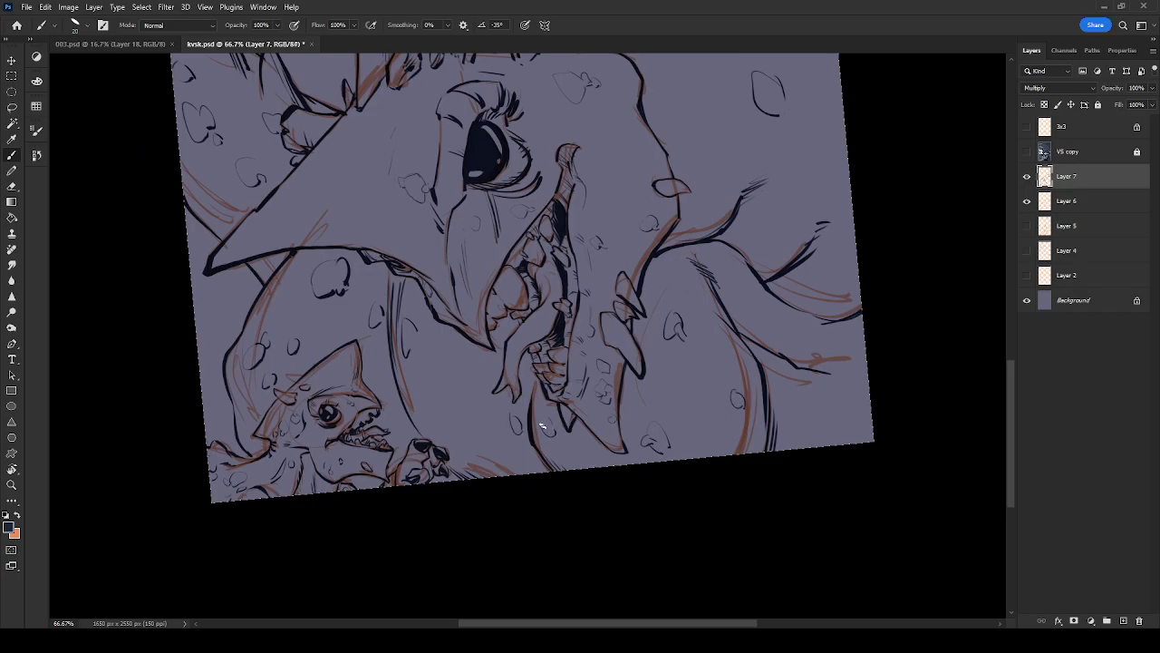
# Create a new layer directly above the Background layer and fill the whole canvas with the dark navy foreground colour
pyautogui.hotkey('ctrl', '-')
pyautogui.hotkey('ctrl', '-')
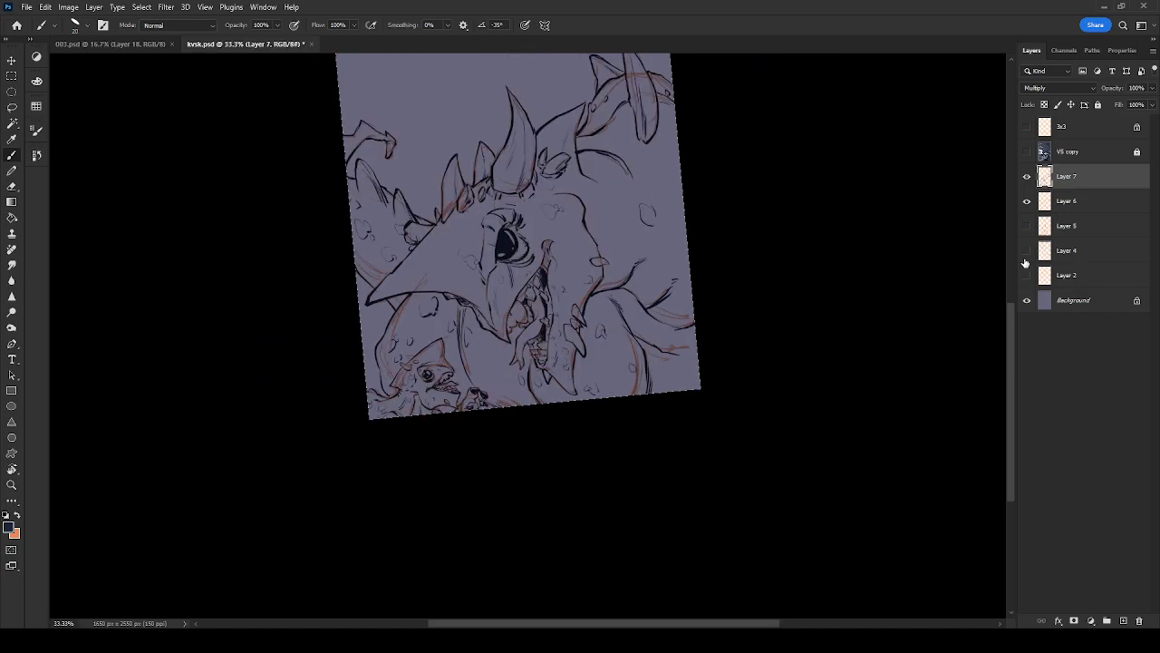
pyautogui.click(1068, 303)
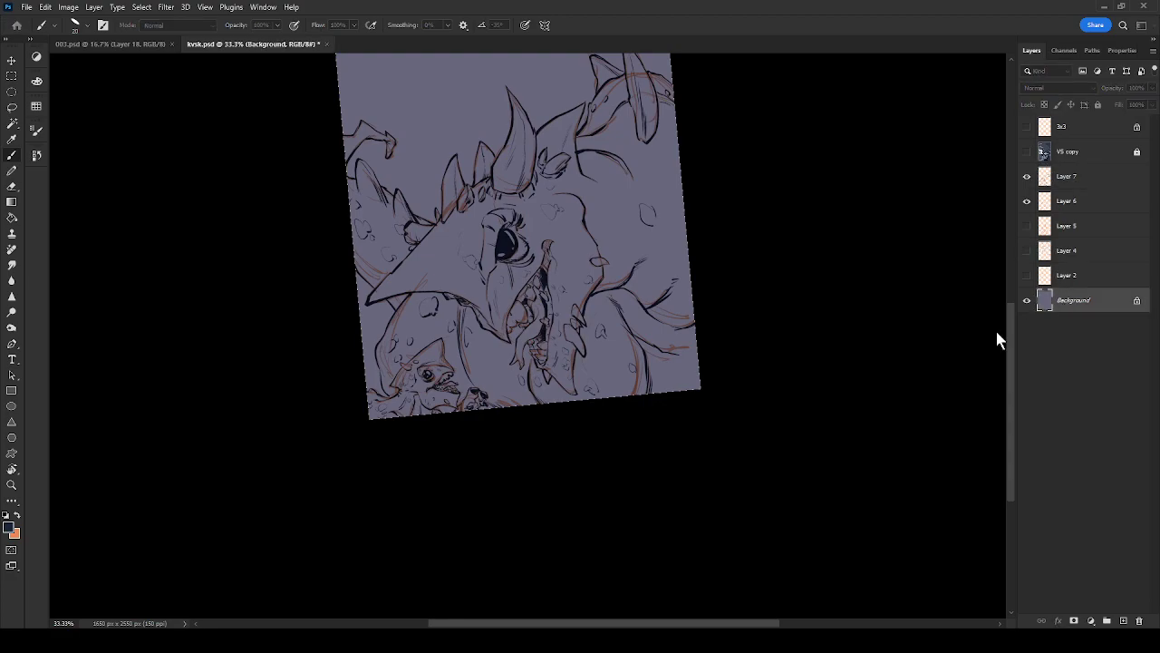
pyautogui.hotkey('ctrl', 'shift', 'alt', 'n')
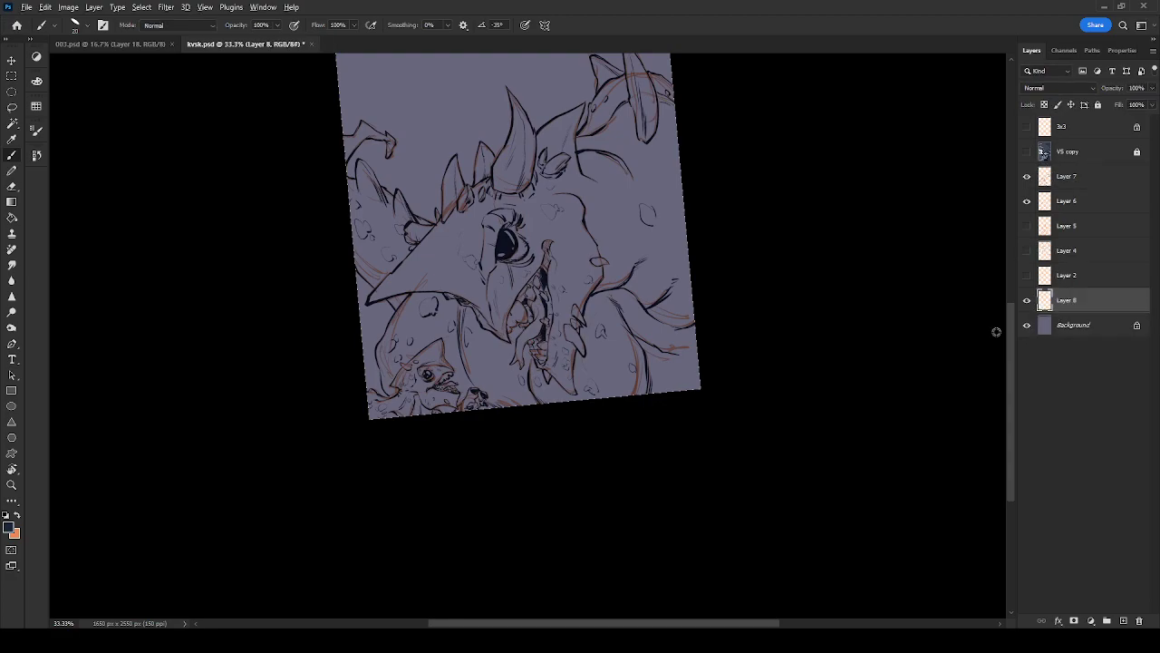
pyautogui.hotkey('ctrl', 'a')
pyautogui.hotkey('alt', 'BackSpace')
pyautogui.press('i')
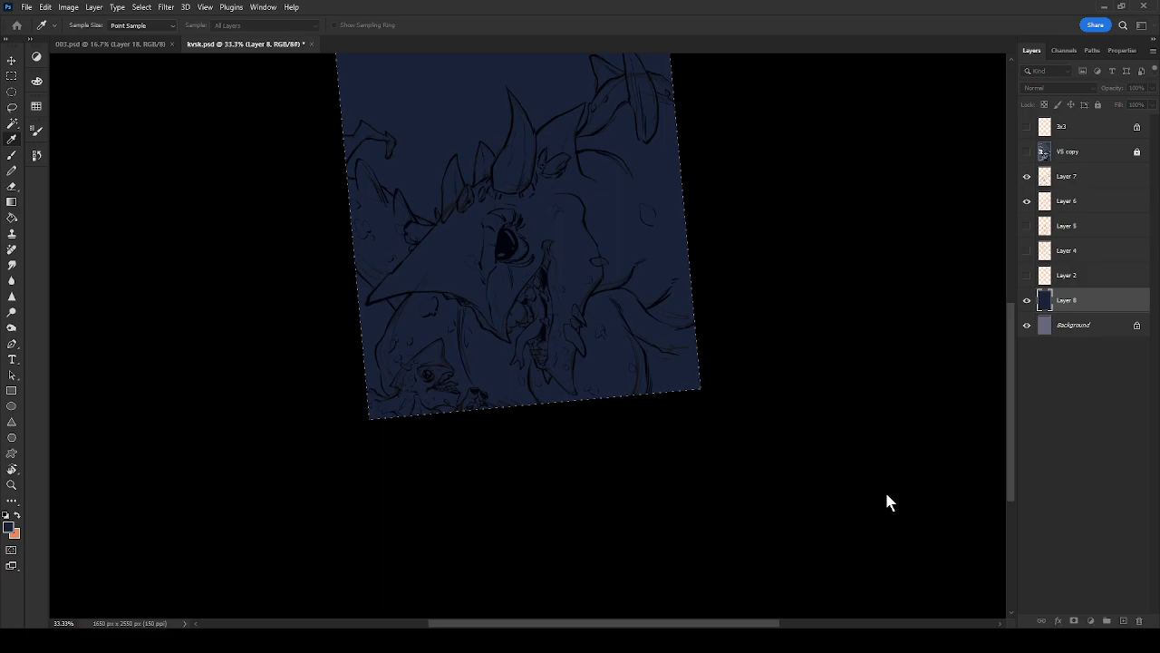
# Replace Layer 8's dark fill with white and hide the orange sketch lines of Layer 6
pyautogui.moveTo(887, 495); pyautogui.dragTo(1124, 469)
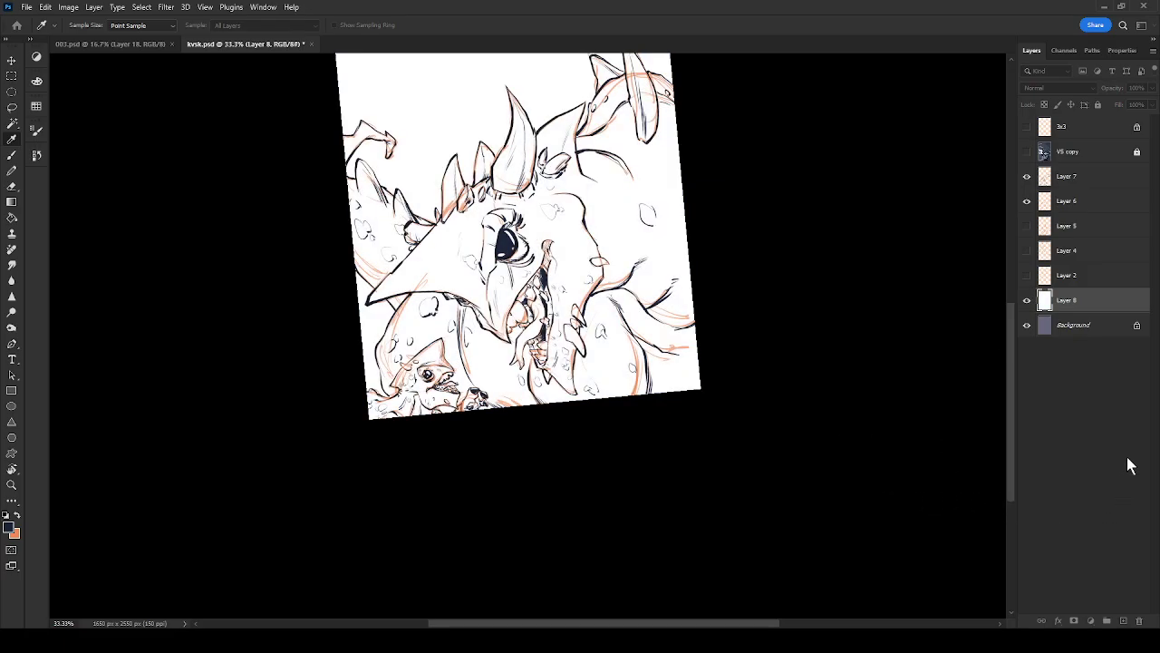
pyautogui.press('b')
pyautogui.click(1027, 202)
pyautogui.moveTo(840, 332)
pyautogui.mouseDown()
pyautogui.moveTo(824, 445)
pyautogui.moveTo(781, 541)
pyautogui.mouseUp()
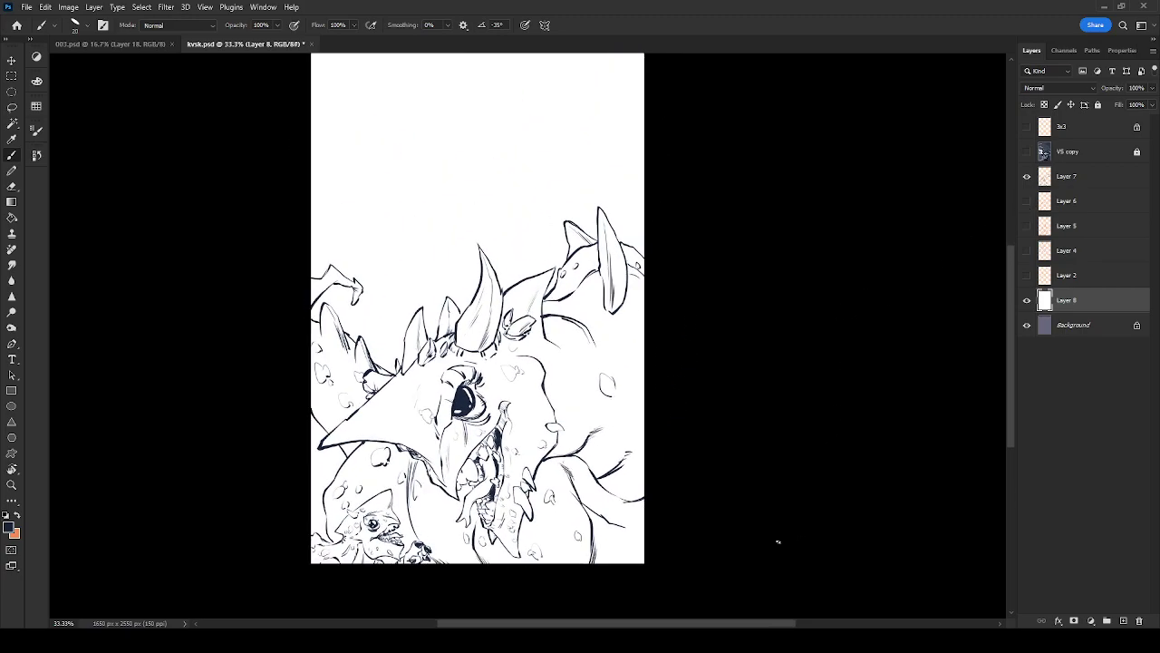
pyautogui.moveTo(729, 397); pyautogui.dragTo(807, 416)
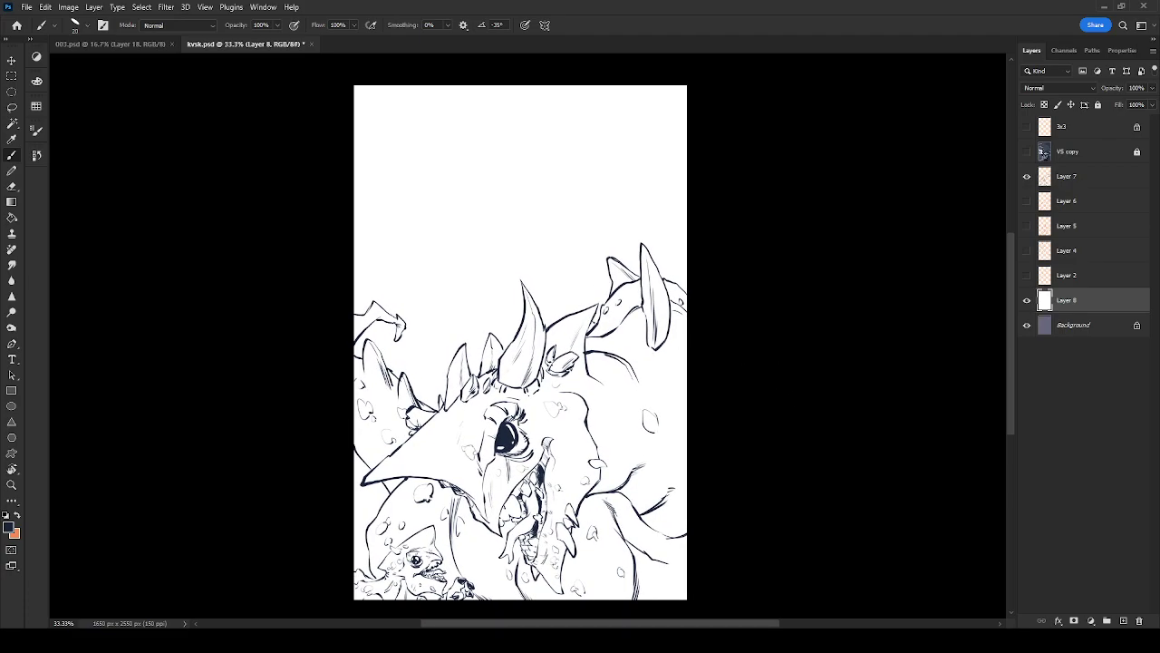
# Add short ink hatching strokes on Layer 7 to the creature's body behind its head
pyautogui.click(1074, 178)
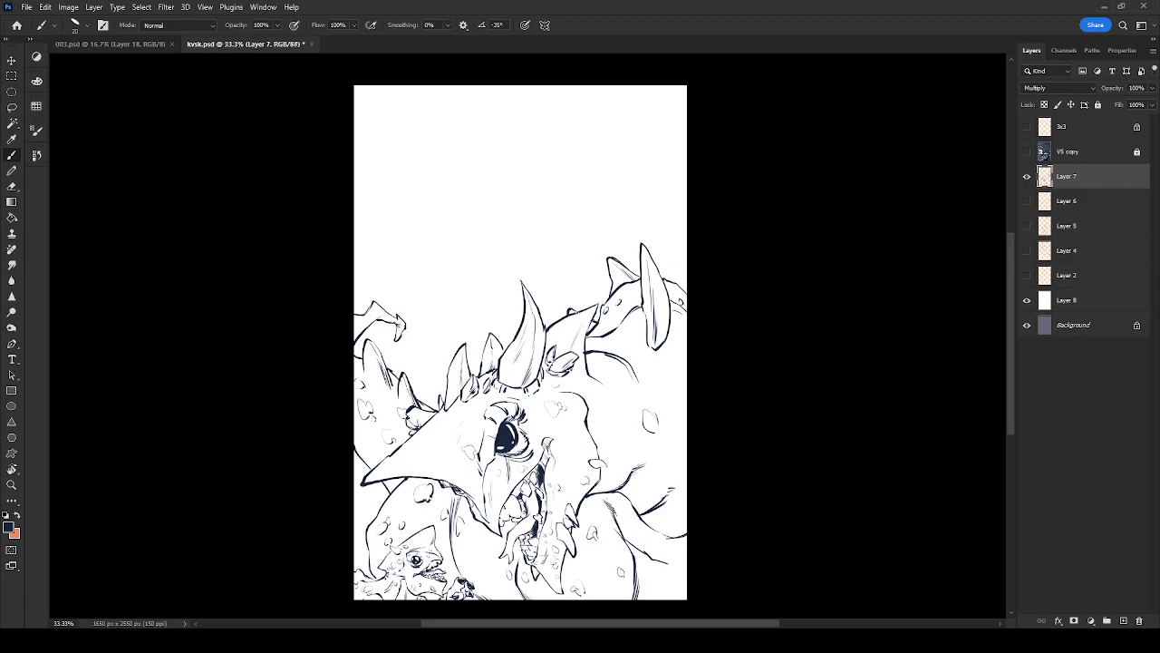
pyautogui.moveTo(709, 482); pyautogui.dragTo(731, 299)
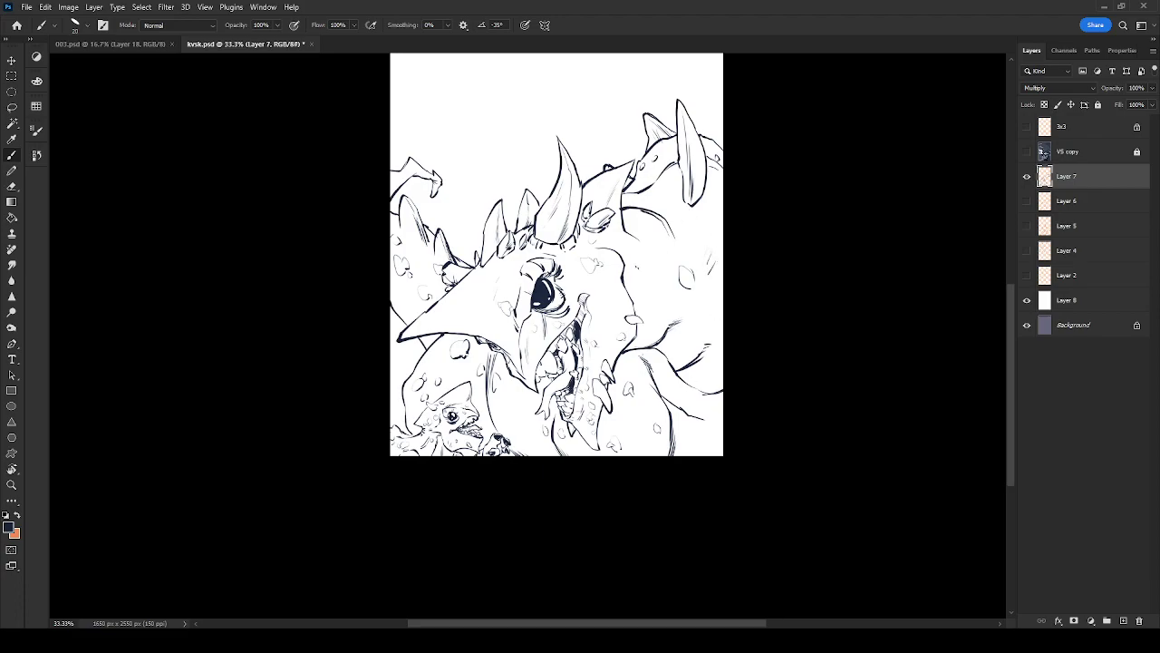
pyautogui.moveTo(643, 296); pyautogui.dragTo(678, 321)
pyautogui.moveTo(659, 299); pyautogui.dragTo(690, 325)
pyautogui.moveTo(760, 364); pyautogui.dragTo(751, 419)
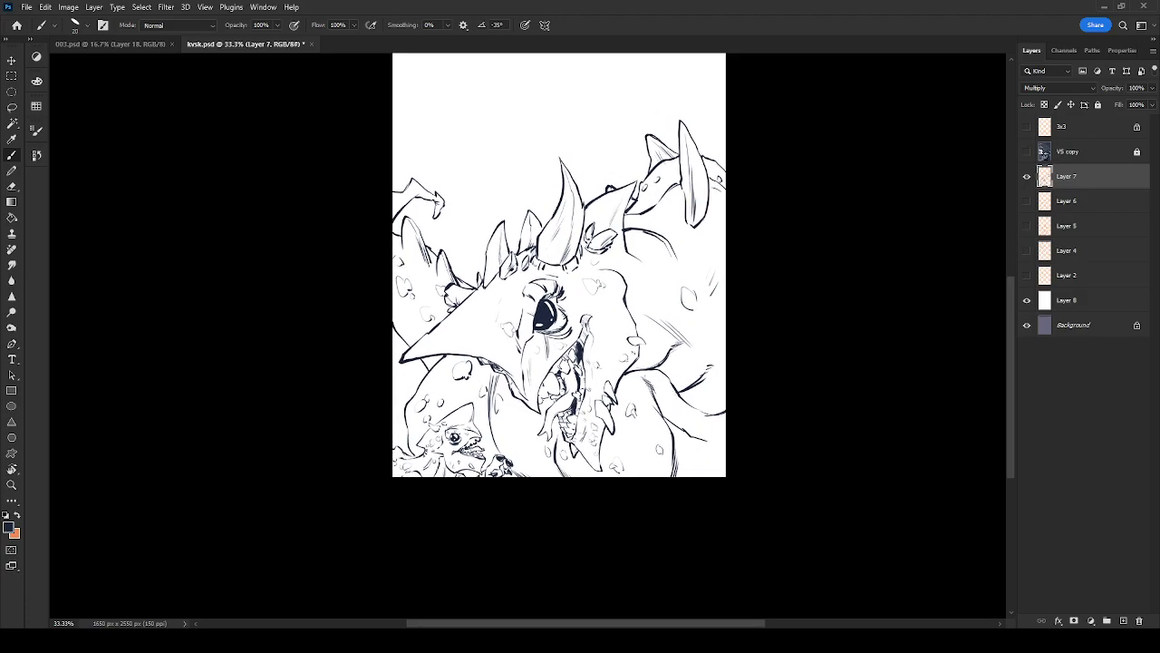
# Hide the white Layer 8 and show the Layer 4 rough sketch as a guide over the purple background
pyautogui.press('e')
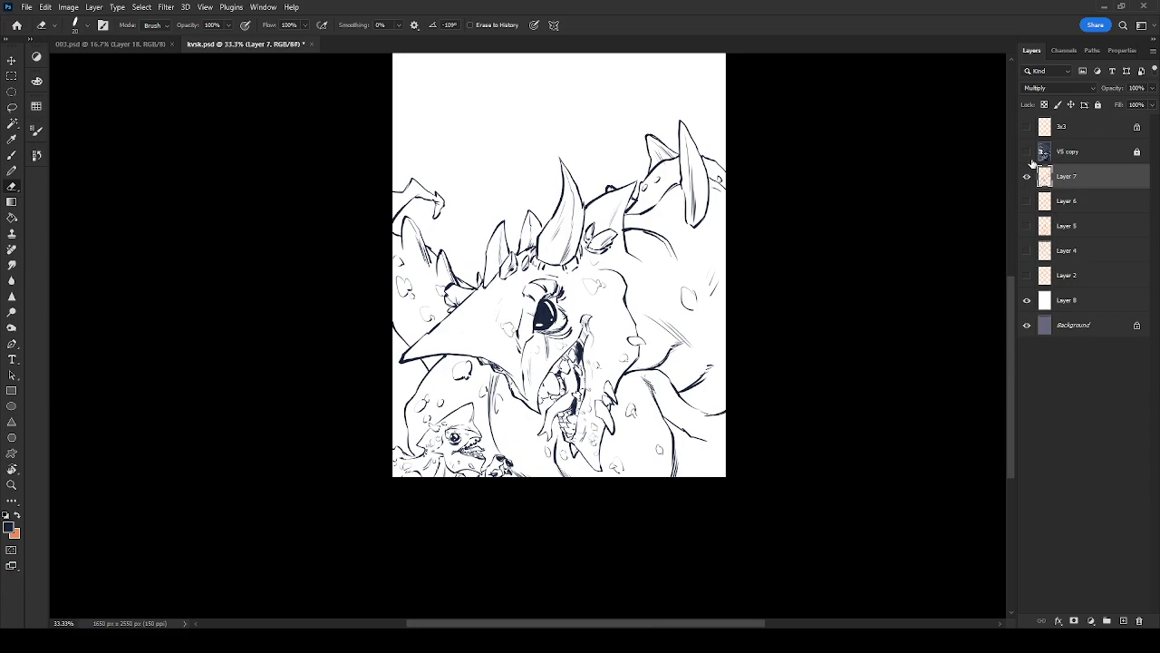
pyautogui.click(1027, 276)
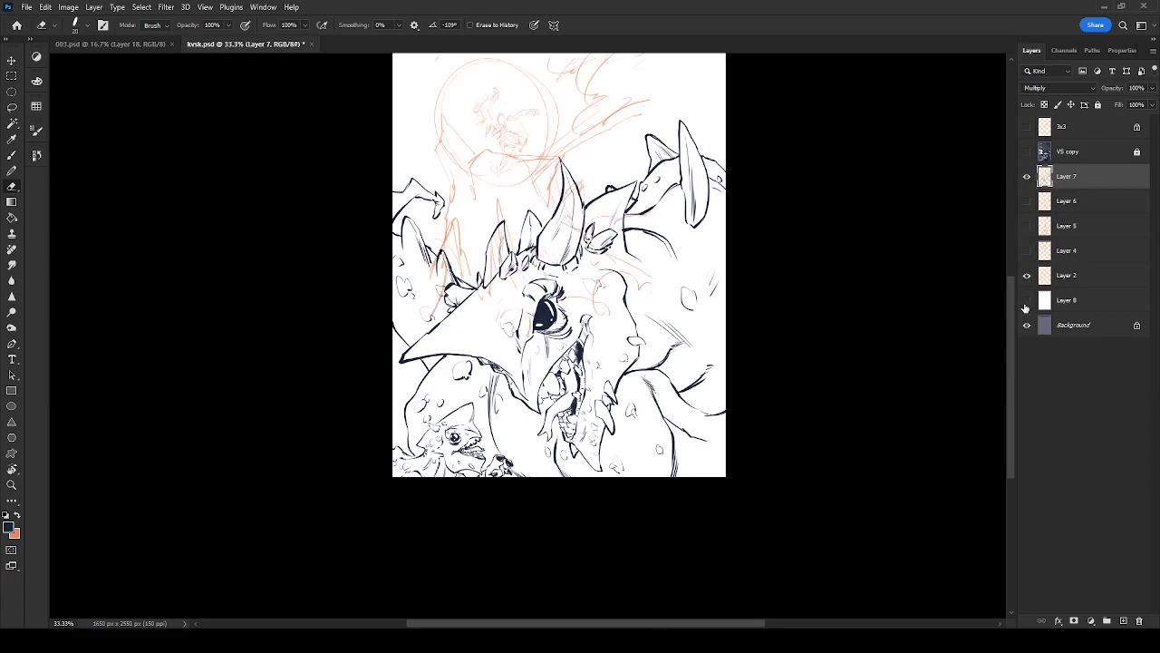
pyautogui.click(1027, 303)
pyautogui.moveTo(882, 320); pyautogui.dragTo(848, 463)
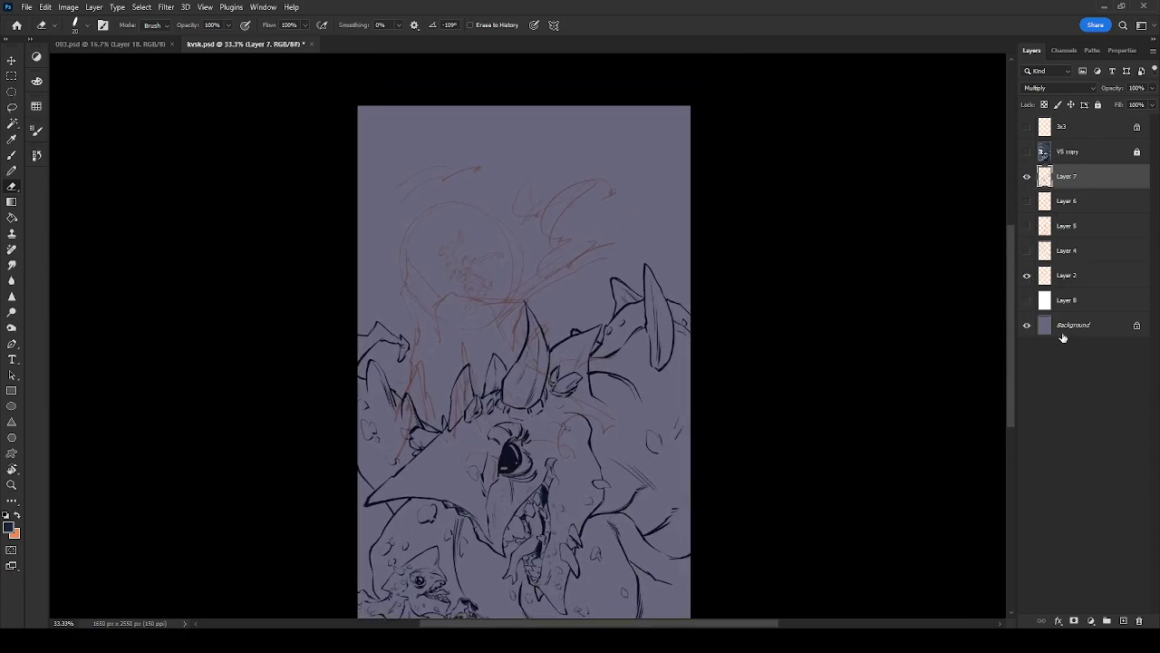
pyautogui.hotkey('ctrl', '+')
pyautogui.click(1027, 276)
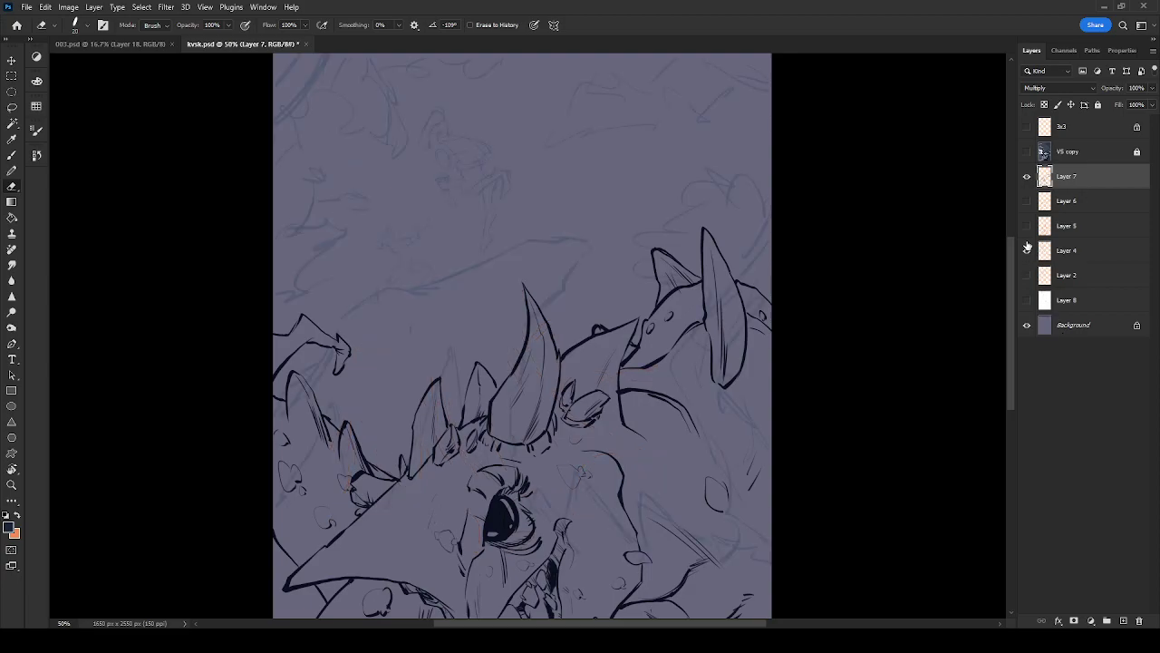
pyautogui.moveTo(859, 331); pyautogui.dragTo(836, 498)
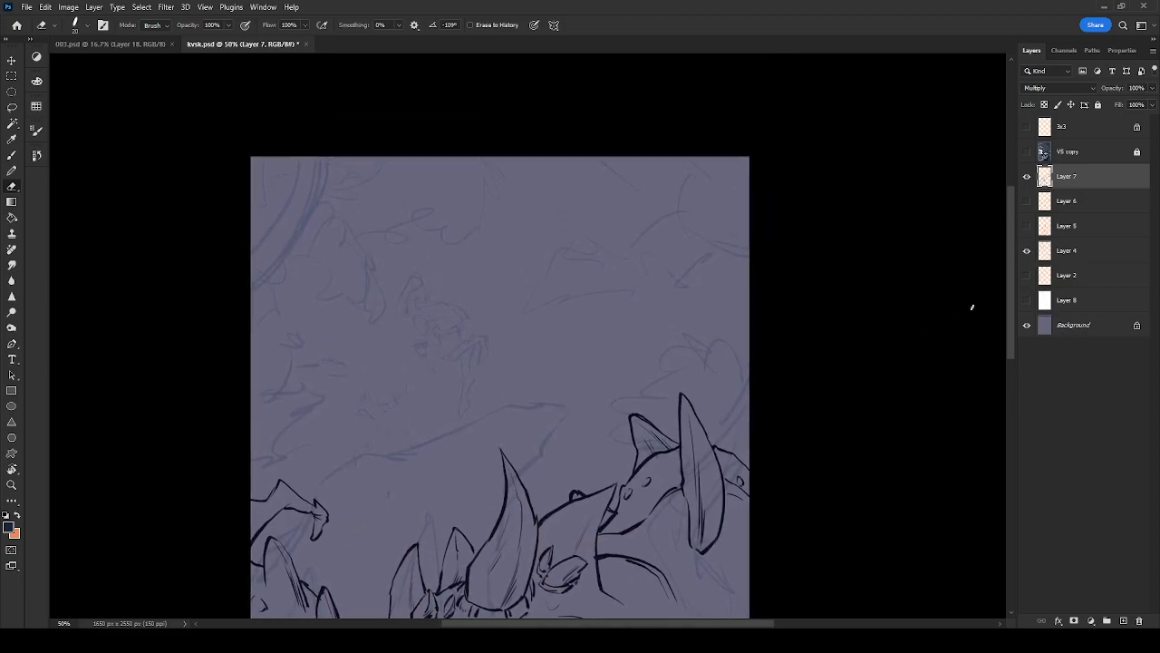
pyautogui.hotkey('ctrl', '+')
pyautogui.scroll(-2, 919, 350)
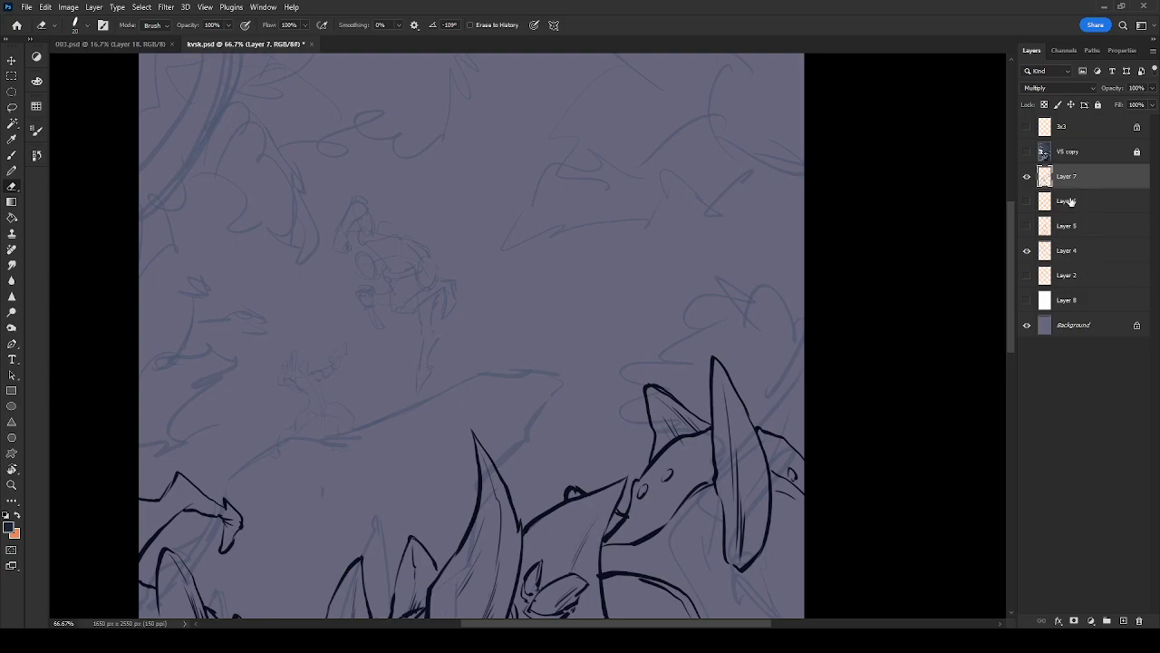
pyautogui.press('w')
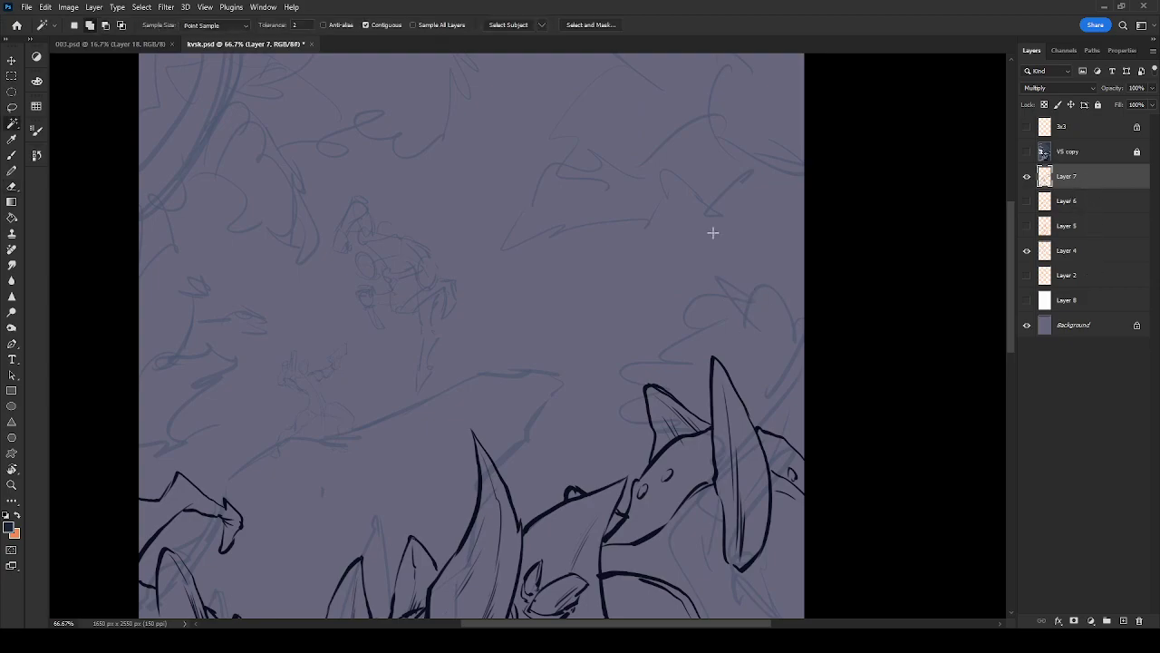
pyautogui.click(761, 353)
pyautogui.moveTo(659, 459); pyautogui.dragTo(767, 181)
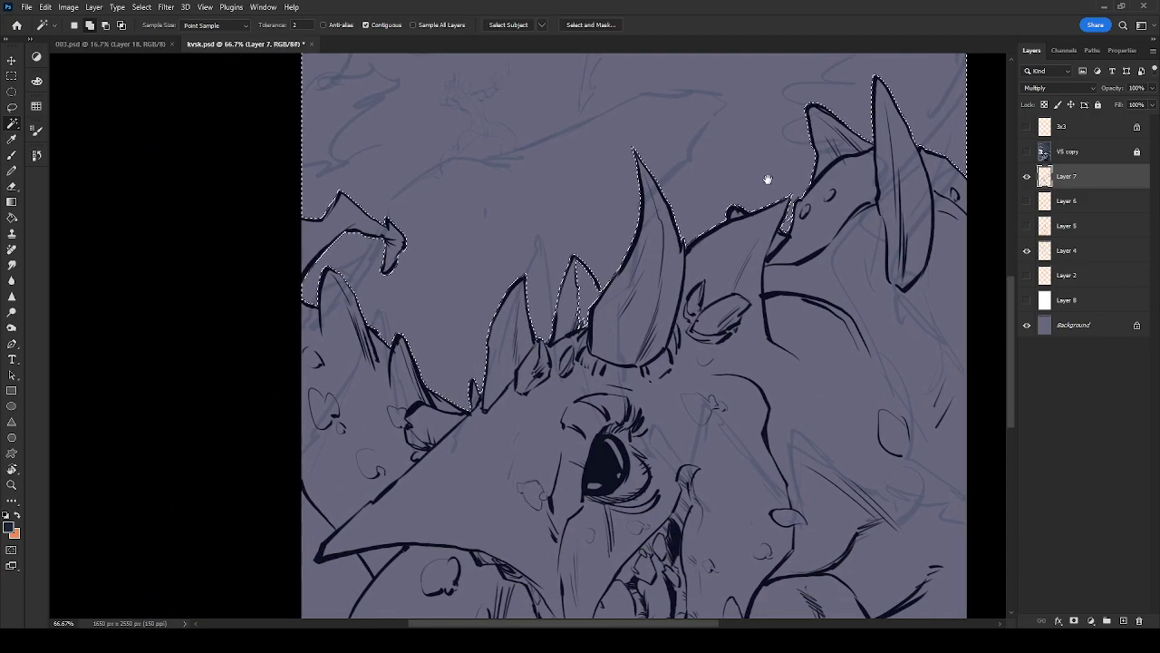
pyautogui.moveTo(538, 432); pyautogui.dragTo(573, 193)
pyautogui.moveTo(724, 241); pyautogui.dragTo(611, 430)
pyautogui.moveTo(748, 181)
pyautogui.mouseDown()
pyautogui.moveTo(634, 435)
pyautogui.moveTo(635, 553)
pyautogui.mouseUp()
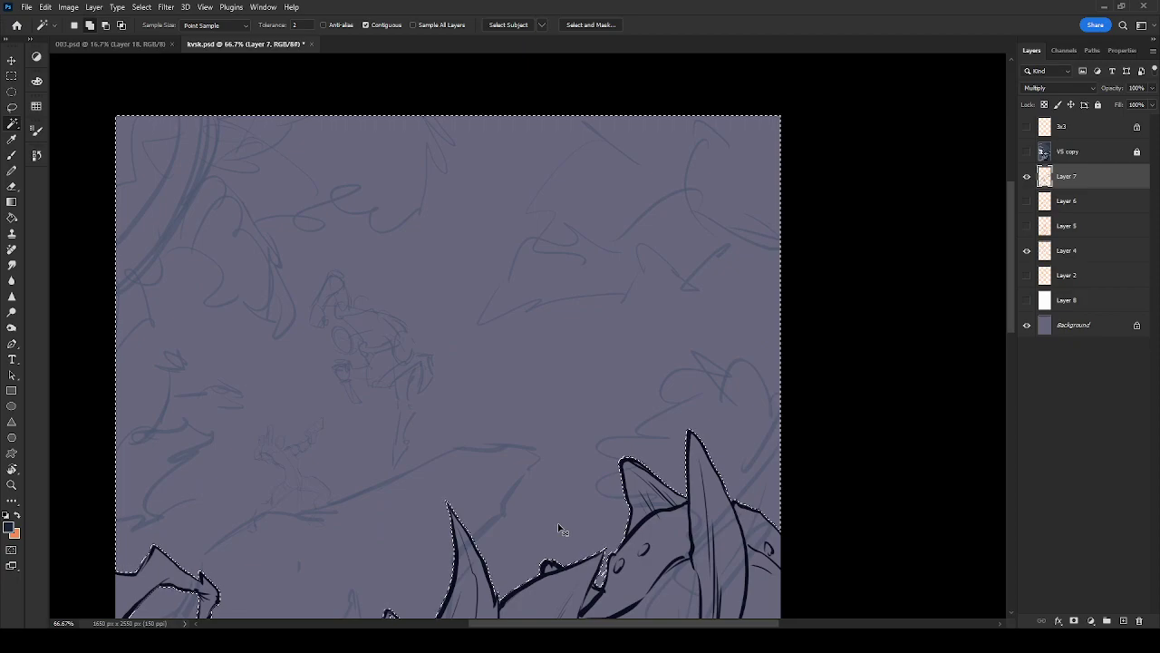
pyautogui.hotkey('ctrl', 'shift', 'n')
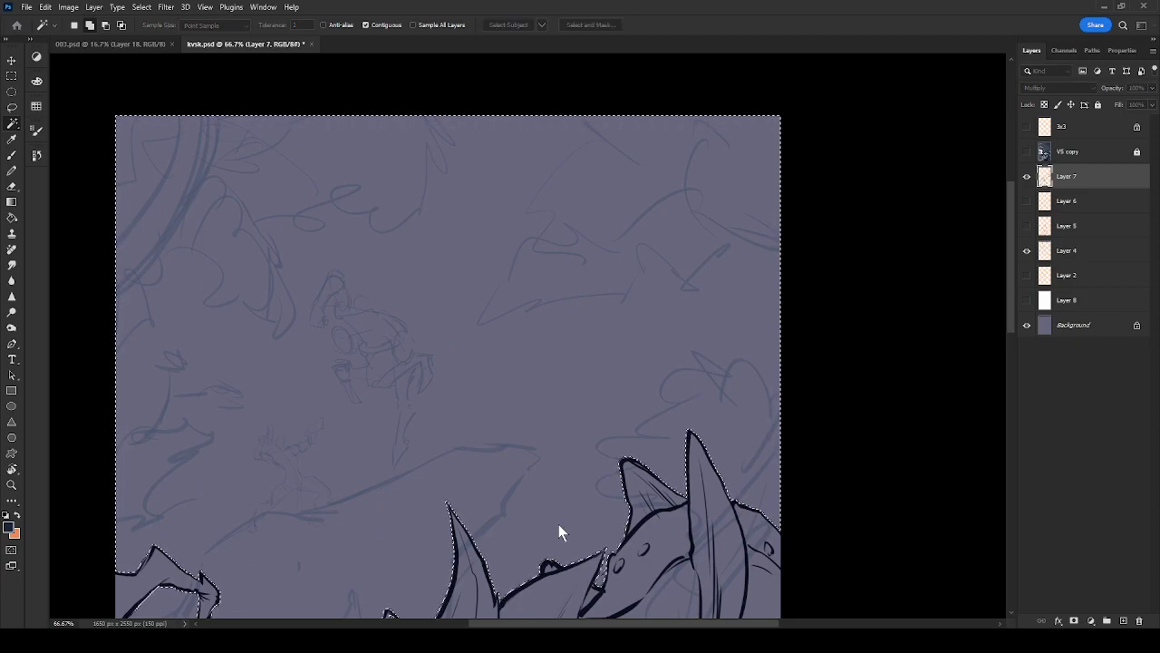
pyautogui.press('Return')
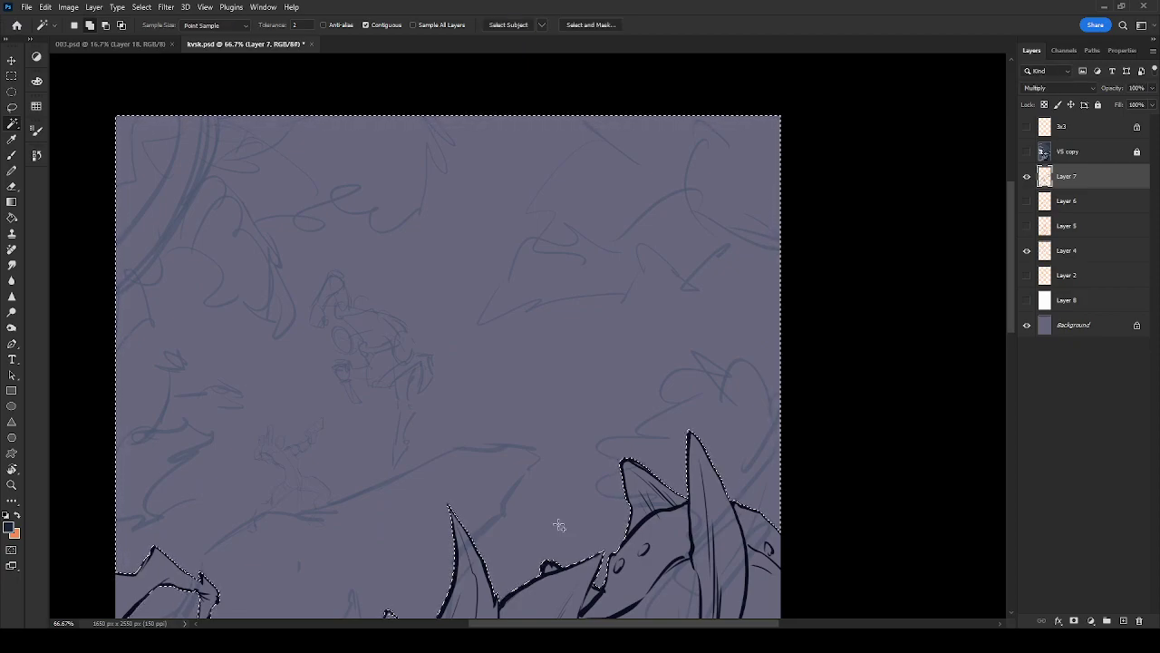
pyautogui.hotkey('ctrl', 'd')
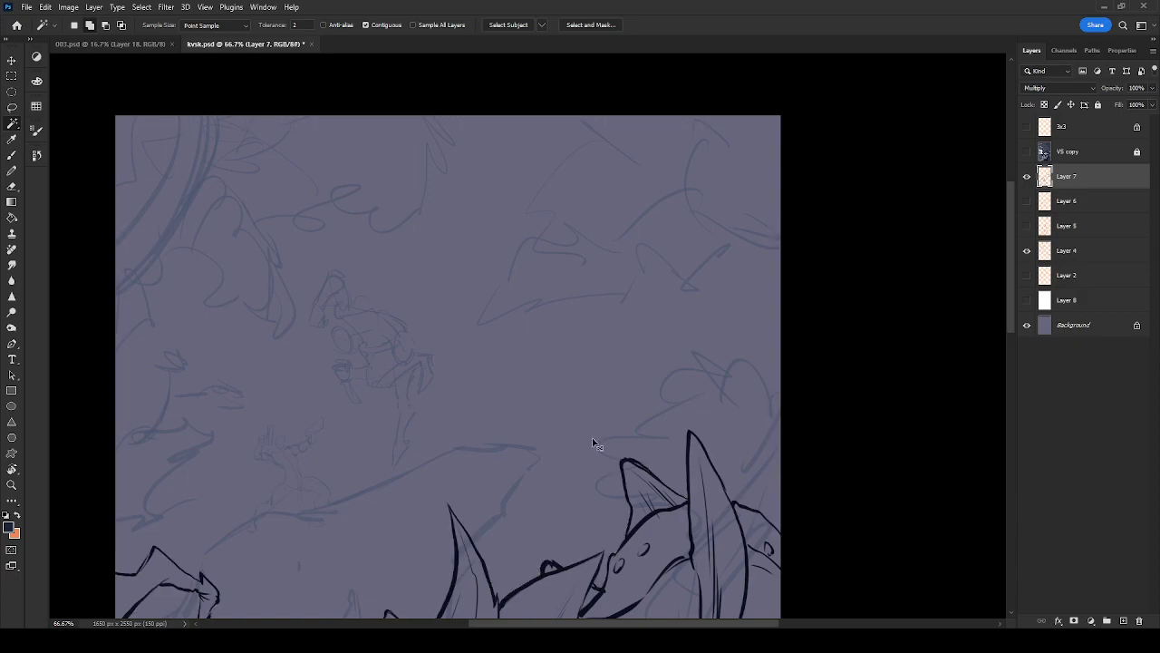
# Try painting dark foliage in the picture's upper-right sky with a large ragged foliage brush reduced to 500 px
pyautogui.hotkey('ctrl', '+')
pyautogui.moveTo(747, 301); pyautogui.dragTo(665, 397)
pyautogui.press('b')
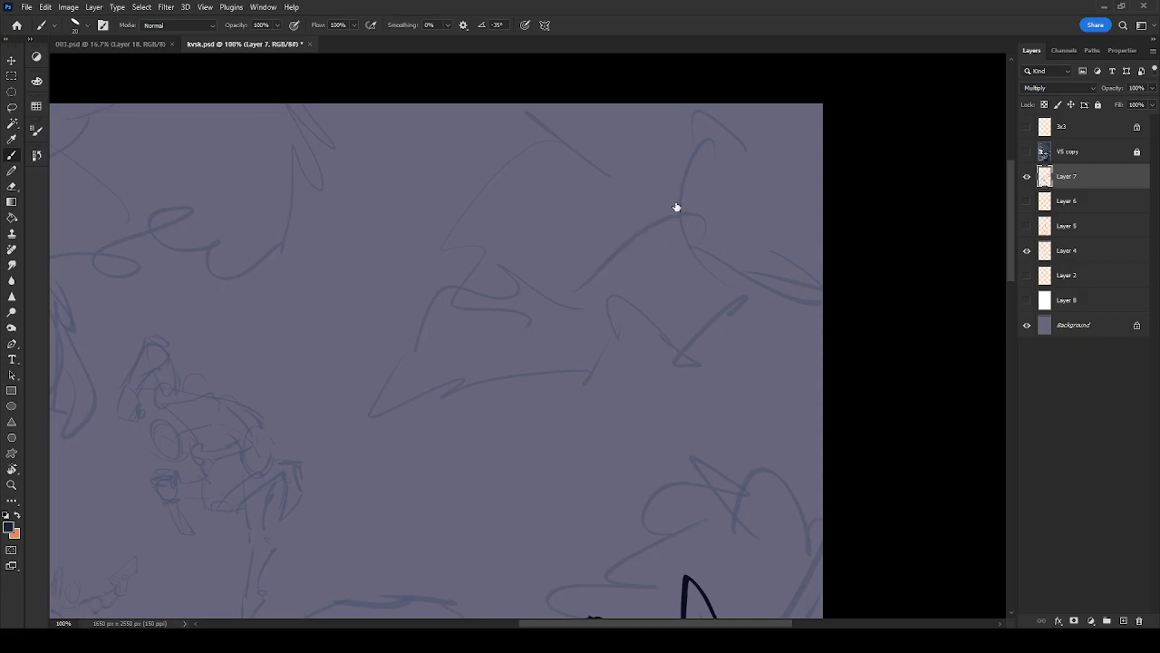
pyautogui.click(635, 279)
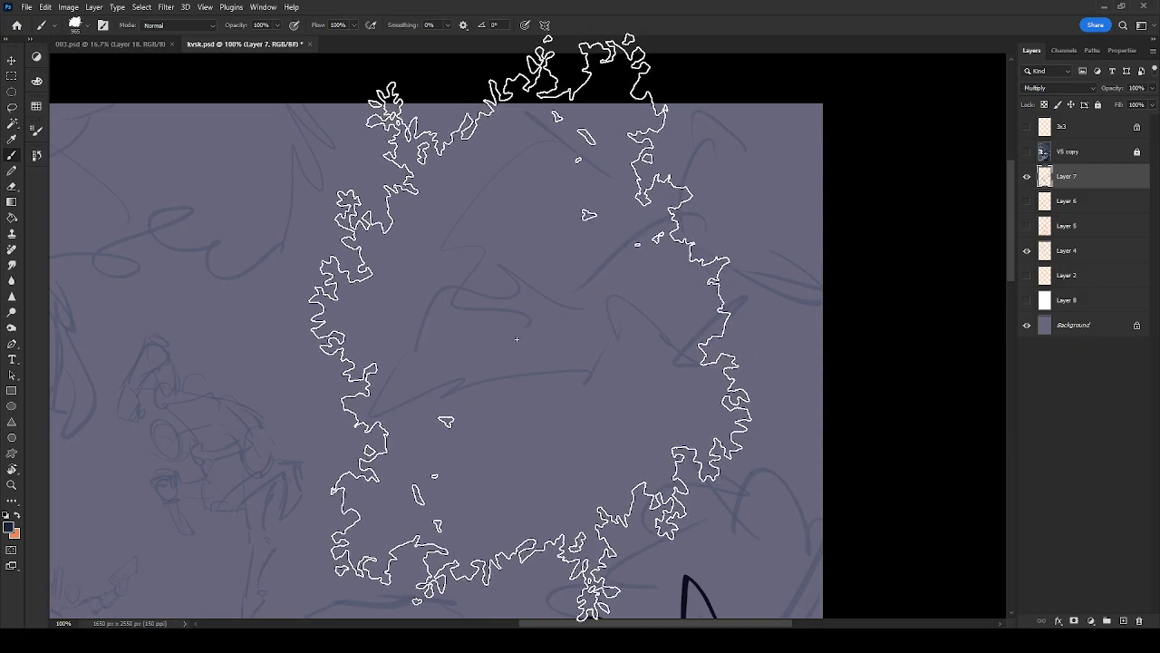
pyautogui.press('[')
pyautogui.press('[')
pyautogui.press('[')
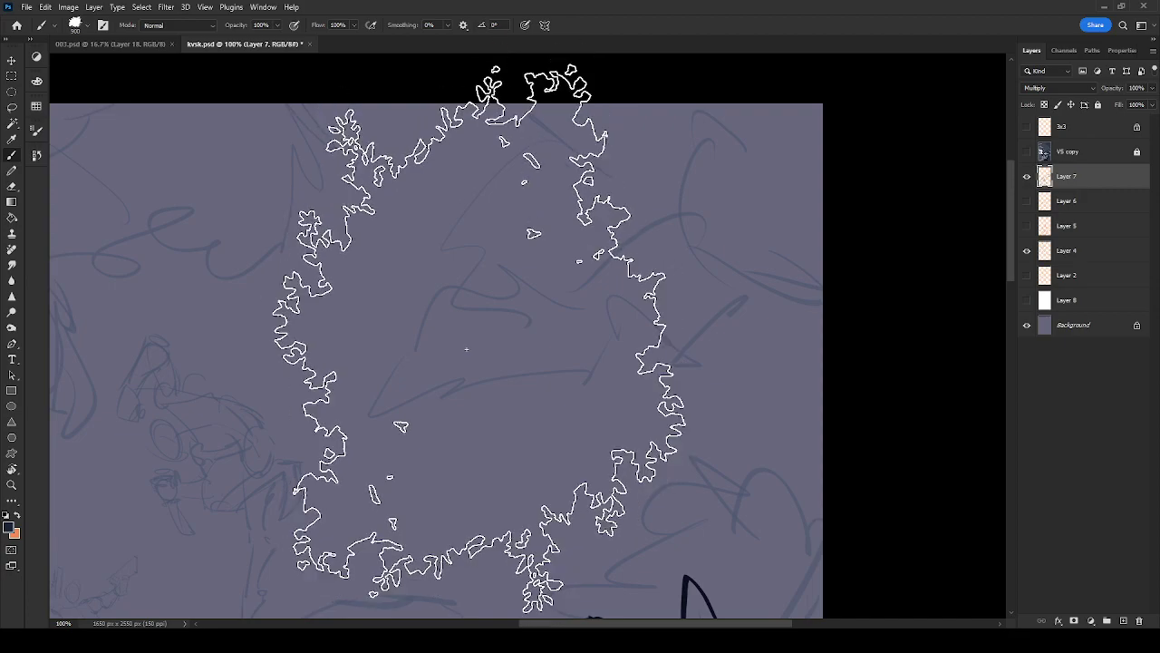
pyautogui.press('[')
pyautogui.press('[')
pyautogui.press('[')
pyautogui.press('[')
pyautogui.moveTo(426, 358)
pyautogui.mouseDown()
pyautogui.moveTo(394, 402)
pyautogui.moveTo(406, 363)
pyautogui.moveTo(454, 347)
pyautogui.moveTo(467, 363)
pyautogui.moveTo(514, 359)
pyautogui.moveTo(517, 327)
pyautogui.mouseUp()
pyautogui.press(']')
pyautogui.press(']')
pyautogui.press(']')
pyautogui.press(']')
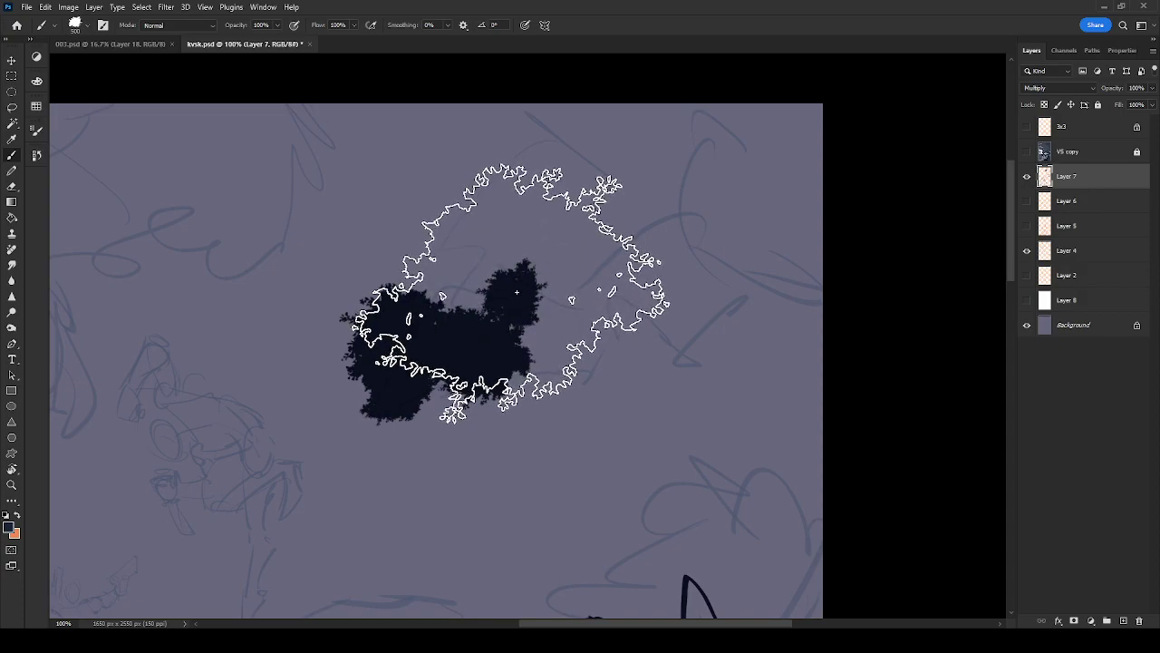
pyautogui.hotkey('ctrl', 'z')
pyautogui.hotkey('ctrl', 'z')
pyautogui.hotkey('ctrl', 'z')
pyautogui.hotkey('ctrl', 'z')
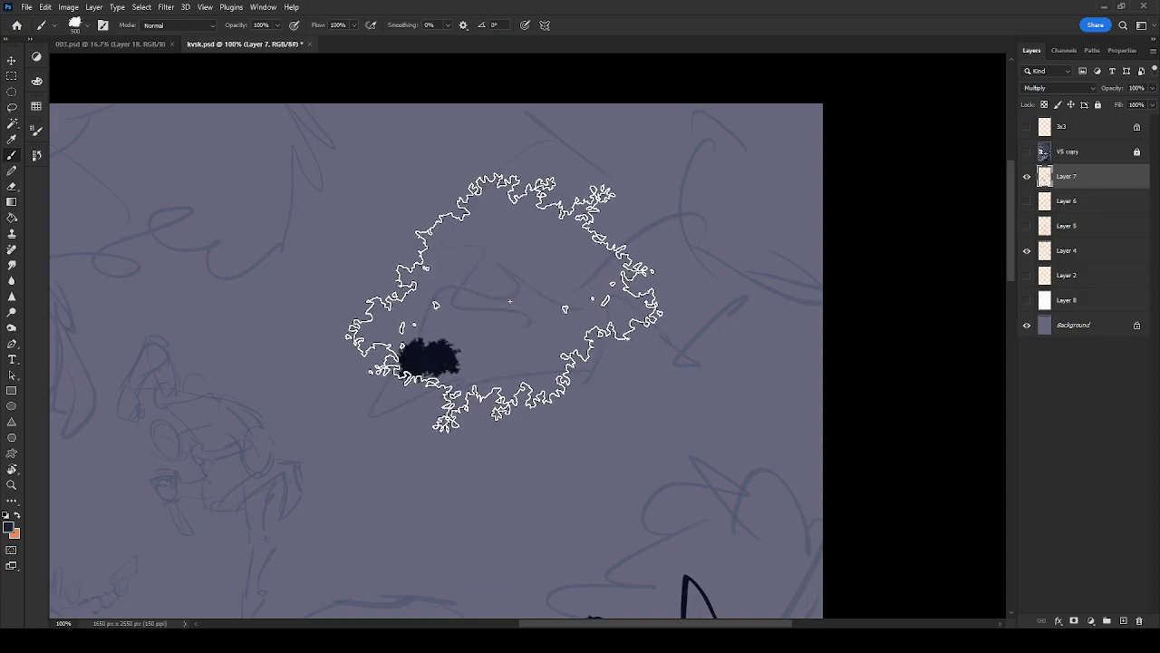
pyautogui.click(572, 285)
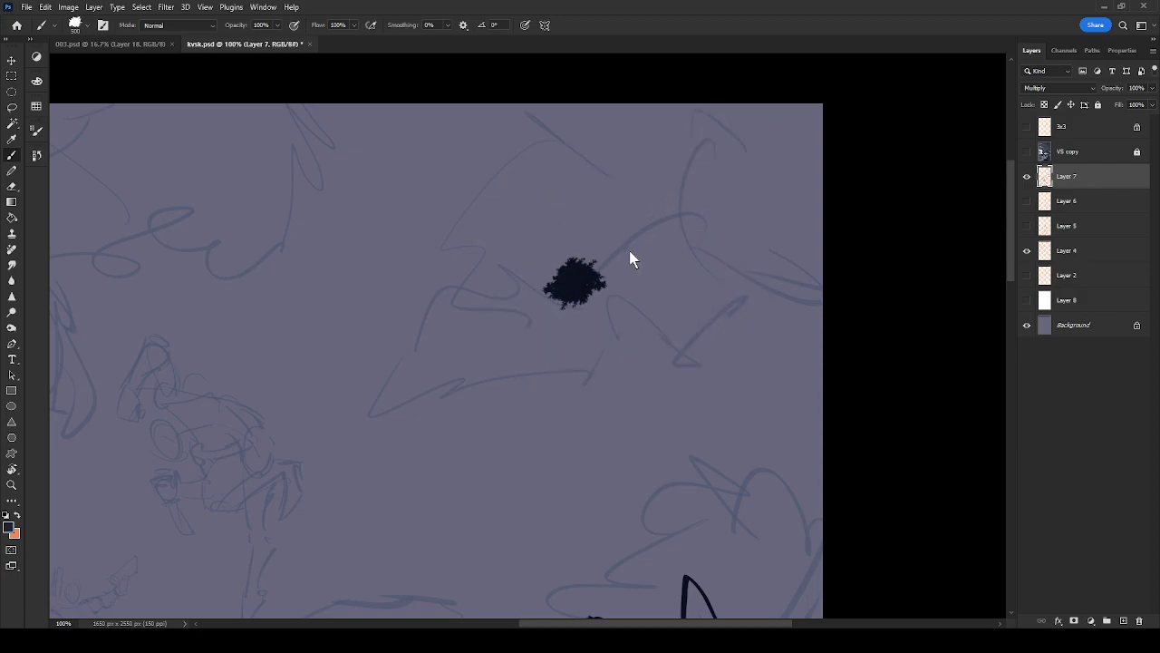
# Switch to a leafier brush and paint a trial foliage patch over the sketch lines in the upper-right sky
pyautogui.click(649, 297)
pyautogui.click(571, 282)
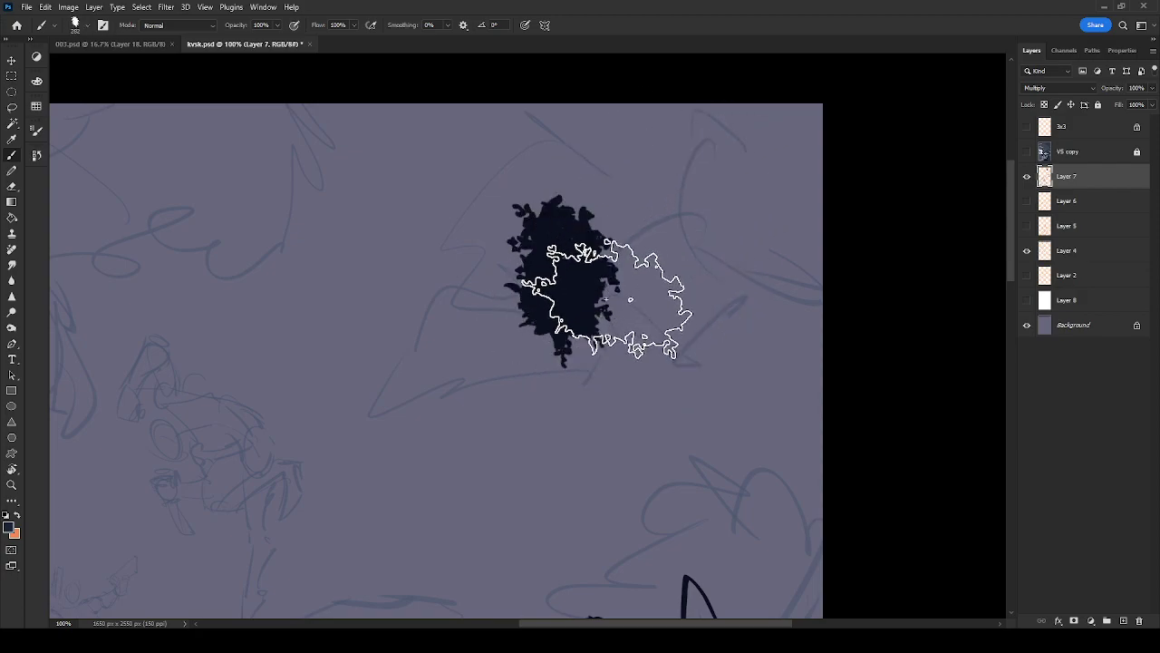
pyautogui.click(515, 342)
pyautogui.moveTo(471, 338)
pyautogui.mouseDown()
pyautogui.moveTo(466, 376)
pyautogui.moveTo(485, 335)
pyautogui.moveTo(414, 332)
pyautogui.moveTo(490, 295)
pyautogui.moveTo(590, 281)
pyautogui.mouseUp()
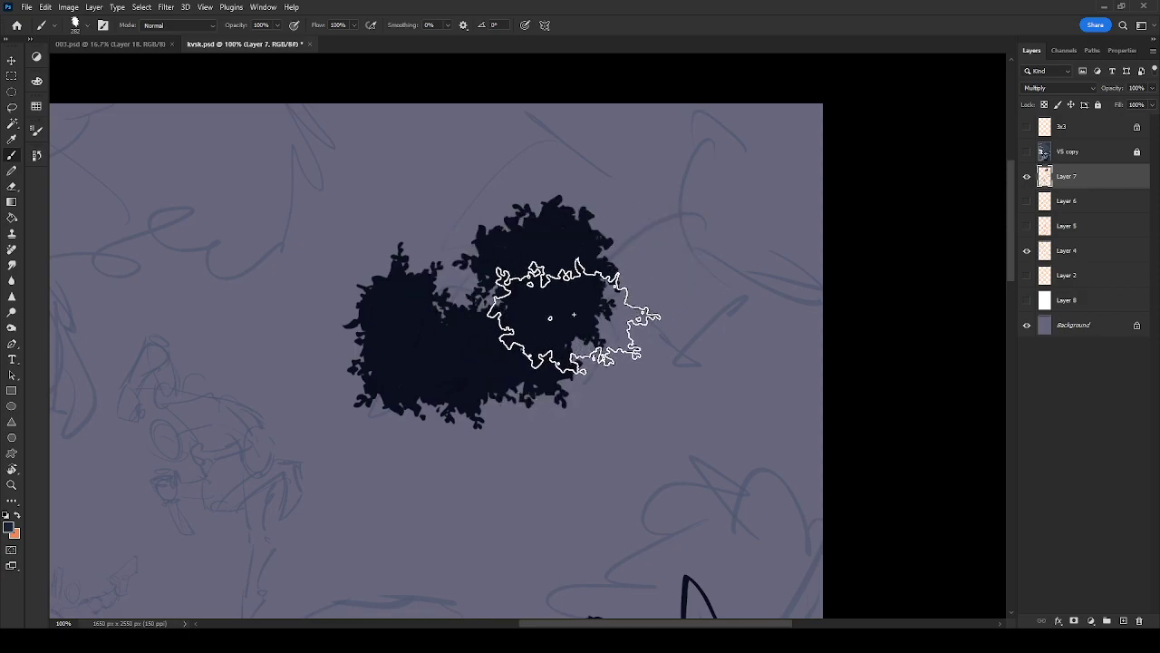
# Undo the trial foliage and reduce the leaf brush size to 175 px
pyautogui.press('[')
pyautogui.press('[')
pyautogui.press('[')
pyautogui.press('[')
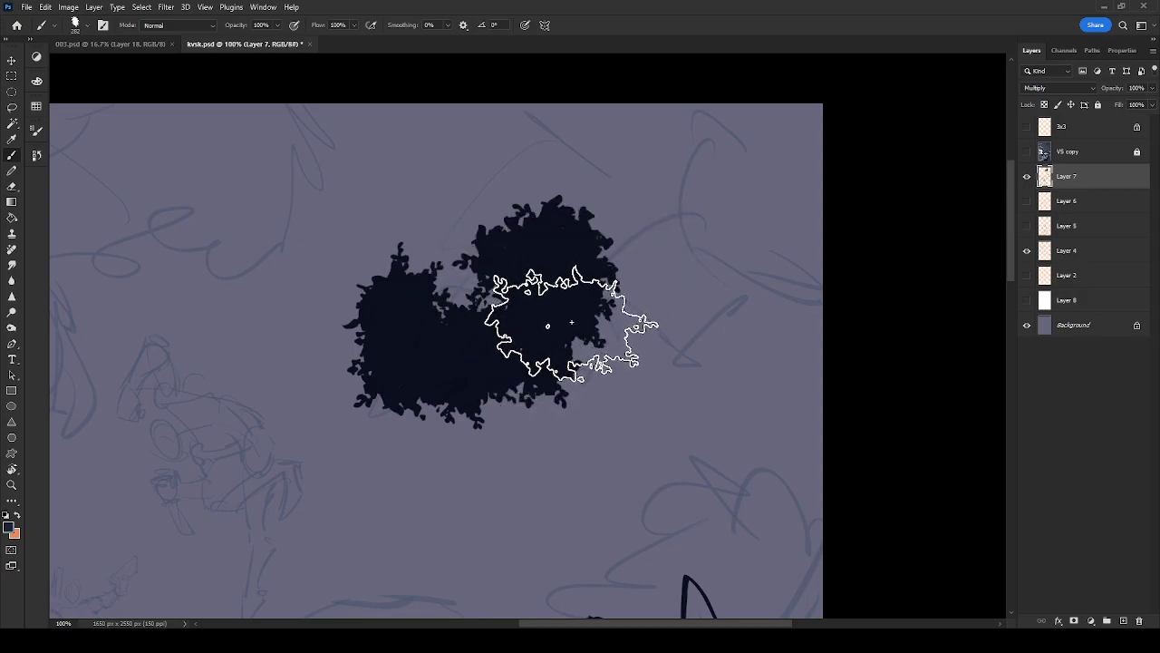
pyautogui.hotkey('ctrl', 'z')
pyautogui.hotkey('ctrl', 'z')
pyautogui.hotkey('ctrl', 'z')
pyautogui.hotkey('ctrl', 'z')
pyautogui.hotkey('ctrl', 'z')
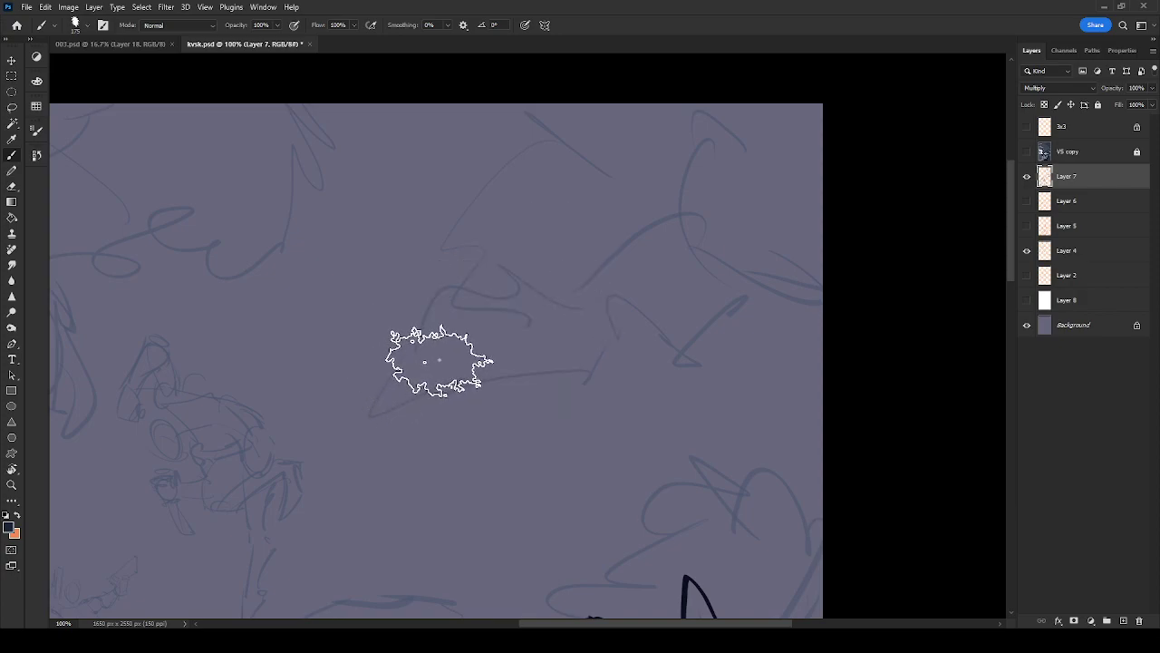
# Paint dark foliage on Layer 7 along the sketched shapes in the upper-right sky and toward the picture's right edge
pyautogui.click(517, 301)
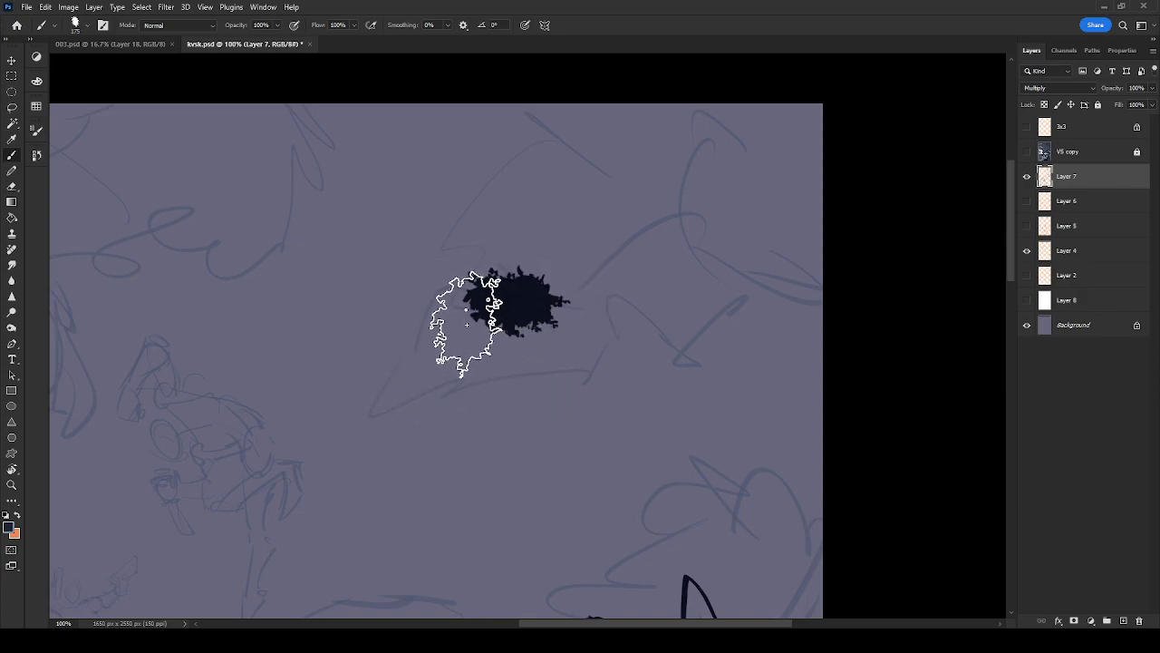
pyautogui.click(455, 321)
pyautogui.click(410, 385)
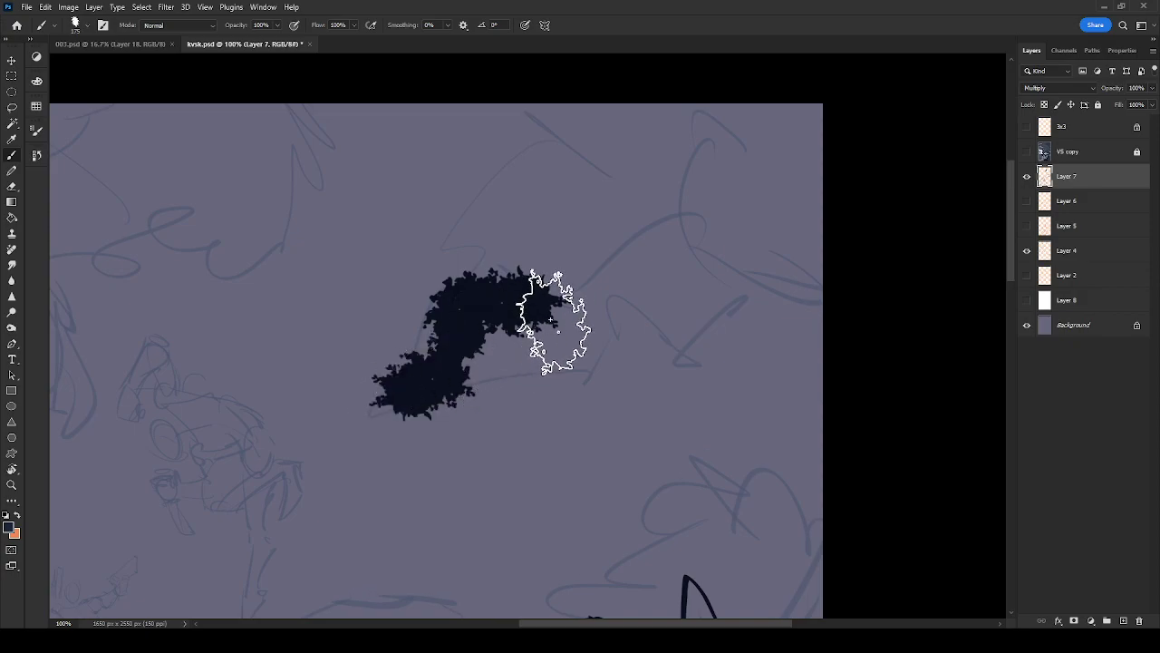
pyautogui.click(535, 349)
pyautogui.moveTo(552, 269)
pyautogui.mouseDown()
pyautogui.moveTo(594, 339)
pyautogui.moveTo(600, 284)
pyautogui.moveTo(661, 310)
pyautogui.mouseUp()
pyautogui.scroll(3, 668, 350)
pyautogui.moveTo(498, 356)
pyautogui.mouseDown()
pyautogui.moveTo(546, 387)
pyautogui.moveTo(539, 404)
pyautogui.moveTo(507, 389)
pyautogui.moveTo(488, 397)
pyautogui.moveTo(571, 357)
pyautogui.moveTo(617, 385)
pyautogui.moveTo(565, 473)
pyautogui.moveTo(637, 299)
pyautogui.moveTo(555, 307)
pyautogui.moveTo(620, 328)
pyautogui.moveTo(602, 248)
pyautogui.moveTo(670, 284)
pyautogui.moveTo(688, 282)
pyautogui.moveTo(691, 263)
pyautogui.moveTo(658, 303)
pyautogui.moveTo(757, 251)
pyautogui.moveTo(767, 277)
pyautogui.moveTo(685, 350)
pyautogui.moveTo(683, 331)
pyautogui.moveTo(708, 327)
pyautogui.moveTo(661, 379)
pyautogui.moveTo(702, 422)
pyautogui.moveTo(725, 485)
pyautogui.mouseUp()
pyautogui.moveTo(735, 487)
pyautogui.mouseDown()
pyautogui.moveTo(602, 398)
pyautogui.moveTo(649, 248)
pyautogui.moveTo(679, 263)
pyautogui.moveTo(695, 241)
pyautogui.moveTo(707, 249)
pyautogui.moveTo(665, 200)
pyautogui.moveTo(691, 206)
pyautogui.moveTo(685, 154)
pyautogui.moveTo(676, 223)
pyautogui.mouseUp()
pyautogui.moveTo(562, 352)
pyautogui.mouseDown()
pyautogui.moveTo(686, 262)
pyautogui.moveTo(789, 163)
pyautogui.mouseUp()
pyautogui.moveTo(700, 274); pyautogui.dragTo(683, 245)
pyautogui.moveTo(665, 316)
pyautogui.mouseDown()
pyautogui.moveTo(583, 336)
pyautogui.moveTo(611, 264)
pyautogui.moveTo(638, 313)
pyautogui.moveTo(686, 316)
pyautogui.moveTo(634, 332)
pyautogui.moveTo(595, 384)
pyautogui.moveTo(601, 441)
pyautogui.moveTo(660, 422)
pyautogui.moveTo(725, 317)
pyautogui.moveTo(808, 357)
pyautogui.moveTo(806, 400)
pyautogui.moveTo(790, 267)
pyautogui.moveTo(695, 173)
pyautogui.moveTo(811, 163)
pyautogui.mouseUp()
pyautogui.moveTo(748, 268); pyautogui.dragTo(670, 388)
pyautogui.moveTo(728, 317); pyautogui.dragTo(741, 269)
# Paint dark leafy masses hanging from the picture's upper edge in the upper-left sky, following the Layer 4 sketch
pyautogui.moveTo(396, 414); pyautogui.dragTo(803, 344)
pyautogui.moveTo(499, 319); pyautogui.dragTo(637, 477)
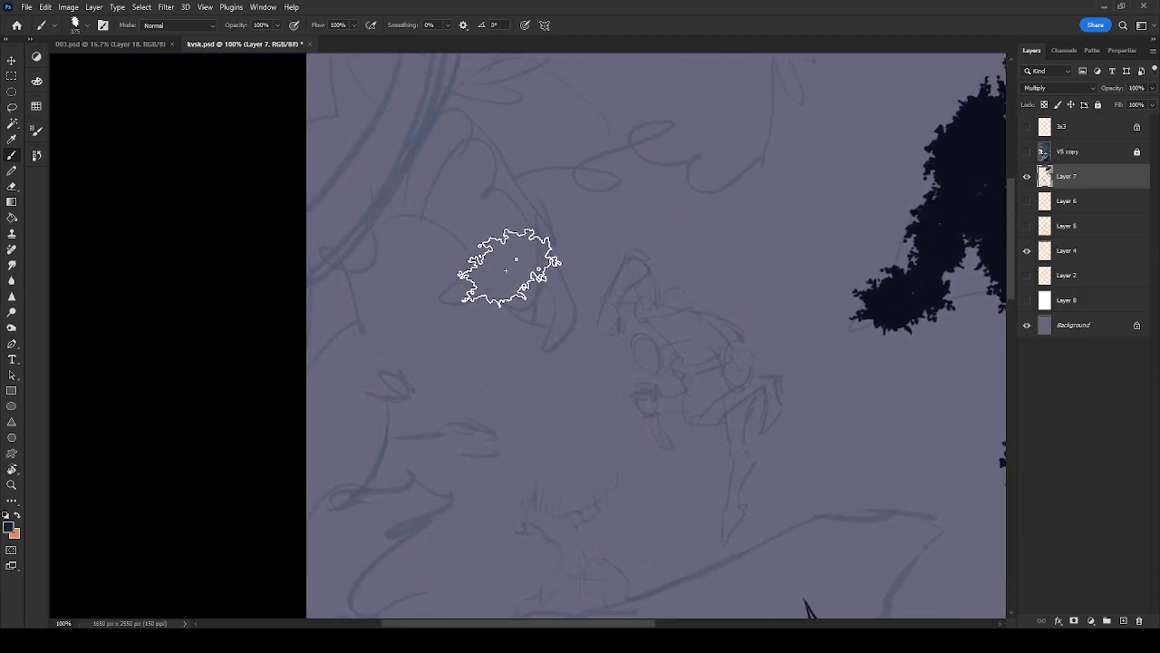
pyautogui.moveTo(494, 292); pyautogui.dragTo(544, 319)
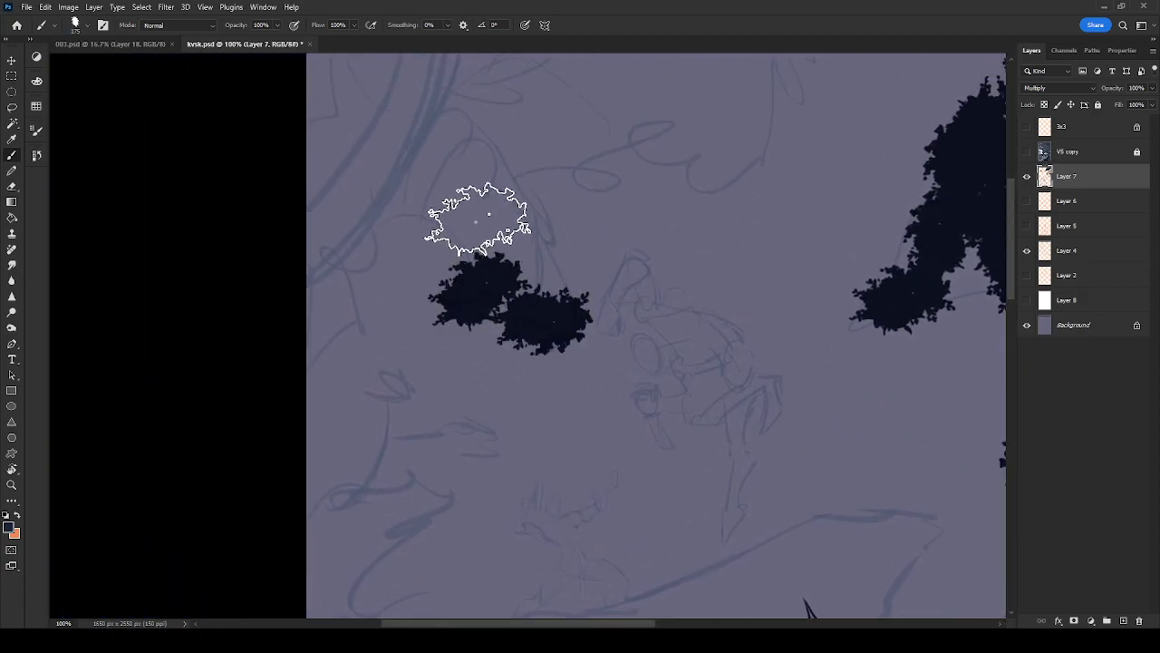
pyautogui.hotkey('ctrl', 'z')
pyautogui.moveTo(476, 227)
pyautogui.mouseDown()
pyautogui.moveTo(495, 204)
pyautogui.moveTo(534, 262)
pyautogui.moveTo(531, 290)
pyautogui.moveTo(549, 297)
pyautogui.mouseUp()
pyautogui.moveTo(480, 233)
pyautogui.mouseDown()
pyautogui.moveTo(462, 285)
pyautogui.moveTo(474, 241)
pyautogui.mouseUp()
pyautogui.moveTo(686, 145)
pyautogui.mouseDown()
pyautogui.moveTo(595, 344)
pyautogui.moveTo(629, 368)
pyautogui.moveTo(679, 244)
pyautogui.moveTo(580, 300)
pyautogui.moveTo(516, 250)
pyautogui.mouseUp()
pyautogui.moveTo(416, 322)
pyautogui.mouseDown()
pyautogui.moveTo(407, 295)
pyautogui.moveTo(417, 231)
pyautogui.moveTo(501, 263)
pyautogui.moveTo(462, 305)
pyautogui.moveTo(477, 233)
pyautogui.mouseUp()
pyautogui.moveTo(510, 302); pyautogui.dragTo(626, 242)
pyautogui.moveTo(413, 216)
pyautogui.mouseDown()
pyautogui.moveTo(389, 194)
pyautogui.moveTo(336, 260)
pyautogui.moveTo(497, 324)
pyautogui.mouseUp()
# Join the upper-left corner foliage to the hanging leafy mass and reduce the brush size to 150 px
pyautogui.scroll(-2, 525, 146)
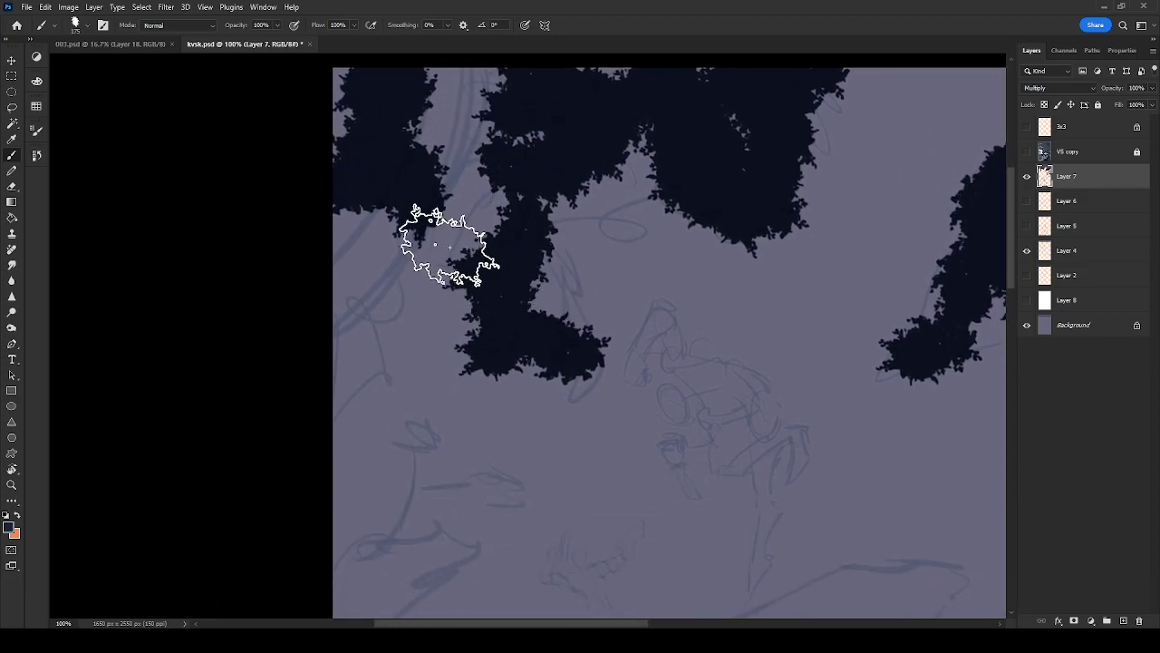
pyautogui.moveTo(445, 245); pyautogui.dragTo(539, 272)
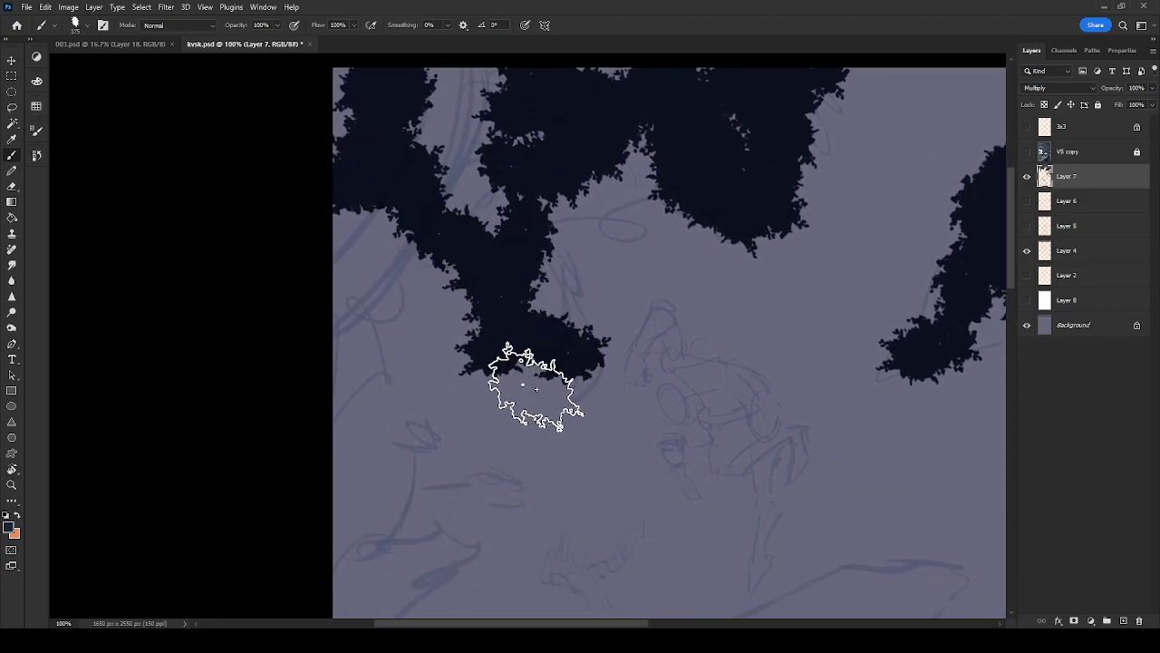
pyautogui.press('[')
pyautogui.press('[')
pyautogui.press('[')
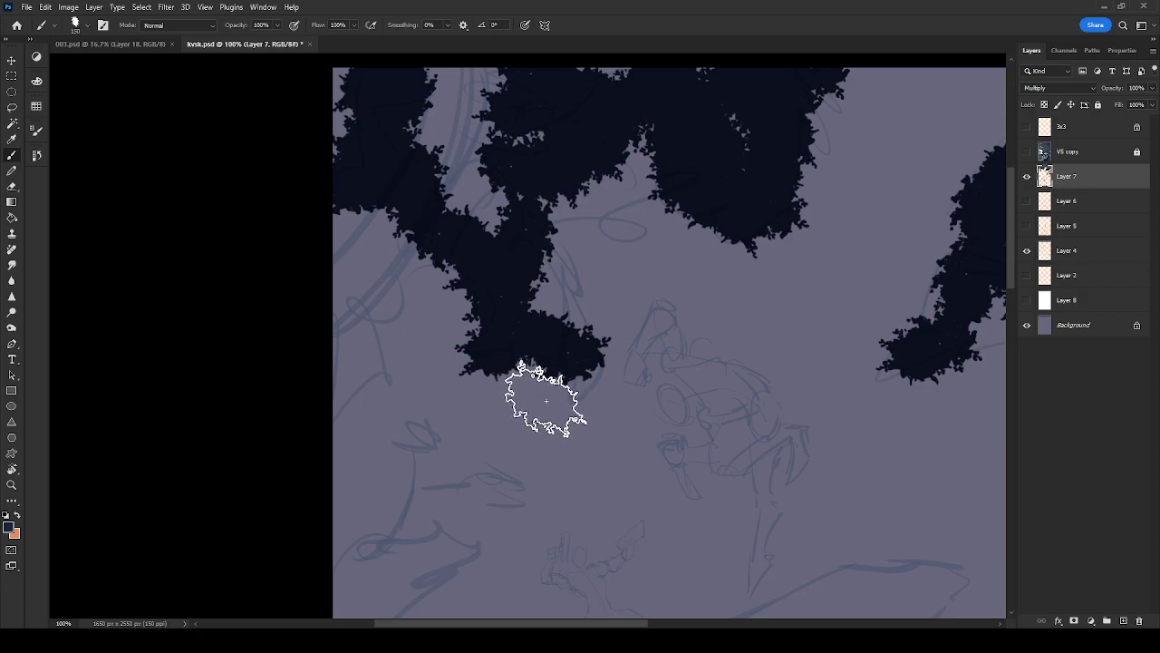
# Extend the upper-left hanging foliage downward and paint separate leafy clusters toward the picture's left edge, reducing the brush to 100 px
pyautogui.click(555, 404)
pyautogui.moveTo(549, 390)
pyautogui.mouseDown()
pyautogui.moveTo(635, 274)
pyautogui.moveTo(556, 274)
pyautogui.moveTo(555, 197)
pyautogui.moveTo(484, 217)
pyautogui.mouseUp()
pyautogui.moveTo(344, 324)
pyautogui.mouseDown()
pyautogui.moveTo(402, 291)
pyautogui.moveTo(546, 320)
pyautogui.moveTo(534, 183)
pyautogui.moveTo(406, 306)
pyautogui.moveTo(458, 283)
pyautogui.mouseUp()
pyautogui.scroll(-5, 544, 316)
pyautogui.moveTo(518, 402)
pyautogui.mouseDown()
pyautogui.moveTo(476, 324)
pyautogui.moveTo(503, 311)
pyautogui.moveTo(528, 340)
pyautogui.moveTo(470, 369)
pyautogui.moveTo(431, 332)
pyautogui.moveTo(500, 218)
pyautogui.moveTo(473, 201)
pyautogui.moveTo(529, 228)
pyautogui.moveTo(562, 277)
pyautogui.mouseUp()
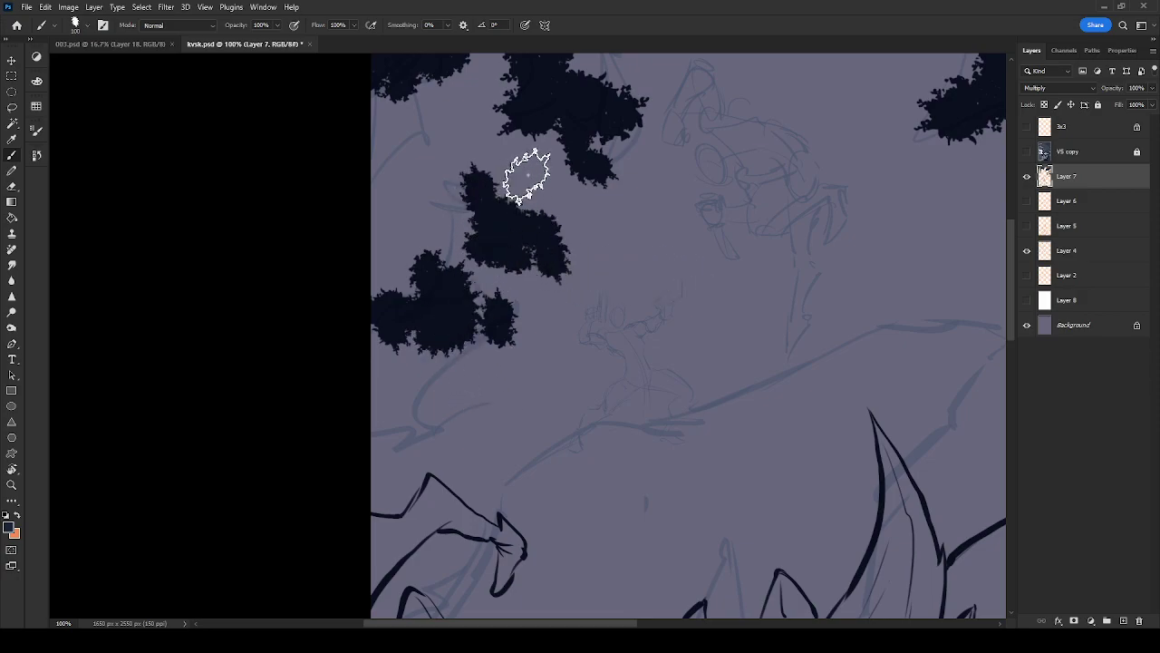
pyautogui.moveTo(565, 262)
pyautogui.mouseDown()
pyautogui.moveTo(486, 207)
pyautogui.moveTo(545, 210)
pyautogui.moveTo(560, 237)
pyautogui.mouseUp()
pyautogui.moveTo(407, 393)
pyautogui.mouseDown()
pyautogui.moveTo(376, 383)
pyautogui.moveTo(411, 397)
pyautogui.moveTo(424, 351)
pyautogui.moveTo(392, 423)
pyautogui.moveTo(401, 285)
pyautogui.moveTo(409, 342)
pyautogui.mouseUp()
pyautogui.moveTo(696, 382)
pyautogui.mouseDown()
pyautogui.moveTo(570, 393)
pyautogui.moveTo(344, 507)
pyautogui.moveTo(512, 475)
pyautogui.mouseUp()
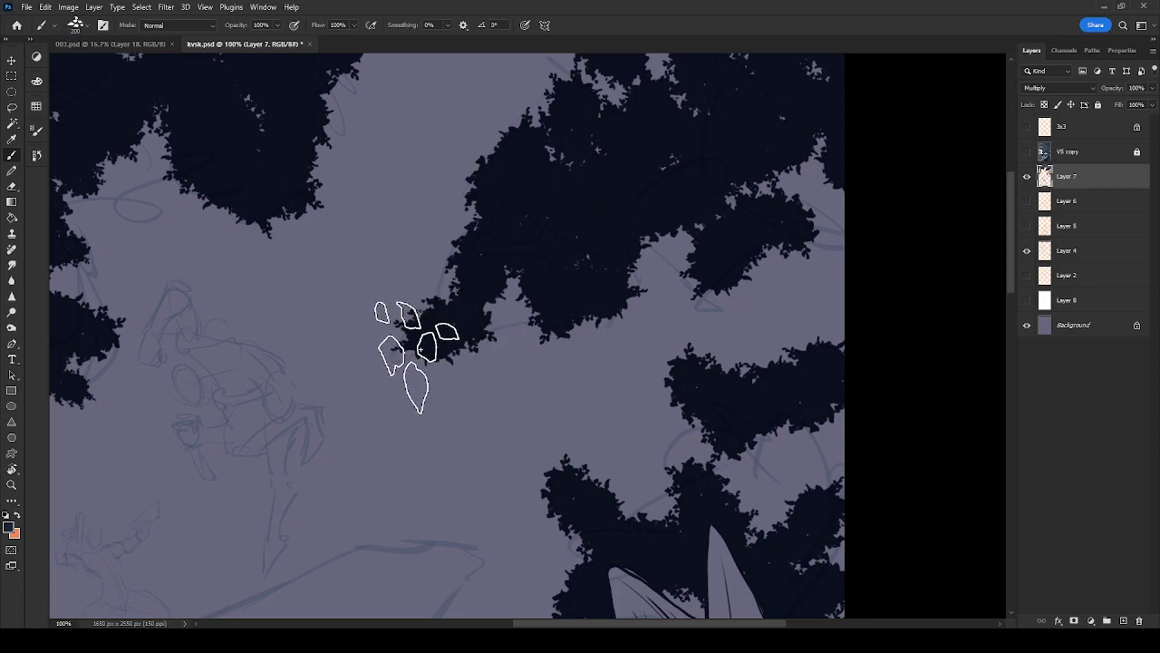
pyautogui.moveTo(419, 356)
pyautogui.mouseDown()
pyautogui.moveTo(389, 372)
pyautogui.moveTo(466, 321)
pyautogui.mouseUp()
pyautogui.hotkey('ctrl', 'z')
pyautogui.hotkey('ctrl', 'z')
pyautogui.hotkey('ctrl', 'z')
pyautogui.hotkey('ctrl', 'z')
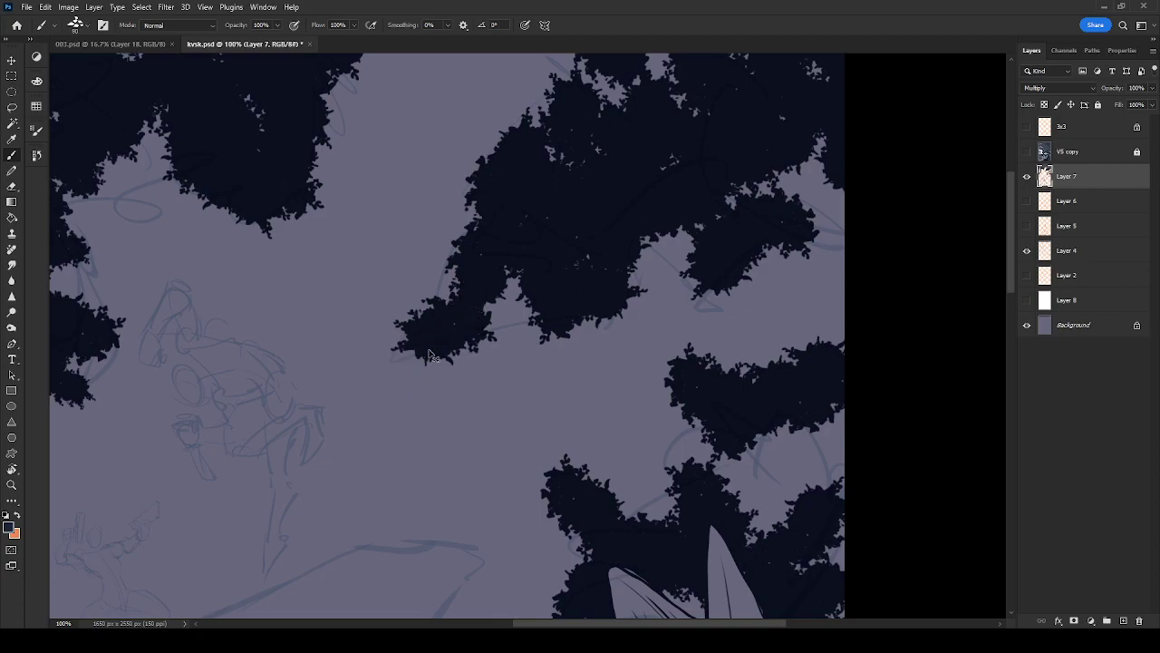
# Reduce the scattered-leaf brush to 50 px and add loose leaves around the edges of the upper-right foliage mass
pyautogui.press('[')
pyautogui.press('[')
pyautogui.press('[')
pyautogui.moveTo(410, 328)
pyautogui.mouseDown()
pyautogui.moveTo(431, 306)
pyautogui.moveTo(401, 353)
pyautogui.moveTo(384, 354)
pyautogui.moveTo(395, 365)
pyautogui.moveTo(412, 339)
pyautogui.moveTo(400, 334)
pyautogui.moveTo(439, 358)
pyautogui.moveTo(512, 318)
pyautogui.moveTo(485, 335)
pyautogui.moveTo(494, 367)
pyautogui.mouseUp()
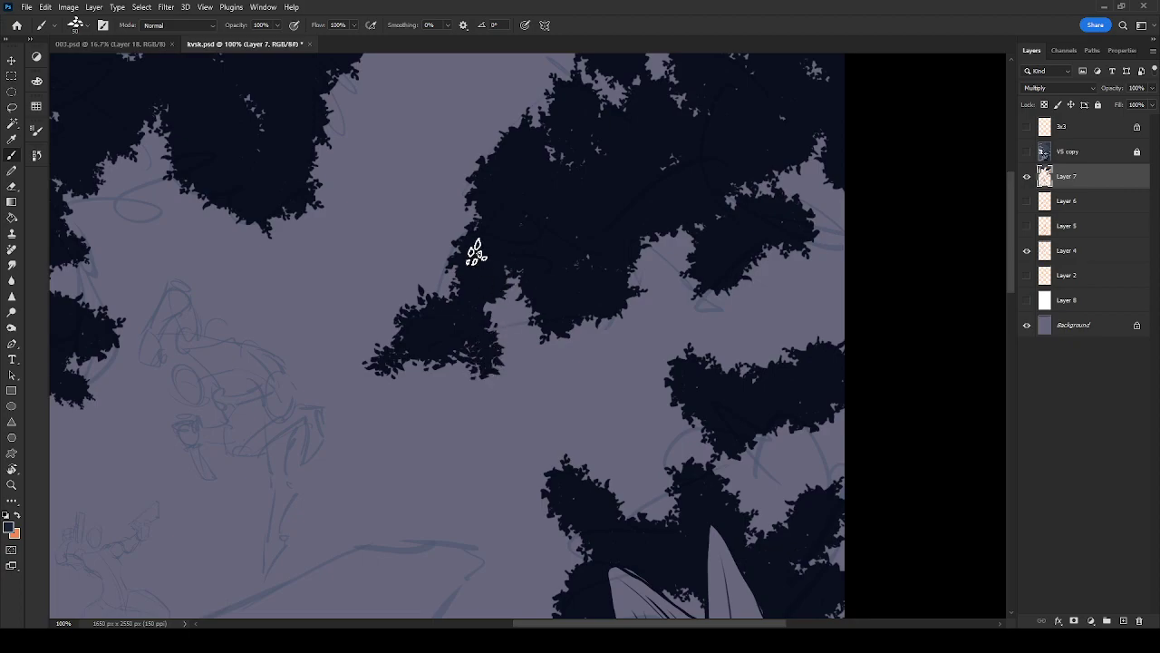
pyautogui.moveTo(580, 205); pyautogui.dragTo(579, 242)
pyautogui.moveTo(505, 329); pyautogui.dragTo(513, 320)
pyautogui.moveTo(475, 201)
pyautogui.mouseDown()
pyautogui.moveTo(508, 170)
pyautogui.moveTo(489, 210)
pyautogui.moveTo(481, 158)
pyautogui.mouseUp()
# Add loose leaves along the outlines of the lower-right foliage masses above and beside the monster's horns
pyautogui.moveTo(630, 120); pyautogui.dragTo(547, 296)
pyautogui.moveTo(643, 490)
pyautogui.mouseDown()
pyautogui.moveTo(649, 303)
pyautogui.moveTo(622, 317)
pyautogui.moveTo(653, 303)
pyautogui.moveTo(629, 336)
pyautogui.moveTo(640, 358)
pyautogui.mouseUp()
pyautogui.moveTo(430, 508)
pyautogui.mouseDown()
pyautogui.moveTo(461, 529)
pyautogui.moveTo(412, 496)
pyautogui.moveTo(445, 508)
pyautogui.moveTo(479, 481)
pyautogui.moveTo(471, 539)
pyautogui.moveTo(492, 557)
pyautogui.mouseUp()
pyautogui.moveTo(540, 522); pyautogui.dragTo(534, 407)
pyautogui.moveTo(520, 390); pyautogui.dragTo(581, 430)
pyautogui.moveTo(669, 432); pyautogui.dragTo(654, 422)
pyautogui.moveTo(501, 403); pyautogui.dragTo(551, 402)
pyautogui.moveTo(628, 296); pyautogui.dragTo(632, 304)
pyautogui.hscroll(-10, 707, 335)
pyautogui.scroll(-3, 707, 334)
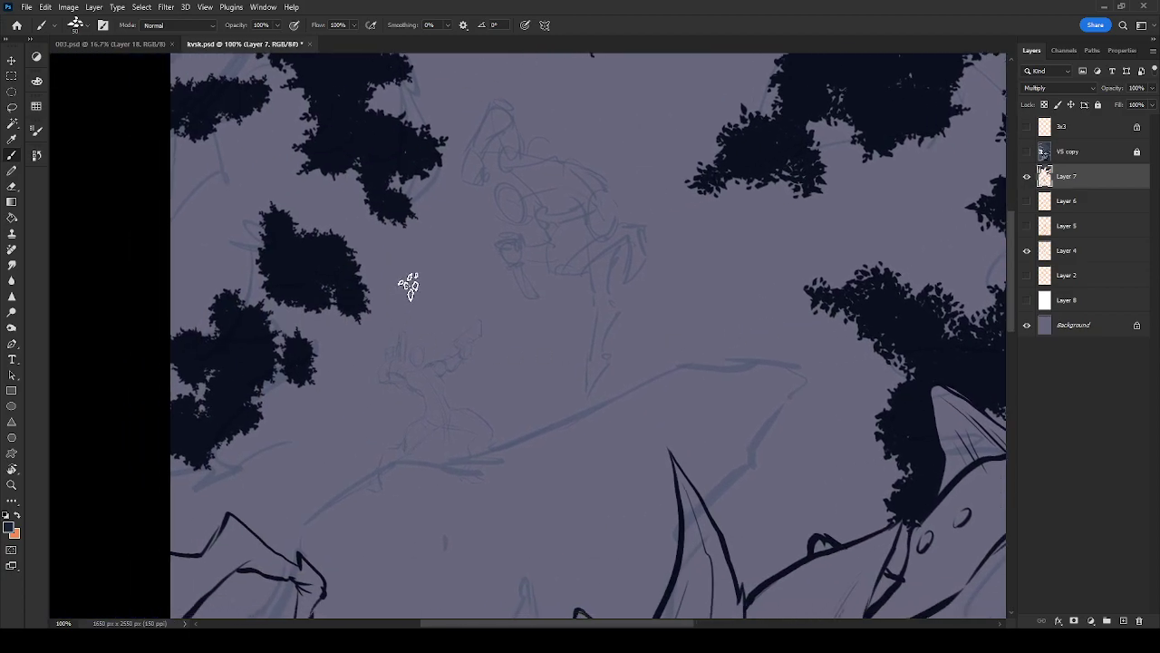
pyautogui.moveTo(401, 202); pyautogui.dragTo(440, 241)
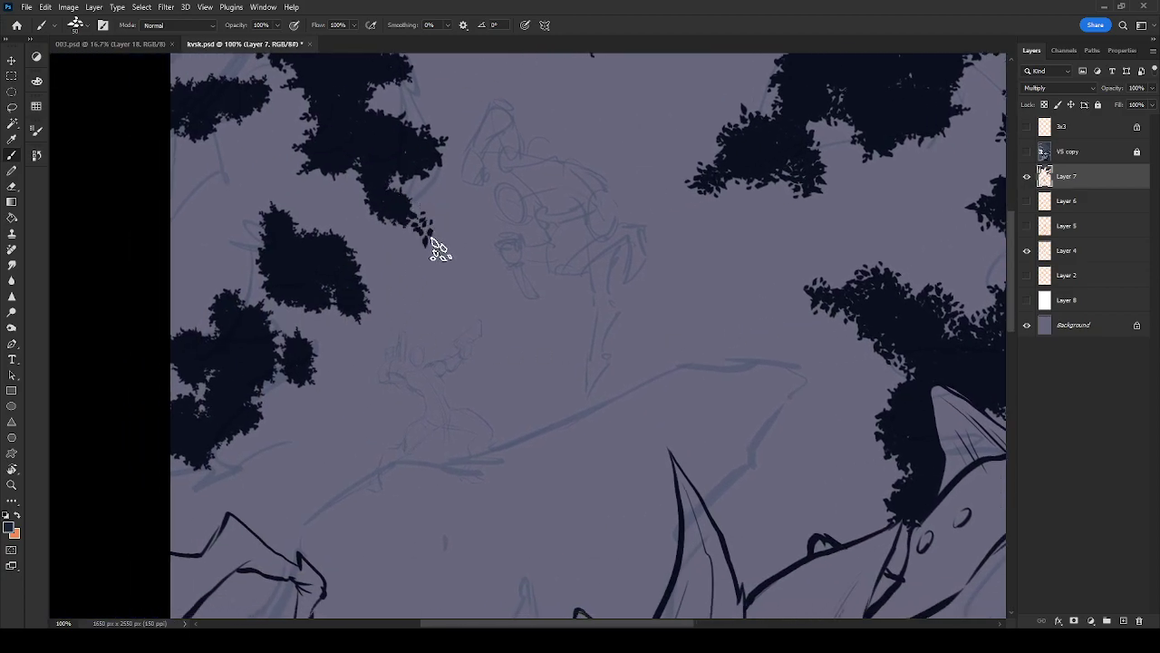
pyautogui.hotkey('ctrl', 'z')
pyautogui.moveTo(415, 226)
pyautogui.mouseDown()
pyautogui.moveTo(440, 244)
pyautogui.moveTo(386, 226)
pyautogui.moveTo(416, 217)
pyautogui.moveTo(426, 167)
pyautogui.moveTo(424, 218)
pyautogui.mouseUp()
pyautogui.hotkey('ctrl', 'z')
# Edge the upper-left foliage and left clusters with small leaves at 30 px, adding a tapering leafy tip beneath the central hanging mass
pyautogui.moveTo(435, 121)
pyautogui.mouseDown()
pyautogui.moveTo(456, 270)
pyautogui.moveTo(441, 194)
pyautogui.moveTo(508, 153)
pyautogui.mouseUp()
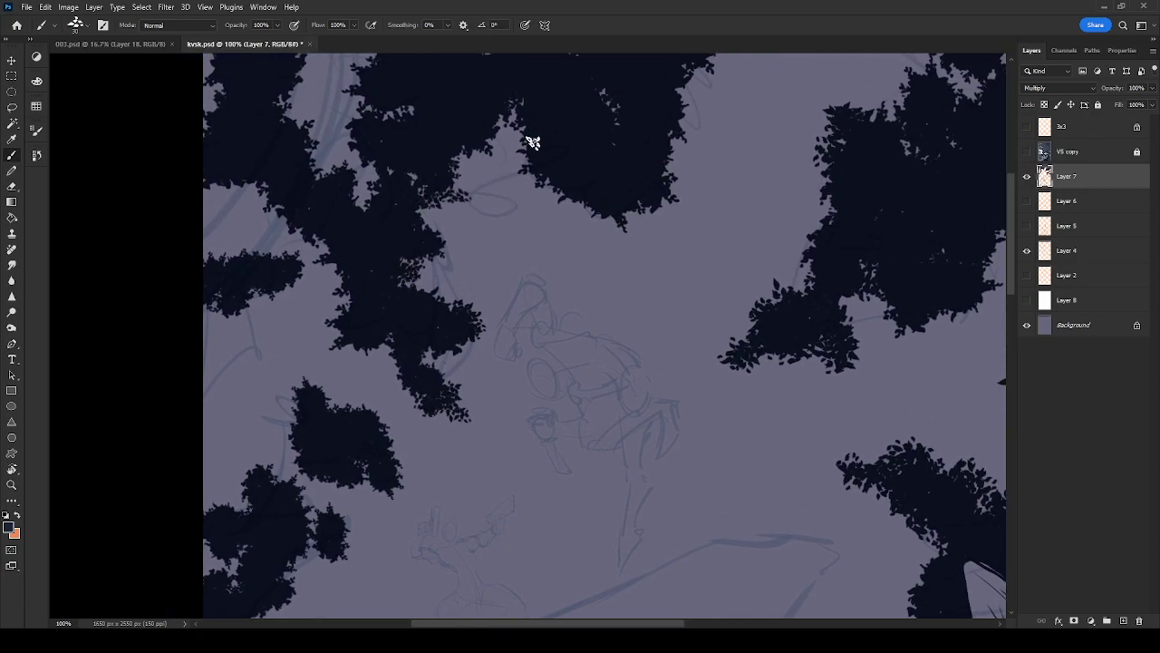
pyautogui.moveTo(635, 278)
pyautogui.mouseDown()
pyautogui.moveTo(642, 233)
pyautogui.moveTo(634, 258)
pyautogui.moveTo(613, 251)
pyautogui.moveTo(643, 235)
pyautogui.moveTo(636, 269)
pyautogui.moveTo(629, 223)
pyautogui.moveTo(654, 261)
pyautogui.mouseUp()
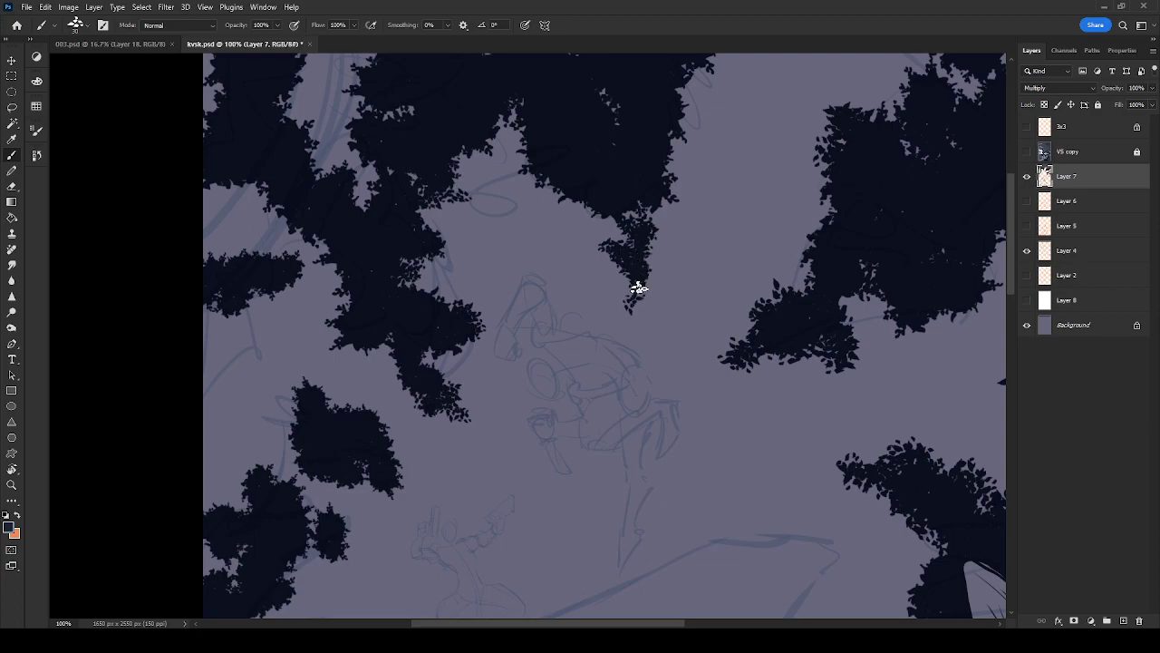
pyautogui.moveTo(644, 214)
pyautogui.mouseDown()
pyautogui.moveTo(671, 191)
pyautogui.moveTo(653, 224)
pyautogui.mouseUp()
pyautogui.moveTo(400, 457); pyautogui.dragTo(407, 464)
pyautogui.moveTo(316, 401); pyautogui.dragTo(483, 204)
pyautogui.moveTo(377, 309); pyautogui.dragTo(420, 301)
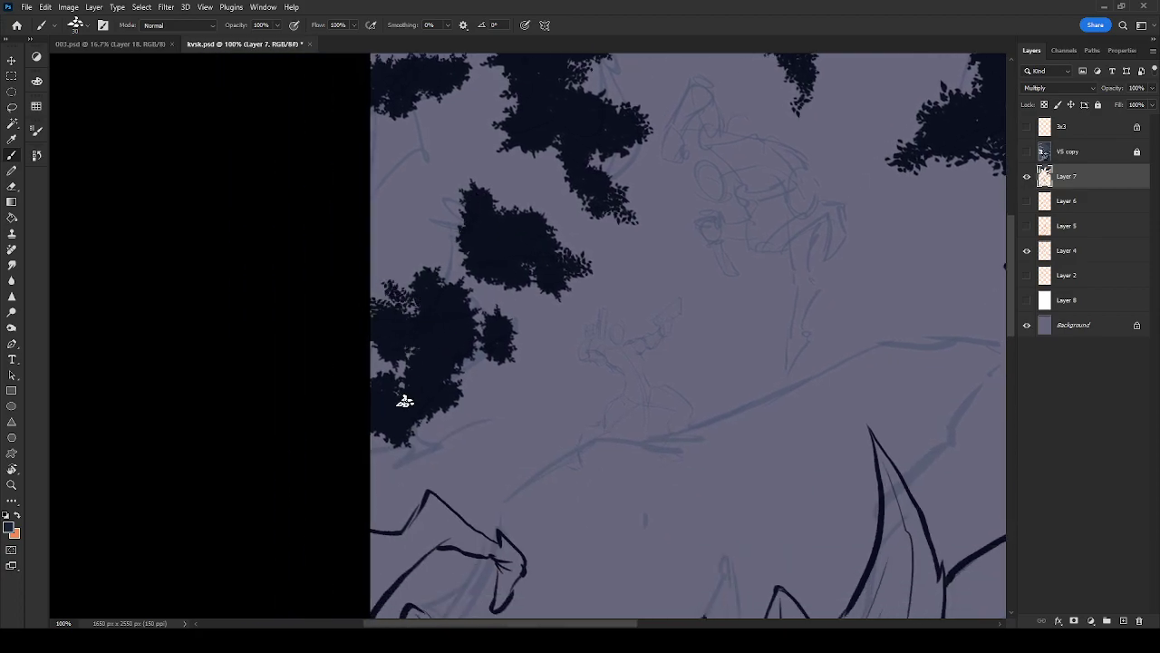
# Erase leaf-shaped gaps inside the left-edge cluster and the floating cluster above it, using the scattered-leaf eraser at 30 px
pyautogui.press('e')
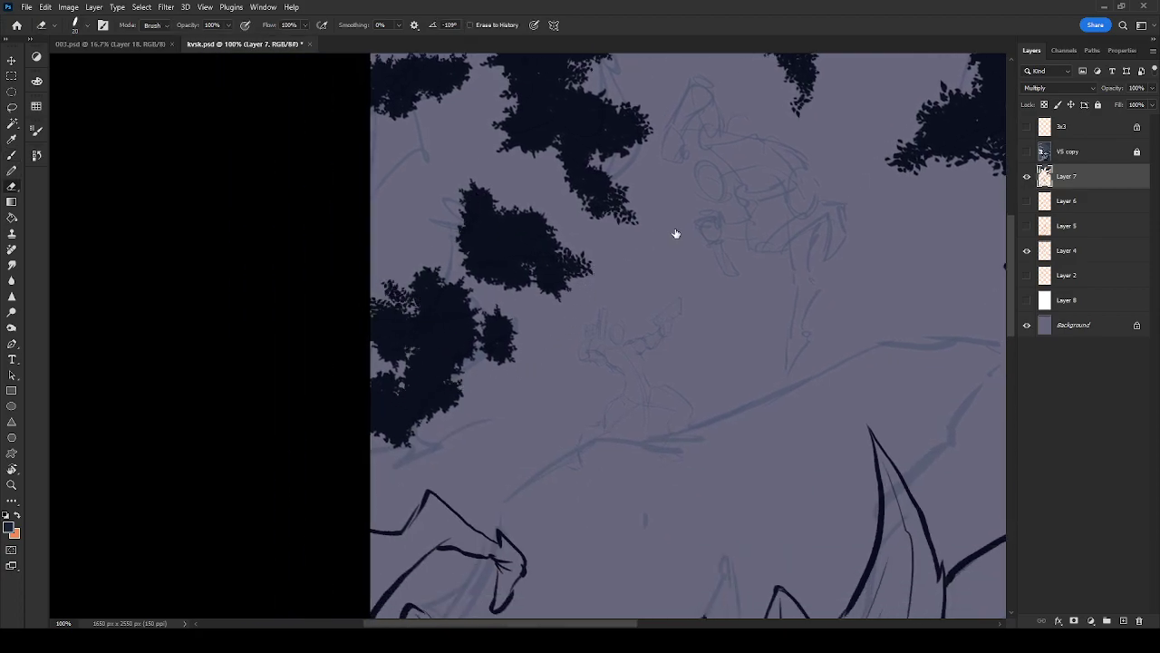
pyautogui.click(663, 328)
pyautogui.press('[')
pyautogui.press('[')
pyautogui.press('[')
pyautogui.press('[')
pyautogui.press('[')
pyautogui.press('[')
pyautogui.press('[')
pyautogui.press('[')
pyautogui.moveTo(418, 428)
pyautogui.mouseDown()
pyautogui.moveTo(441, 442)
pyautogui.moveTo(455, 414)
pyautogui.mouseUp()
pyautogui.press('[')
pyautogui.press('[')
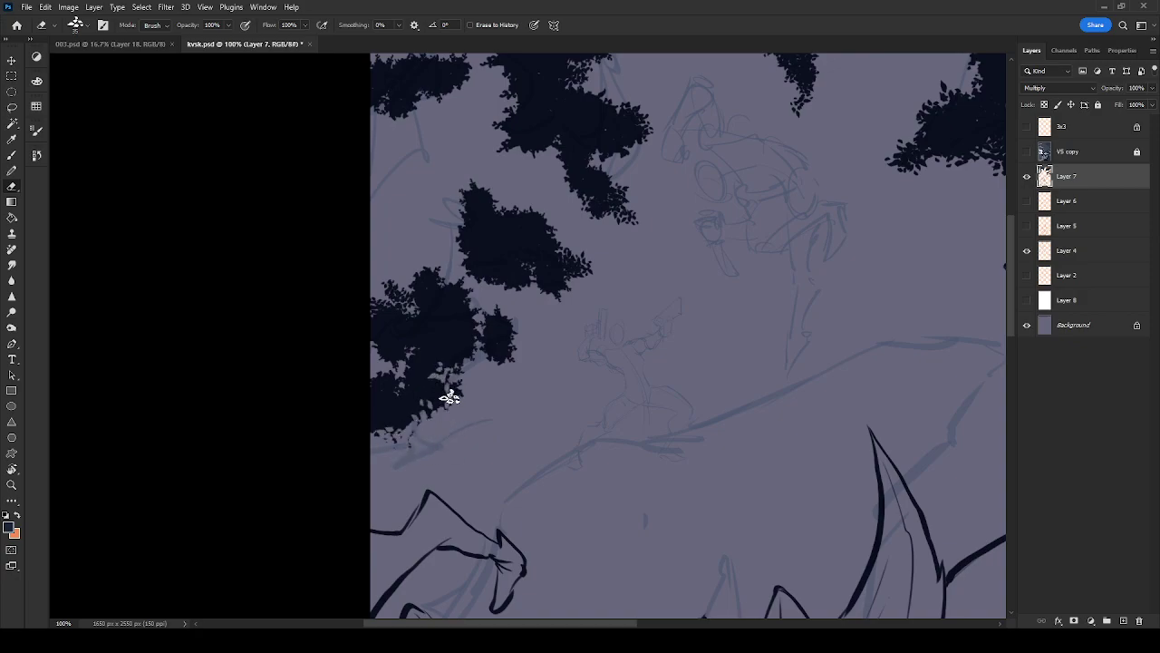
pyautogui.moveTo(453, 335); pyautogui.dragTo(451, 307)
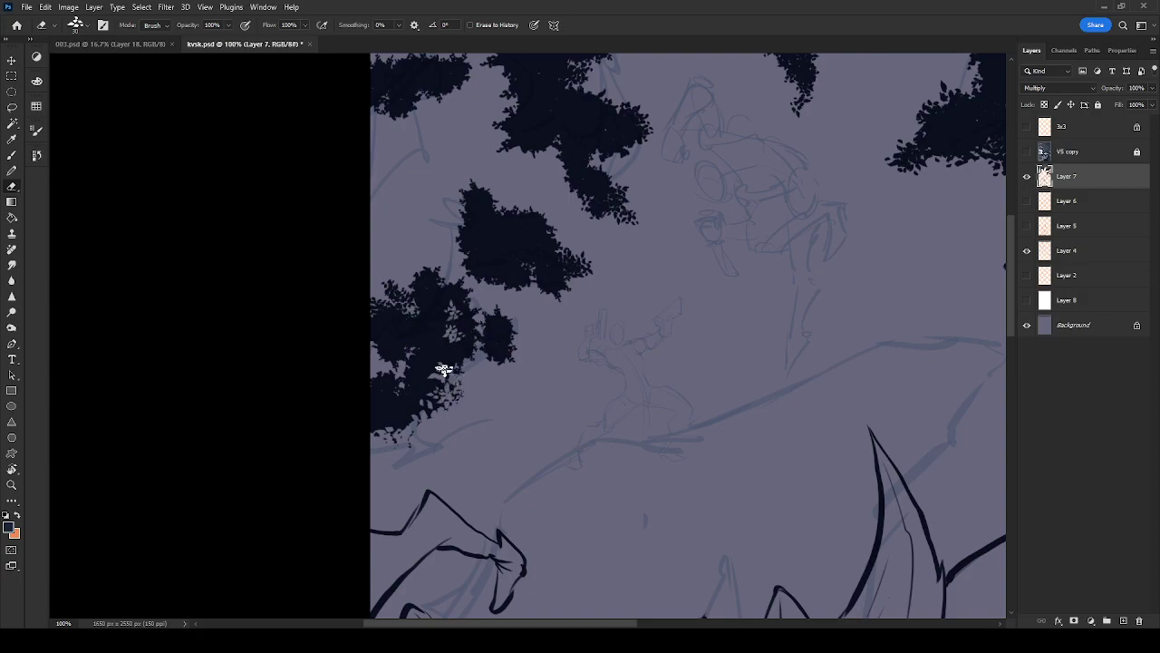
pyautogui.moveTo(388, 344); pyautogui.dragTo(392, 357)
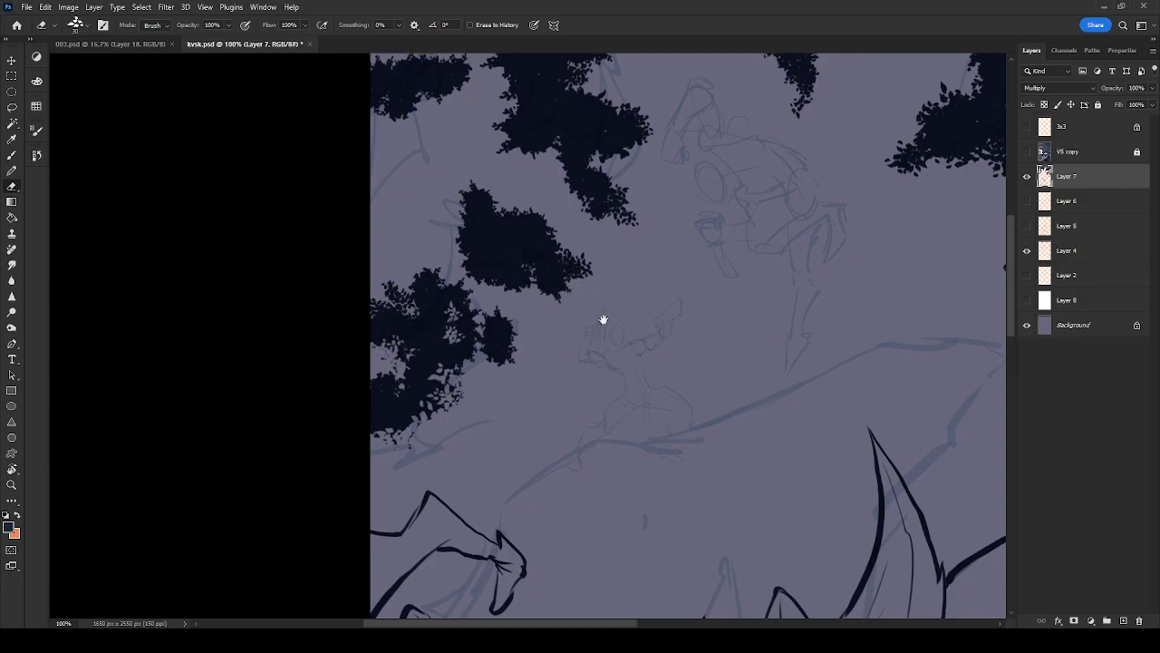
pyautogui.moveTo(606, 311); pyautogui.dragTo(553, 378)
pyautogui.moveTo(448, 342)
pyautogui.mouseDown()
pyautogui.moveTo(487, 334)
pyautogui.moveTo(468, 310)
pyautogui.moveTo(445, 331)
pyautogui.moveTo(463, 318)
pyautogui.moveTo(466, 328)
pyautogui.moveTo(451, 303)
pyautogui.moveTo(454, 336)
pyautogui.moveTo(476, 320)
pyautogui.mouseUp()
# Paint small leaves along the lower edges of the left-edge foliage cluster and the small cluster beside it
pyautogui.press('b')
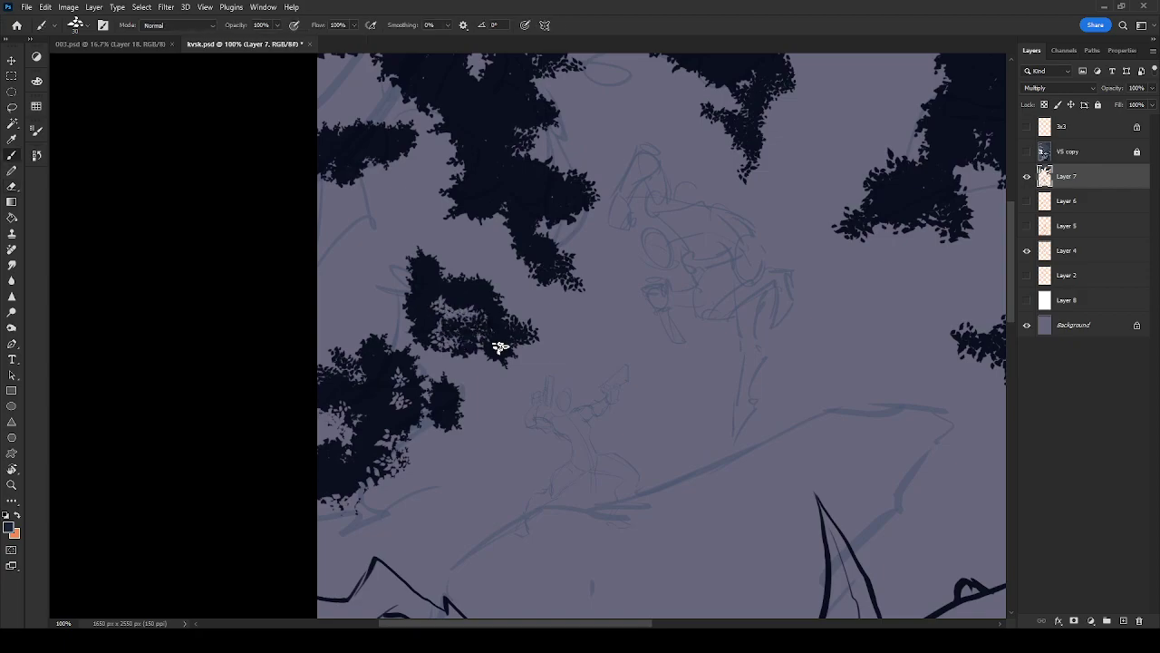
pyautogui.moveTo(391, 477); pyautogui.dragTo(405, 468)
pyautogui.moveTo(350, 513); pyautogui.dragTo(325, 500)
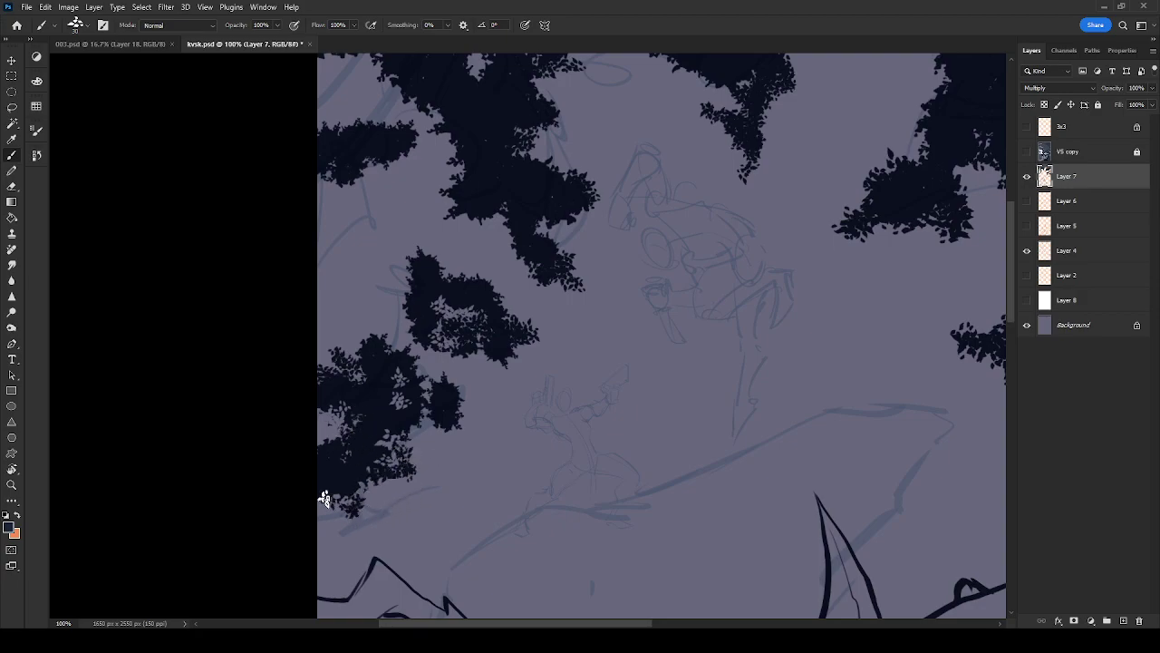
pyautogui.press('e')
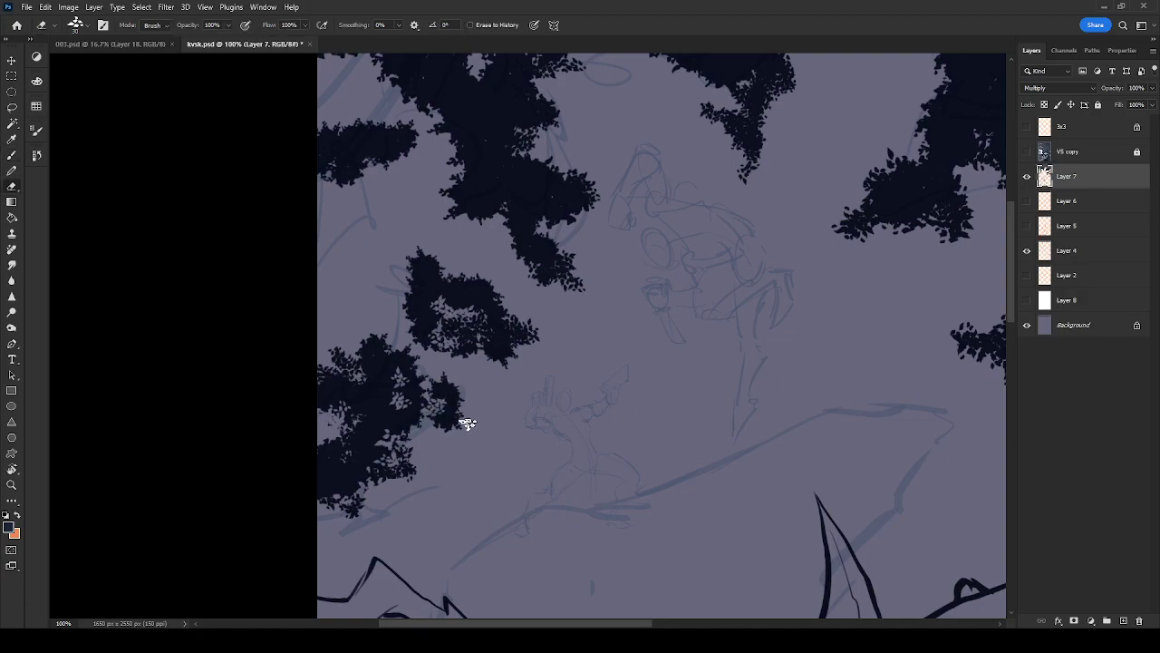
pyautogui.press('b')
pyautogui.moveTo(459, 427); pyautogui.dragTo(463, 384)
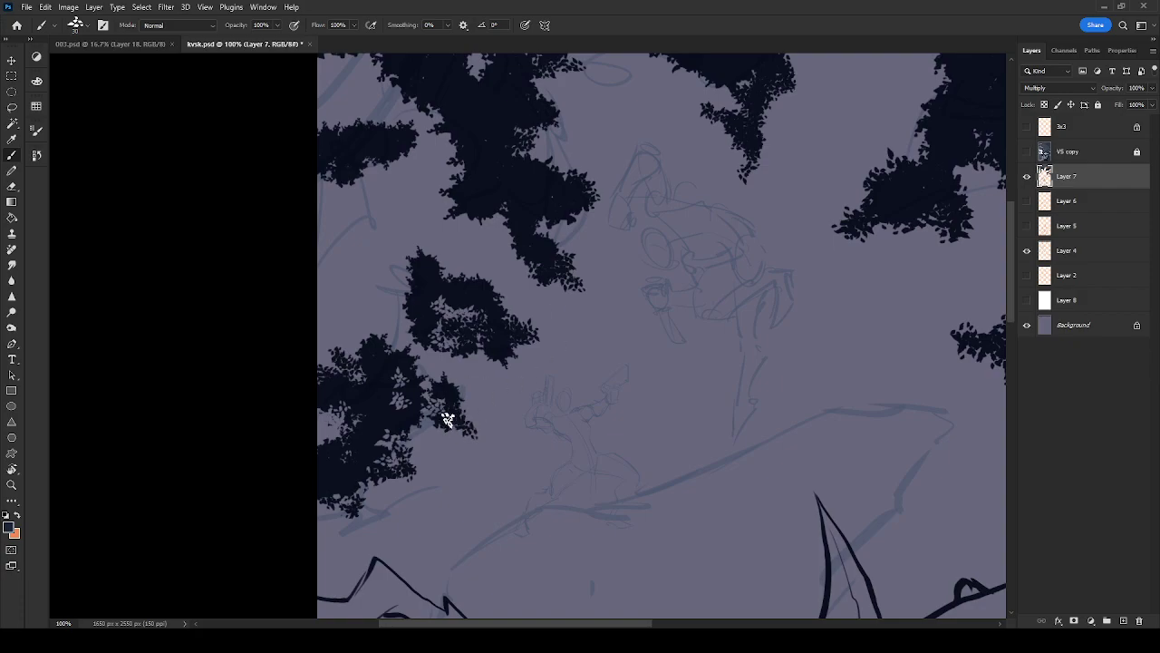
# Paint a dark trunk with forking branches in the gaps between the leafy masses near the picture's right edge, using a 45 px tapered brush
pyautogui.moveTo(566, 316); pyautogui.dragTo(517, 456)
pyautogui.moveTo(519, 279)
pyautogui.mouseDown()
pyautogui.moveTo(478, 446)
pyautogui.moveTo(808, 435)
pyautogui.moveTo(686, 303)
pyautogui.moveTo(858, 362)
pyautogui.mouseUp()
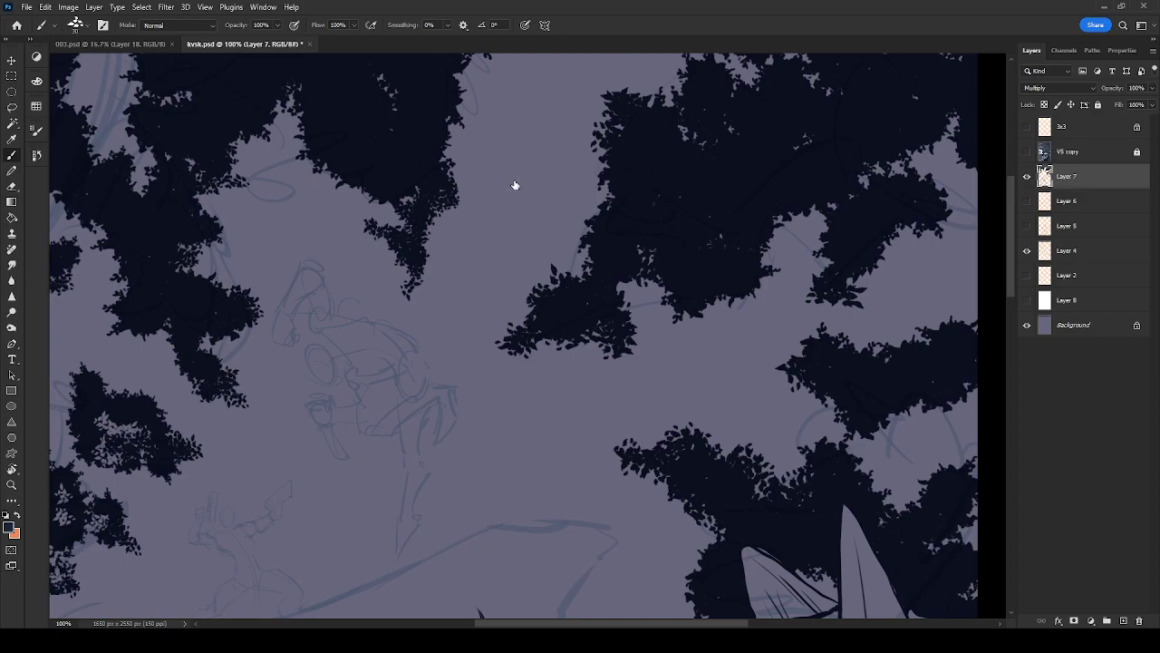
pyautogui.moveTo(664, 348); pyautogui.dragTo(469, 277)
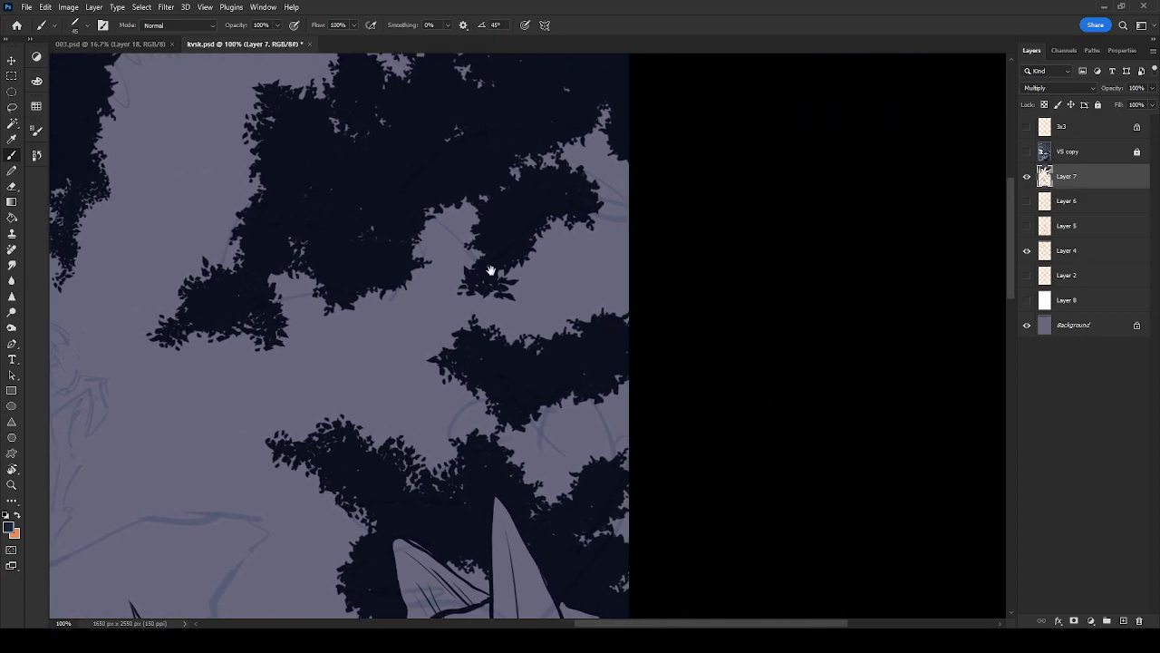
pyautogui.moveTo(526, 225)
pyautogui.mouseDown()
pyautogui.moveTo(535, 273)
pyautogui.moveTo(603, 353)
pyautogui.moveTo(525, 229)
pyautogui.moveTo(573, 311)
pyautogui.mouseUp()
pyautogui.moveTo(560, 179); pyautogui.dragTo(587, 338)
pyautogui.moveTo(558, 203); pyautogui.dragTo(596, 350)
pyautogui.moveTo(608, 263); pyautogui.dragTo(637, 168)
pyautogui.moveTo(628, 301); pyautogui.dragTo(649, 437)
pyautogui.moveTo(642, 337); pyautogui.dragTo(655, 444)
pyautogui.moveTo(633, 303)
pyautogui.mouseDown()
pyautogui.moveTo(639, 469)
pyautogui.moveTo(656, 368)
pyautogui.mouseUp()
# Paint thinner branches rising from the trunk's fork toward the foliage and the picture's right edge
pyautogui.moveTo(640, 63); pyautogui.dragTo(586, 293)
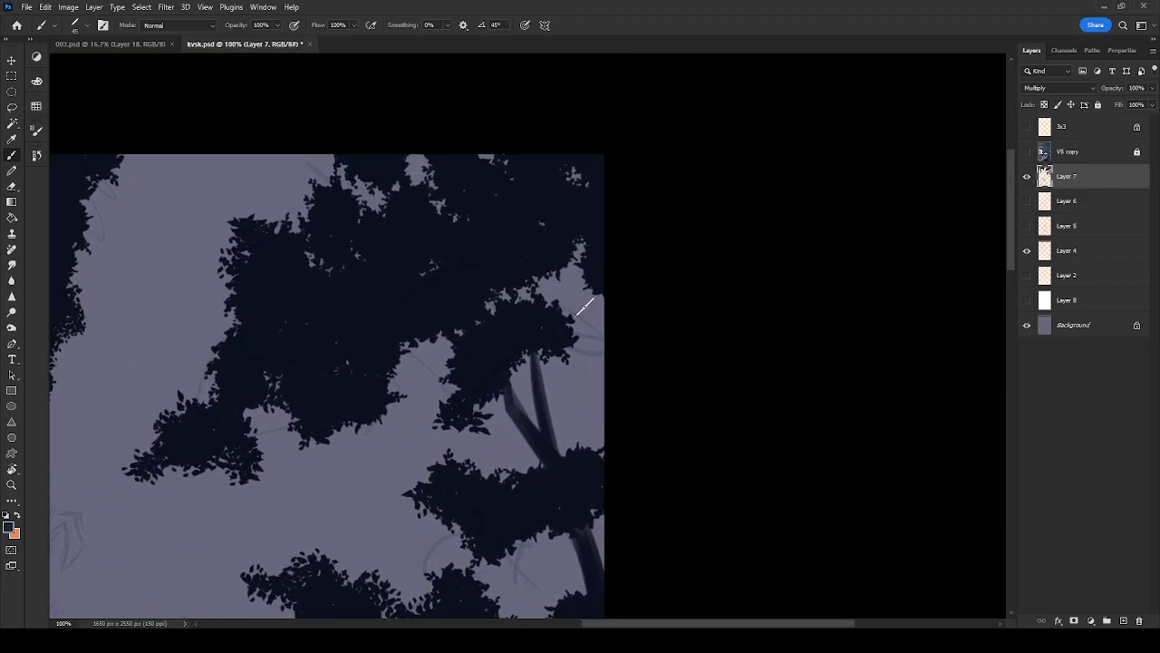
pyautogui.moveTo(550, 430); pyautogui.dragTo(571, 348)
pyautogui.moveTo(548, 445); pyautogui.dragTo(586, 290)
pyautogui.moveTo(553, 448); pyautogui.dragTo(583, 308)
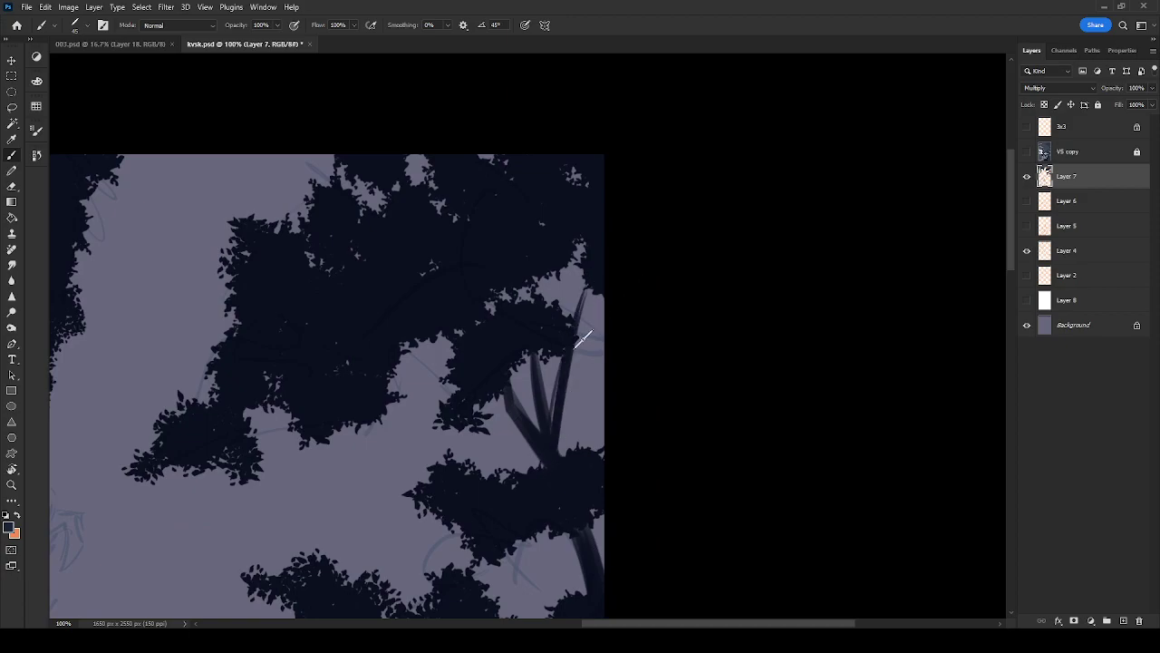
pyautogui.moveTo(569, 372); pyautogui.dragTo(604, 313)
# Paint bare twigs poking out of the upper-right foliage's low tip and a short branch joining that tip to the main mass
pyautogui.moveTo(548, 343); pyautogui.dragTo(704, 317)
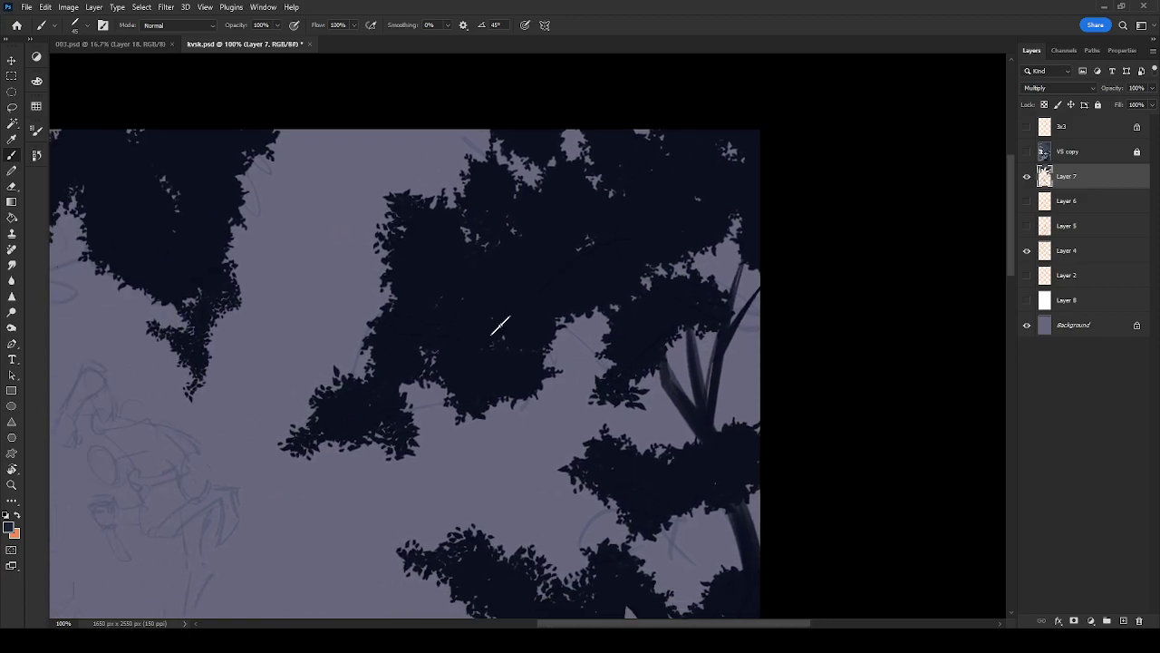
pyautogui.moveTo(248, 398); pyautogui.dragTo(376, 377)
pyautogui.moveTo(293, 348); pyautogui.dragTo(336, 377)
pyautogui.moveTo(248, 390); pyautogui.dragTo(345, 383)
pyautogui.moveTo(286, 341)
pyautogui.mouseDown()
pyautogui.moveTo(340, 384)
pyautogui.moveTo(455, 366)
pyautogui.mouseUp()
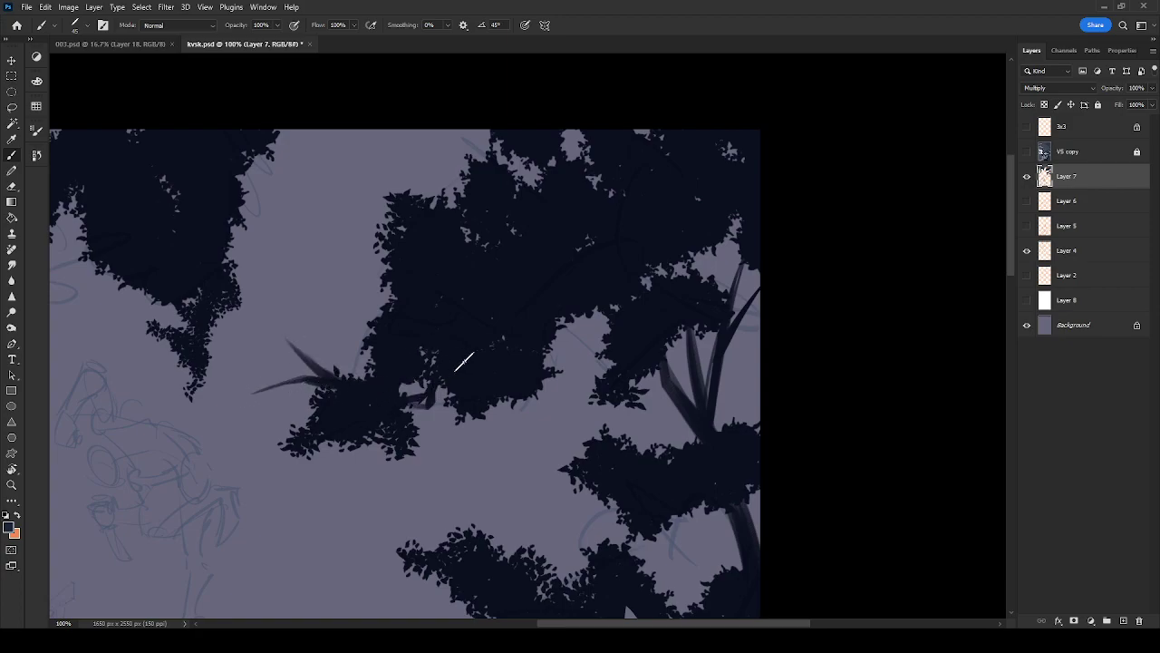
# Paint branches bridging the gap between the upper-right leafy masses and a curved side branch off the lower part of the trunk
pyautogui.hscroll(3, 463, 220)
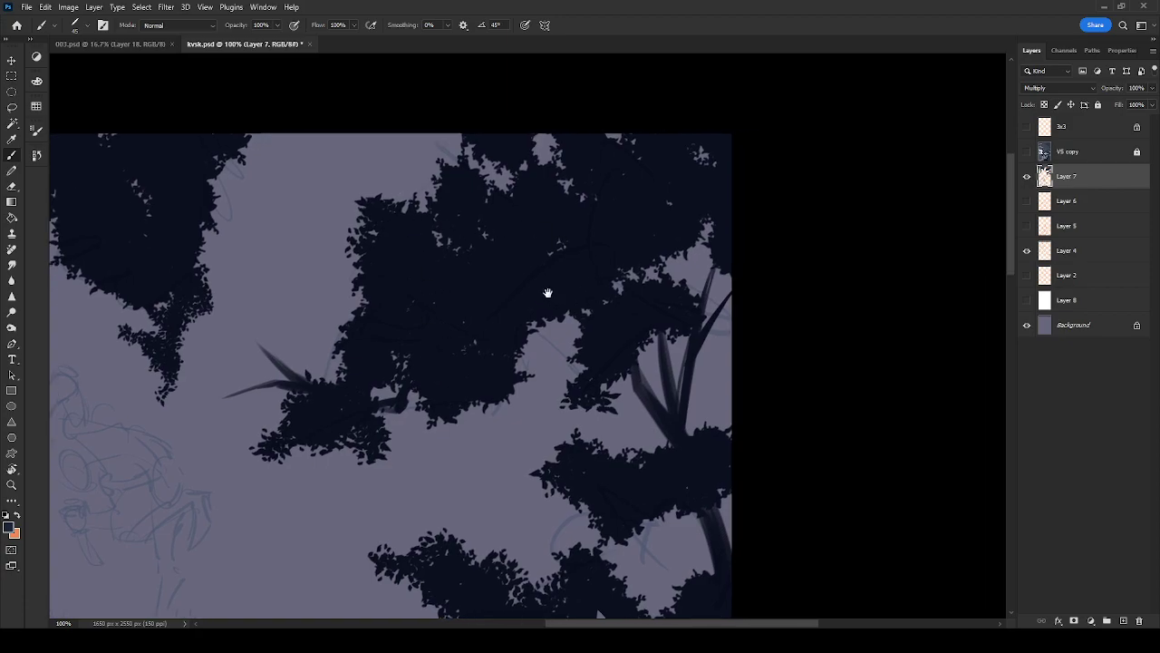
pyautogui.moveTo(433, 319); pyautogui.dragTo(499, 332)
pyautogui.moveTo(427, 347); pyautogui.dragTo(488, 335)
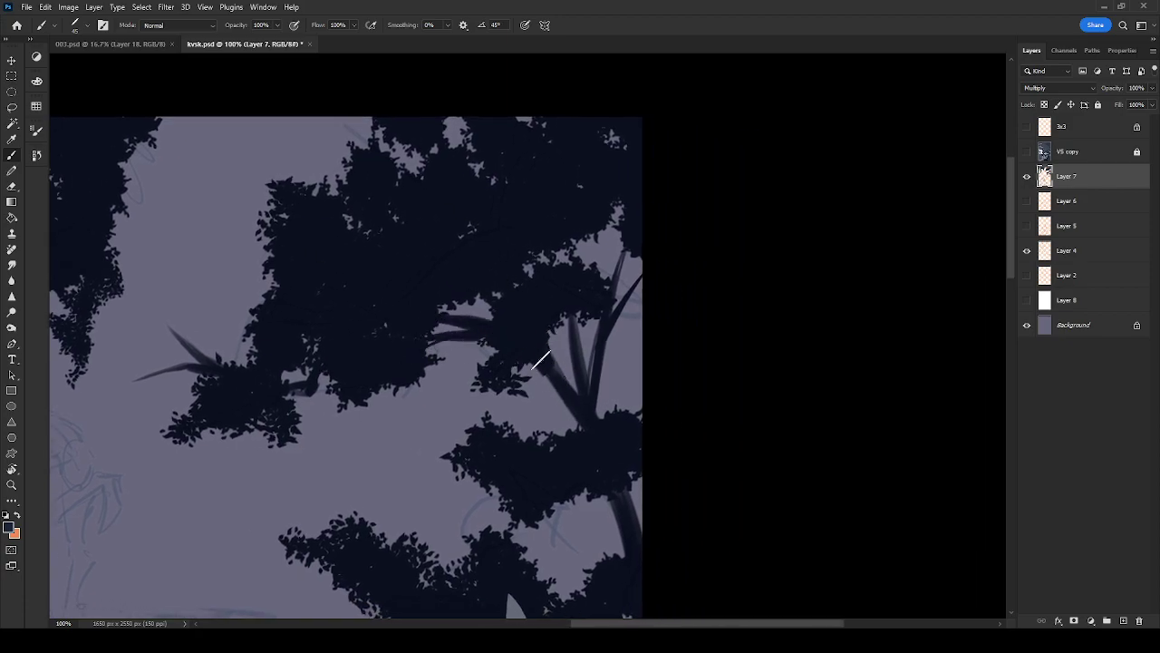
pyautogui.scroll(-5, 542, 365)
pyautogui.moveTo(534, 262); pyautogui.dragTo(609, 331)
pyautogui.moveTo(513, 271); pyautogui.dragTo(545, 289)
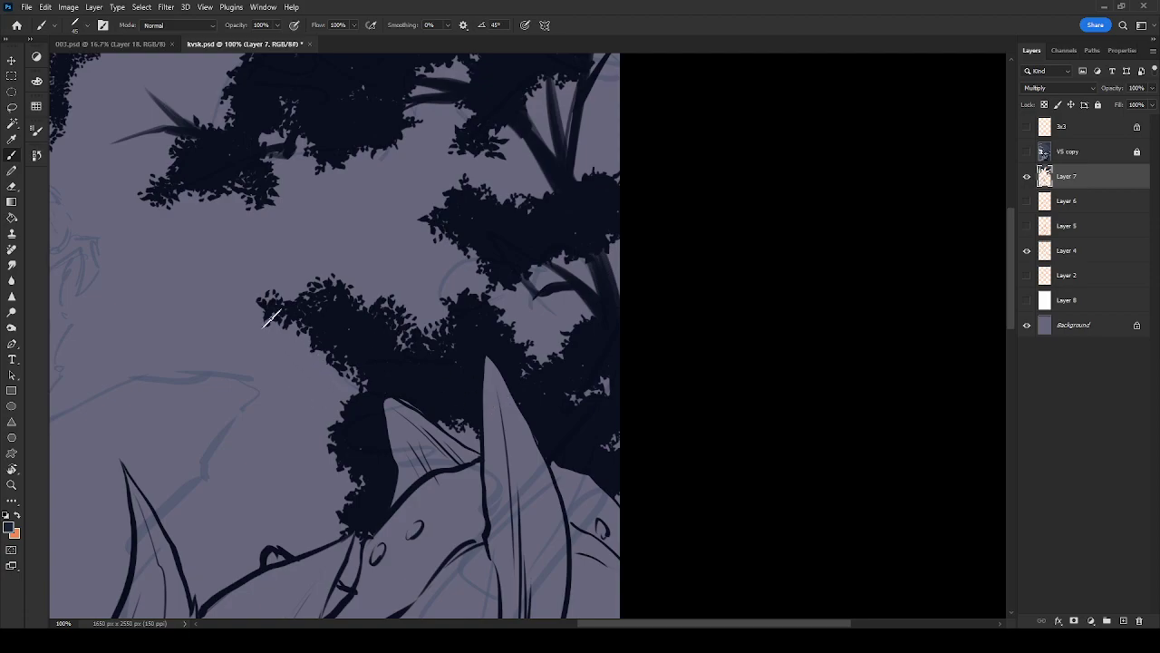
# Paint bare twigs reaching outward and upward from the lower-right foliage mass above the monster's horns
pyautogui.moveTo(212, 264); pyautogui.dragTo(308, 308)
pyautogui.moveTo(212, 261); pyautogui.dragTo(263, 299)
pyautogui.moveTo(174, 272); pyautogui.dragTo(286, 310)
pyautogui.moveTo(334, 238); pyautogui.dragTo(368, 313)
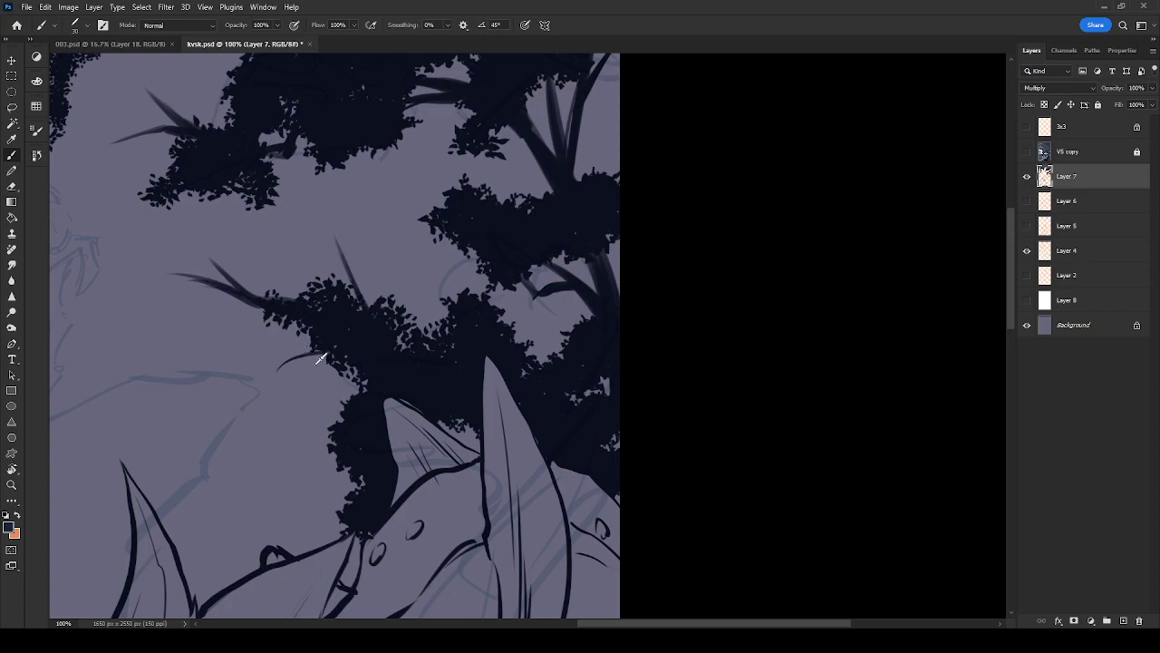
# Paint a branch linking the upper-left hanging masses and a thick diagonal branch down to the left-edge foliage at 30 px
pyautogui.moveTo(537, 348); pyautogui.dragTo(838, 364)
pyautogui.moveTo(482, 321); pyautogui.dragTo(827, 462)
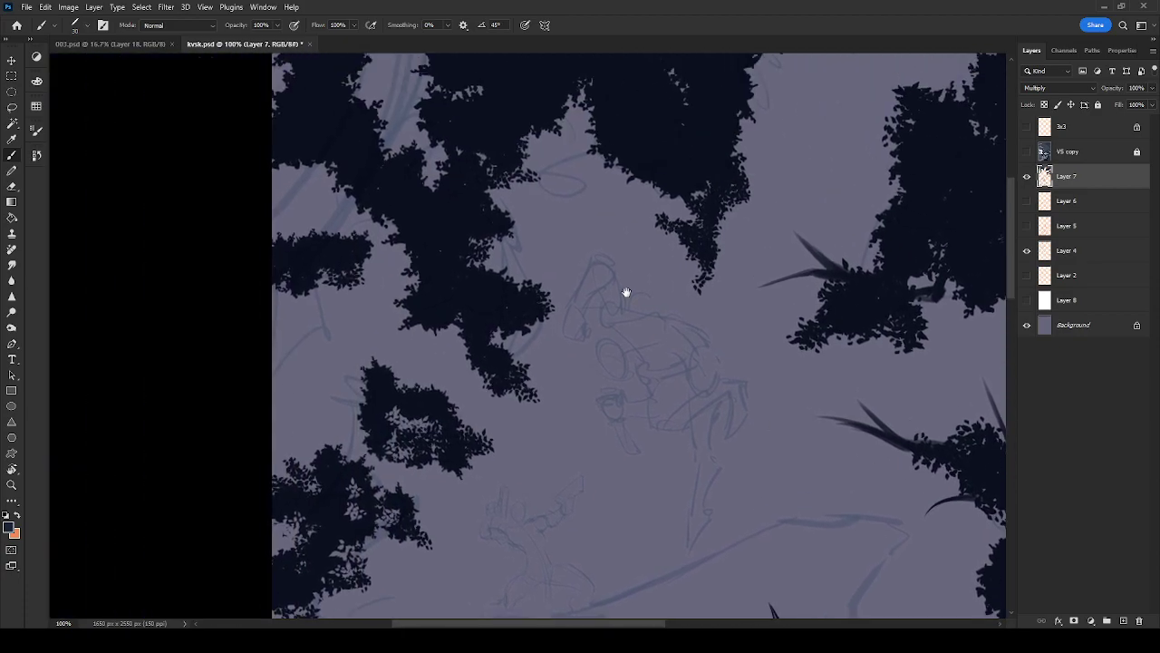
pyautogui.moveTo(629, 295); pyautogui.dragTo(645, 375)
pyautogui.moveTo(533, 228); pyautogui.dragTo(616, 244)
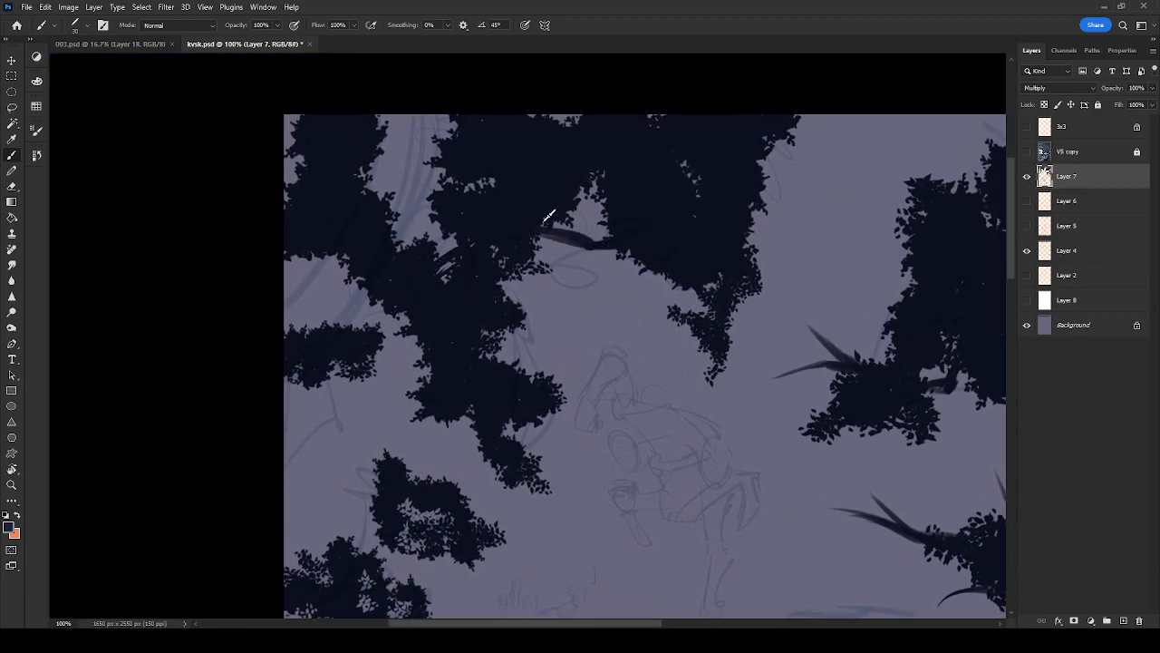
pyautogui.moveTo(358, 275)
pyautogui.mouseDown()
pyautogui.moveTo(306, 330)
pyautogui.moveTo(364, 281)
pyautogui.mouseUp()
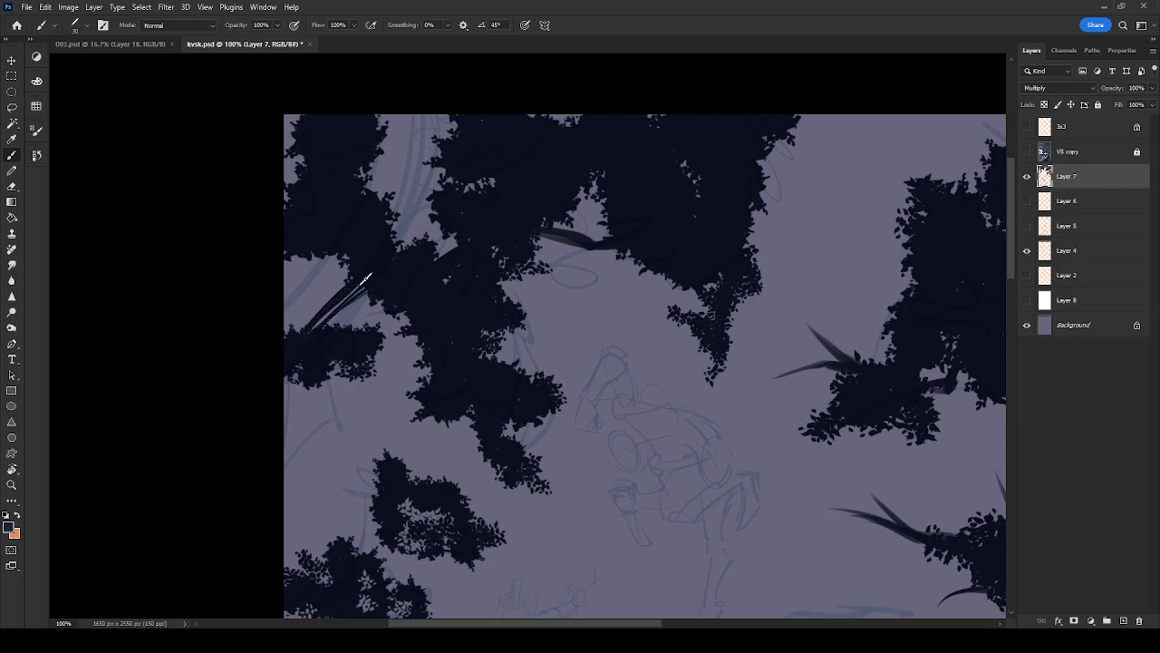
pyautogui.moveTo(321, 332); pyautogui.dragTo(349, 300)
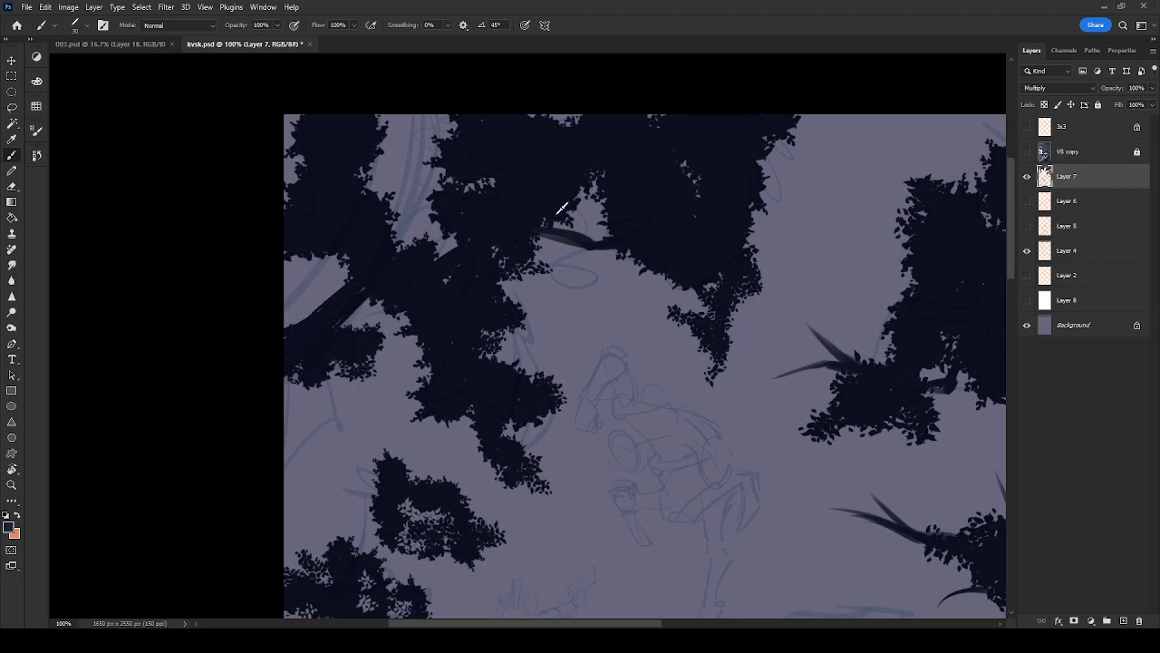
# Add bare twigs around the hanging foliage and paint a long diagonal branch from the picture's upper edge down to its left edge
pyautogui.moveTo(640, 304)
pyautogui.mouseDown()
pyautogui.moveTo(608, 266)
pyautogui.moveTo(636, 318)
pyautogui.mouseUp()
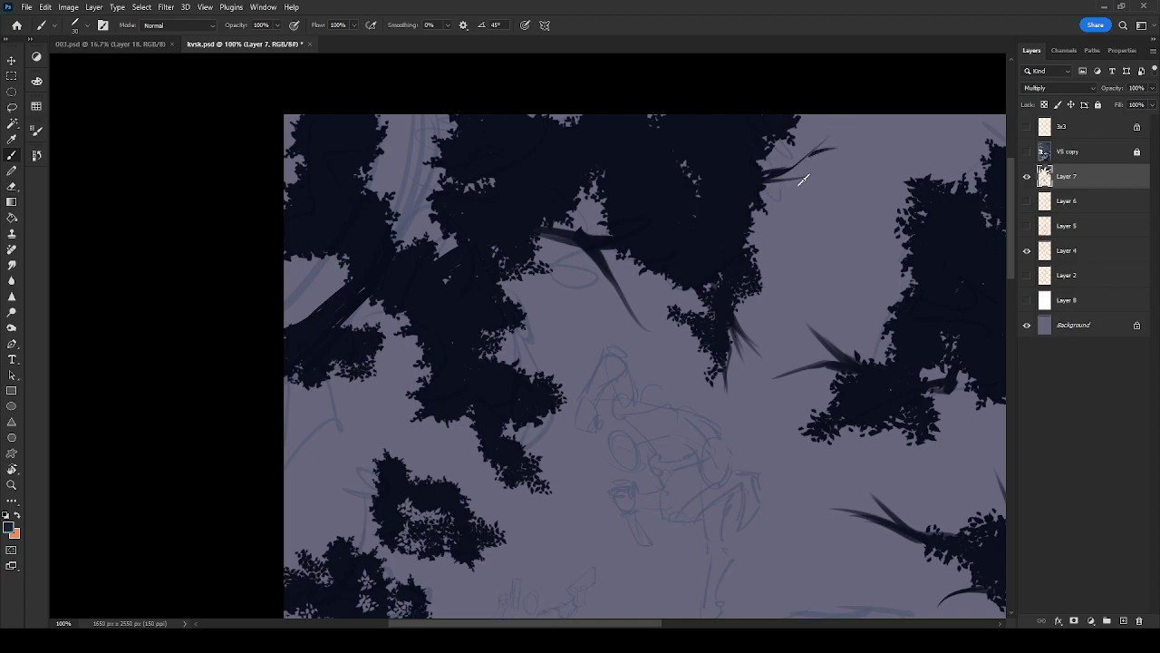
pyautogui.moveTo(814, 180); pyautogui.dragTo(739, 188)
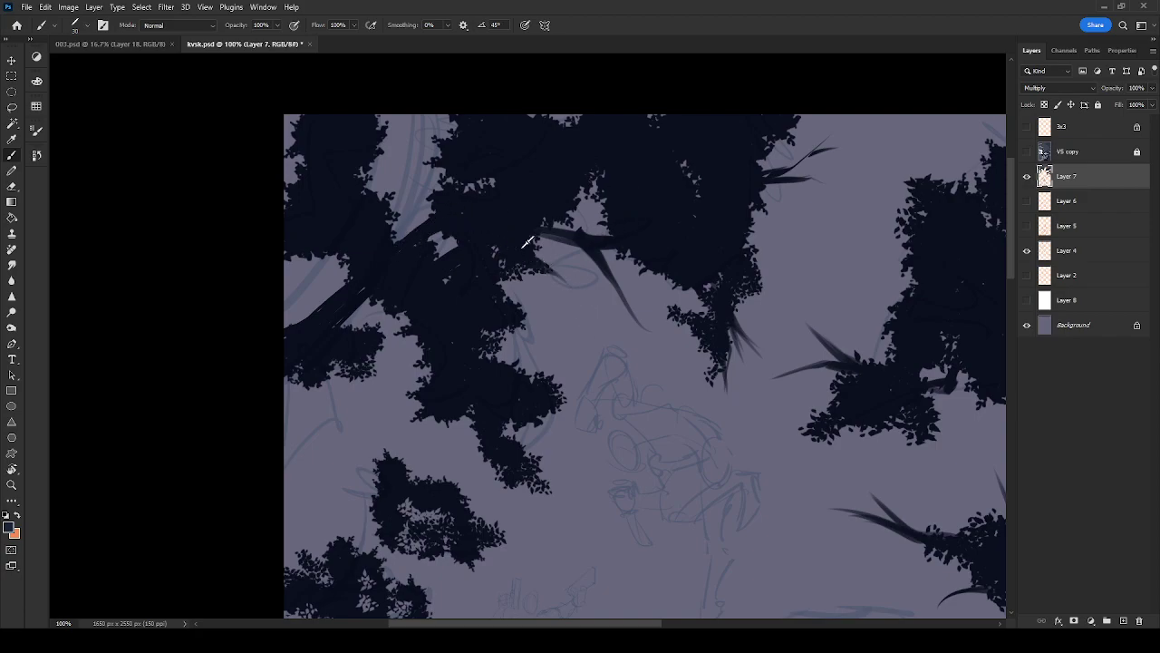
pyautogui.moveTo(584, 309); pyautogui.dragTo(535, 259)
pyautogui.moveTo(414, 108)
pyautogui.mouseDown()
pyautogui.moveTo(359, 226)
pyautogui.moveTo(377, 199)
pyautogui.moveTo(389, 207)
pyautogui.mouseUp()
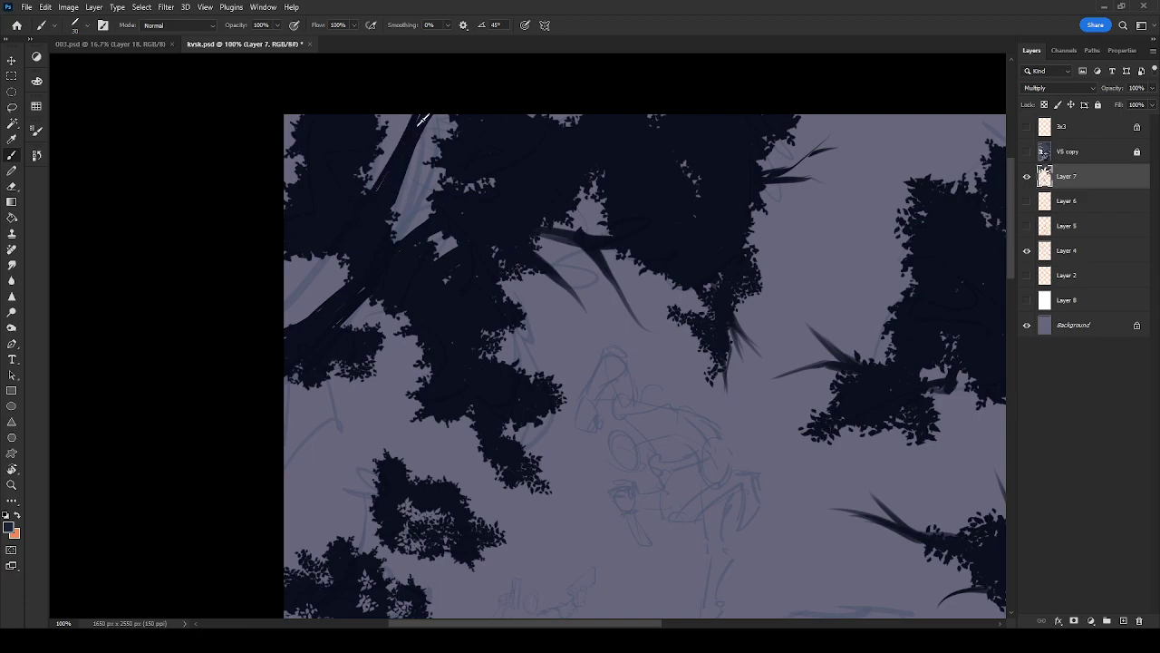
pyautogui.moveTo(337, 256)
pyautogui.mouseDown()
pyautogui.moveTo(286, 318)
pyautogui.moveTo(284, 328)
pyautogui.moveTo(304, 327)
pyautogui.mouseUp()
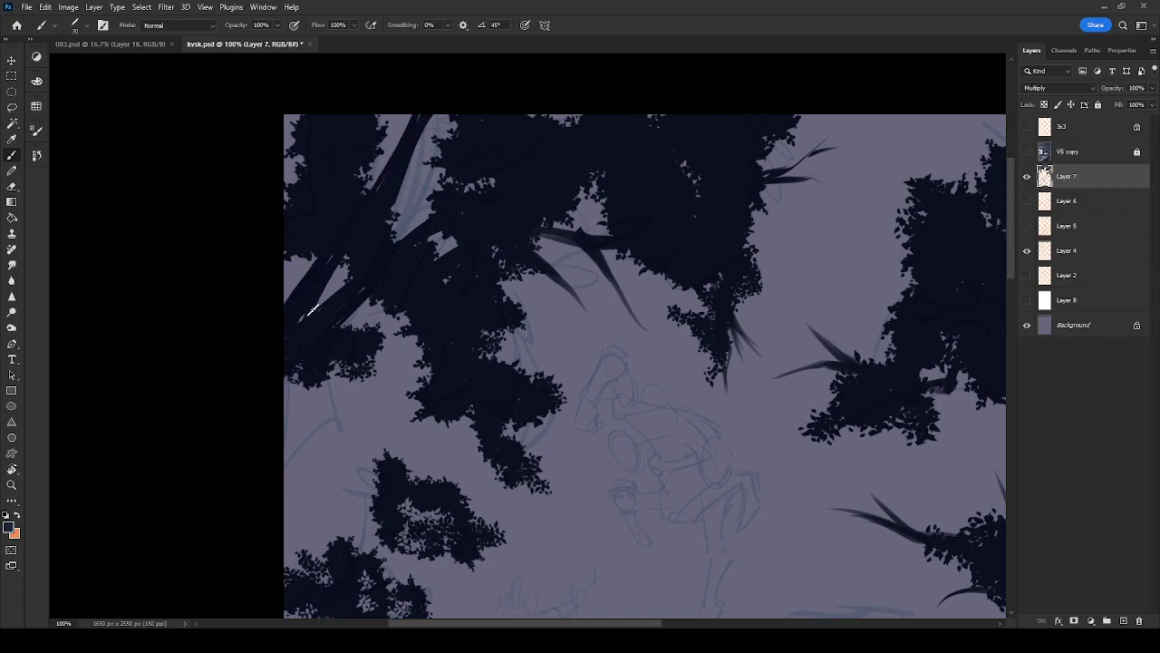
# Paint a short branch at the picture's upper-left edge and a thick trunk down the left edge below the foliage
pyautogui.moveTo(391, 116); pyautogui.dragTo(384, 167)
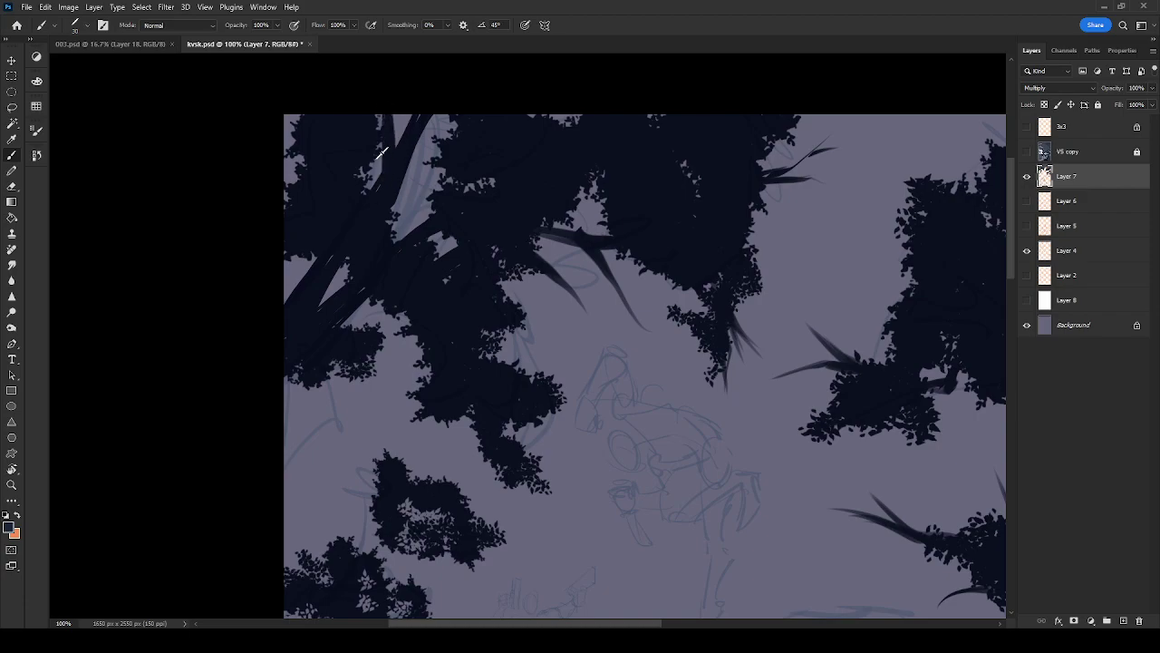
pyautogui.moveTo(405, 480); pyautogui.dragTo(586, 223)
pyautogui.moveTo(505, 139)
pyautogui.mouseDown()
pyautogui.moveTo(495, 233)
pyautogui.moveTo(429, 428)
pyautogui.mouseUp()
pyautogui.moveTo(442, 288); pyautogui.dragTo(453, 366)
pyautogui.moveTo(437, 281)
pyautogui.mouseDown()
pyautogui.moveTo(449, 370)
pyautogui.moveTo(458, 344)
pyautogui.mouseUp()
pyautogui.moveTo(437, 388)
pyautogui.mouseDown()
pyautogui.moveTo(436, 404)
pyautogui.moveTo(457, 359)
pyautogui.mouseUp()
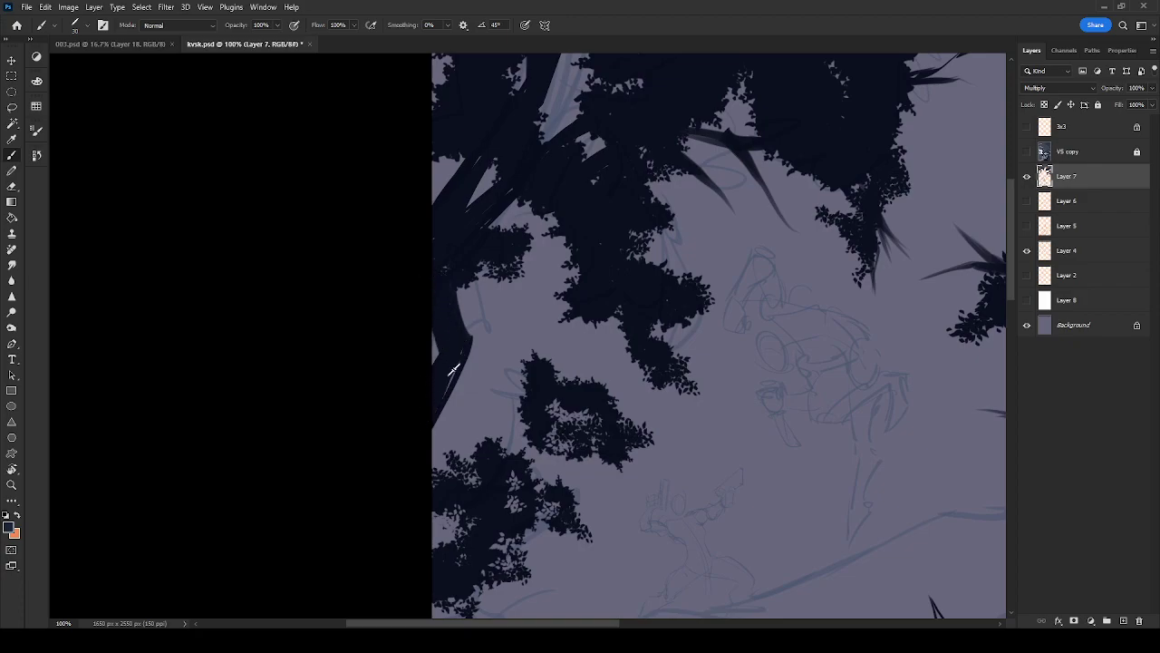
# Paint a curved branch from the left-edge trunk to the hanging foliage, with bare twigs and connecting stems around the lower-left leaf clusters
pyautogui.moveTo(580, 279)
pyautogui.mouseDown()
pyautogui.moveTo(542, 289)
pyautogui.moveTo(439, 384)
pyautogui.moveTo(515, 298)
pyautogui.moveTo(455, 364)
pyautogui.mouseUp()
pyautogui.moveTo(504, 313)
pyautogui.mouseDown()
pyautogui.moveTo(530, 300)
pyautogui.moveTo(457, 368)
pyautogui.moveTo(430, 429)
pyautogui.moveTo(462, 344)
pyautogui.moveTo(519, 291)
pyautogui.moveTo(565, 273)
pyautogui.moveTo(513, 301)
pyautogui.moveTo(571, 285)
pyautogui.mouseUp()
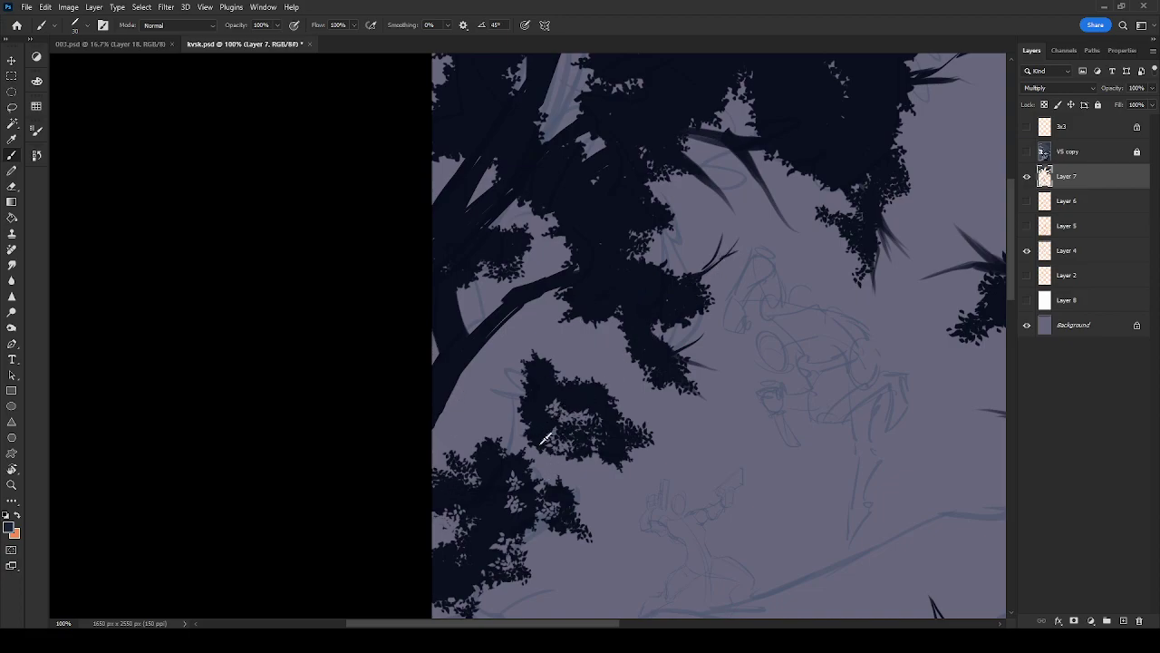
pyautogui.moveTo(547, 446)
pyautogui.mouseDown()
pyautogui.moveTo(531, 479)
pyautogui.moveTo(598, 304)
pyautogui.mouseUp()
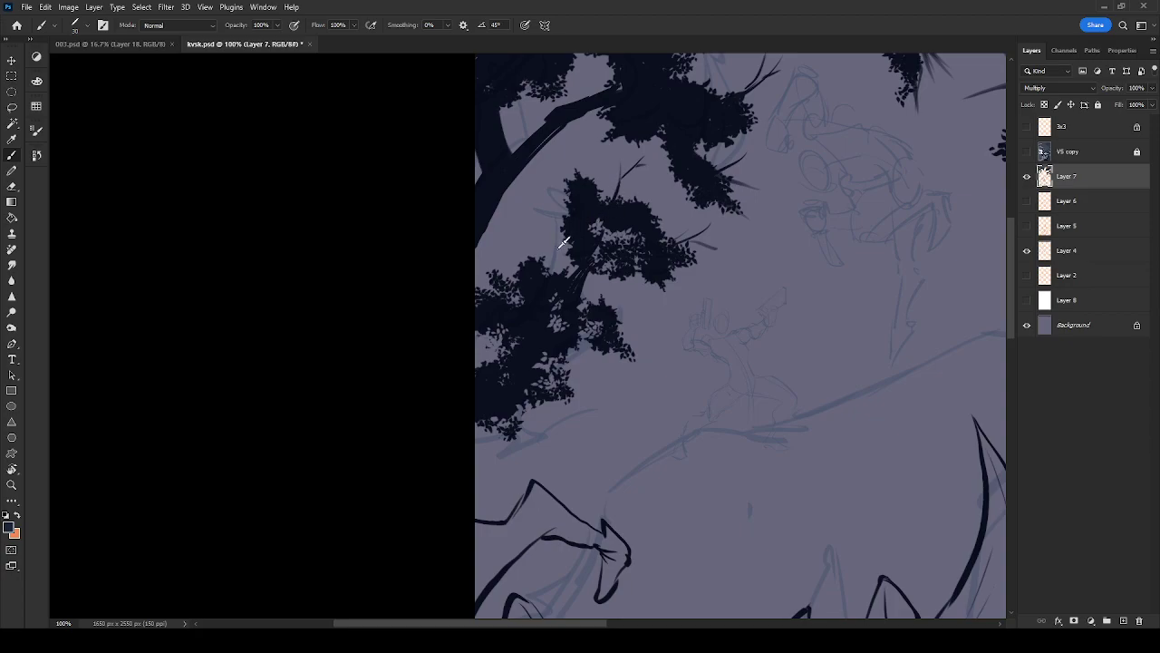
pyautogui.moveTo(493, 347); pyautogui.dragTo(451, 377)
pyautogui.moveTo(477, 424); pyautogui.dragTo(484, 462)
# Switch to the leaf brush and stamp leaves over the bare twigs extending from the upper-middle foliage mass, replacing the first attempt
pyautogui.moveTo(751, 357)
pyautogui.mouseDown()
pyautogui.moveTo(538, 472)
pyautogui.moveTo(415, 593)
pyautogui.mouseUp()
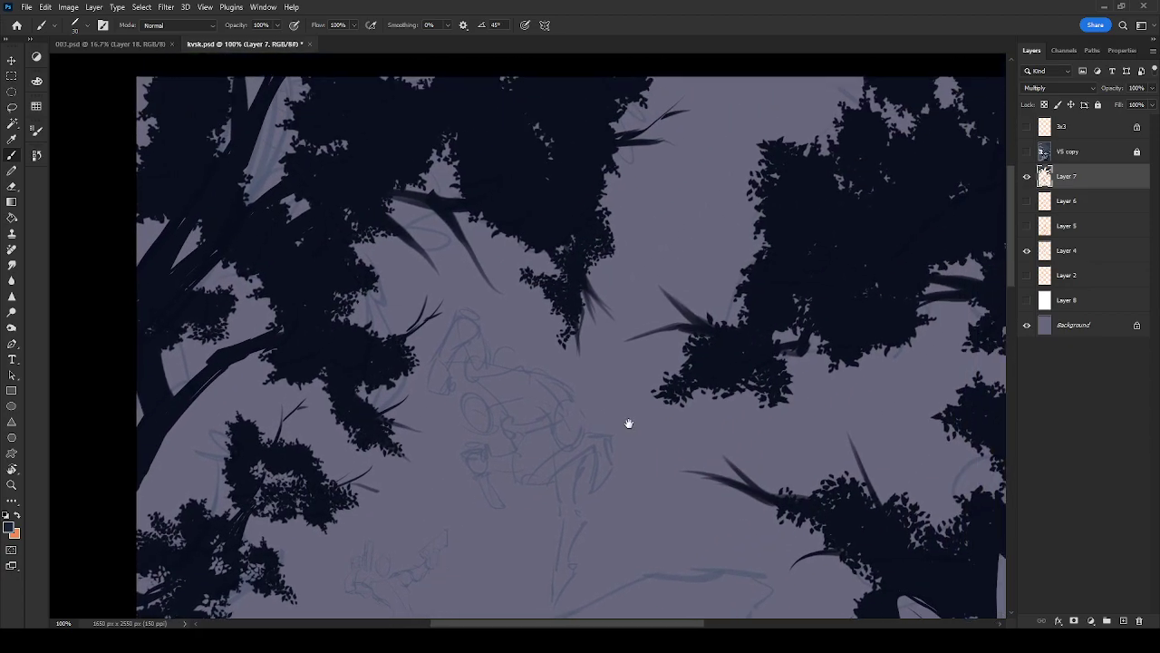
pyautogui.moveTo(637, 414); pyautogui.dragTo(580, 445)
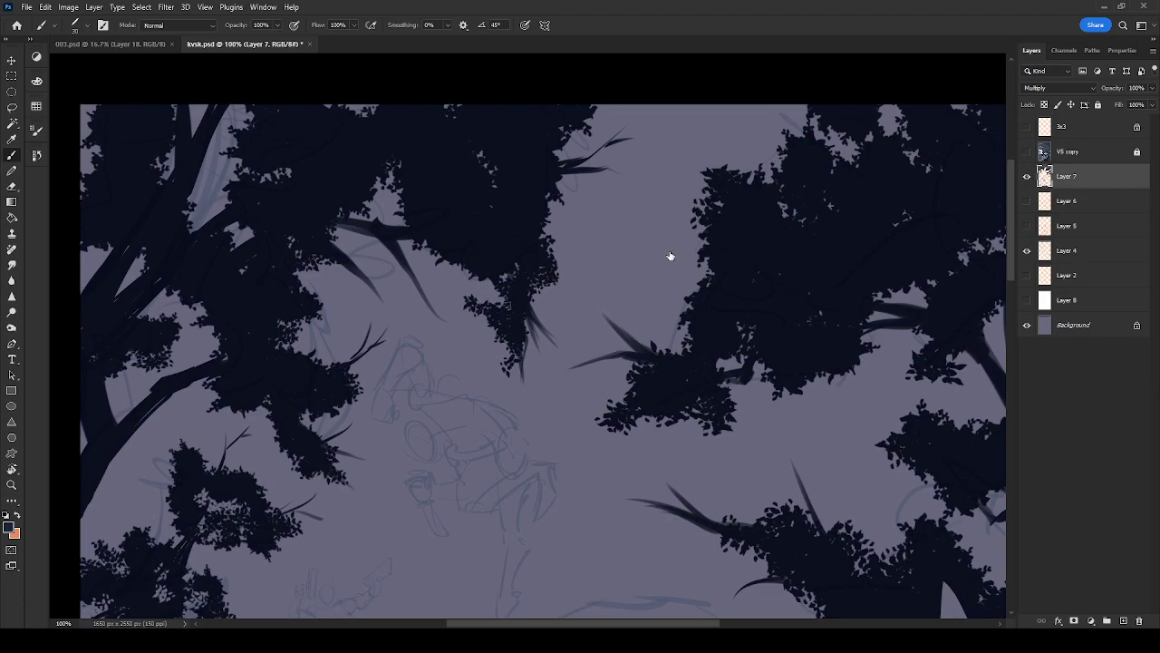
pyautogui.click(672, 153)
pyautogui.moveTo(596, 160)
pyautogui.mouseDown()
pyautogui.moveTo(608, 184)
pyautogui.moveTo(595, 174)
pyautogui.moveTo(583, 185)
pyautogui.moveTo(626, 202)
pyautogui.moveTo(609, 173)
pyautogui.moveTo(635, 199)
pyautogui.mouseUp()
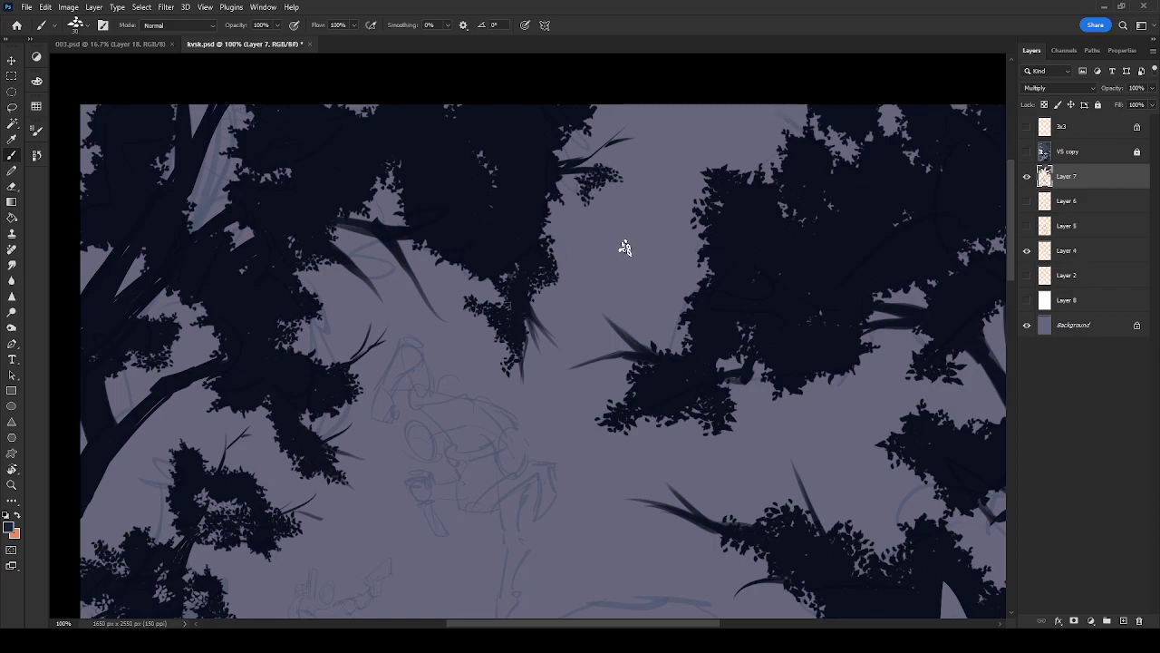
pyautogui.hotkey('ctrl', 'z')
pyautogui.moveTo(617, 186); pyautogui.dragTo(622, 193)
pyautogui.moveTo(610, 136)
pyautogui.mouseDown()
pyautogui.moveTo(616, 179)
pyautogui.moveTo(588, 155)
pyautogui.mouseUp()
pyautogui.click(624, 138)
# Stamp leaves at 45 px on the twigs facing each other across the sky gap and along the upper-left branch
pyautogui.moveTo(622, 338); pyautogui.dragTo(656, 336)
pyautogui.moveTo(586, 371)
pyautogui.mouseDown()
pyautogui.moveTo(635, 352)
pyautogui.moveTo(549, 326)
pyautogui.mouseUp()
pyautogui.moveTo(389, 246)
pyautogui.mouseDown()
pyautogui.moveTo(411, 270)
pyautogui.moveTo(391, 266)
pyautogui.moveTo(406, 290)
pyautogui.moveTo(409, 241)
pyautogui.mouseUp()
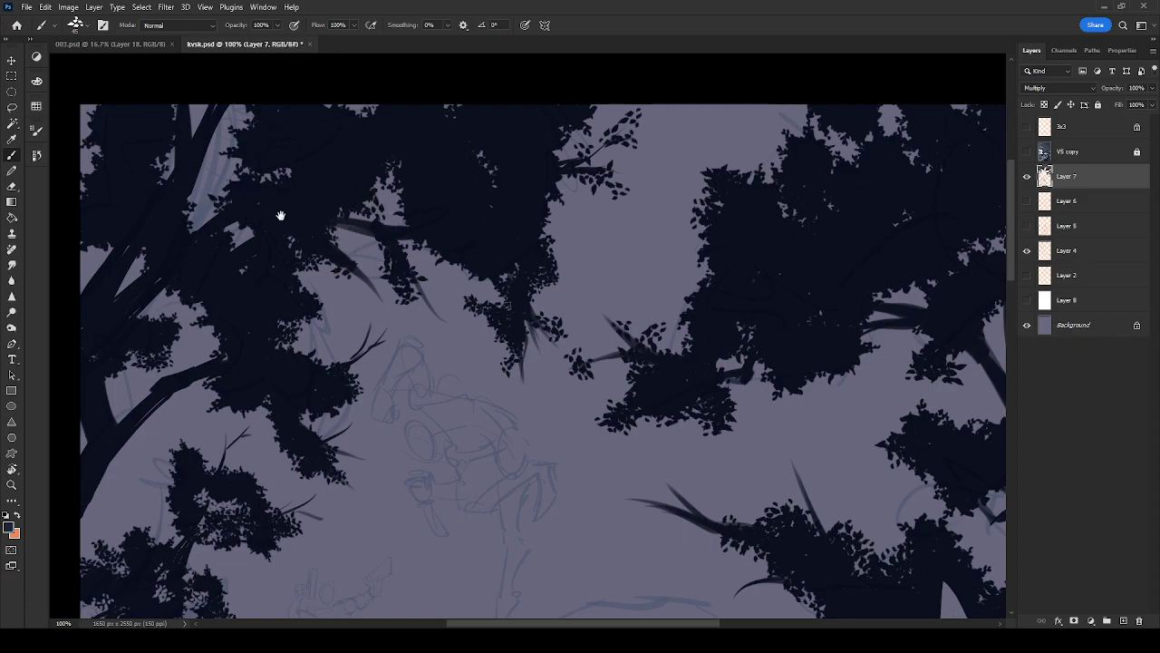
# Stamp leaf clusters along the left-edge trunk's curved branch and on the twigs of the lower-left foliage
pyautogui.moveTo(282, 210); pyautogui.dragTo(504, 292)
pyautogui.moveTo(451, 421); pyautogui.dragTo(495, 299)
pyautogui.moveTo(428, 352)
pyautogui.mouseDown()
pyautogui.moveTo(453, 347)
pyautogui.moveTo(443, 359)
pyautogui.mouseUp()
pyautogui.moveTo(386, 416); pyautogui.dragTo(400, 415)
pyautogui.moveTo(504, 397); pyautogui.dragTo(528, 381)
pyautogui.moveTo(572, 456); pyautogui.dragTo(582, 474)
pyautogui.click(432, 478)
pyautogui.moveTo(523, 517); pyautogui.dragTo(494, 515)
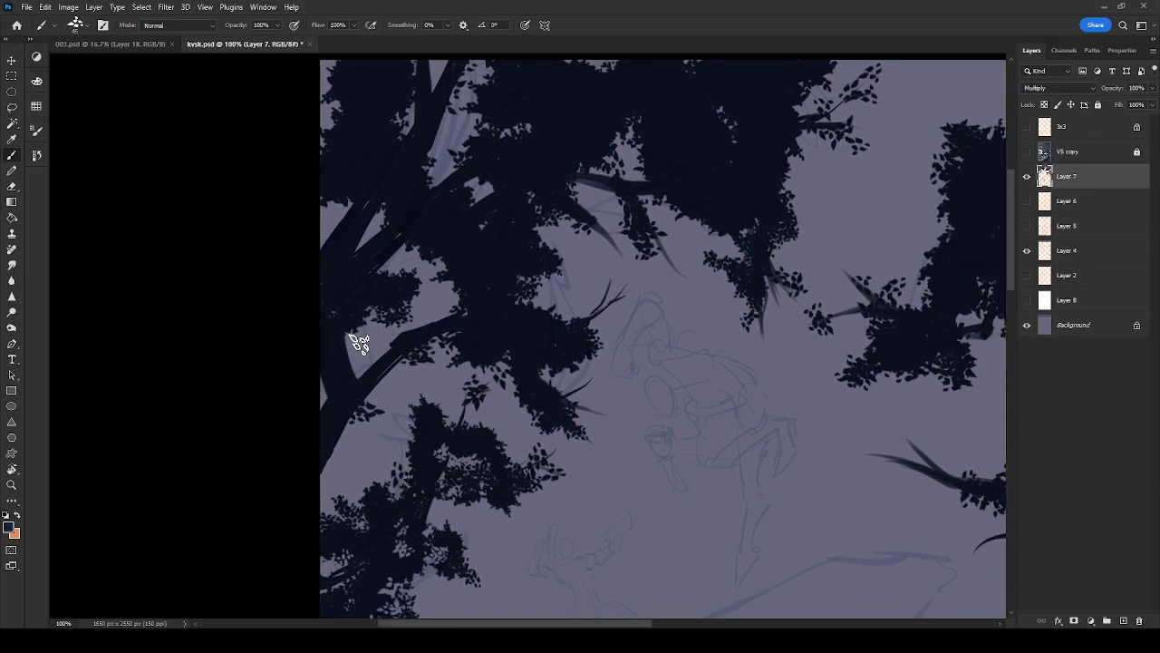
pyautogui.moveTo(386, 411); pyautogui.dragTo(378, 428)
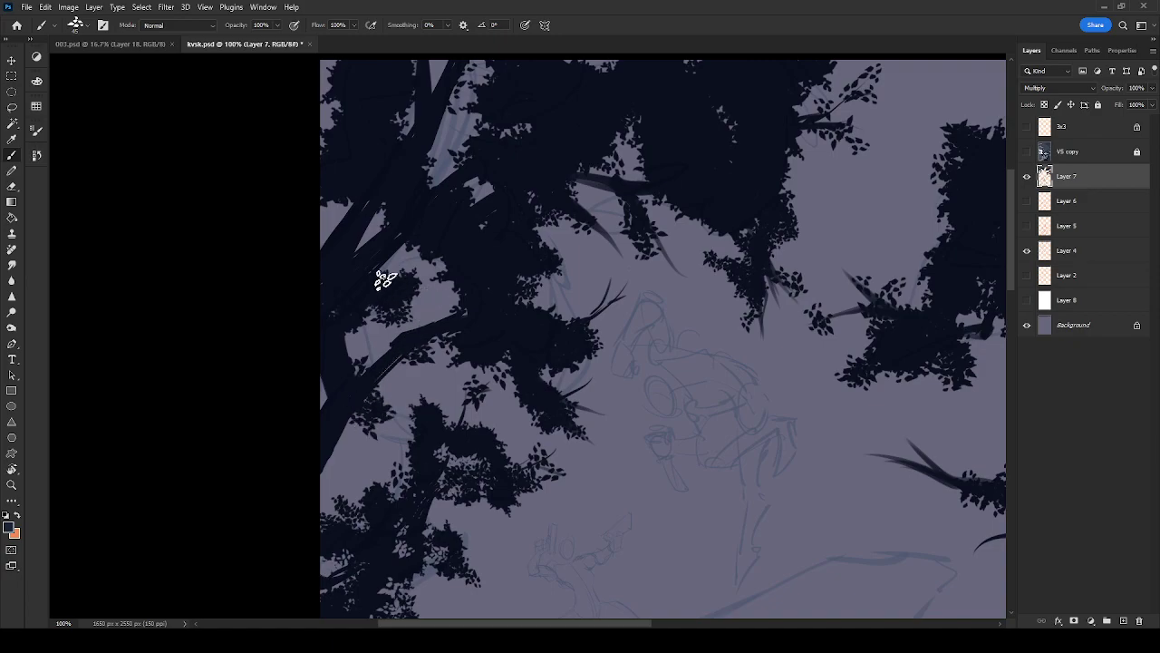
# Stamp leaves over the bare twigs reaching out of the lower-right foliage above the monster's horns
pyautogui.moveTo(611, 298)
pyautogui.mouseDown()
pyautogui.moveTo(545, 325)
pyautogui.moveTo(267, 386)
pyautogui.mouseUp()
pyautogui.moveTo(717, 451); pyautogui.dragTo(414, 309)
pyautogui.moveTo(625, 230); pyautogui.dragTo(668, 190)
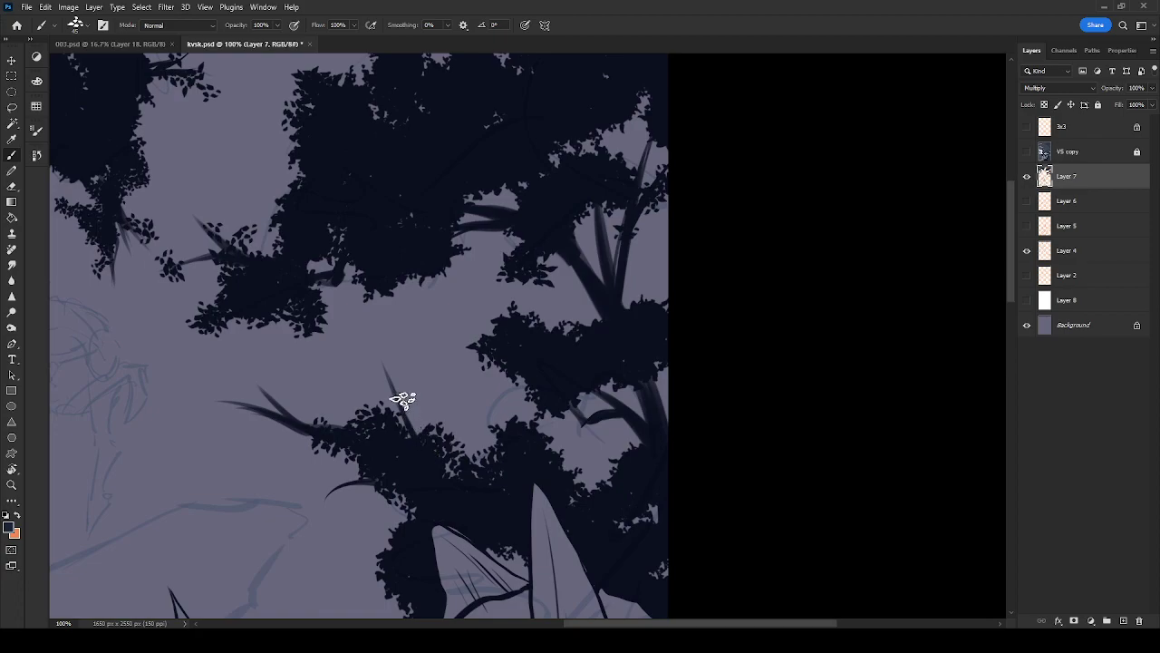
pyautogui.moveTo(396, 376)
pyautogui.mouseDown()
pyautogui.moveTo(389, 383)
pyautogui.moveTo(408, 391)
pyautogui.mouseUp()
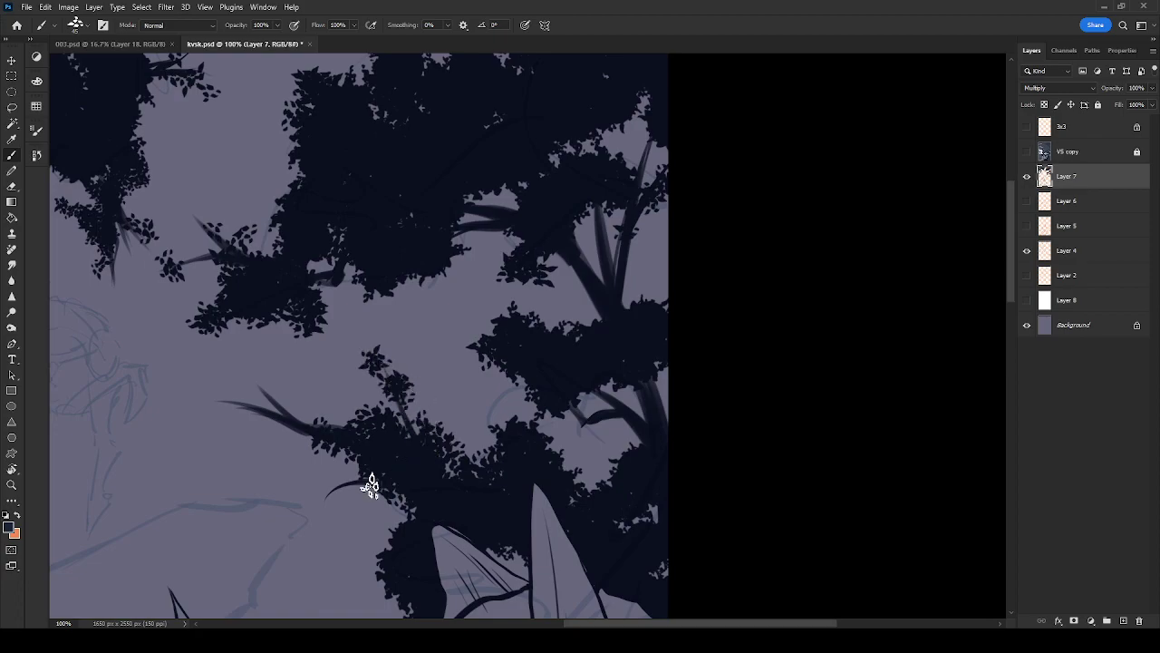
pyautogui.moveTo(222, 426)
pyautogui.mouseDown()
pyautogui.moveTo(265, 395)
pyautogui.moveTo(298, 420)
pyautogui.mouseUp()
pyautogui.moveTo(550, 449)
pyautogui.mouseDown()
pyautogui.moveTo(674, 274)
pyautogui.moveTo(680, 243)
pyautogui.mouseUp()
pyautogui.moveTo(459, 283); pyautogui.dragTo(487, 281)
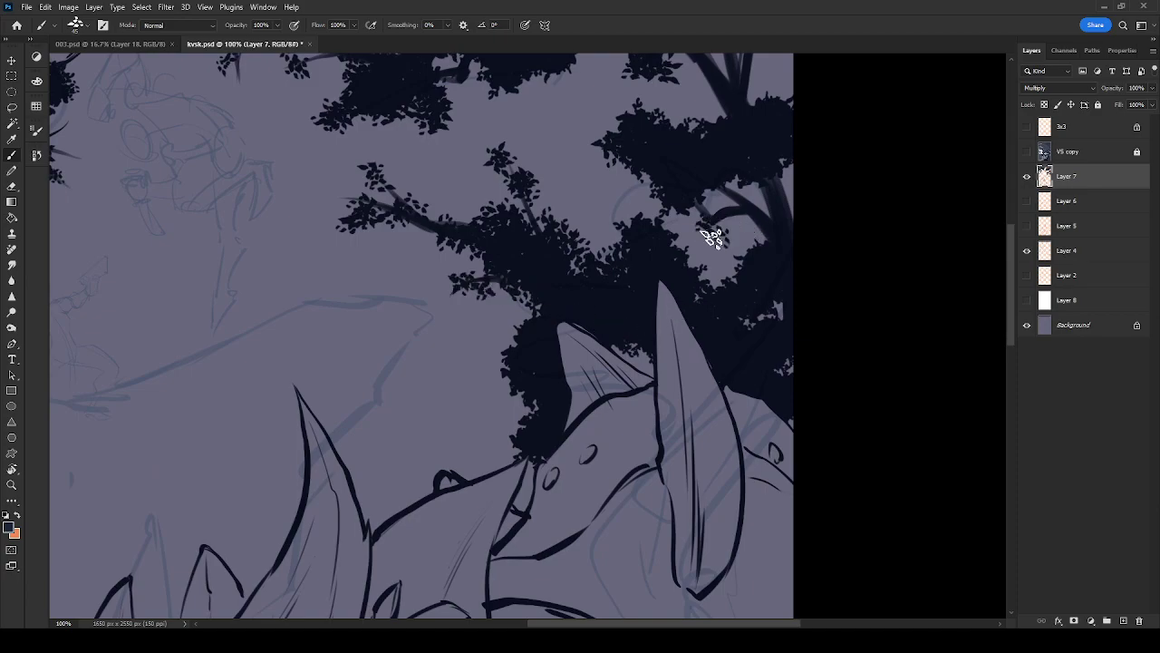
# Examine how the finished foliage frames the whole picture
pyautogui.moveTo(550, 369); pyautogui.dragTo(841, 417)
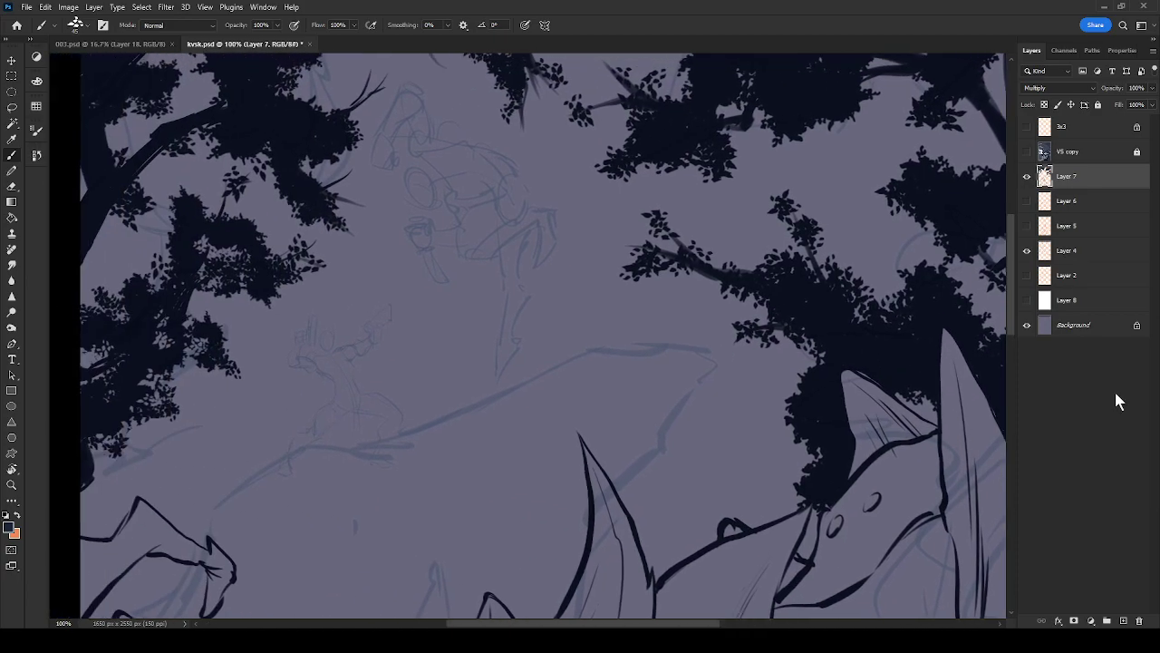
pyautogui.hotkey('ctrl', '-')
pyautogui.hotkey('ctrl', '-')
pyautogui.hotkey('ctrl', '-')
pyautogui.moveTo(748, 445)
pyautogui.mouseDown()
pyautogui.moveTo(759, 181)
pyautogui.moveTo(764, 453)
pyautogui.mouseUp()
pyautogui.moveTo(717, 386); pyautogui.dragTo(727, 334)
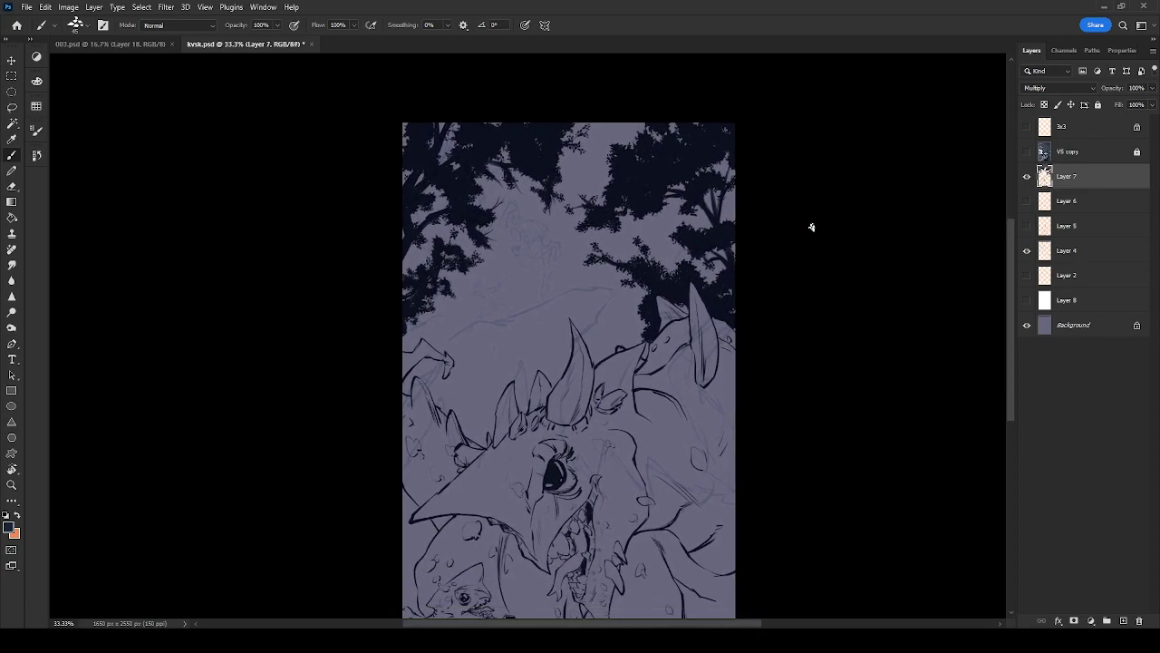
pyautogui.hotkey('ctrl', '+')
pyautogui.hotkey('ctrl', '+')
pyautogui.moveTo(502, 313); pyautogui.dragTo(515, 289)
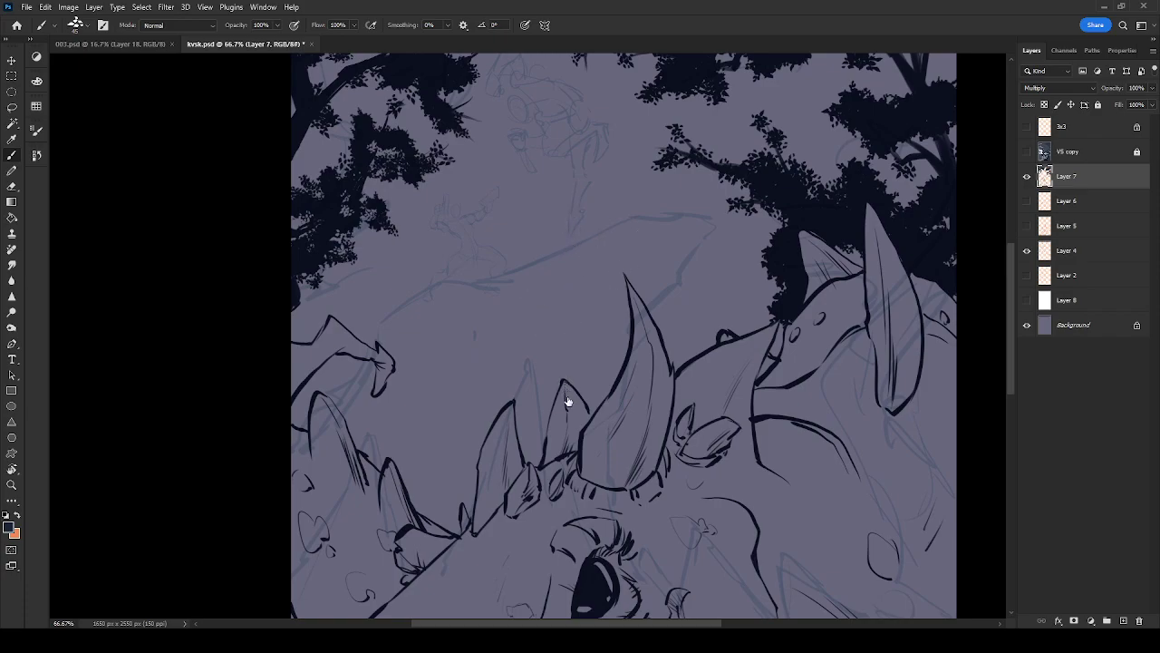
# Switch to the triangular inking brush and ink the large rock's upper contour and left side along the rough sketch
pyautogui.press(',')
pyautogui.hotkey('ctrl', '+')
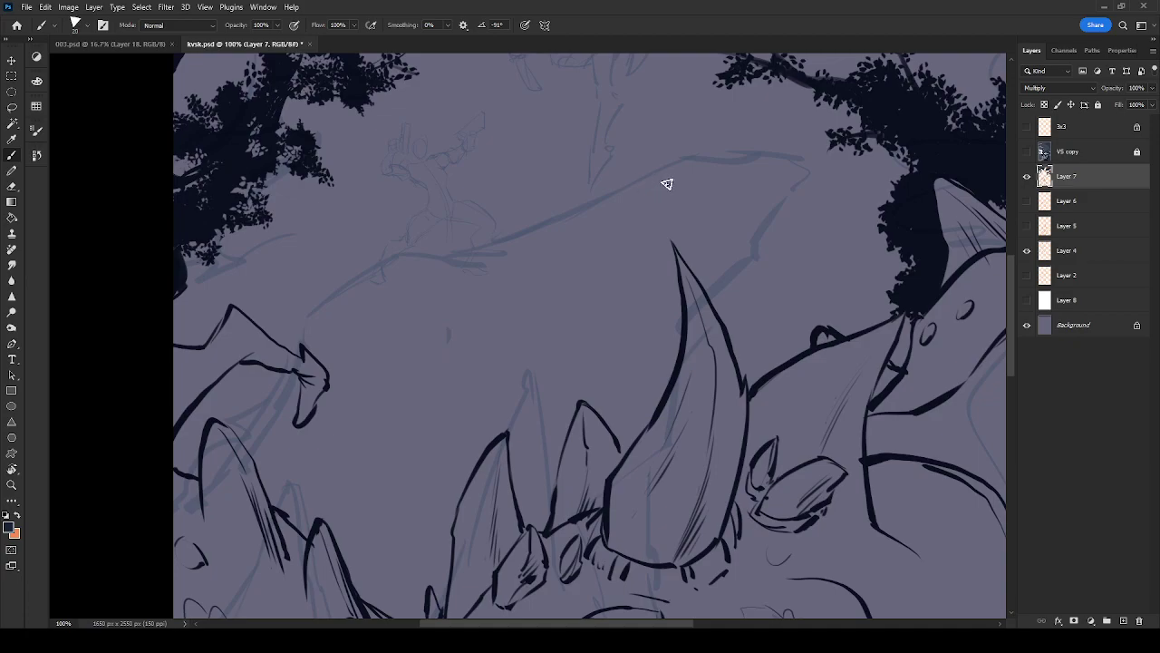
pyautogui.moveTo(670, 169)
pyautogui.mouseDown()
pyautogui.moveTo(469, 251)
pyautogui.moveTo(396, 260)
pyautogui.moveTo(323, 303)
pyautogui.moveTo(294, 341)
pyautogui.mouseUp()
pyautogui.moveTo(319, 296); pyautogui.dragTo(291, 351)
pyautogui.moveTo(301, 422); pyautogui.dragTo(485, 240)
pyautogui.moveTo(468, 181)
pyautogui.mouseDown()
pyautogui.moveTo(428, 256)
pyautogui.moveTo(431, 279)
pyautogui.mouseUp()
pyautogui.moveTo(472, 185); pyautogui.dragTo(433, 292)
pyautogui.moveTo(406, 469); pyautogui.dragTo(459, 266)
pyautogui.moveTo(637, 204); pyautogui.dragTo(348, 489)
pyautogui.moveTo(640, 158); pyautogui.dragTo(424, 394)
# Ink the rock's flat top, pointed tip and slanting edge down behind the large horn, undoing unwanted strokes
pyautogui.moveTo(436, 287); pyautogui.dragTo(522, 292)
pyautogui.moveTo(526, 291); pyautogui.dragTo(479, 393)
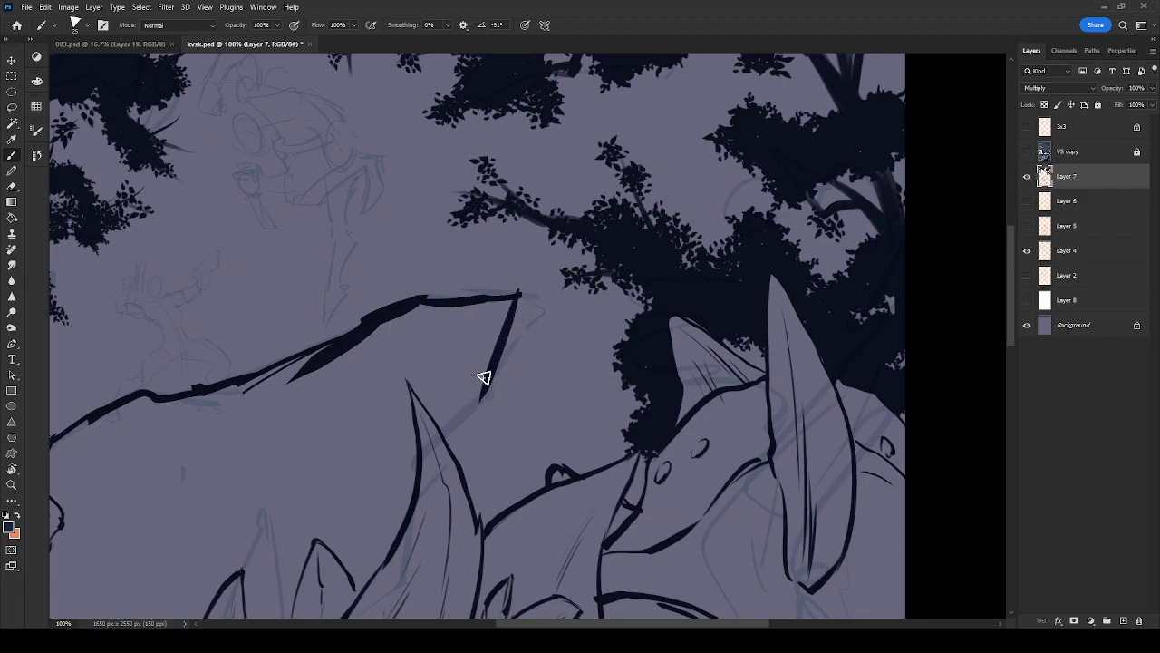
pyautogui.moveTo(530, 292)
pyautogui.mouseDown()
pyautogui.moveTo(444, 314)
pyautogui.moveTo(495, 363)
pyautogui.moveTo(448, 439)
pyautogui.mouseUp()
pyautogui.moveTo(419, 499)
pyautogui.mouseDown()
pyautogui.moveTo(550, 316)
pyautogui.moveTo(559, 281)
pyautogui.mouseUp()
pyautogui.moveTo(554, 268)
pyautogui.mouseDown()
pyautogui.moveTo(525, 300)
pyautogui.moveTo(503, 376)
pyautogui.moveTo(488, 349)
pyautogui.moveTo(498, 372)
pyautogui.mouseUp()
pyautogui.hotkey('ctrl', 'z')
pyautogui.hotkey('ctrl', 'z')
pyautogui.hotkey('ctrl', 'z')
pyautogui.hotkey('ctrl', 'z')
pyautogui.hotkey('ctrl', 'z')
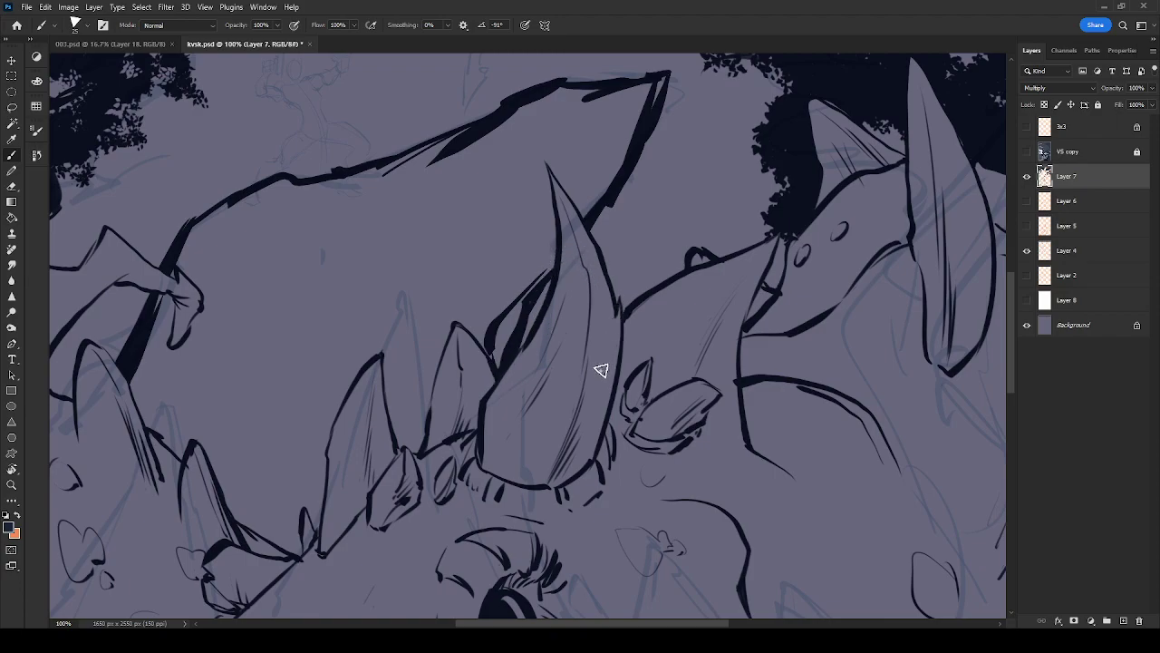
# Fill the lower part of the rock with dark strokes between the claw, the small horns and the large horn
pyautogui.moveTo(502, 350)
pyautogui.mouseDown()
pyautogui.moveTo(492, 345)
pyautogui.moveTo(561, 253)
pyautogui.mouseUp()
pyautogui.moveTo(437, 386)
pyautogui.mouseDown()
pyautogui.moveTo(560, 305)
pyautogui.moveTo(544, 323)
pyautogui.moveTo(557, 350)
pyautogui.moveTo(593, 226)
pyautogui.moveTo(622, 265)
pyautogui.moveTo(679, 163)
pyautogui.moveTo(637, 203)
pyautogui.moveTo(585, 208)
pyautogui.moveTo(562, 262)
pyautogui.moveTo(572, 256)
pyautogui.moveTo(422, 456)
pyautogui.moveTo(409, 500)
pyautogui.moveTo(429, 486)
pyautogui.moveTo(401, 498)
pyautogui.moveTo(350, 493)
pyautogui.moveTo(298, 260)
pyautogui.mouseUp()
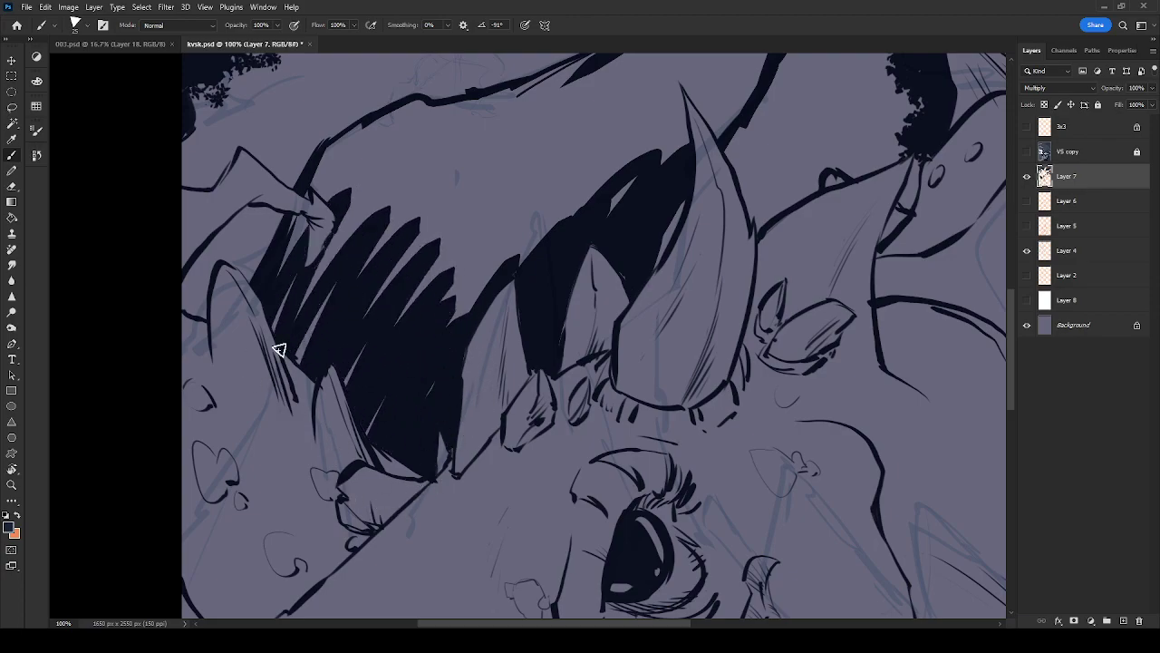
pyautogui.hotkey('ctrl', '-')
pyautogui.moveTo(358, 281); pyautogui.dragTo(347, 297)
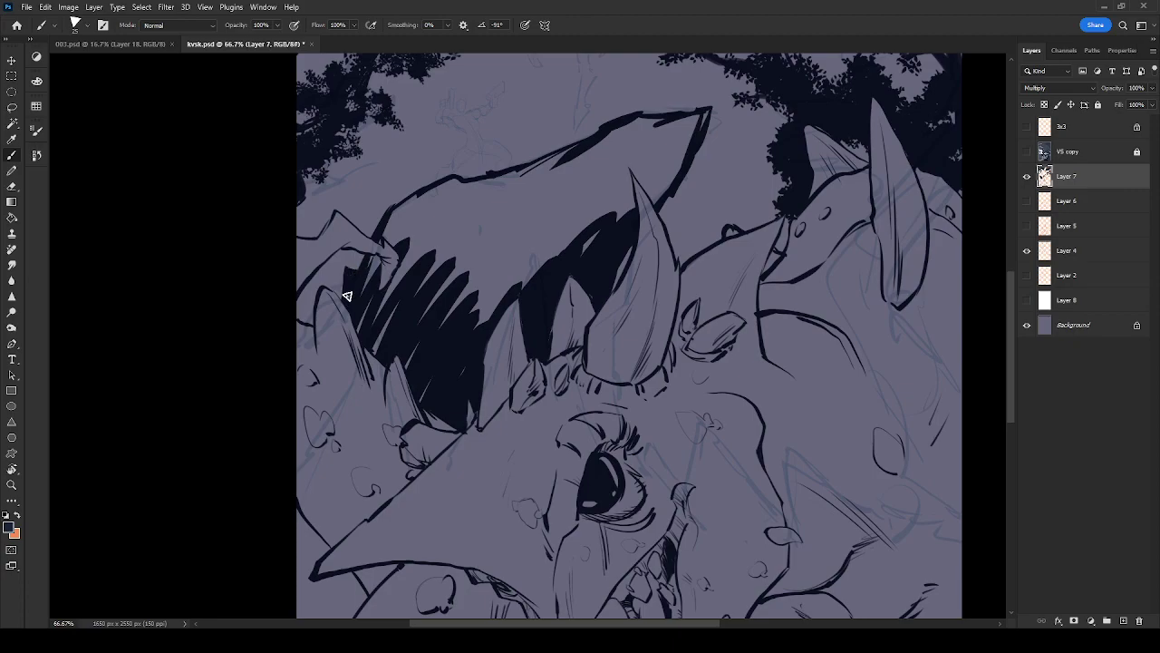
# Fill the remaining upper part of the rock solid dark up to its contour and pointed tip
pyautogui.moveTo(345, 354); pyautogui.dragTo(400, 433)
pyautogui.moveTo(455, 374)
pyautogui.mouseDown()
pyautogui.moveTo(456, 339)
pyautogui.moveTo(607, 230)
pyautogui.moveTo(584, 222)
pyautogui.moveTo(575, 189)
pyautogui.moveTo(604, 174)
pyautogui.moveTo(528, 180)
pyautogui.moveTo(582, 154)
pyautogui.moveTo(396, 215)
pyautogui.moveTo(378, 271)
pyautogui.moveTo(432, 201)
pyautogui.moveTo(407, 259)
pyautogui.moveTo(449, 288)
pyautogui.mouseUp()
pyautogui.moveTo(515, 271)
pyautogui.mouseDown()
pyautogui.moveTo(668, 175)
pyautogui.moveTo(662, 188)
pyautogui.moveTo(691, 130)
pyautogui.moveTo(640, 163)
pyautogui.moveTo(687, 121)
pyautogui.moveTo(577, 205)
pyautogui.moveTo(605, 160)
pyautogui.mouseUp()
pyautogui.moveTo(668, 123); pyautogui.dragTo(575, 167)
pyautogui.moveTo(638, 129); pyautogui.dragTo(625, 129)
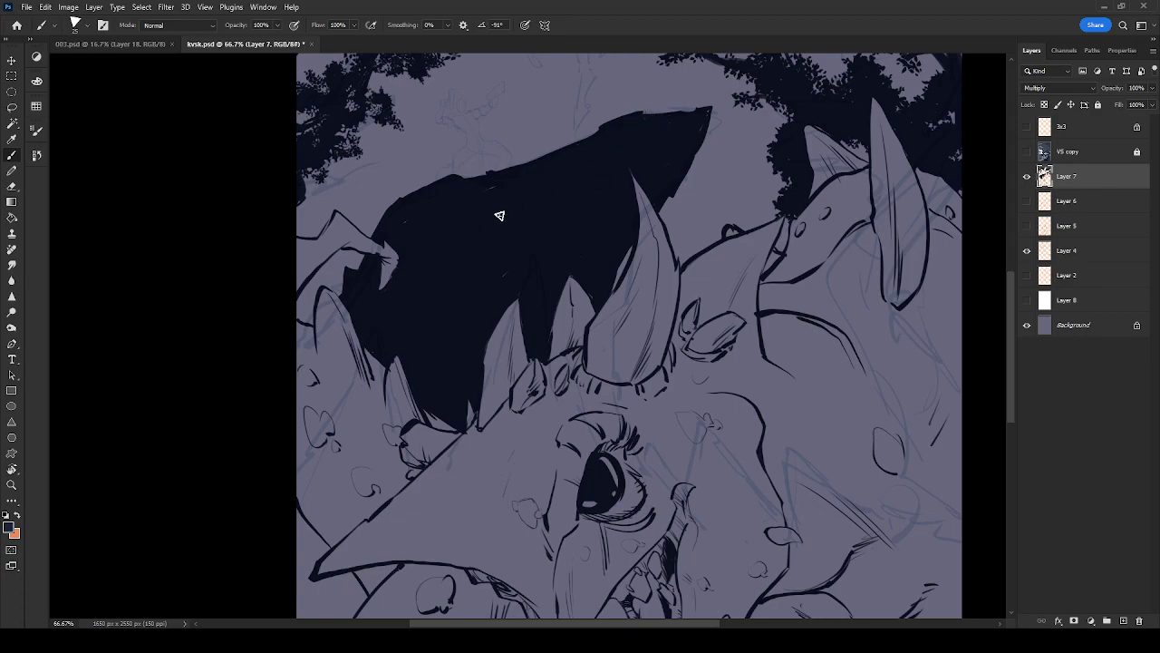
# Try to select the gap at the picture's left edge beside the beak with the Magic Wand and paint it dark
pyautogui.moveTo(698, 342); pyautogui.dragTo(616, 201)
pyautogui.moveTo(669, 434); pyautogui.dragTo(846, 603)
pyautogui.hotkey('ctrl', '-')
pyautogui.hotkey('ctrl', '-')
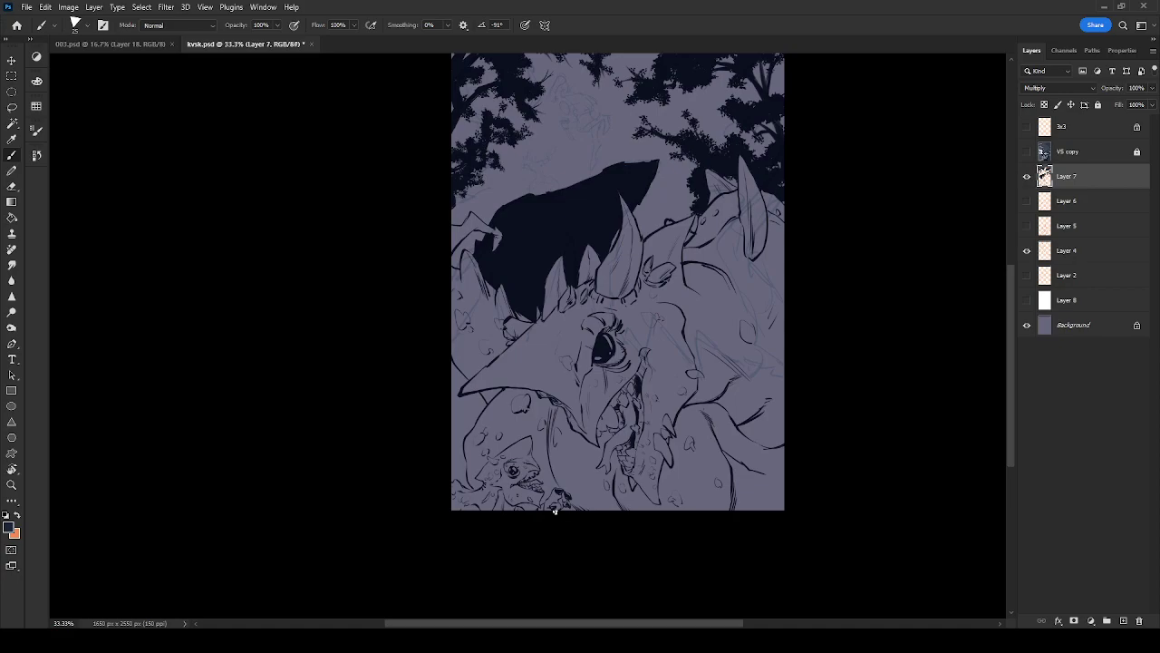
pyautogui.press('w')
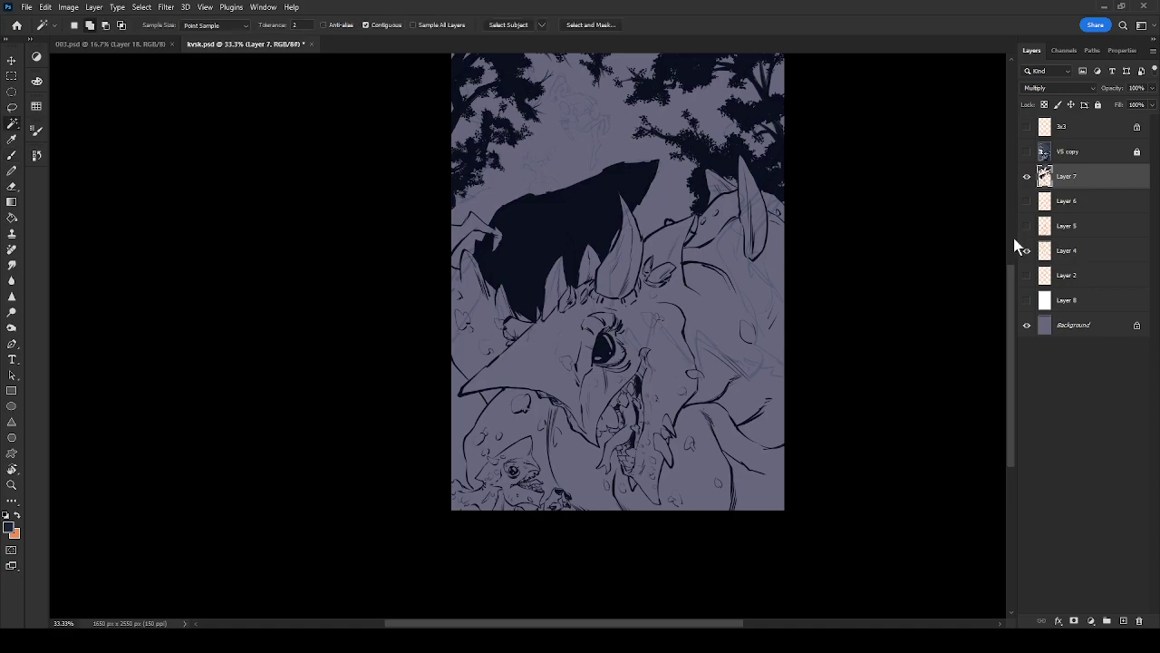
pyautogui.click(471, 414)
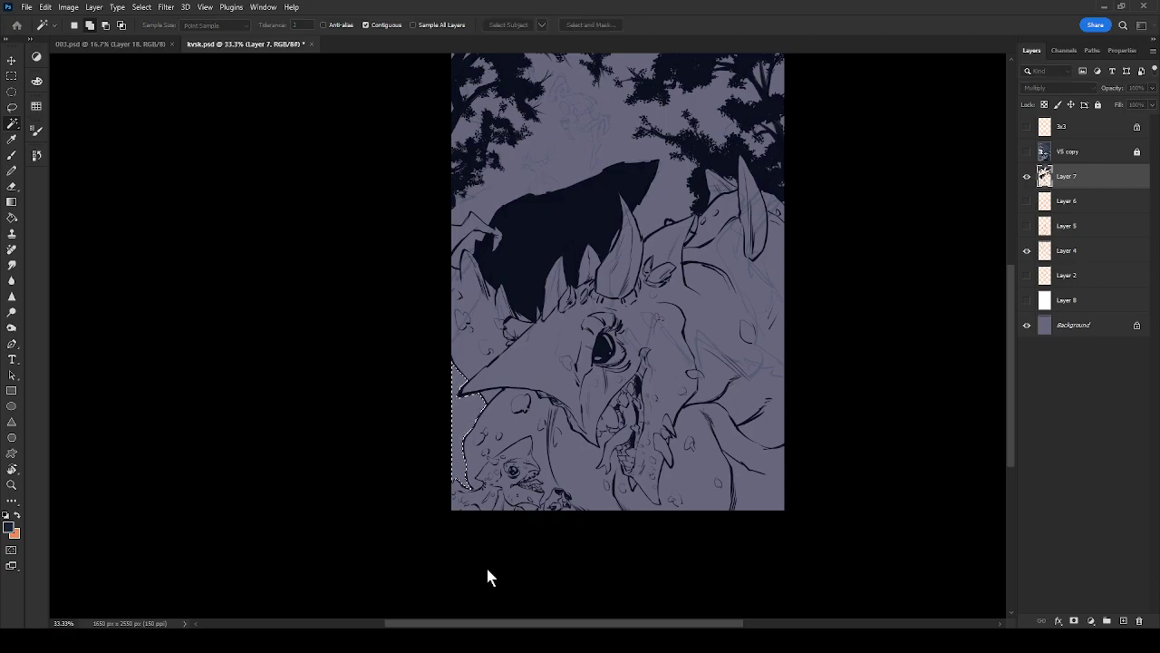
pyautogui.press('b')
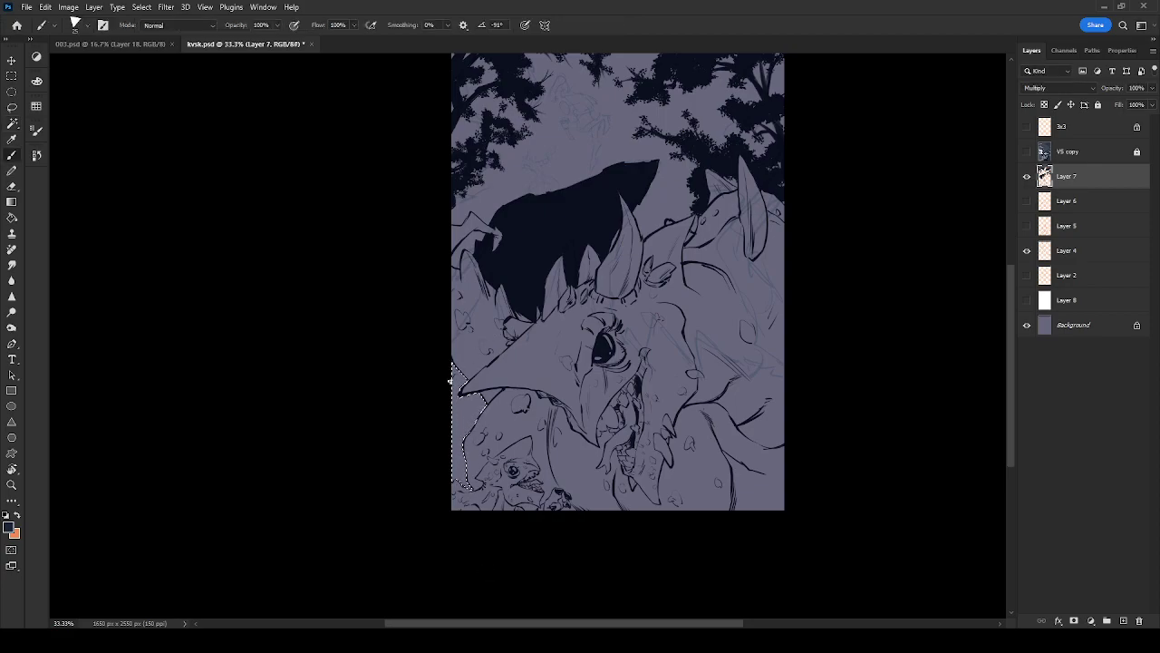
pyautogui.moveTo(435, 505); pyautogui.dragTo(457, 487)
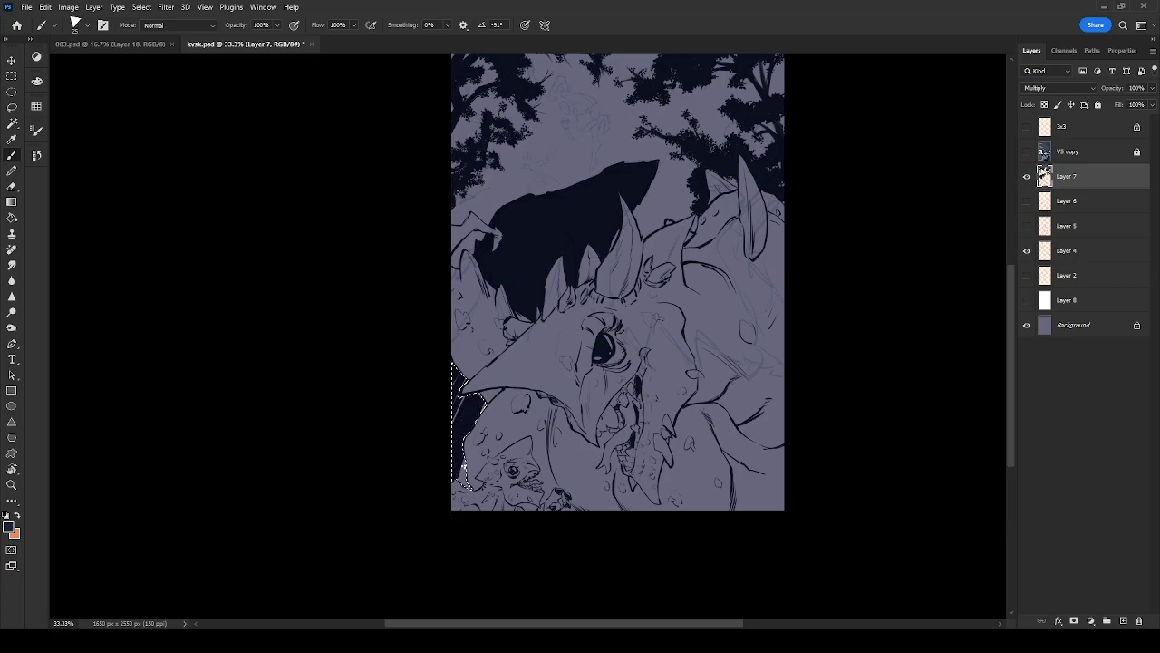
# Undo the dark strokes painted in the gap beside the beak
pyautogui.hotkey('ctrl', '-')
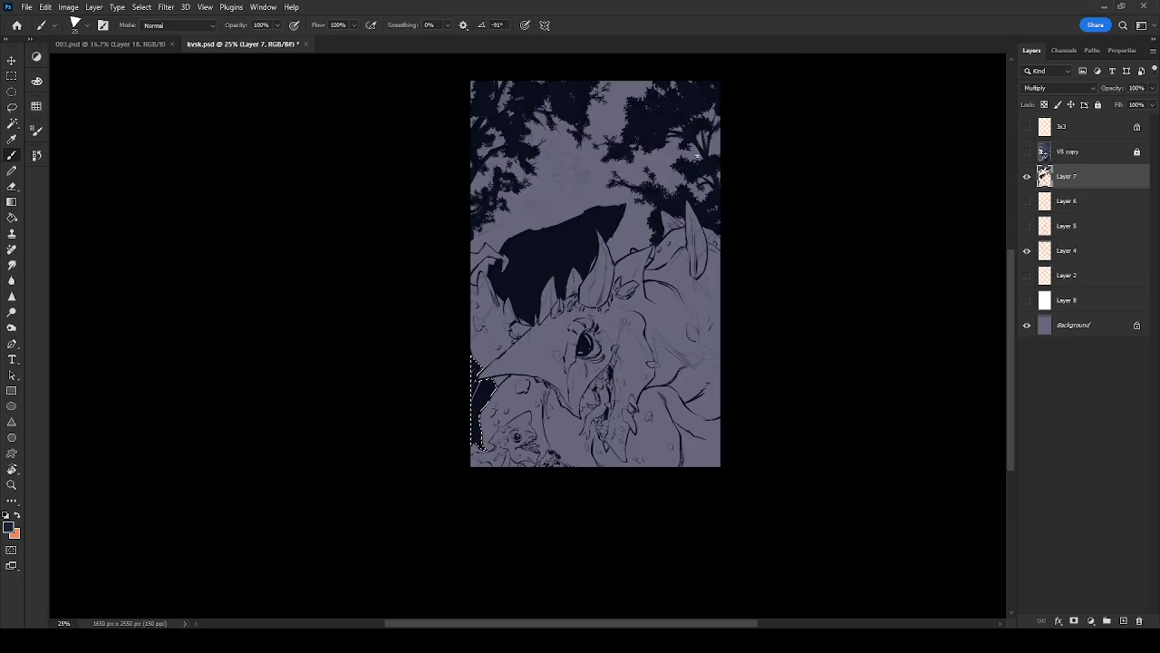
pyautogui.hotkey('ctrl', '+')
pyautogui.hotkey('ctrl', '+')
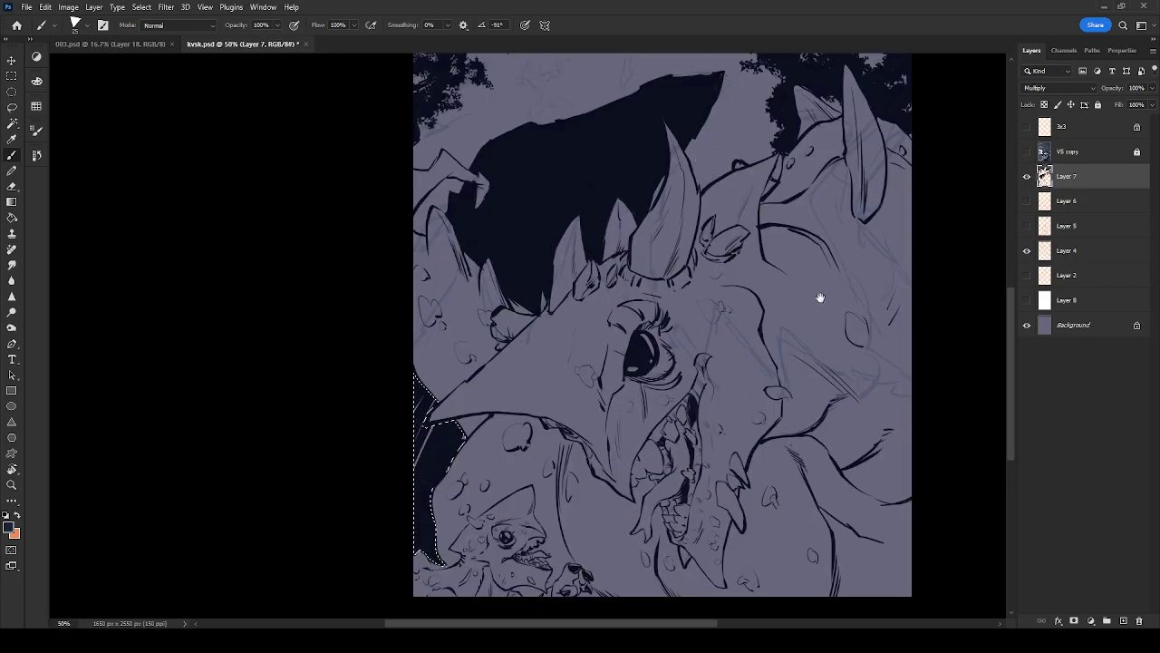
pyautogui.moveTo(824, 299); pyautogui.dragTo(756, 396)
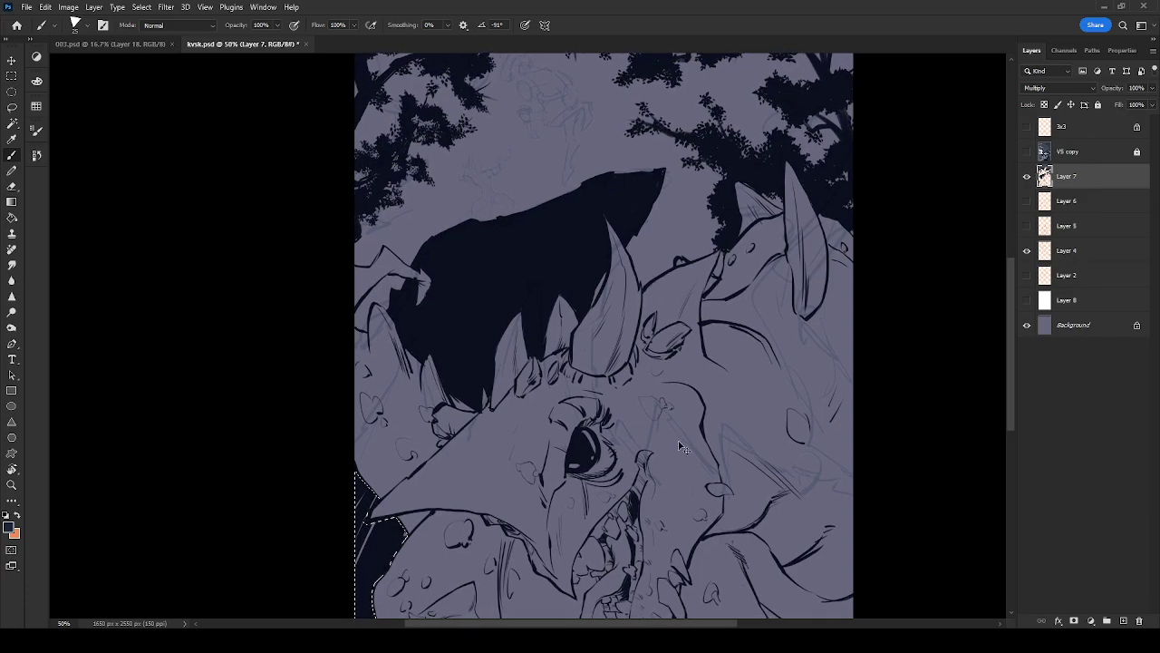
pyautogui.hotkey('ctrl', 'z')
pyautogui.hotkey('ctrl', 'z')
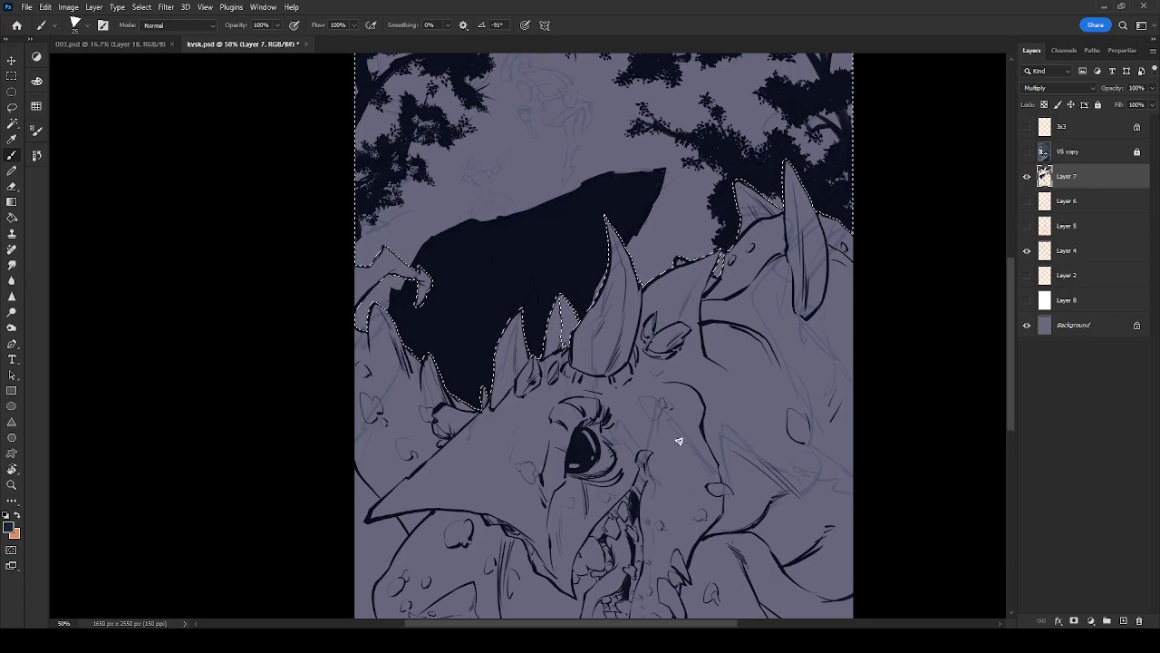
# Lasso the gap at the picture's left edge, tracing around the beak tip and down the body contour to the small creature's back
pyautogui.moveTo(479, 471); pyautogui.dragTo(727, 237)
pyautogui.hotkey('ctrl', '+')
pyautogui.hotkey('ctrl', '+')
pyautogui.hotkey('ctrl', '+')
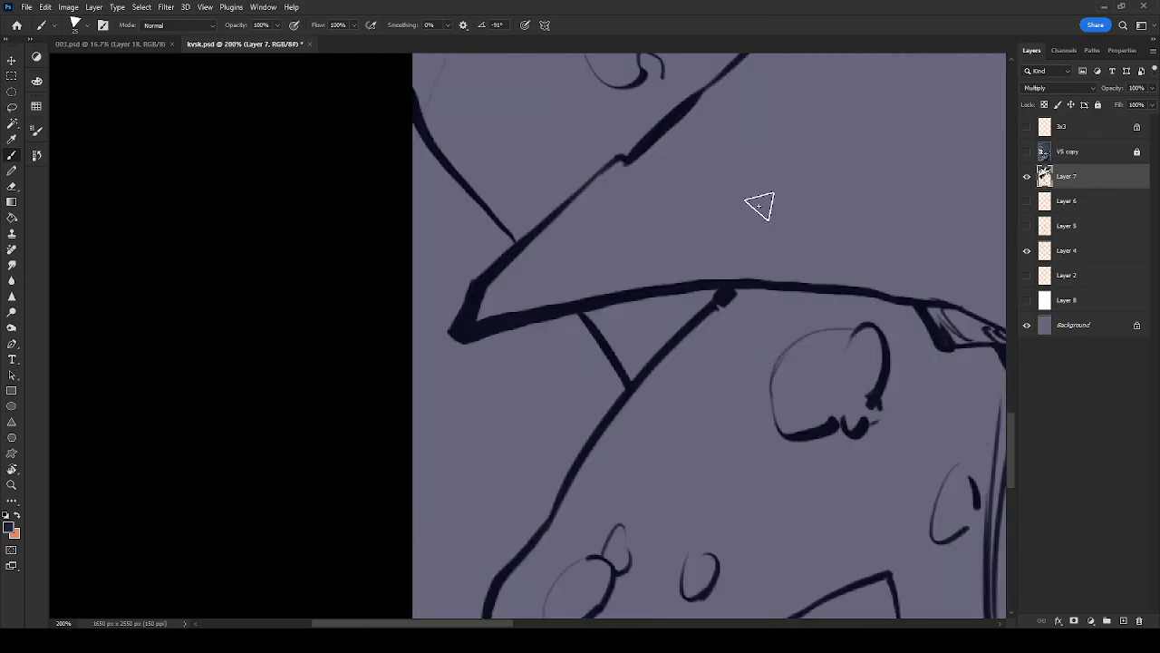
pyautogui.click(11, 108)
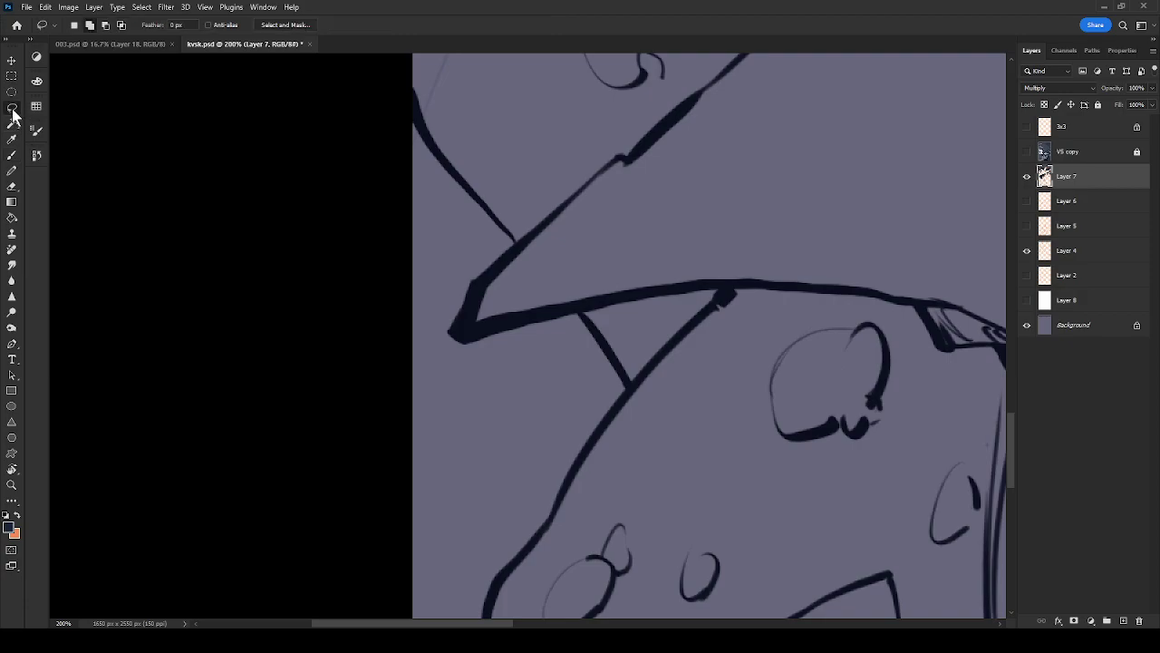
pyautogui.moveTo(412, 192)
pyautogui.mouseDown()
pyautogui.moveTo(389, 101)
pyautogui.moveTo(425, 134)
pyautogui.mouseUp()
pyautogui.moveTo(458, 176)
pyautogui.mouseDown()
pyautogui.moveTo(516, 242)
pyautogui.moveTo(466, 336)
pyautogui.moveTo(574, 308)
pyautogui.moveTo(630, 383)
pyautogui.moveTo(487, 597)
pyautogui.mouseUp()
pyautogui.keyDown('alt'); pyautogui.click(534, 133); pyautogui.keyUp('alt')
pyautogui.keyDown('alt'); pyautogui.click(495, 174); pyautogui.keyUp('alt')
pyautogui.moveTo(484, 234)
pyautogui.mouseDown()
pyautogui.moveTo(505, 323)
pyautogui.moveTo(507, 434)
pyautogui.moveTo(544, 489)
pyautogui.moveTo(473, 461)
pyautogui.moveTo(445, 430)
pyautogui.moveTo(395, 435)
pyautogui.moveTo(344, 54)
pyautogui.mouseUp()
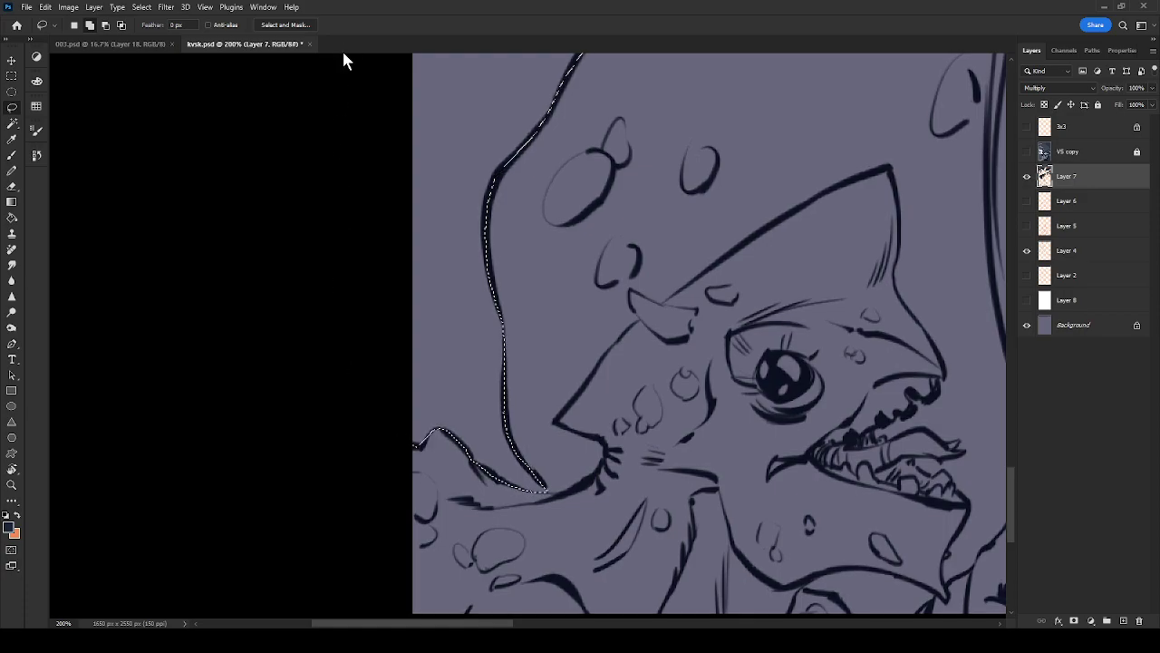
# Paint the lassoed gap beneath the large beak at the picture's left edge solid dark
pyautogui.hotkey('ctrl', '-')
pyautogui.hotkey('ctrl', '-')
pyautogui.hotkey('ctrl', '-')
pyautogui.press('b')
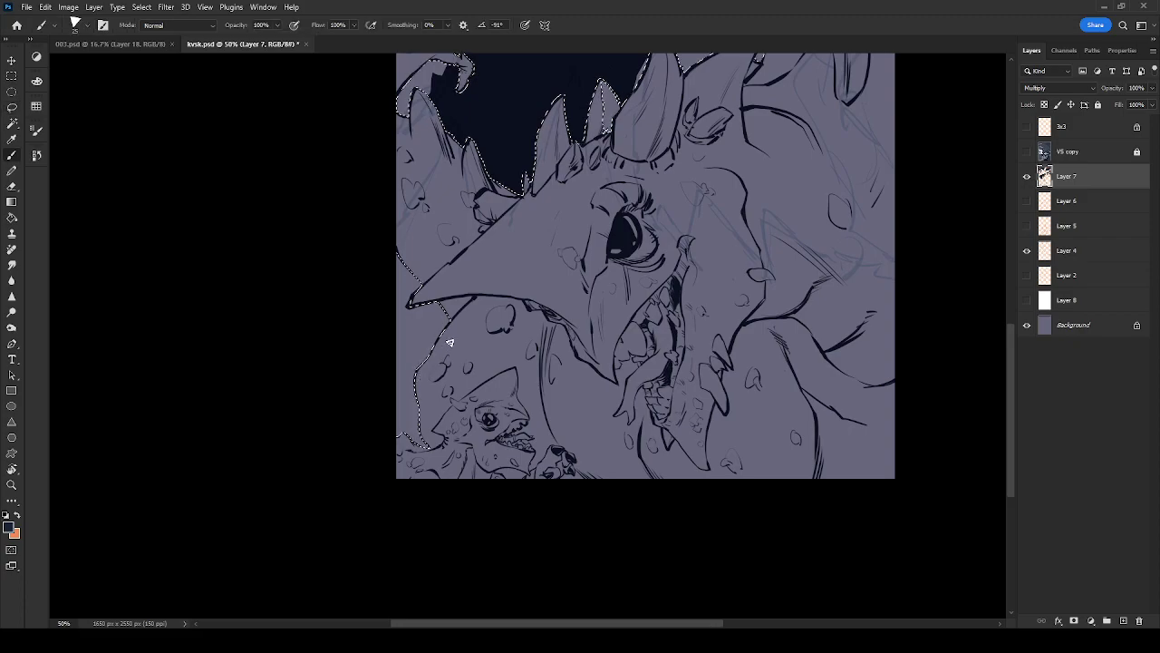
pyautogui.moveTo(405, 262)
pyautogui.mouseDown()
pyautogui.moveTo(393, 318)
pyautogui.moveTo(394, 408)
pyautogui.moveTo(392, 270)
pyautogui.moveTo(410, 244)
pyautogui.moveTo(427, 341)
pyautogui.moveTo(403, 459)
pyautogui.moveTo(433, 406)
pyautogui.mouseUp()
pyautogui.moveTo(420, 355)
pyautogui.mouseDown()
pyautogui.moveTo(434, 300)
pyautogui.moveTo(402, 361)
pyautogui.moveTo(397, 310)
pyautogui.moveTo(431, 289)
pyautogui.mouseUp()
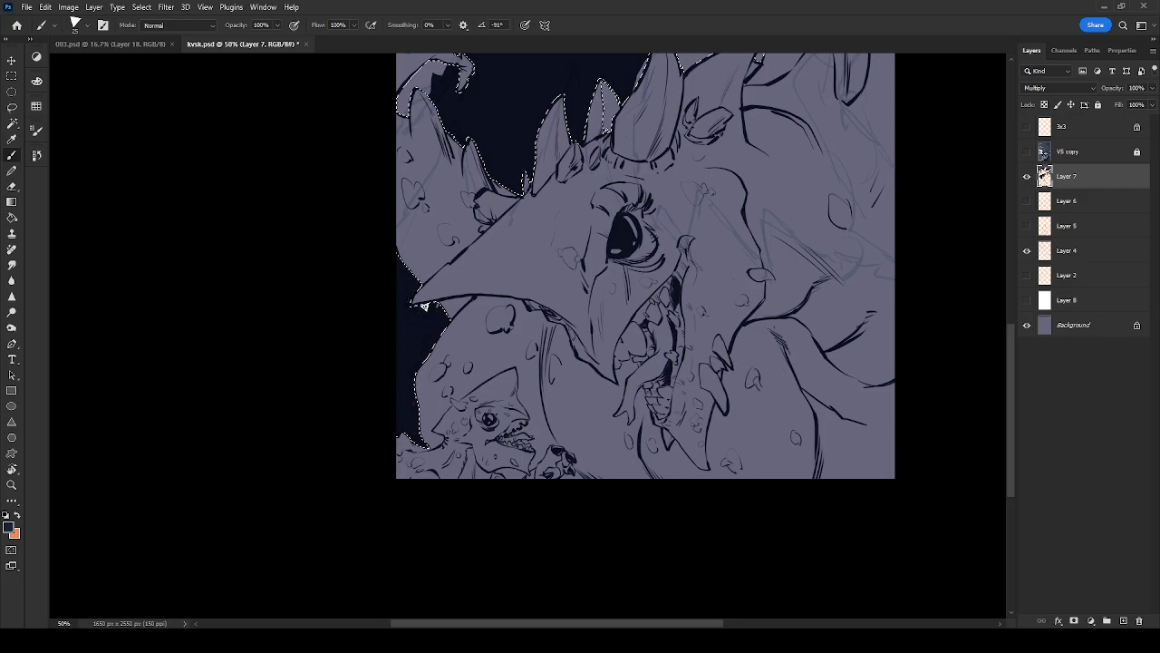
# Subtract the inner part of the small spike beside the large horn from the selection and drop the whole selection
pyautogui.moveTo(559, 218); pyautogui.dragTo(425, 525)
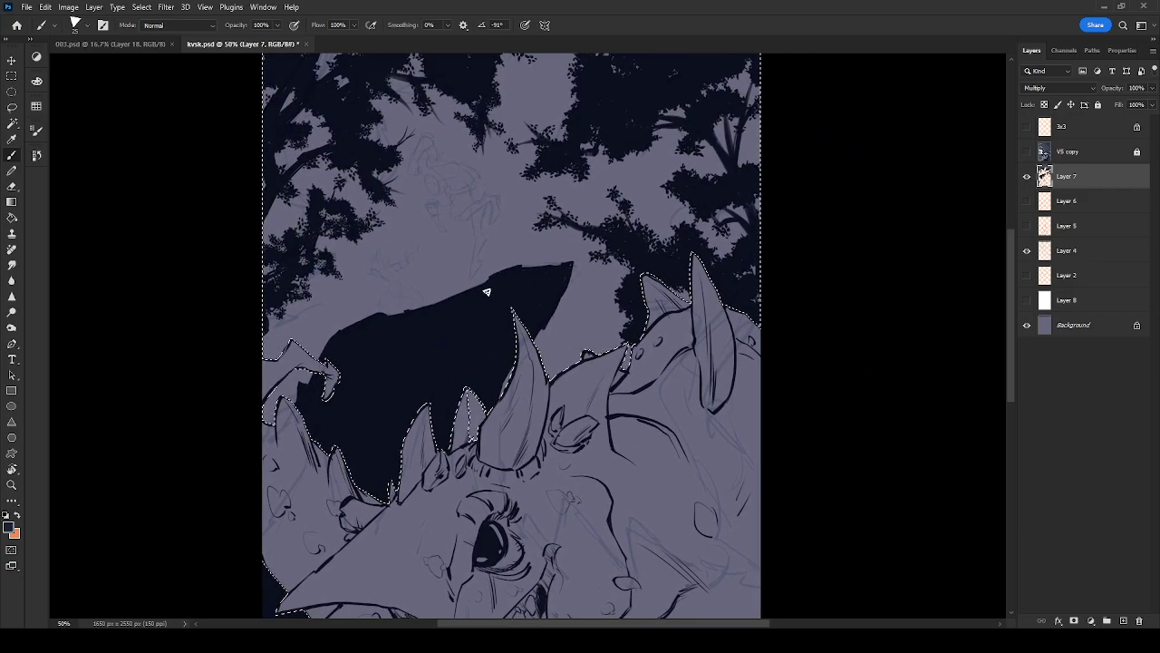
pyautogui.press('e')
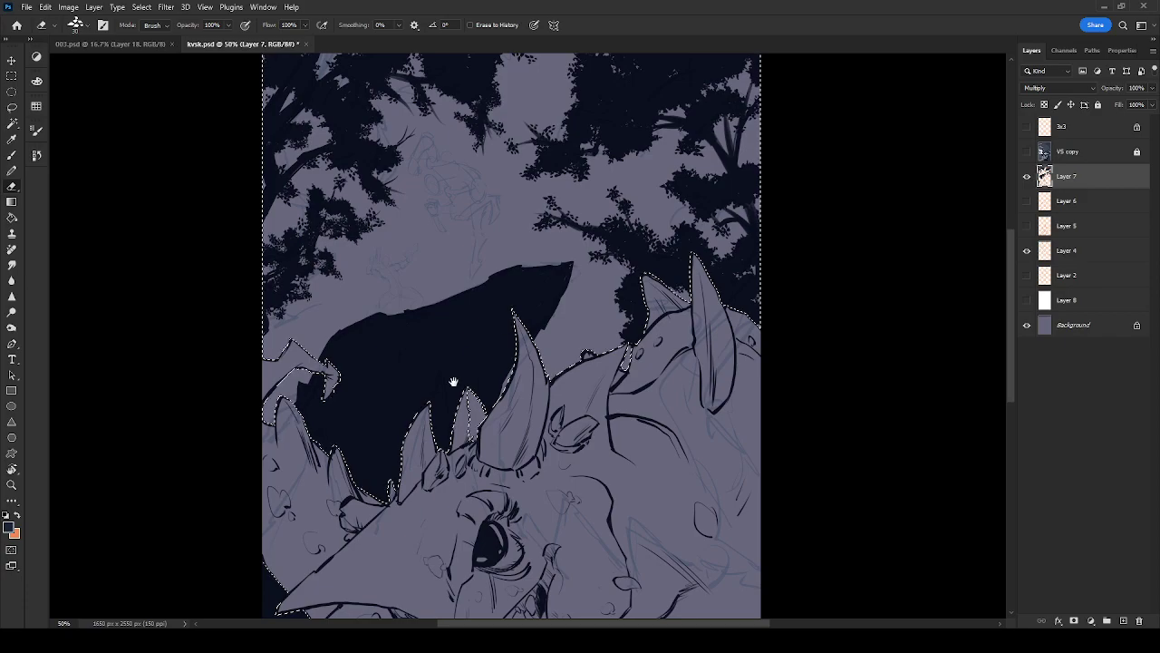
pyautogui.hotkey('ctrl', '+')
pyautogui.hotkey('ctrl', '+')
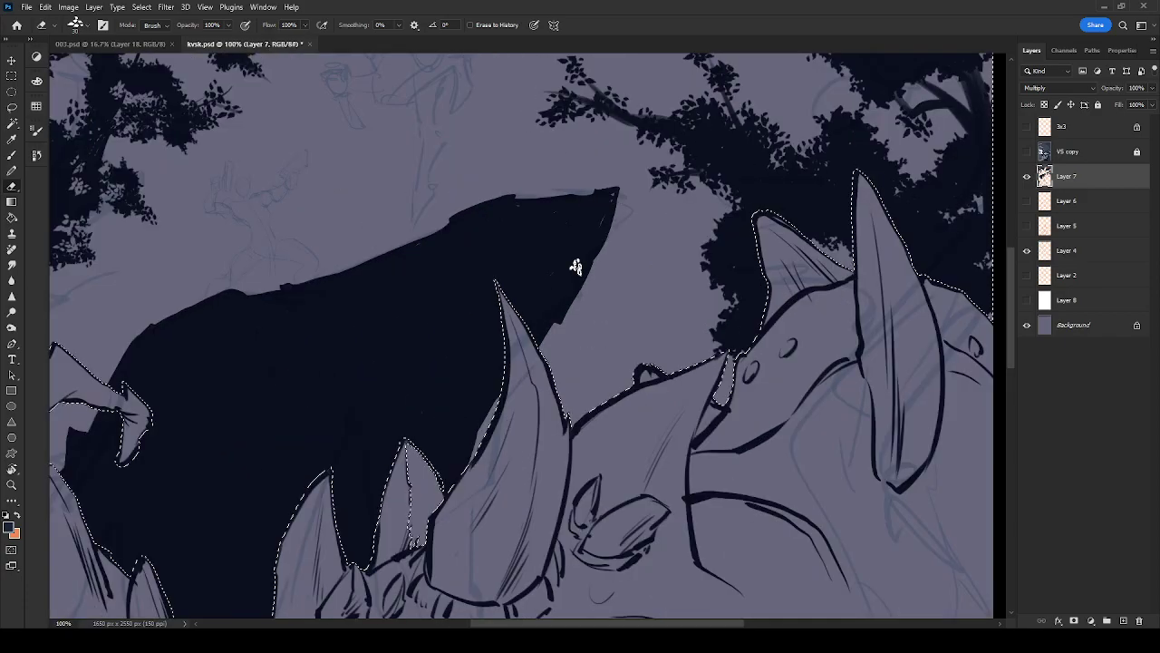
pyautogui.press('l')
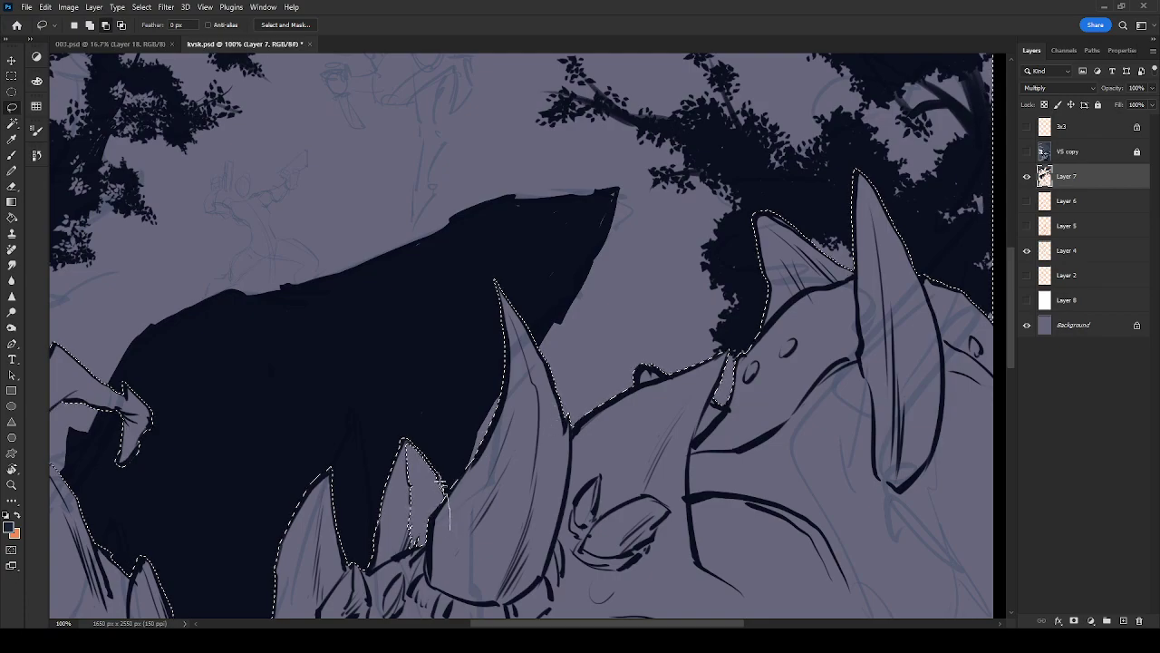
pyautogui.moveTo(409, 441)
pyautogui.mouseDown()
pyautogui.moveTo(397, 489)
pyautogui.moveTo(448, 587)
pyautogui.mouseUp()
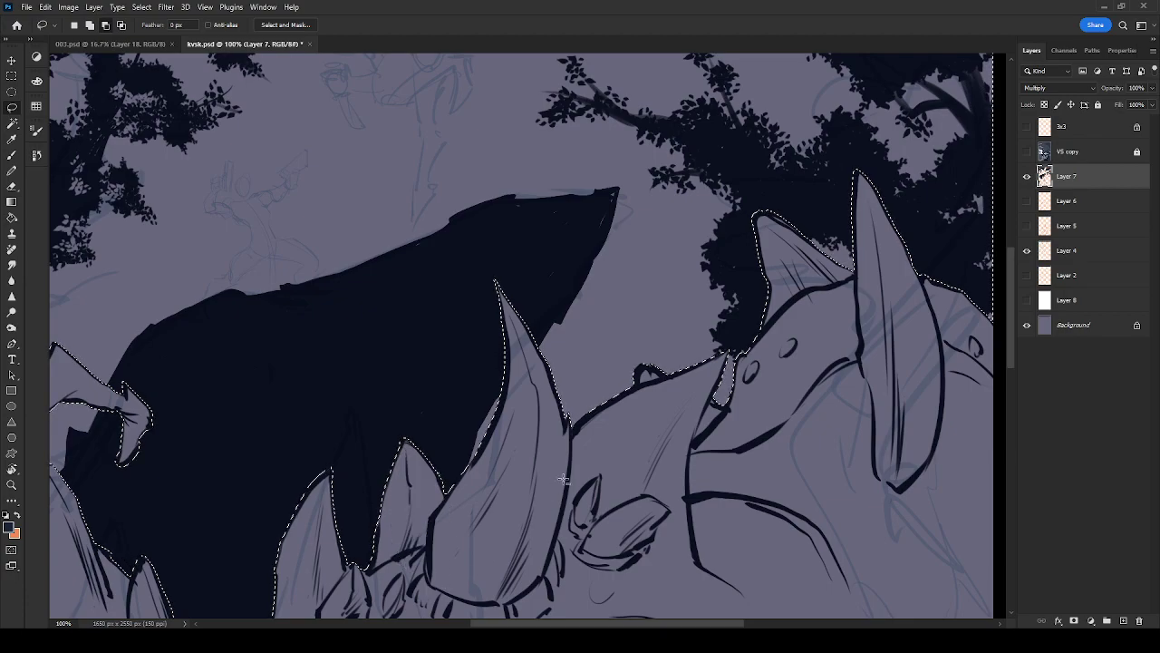
pyautogui.hotkey('ctrl', 'd')
# Hide Layer 4 and erase thin light streaks into the dark rock behind the large horn and near its pointed tip
pyautogui.press('b')
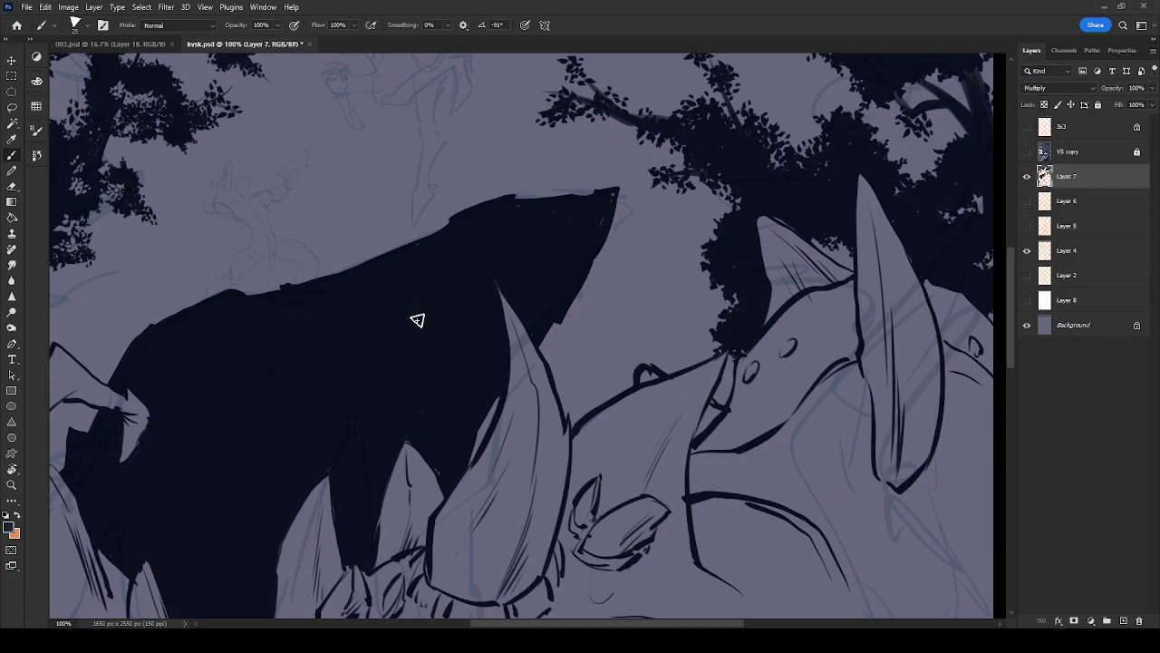
pyautogui.press('e')
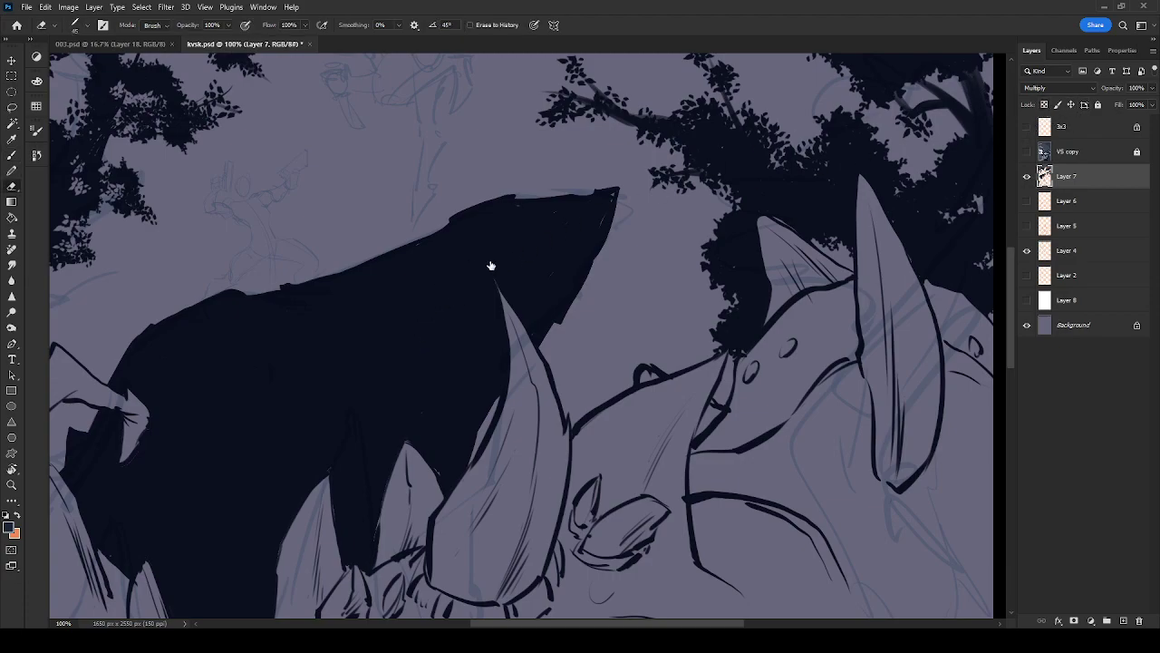
pyautogui.moveTo(378, 367); pyautogui.dragTo(528, 243)
pyautogui.moveTo(601, 108); pyautogui.dragTo(569, 306)
pyautogui.click(1026, 254)
pyautogui.hotkey('ctrl', '-')
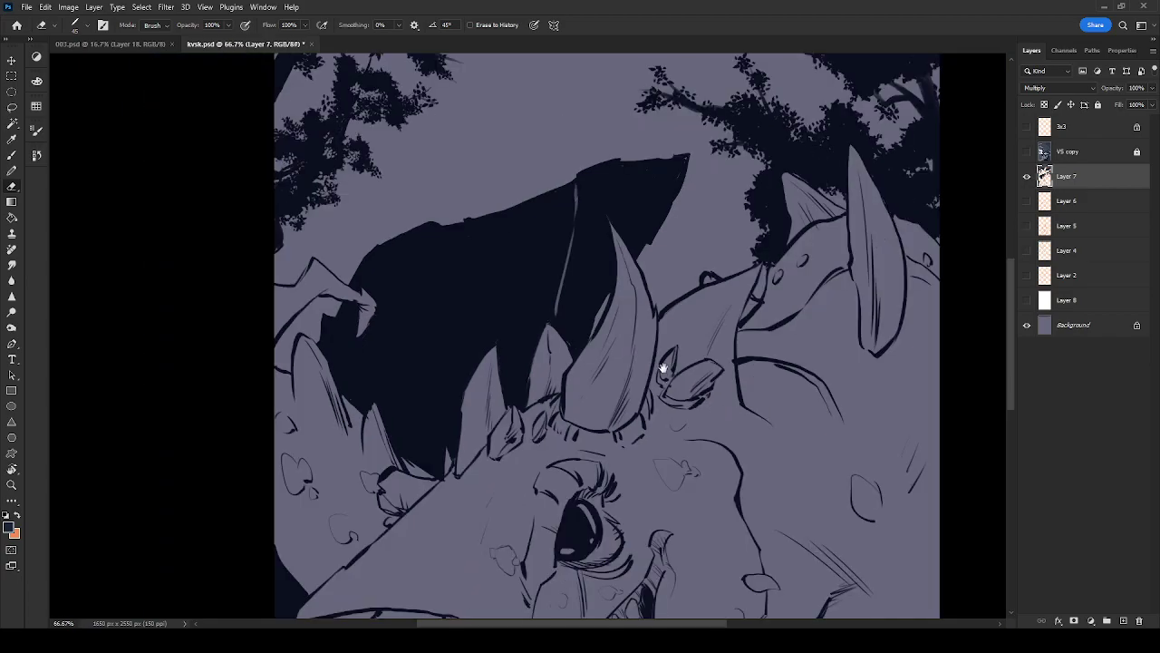
pyautogui.moveTo(670, 382); pyautogui.dragTo(665, 411)
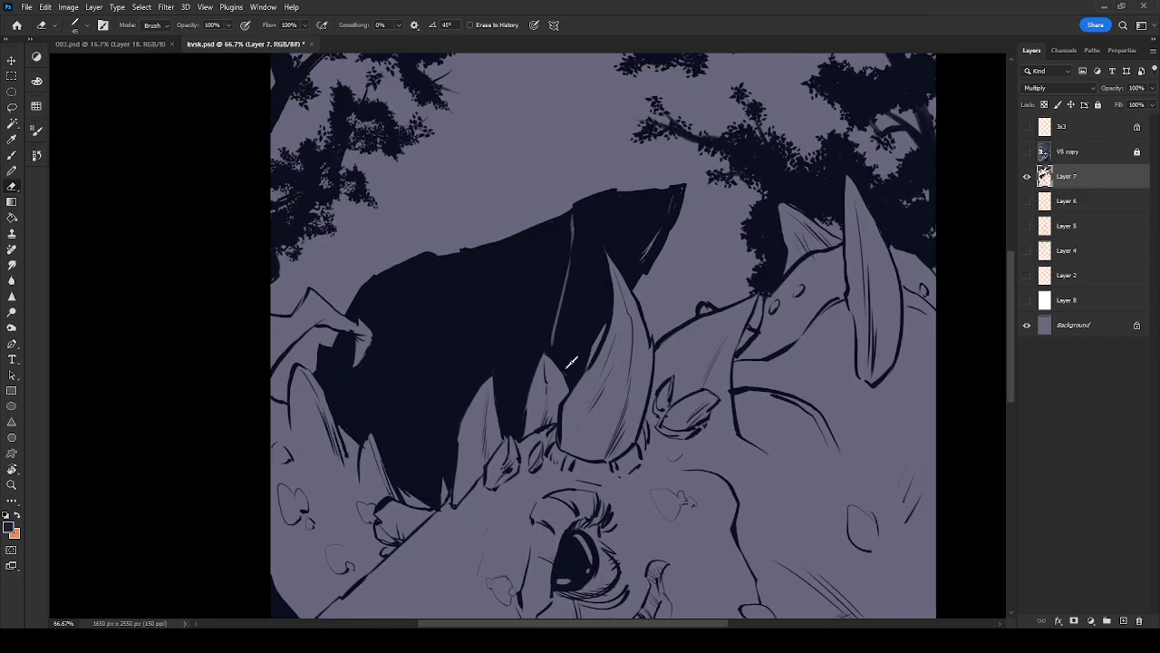
# Erase long vertical cracks and short slanted streaks across the middle and lower left parts of the dark rock
pyautogui.moveTo(416, 346)
pyautogui.mouseDown()
pyautogui.moveTo(421, 415)
pyautogui.moveTo(419, 386)
pyautogui.moveTo(441, 445)
pyautogui.mouseUp()
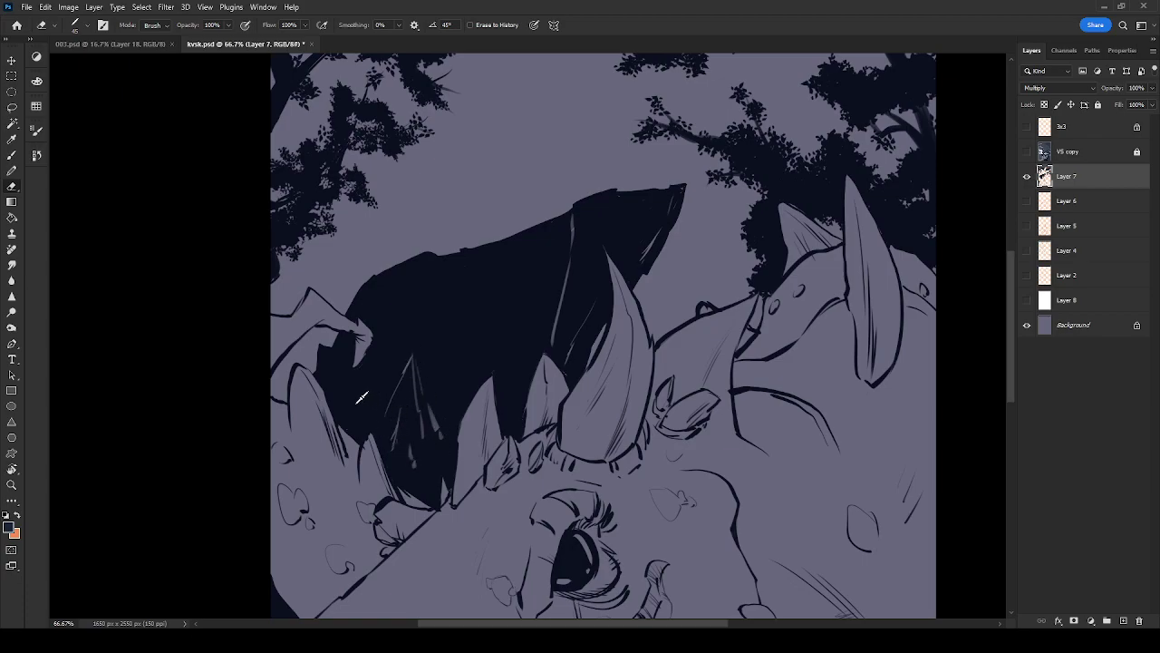
pyautogui.moveTo(365, 390); pyautogui.dragTo(362, 427)
pyautogui.moveTo(466, 256)
pyautogui.mouseDown()
pyautogui.moveTo(457, 364)
pyautogui.moveTo(445, 351)
pyautogui.moveTo(449, 422)
pyautogui.mouseUp()
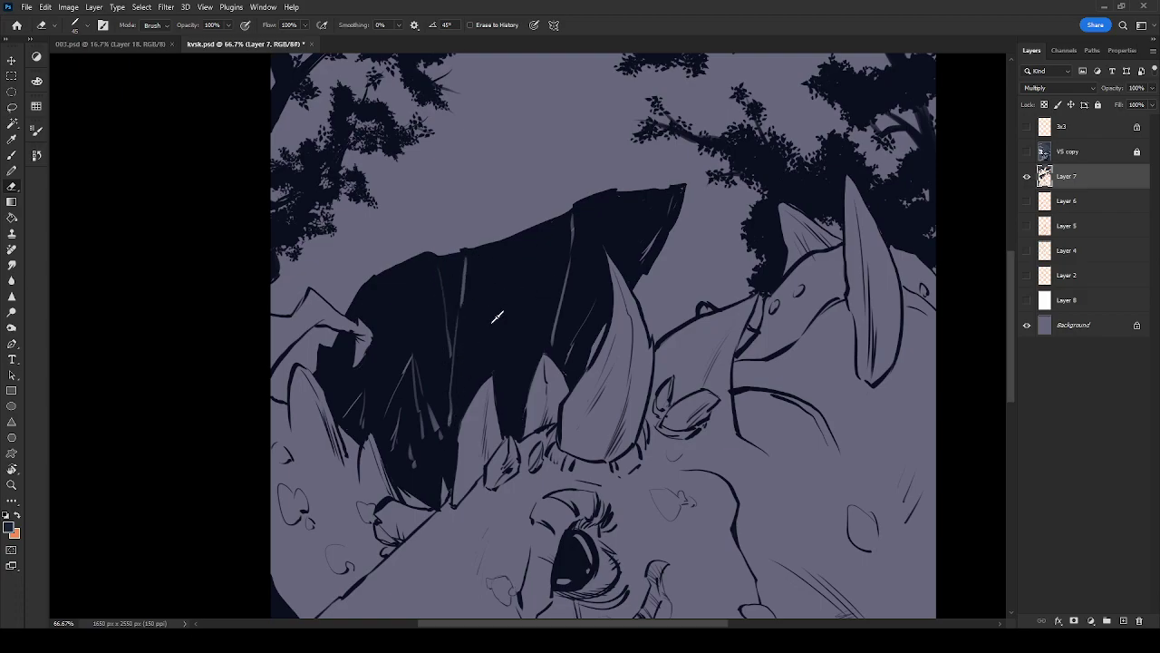
pyautogui.moveTo(526, 368); pyautogui.dragTo(506, 439)
pyautogui.moveTo(377, 276); pyautogui.dragTo(371, 299)
# Erase grass-blade shapes with the plant-shaped eraser at the base of the dark gap beside the small creature
pyautogui.moveTo(435, 426); pyautogui.dragTo(494, 273)
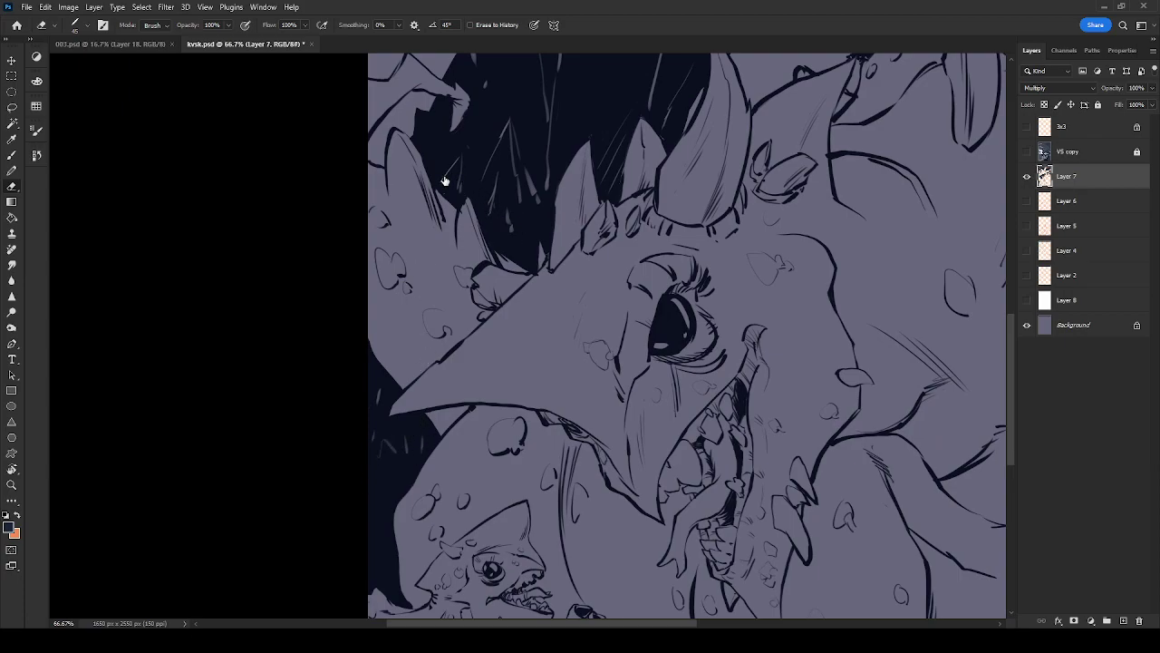
pyautogui.press('.')
pyautogui.moveTo(404, 557); pyautogui.dragTo(508, 573)
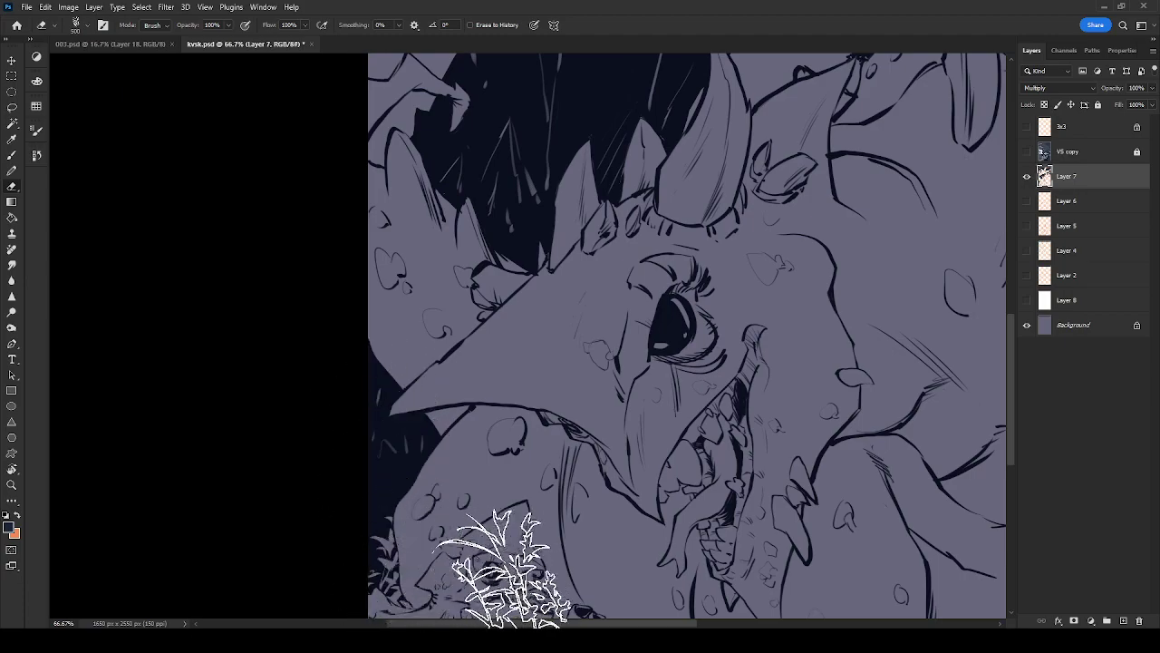
pyautogui.moveTo(717, 392); pyautogui.dragTo(434, 238)
pyautogui.moveTo(767, 296); pyautogui.dragTo(717, 324)
# Paint small dark spiky shapes along the monster's back between the large horn and the tree foliage
pyautogui.moveTo(583, 226)
pyautogui.mouseDown()
pyautogui.moveTo(719, 423)
pyautogui.moveTo(681, 487)
pyautogui.moveTo(696, 548)
pyautogui.mouseUp()
pyautogui.press('b')
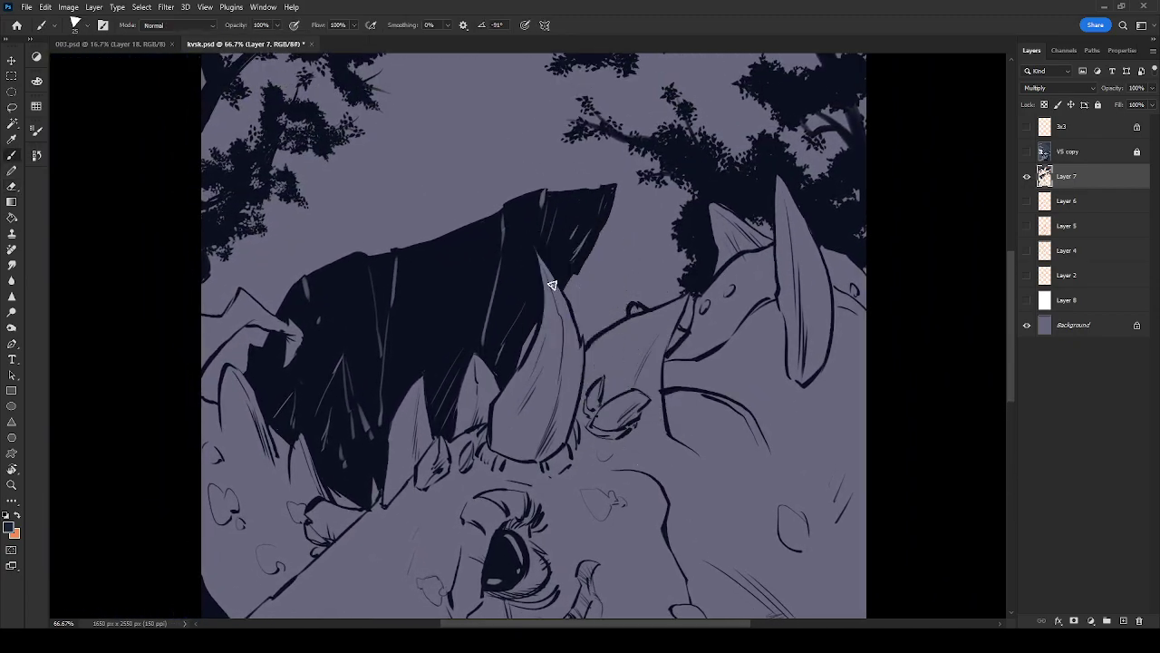
pyautogui.moveTo(592, 299)
pyautogui.mouseDown()
pyautogui.moveTo(593, 339)
pyautogui.moveTo(592, 299)
pyautogui.moveTo(610, 326)
pyautogui.moveTo(593, 304)
pyautogui.moveTo(592, 329)
pyautogui.moveTo(604, 330)
pyautogui.moveTo(590, 291)
pyautogui.moveTo(576, 348)
pyautogui.moveTo(587, 311)
pyautogui.moveTo(593, 344)
pyautogui.moveTo(599, 322)
pyautogui.moveTo(615, 331)
pyautogui.moveTo(671, 298)
pyautogui.moveTo(658, 309)
pyautogui.moveTo(656, 290)
pyautogui.moveTo(691, 335)
pyautogui.moveTo(656, 286)
pyautogui.moveTo(654, 326)
pyautogui.mouseUp()
pyautogui.moveTo(648, 282); pyautogui.dragTo(646, 322)
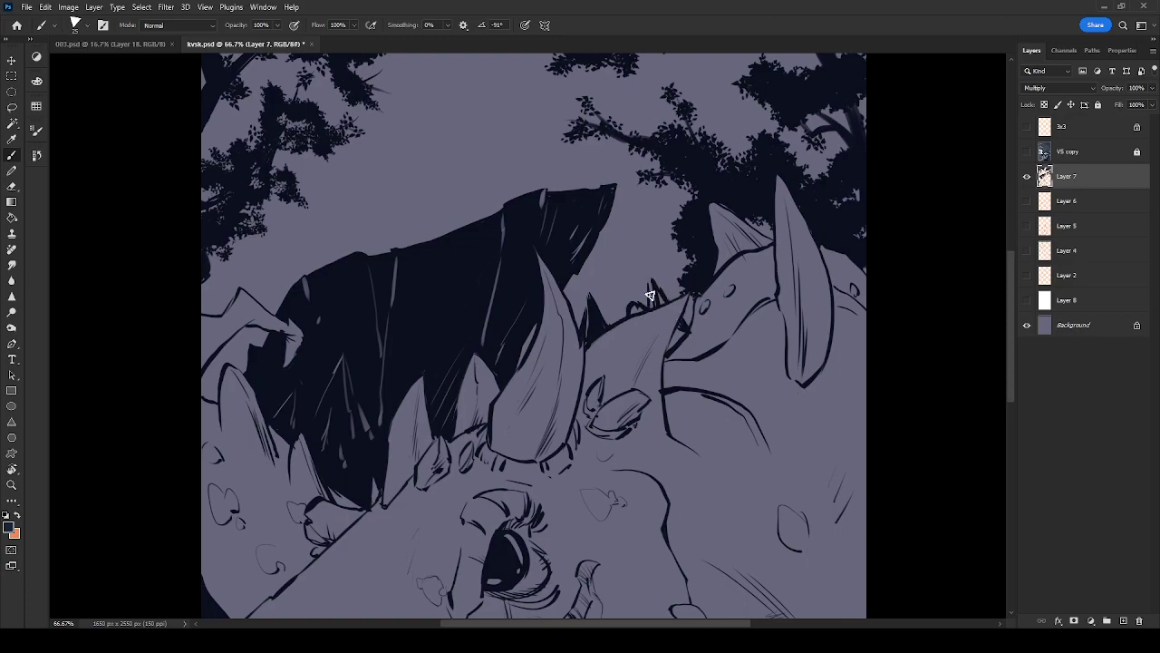
pyautogui.moveTo(648, 277); pyautogui.dragTo(663, 318)
# Erase fine hatching and converging crack lines into the middle of the dark rock with the thin eraser
pyautogui.press('e')
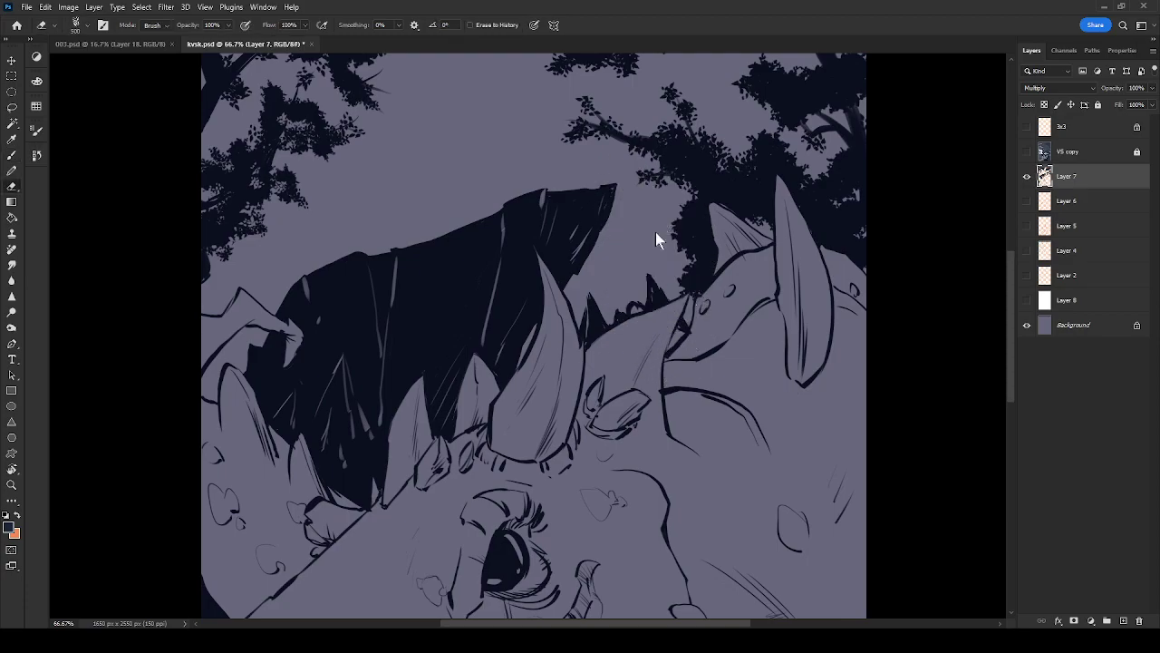
pyautogui.press('.')
pyautogui.moveTo(376, 349); pyautogui.dragTo(389, 392)
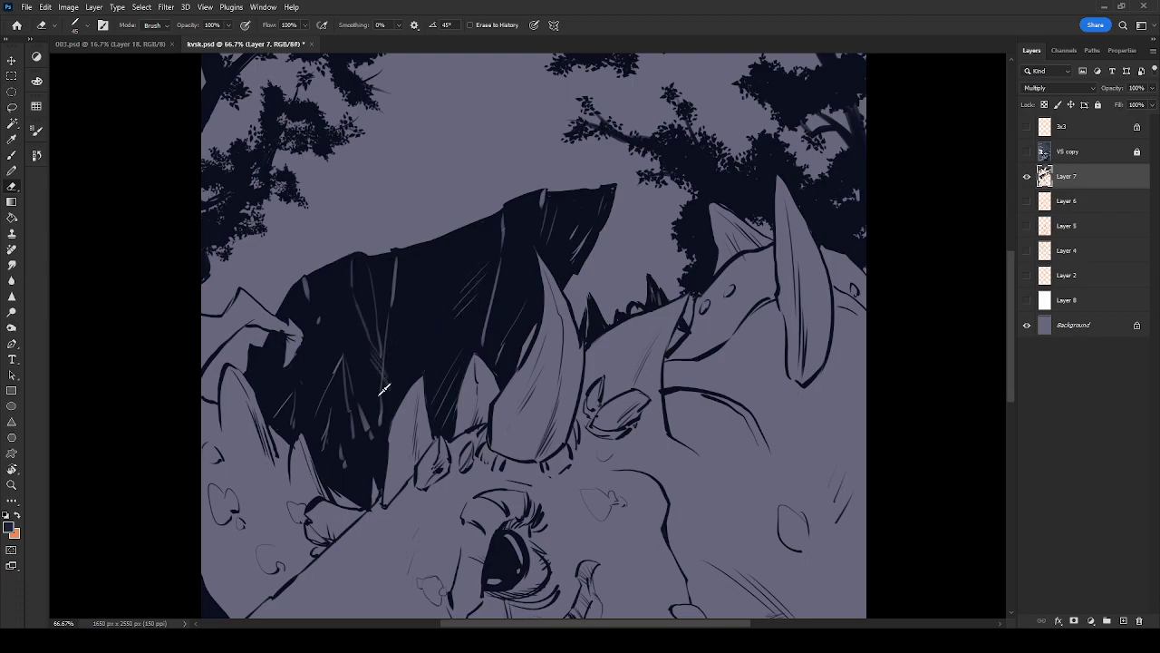
# Show Layer 6 and Layer 4 to reveal the rough figure sketches above the rock
pyautogui.moveTo(538, 297); pyautogui.dragTo(754, 361)
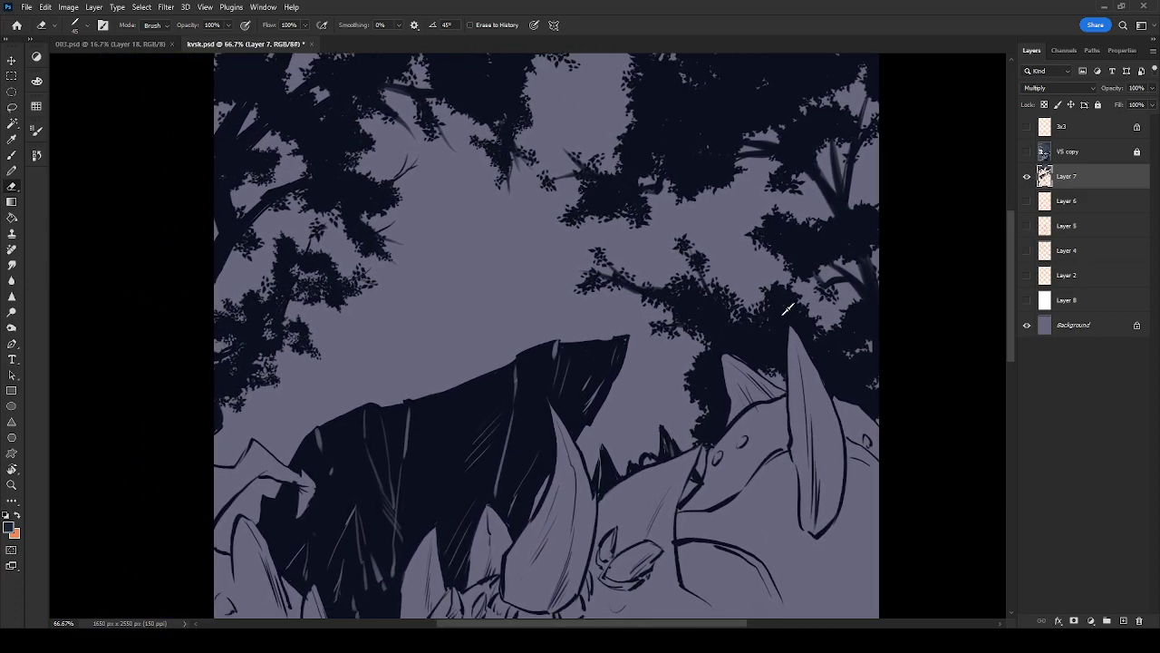
pyautogui.hotkey('ctrl', '+')
pyautogui.hotkey('ctrl', '+')
pyautogui.click(1027, 203)
pyautogui.click(1028, 224)
pyautogui.click(1028, 226)
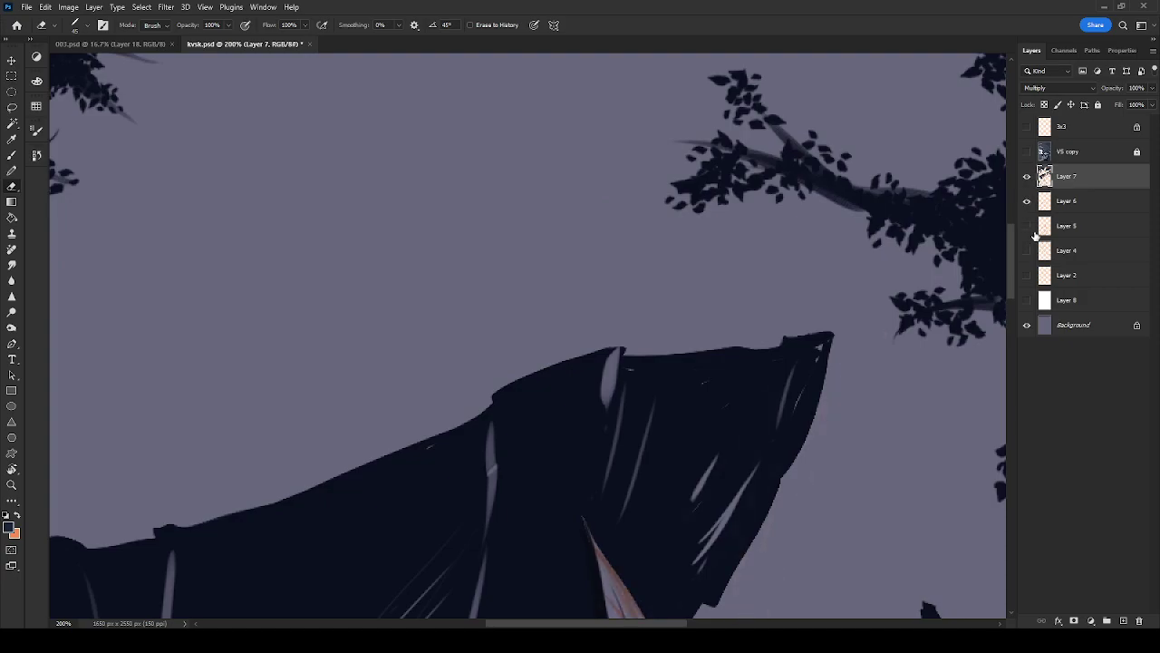
pyautogui.click(1029, 253)
pyautogui.scroll(5, 629, 311)
pyautogui.hscroll(-3, 629, 311)
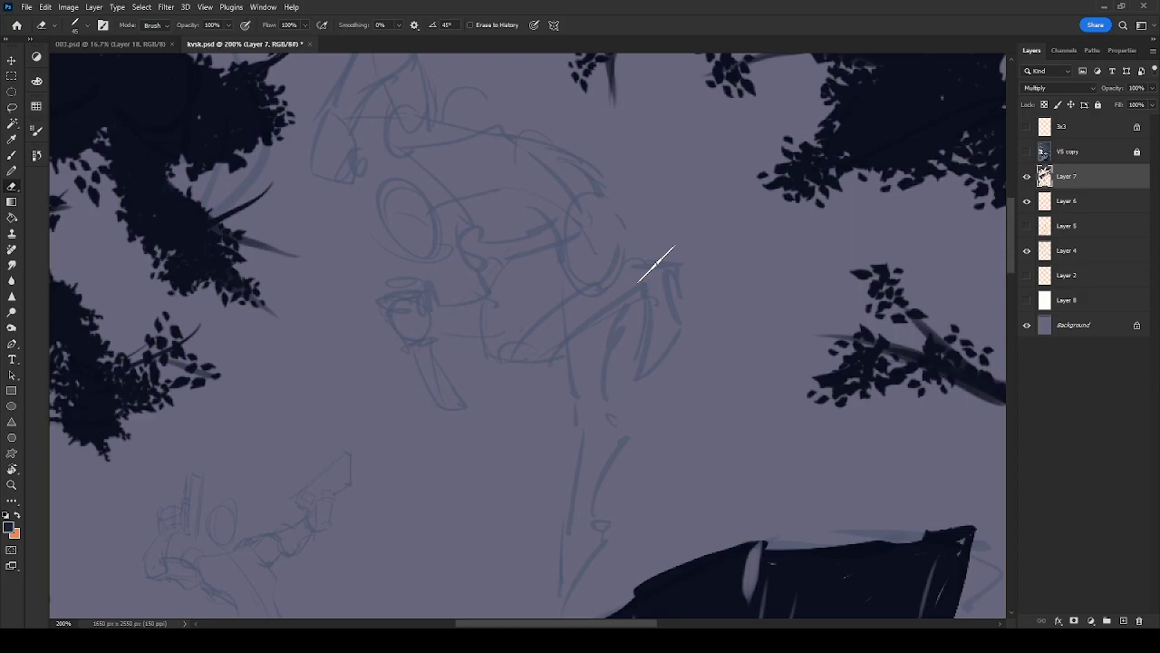
pyautogui.hotkey('ctrl', '-')
pyautogui.hotkey('ctrl', '+')
pyautogui.hotkey('ctrl', '+')
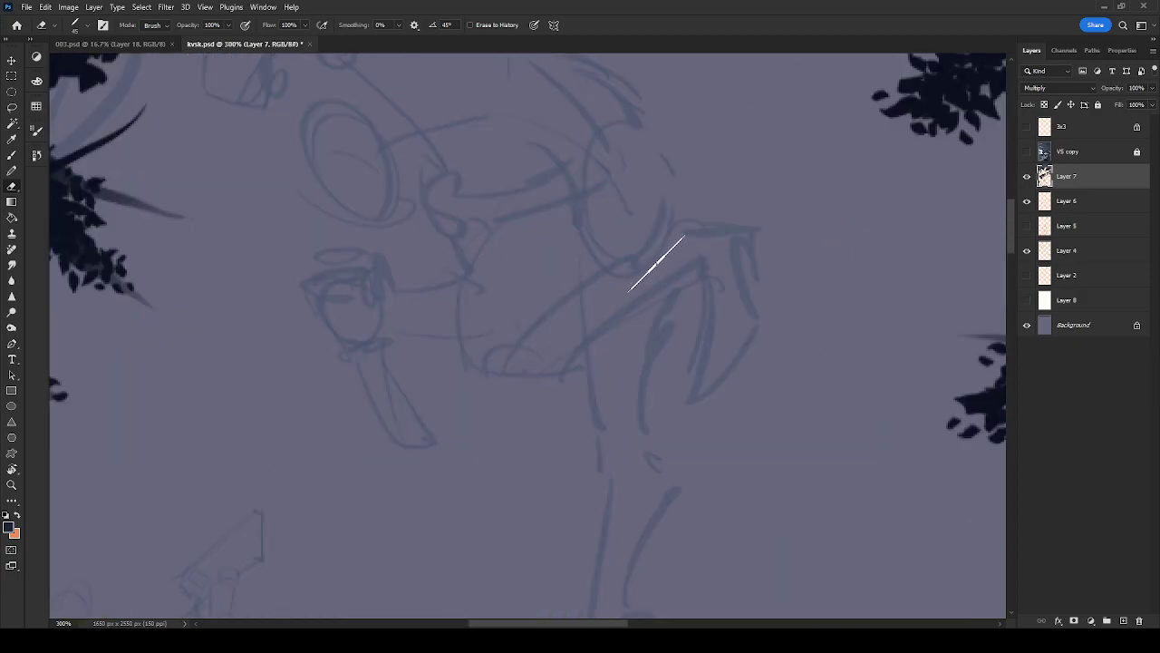
pyautogui.moveTo(594, 298); pyautogui.dragTo(661, 366)
# Ink the neck and rounded face outline of the small gun-wielding figure standing on the rock, using a smaller brush
pyautogui.press('b')
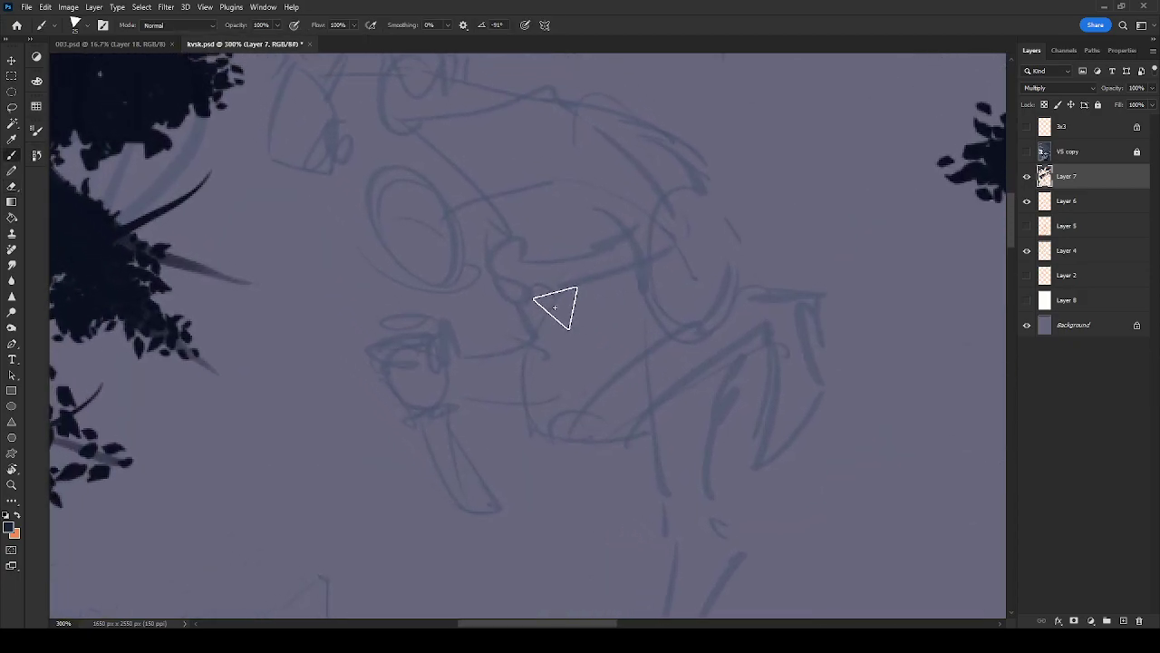
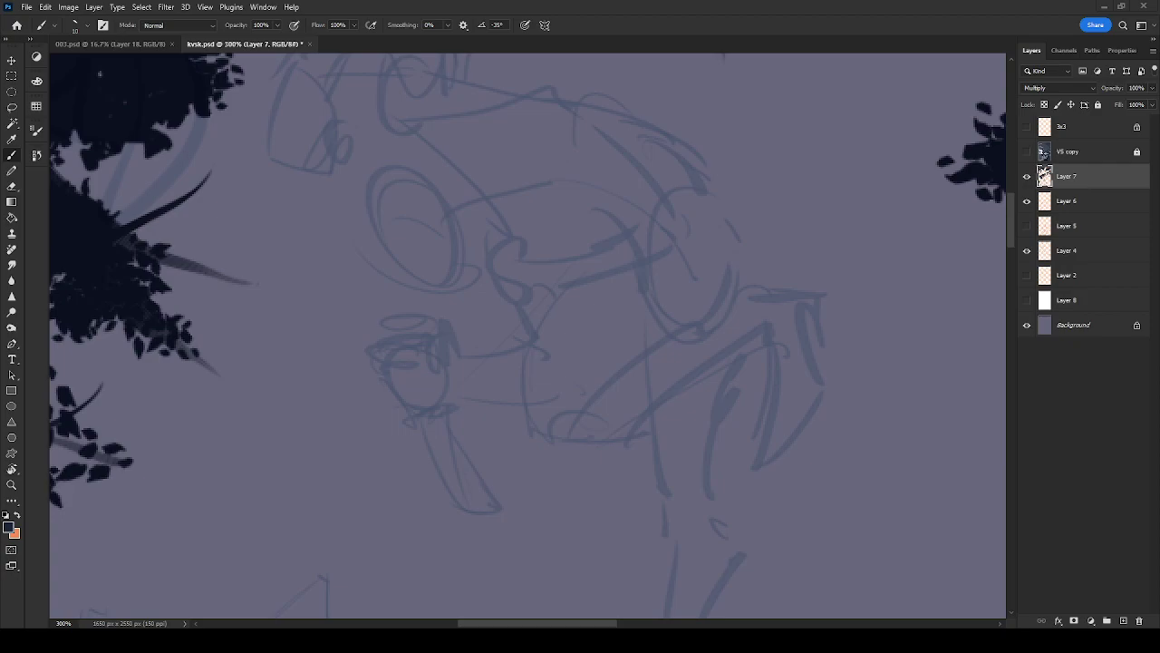
pyautogui.moveTo(578, 397); pyautogui.dragTo(711, 167)
pyautogui.moveTo(495, 399)
pyautogui.mouseDown()
pyautogui.moveTo(585, 262)
pyautogui.moveTo(604, 174)
pyautogui.mouseUp()
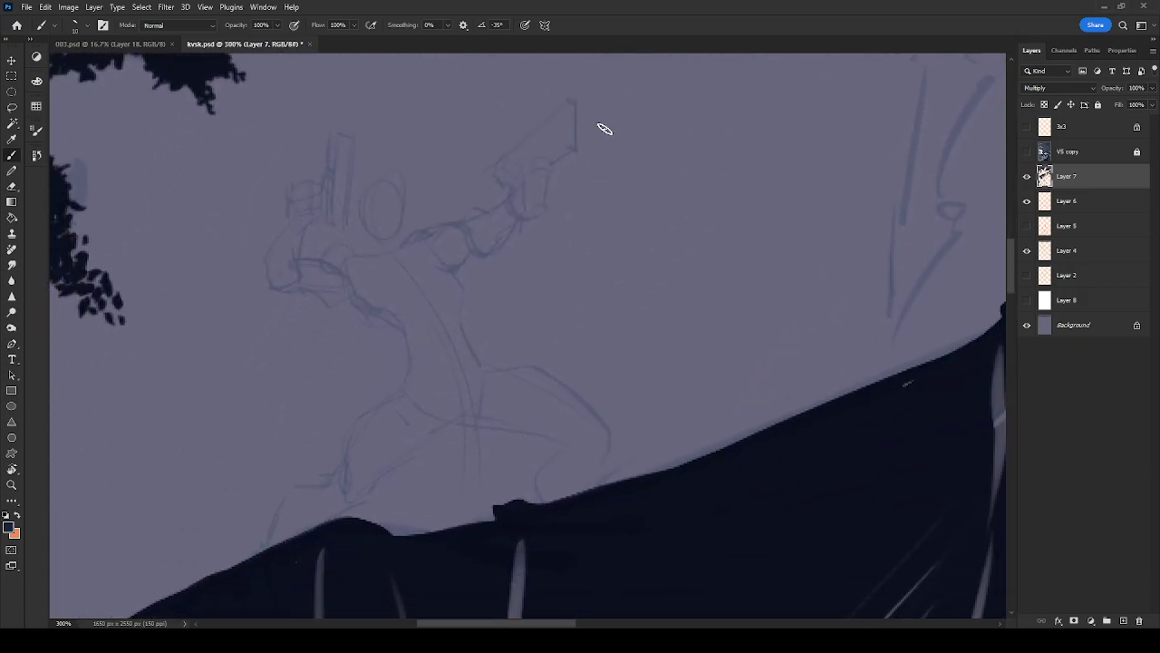
pyautogui.scroll(2, 604, 129)
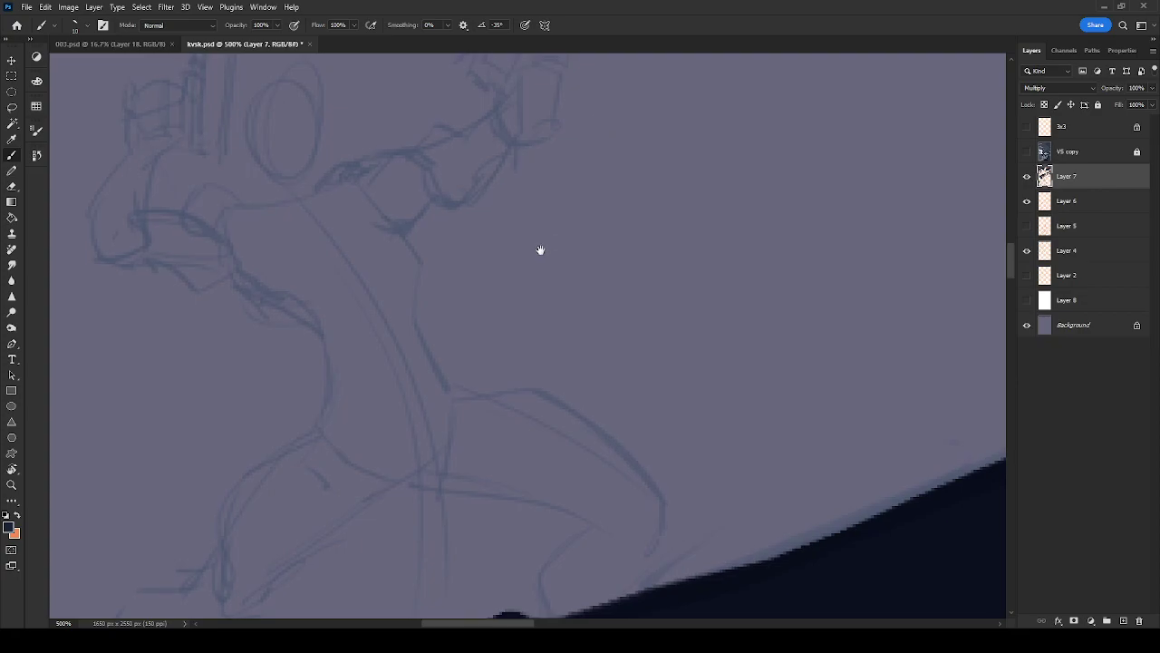
pyautogui.moveTo(538, 241); pyautogui.dragTo(737, 269)
pyautogui.hotkey('ctrl', '+')
pyautogui.moveTo(609, 282)
pyautogui.mouseDown()
pyautogui.moveTo(674, 323)
pyautogui.moveTo(632, 272)
pyautogui.mouseUp()
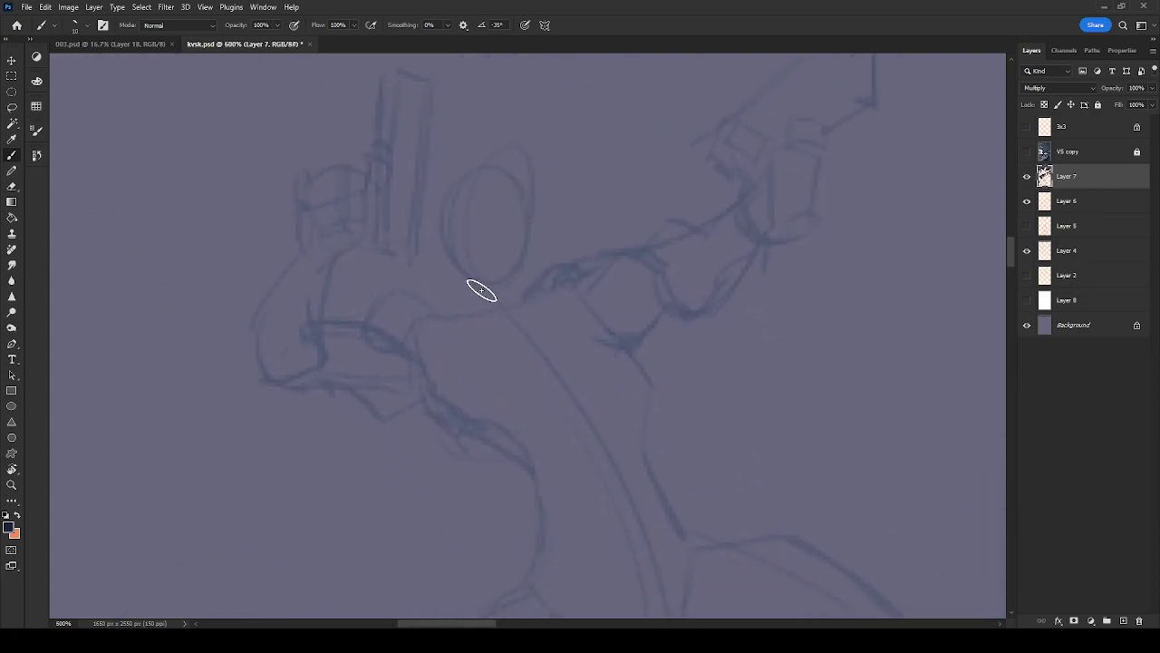
pyautogui.press('[')
pyautogui.press('[')
pyautogui.moveTo(464, 274)
pyautogui.mouseDown()
pyautogui.moveTo(483, 295)
pyautogui.moveTo(527, 300)
pyautogui.mouseUp()
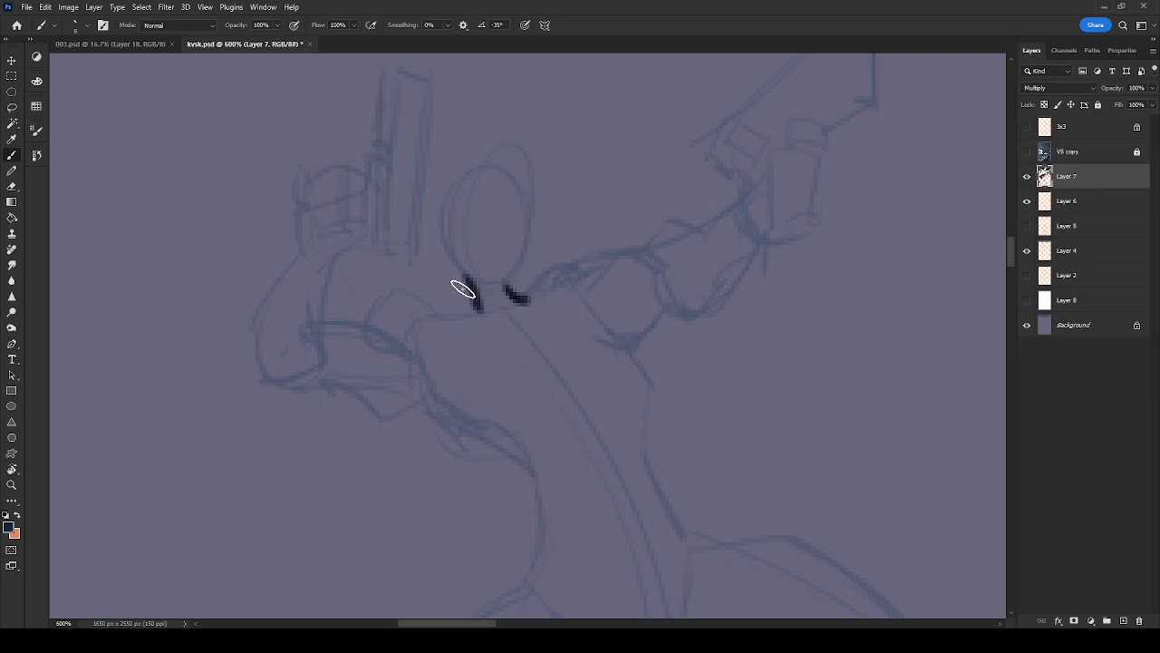
pyautogui.moveTo(469, 161)
pyautogui.mouseDown()
pyautogui.moveTo(522, 199)
pyautogui.moveTo(480, 260)
pyautogui.moveTo(439, 194)
pyautogui.moveTo(492, 160)
pyautogui.moveTo(534, 237)
pyautogui.moveTo(529, 212)
pyautogui.moveTo(547, 266)
pyautogui.moveTo(541, 254)
pyautogui.moveTo(509, 283)
pyautogui.mouseUp()
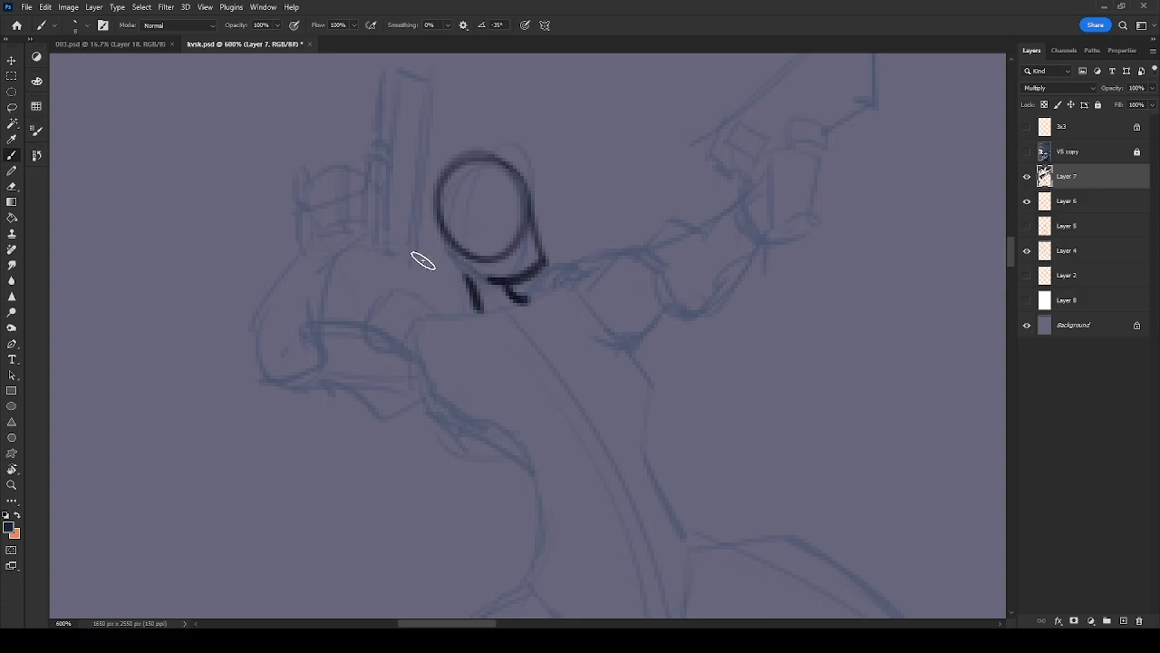
# Ink the pointed flaps on both sides of the small figure's head and the curved horn on top
pyautogui.moveTo(428, 255)
pyautogui.mouseDown()
pyautogui.moveTo(448, 281)
pyautogui.moveTo(438, 285)
pyautogui.moveTo(476, 272)
pyautogui.mouseUp()
pyautogui.moveTo(531, 194)
pyautogui.mouseDown()
pyautogui.moveTo(581, 224)
pyautogui.moveTo(544, 245)
pyautogui.mouseUp()
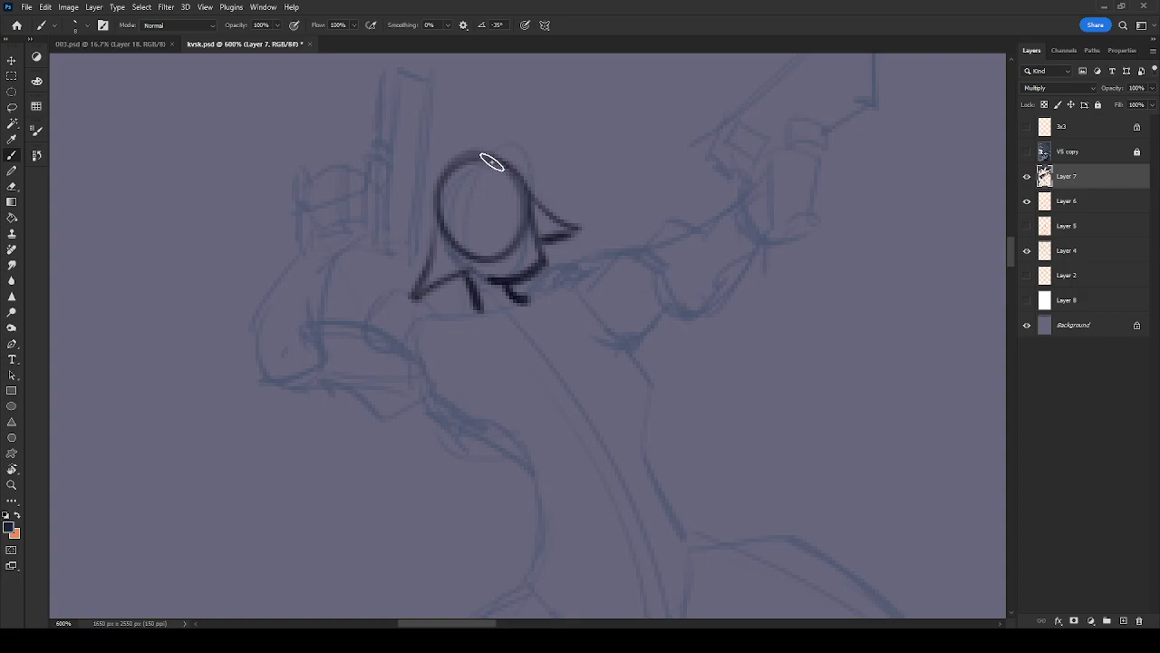
pyautogui.moveTo(445, 167)
pyautogui.mouseDown()
pyautogui.moveTo(473, 268)
pyautogui.moveTo(466, 233)
pyautogui.moveTo(526, 202)
pyautogui.moveTo(504, 282)
pyautogui.mouseUp()
pyautogui.scroll(-3, 504, 282)
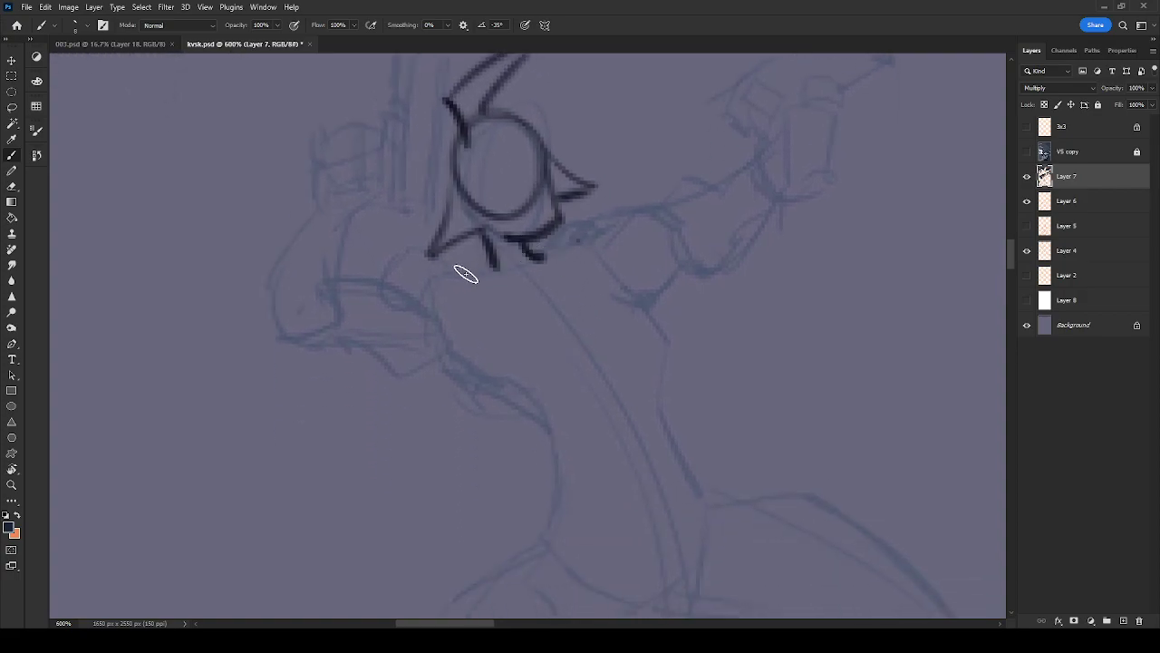
# Undo the last stroke, then ink the curled shoulder piece and collar folds on the figure's left side and thicken the adjoining flap
pyautogui.hotkey('ctrl', 'z')
pyautogui.moveTo(385, 247)
pyautogui.mouseDown()
pyautogui.moveTo(392, 275)
pyautogui.moveTo(404, 242)
pyautogui.moveTo(379, 247)
pyautogui.moveTo(471, 272)
pyautogui.moveTo(386, 245)
pyautogui.mouseUp()
pyautogui.moveTo(453, 197)
pyautogui.mouseDown()
pyautogui.moveTo(438, 227)
pyautogui.moveTo(475, 230)
pyautogui.mouseUp()
pyautogui.moveTo(451, 156); pyautogui.dragTo(434, 242)
pyautogui.moveTo(595, 187); pyautogui.dragTo(558, 200)
pyautogui.moveTo(469, 236); pyautogui.dragTo(474, 273)
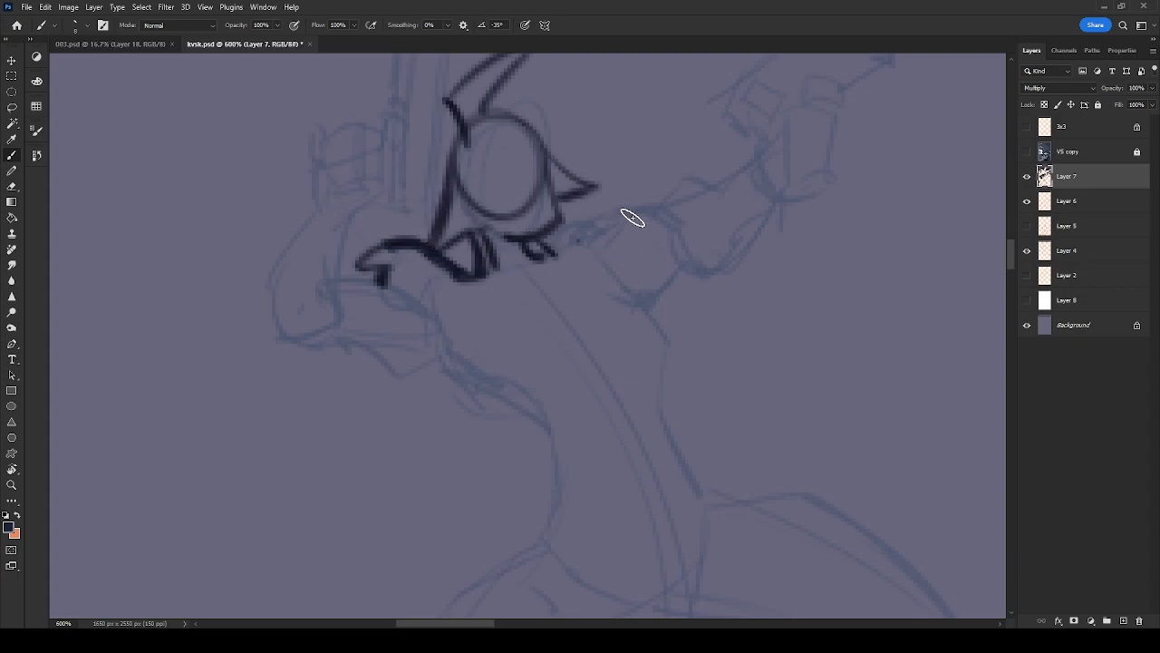
# Ink the jagged shoulder piece and collar edge on the side of the figure's outstretched arm
pyautogui.moveTo(559, 238); pyautogui.dragTo(629, 202)
pyautogui.moveTo(541, 245); pyautogui.dragTo(554, 255)
pyautogui.moveTo(557, 242)
pyautogui.mouseDown()
pyautogui.moveTo(624, 194)
pyautogui.moveTo(600, 232)
pyautogui.mouseUp()
# Ink the upper and lower edges of the small figure's outstretched arm, with heavier creases near the elbow
pyautogui.moveTo(629, 189)
pyautogui.mouseDown()
pyautogui.moveTo(599, 236)
pyautogui.moveTo(660, 210)
pyautogui.moveTo(622, 239)
pyautogui.mouseUp()
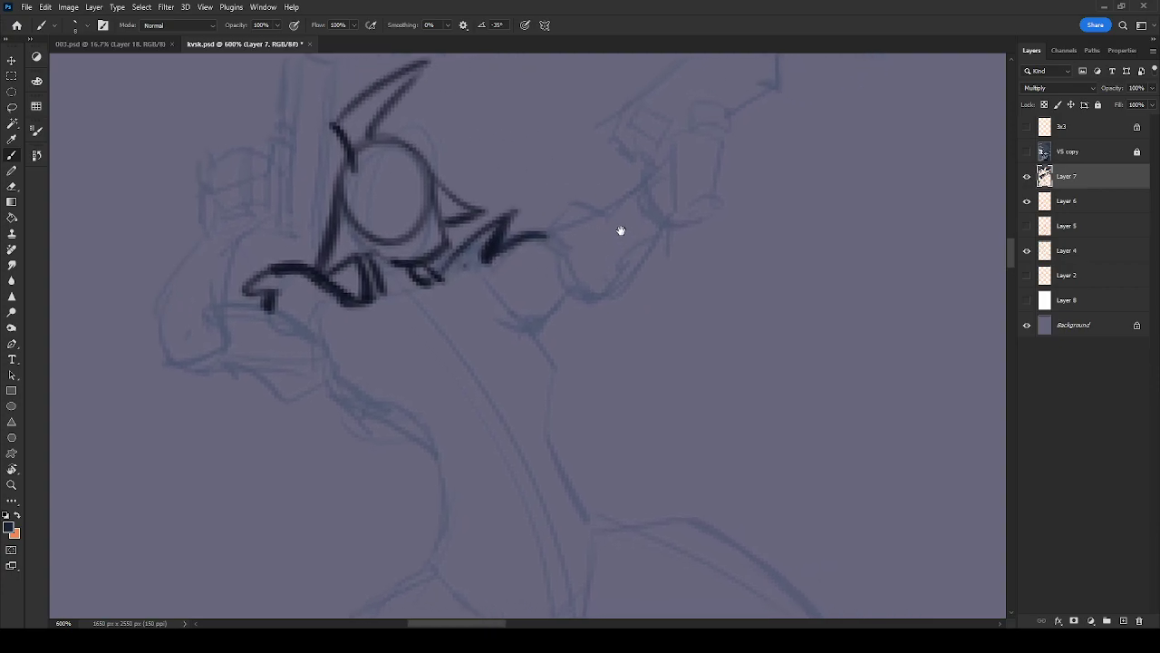
pyautogui.moveTo(544, 241)
pyautogui.mouseDown()
pyautogui.moveTo(561, 215)
pyautogui.moveTo(590, 208)
pyautogui.mouseUp()
pyautogui.moveTo(562, 253)
pyautogui.mouseDown()
pyautogui.moveTo(536, 327)
pyautogui.moveTo(625, 278)
pyautogui.mouseUp()
pyautogui.moveTo(701, 164)
pyautogui.mouseDown()
pyautogui.moveTo(661, 253)
pyautogui.moveTo(663, 280)
pyautogui.mouseUp()
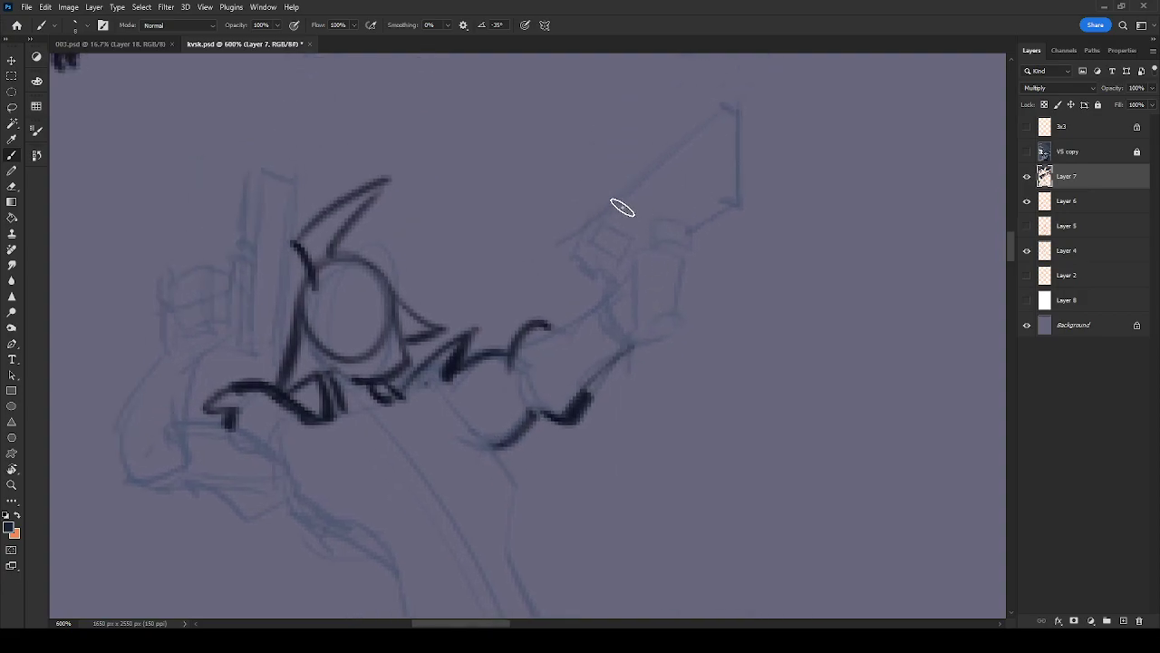
# Ink the angular pistol and the jagged contour of the hand gripping it at the end of the outstretched arm
pyautogui.moveTo(725, 105)
pyautogui.mouseDown()
pyautogui.moveTo(577, 224)
pyautogui.moveTo(572, 256)
pyautogui.moveTo(593, 262)
pyautogui.moveTo(608, 296)
pyautogui.moveTo(596, 319)
pyautogui.moveTo(604, 303)
pyautogui.moveTo(553, 328)
pyautogui.mouseUp()
pyautogui.moveTo(581, 397)
pyautogui.mouseDown()
pyautogui.moveTo(628, 352)
pyautogui.moveTo(660, 343)
pyautogui.moveTo(647, 345)
pyautogui.moveTo(688, 304)
pyautogui.moveTo(675, 296)
pyautogui.moveTo(696, 231)
pyautogui.moveTo(700, 245)
pyautogui.moveTo(742, 212)
pyautogui.mouseUp()
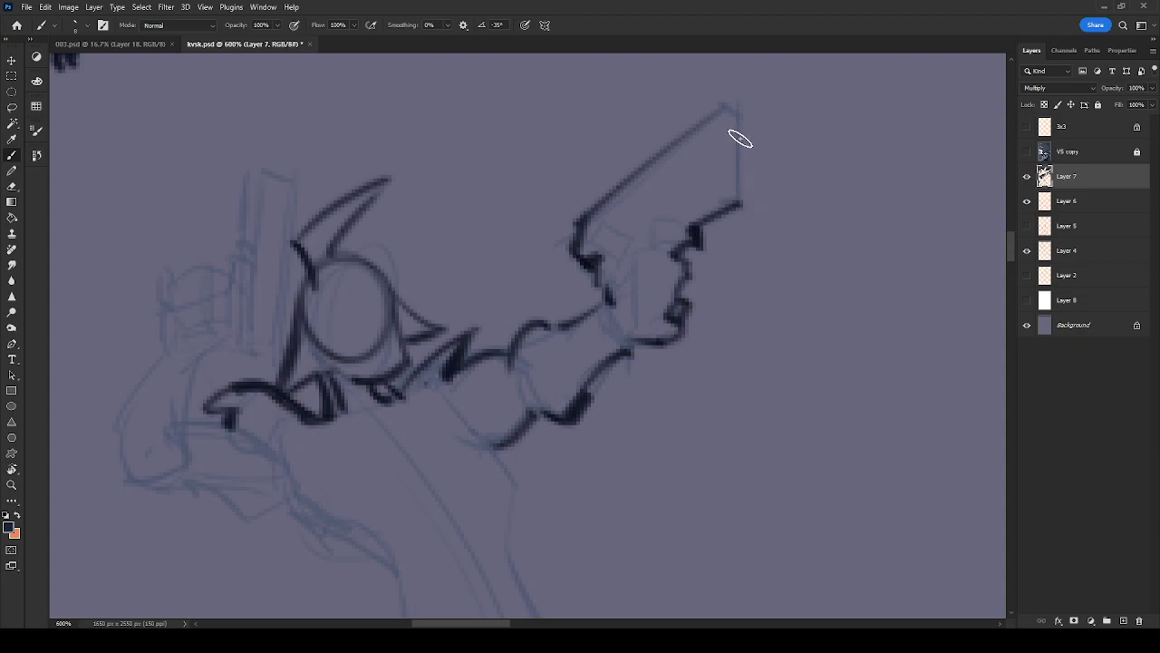
pyautogui.moveTo(737, 113); pyautogui.dragTo(735, 207)
pyautogui.moveTo(724, 107)
pyautogui.mouseDown()
pyautogui.moveTo(739, 112)
pyautogui.moveTo(588, 218)
pyautogui.mouseUp()
# Ink both sides of the small figure's torso from the armpits to the waist, thickening the lines at the waist
pyautogui.moveTo(490, 397)
pyautogui.mouseDown()
pyautogui.moveTo(610, 233)
pyautogui.moveTo(617, 378)
pyautogui.mouseUp()
pyautogui.moveTo(626, 292); pyautogui.dragTo(616, 270)
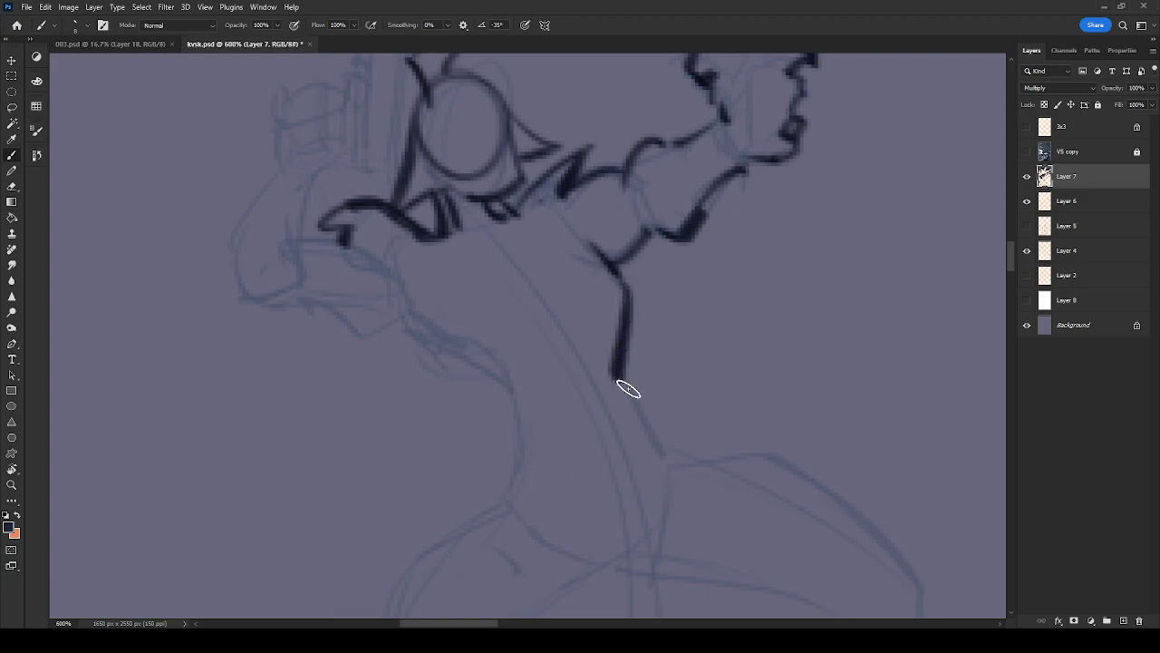
pyautogui.moveTo(618, 380); pyautogui.dragTo(670, 458)
pyautogui.moveTo(400, 276)
pyautogui.mouseDown()
pyautogui.moveTo(433, 357)
pyautogui.moveTo(498, 390)
pyautogui.moveTo(521, 452)
pyautogui.mouseUp()
pyautogui.moveTo(503, 505); pyautogui.dragTo(523, 453)
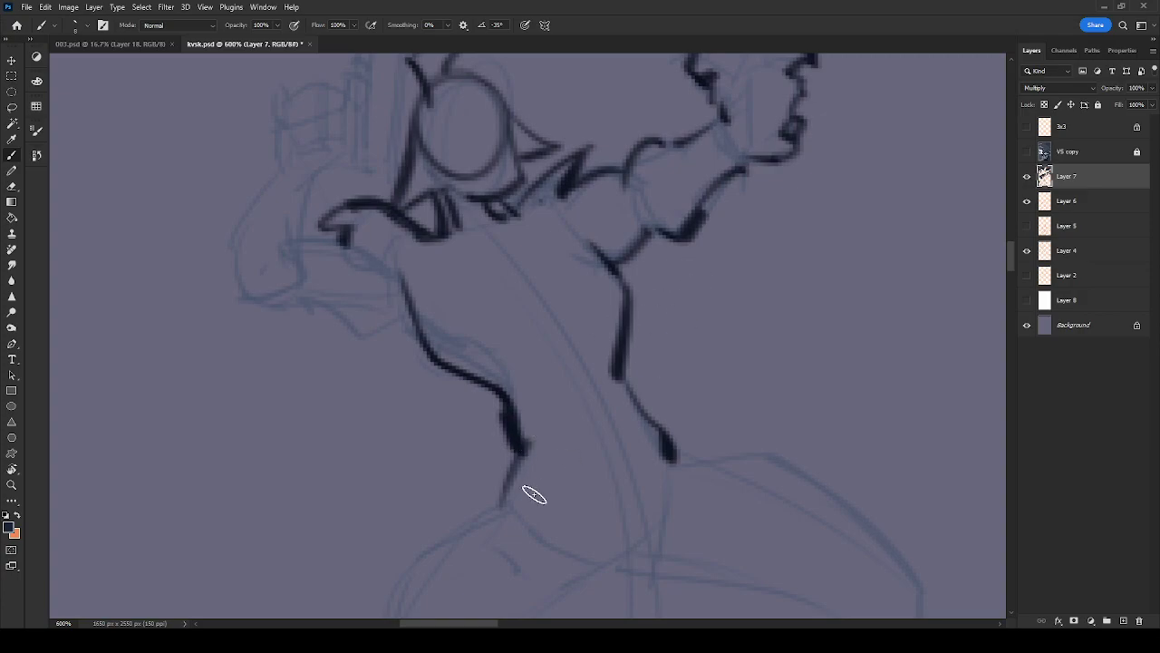
pyautogui.moveTo(505, 512); pyautogui.dragTo(518, 445)
pyautogui.moveTo(630, 388); pyautogui.dragTo(665, 434)
# Ink the figure's bent arm, with its elbow, sleeve underside and the spiky fingers of the raised hand
pyautogui.moveTo(573, 364); pyautogui.dragTo(682, 377)
pyautogui.moveTo(457, 255); pyautogui.dragTo(419, 255)
pyautogui.moveTo(418, 184)
pyautogui.mouseDown()
pyautogui.moveTo(408, 255)
pyautogui.moveTo(344, 294)
pyautogui.moveTo(381, 337)
pyautogui.moveTo(398, 314)
pyautogui.moveTo(382, 332)
pyautogui.moveTo(425, 322)
pyautogui.moveTo(468, 338)
pyautogui.moveTo(512, 333)
pyautogui.mouseUp()
pyautogui.moveTo(640, 262); pyautogui.dragTo(656, 388)
pyautogui.moveTo(427, 323); pyautogui.dragTo(473, 286)
pyautogui.moveTo(404, 233)
pyautogui.mouseDown()
pyautogui.moveTo(393, 215)
pyautogui.moveTo(408, 314)
pyautogui.mouseUp()
pyautogui.moveTo(418, 233)
pyautogui.mouseDown()
pyautogui.moveTo(463, 234)
pyautogui.moveTo(467, 246)
pyautogui.moveTo(481, 208)
pyautogui.mouseUp()
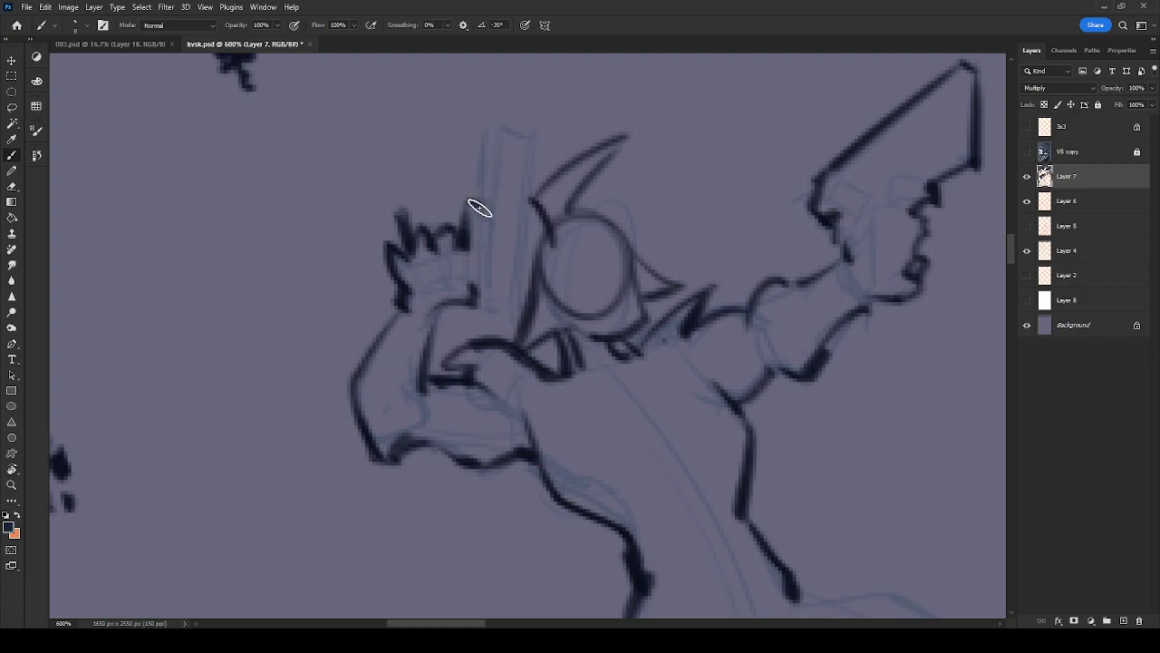
# Ink the upright gun barrel in the raised hand, with heavy dark strokes along its sides
pyautogui.moveTo(482, 116)
pyautogui.mouseDown()
pyautogui.moveTo(475, 173)
pyautogui.moveTo(484, 117)
pyautogui.moveTo(486, 195)
pyautogui.mouseUp()
pyautogui.moveTo(501, 129)
pyautogui.mouseDown()
pyautogui.moveTo(532, 125)
pyautogui.moveTo(534, 137)
pyautogui.moveTo(505, 299)
pyautogui.mouseUp()
pyautogui.moveTo(524, 155)
pyautogui.mouseDown()
pyautogui.moveTo(519, 289)
pyautogui.moveTo(479, 298)
pyautogui.mouseUp()
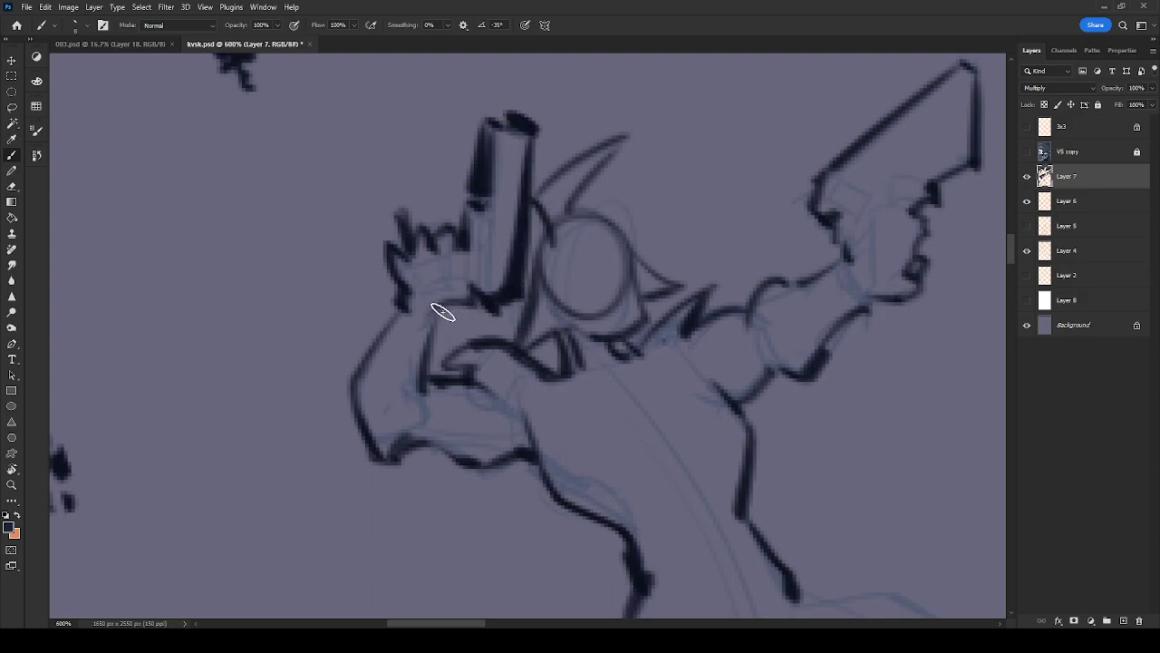
# Ink the figure's front leg from hip to foot on the rock, including the inner thigh line and thickened knee
pyautogui.moveTo(753, 363); pyautogui.dragTo(546, 123)
pyautogui.moveTo(574, 414); pyautogui.dragTo(695, 257)
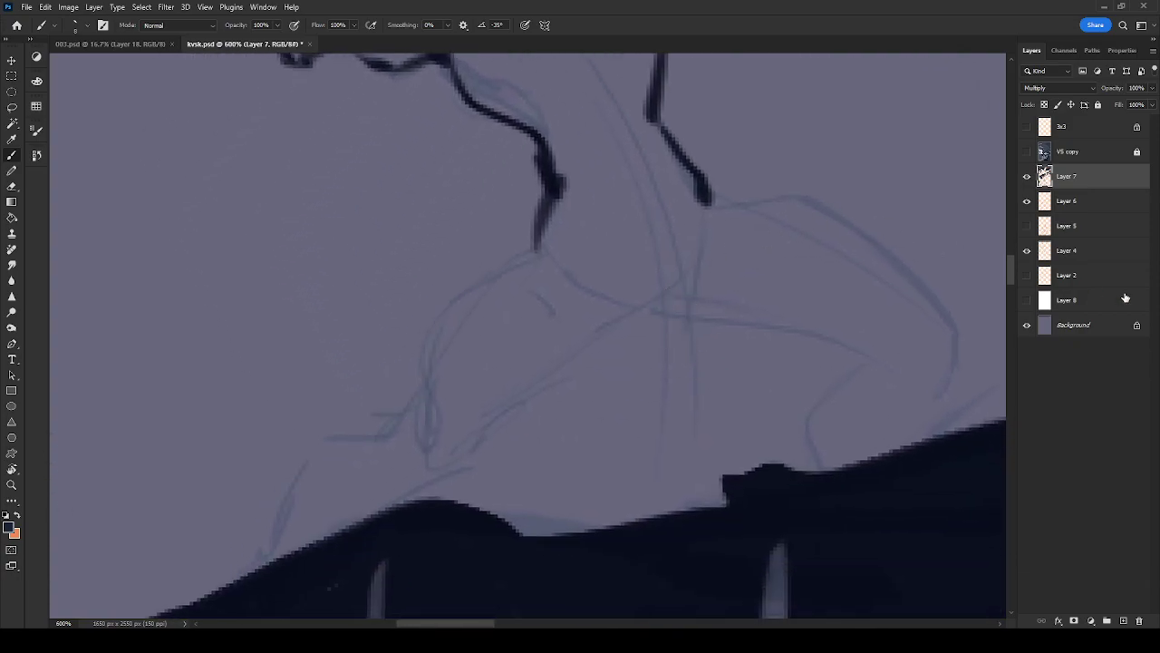
pyautogui.scroll(-1, 850, 291)
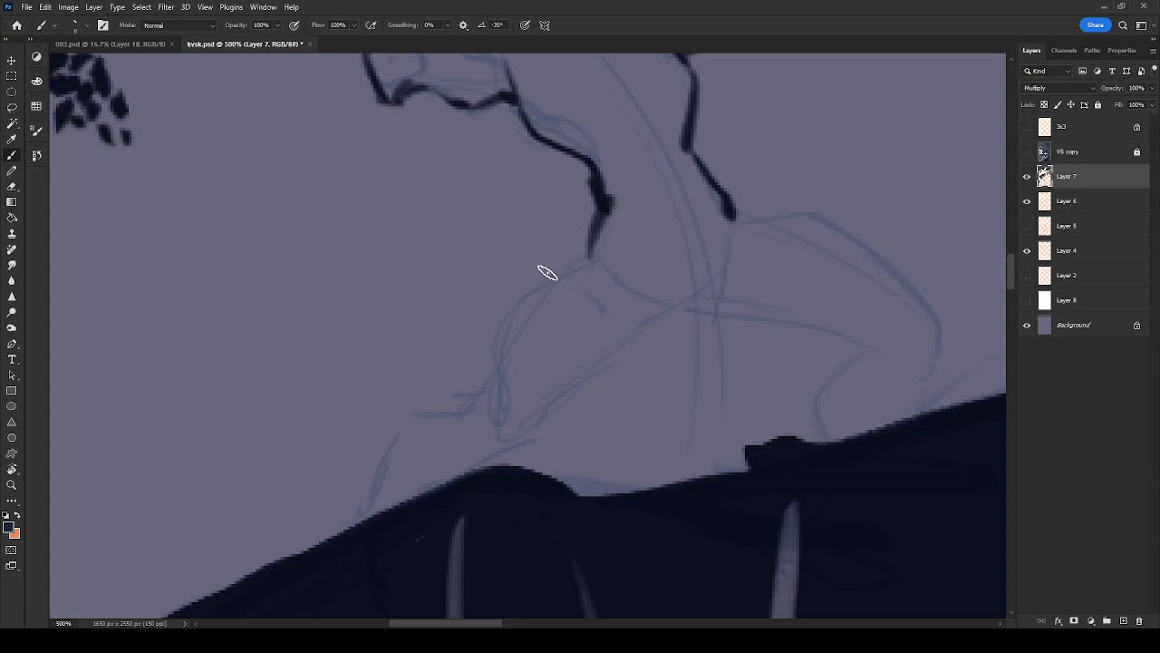
pyautogui.moveTo(499, 308)
pyautogui.mouseDown()
pyautogui.moveTo(574, 250)
pyautogui.moveTo(542, 297)
pyautogui.moveTo(505, 318)
pyautogui.moveTo(479, 399)
pyautogui.mouseUp()
pyautogui.moveTo(475, 473)
pyautogui.mouseDown()
pyautogui.moveTo(535, 435)
pyautogui.moveTo(555, 398)
pyautogui.moveTo(610, 365)
pyautogui.moveTo(672, 302)
pyautogui.mouseUp()
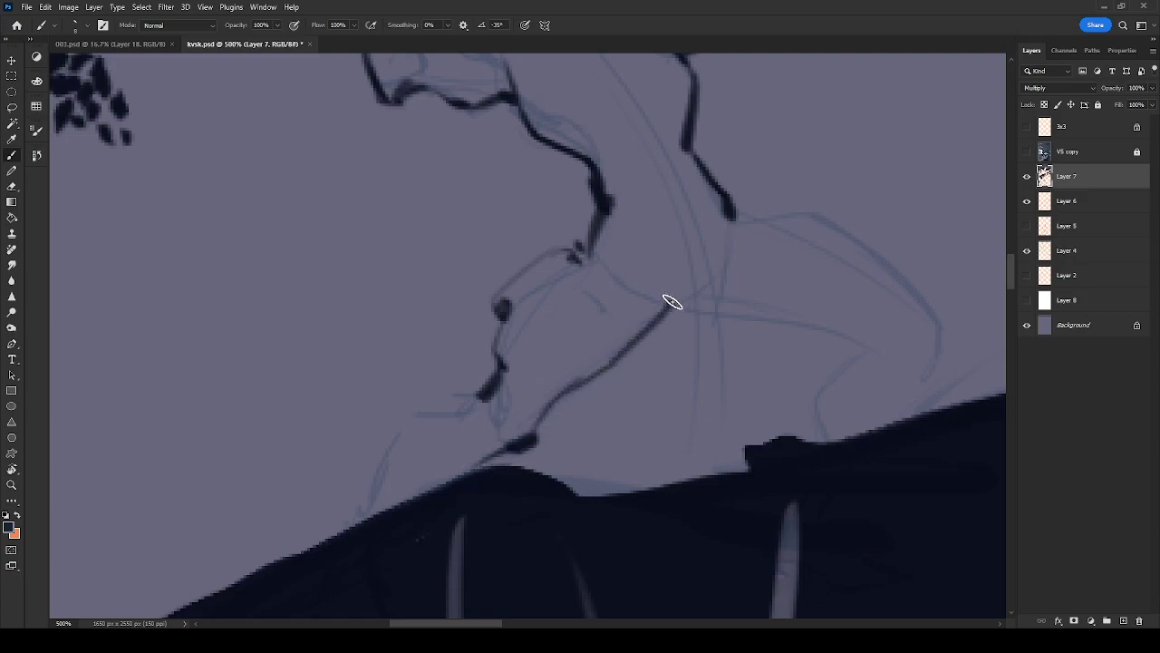
pyautogui.moveTo(474, 399)
pyautogui.mouseDown()
pyautogui.moveTo(404, 412)
pyautogui.moveTo(344, 534)
pyautogui.mouseUp()
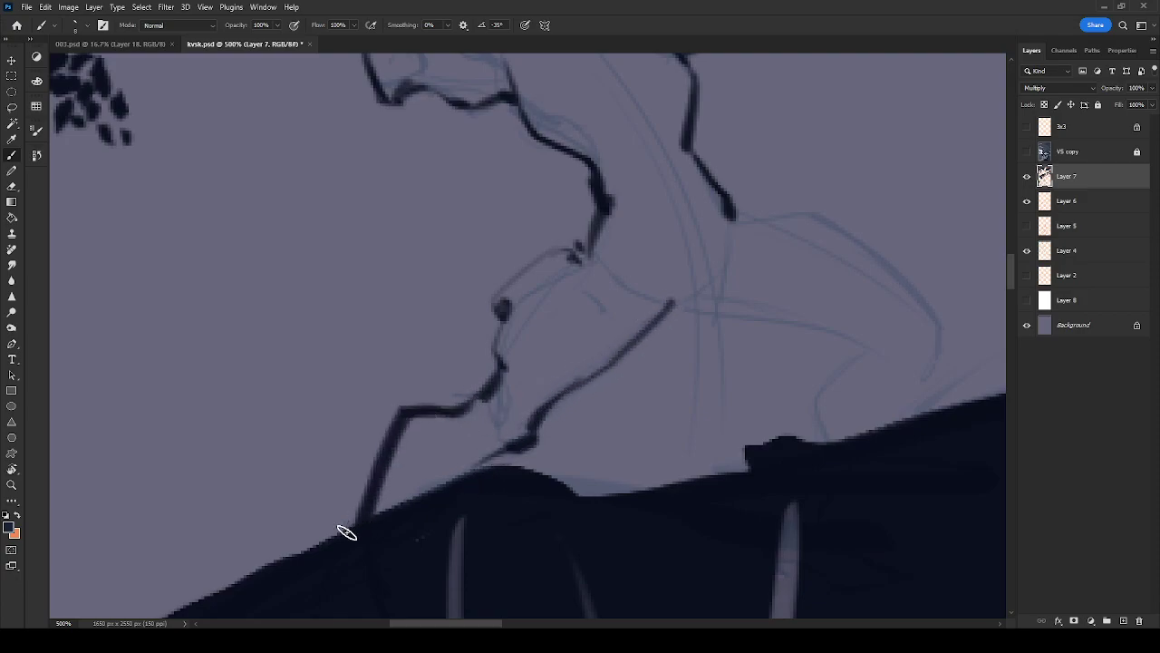
pyautogui.moveTo(503, 307)
pyautogui.mouseDown()
pyautogui.moveTo(544, 262)
pyautogui.moveTo(571, 254)
pyautogui.mouseUp()
# Ink the pointed cloth flap hanging beside the torso under the bent arm and the small spike on the opposite side
pyautogui.moveTo(516, 164)
pyautogui.mouseDown()
pyautogui.moveTo(467, 409)
pyautogui.moveTo(480, 405)
pyautogui.moveTo(487, 454)
pyautogui.moveTo(524, 458)
pyautogui.mouseUp()
pyautogui.moveTo(659, 385); pyautogui.dragTo(659, 400)
pyautogui.moveTo(528, 336); pyautogui.dragTo(558, 388)
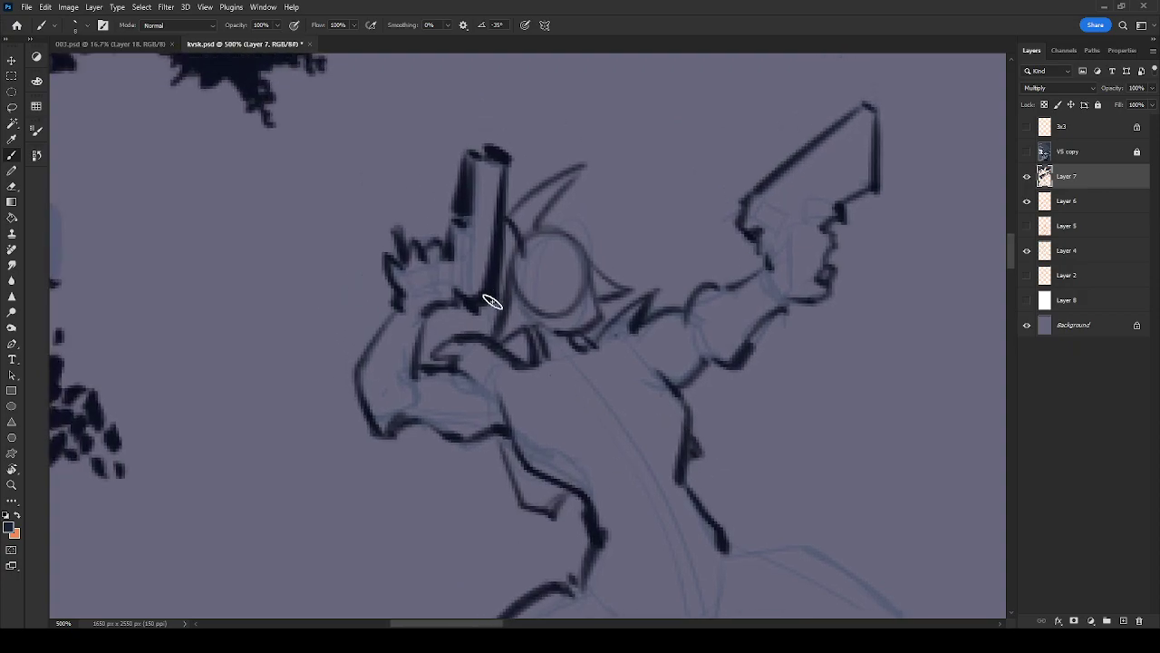
# Undo the last stroke, ink a curved spike behind the bent arm, and thicken the torso flap and the outstretched forearm's underside
pyautogui.moveTo(478, 336)
pyautogui.mouseDown()
pyautogui.moveTo(503, 319)
pyautogui.moveTo(505, 350)
pyautogui.moveTo(532, 343)
pyautogui.moveTo(453, 316)
pyautogui.moveTo(339, 321)
pyautogui.moveTo(325, 359)
pyautogui.mouseUp()
pyautogui.hotkey('ctrl', 'z')
pyautogui.moveTo(366, 320)
pyautogui.mouseDown()
pyautogui.moveTo(390, 313)
pyautogui.moveTo(471, 343)
pyautogui.mouseUp()
pyautogui.moveTo(496, 444); pyautogui.dragTo(526, 505)
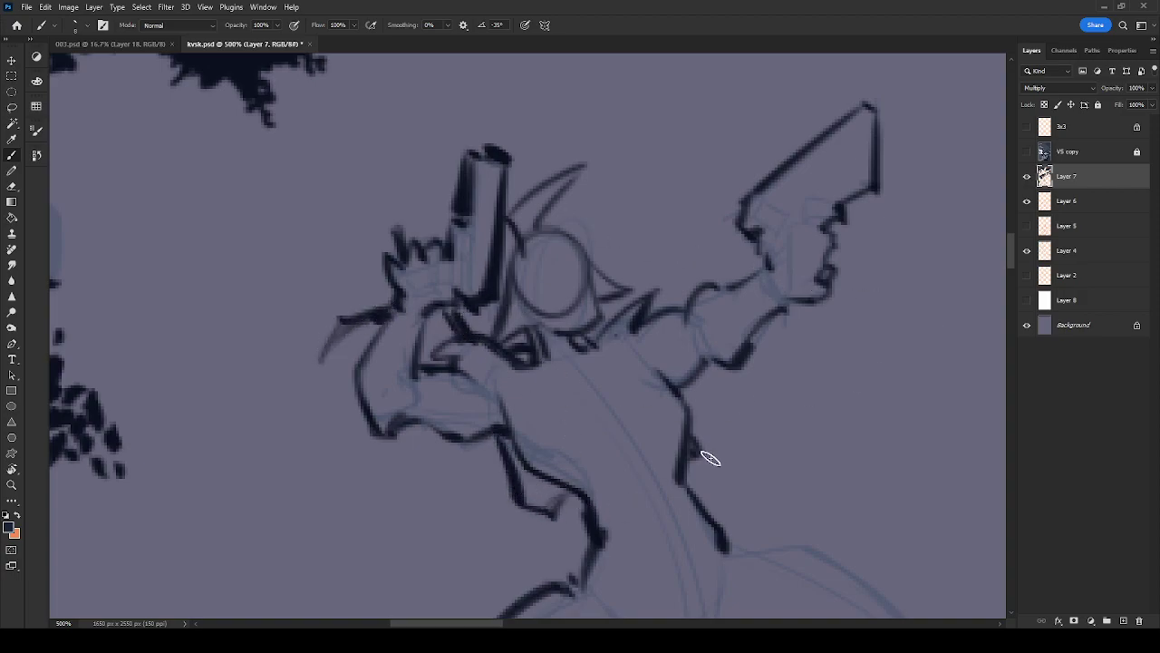
pyautogui.moveTo(756, 344)
pyautogui.mouseDown()
pyautogui.moveTo(794, 304)
pyautogui.moveTo(821, 297)
pyautogui.mouseUp()
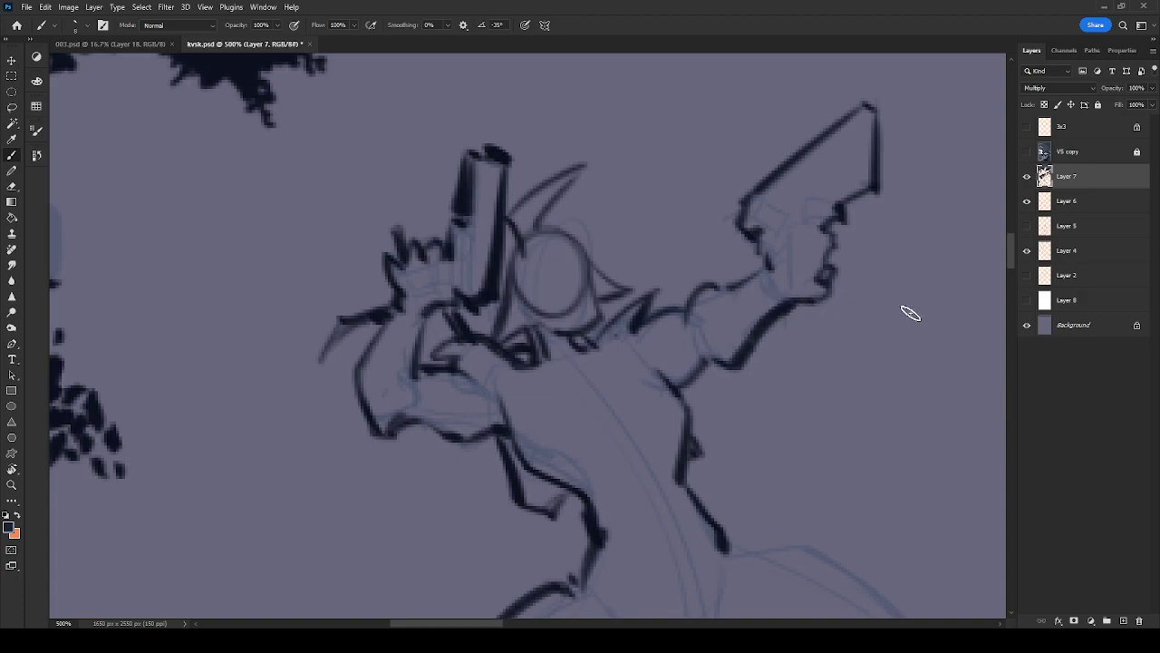
# Ink the figure's rear leg from the hip over the bent knee down to the rock
pyautogui.hotkey('ctrl', '-')
pyautogui.moveTo(798, 491); pyautogui.dragTo(702, 143)
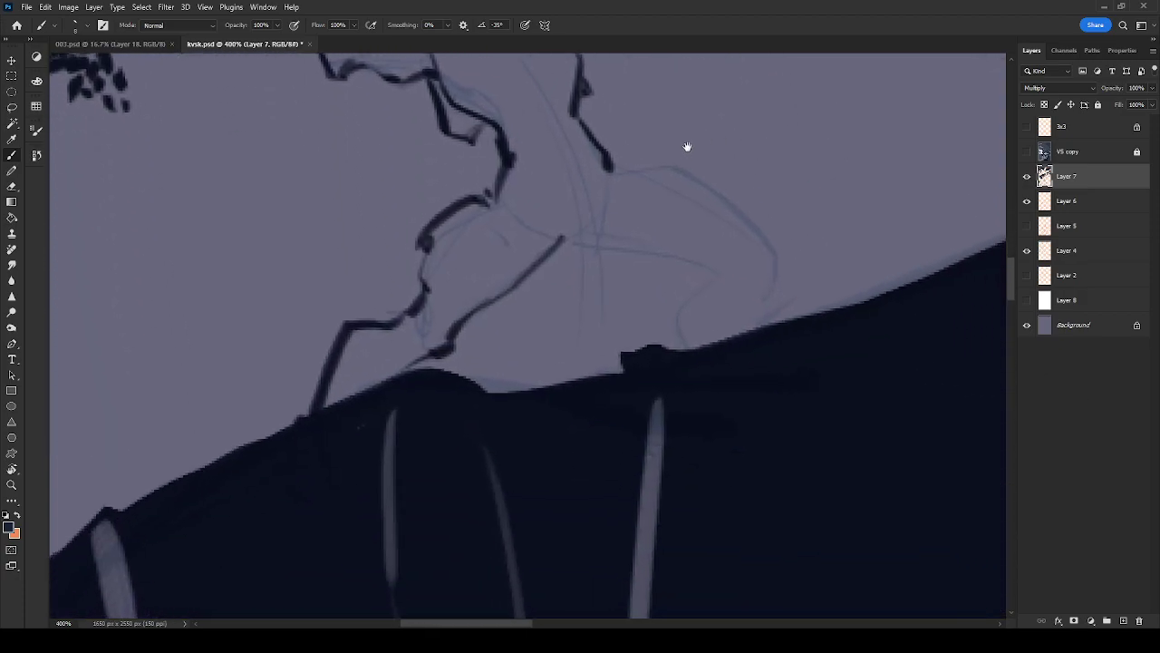
pyautogui.moveTo(453, 321)
pyautogui.mouseDown()
pyautogui.moveTo(480, 303)
pyautogui.moveTo(613, 334)
pyautogui.mouseUp()
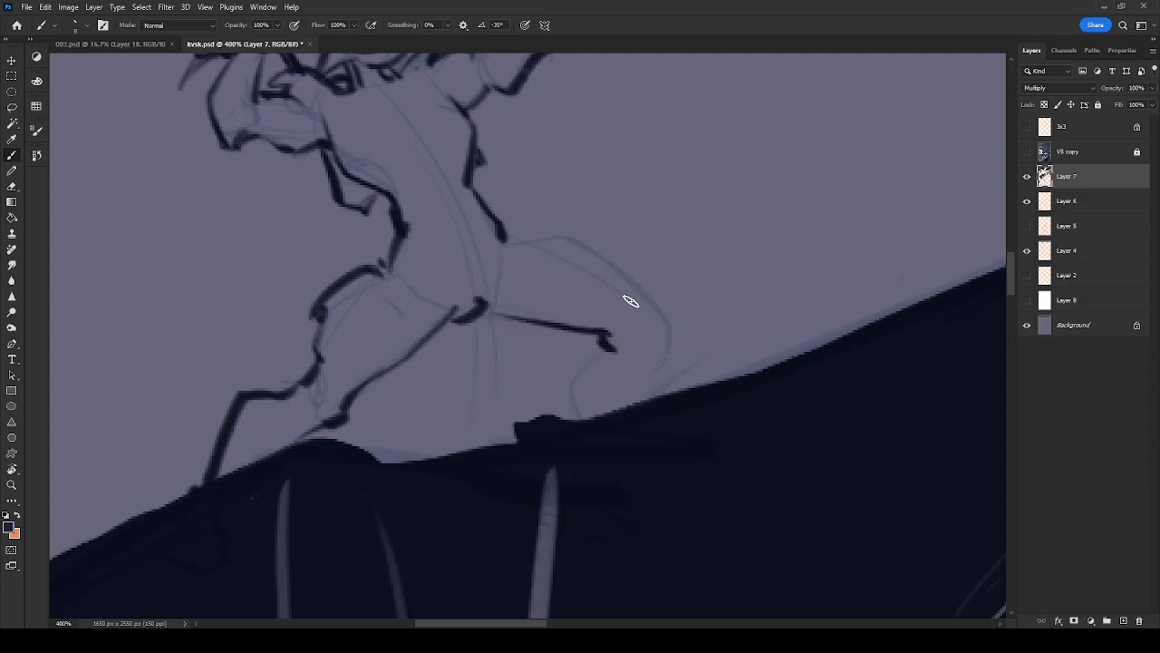
pyautogui.moveTo(501, 241)
pyautogui.mouseDown()
pyautogui.moveTo(609, 252)
pyautogui.moveTo(666, 325)
pyautogui.moveTo(636, 403)
pyautogui.mouseUp()
pyautogui.moveTo(601, 349); pyautogui.dragTo(578, 418)
# Rotate the canvas over the second figure's sketch and ink its oval face outline and the jaw below it
pyautogui.moveTo(697, 255); pyautogui.dragTo(587, 573)
pyautogui.moveTo(613, 215)
pyautogui.mouseDown()
pyautogui.moveTo(531, 360)
pyautogui.moveTo(643, 497)
pyautogui.mouseUp()
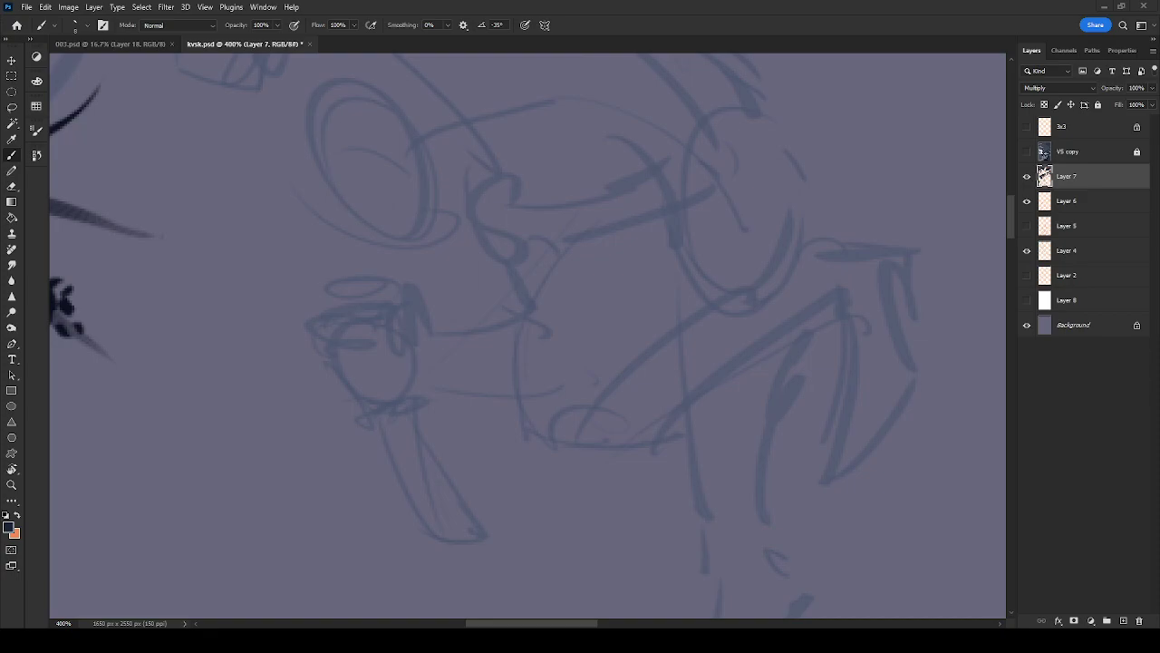
pyautogui.moveTo(648, 192); pyautogui.dragTo(752, 225)
pyautogui.press('r')
pyautogui.moveTo(783, 266); pyautogui.dragTo(790, 339)
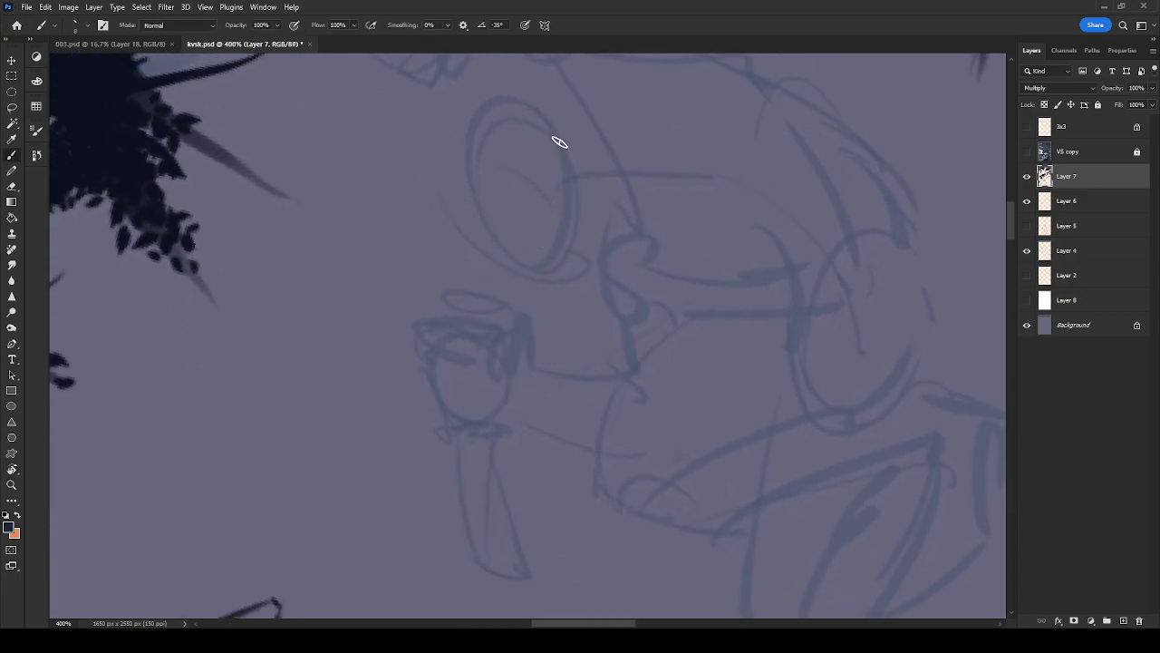
pyautogui.moveTo(492, 116)
pyautogui.mouseDown()
pyautogui.moveTo(510, 241)
pyautogui.moveTo(508, 220)
pyautogui.moveTo(565, 293)
pyautogui.moveTo(575, 269)
pyautogui.mouseUp()
pyautogui.moveTo(566, 221); pyautogui.dragTo(575, 263)
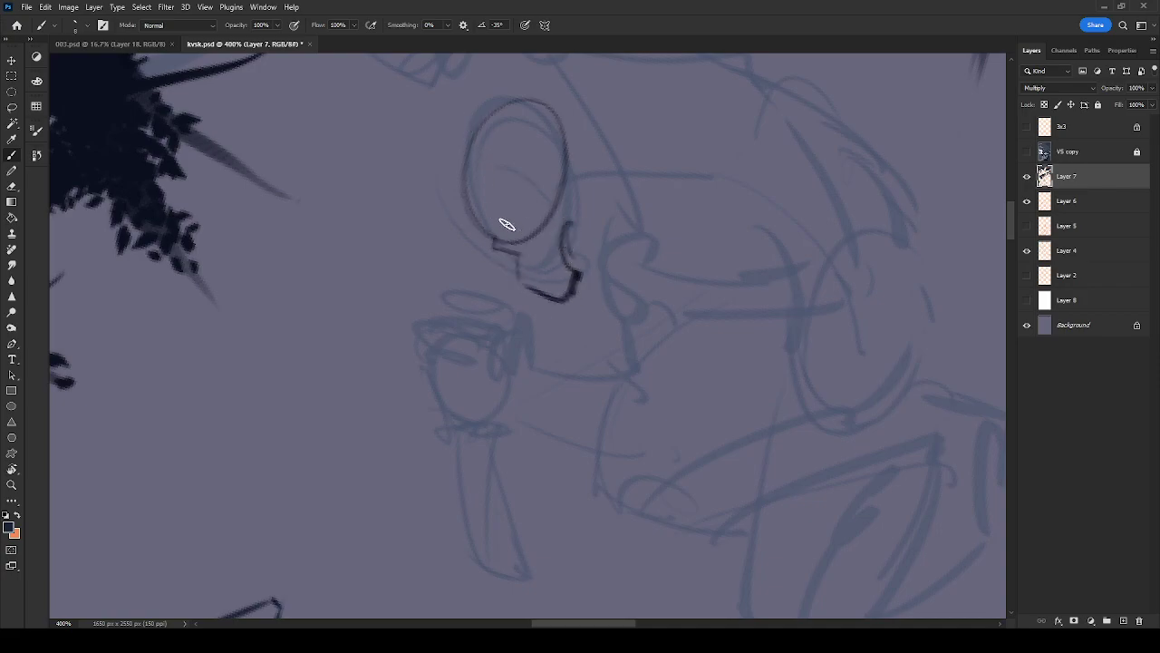
pyautogui.moveTo(577, 187); pyautogui.dragTo(494, 182)
pyautogui.moveTo(451, 143)
pyautogui.mouseDown()
pyautogui.moveTo(475, 190)
pyautogui.moveTo(495, 199)
pyautogui.mouseUp()
# Ink the second figure's neck line behind the head and the angular front edge of its shoulder and chest
pyautogui.moveTo(485, 271); pyautogui.dragTo(523, 270)
pyautogui.moveTo(523, 150); pyautogui.dragTo(516, 260)
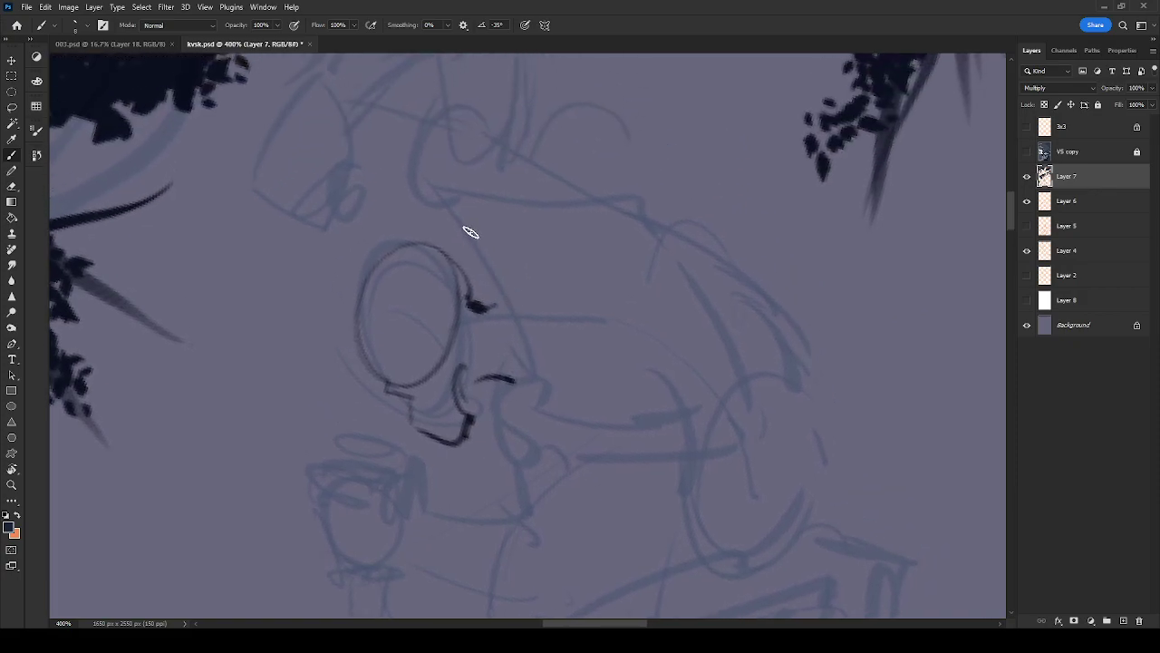
pyautogui.moveTo(458, 205)
pyautogui.mouseDown()
pyautogui.moveTo(479, 268)
pyautogui.moveTo(505, 300)
pyautogui.mouseUp()
pyautogui.moveTo(510, 388); pyautogui.dragTo(510, 464)
pyautogui.moveTo(547, 503); pyautogui.dragTo(592, 336)
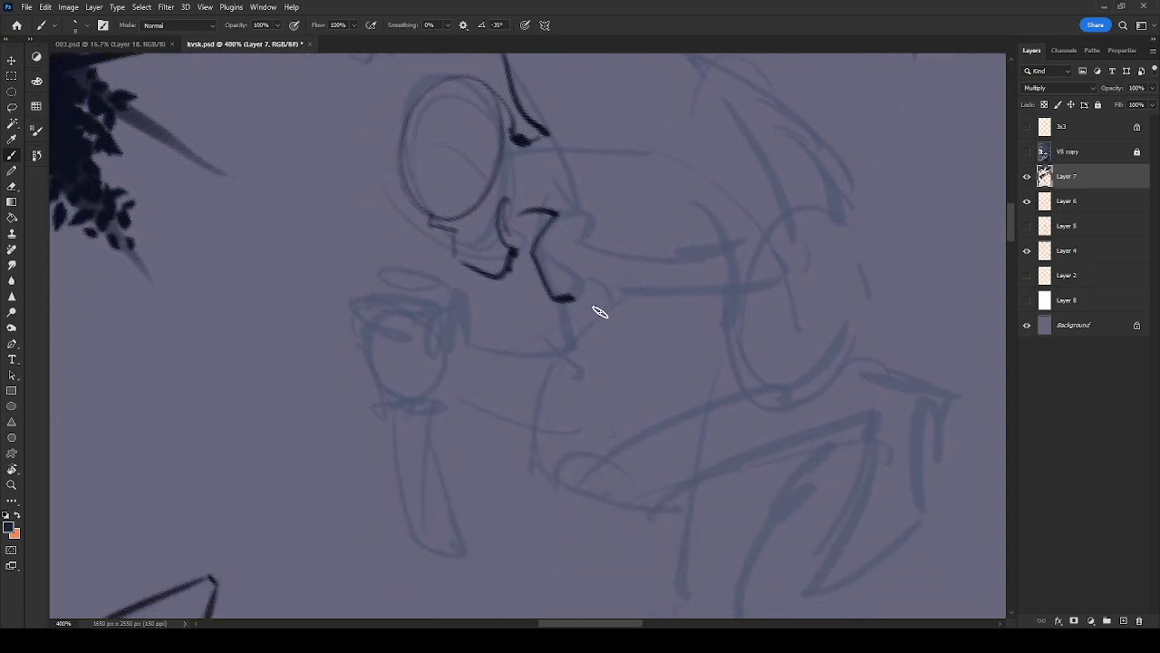
pyautogui.moveTo(571, 292); pyautogui.dragTo(569, 341)
# Ink the second figure's clenched fist and the upper and lower edges of its forearm
pyautogui.moveTo(452, 294)
pyautogui.mouseDown()
pyautogui.moveTo(438, 335)
pyautogui.moveTo(435, 321)
pyautogui.moveTo(471, 324)
pyautogui.moveTo(473, 344)
pyautogui.mouseUp()
pyautogui.moveTo(437, 394)
pyautogui.mouseDown()
pyautogui.moveTo(473, 381)
pyautogui.moveTo(537, 421)
pyautogui.mouseUp()
pyautogui.moveTo(473, 356); pyautogui.dragTo(555, 350)
pyautogui.moveTo(400, 303)
pyautogui.mouseDown()
pyautogui.moveTo(364, 304)
pyautogui.moveTo(362, 342)
pyautogui.moveTo(381, 381)
pyautogui.moveTo(413, 407)
pyautogui.moveTo(445, 396)
pyautogui.mouseUp()
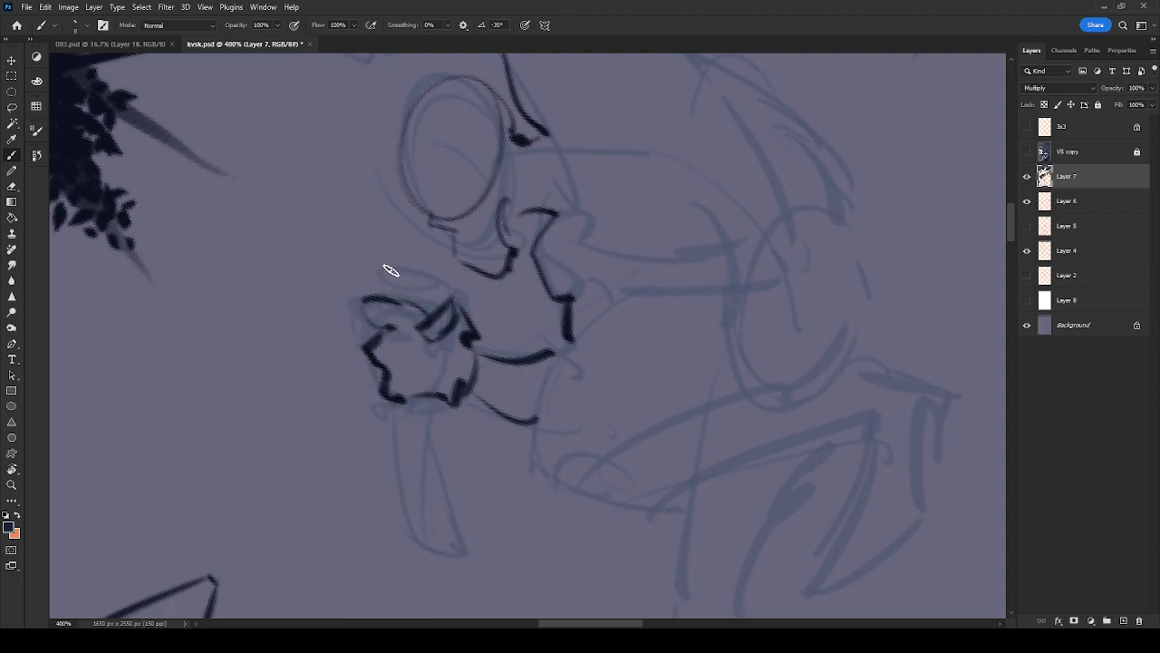
# Ink the knife's handle ends above and below the fist and its long curved blade
pyautogui.moveTo(383, 298)
pyautogui.mouseDown()
pyautogui.moveTo(415, 269)
pyautogui.moveTo(429, 290)
pyautogui.mouseUp()
pyautogui.moveTo(382, 399)
pyautogui.mouseDown()
pyautogui.moveTo(434, 424)
pyautogui.moveTo(389, 415)
pyautogui.moveTo(408, 399)
pyautogui.mouseUp()
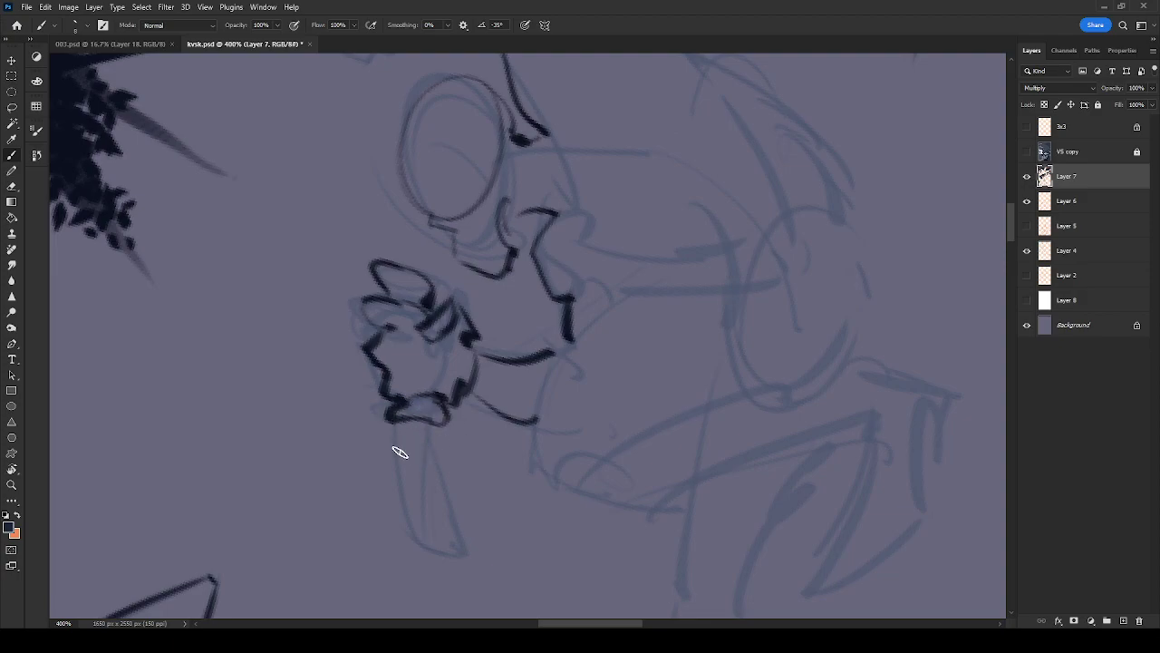
pyautogui.moveTo(471, 587)
pyautogui.mouseDown()
pyautogui.moveTo(396, 482)
pyautogui.moveTo(405, 420)
pyautogui.mouseUp()
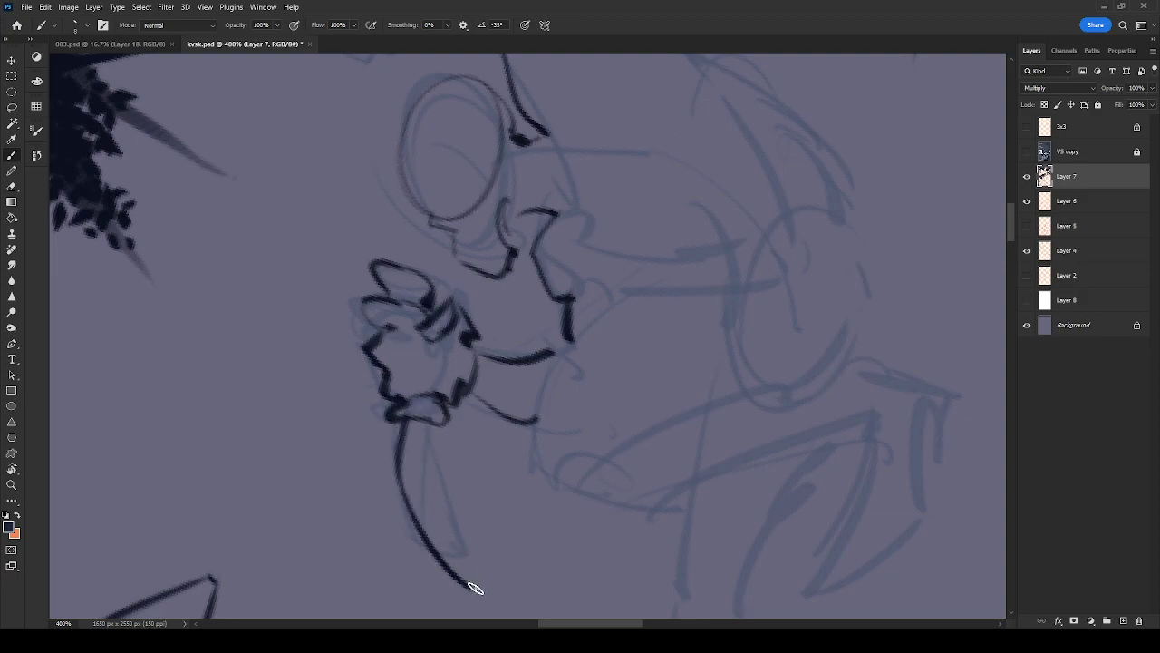
pyautogui.moveTo(475, 588); pyautogui.dragTo(429, 423)
# Ink the elbow crease and front body edge of the second figure, plus the curled fingers of its lower hand
pyautogui.moveTo(789, 426); pyautogui.dragTo(561, 357)
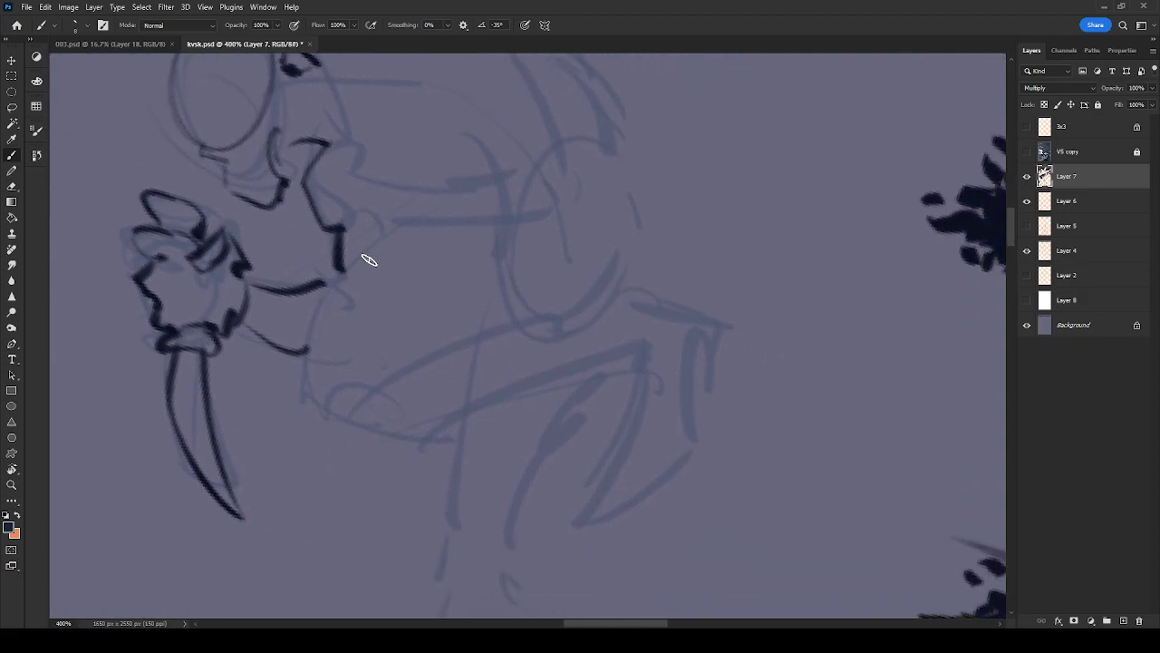
pyautogui.moveTo(325, 291); pyautogui.dragTo(402, 223)
pyautogui.moveTo(308, 348); pyautogui.dragTo(320, 419)
pyautogui.moveTo(471, 440); pyautogui.dragTo(507, 369)
pyautogui.moveTo(338, 313)
pyautogui.mouseDown()
pyautogui.moveTo(364, 369)
pyautogui.moveTo(392, 361)
pyautogui.moveTo(320, 347)
pyautogui.moveTo(341, 313)
pyautogui.mouseUp()
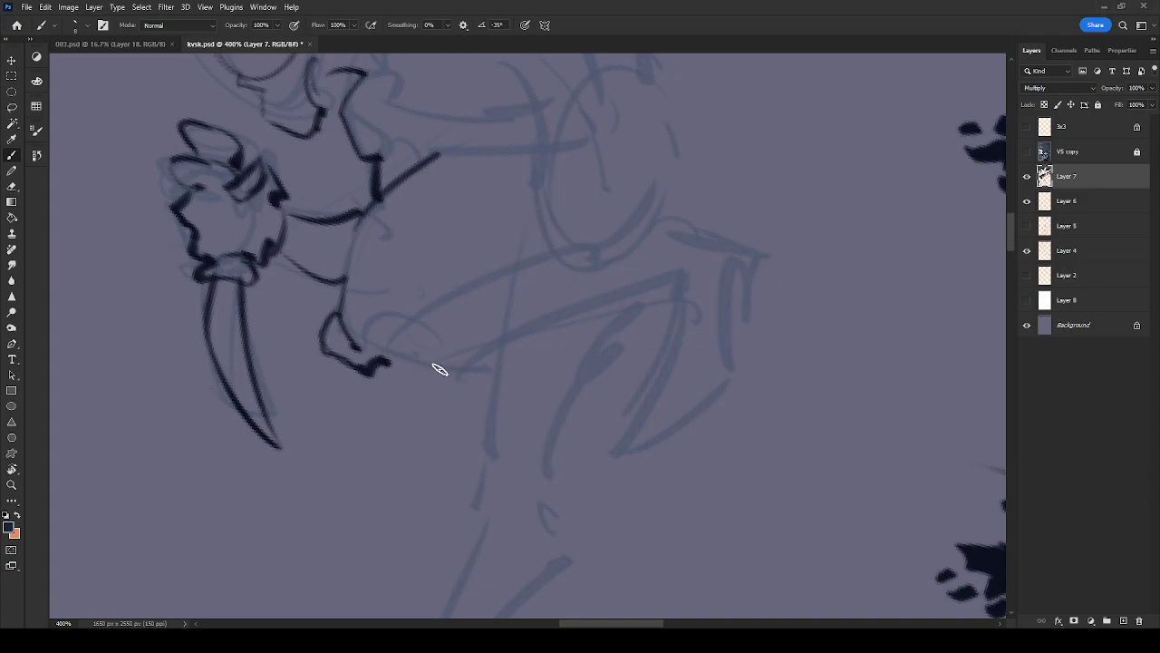
pyautogui.moveTo(350, 368)
pyautogui.mouseDown()
pyautogui.moveTo(388, 384)
pyautogui.moveTo(404, 364)
pyautogui.moveTo(462, 365)
pyautogui.mouseUp()
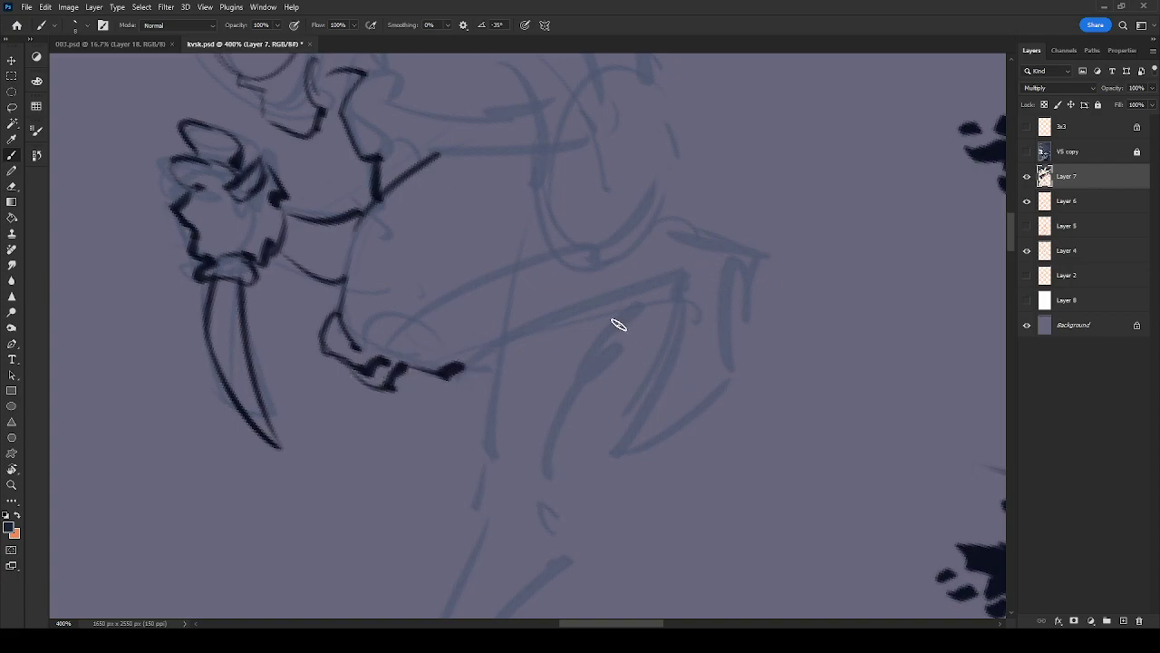
# Ink the angular outline of the second figure's bent-back leg and its pointed end
pyautogui.moveTo(628, 342)
pyautogui.mouseDown()
pyautogui.moveTo(668, 393)
pyautogui.moveTo(730, 387)
pyautogui.mouseUp()
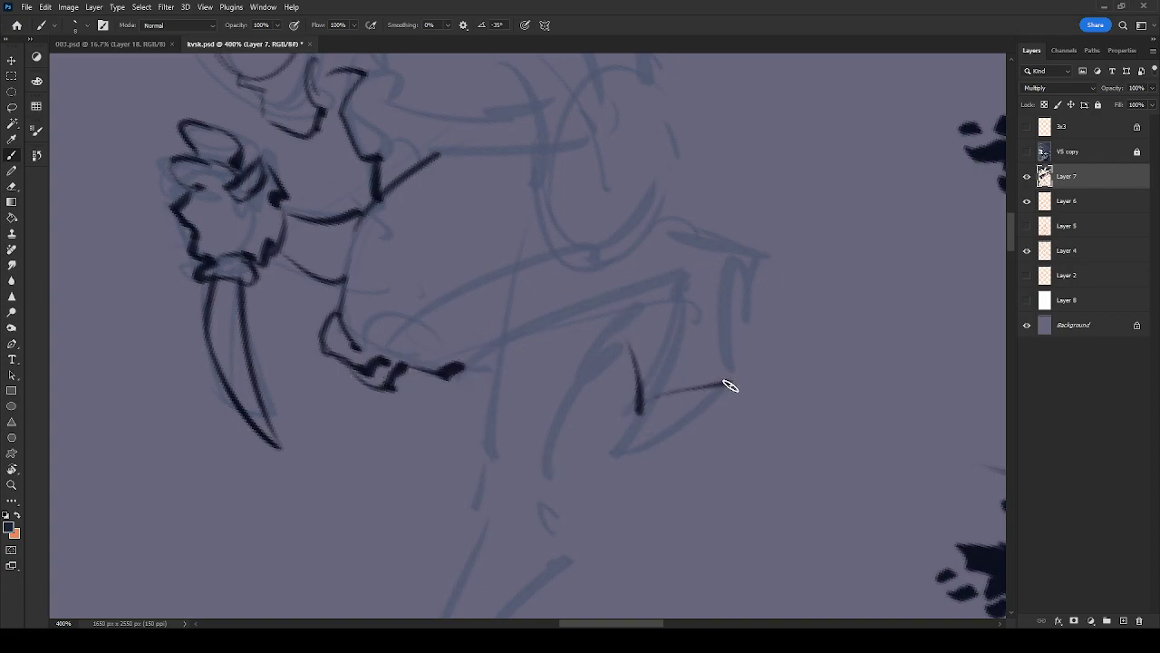
pyautogui.moveTo(781, 238); pyautogui.dragTo(721, 388)
pyautogui.moveTo(678, 212); pyautogui.dragTo(781, 238)
pyautogui.moveTo(640, 405)
pyautogui.mouseDown()
pyautogui.moveTo(625, 451)
pyautogui.moveTo(720, 388)
pyautogui.mouseUp()
pyautogui.moveTo(748, 269); pyautogui.dragTo(772, 214)
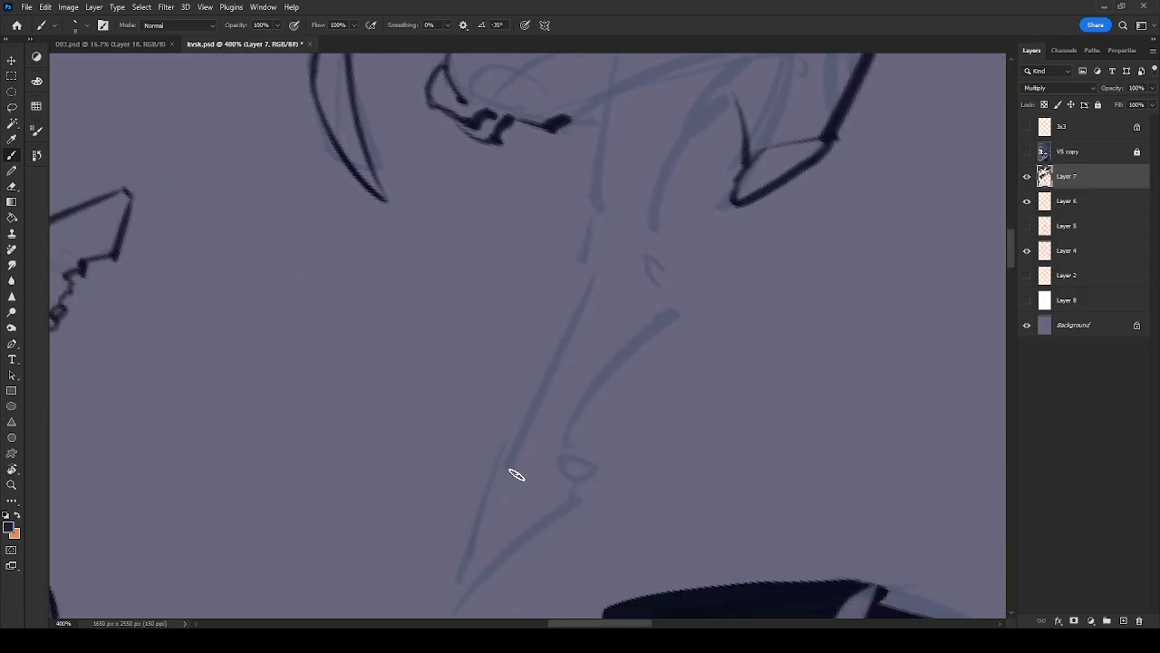
# Ink the second figure's extended leg down to the pointed foot hanging above the dark rock
pyautogui.moveTo(583, 272)
pyautogui.mouseDown()
pyautogui.moveTo(440, 496)
pyautogui.moveTo(536, 541)
pyautogui.moveTo(607, 474)
pyautogui.moveTo(608, 404)
pyautogui.moveTo(675, 296)
pyautogui.moveTo(669, 265)
pyautogui.mouseUp()
pyautogui.moveTo(675, 282); pyautogui.dragTo(652, 398)
pyautogui.moveTo(573, 281)
pyautogui.mouseDown()
pyautogui.moveTo(548, 301)
pyautogui.moveTo(540, 407)
pyautogui.mouseUp()
pyautogui.moveTo(551, 334); pyautogui.dragTo(585, 218)
pyautogui.moveTo(562, 411); pyautogui.dragTo(750, 92)
pyautogui.moveTo(614, 308)
pyautogui.mouseDown()
pyautogui.moveTo(606, 353)
pyautogui.moveTo(657, 348)
pyautogui.moveTo(591, 343)
pyautogui.moveTo(664, 346)
pyautogui.mouseUp()
pyautogui.moveTo(852, 361)
pyautogui.mouseDown()
pyautogui.moveTo(811, 368)
pyautogui.moveTo(596, 275)
pyautogui.mouseUp()
pyautogui.scroll(8, 756, 341)
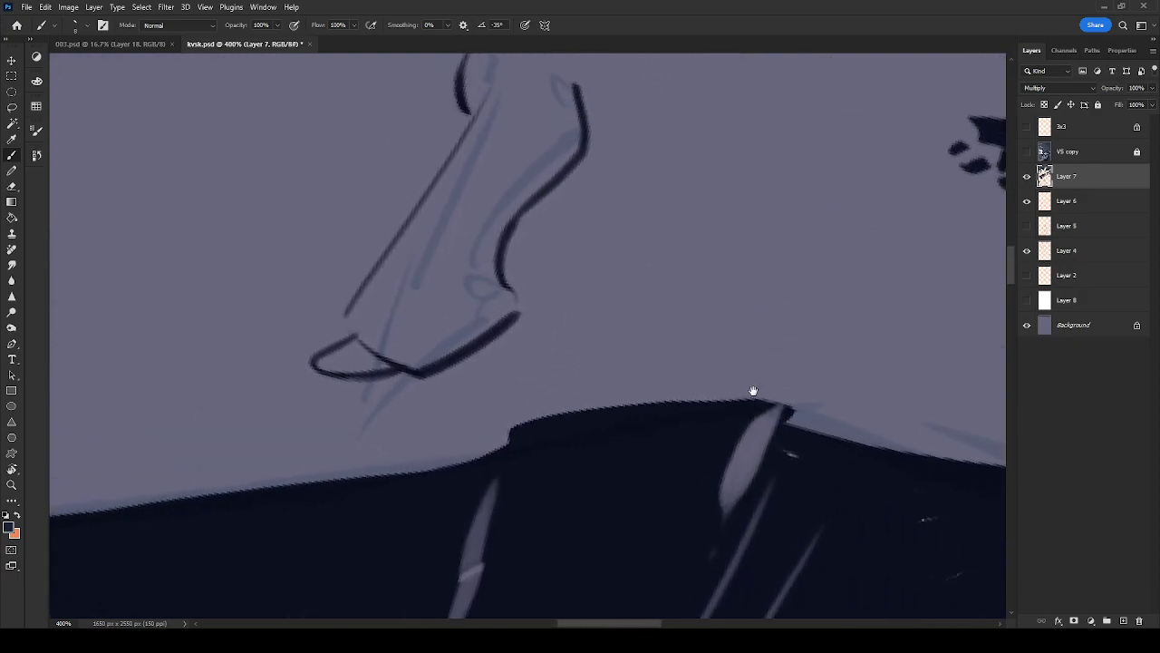
# Ink the second figure's hip and back contour up to the shoulder, with small folds at the lower back
pyautogui.moveTo(571, 445)
pyautogui.mouseDown()
pyautogui.moveTo(640, 268)
pyautogui.moveTo(618, 444)
pyautogui.mouseUp()
pyautogui.moveTo(620, 384); pyautogui.dragTo(668, 330)
pyautogui.moveTo(640, 232); pyautogui.dragTo(653, 335)
pyautogui.moveTo(667, 262); pyautogui.dragTo(685, 379)
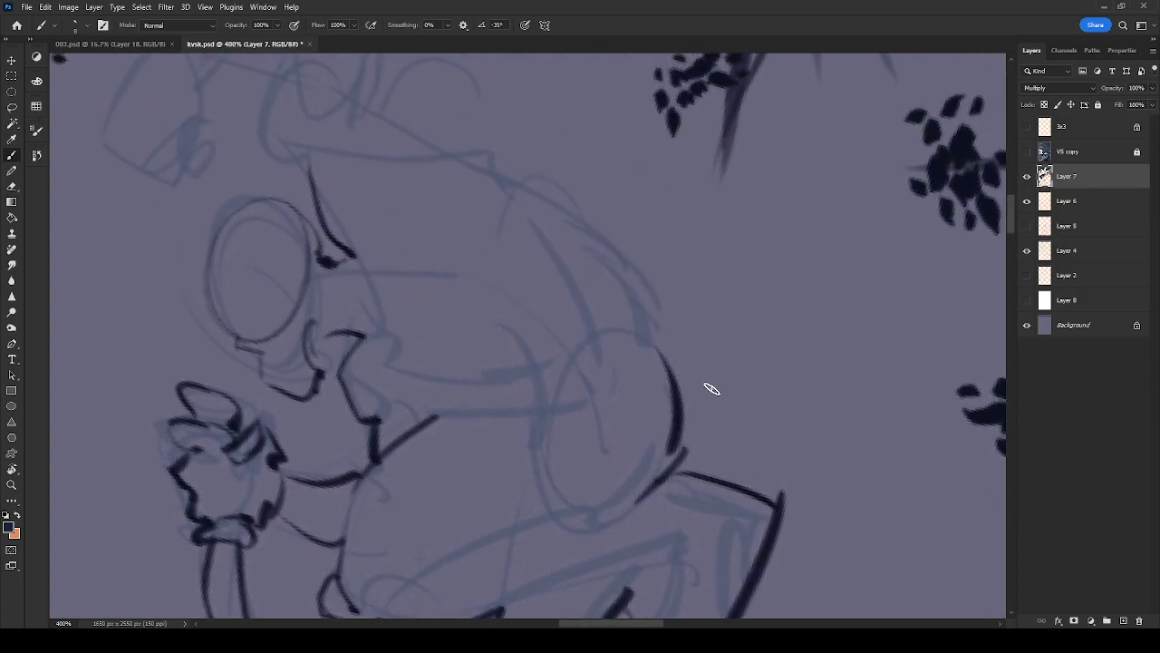
pyautogui.moveTo(651, 311)
pyautogui.mouseDown()
pyautogui.moveTo(676, 360)
pyautogui.moveTo(676, 320)
pyautogui.mouseUp()
pyautogui.moveTo(615, 250); pyautogui.dragTo(630, 306)
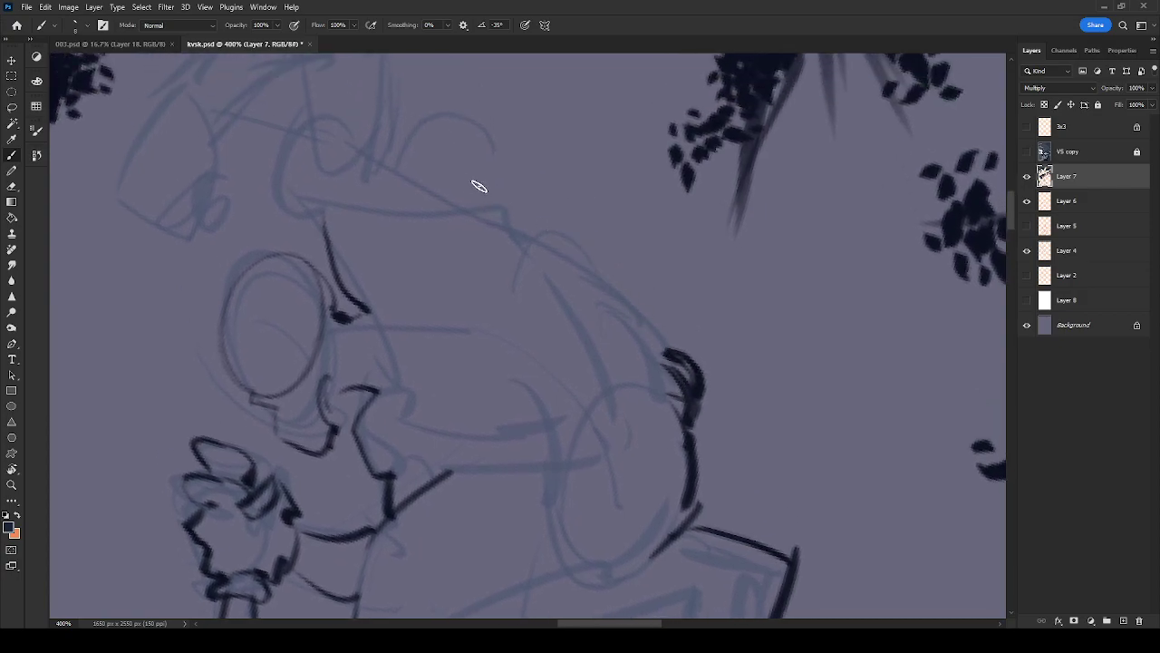
pyautogui.moveTo(437, 172)
pyautogui.mouseDown()
pyautogui.moveTo(537, 234)
pyautogui.moveTo(663, 343)
pyautogui.mouseUp()
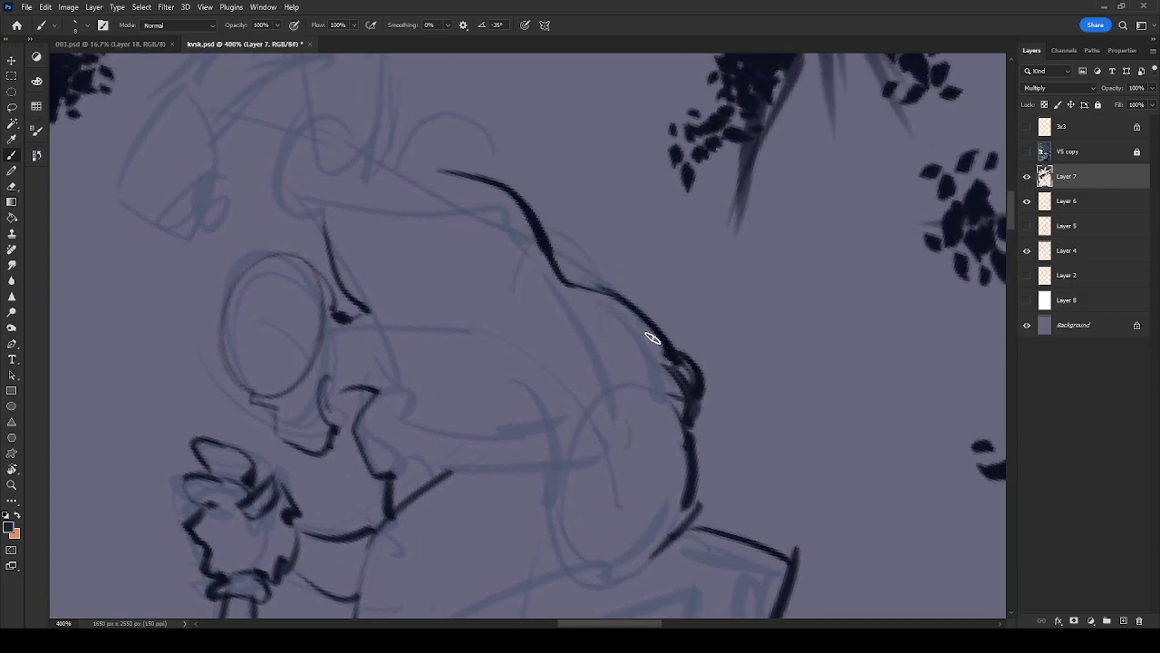
# Ink a heavier contour around the second figure's oval head
pyautogui.moveTo(612, 407); pyautogui.dragTo(681, 428)
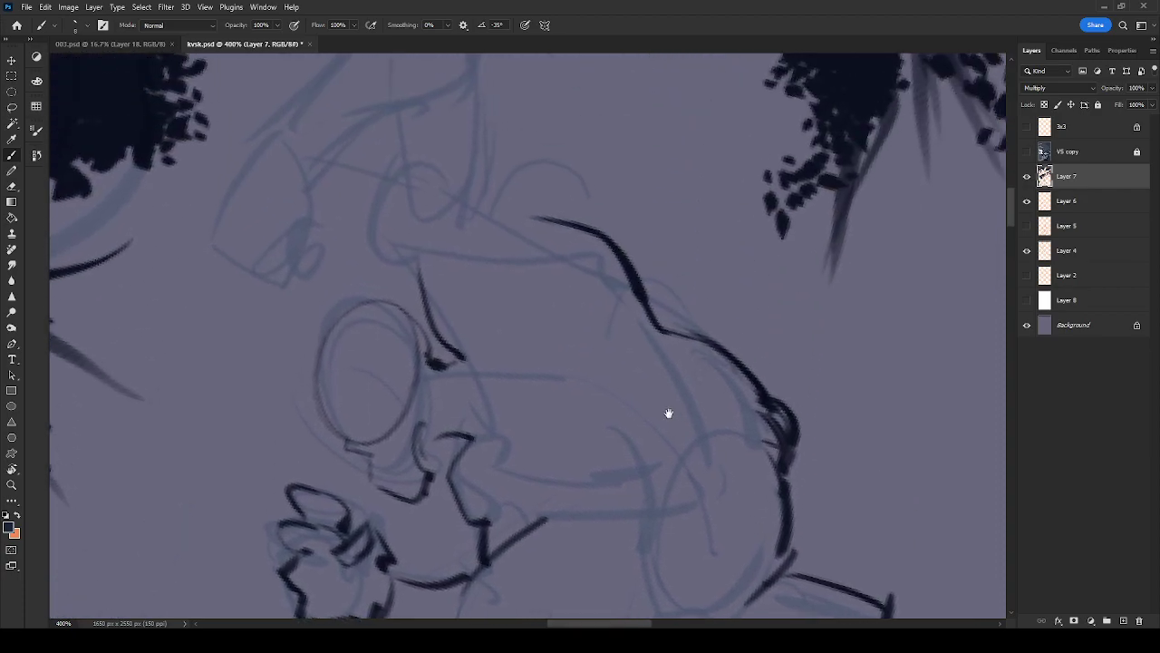
pyautogui.moveTo(547, 322); pyautogui.dragTo(595, 342)
pyautogui.moveTo(392, 453)
pyautogui.mouseDown()
pyautogui.moveTo(357, 393)
pyautogui.moveTo(457, 334)
pyautogui.mouseUp()
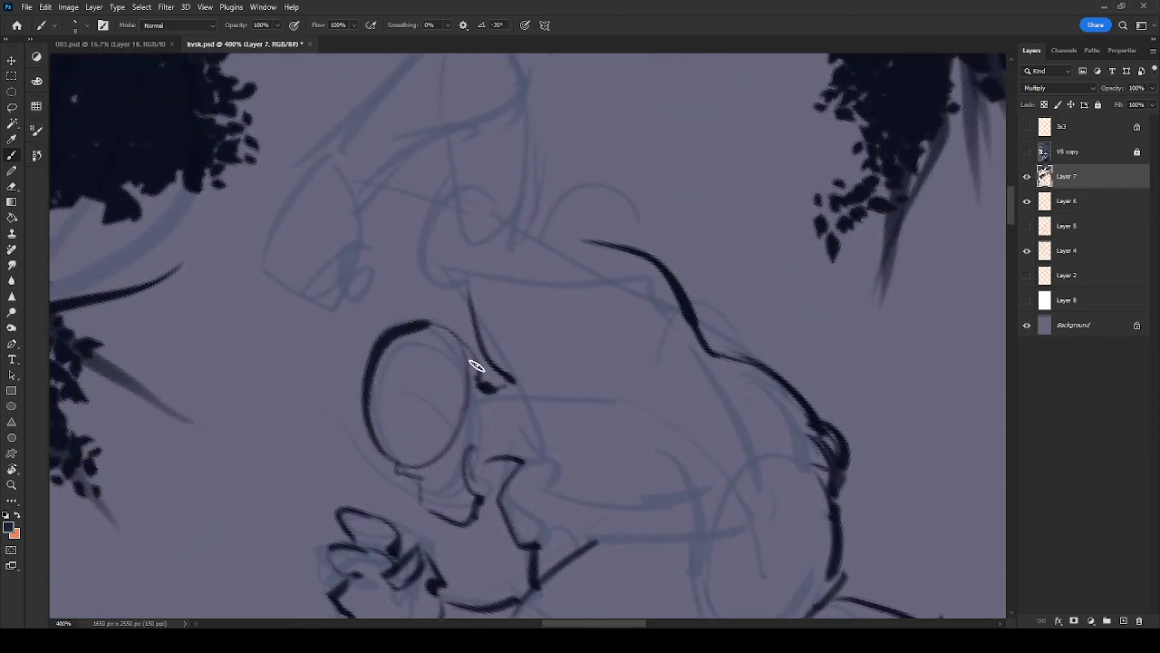
pyautogui.moveTo(396, 474)
pyautogui.mouseDown()
pyautogui.moveTo(450, 523)
pyautogui.moveTo(474, 502)
pyautogui.moveTo(486, 461)
pyautogui.moveTo(519, 460)
pyautogui.mouseUp()
# Ink the front and back contours of the second figure's raised upper arm down to the shoulder
pyautogui.moveTo(558, 294); pyautogui.dragTo(650, 379)
pyautogui.moveTo(497, 256)
pyautogui.mouseDown()
pyautogui.moveTo(603, 215)
pyautogui.moveTo(564, 285)
pyautogui.moveTo(511, 300)
pyautogui.moveTo(499, 365)
pyautogui.moveTo(509, 401)
pyautogui.moveTo(531, 405)
pyautogui.moveTo(549, 349)
pyautogui.mouseUp()
pyautogui.moveTo(596, 222)
pyautogui.mouseDown()
pyautogui.moveTo(606, 359)
pyautogui.moveTo(621, 349)
pyautogui.moveTo(612, 343)
pyautogui.moveTo(662, 363)
pyautogui.mouseUp()
# Ink the second figure's raised hand with its dark curled fingers and the underside of the forearm
pyautogui.moveTo(379, 288)
pyautogui.mouseDown()
pyautogui.moveTo(358, 379)
pyautogui.moveTo(413, 401)
pyautogui.moveTo(406, 418)
pyautogui.moveTo(434, 382)
pyautogui.mouseUp()
pyautogui.moveTo(388, 420); pyautogui.dragTo(429, 430)
pyautogui.moveTo(429, 429)
pyautogui.mouseDown()
pyautogui.moveTo(439, 375)
pyautogui.moveTo(421, 376)
pyautogui.moveTo(447, 415)
pyautogui.mouseUp()
pyautogui.moveTo(438, 371); pyautogui.dragTo(458, 378)
pyautogui.moveTo(448, 415)
pyautogui.mouseDown()
pyautogui.moveTo(442, 349)
pyautogui.moveTo(435, 358)
pyautogui.moveTo(430, 341)
pyautogui.moveTo(434, 363)
pyautogui.moveTo(427, 355)
pyautogui.moveTo(447, 319)
pyautogui.mouseUp()
pyautogui.moveTo(436, 303)
pyautogui.mouseDown()
pyautogui.moveTo(483, 286)
pyautogui.moveTo(448, 303)
pyautogui.moveTo(480, 269)
pyautogui.moveTo(530, 242)
pyautogui.mouseUp()
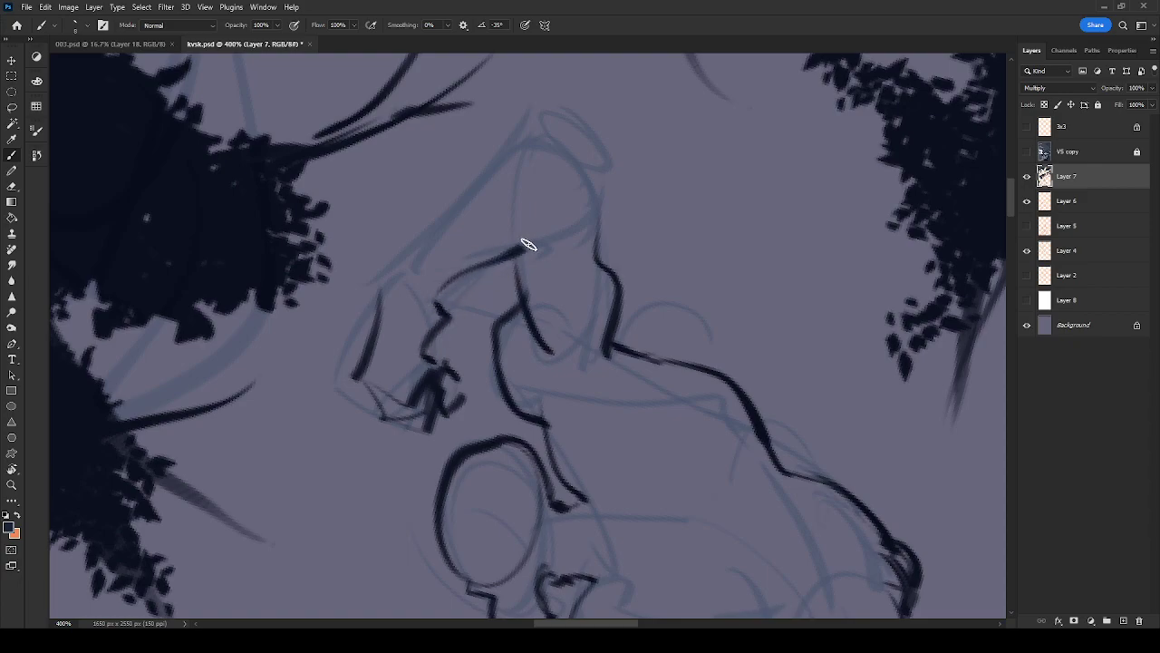
# Ink the outer contour of the second figure's raised forearm over the bent elbow to the back of the arm
pyautogui.moveTo(413, 262)
pyautogui.mouseDown()
pyautogui.moveTo(378, 297)
pyautogui.moveTo(546, 217)
pyautogui.moveTo(477, 295)
pyautogui.moveTo(517, 199)
pyautogui.moveTo(593, 211)
pyautogui.moveTo(581, 205)
pyautogui.moveTo(598, 313)
pyautogui.mouseUp()
pyautogui.scroll(3, 544, 221)
pyautogui.moveTo(605, 245); pyautogui.dragTo(601, 287)
pyautogui.moveTo(523, 324); pyautogui.dragTo(532, 379)
# Ink the diagonal crease and dark fold where the second figure's torso meets its raised thigh
pyautogui.moveTo(569, 435); pyautogui.dragTo(565, 115)
pyautogui.press('r')
pyautogui.moveTo(754, 399); pyautogui.dragTo(721, 508)
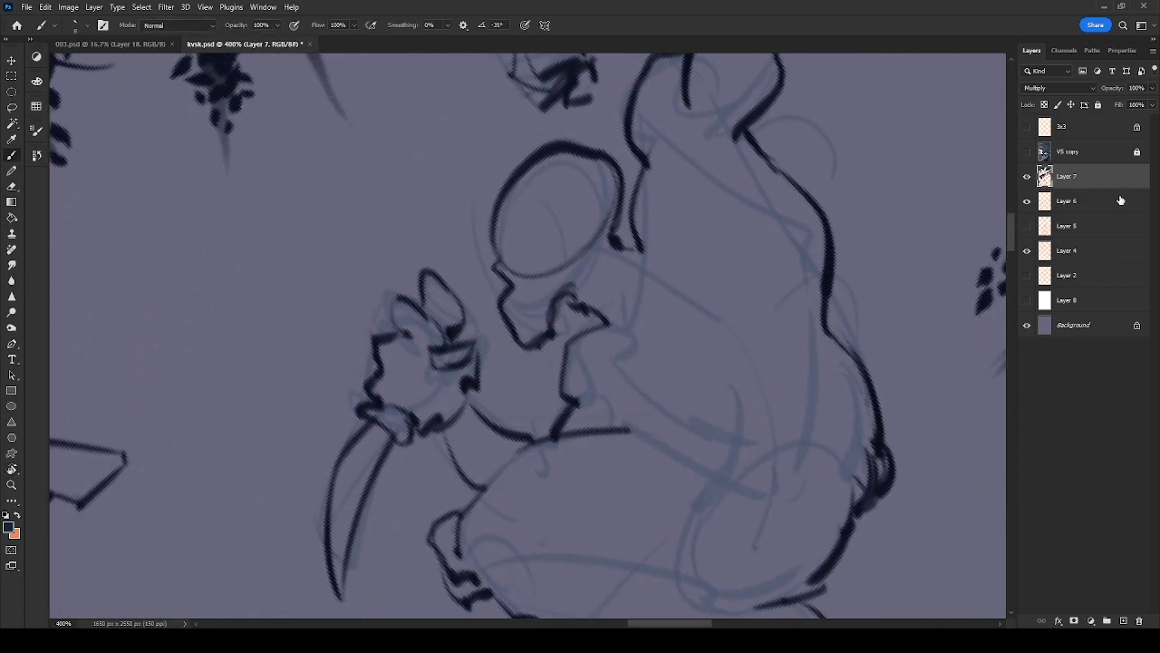
pyautogui.hotkey('ctrl', '-')
pyautogui.moveTo(593, 379); pyautogui.dragTo(686, 419)
pyautogui.moveTo(611, 407); pyautogui.dragTo(671, 440)
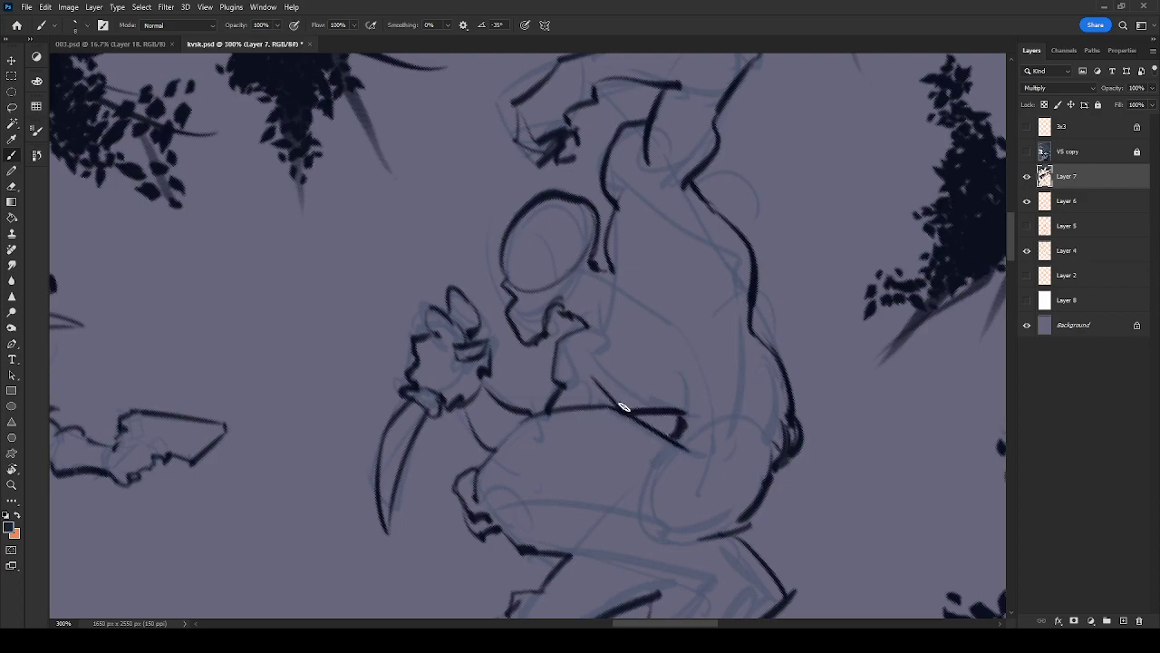
# Ink a tuft of curved hair spikes on the second figure's shoulder and a few strands behind its head
pyautogui.moveTo(783, 426); pyautogui.dragTo(681, 432)
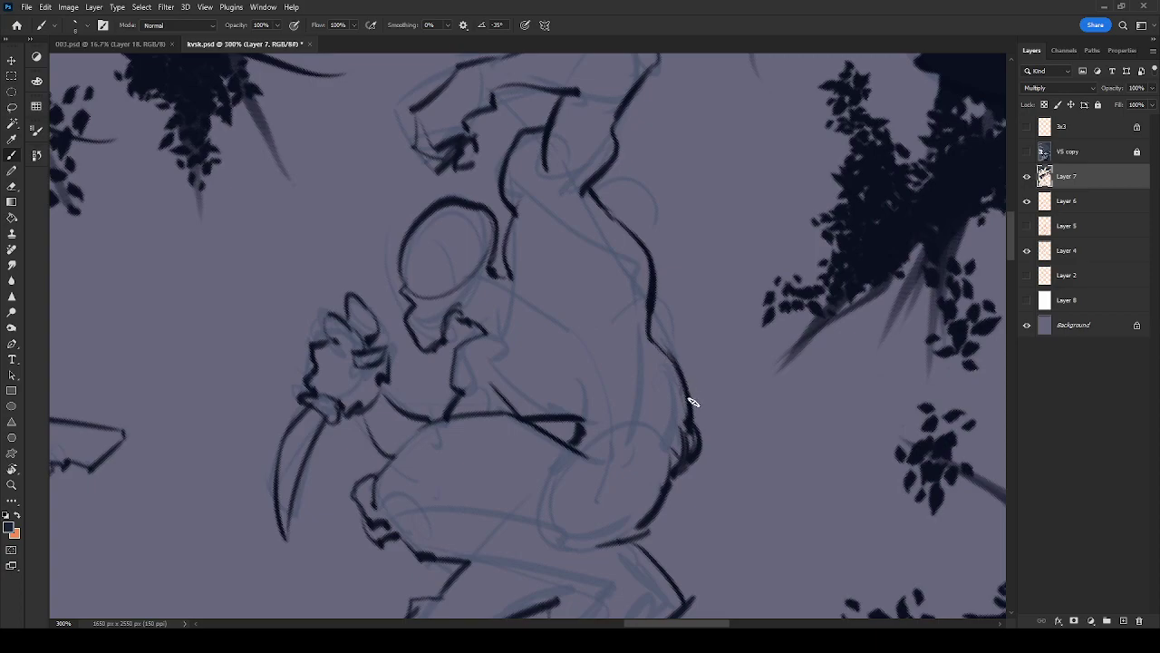
pyautogui.scroll(3, 626, 381)
pyautogui.hscroll(1, 626, 380)
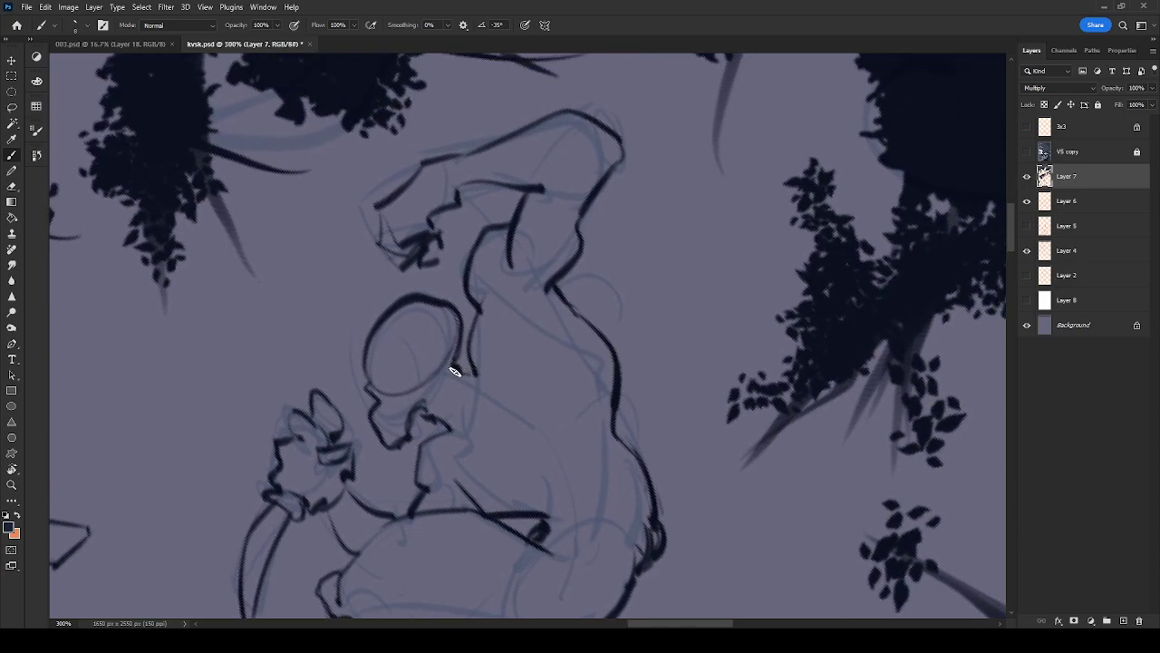
pyautogui.moveTo(582, 314); pyautogui.dragTo(680, 291)
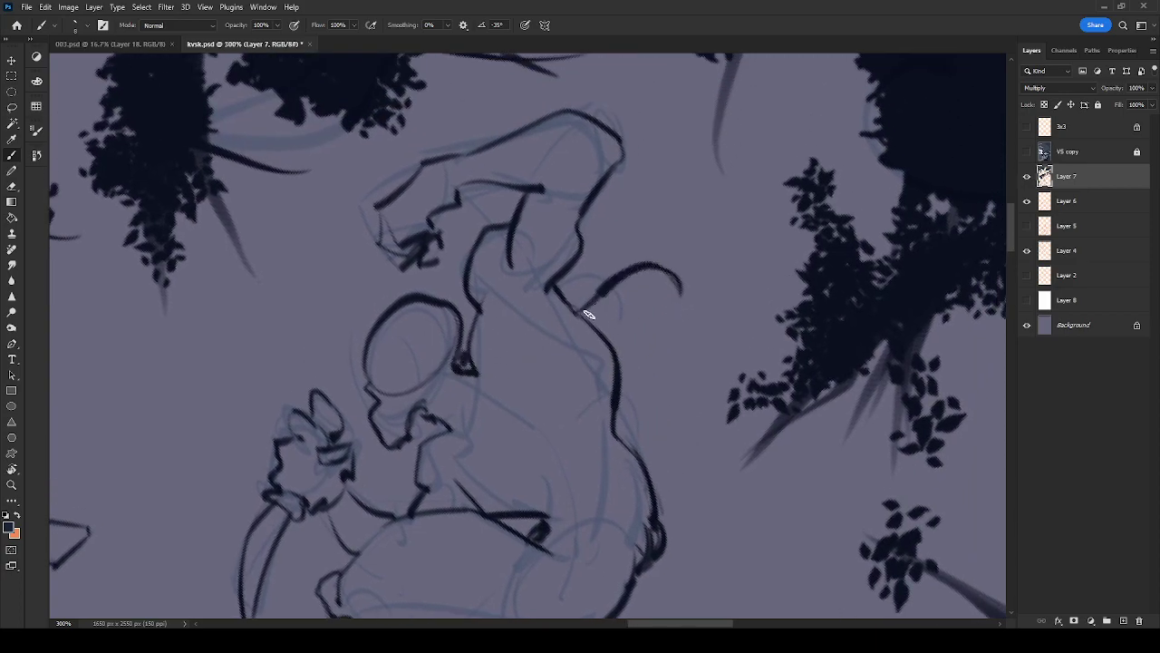
pyautogui.moveTo(623, 227)
pyautogui.mouseDown()
pyautogui.moveTo(582, 307)
pyautogui.moveTo(623, 238)
pyautogui.moveTo(600, 297)
pyautogui.moveTo(574, 267)
pyautogui.moveTo(577, 310)
pyautogui.mouseUp()
pyautogui.moveTo(587, 257); pyautogui.dragTo(562, 304)
pyautogui.moveTo(477, 329)
pyautogui.mouseDown()
pyautogui.moveTo(468, 344)
pyautogui.moveTo(456, 277)
pyautogui.moveTo(469, 322)
pyautogui.mouseUp()
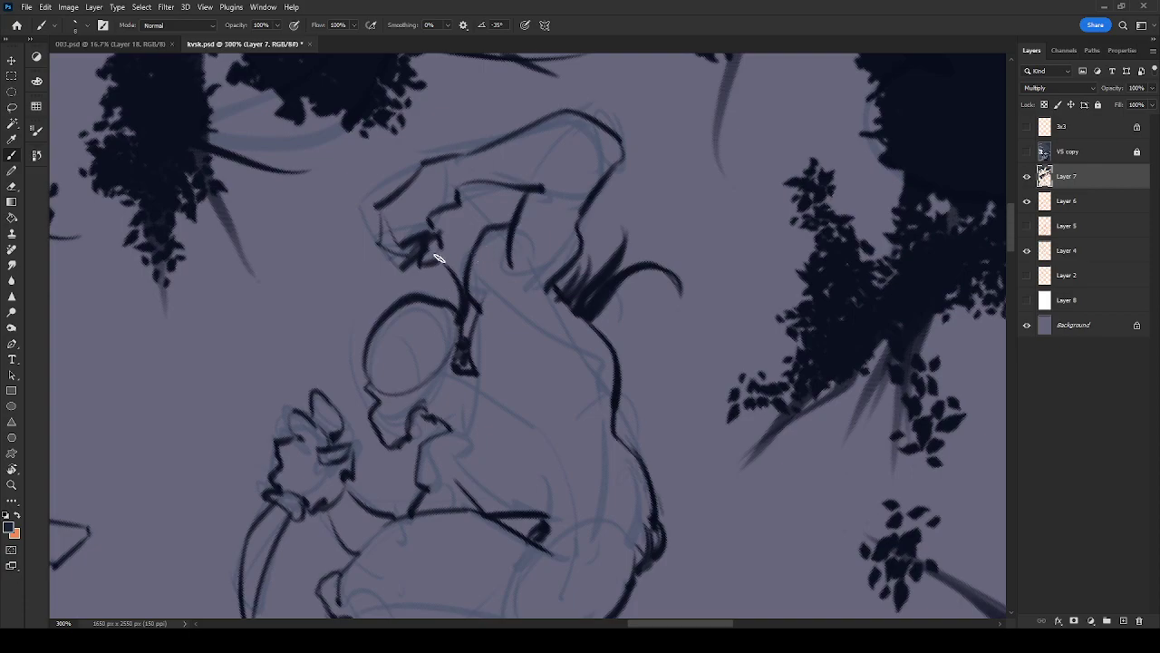
pyautogui.moveTo(644, 344); pyautogui.dragTo(590, 316)
pyautogui.moveTo(678, 359)
pyautogui.mouseDown()
pyautogui.moveTo(634, 333)
pyautogui.moveTo(618, 278)
pyautogui.moveTo(597, 325)
pyautogui.mouseUp()
pyautogui.moveTo(663, 311); pyautogui.dragTo(598, 317)
# Block in the gun-wielding figure's back leg, hip and side of the torso with solid dark ink
pyautogui.moveTo(646, 488); pyautogui.dragTo(843, 92)
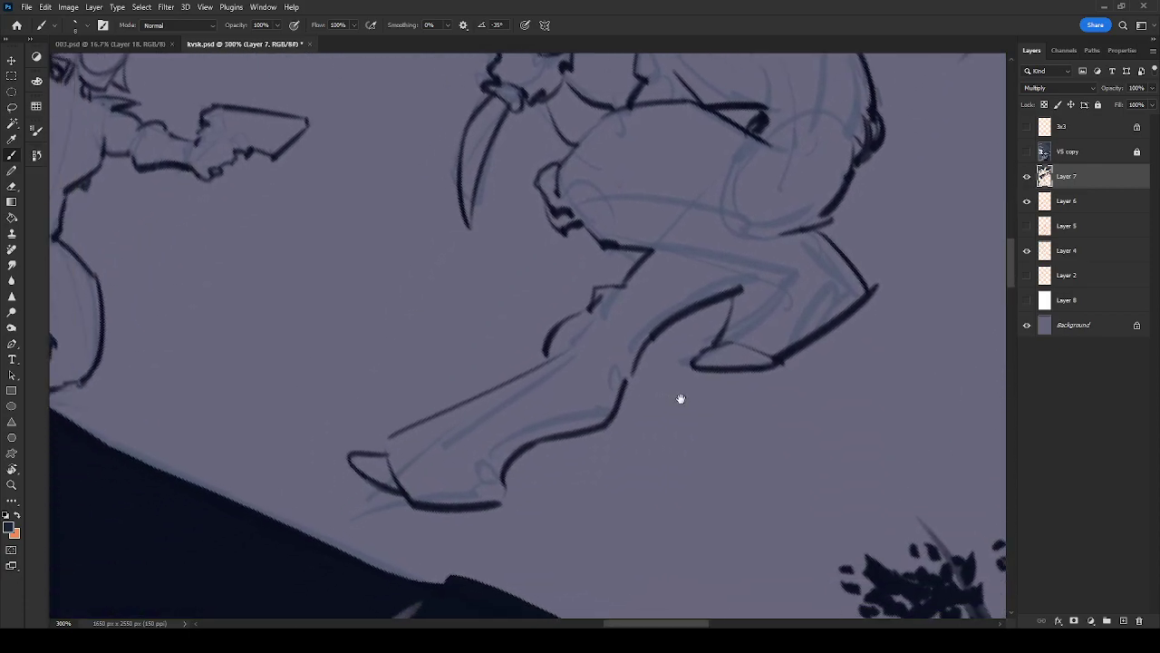
pyautogui.moveTo(650, 409); pyautogui.dragTo(854, 371)
pyautogui.moveTo(569, 411); pyautogui.dragTo(573, 433)
pyautogui.moveTo(505, 310); pyautogui.dragTo(769, 444)
pyautogui.press('r')
pyautogui.moveTo(589, 460); pyautogui.dragTo(752, 335)
pyautogui.moveTo(732, 338); pyautogui.dragTo(737, 397)
pyautogui.moveTo(659, 382); pyautogui.dragTo(769, 238)
pyautogui.moveTo(523, 464)
pyautogui.mouseDown()
pyautogui.moveTo(507, 488)
pyautogui.moveTo(484, 487)
pyautogui.moveTo(489, 531)
pyautogui.moveTo(549, 456)
pyautogui.moveTo(535, 450)
pyautogui.moveTo(498, 480)
pyautogui.mouseUp()
pyautogui.press('b')
pyautogui.moveTo(541, 433)
pyautogui.mouseDown()
pyautogui.moveTo(525, 388)
pyautogui.moveTo(551, 353)
pyautogui.moveTo(536, 423)
pyautogui.moveTo(585, 384)
pyautogui.moveTo(551, 445)
pyautogui.moveTo(604, 360)
pyautogui.moveTo(629, 345)
pyautogui.moveTo(570, 336)
pyautogui.moveTo(561, 368)
pyautogui.mouseUp()
pyautogui.moveTo(669, 269)
pyautogui.mouseDown()
pyautogui.moveTo(634, 326)
pyautogui.moveTo(625, 463)
pyautogui.mouseUp()
pyautogui.press('r')
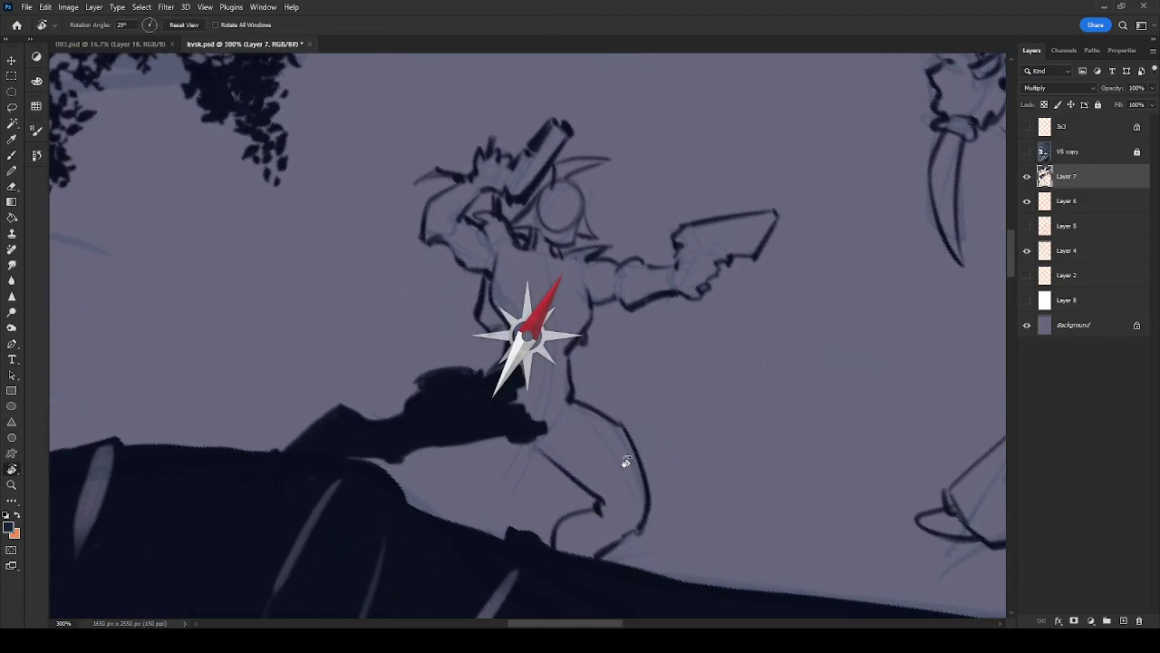
pyautogui.moveTo(529, 366)
pyautogui.mouseDown()
pyautogui.moveTo(511, 363)
pyautogui.moveTo(516, 384)
pyautogui.moveTo(547, 363)
pyautogui.moveTo(564, 402)
pyautogui.moveTo(559, 319)
pyautogui.moveTo(585, 295)
pyautogui.moveTo(567, 305)
pyautogui.mouseUp()
# Hide sketch Layers 6 and 4 and show the white Layer 8 behind the inks
pyautogui.hotkey('ctrl', '-')
pyautogui.hotkey('ctrl', '-')
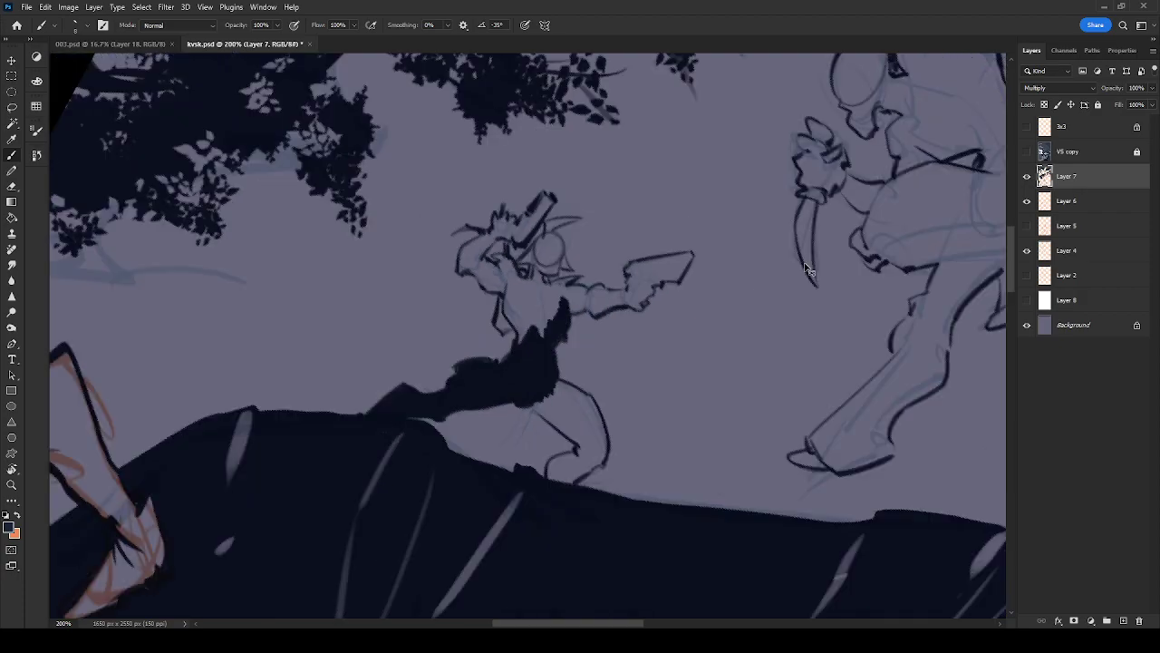
pyautogui.press('r')
pyautogui.moveTo(694, 452)
pyautogui.mouseDown()
pyautogui.moveTo(705, 466)
pyautogui.moveTo(723, 237)
pyautogui.mouseUp()
pyautogui.press('b')
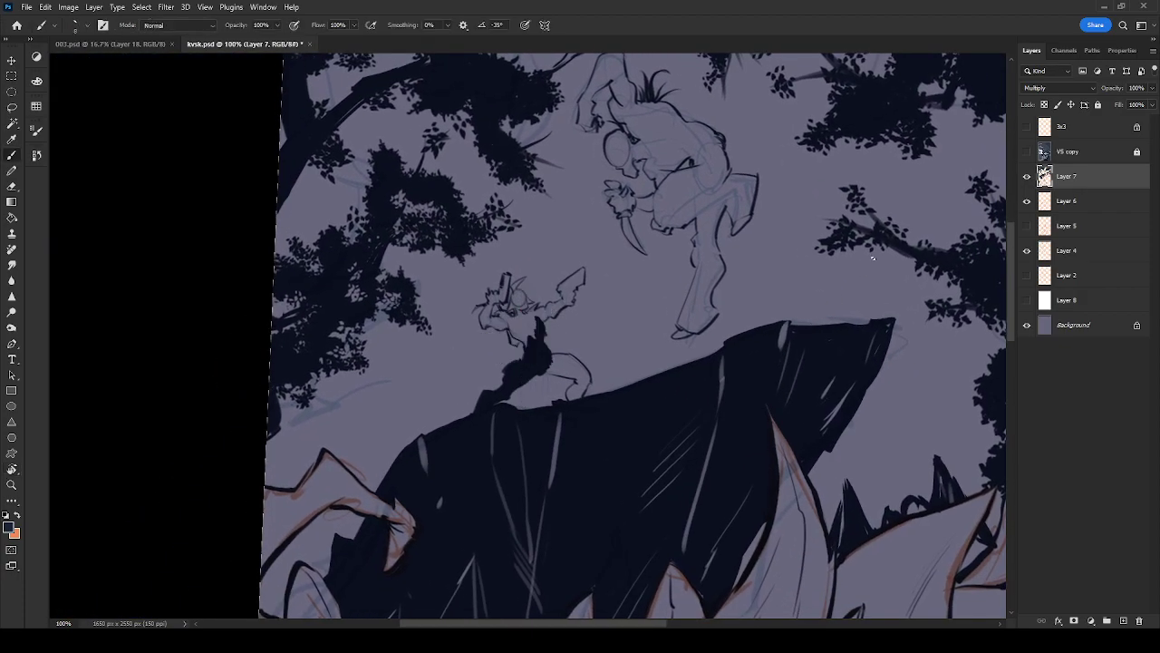
pyautogui.click(1027, 200)
pyautogui.click(1027, 250)
pyautogui.click(1027, 300)
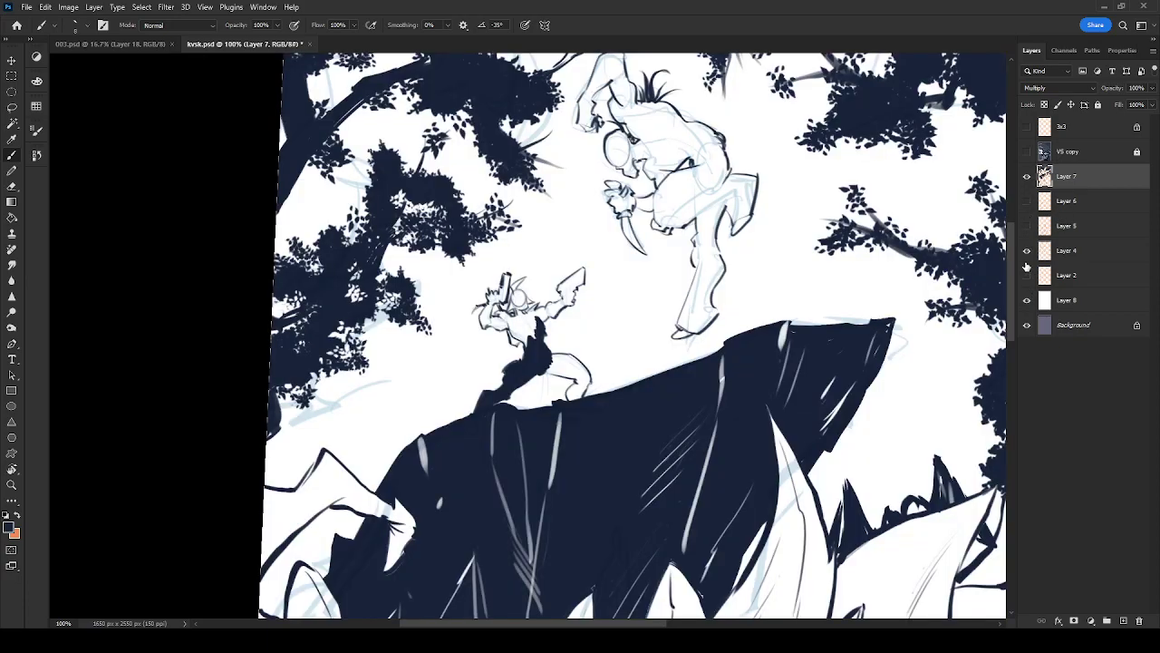
pyautogui.hotkey('ctrl', '+')
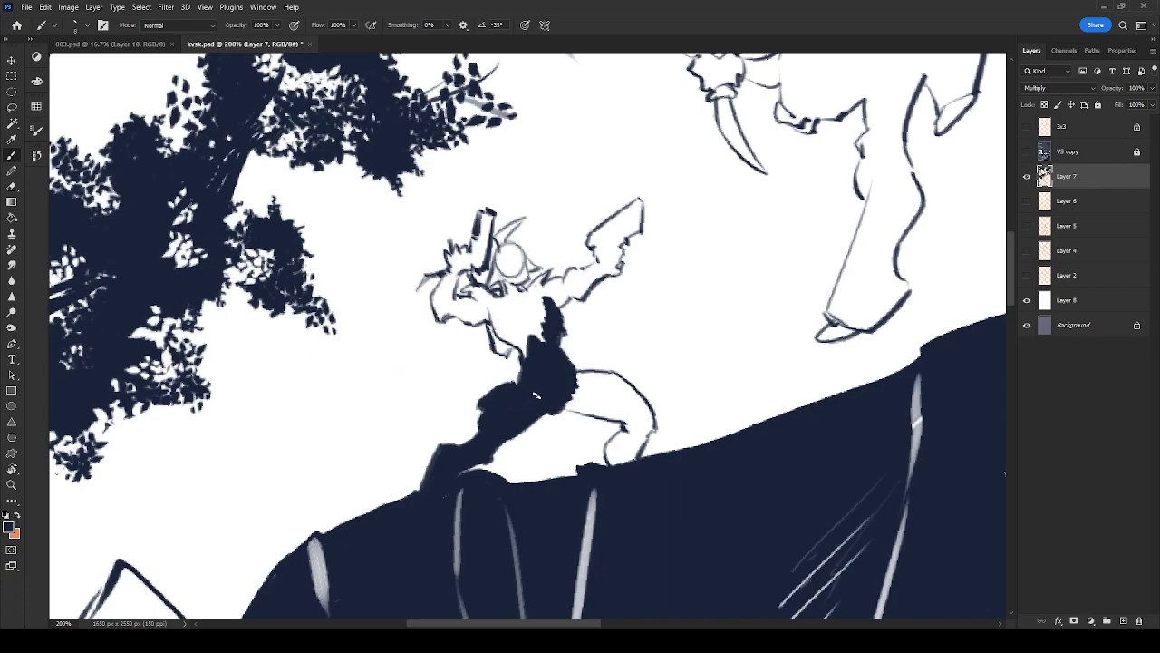
# Fill the gun-wielding figure's torso and head with solid dark ink
pyautogui.moveTo(532, 365); pyautogui.dragTo(522, 337)
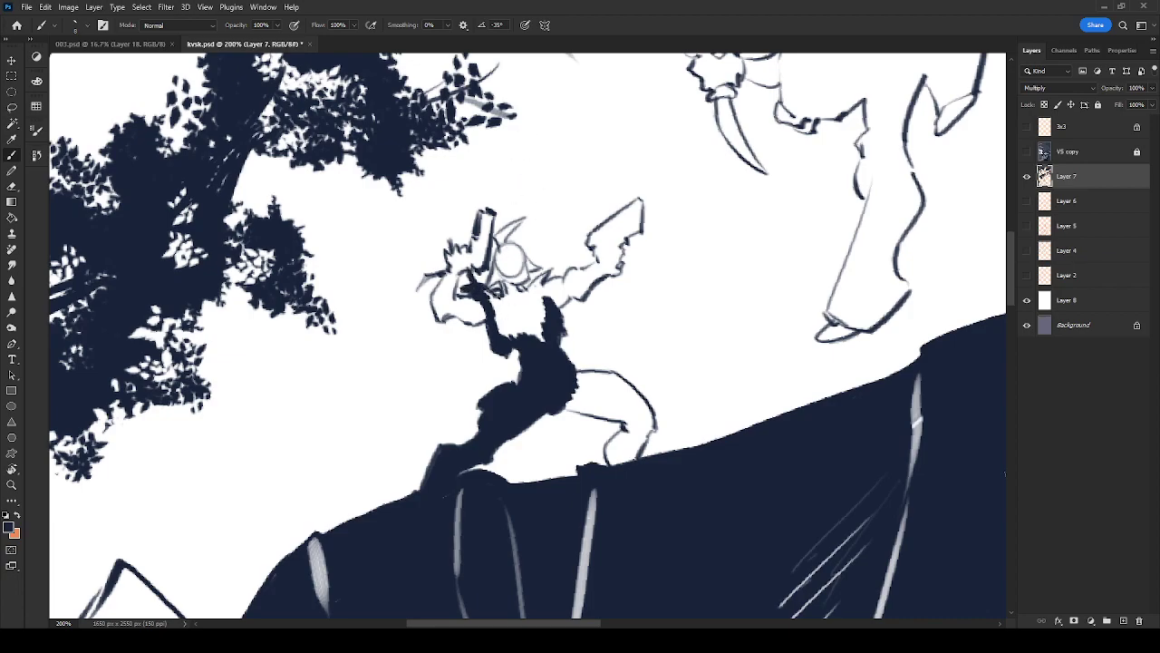
pyautogui.moveTo(484, 290)
pyautogui.mouseDown()
pyautogui.moveTo(498, 315)
pyautogui.moveTo(546, 324)
pyautogui.mouseUp()
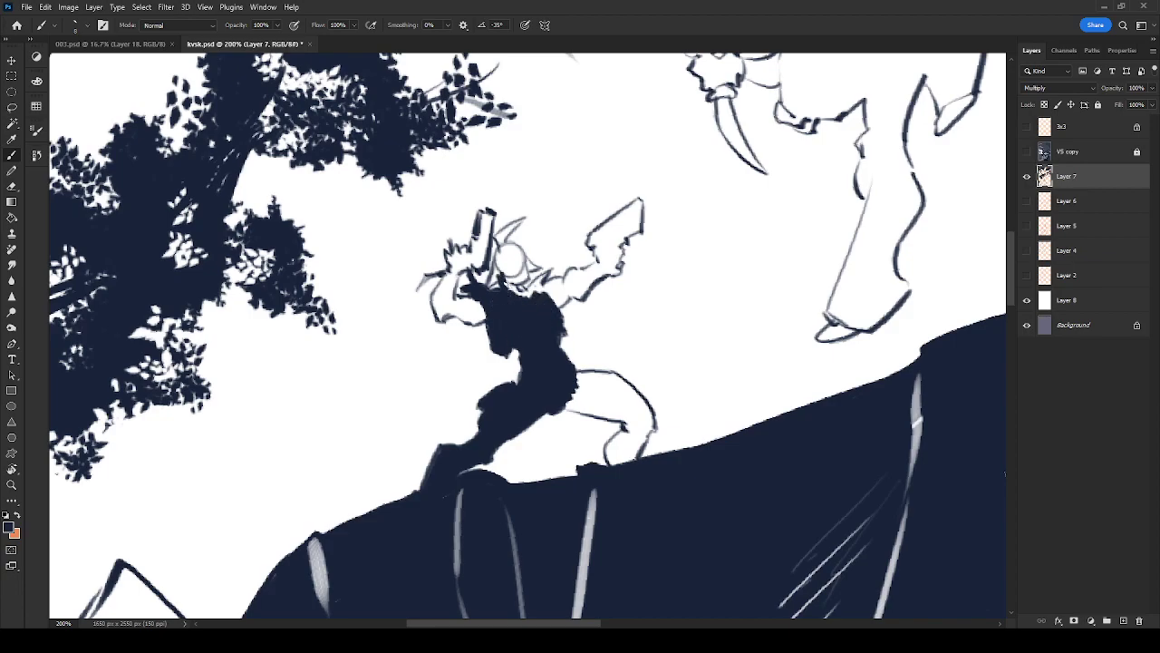
pyautogui.moveTo(494, 281)
pyautogui.mouseDown()
pyautogui.moveTo(504, 247)
pyautogui.moveTo(524, 277)
pyautogui.mouseUp()
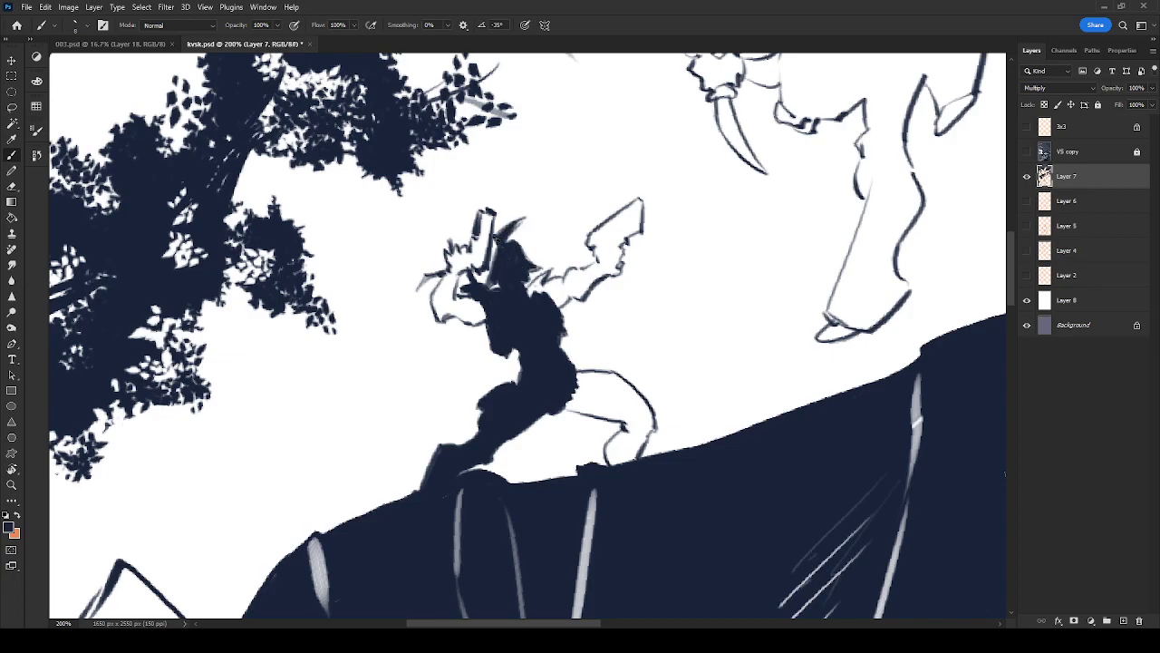
# Fill both of the gun-wielding figure's arms and guns with solid dark ink
pyautogui.moveTo(480, 217)
pyautogui.mouseDown()
pyautogui.moveTo(473, 263)
pyautogui.moveTo(490, 217)
pyautogui.moveTo(486, 263)
pyautogui.moveTo(464, 252)
pyautogui.mouseUp()
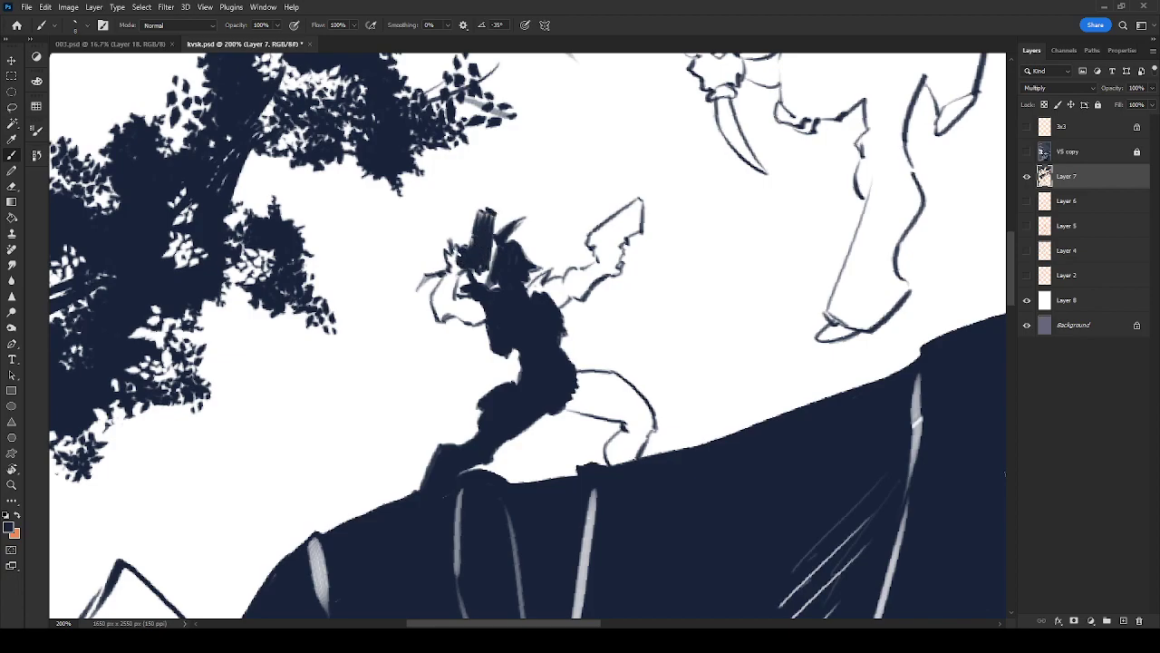
pyautogui.moveTo(437, 297)
pyautogui.mouseDown()
pyautogui.moveTo(453, 287)
pyautogui.moveTo(482, 311)
pyautogui.moveTo(471, 319)
pyautogui.mouseUp()
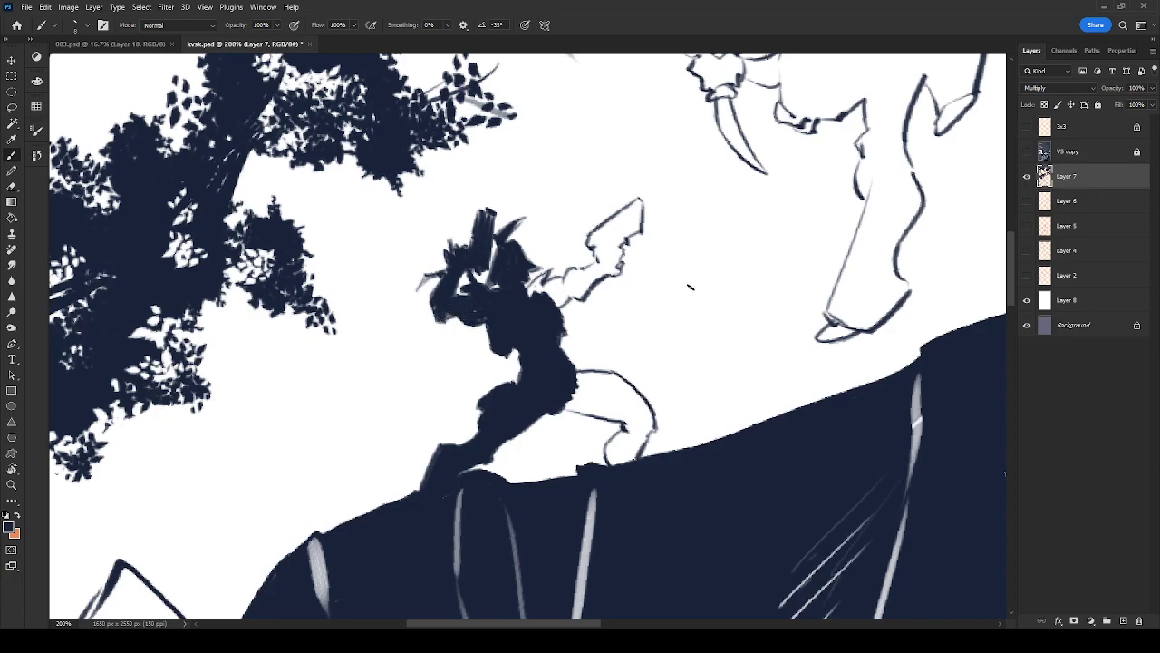
pyautogui.moveTo(543, 304)
pyautogui.mouseDown()
pyautogui.moveTo(537, 298)
pyautogui.moveTo(569, 297)
pyautogui.moveTo(613, 262)
pyautogui.mouseUp()
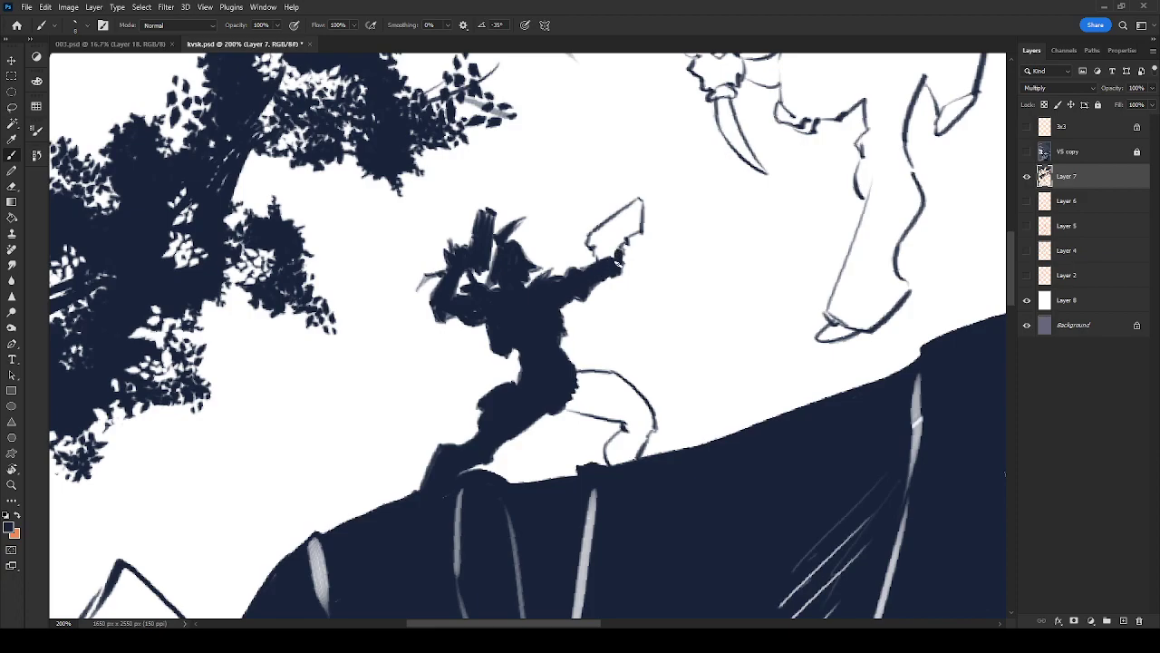
pyautogui.moveTo(593, 243)
pyautogui.mouseDown()
pyautogui.moveTo(634, 211)
pyautogui.moveTo(605, 242)
pyautogui.moveTo(620, 238)
pyautogui.mouseUp()
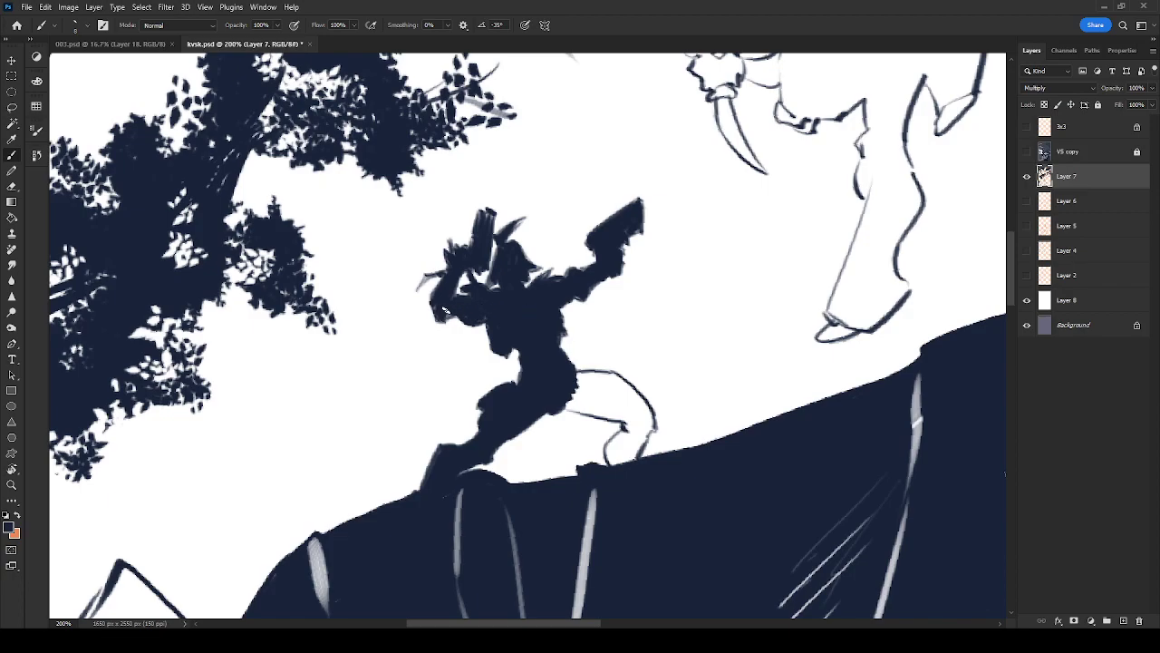
# Fill the gun-wielding figure's bent front leg with solid dark ink down to the rock
pyautogui.moveTo(599, 413); pyautogui.dragTo(645, 422)
pyautogui.moveTo(571, 404)
pyautogui.mouseDown()
pyautogui.moveTo(589, 400)
pyautogui.moveTo(628, 425)
pyautogui.mouseUp()
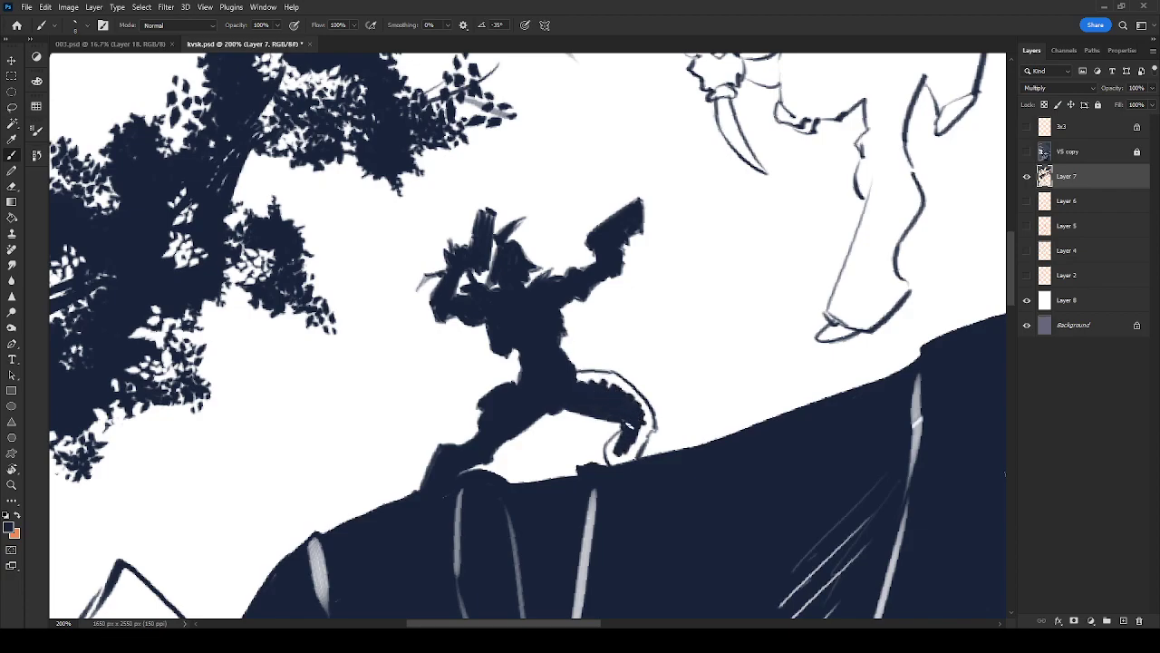
pyautogui.moveTo(613, 464); pyautogui.dragTo(647, 426)
pyautogui.moveTo(622, 384); pyautogui.dragTo(607, 385)
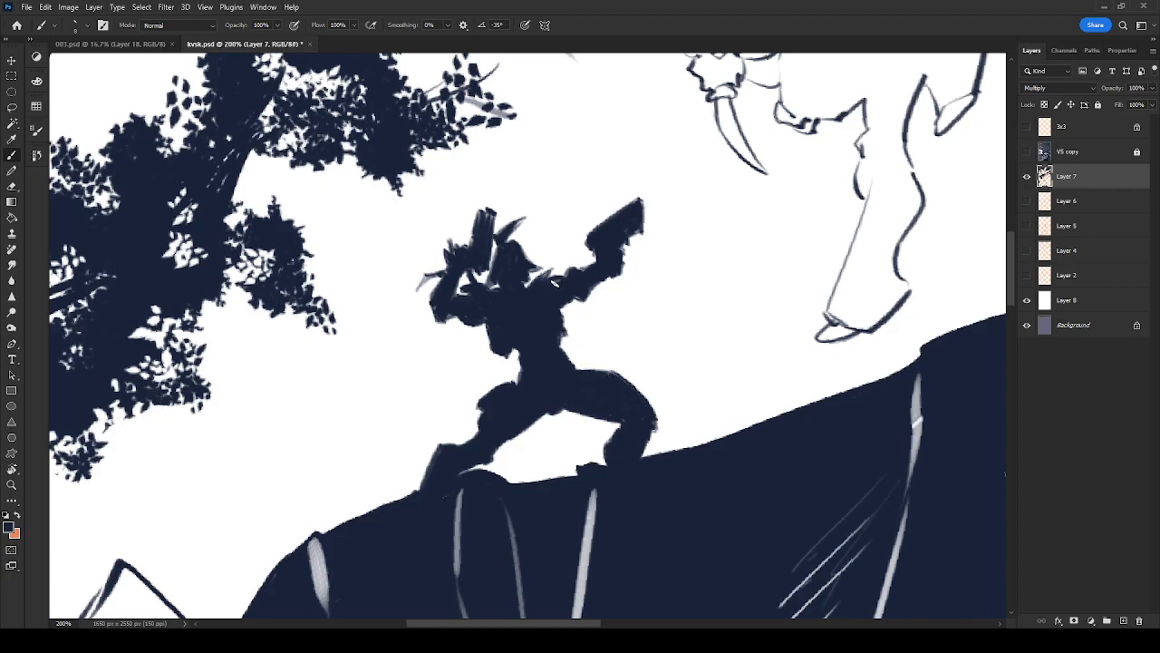
# Fill the leaping figure's extended lower leg and foot with solid dark ink
pyautogui.moveTo(842, 217); pyautogui.dragTo(493, 385)
pyautogui.moveTo(525, 255)
pyautogui.mouseDown()
pyautogui.moveTo(518, 373)
pyautogui.moveTo(529, 309)
pyautogui.moveTo(544, 381)
pyautogui.moveTo(555, 326)
pyautogui.moveTo(566, 362)
pyautogui.moveTo(550, 365)
pyautogui.moveTo(498, 462)
pyautogui.moveTo(521, 381)
pyautogui.moveTo(480, 477)
pyautogui.moveTo(489, 496)
pyautogui.moveTo(516, 494)
pyautogui.moveTo(551, 458)
pyautogui.moveTo(498, 498)
pyautogui.moveTo(526, 404)
pyautogui.moveTo(539, 399)
pyautogui.moveTo(541, 412)
pyautogui.moveTo(558, 386)
pyautogui.moveTo(541, 415)
pyautogui.mouseUp()
pyautogui.moveTo(545, 451); pyautogui.dragTo(541, 429)
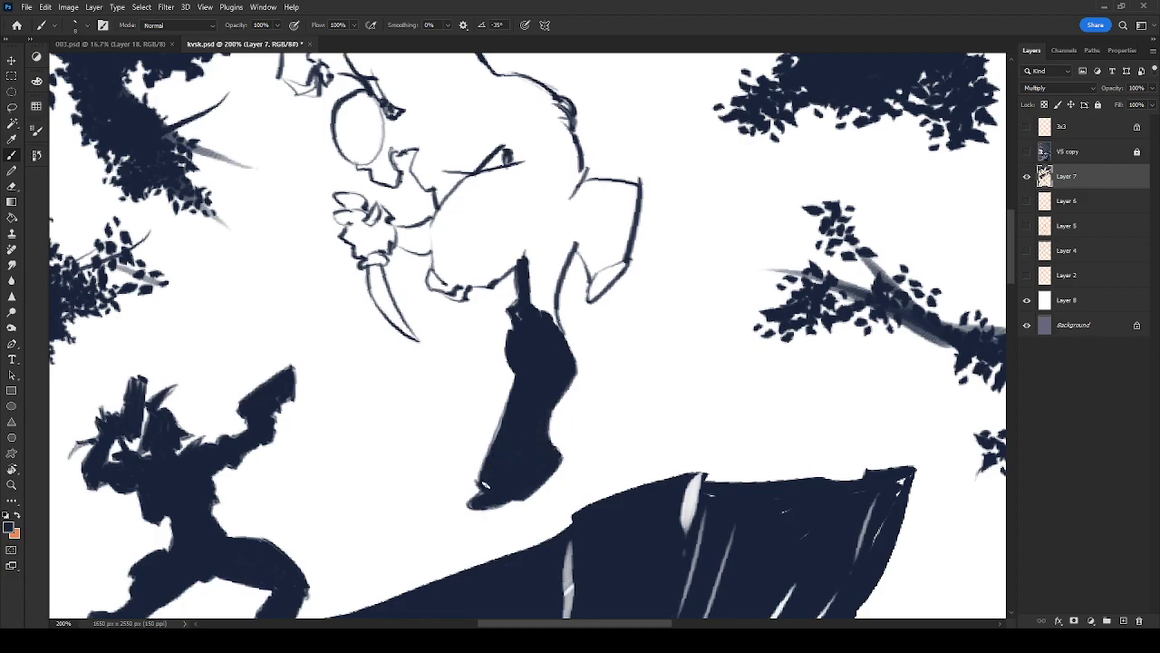
# Fill the leaping figure's thighs, hips and bent-back leg with solid dark ink
pyautogui.scroll(3, 564, 333)
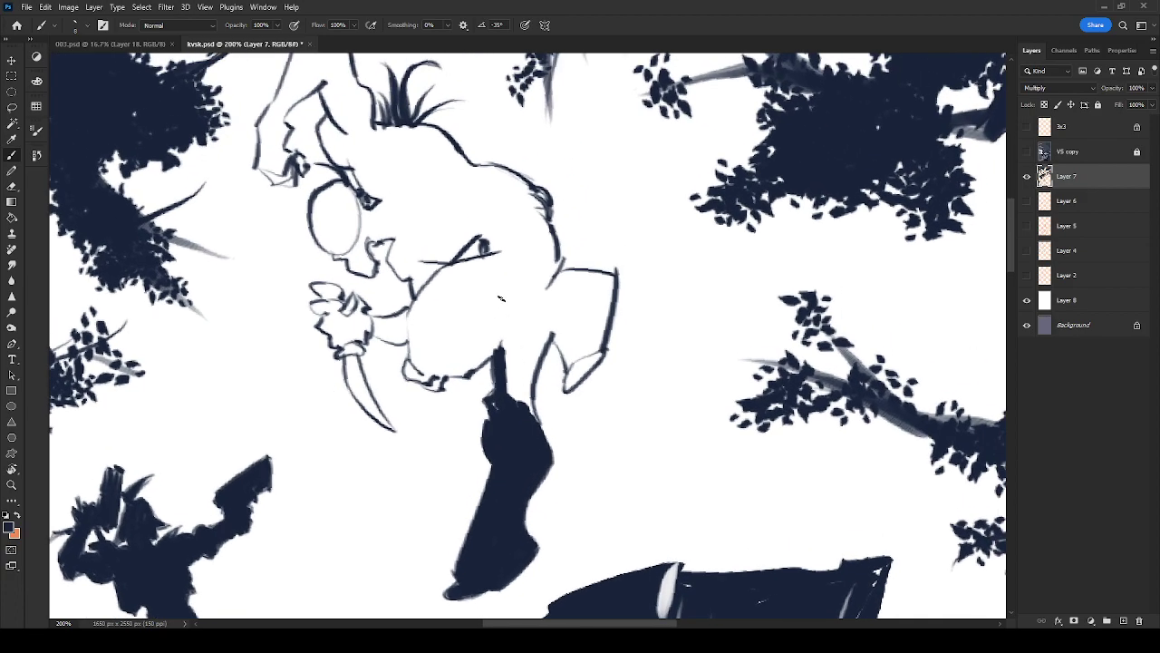
pyautogui.moveTo(498, 421)
pyautogui.mouseDown()
pyautogui.moveTo(516, 333)
pyautogui.moveTo(529, 415)
pyautogui.moveTo(531, 313)
pyautogui.moveTo(505, 359)
pyautogui.moveTo(530, 265)
pyautogui.moveTo(532, 296)
pyautogui.moveTo(554, 264)
pyautogui.moveTo(540, 192)
pyautogui.moveTo(499, 263)
pyautogui.moveTo(487, 229)
pyautogui.moveTo(494, 270)
pyautogui.mouseUp()
pyautogui.moveTo(420, 344)
pyautogui.mouseDown()
pyautogui.moveTo(410, 373)
pyautogui.moveTo(428, 383)
pyautogui.moveTo(439, 367)
pyautogui.moveTo(437, 381)
pyautogui.moveTo(467, 370)
pyautogui.moveTo(495, 339)
pyautogui.moveTo(464, 359)
pyautogui.moveTo(480, 290)
pyautogui.moveTo(448, 308)
pyautogui.moveTo(426, 363)
pyautogui.moveTo(419, 299)
pyautogui.moveTo(448, 274)
pyautogui.moveTo(426, 299)
pyautogui.moveTo(415, 274)
pyautogui.moveTo(480, 268)
pyautogui.moveTo(440, 304)
pyautogui.mouseUp()
pyautogui.moveTo(549, 315)
pyautogui.mouseDown()
pyautogui.moveTo(575, 375)
pyautogui.moveTo(568, 390)
pyautogui.moveTo(616, 273)
pyautogui.moveTo(566, 270)
pyautogui.moveTo(543, 304)
pyautogui.moveTo(573, 277)
pyautogui.moveTo(567, 326)
pyautogui.moveTo(585, 344)
pyautogui.moveTo(598, 281)
pyautogui.mouseUp()
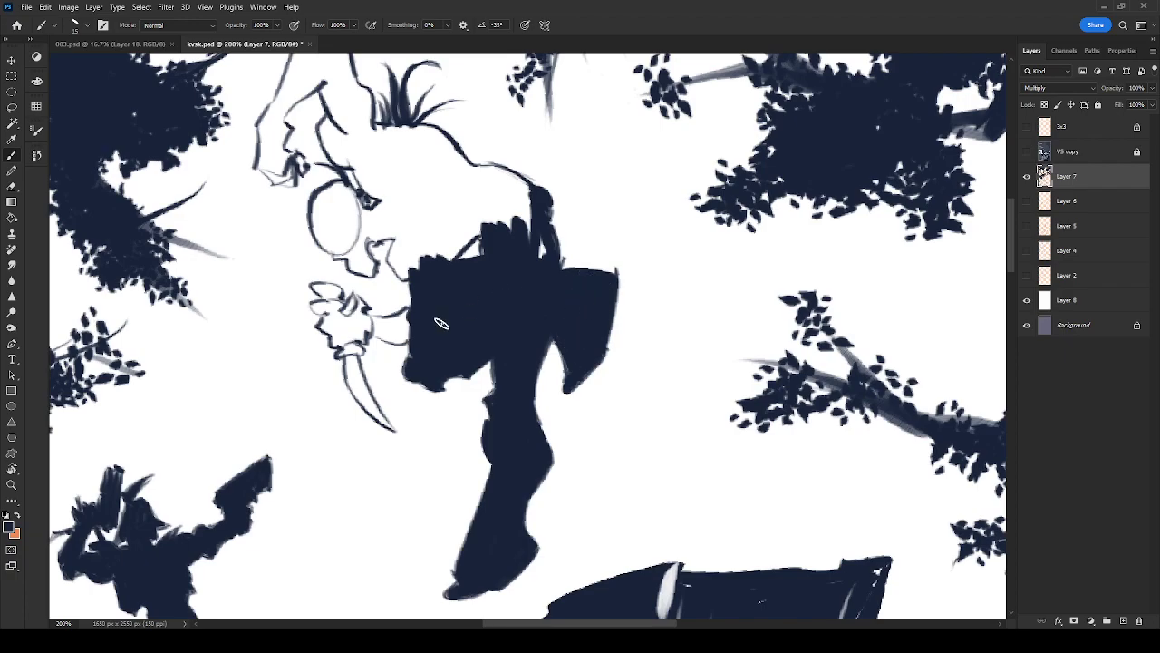
# Fill the leaping figure's knife, the hand holding it and its forearm with dark ink
pyautogui.moveTo(352, 367)
pyautogui.mouseDown()
pyautogui.moveTo(395, 431)
pyautogui.moveTo(356, 386)
pyautogui.moveTo(354, 349)
pyautogui.moveTo(343, 352)
pyautogui.mouseUp()
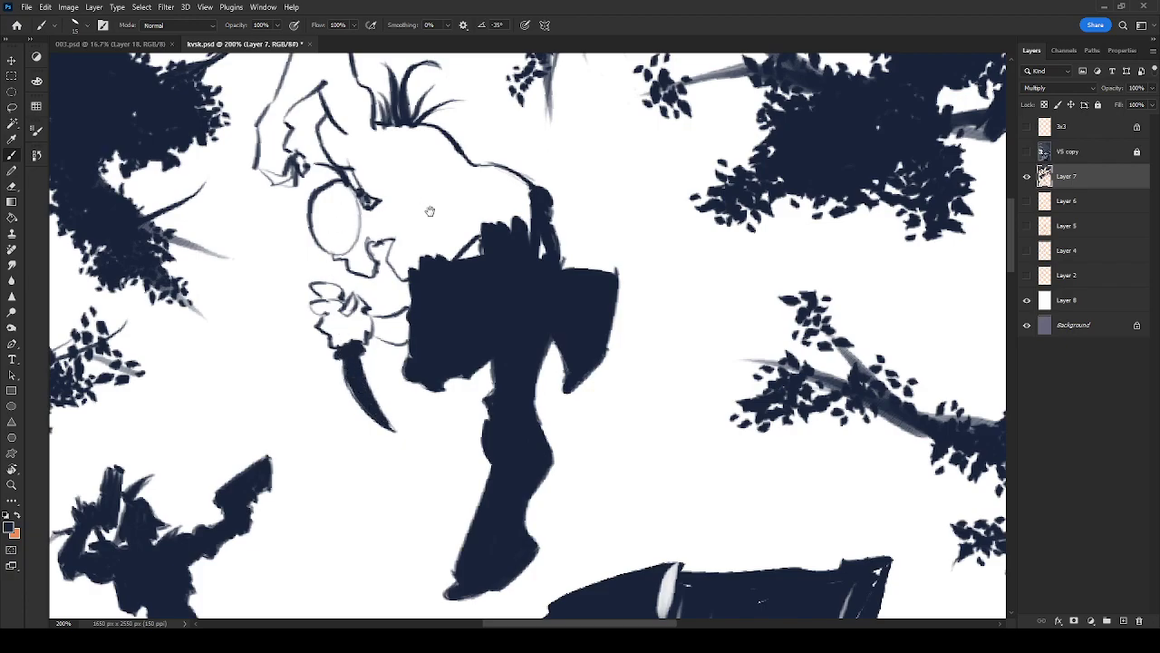
pyautogui.moveTo(477, 231); pyautogui.dragTo(555, 323)
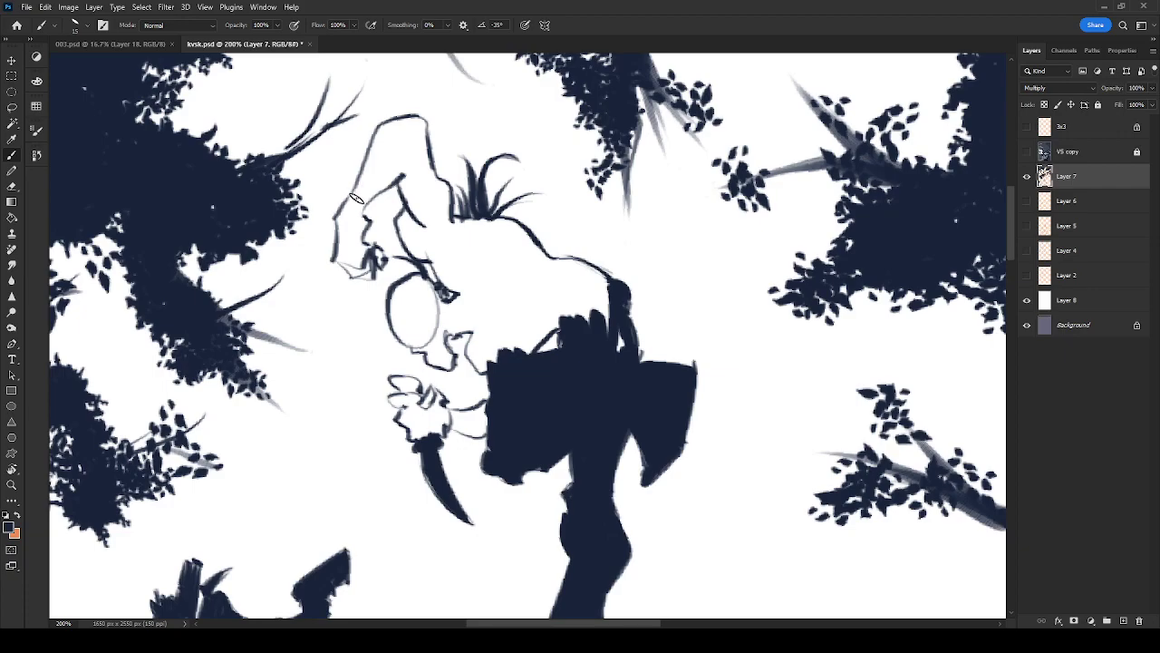
pyautogui.moveTo(463, 424)
pyautogui.mouseDown()
pyautogui.moveTo(455, 436)
pyautogui.moveTo(473, 423)
pyautogui.moveTo(475, 445)
pyautogui.moveTo(485, 392)
pyautogui.mouseUp()
pyautogui.moveTo(458, 453)
pyautogui.mouseDown()
pyautogui.moveTo(487, 430)
pyautogui.moveTo(485, 442)
pyautogui.moveTo(485, 410)
pyautogui.mouseUp()
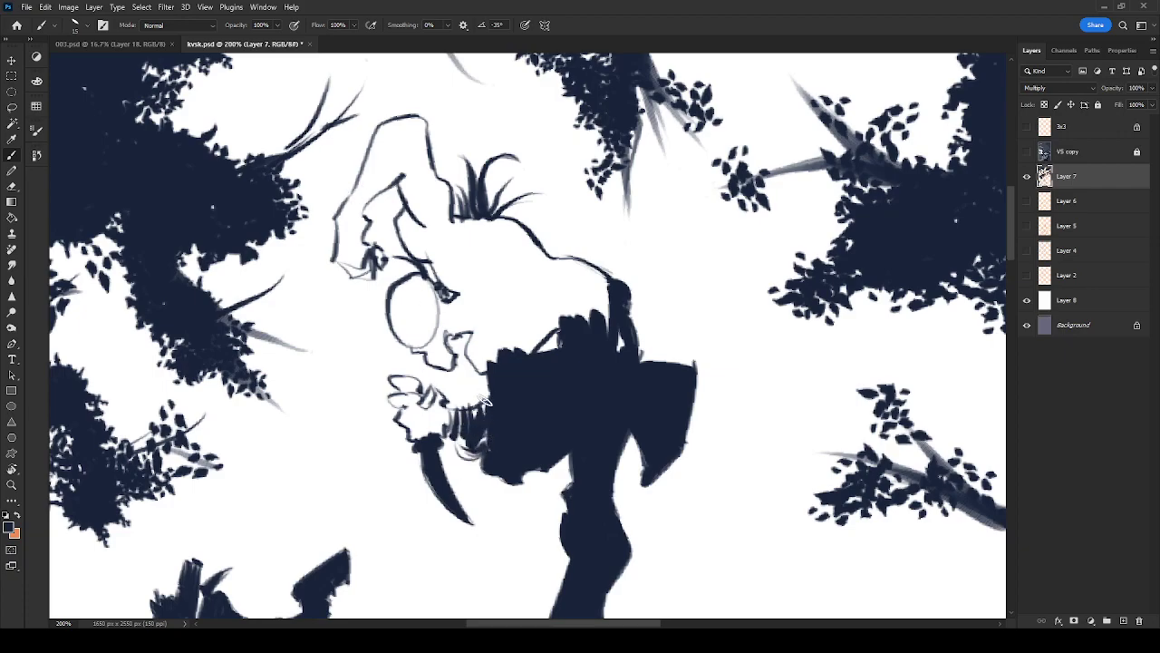
pyautogui.moveTo(405, 417)
pyautogui.mouseDown()
pyautogui.moveTo(430, 439)
pyautogui.moveTo(435, 413)
pyautogui.moveTo(442, 428)
pyautogui.moveTo(484, 412)
pyautogui.moveTo(429, 406)
pyautogui.moveTo(437, 411)
pyautogui.moveTo(419, 421)
pyautogui.moveTo(401, 399)
pyautogui.moveTo(397, 384)
pyautogui.mouseUp()
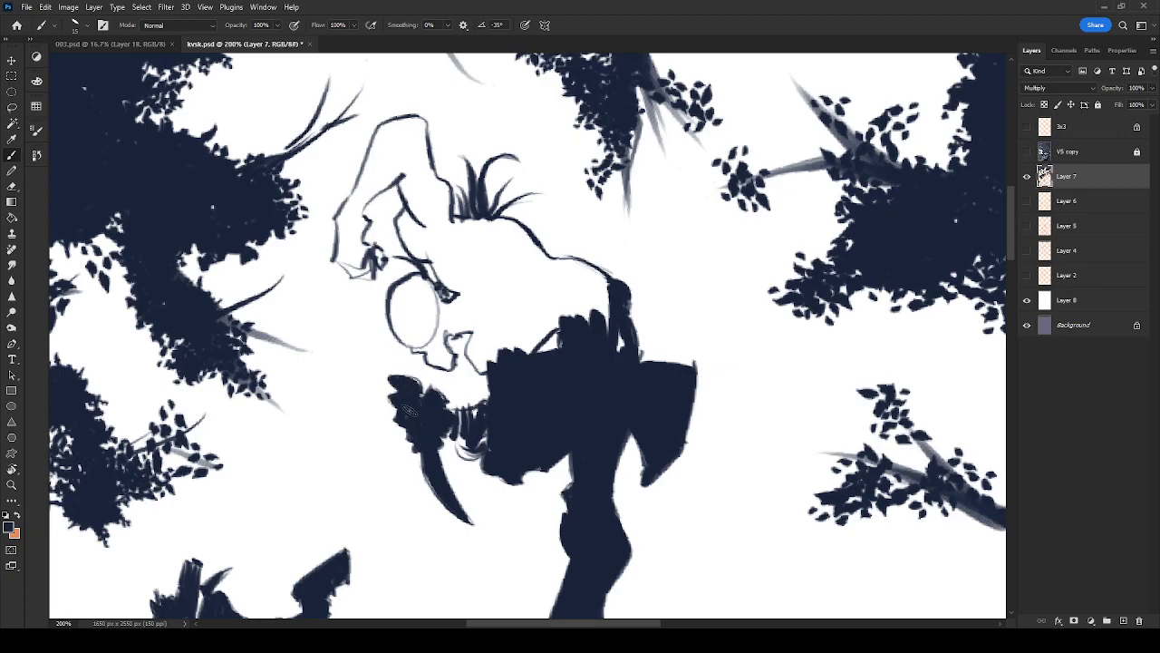
# Fill the leaping figure's upper body, head and raised arm with solid dark ink
pyautogui.moveTo(483, 347)
pyautogui.mouseDown()
pyautogui.moveTo(567, 310)
pyautogui.moveTo(545, 305)
pyautogui.moveTo(498, 339)
pyautogui.moveTo(499, 287)
pyautogui.moveTo(466, 322)
pyautogui.moveTo(467, 302)
pyautogui.moveTo(443, 321)
pyautogui.moveTo(448, 310)
pyautogui.moveTo(469, 324)
pyautogui.moveTo(439, 320)
pyautogui.moveTo(431, 362)
pyautogui.moveTo(445, 341)
pyautogui.moveTo(445, 366)
pyautogui.moveTo(400, 338)
pyautogui.moveTo(392, 313)
pyautogui.moveTo(417, 277)
pyautogui.moveTo(411, 344)
pyautogui.moveTo(436, 288)
pyautogui.moveTo(451, 293)
pyautogui.moveTo(432, 252)
pyautogui.moveTo(467, 311)
pyautogui.moveTo(486, 243)
pyautogui.moveTo(503, 304)
pyautogui.moveTo(575, 241)
pyautogui.moveTo(571, 315)
pyautogui.moveTo(585, 280)
pyautogui.moveTo(606, 341)
pyautogui.moveTo(612, 291)
pyautogui.moveTo(621, 346)
pyautogui.moveTo(629, 333)
pyautogui.moveTo(619, 298)
pyautogui.moveTo(575, 362)
pyautogui.moveTo(562, 318)
pyautogui.moveTo(604, 276)
pyautogui.moveTo(572, 261)
pyautogui.moveTo(540, 272)
pyautogui.moveTo(563, 240)
pyautogui.moveTo(581, 276)
pyautogui.moveTo(518, 229)
pyautogui.moveTo(466, 220)
pyautogui.moveTo(451, 272)
pyautogui.moveTo(490, 224)
pyautogui.moveTo(512, 271)
pyautogui.moveTo(530, 245)
pyautogui.mouseUp()
pyautogui.moveTo(421, 255)
pyautogui.mouseDown()
pyautogui.moveTo(409, 215)
pyautogui.moveTo(406, 237)
pyautogui.moveTo(419, 249)
pyautogui.moveTo(433, 207)
pyautogui.moveTo(449, 231)
pyautogui.moveTo(445, 192)
pyautogui.moveTo(436, 181)
pyautogui.moveTo(429, 198)
pyautogui.moveTo(402, 168)
pyautogui.moveTo(417, 212)
pyautogui.mouseUp()
pyautogui.moveTo(348, 262)
pyautogui.mouseDown()
pyautogui.moveTo(384, 239)
pyautogui.moveTo(362, 249)
pyautogui.moveTo(361, 217)
pyautogui.moveTo(343, 255)
pyautogui.moveTo(339, 218)
pyautogui.moveTo(369, 181)
pyautogui.moveTo(355, 218)
pyautogui.moveTo(402, 169)
pyautogui.moveTo(402, 158)
pyautogui.moveTo(373, 179)
pyautogui.moveTo(383, 133)
pyautogui.moveTo(377, 158)
pyautogui.moveTo(381, 141)
pyautogui.moveTo(413, 130)
pyautogui.moveTo(411, 164)
pyautogui.moveTo(420, 148)
pyautogui.moveTo(429, 170)
pyautogui.moveTo(420, 121)
pyautogui.mouseUp()
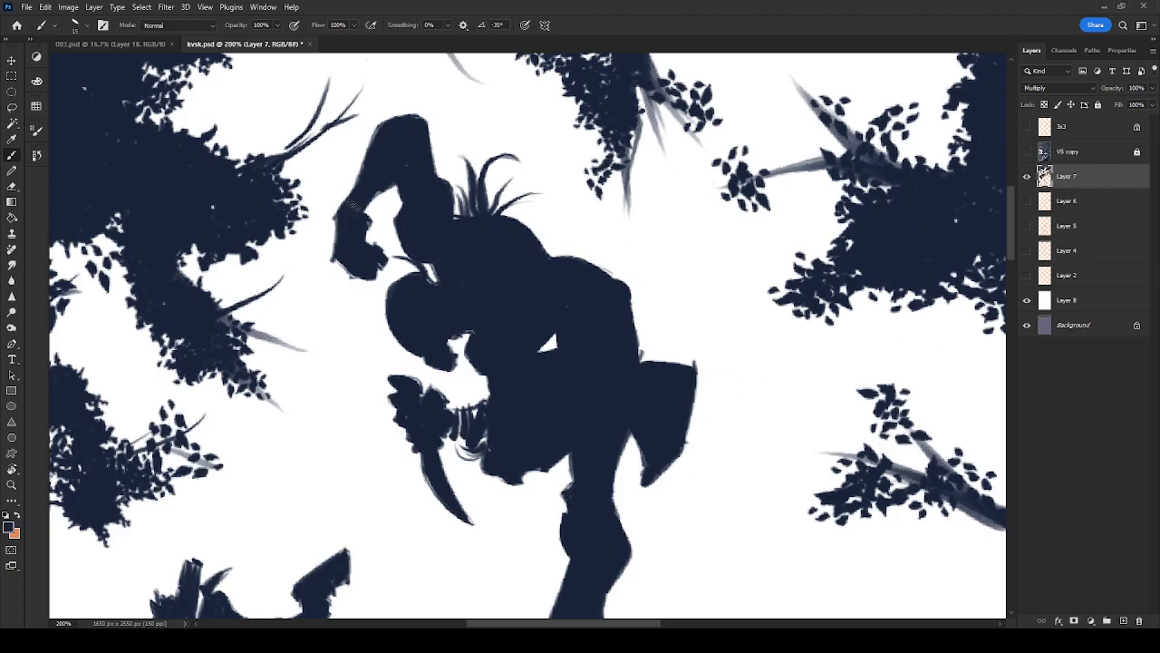
# Add hair spikes along the leaping figure's raised arm and small leaves to the branch beside it
pyautogui.moveTo(346, 204)
pyautogui.mouseDown()
pyautogui.moveTo(377, 209)
pyautogui.moveTo(363, 153)
pyautogui.moveTo(397, 163)
pyautogui.moveTo(383, 199)
pyautogui.mouseUp()
pyautogui.moveTo(370, 143); pyautogui.dragTo(401, 87)
pyautogui.moveTo(319, 114)
pyautogui.mouseDown()
pyautogui.moveTo(308, 92)
pyautogui.moveTo(339, 94)
pyautogui.moveTo(319, 107)
pyautogui.mouseUp()
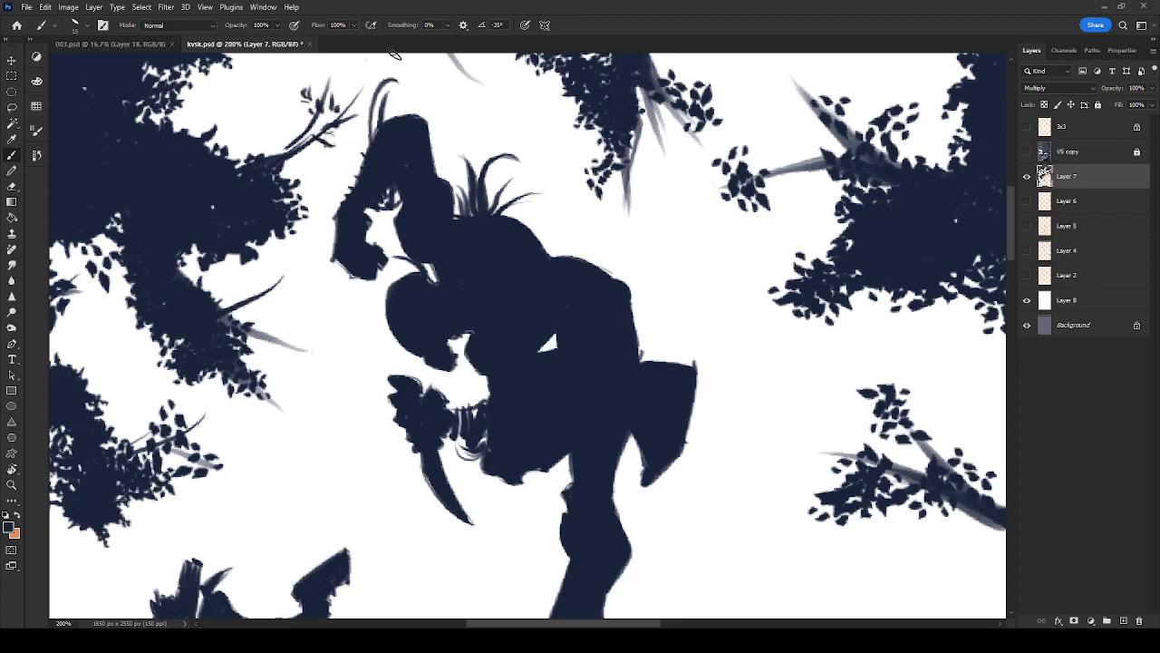
# Make the white Layer 8 the active layer with the upper half of the illustration in view
pyautogui.hotkey('ctrl', '-')
pyautogui.hotkey('ctrl', '-')
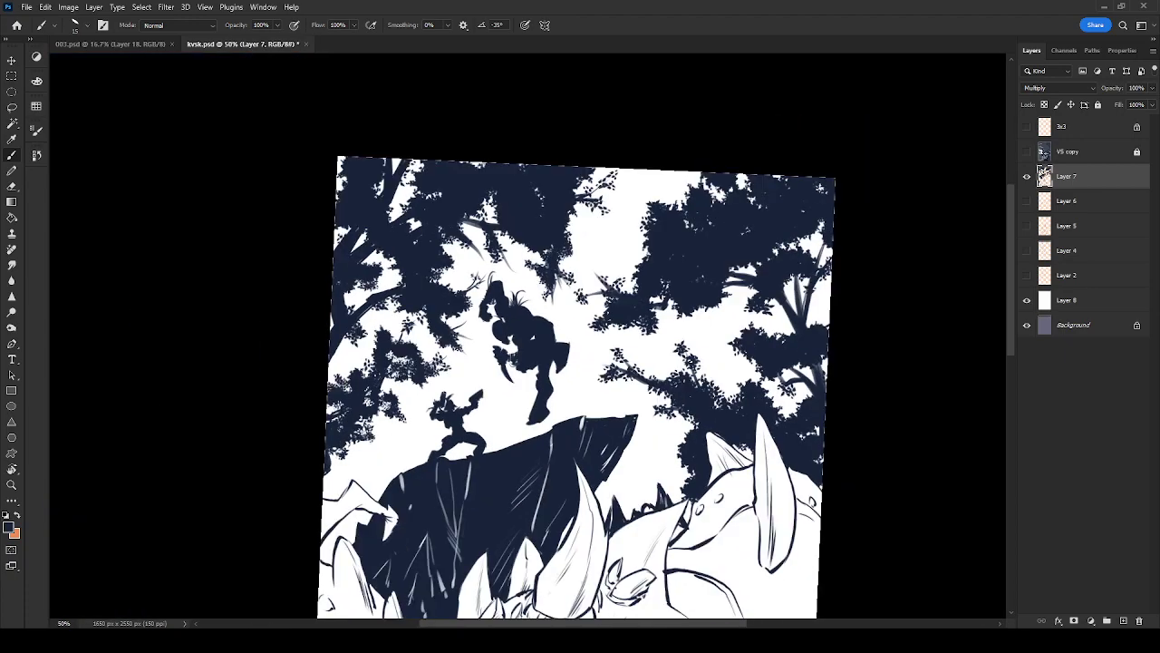
pyautogui.click(1074, 302)
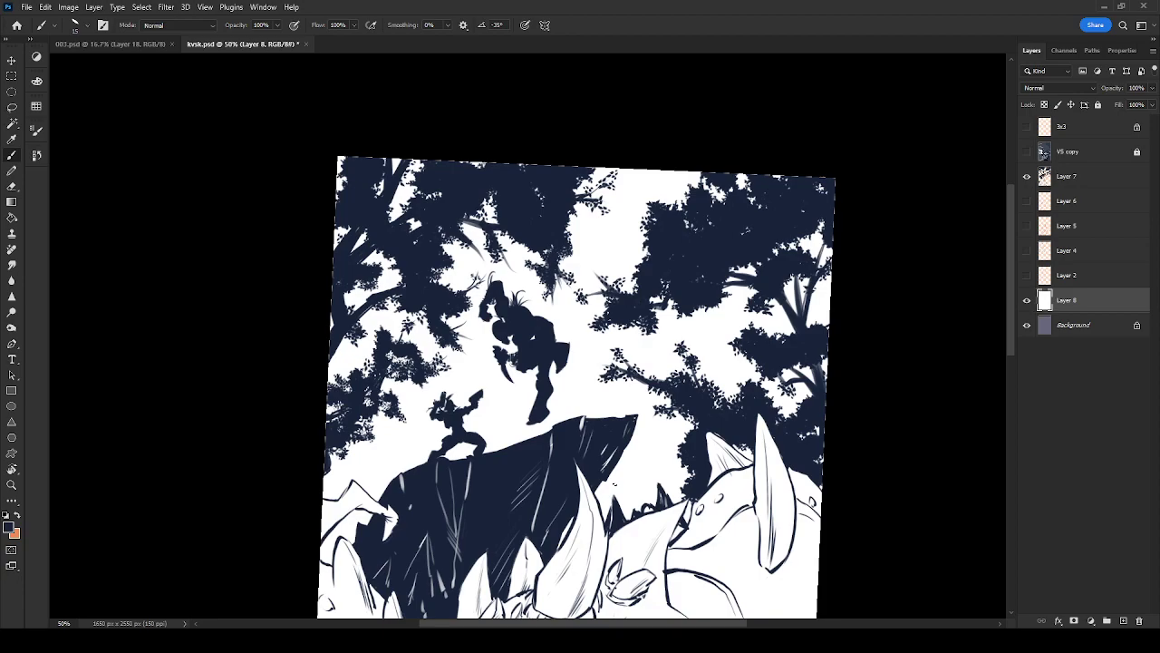
# Shade the sky on Layer 8 with overlapping blue linear gradients at 12% opacity, fading from the canvas top towards the horizon
pyautogui.press('g')
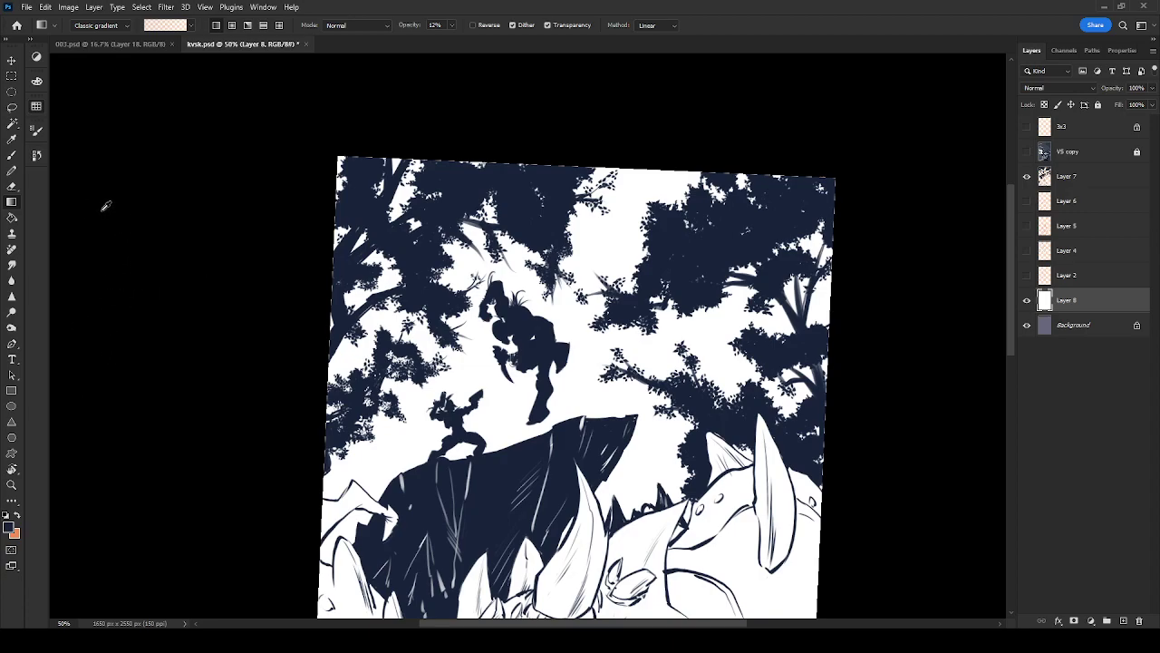
pyautogui.keyDown('alt'); pyautogui.click(338, 277); pyautogui.keyUp('alt')
pyautogui.moveTo(573, 308); pyautogui.dragTo(575, 384)
pyautogui.moveTo(571, 308); pyautogui.dragTo(551, 569)
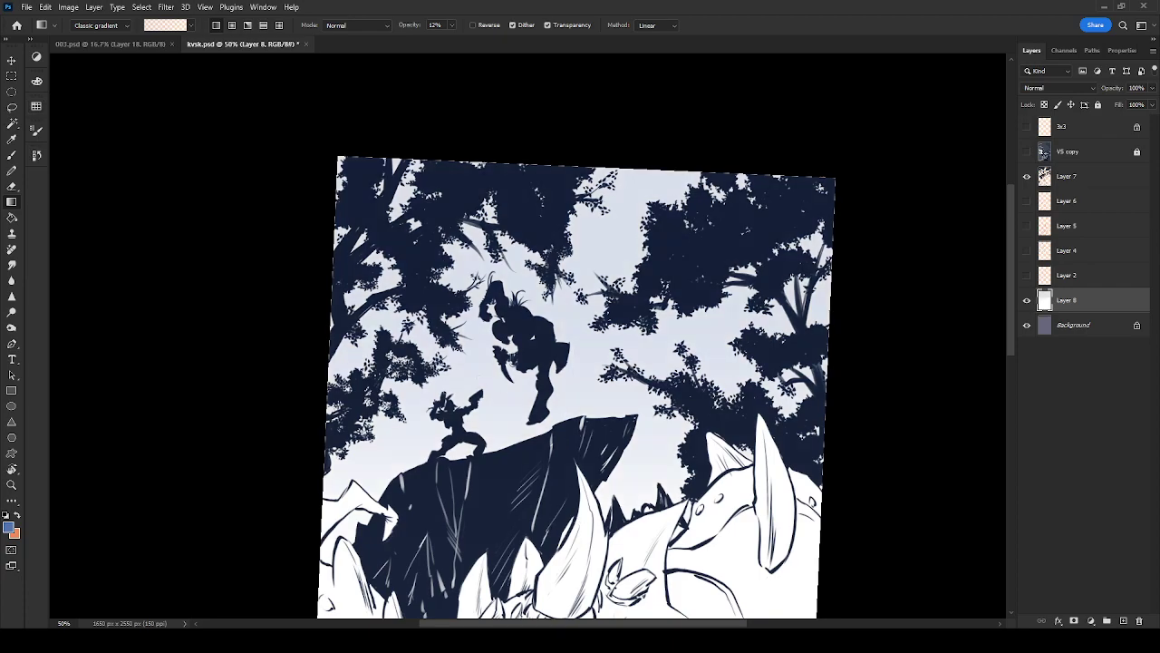
pyautogui.moveTo(432, 386); pyautogui.dragTo(500, 509)
pyautogui.moveTo(508, 388); pyautogui.dragTo(490, 433)
pyautogui.moveTo(694, 367); pyautogui.dragTo(659, 444)
pyautogui.moveTo(717, 386); pyautogui.dragTo(711, 426)
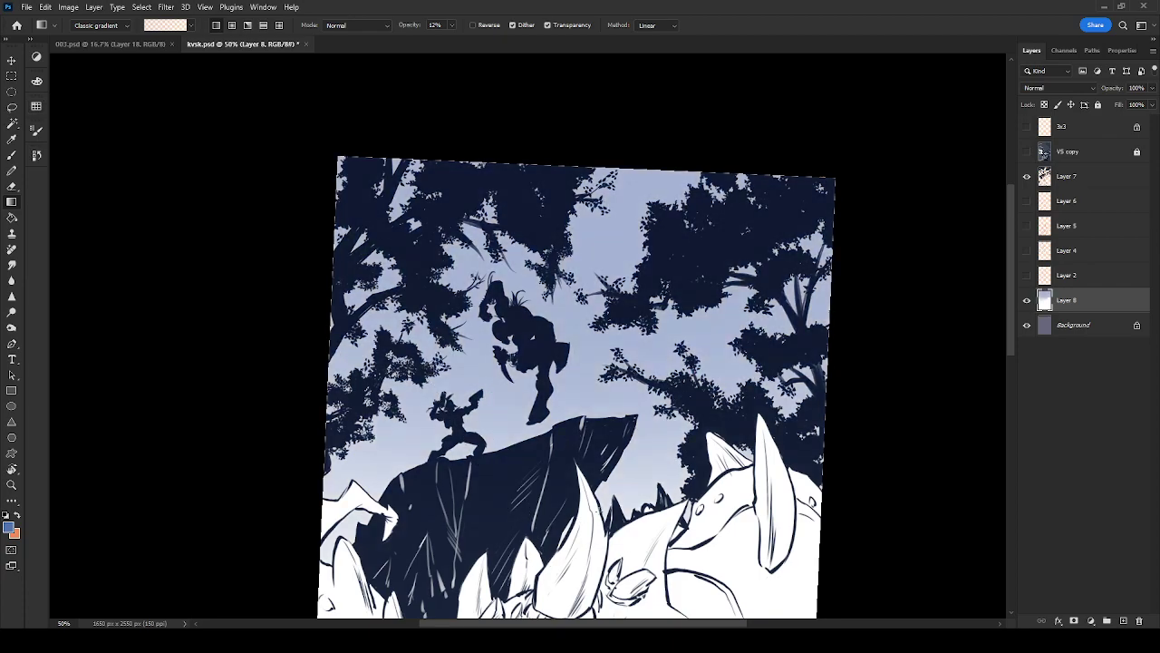
pyautogui.moveTo(609, 432); pyautogui.dragTo(601, 490)
pyautogui.moveTo(606, 380)
pyautogui.mouseDown()
pyautogui.moveTo(594, 471)
pyautogui.moveTo(566, 489)
pyautogui.mouseUp()
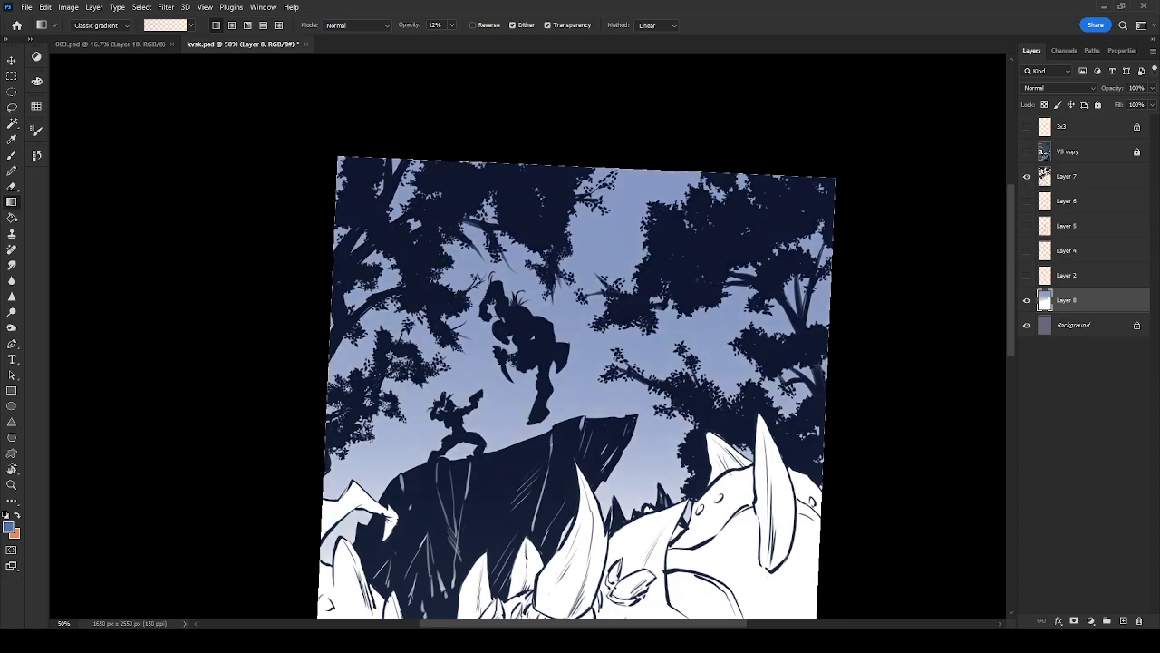
# Draw a circular path 636 px wide for the moon and move it up behind the two silhouetted figures
pyautogui.scroll(-2, 746, 521)
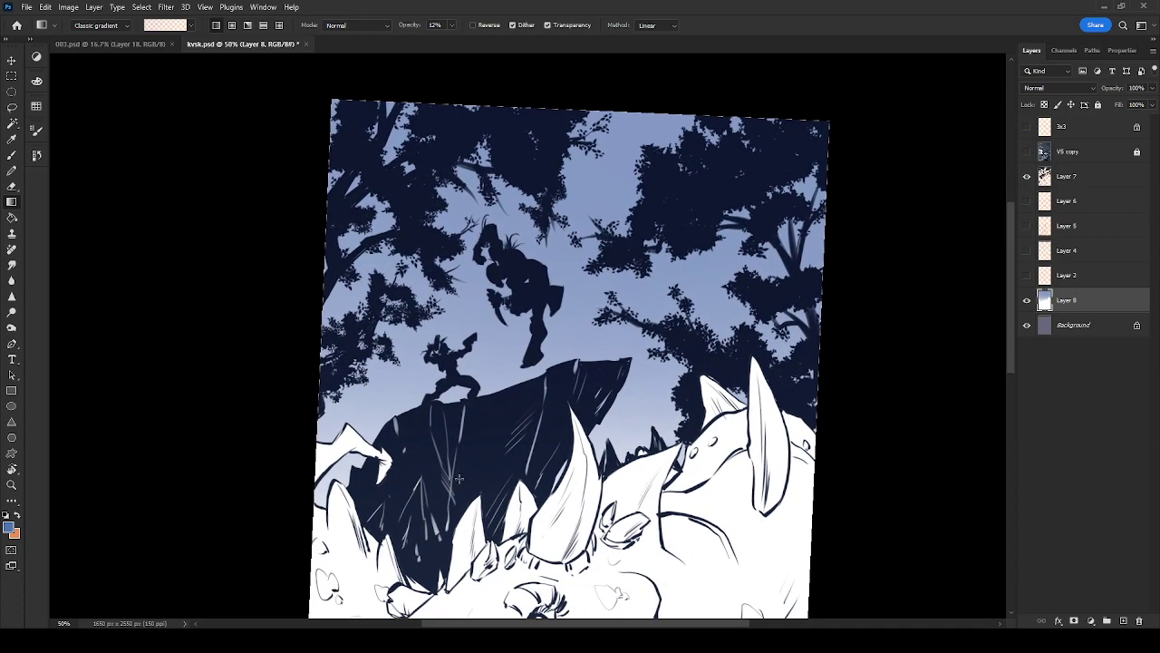
pyautogui.click(11, 407)
pyautogui.moveTo(489, 347); pyautogui.dragTo(590, 444)
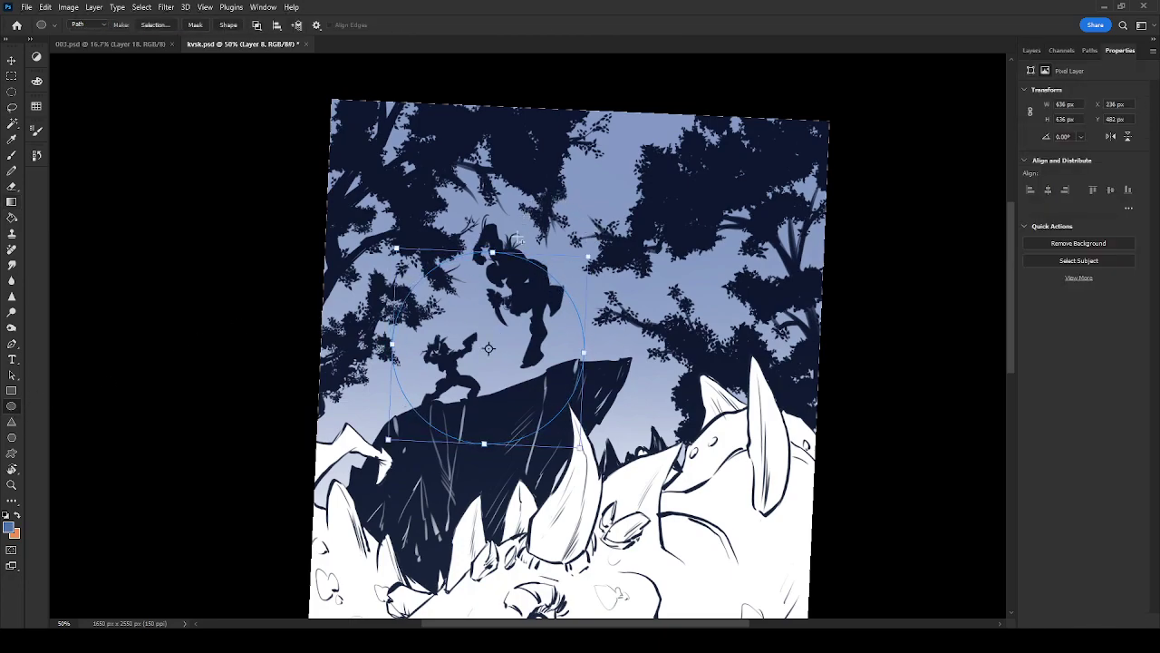
pyautogui.moveTo(527, 368); pyautogui.dragTo(536, 327)
pyautogui.hotkey('ctrl', 'z')
pyautogui.moveTo(550, 367); pyautogui.dragTo(559, 326)
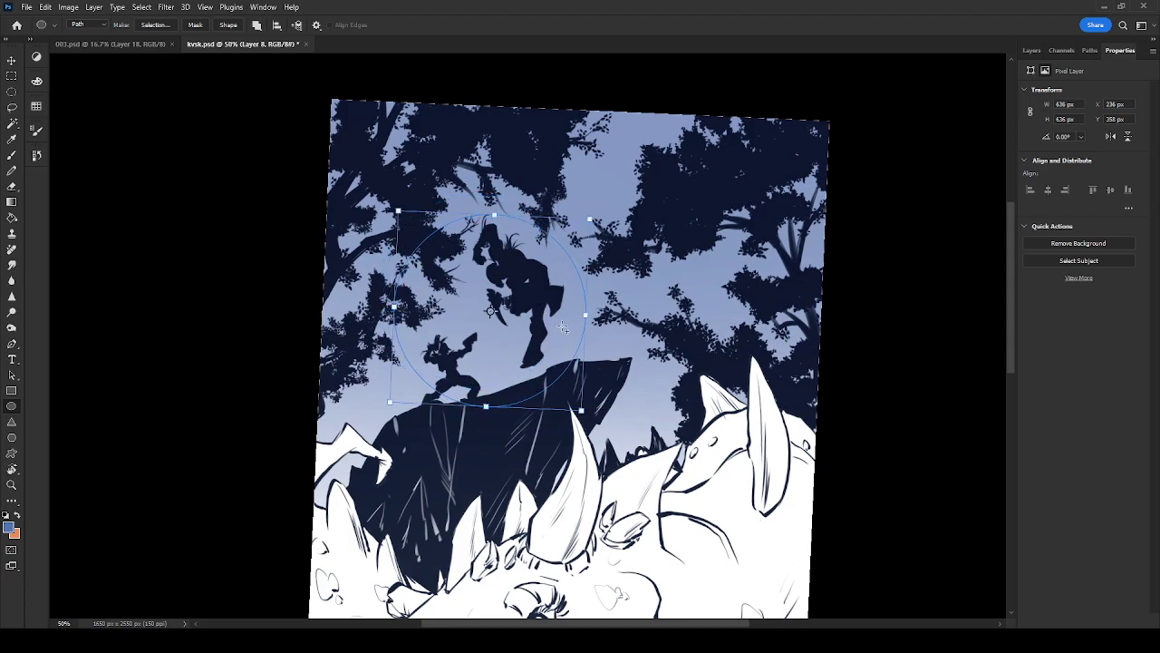
# Reactivate the circular work path and load it as a selection on Layer 8
pyautogui.press('Delete')
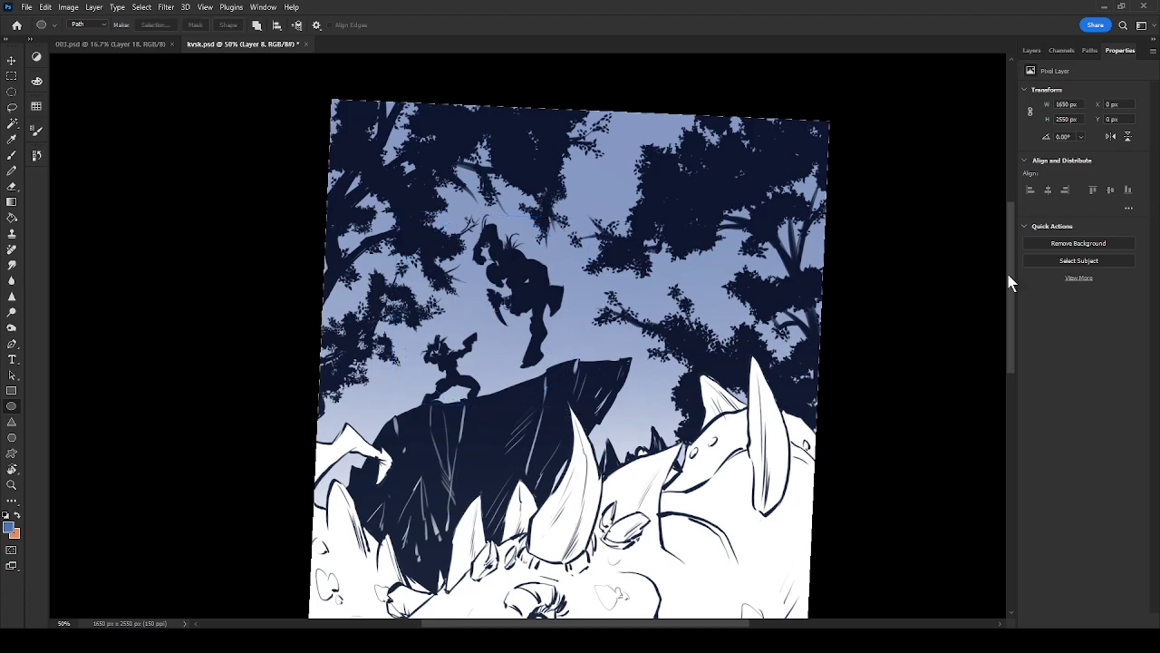
pyautogui.click(1090, 50)
pyautogui.click(1024, 80)
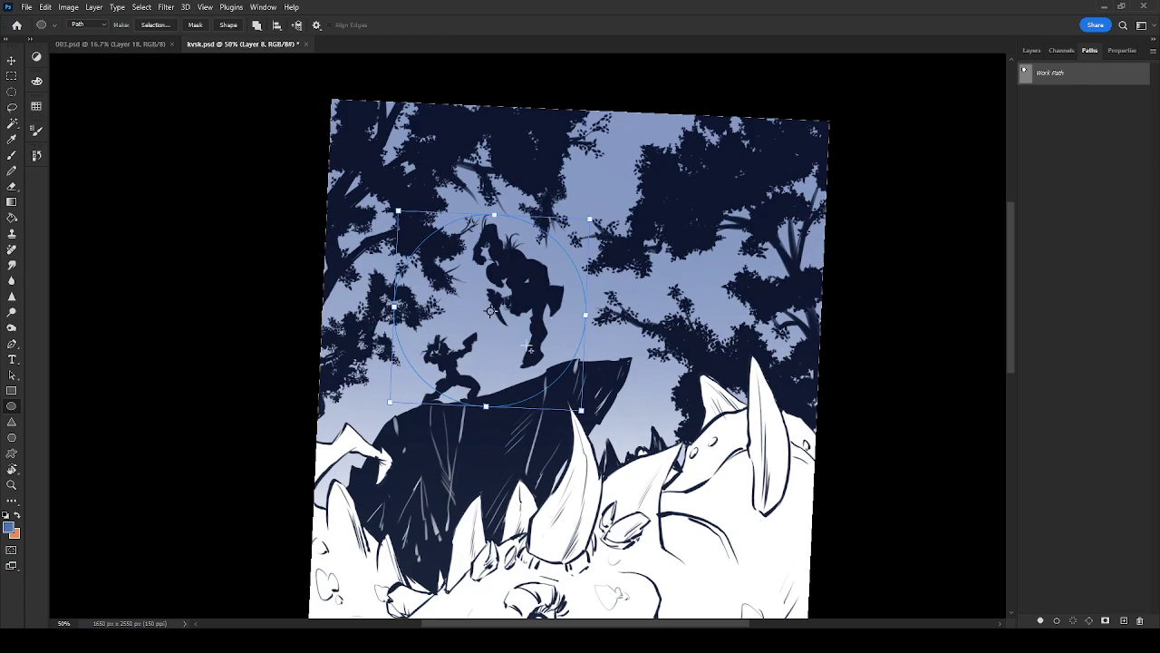
pyautogui.press('p')
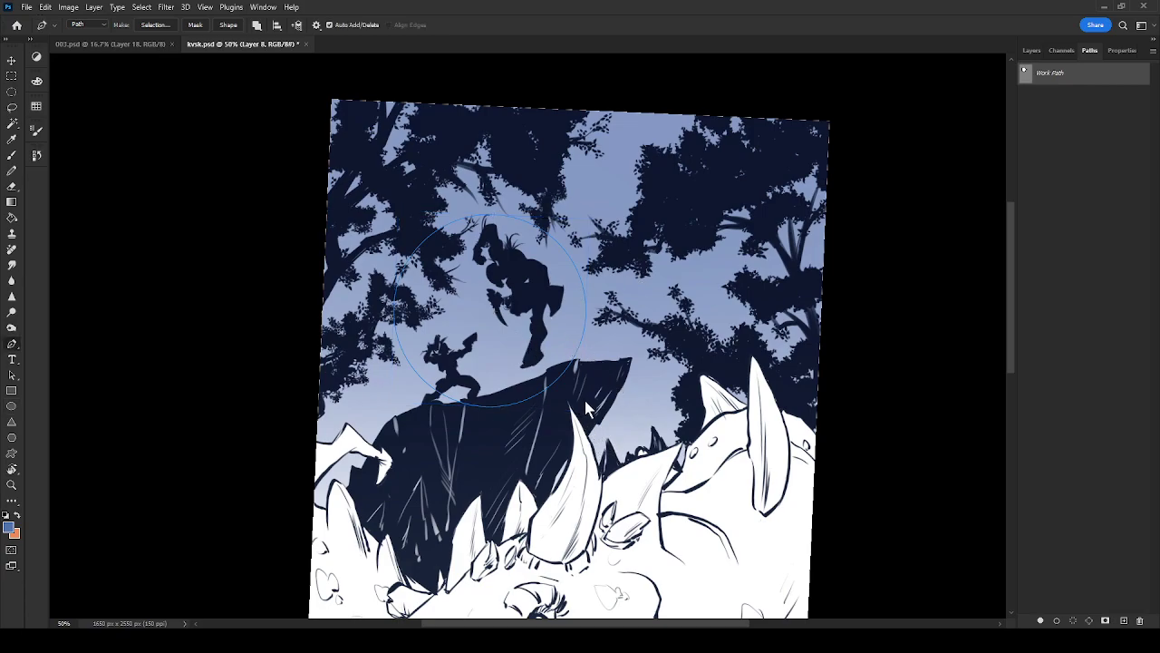
pyautogui.press('i')
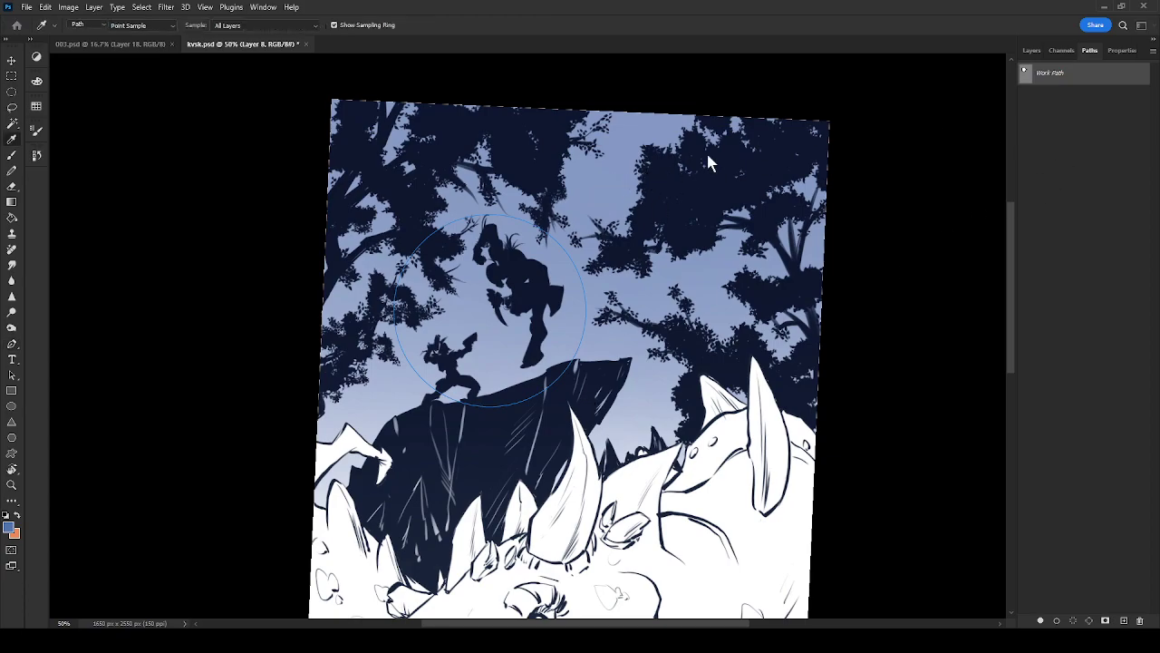
pyautogui.press('p')
pyautogui.hotkey('ctrl', 'Return')
pyautogui.click(1032, 50)
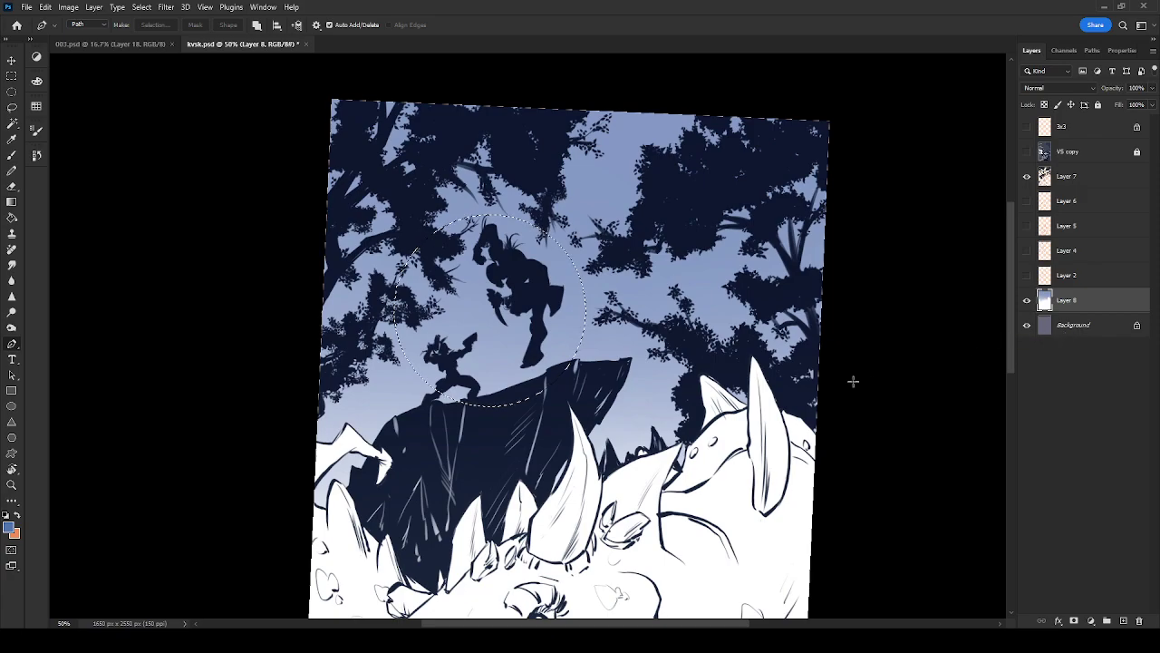
# Fill the circular selection with white to form the moon and deselect it
pyautogui.press('i')
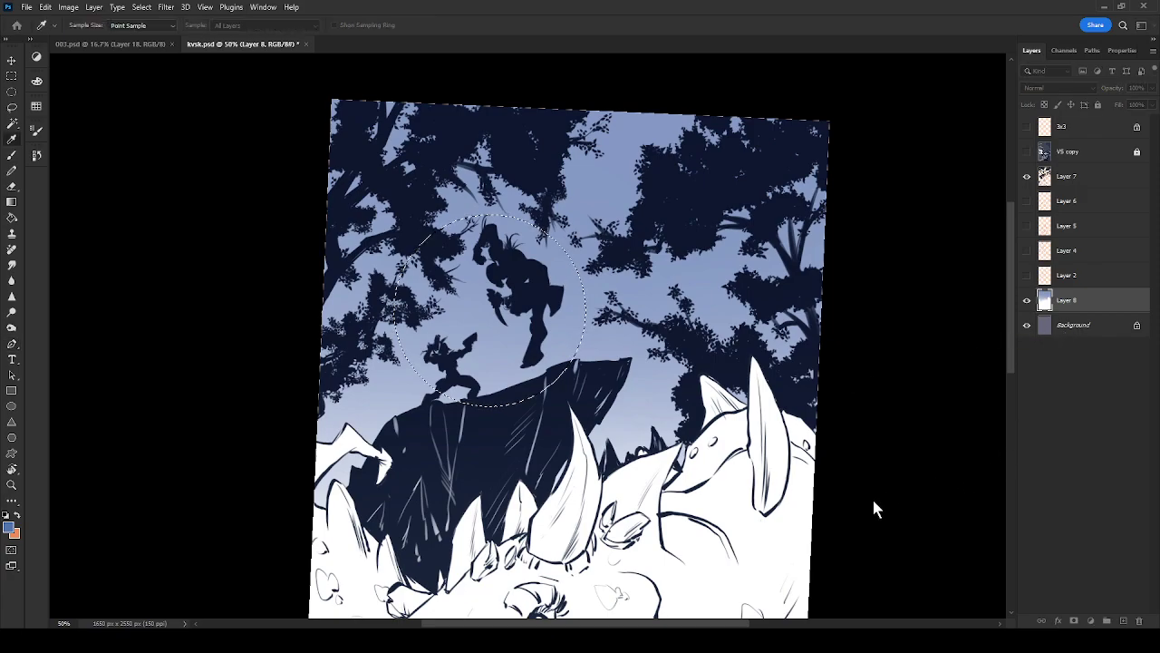
pyautogui.hotkey('alt', 'BackSpace')
pyautogui.press('p')
pyautogui.hotkey('ctrl', 'd')
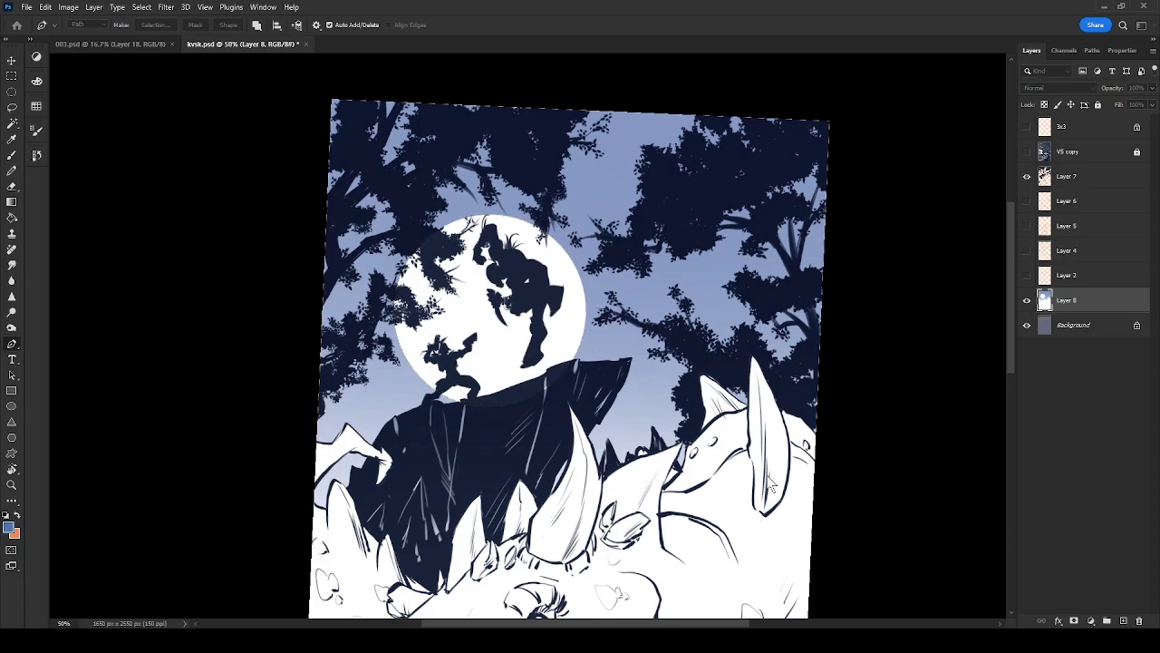
# Add a new layer above Layer 8 and choose the 300 px cratered moon texture brush
pyautogui.hotkey('ctrl', 'shift', 'alt', 'n')
pyautogui.press('b')
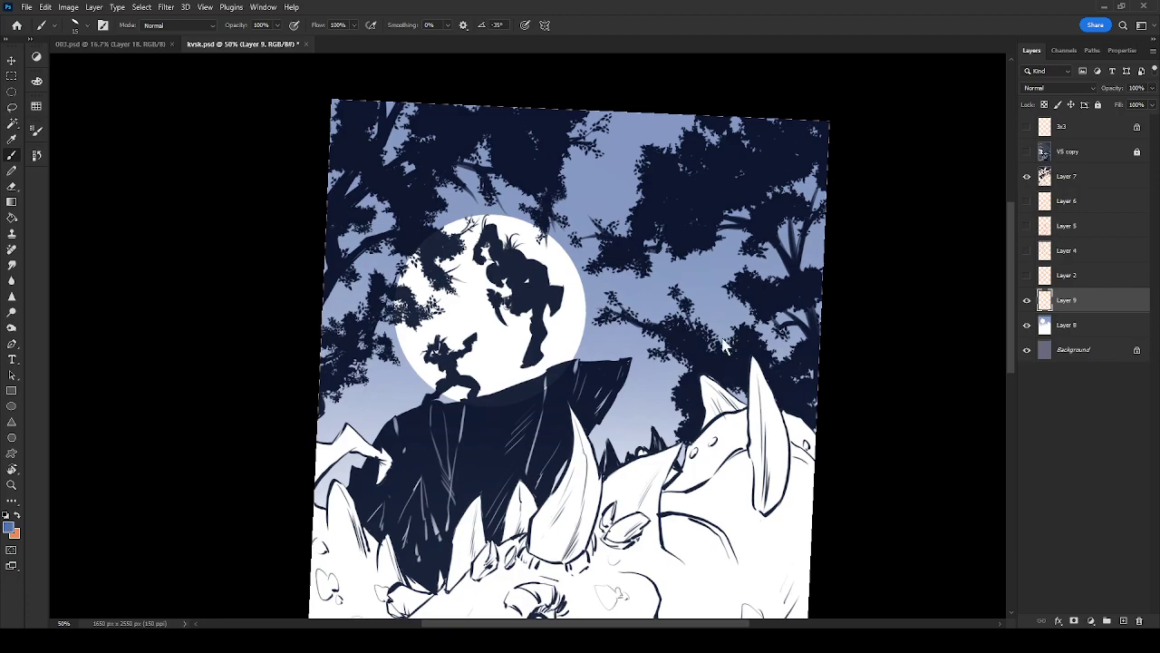
pyautogui.click(677, 201)
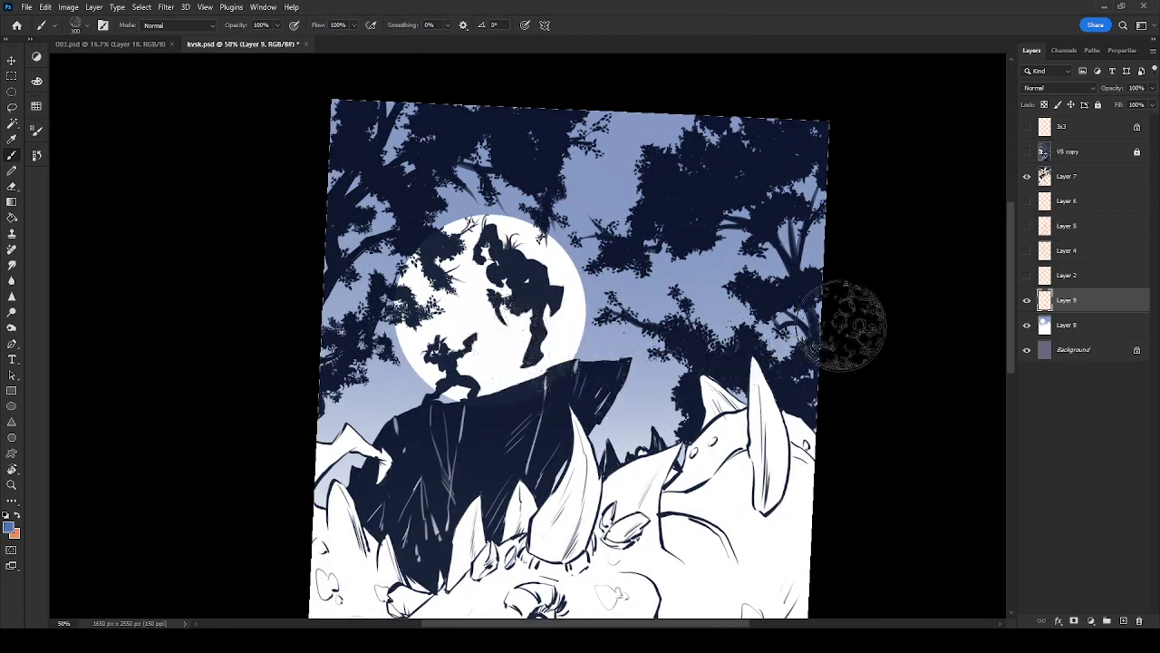
# Reapply the last-used blur filter to Layer 8 to soften the white moon's edge
pyautogui.click(1072, 327)
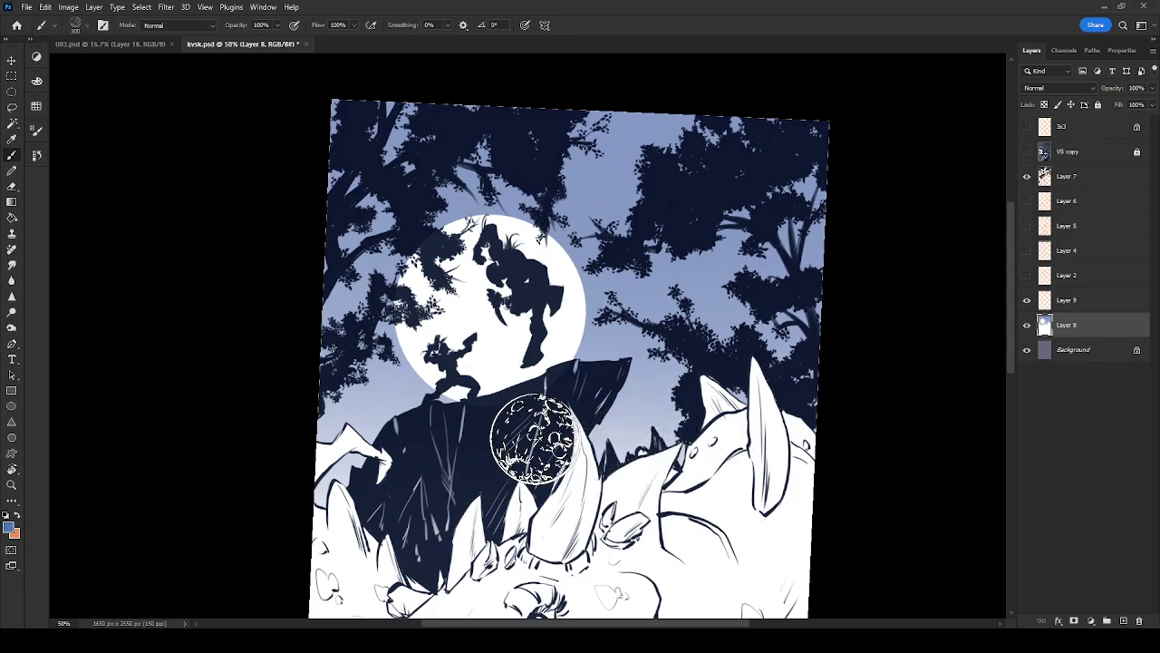
pyautogui.hotkey('ctrl', 'alt', 'f')
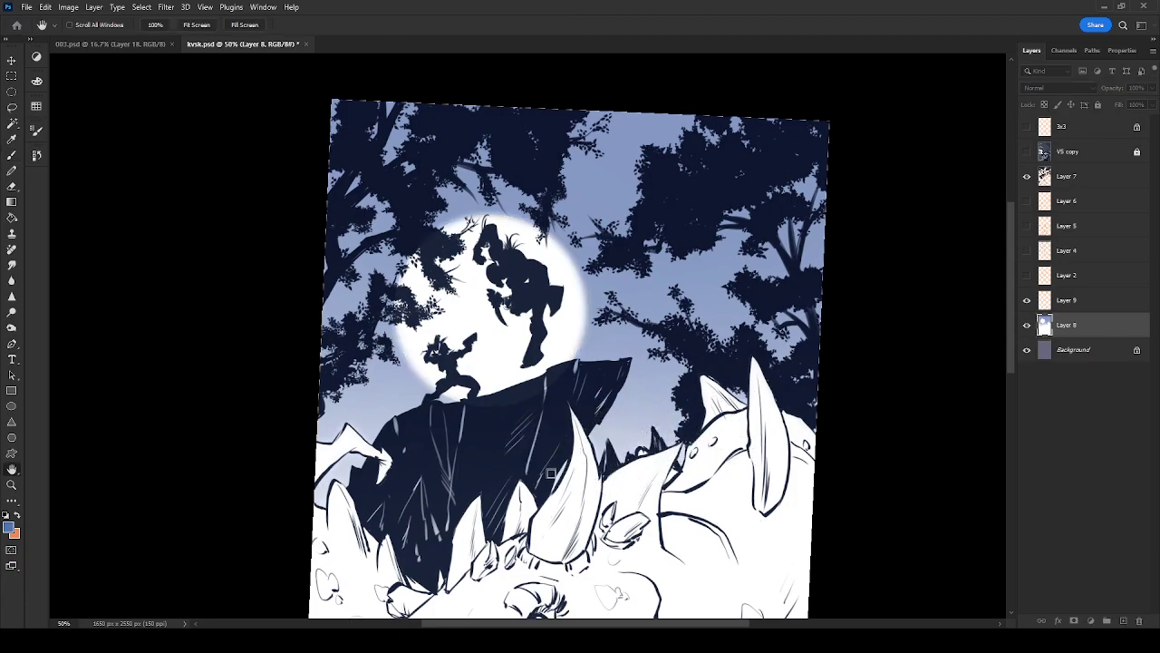
pyautogui.press('b')
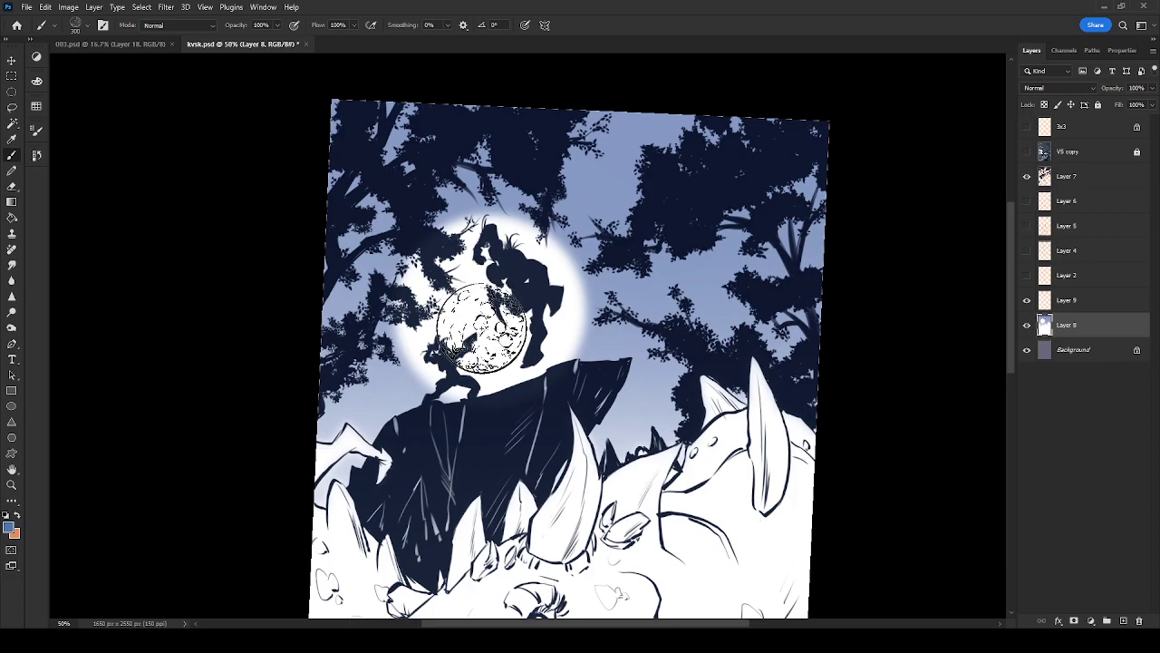
# Stamp the moon texture over the white disc on Layer 9 at 600 px and set the layer's opacity to 48%
pyautogui.press(']')
pyautogui.press(']')
pyautogui.press(']')
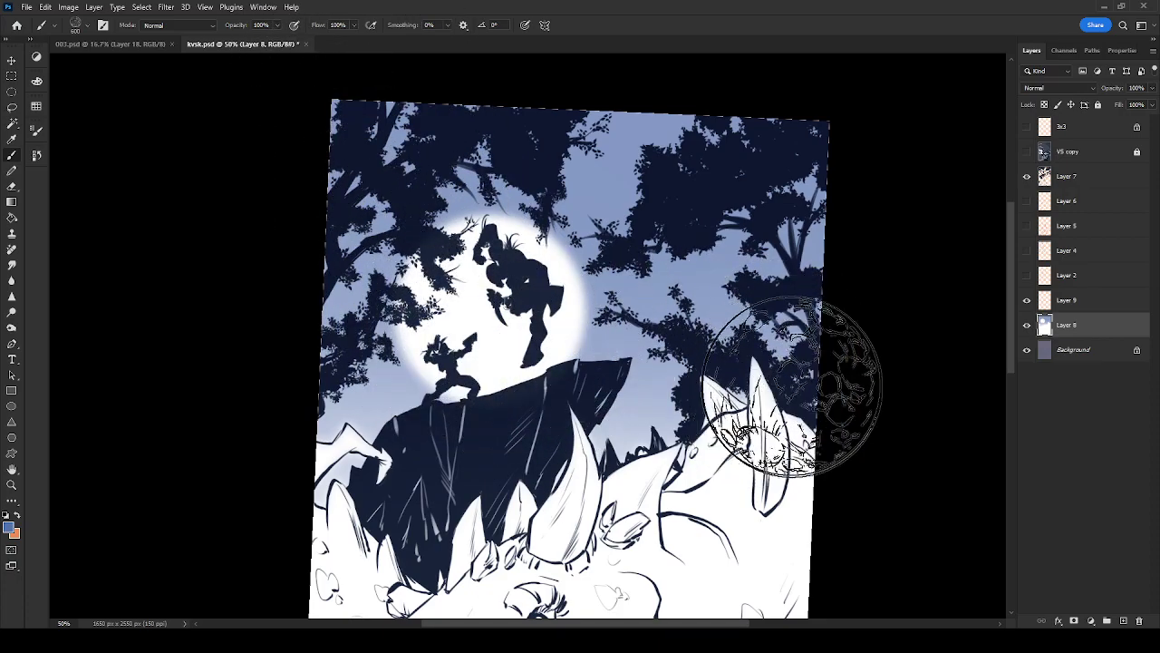
pyautogui.click(1054, 302)
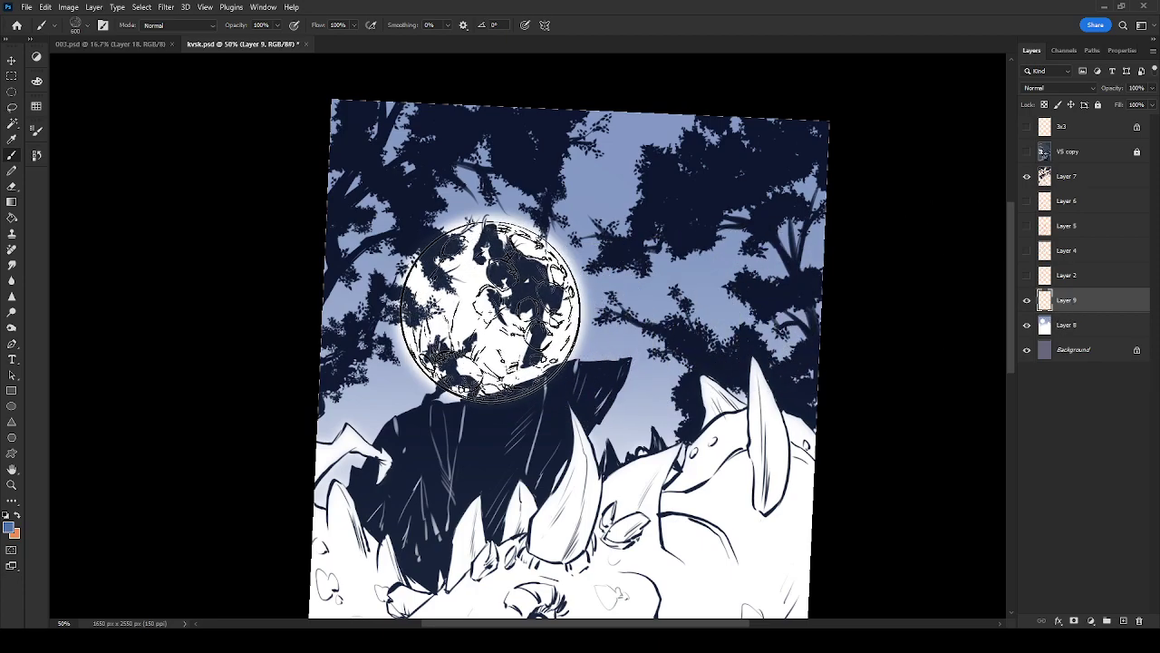
pyautogui.click(1152, 89)
pyautogui.moveTo(1137, 101); pyautogui.dragTo(1124, 111)
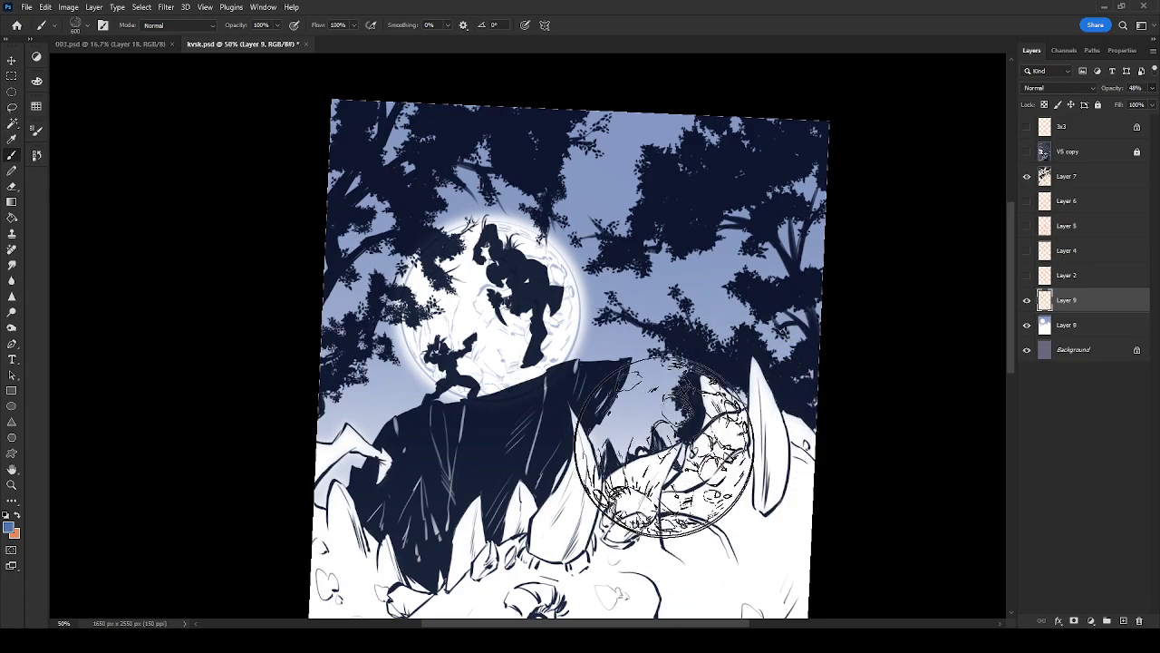
# Set Layer 7's blend mode to Normal
pyautogui.press('e')
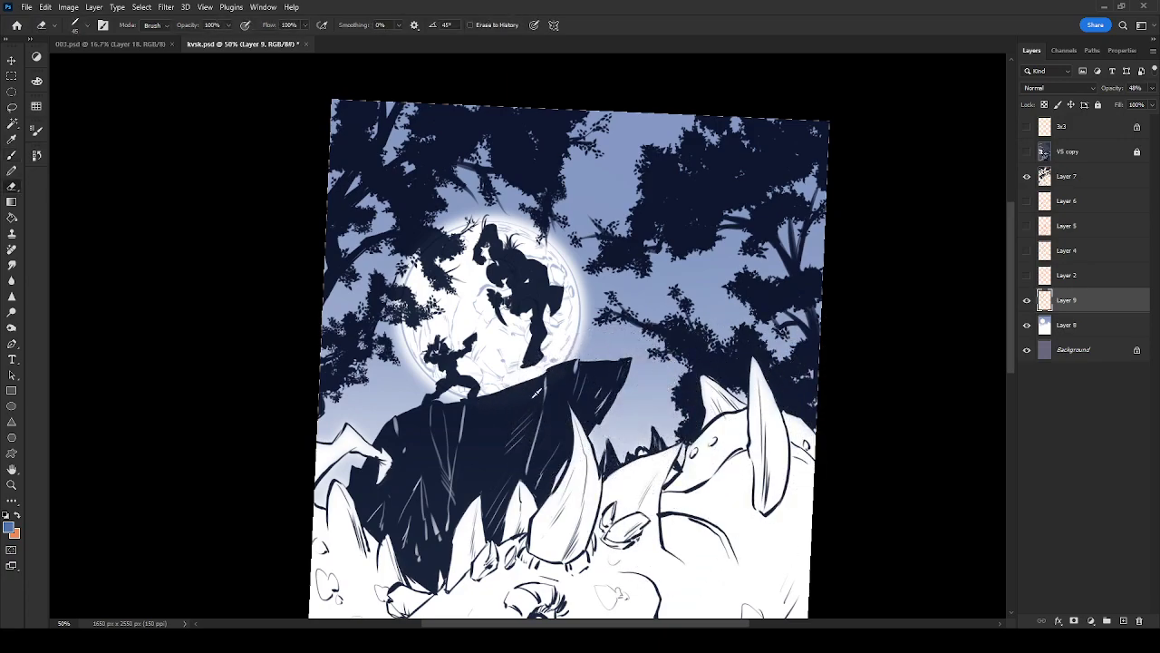
pyautogui.click(1063, 189)
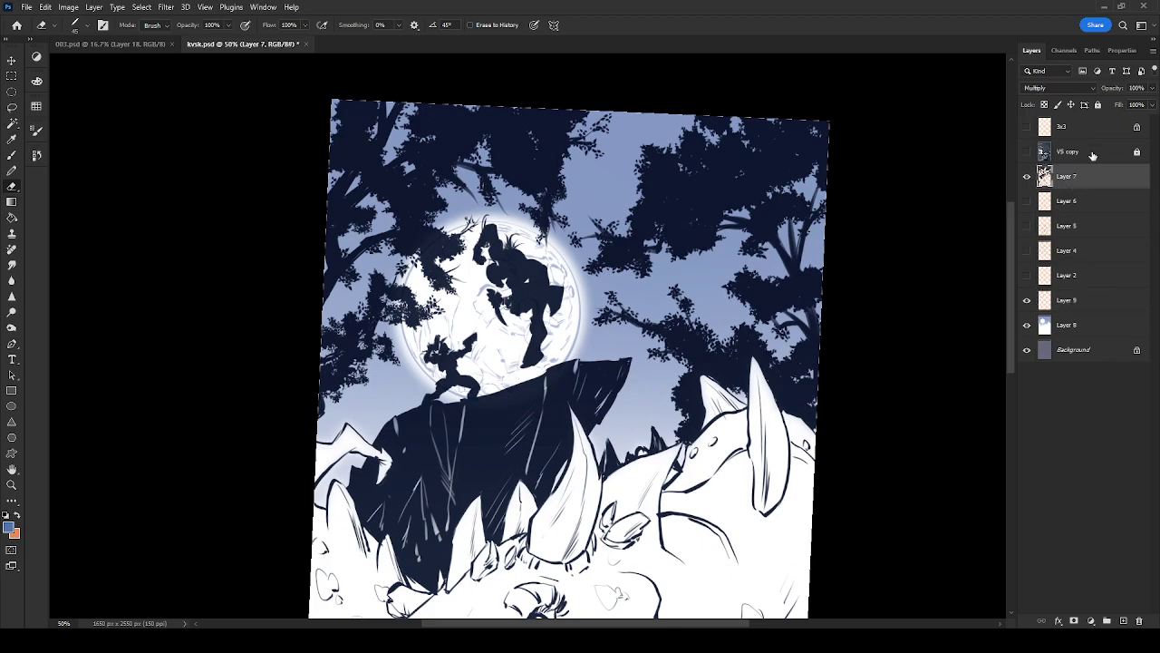
pyautogui.click(1056, 89)
pyautogui.click(1043, 102)
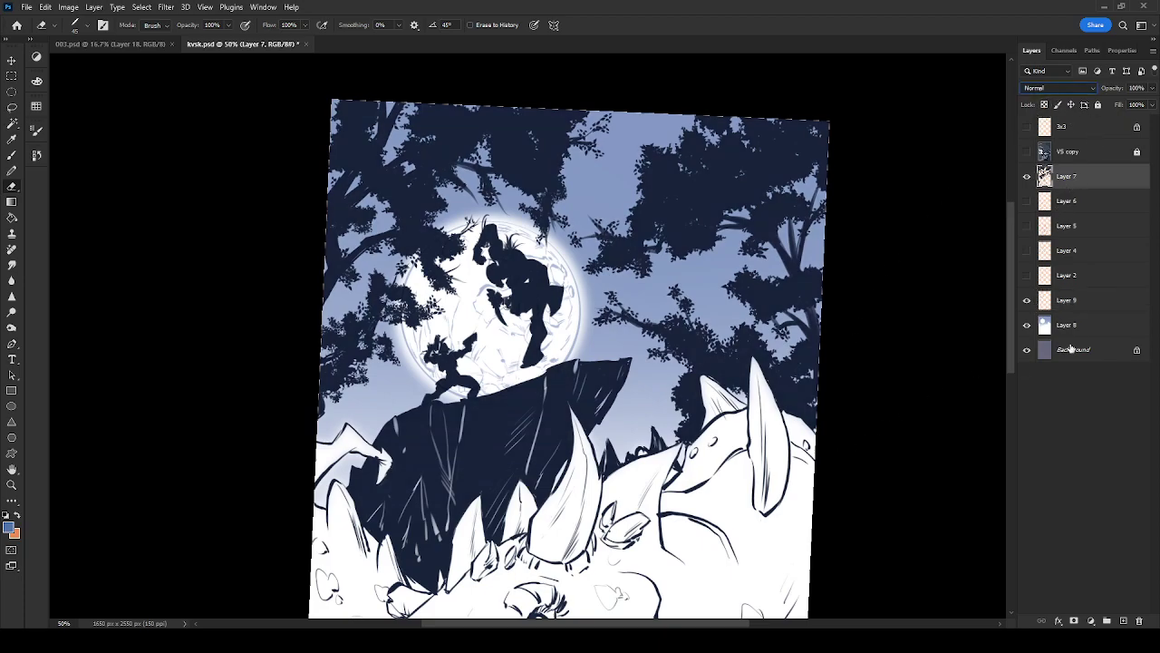
# Create a new layer directly above Layer 7 and set the foreground colour to the dark navy ink
pyautogui.hotkey('ctrl', '-')
pyautogui.hotkey('ctrl', '-')
pyautogui.hotkey('ctrl', '-')
pyautogui.hotkey('ctrl', '-')
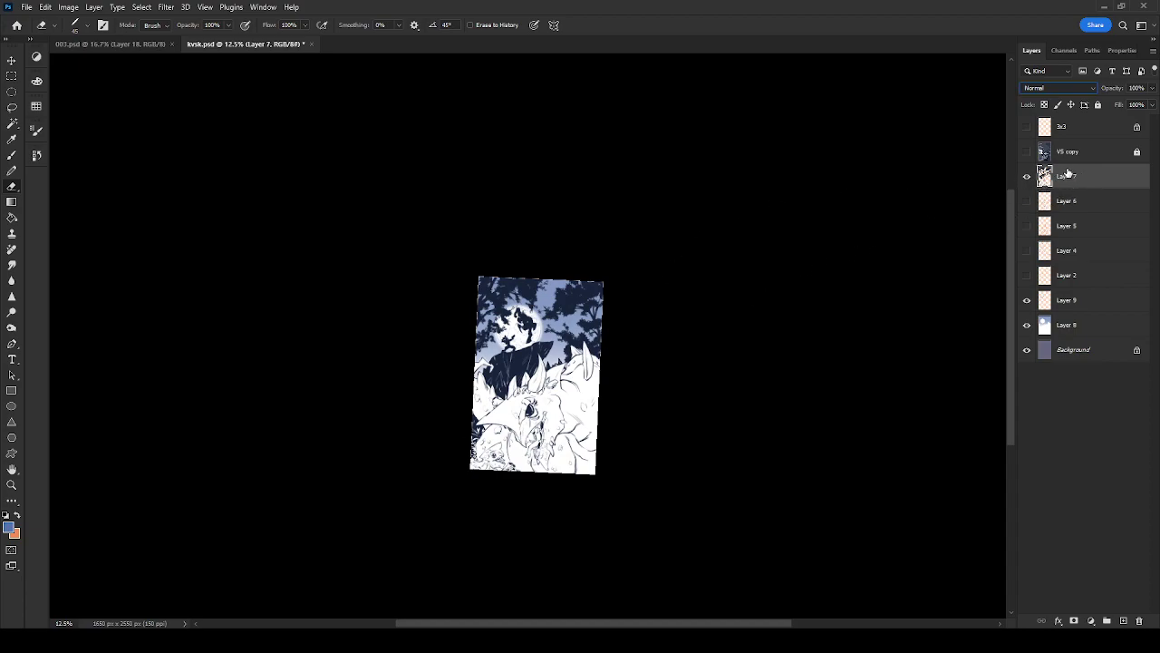
pyautogui.click(13, 60)
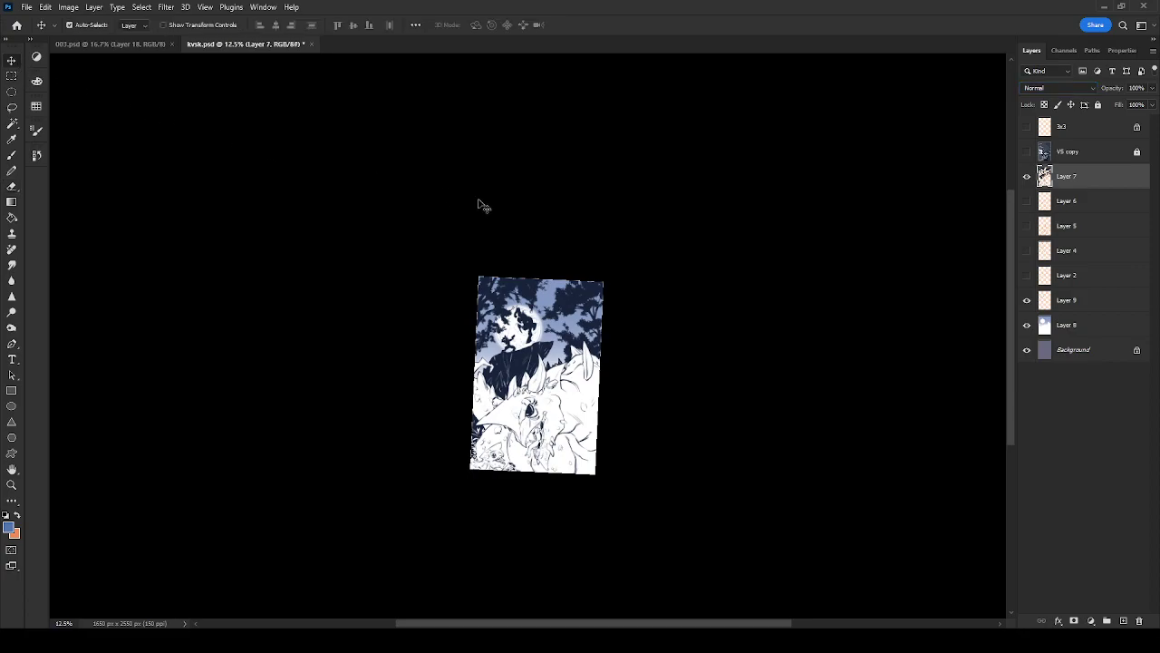
pyautogui.click(687, 184)
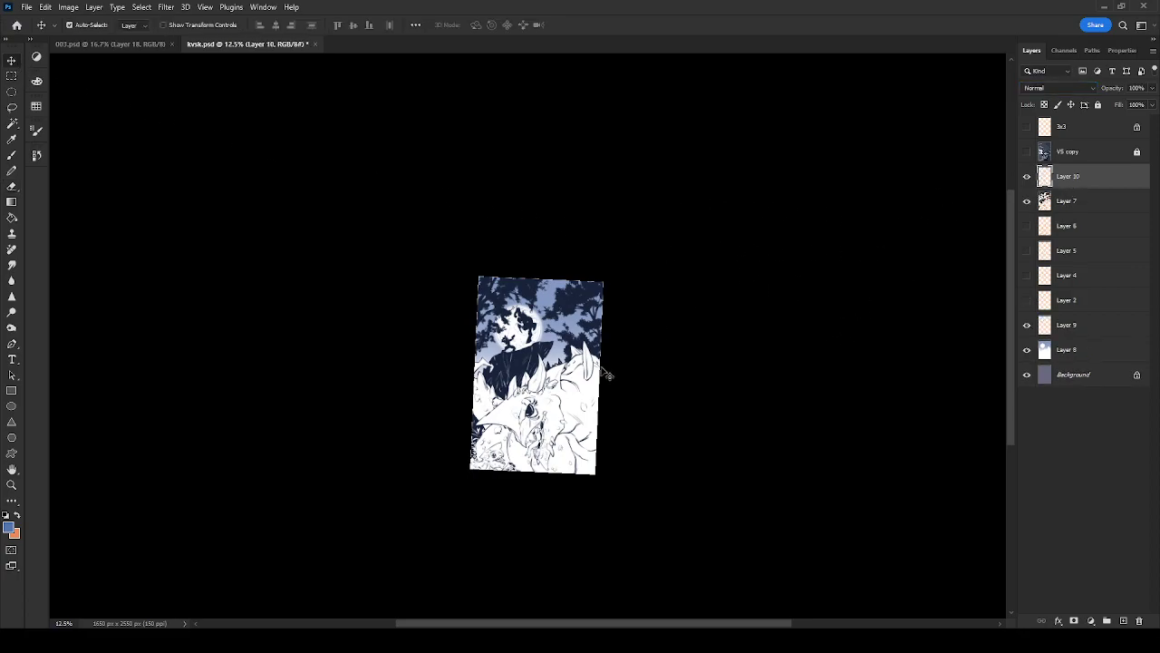
pyautogui.click(81, 177)
pyautogui.moveTo(629, 240); pyautogui.dragTo(616, 245)
# Stamp dark foliage on Layer 10 around the illustration's lower-right corner with the 500 px plant brush
pyautogui.hotkey('ctrl', '+')
pyautogui.hotkey('ctrl', '+')
pyautogui.hotkey('ctrl', '+')
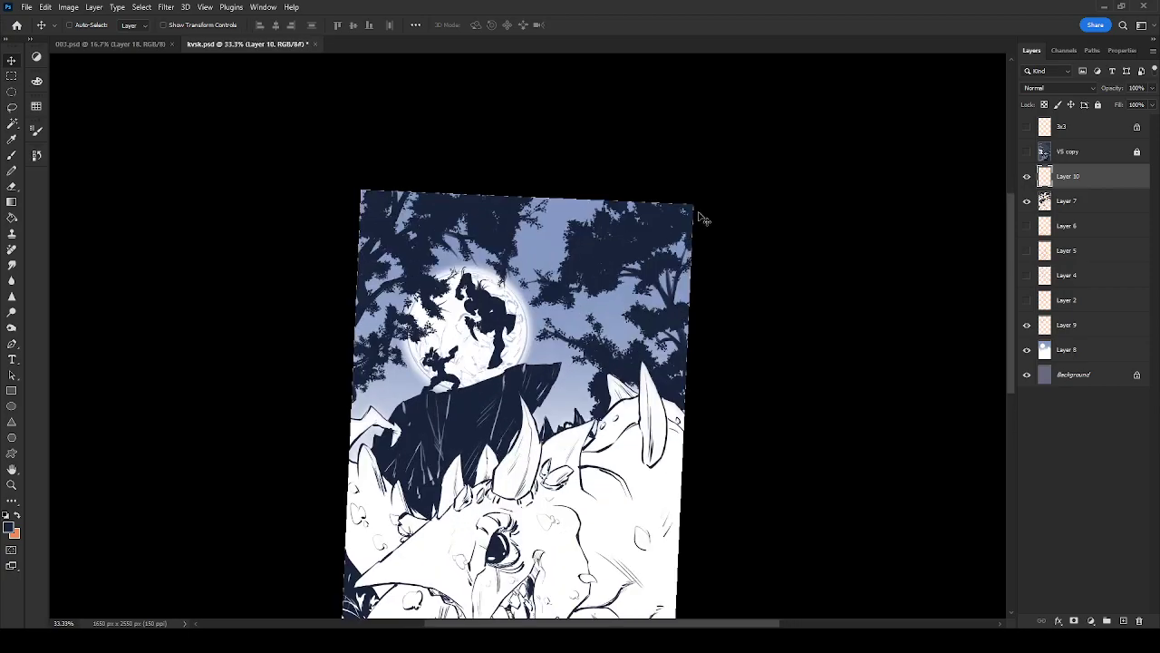
pyautogui.moveTo(831, 443); pyautogui.dragTo(787, 201)
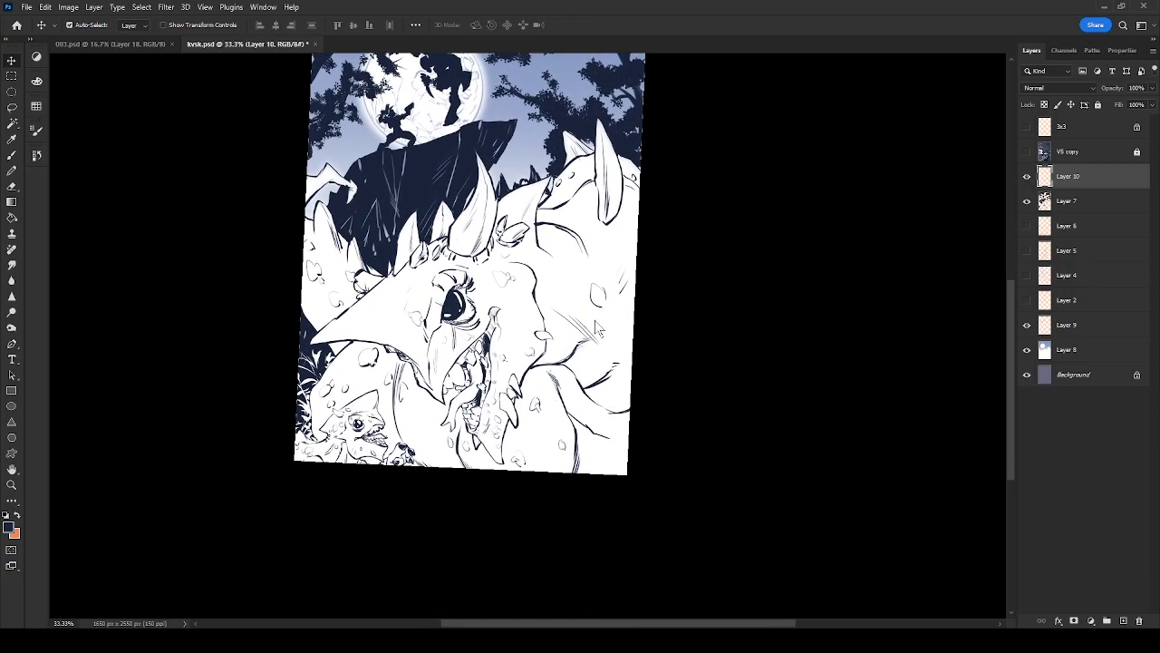
pyautogui.press('b')
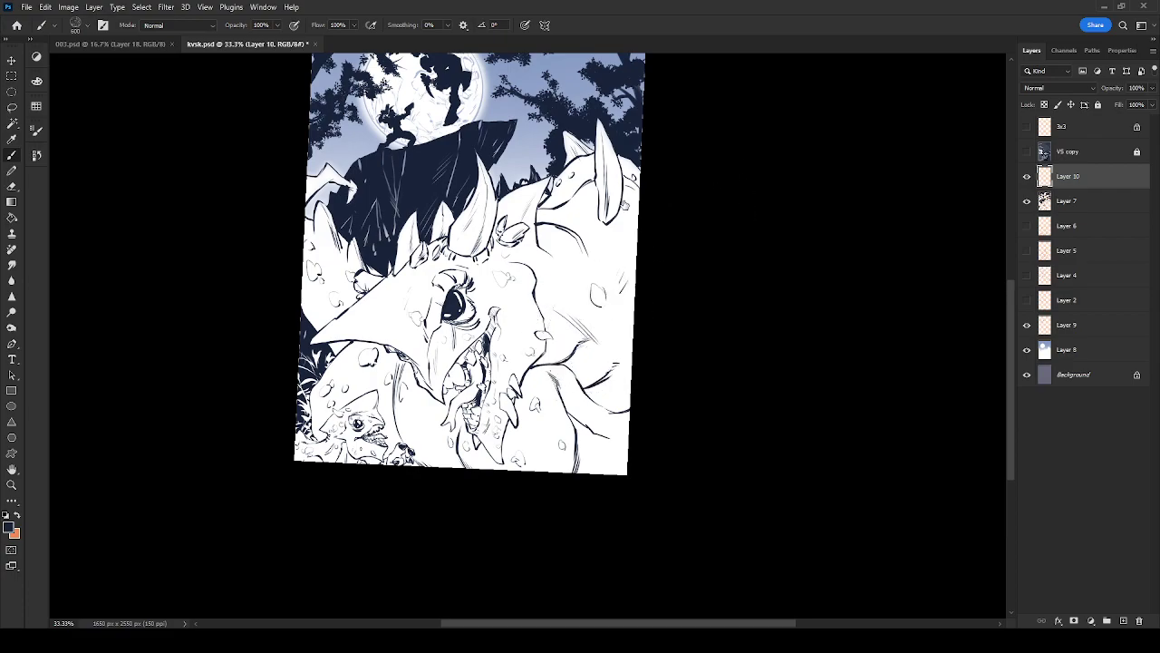
pyautogui.press('.')
pyautogui.press('.')
pyautogui.press('.')
pyautogui.moveTo(635, 505)
pyautogui.mouseDown()
pyautogui.moveTo(619, 514)
pyautogui.moveTo(641, 486)
pyautogui.moveTo(660, 402)
pyautogui.moveTo(668, 461)
pyautogui.moveTo(655, 419)
pyautogui.mouseUp()
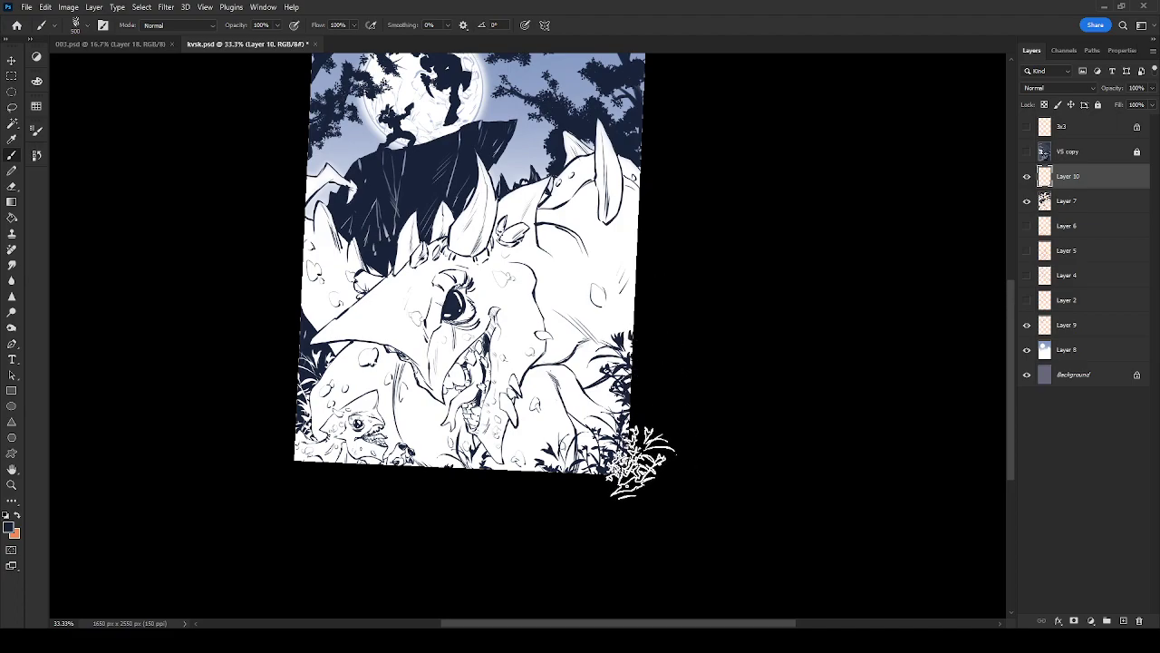
# Enlarge the plant brush to 800 px and thicken the foliage in the illustration's lower-right corner, undoing the unwanted stamp
pyautogui.press(']')
pyautogui.press(']')
pyautogui.press(']')
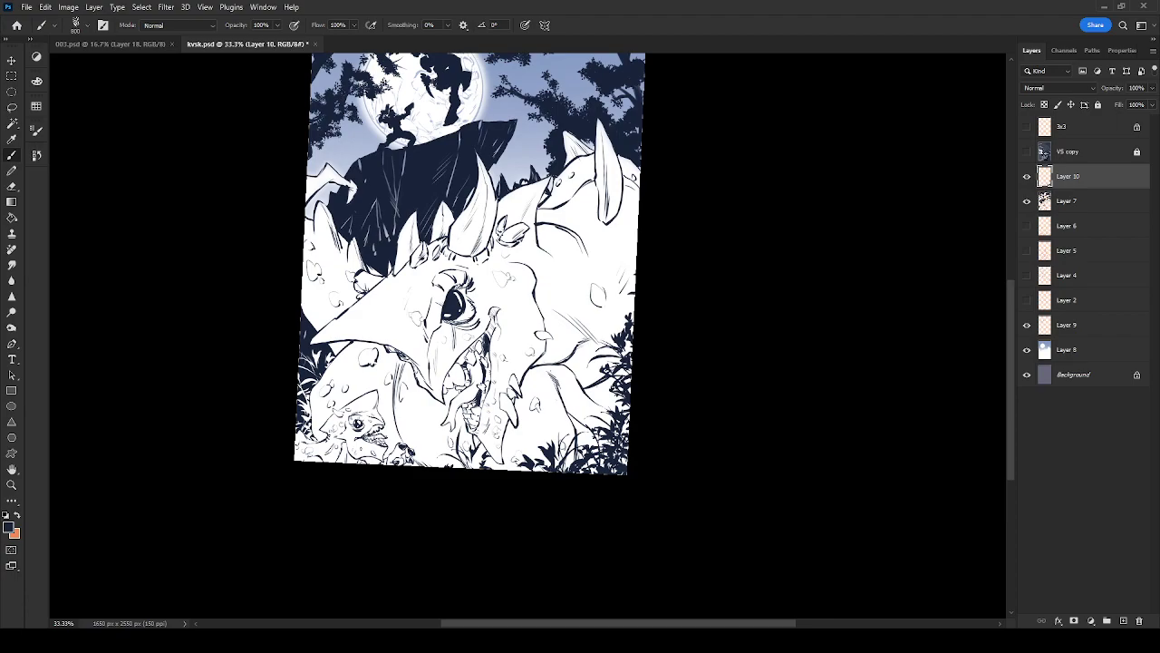
pyautogui.hotkey('ctrl', 'z')
pyautogui.moveTo(600, 296)
pyautogui.mouseDown()
pyautogui.moveTo(738, 444)
pyautogui.moveTo(723, 447)
pyautogui.mouseUp()
# Reduce the plant brush to 300 px and stamp smaller dark foliage on Layer 10 along the illustration's lower-right edge
pyautogui.moveTo(820, 421); pyautogui.dragTo(766, 289)
pyautogui.hotkey('ctrl', '+')
pyautogui.hotkey('ctrl', '+')
pyautogui.moveTo(827, 419); pyautogui.dragTo(692, 232)
pyautogui.press('r')
pyautogui.moveTo(668, 448); pyautogui.dragTo(685, 418)
pyautogui.press('b')
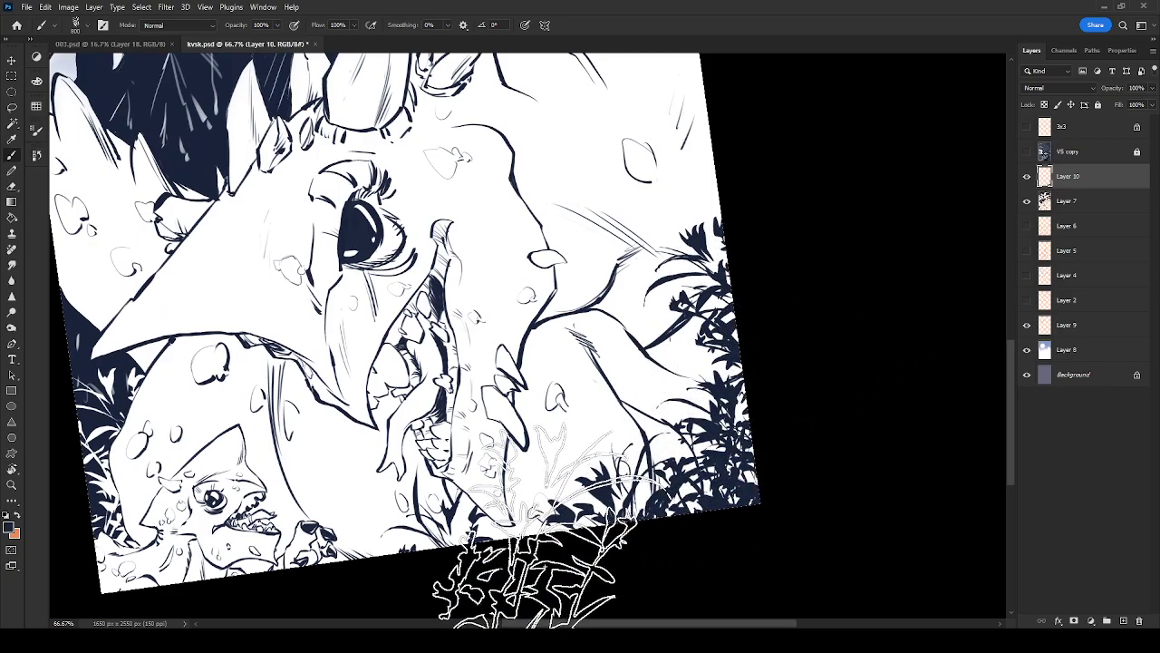
pyautogui.press('[')
pyautogui.press('[')
pyautogui.press('[')
pyautogui.press('[')
pyautogui.press('[')
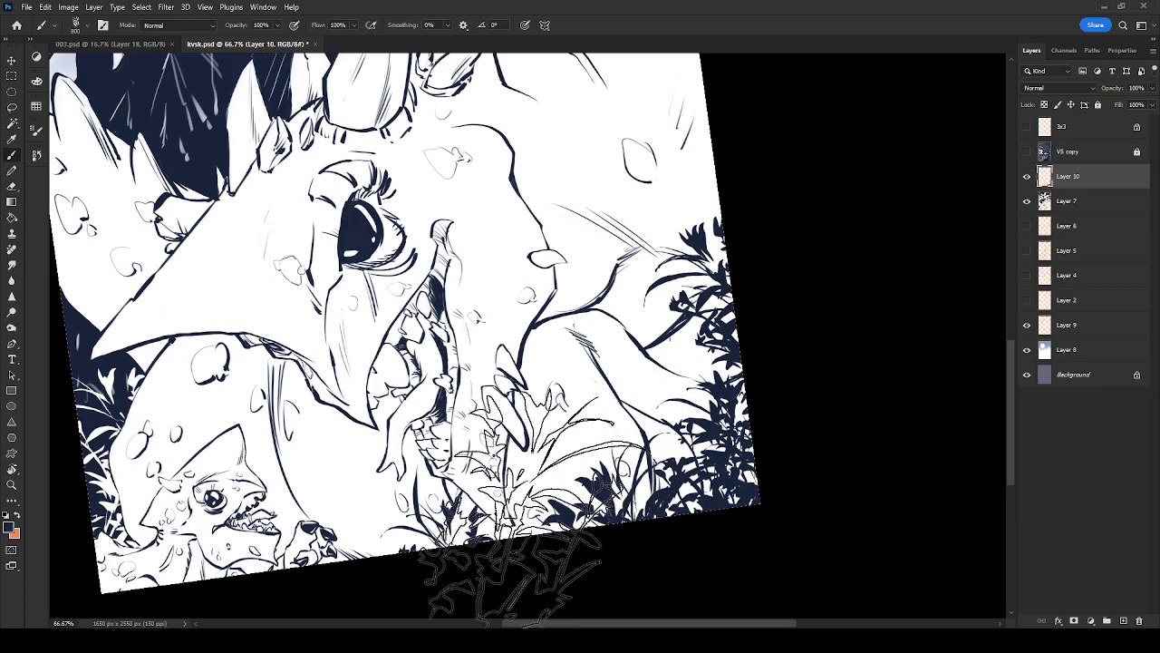
pyautogui.click(567, 503)
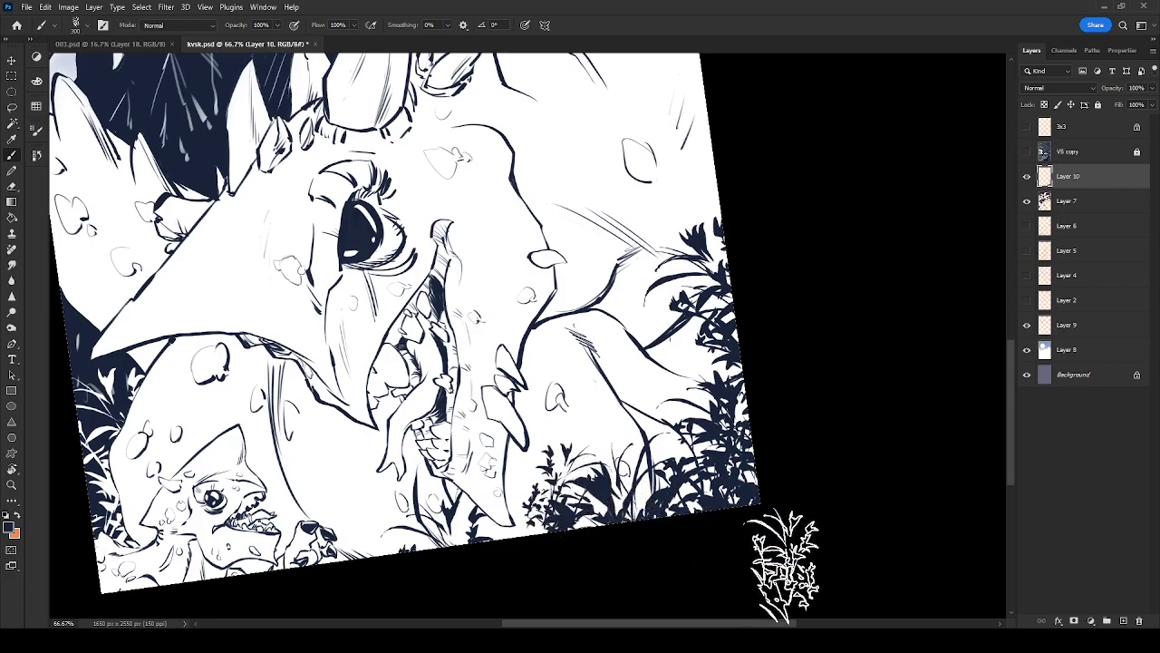
pyautogui.click(686, 451)
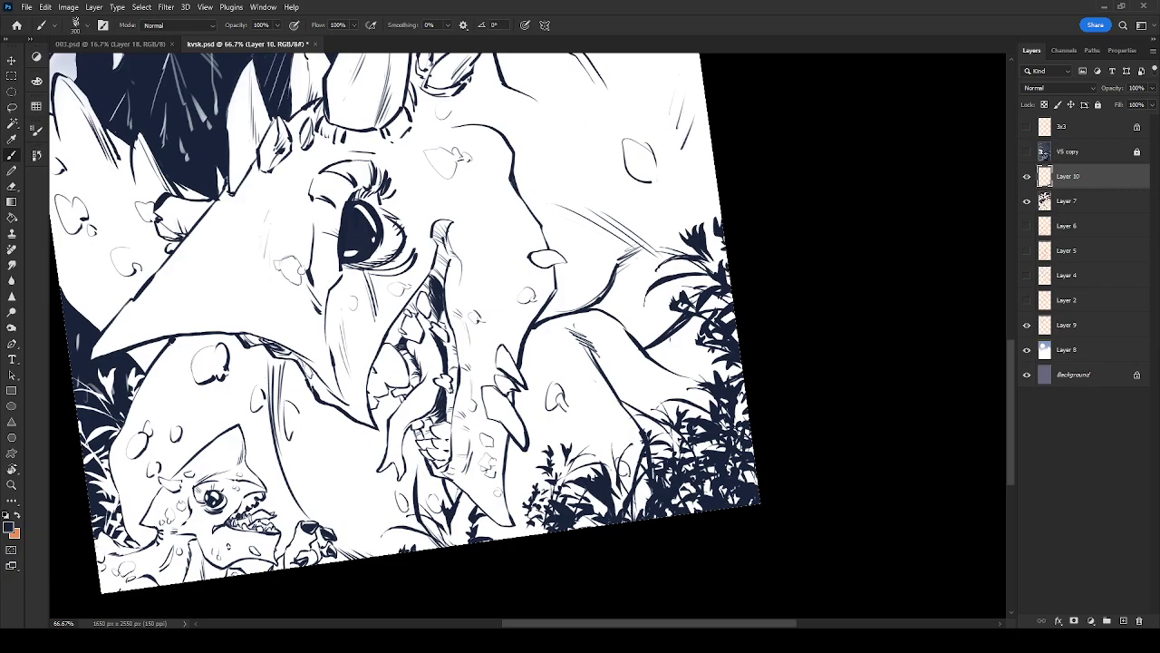
# Merge Layer 9 and Layer 8 down into the Background layer
pyautogui.hotkey('ctrl', '-')
pyautogui.scroll(5, 807, 505)
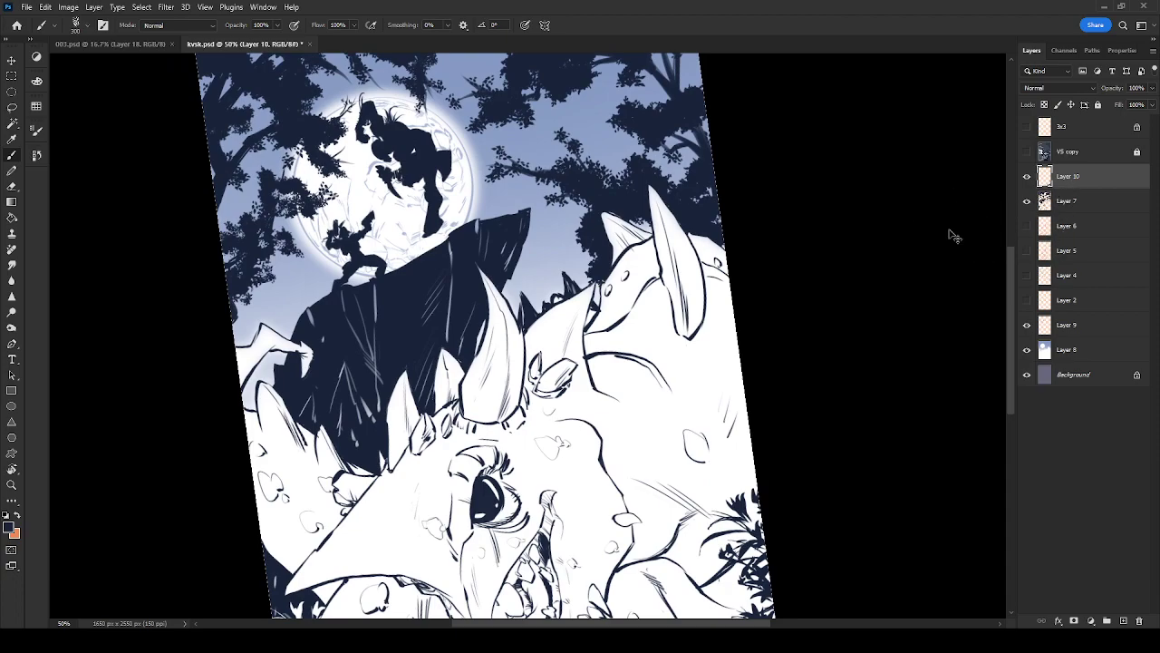
pyautogui.click(1067, 353)
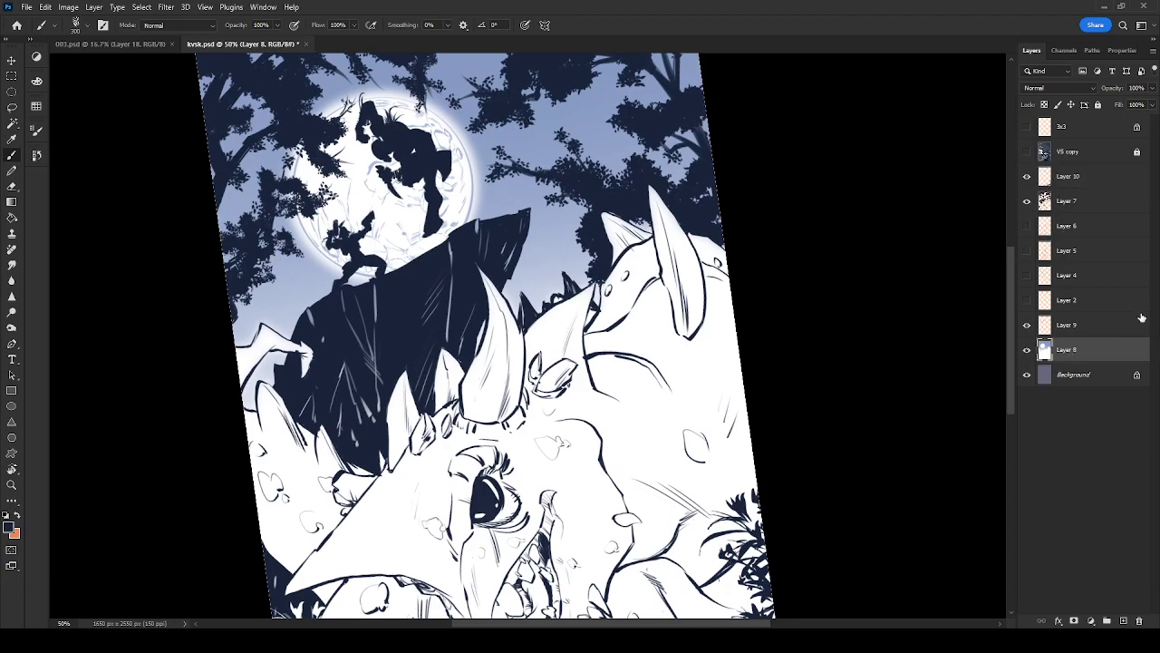
pyautogui.click(1070, 329)
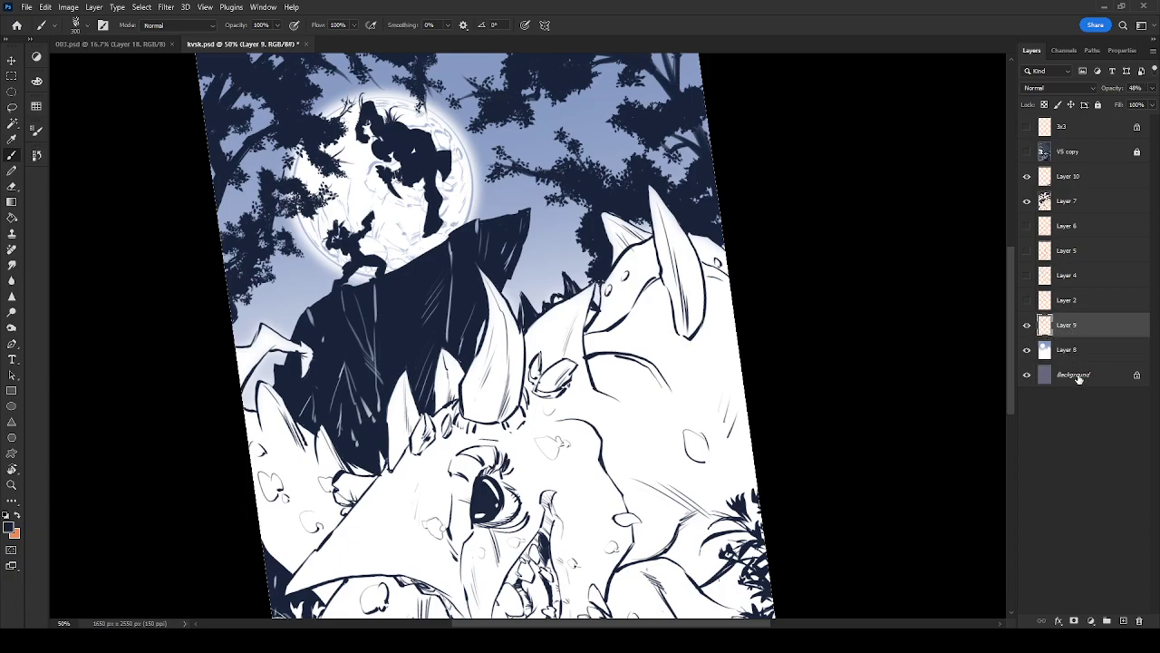
pyautogui.keyDown('shift'); pyautogui.click(1079, 378); pyautogui.keyUp('shift')
pyautogui.hotkey('ctrl', 'e')
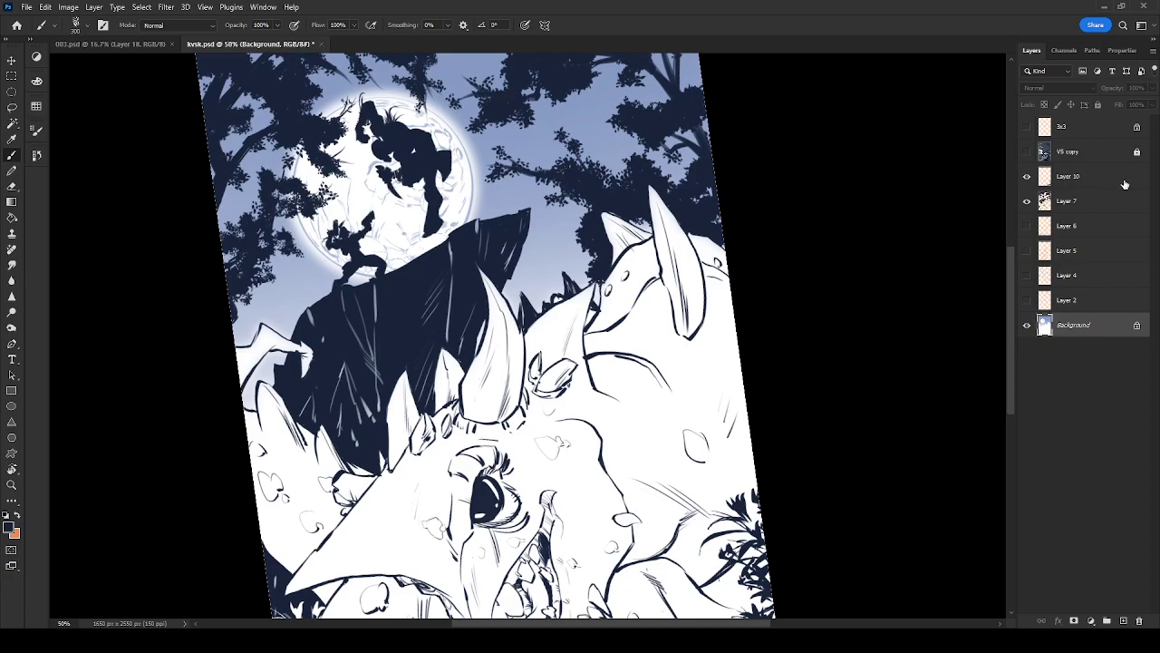
# Move Layers 6, 5, 4 and 2 to the top of the layer stack and delete the 3x3 layer
pyautogui.click(1074, 226)
pyautogui.keyDown('shift'); pyautogui.click(1076, 300); pyautogui.keyUp('shift')
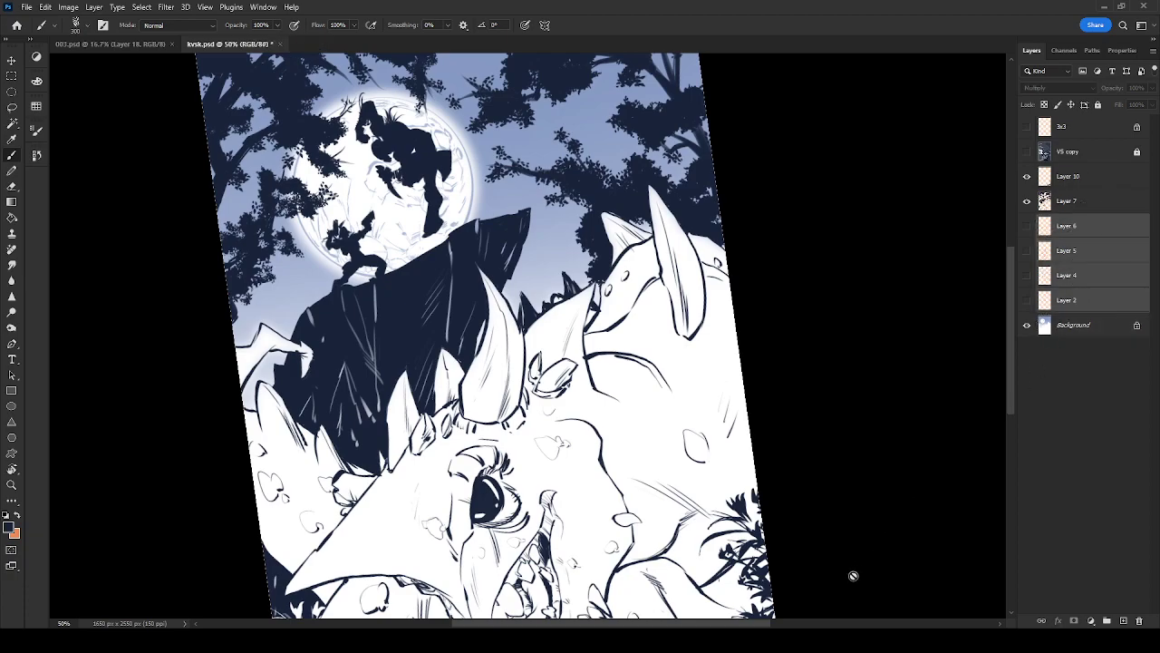
pyautogui.moveTo(1083, 227); pyautogui.dragTo(1079, 116)
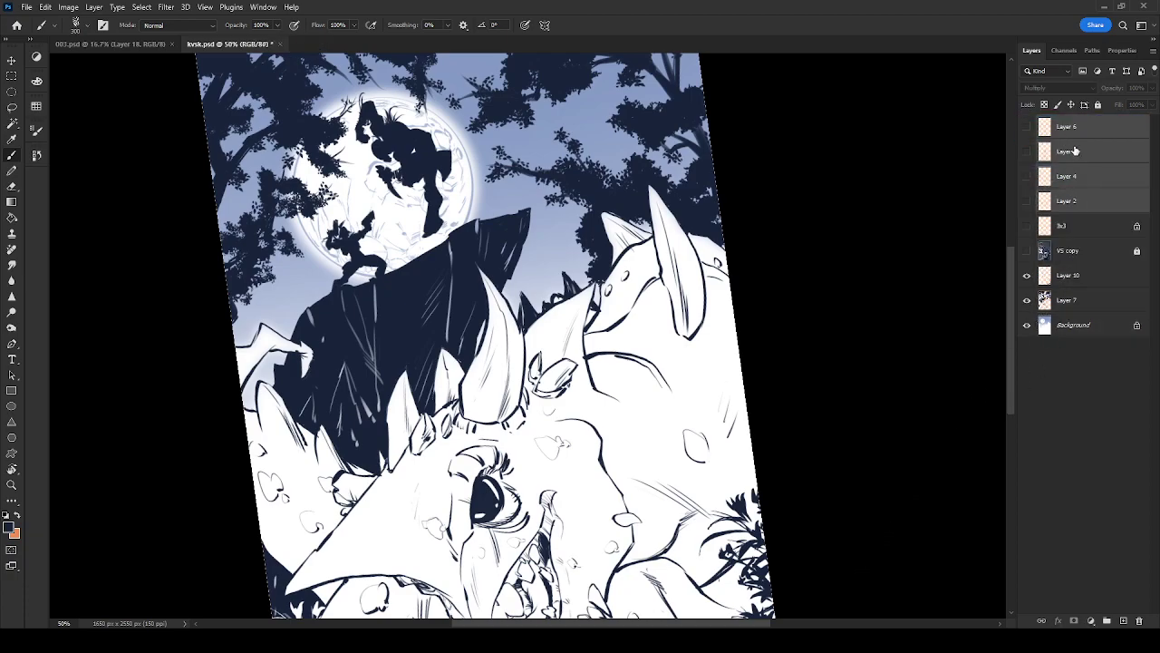
pyautogui.click(1079, 236)
pyautogui.press('Delete')
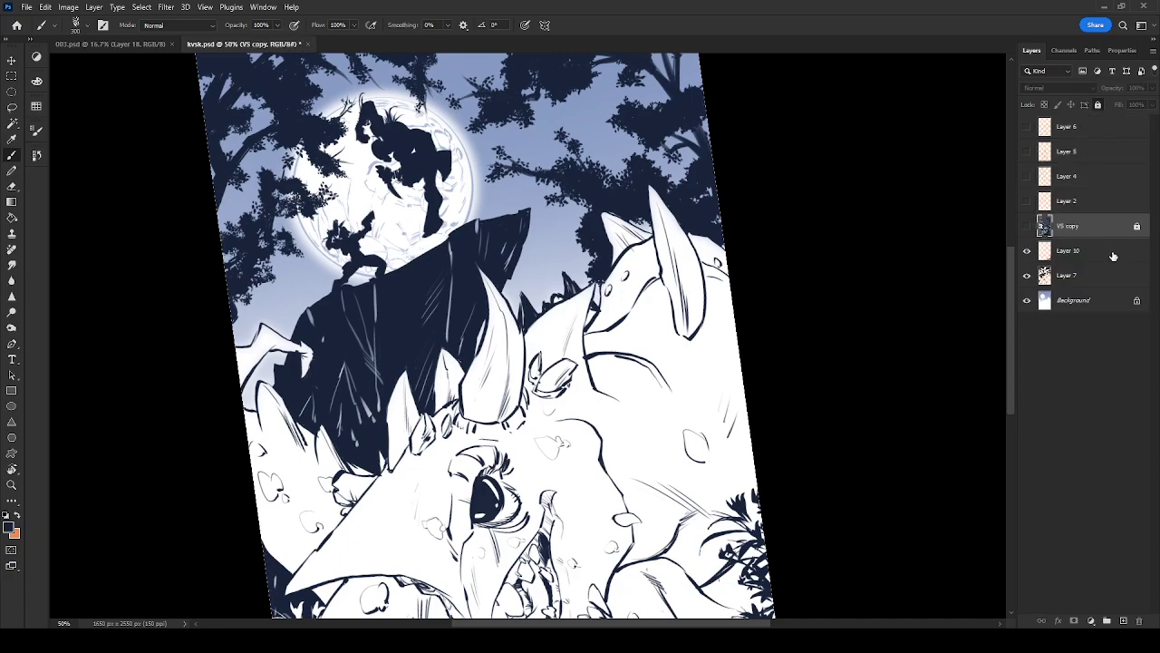
# Duplicate Layer 10, Layer 7 and the Background together, and merge the three copies into one layer
pyautogui.click(1101, 255)
pyautogui.click(1028, 253)
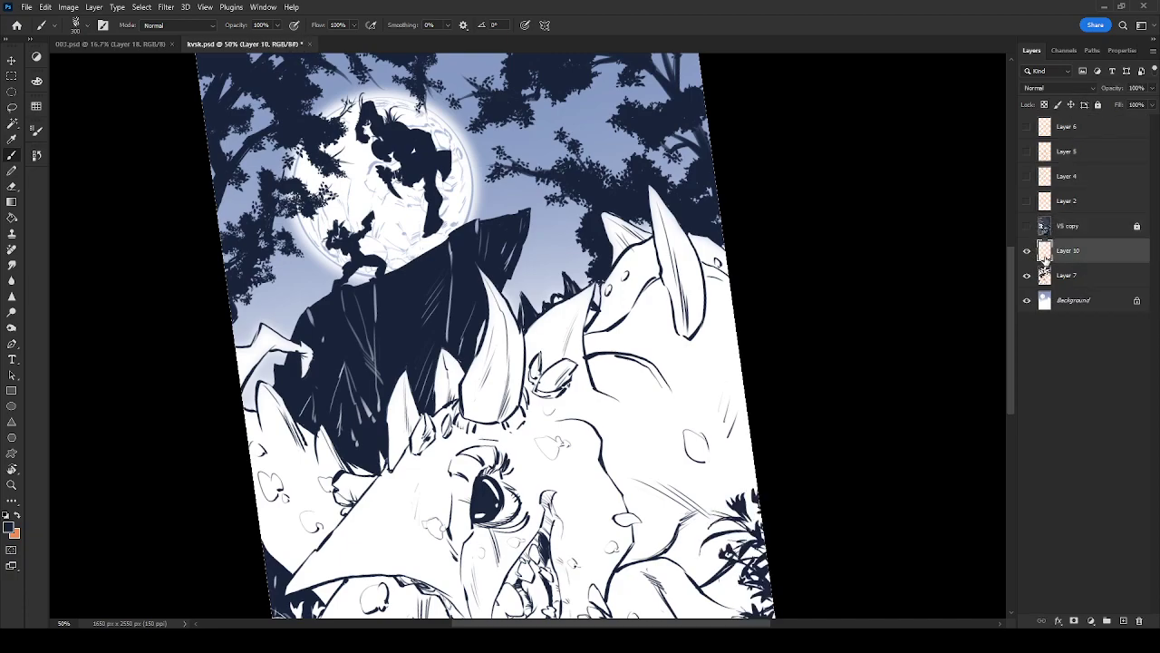
pyautogui.keyDown('shift'); pyautogui.click(1052, 299); pyautogui.keyUp('shift')
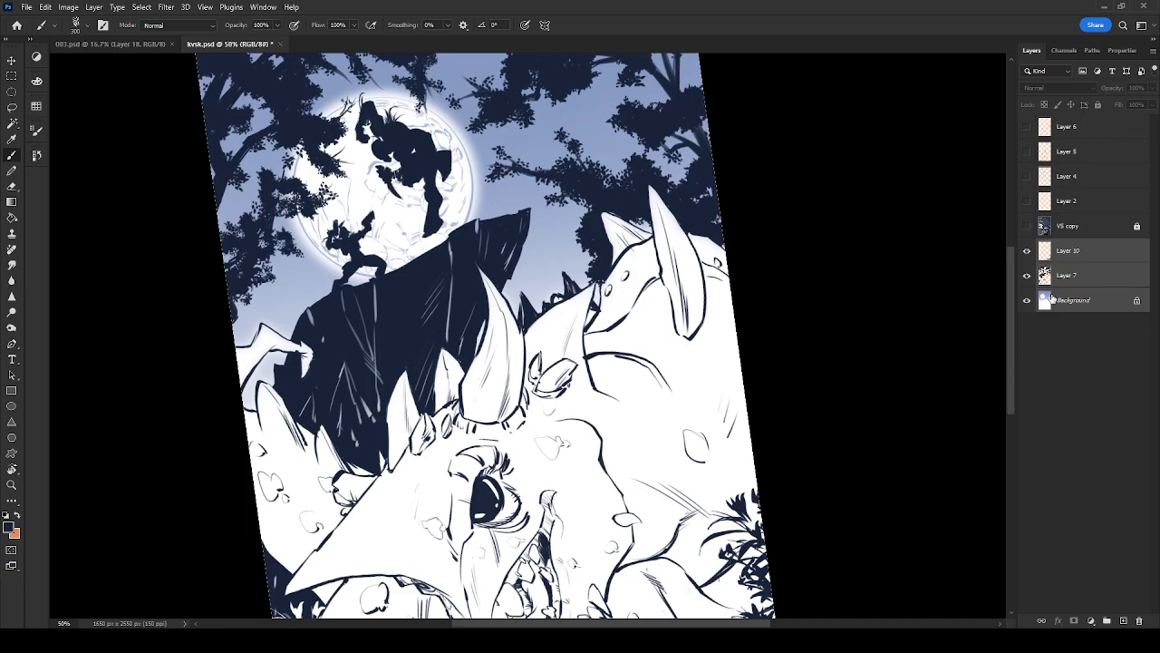
pyautogui.hotkey('ctrl', 'j')
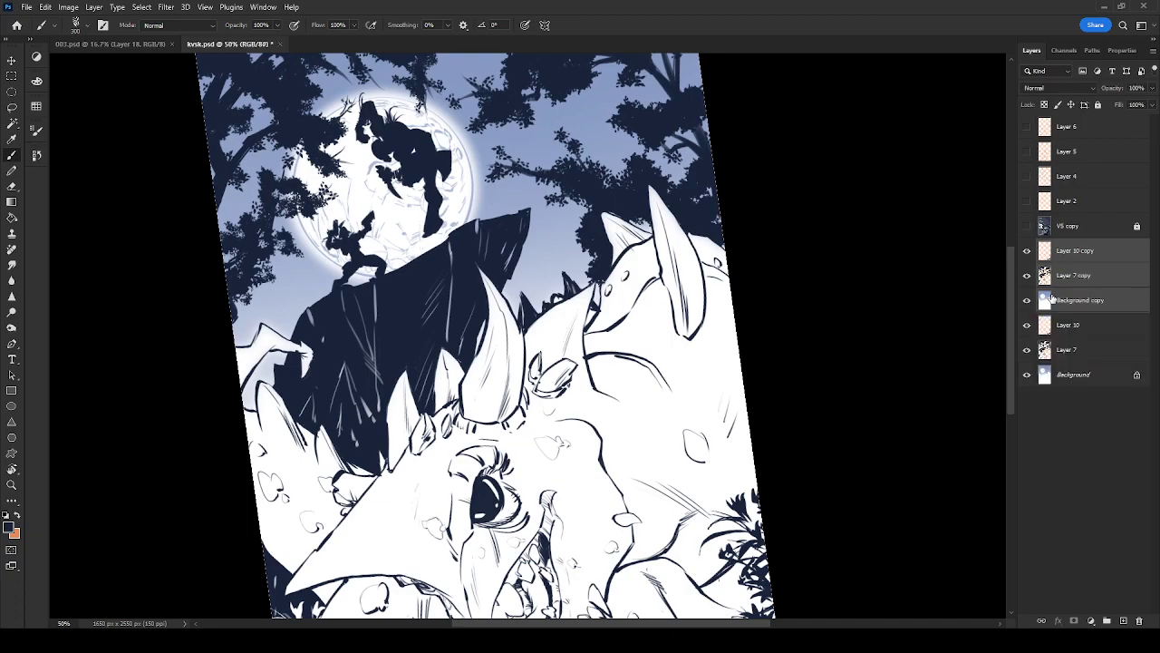
pyautogui.hotkey('ctrl', 'e')
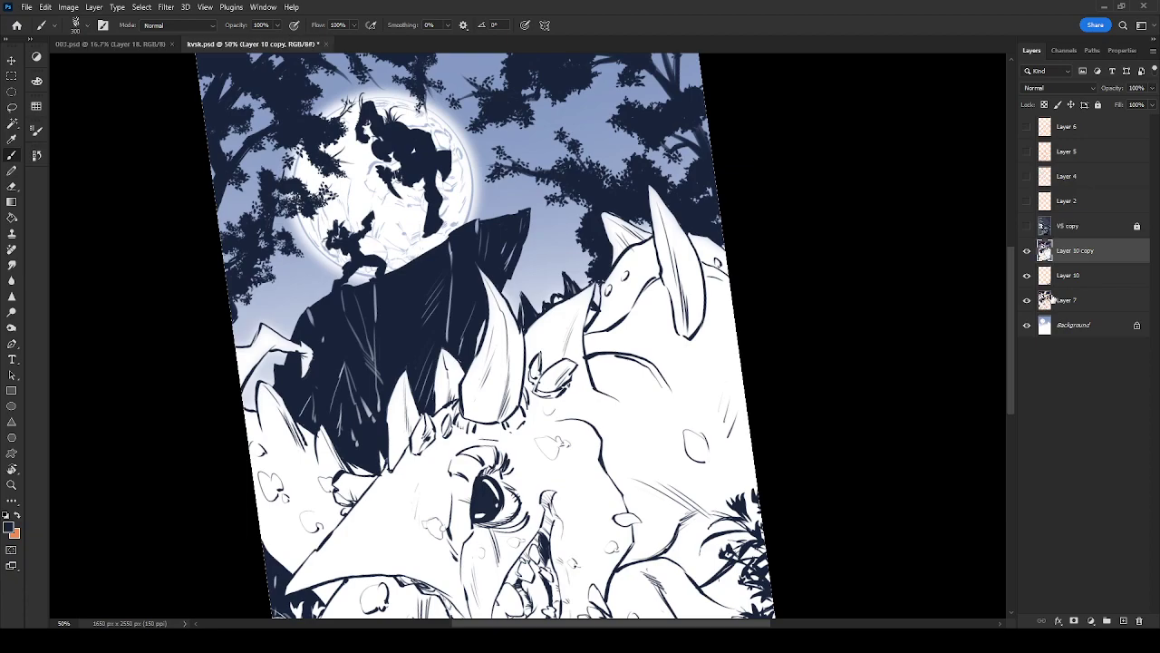
# Reapply the last blur filter to the merged Layer 10 copy and set its opacity to 47%
pyautogui.hotkey('ctrl', 'alt', 'f')
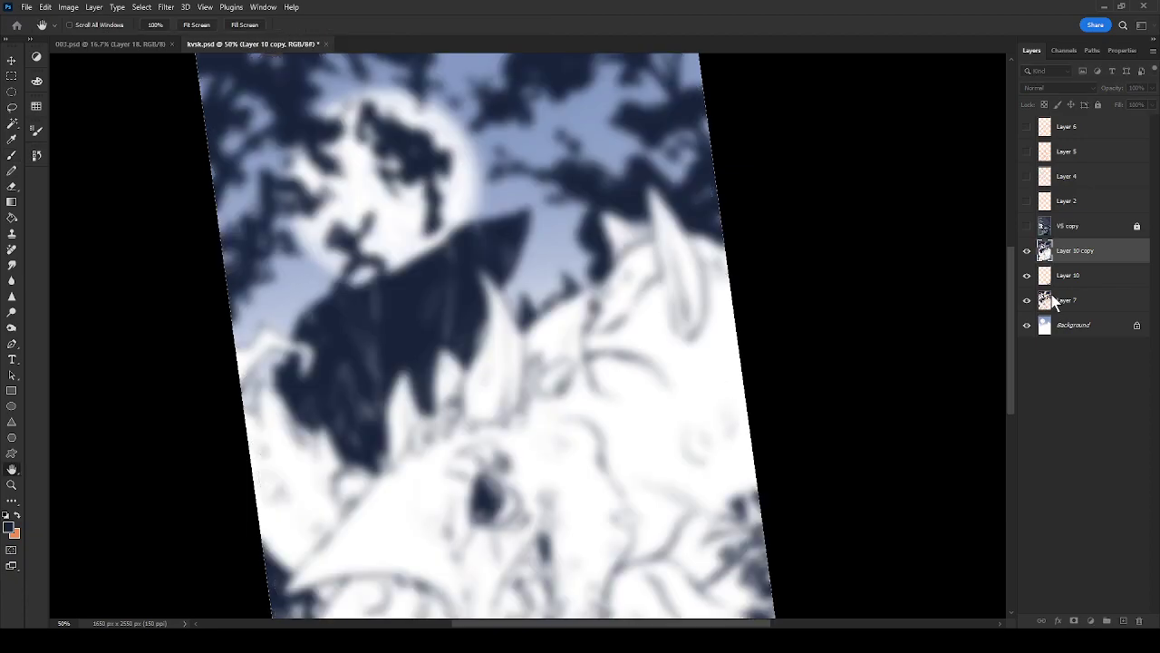
pyautogui.press('v')
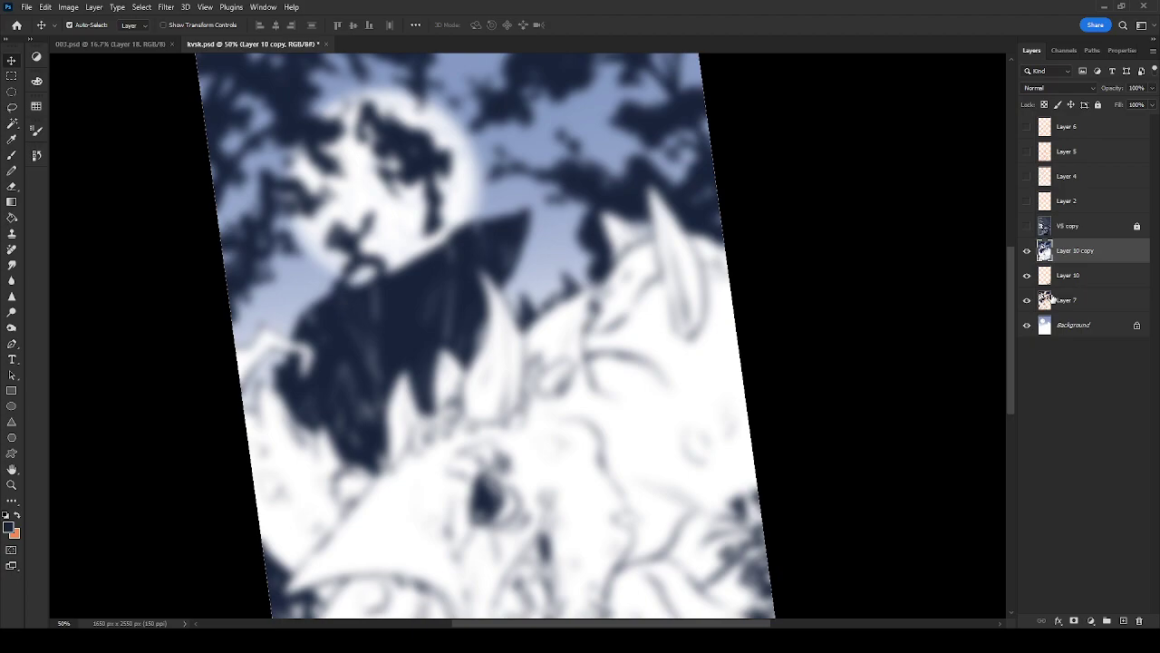
pyautogui.press('4')
pyautogui.press('7')
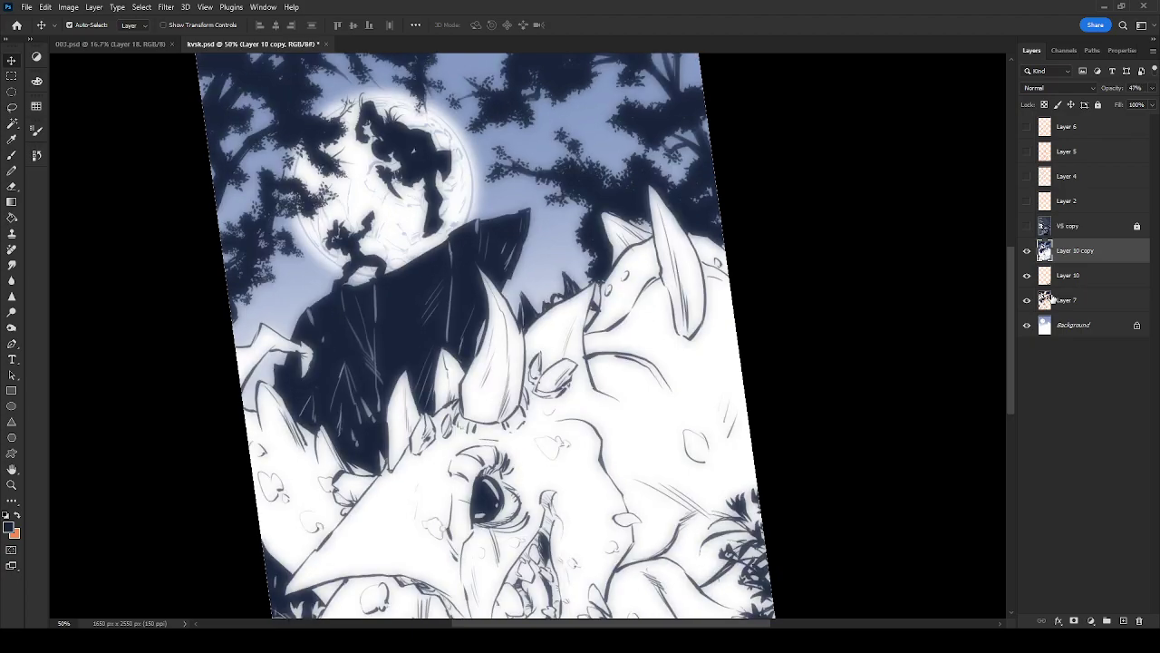
# Place the 2_by_darkrose42_stock texture above Layer 10 copy and stretch it to cover the whole canvas, then straighten the view
pyautogui.hotkey('ctrl', '-')
pyautogui.hotkey('ctrl', '-')
pyautogui.hotkey('ctrl', '-')
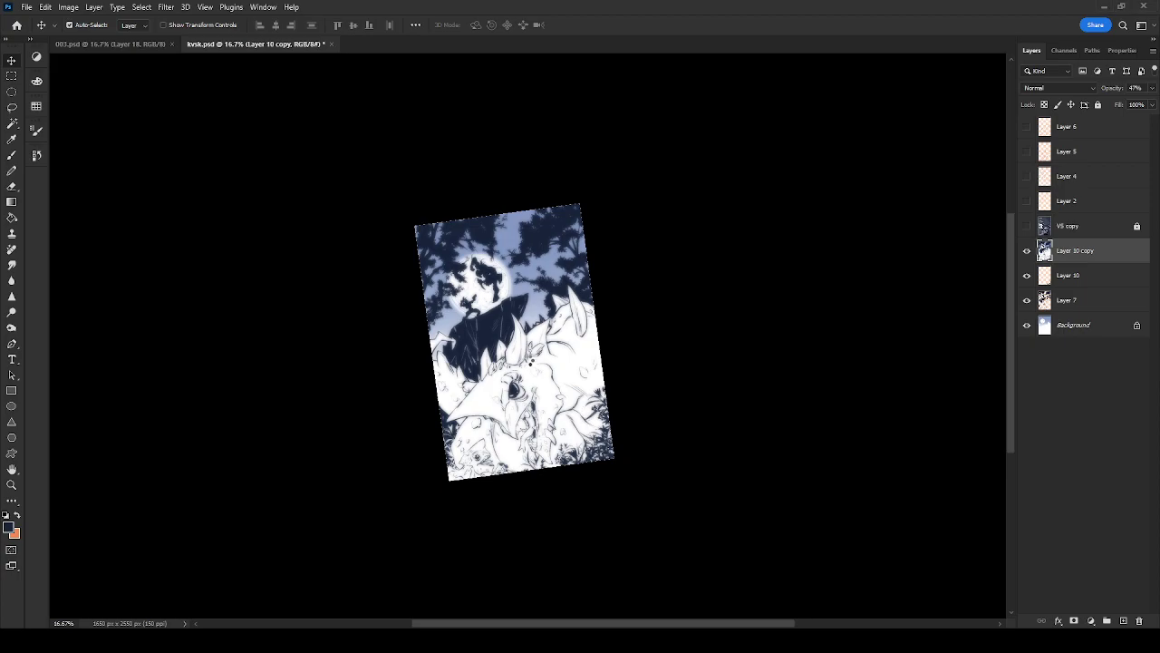
pyautogui.moveTo(507, 281); pyautogui.dragTo(499, 214)
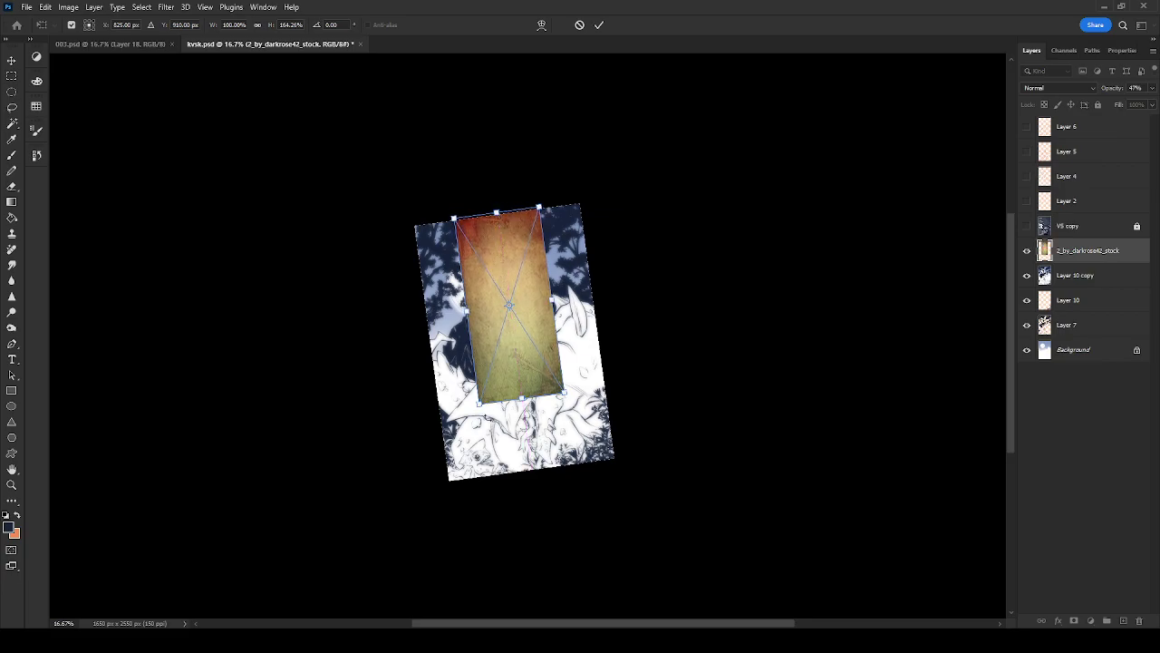
pyautogui.moveTo(520, 397); pyautogui.dragTo(543, 474)
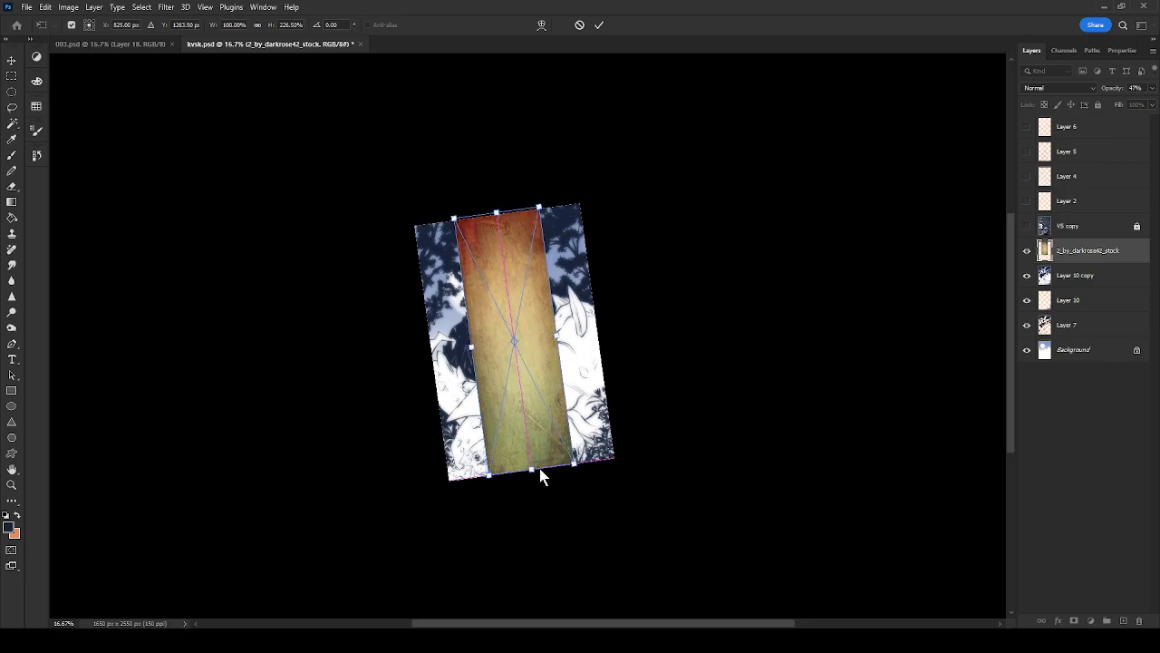
pyautogui.moveTo(556, 337); pyautogui.dragTo(601, 332)
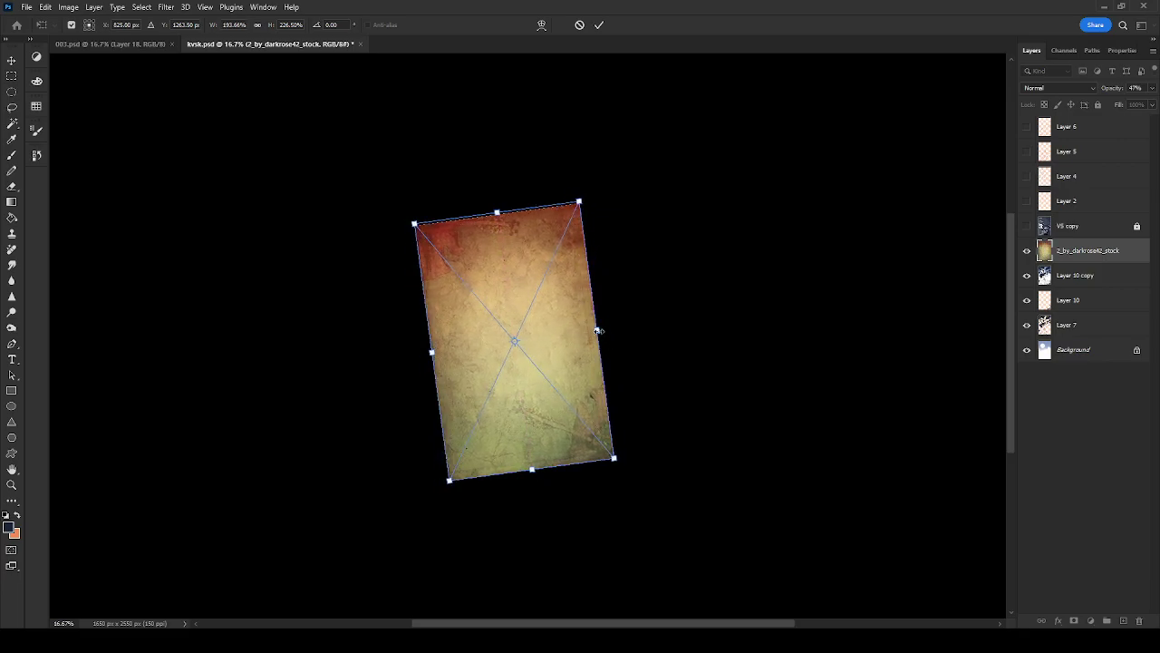
pyautogui.press('Return')
pyautogui.press('Escape')
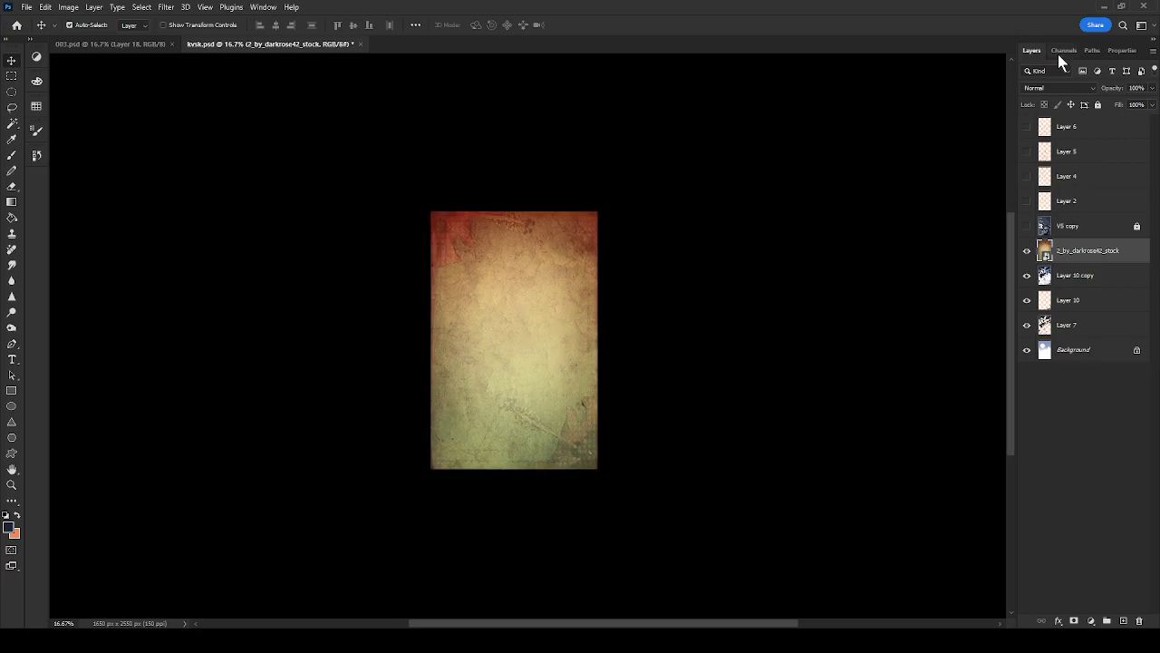
# Set the stock texture layer's blend mode to Overlay and its opacity to 35%
pyautogui.hotkey('shift', '+')
pyautogui.hotkey('shift', '+')
pyautogui.hotkey('shift', '+')
pyautogui.hotkey('shift', '+')
pyautogui.hotkey('shift', '+')
pyautogui.hotkey('shift', '+')
pyautogui.hotkey('shift', '+')
pyautogui.hotkey('shift', '+')
pyautogui.hotkey('shift', '+')
pyautogui.hotkey('shift', '+')
pyautogui.hotkey('shift', '+')
pyautogui.hotkey('shift', '+')
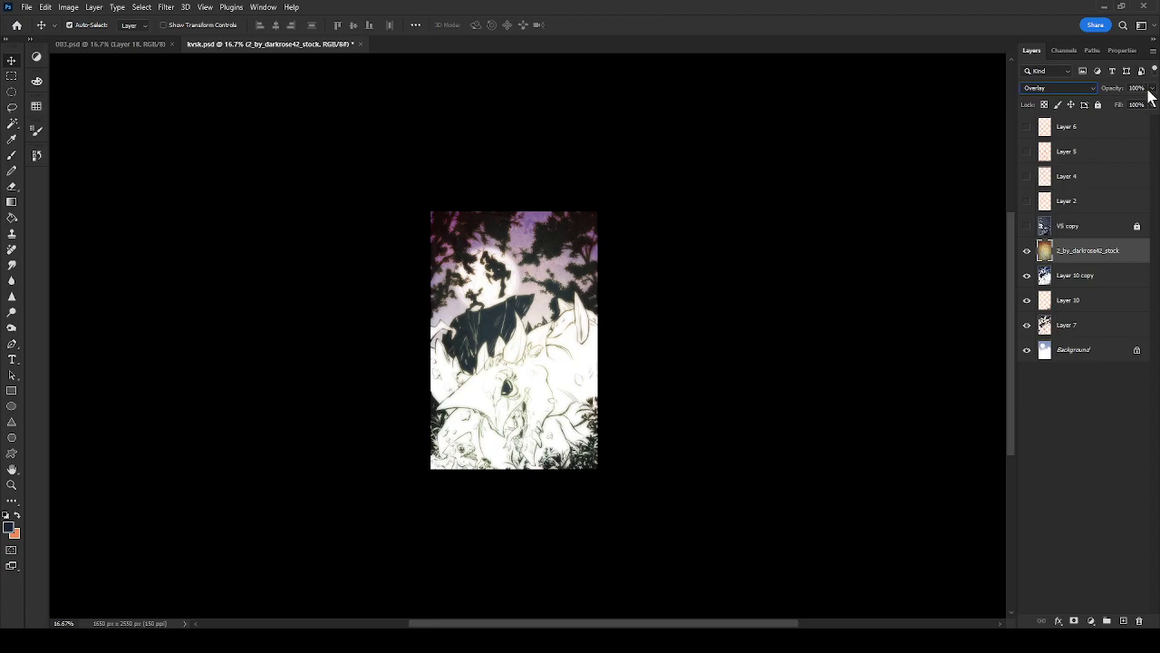
pyautogui.press('4')
pyautogui.press('6')
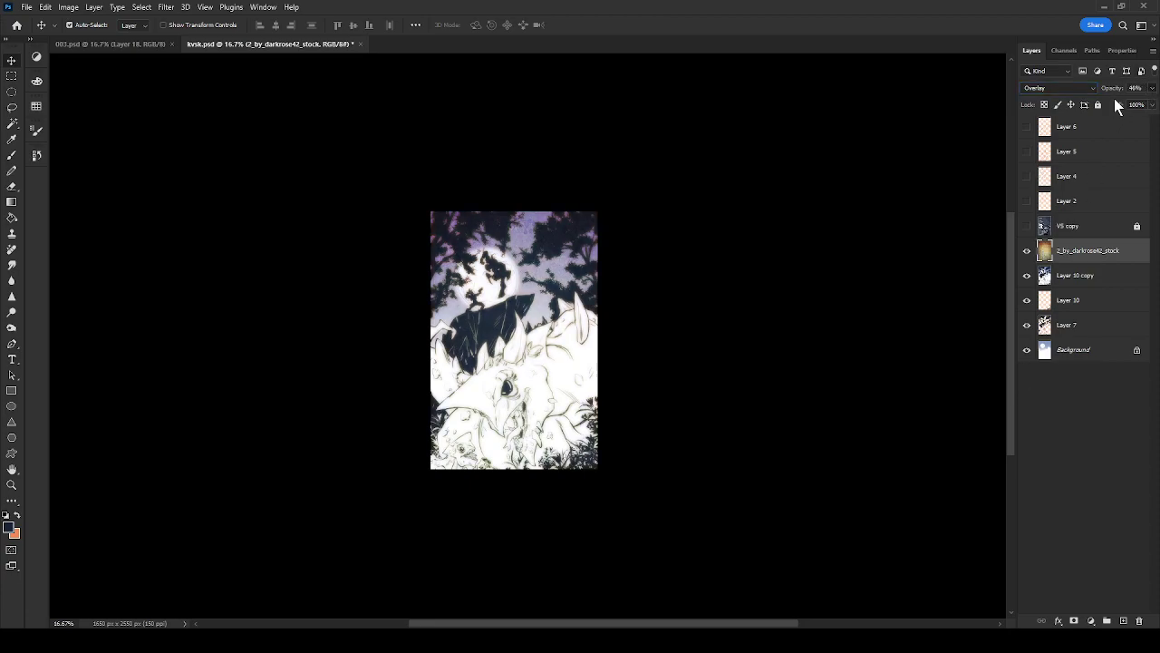
pyautogui.press('3')
pyautogui.press('5')
# Stamp all visible layers into a new layer above the stock texture and reapply the last blur filter to it
pyautogui.scroll(3, 490, 372)
pyautogui.scroll(2, 459, 404)
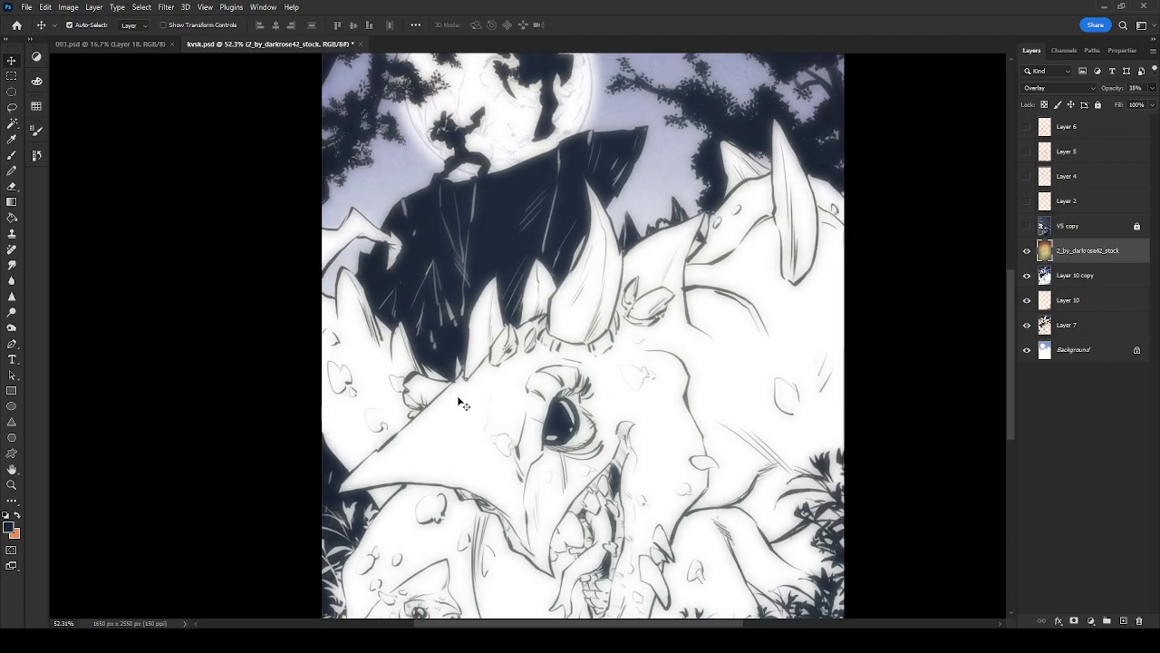
pyautogui.scroll(-2, 458, 404)
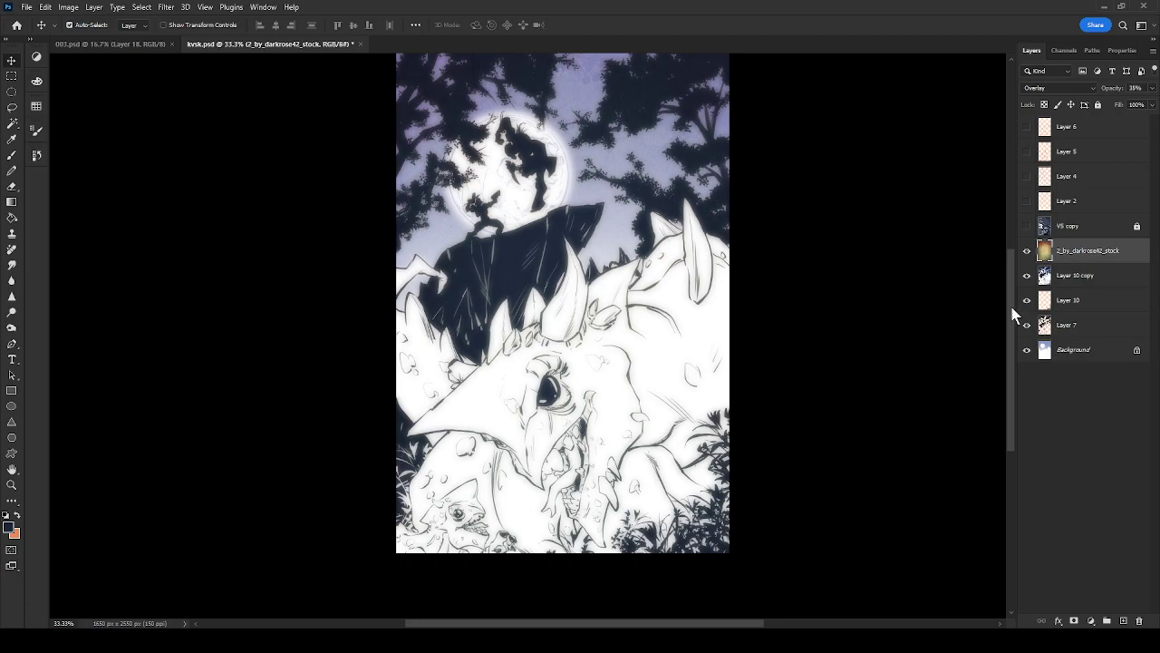
pyautogui.hotkey('ctrl', 'shift', 'alt', 'e')
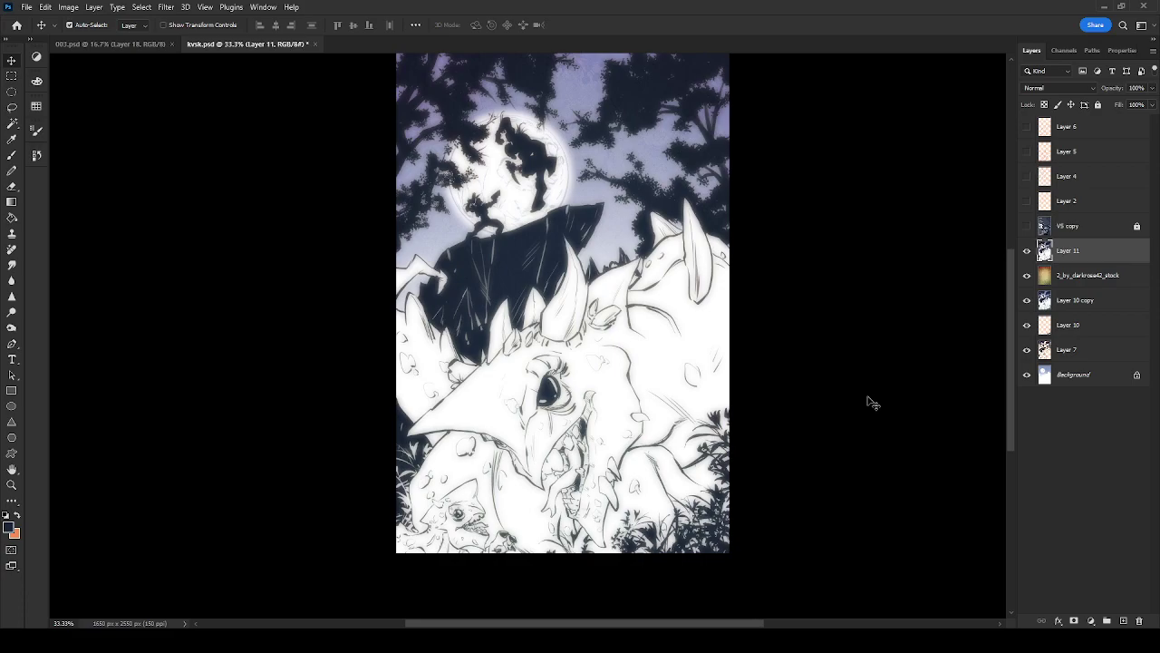
pyautogui.hotkey('ctrl', 'alt', 'f')
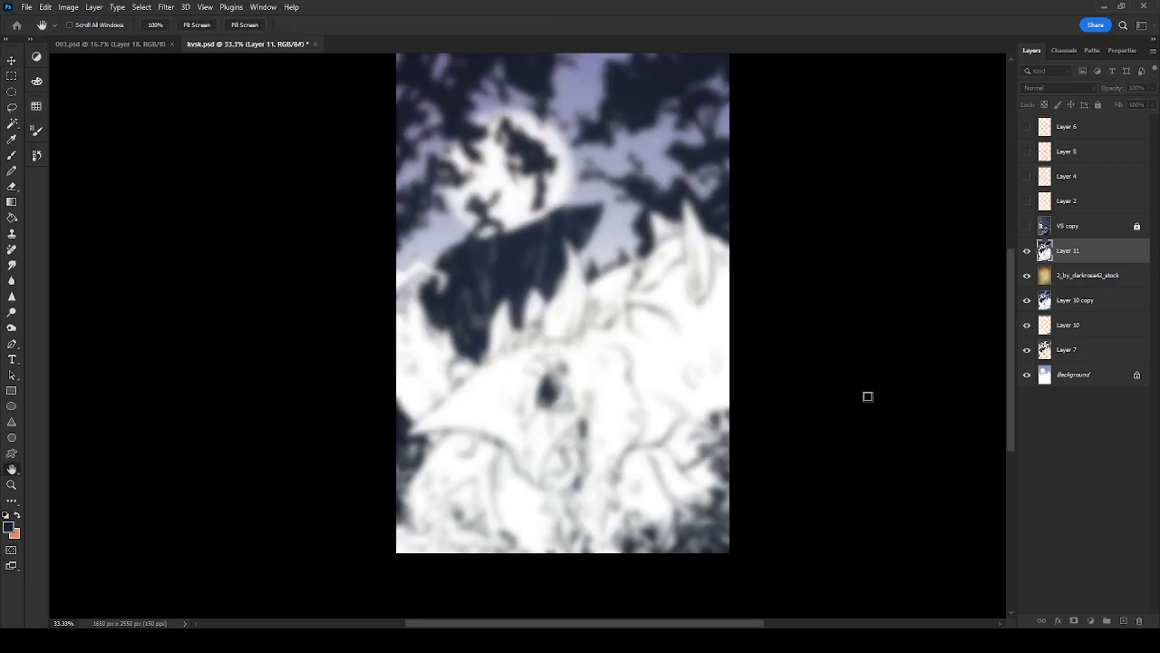
pyautogui.press('Return')
# Enlarge a soft round eraser to 1300 px and erase Layer 11's blur over the upper-left trees and the moon
pyautogui.press('e')
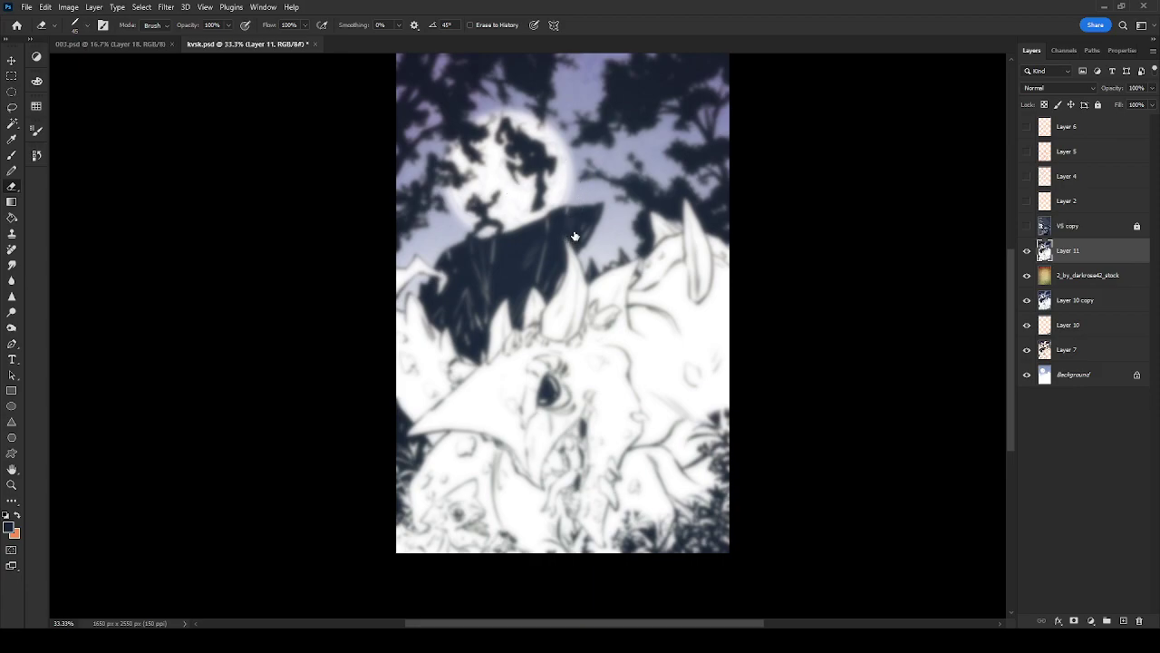
pyautogui.click(585, 275)
pyautogui.moveTo(515, 208); pyautogui.dragTo(504, 359)
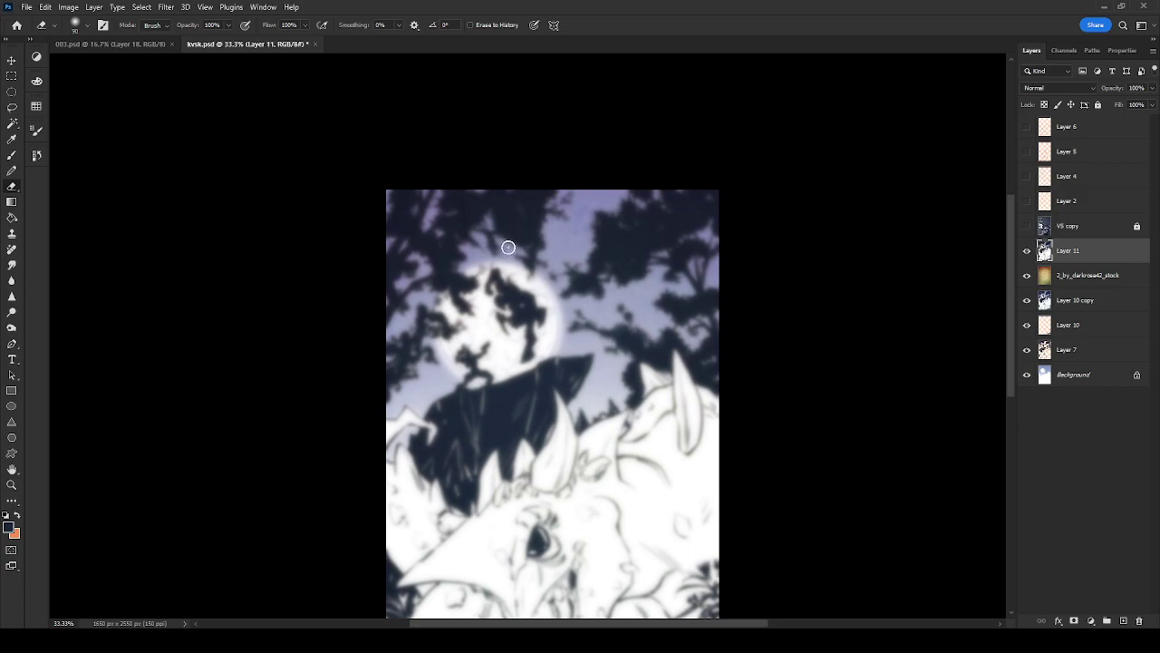
pyautogui.press(']')
pyautogui.press(']')
pyautogui.press(']')
pyautogui.press(']')
pyautogui.press(']')
pyautogui.press(']')
pyautogui.press(']')
pyautogui.press(']')
pyautogui.press(']')
pyautogui.press(']')
pyautogui.press(']')
pyautogui.press(']')
pyautogui.press(']')
pyautogui.press(']')
pyautogui.press(']')
pyautogui.press(']')
pyautogui.press(']')
pyautogui.moveTo(492, 262)
pyautogui.mouseDown()
pyautogui.moveTo(427, 249)
pyautogui.moveTo(649, 229)
pyautogui.moveTo(625, 256)
pyautogui.moveTo(681, 233)
pyautogui.moveTo(469, 304)
pyautogui.mouseUp()
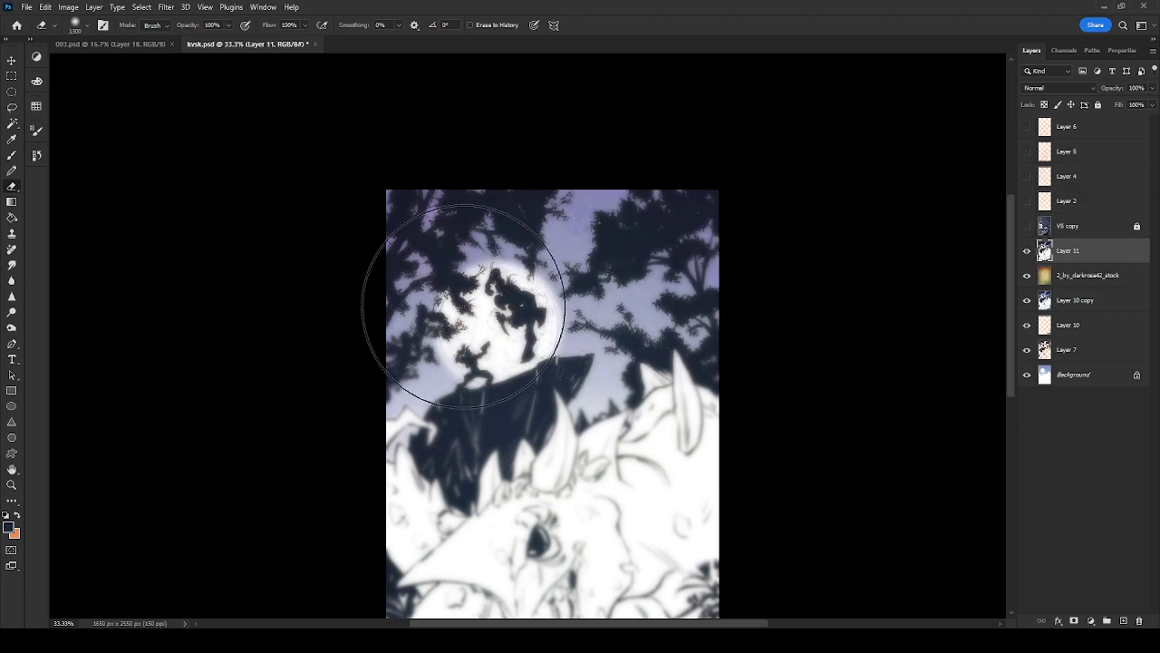
# Reduce the soft eraser to 250 px and erase Layer 11's blur around the silhouetted fighters, the cliff and the sky
pyautogui.press('[')
pyautogui.press('[')
pyautogui.press('[')
pyautogui.press('[')
pyautogui.press('[')
pyautogui.press('[')
pyautogui.press('[')
pyautogui.press('[')
pyautogui.moveTo(465, 391)
pyautogui.mouseDown()
pyautogui.moveTo(460, 344)
pyautogui.moveTo(419, 351)
pyautogui.moveTo(385, 392)
pyautogui.mouseUp()
pyautogui.press('[')
pyautogui.press('[')
pyautogui.press('[')
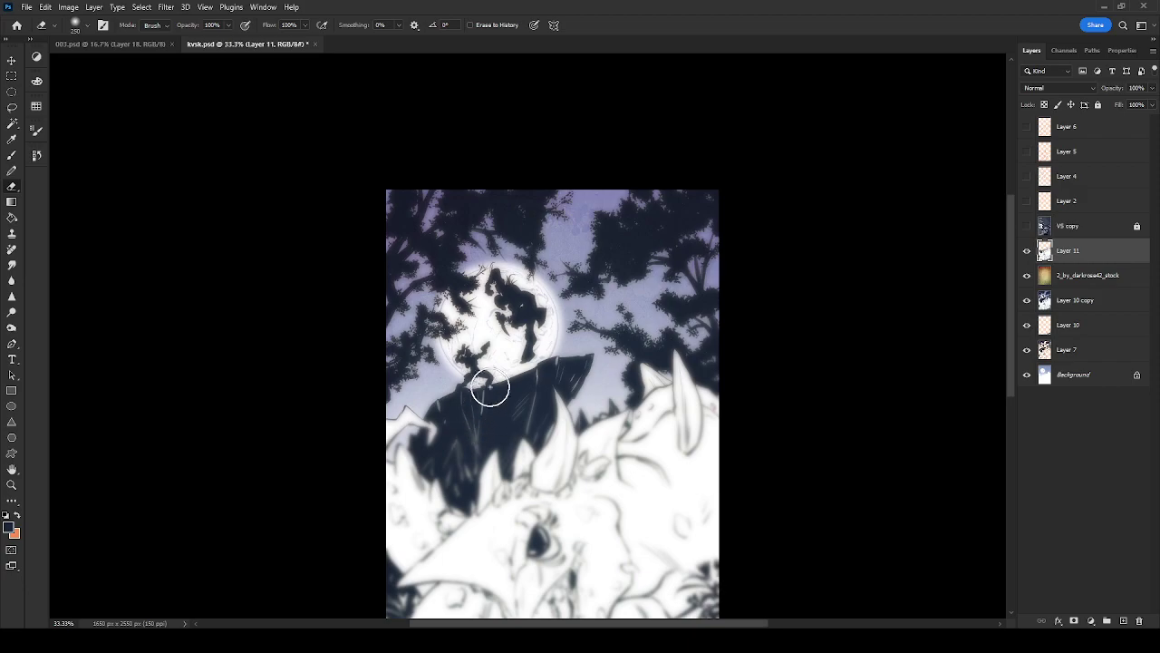
pyautogui.moveTo(491, 377)
pyautogui.mouseDown()
pyautogui.moveTo(461, 404)
pyautogui.moveTo(423, 386)
pyautogui.mouseUp()
pyautogui.moveTo(493, 494); pyautogui.dragTo(560, 291)
pyautogui.moveTo(654, 228); pyautogui.dragTo(508, 395)
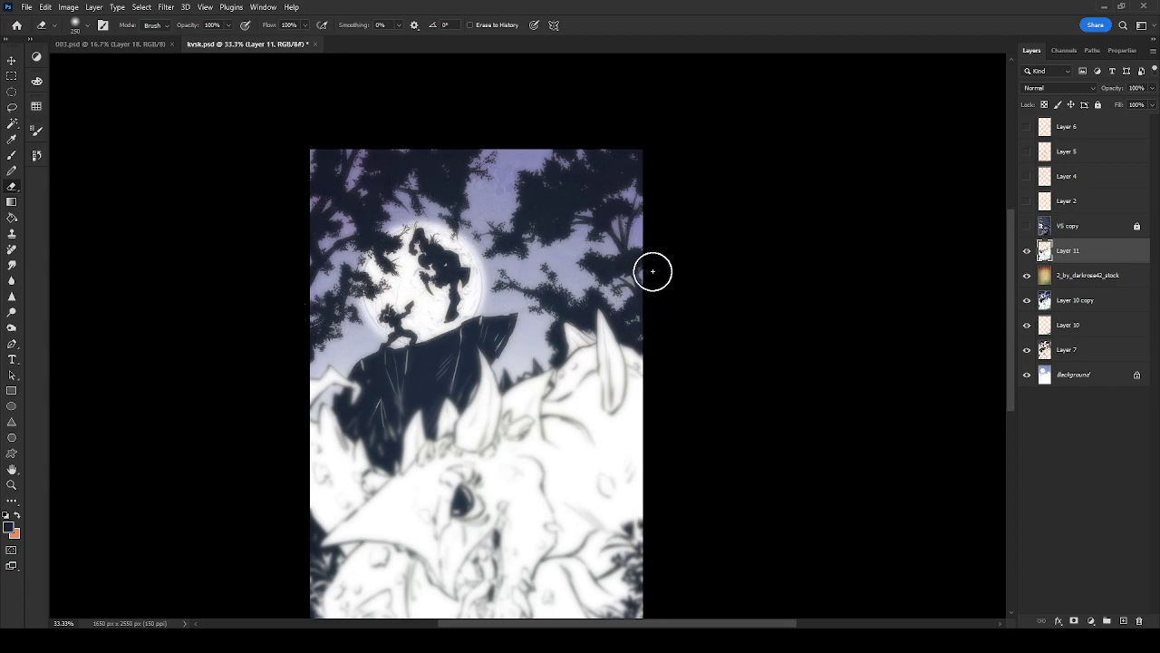
# Reduce the soft round eraser to 60 px for finer erasing of the blur on Layer 11
pyautogui.press('[')
pyautogui.press('[')
pyautogui.press('[')
pyautogui.press('[')
pyautogui.press('[')
pyautogui.press('[')
pyautogui.press('[')
pyautogui.press('[')
pyautogui.hotkey('ctrl', '-')
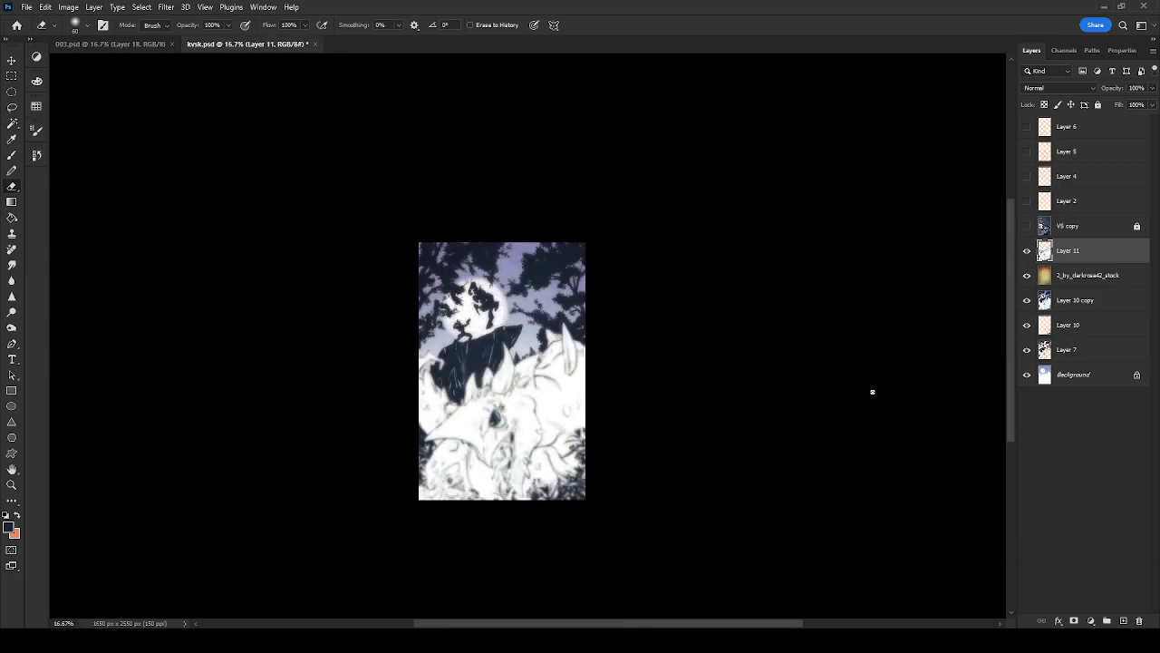
# Compare the artwork with Layer 11 hidden and shown, and lower Layer 11's opacity to 82%
pyautogui.moveTo(709, 431); pyautogui.dragTo(726, 363)
pyautogui.click(1027, 252)
pyautogui.click(1028, 252)
pyautogui.click(1028, 251)
pyautogui.click(1028, 250)
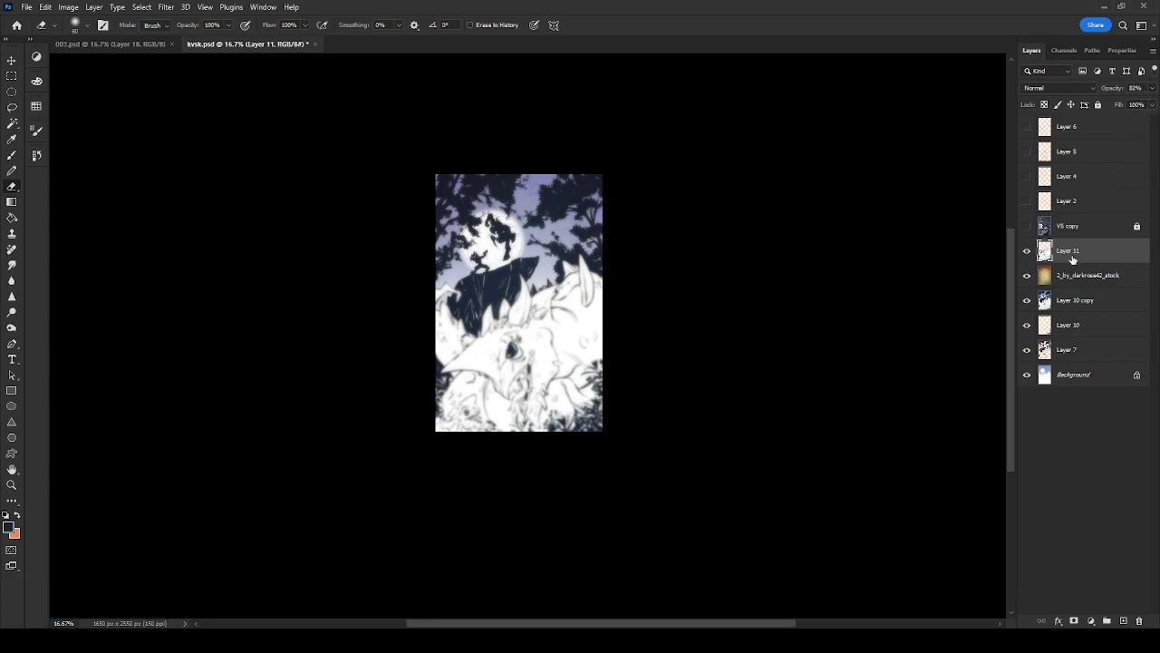
# Lock Layer 11's transparent pixels and shade the monster from below with blue linear gradients in Multiply mode at 11% opacity
pyautogui.press('/')
pyautogui.click(39, 110)
pyautogui.click(99, 169)
pyautogui.click(13, 201)
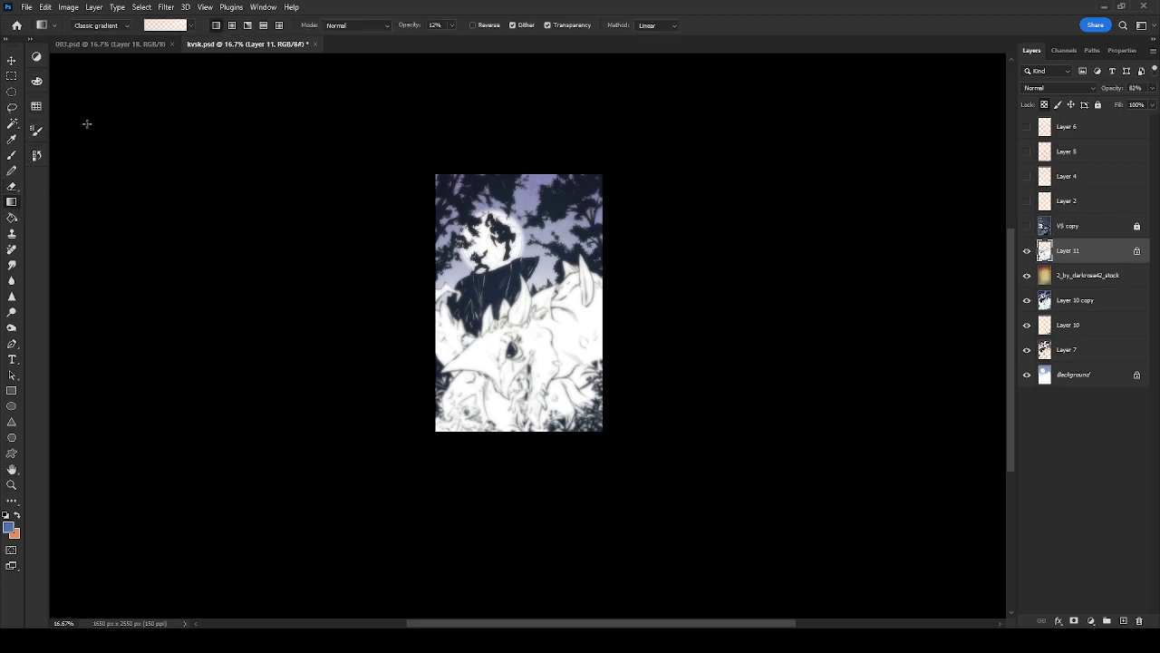
pyautogui.click(363, 24)
pyautogui.click(355, 83)
pyautogui.moveTo(454, 37); pyautogui.dragTo(452, 38)
pyautogui.moveTo(532, 365); pyautogui.dragTo(530, 338)
pyautogui.moveTo(545, 415); pyautogui.dragTo(540, 299)
pyautogui.moveTo(594, 402); pyautogui.dragTo(555, 313)
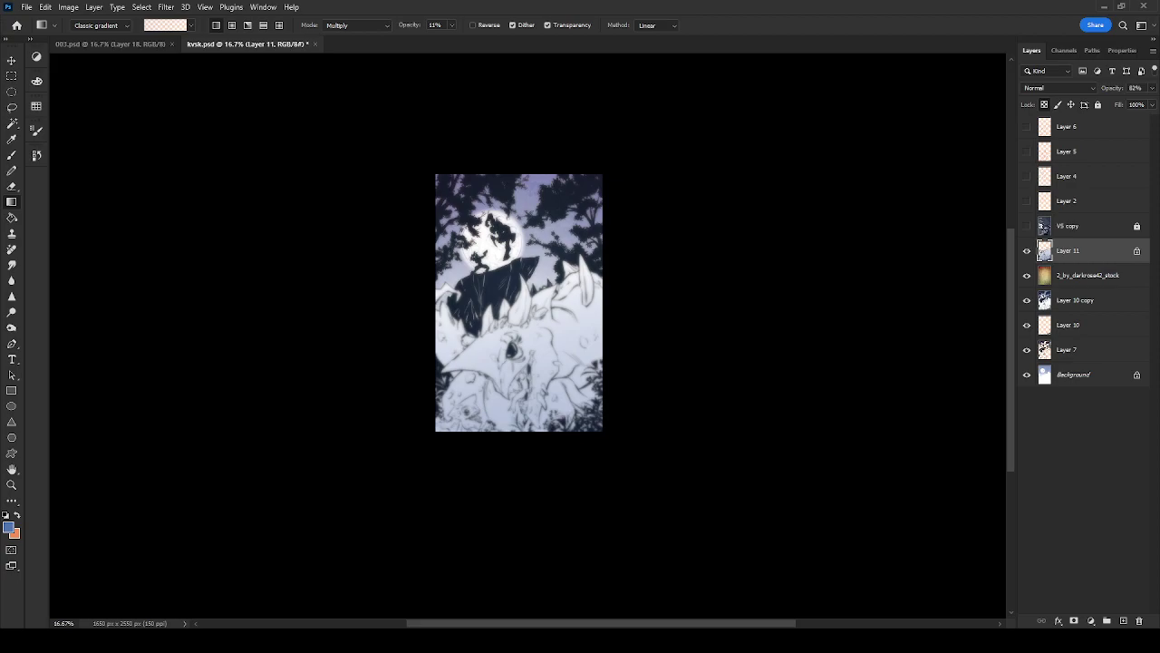
# Move the stock texture layer above Layer 11
pyautogui.moveTo(1088, 276); pyautogui.dragTo(1085, 246)
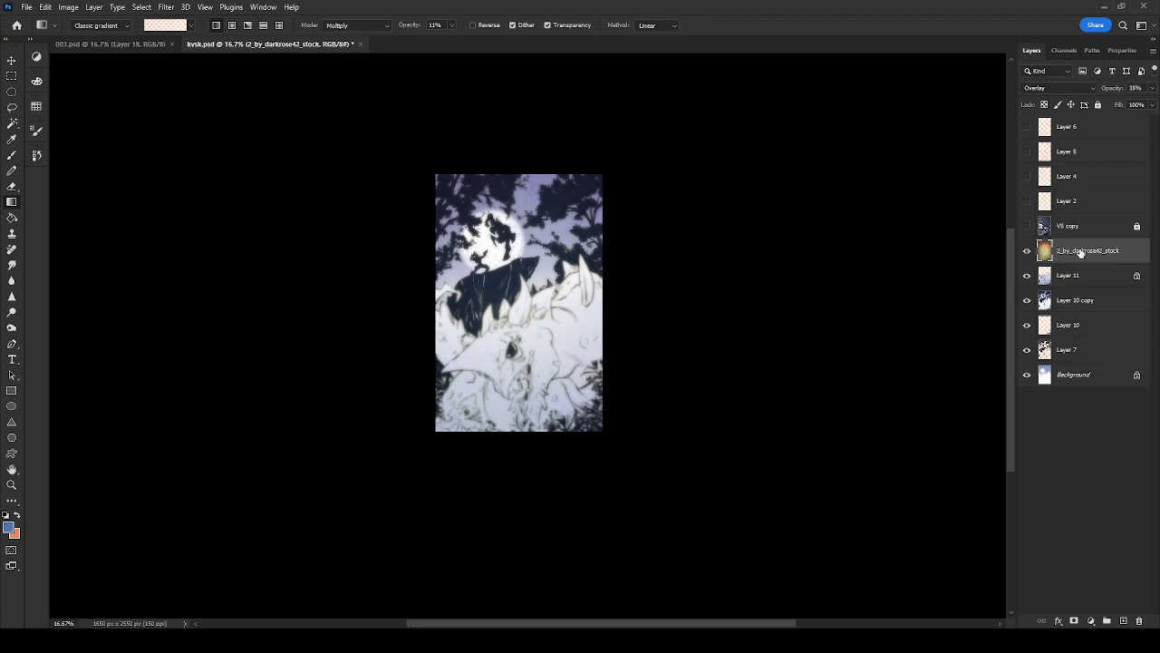
pyautogui.hotkey('ctrl', '+')
pyautogui.hotkey('ctrl', '+')
pyautogui.hotkey('ctrl', '+')
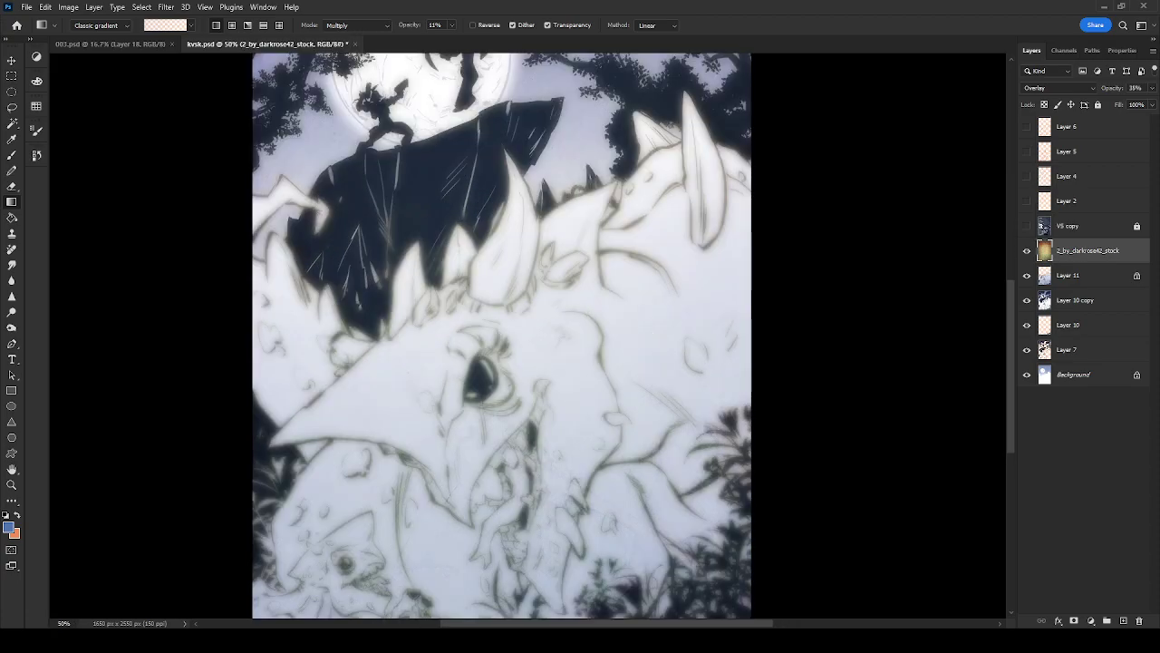
# Try blend modes such as Color, Saturation, Pin Light, Screen, Normal and Linear Burn on the stock texture layer, then restore Overlay
pyautogui.click(1073, 89)
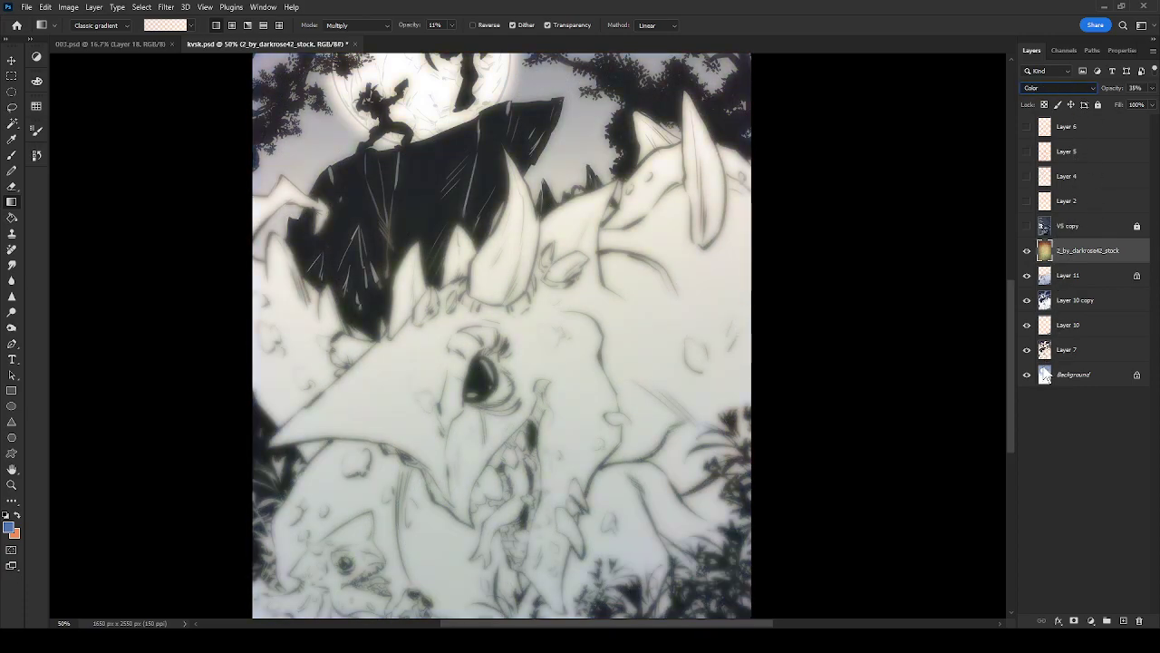
pyautogui.scroll(2, 1043, 372)
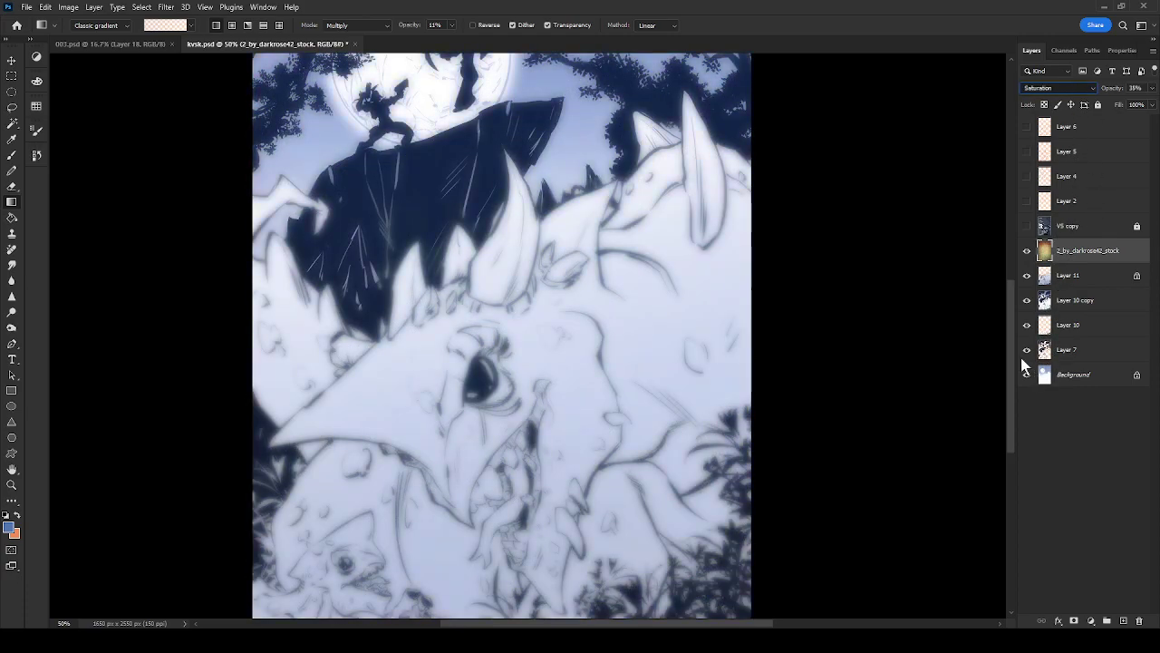
pyautogui.scroll(7, 1026, 366)
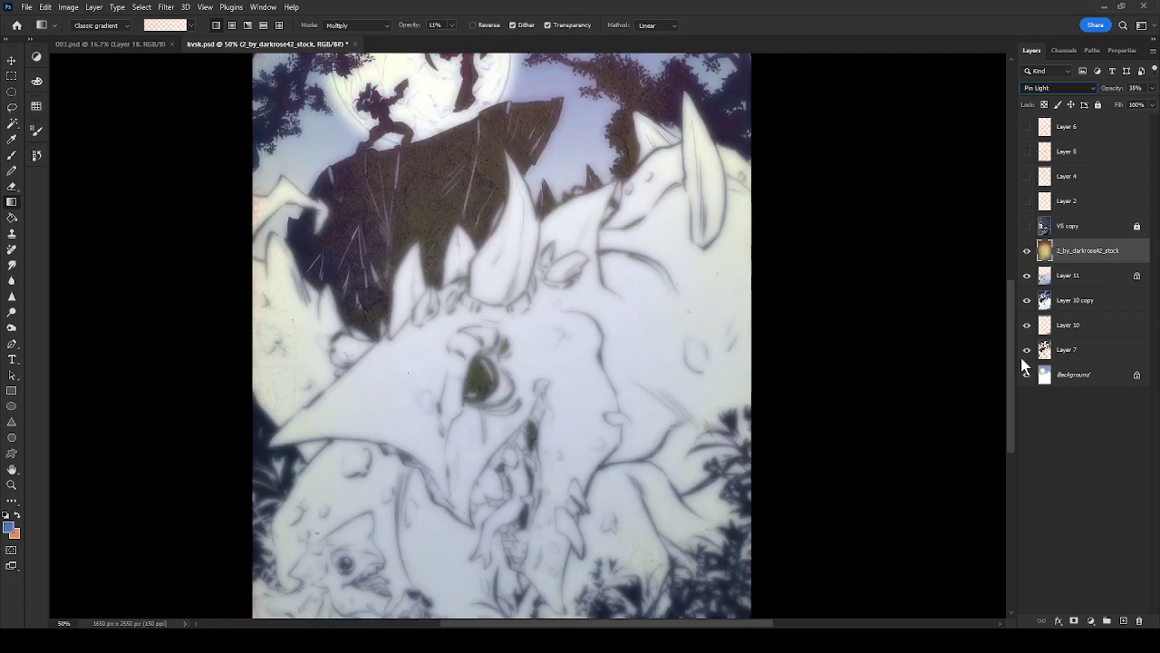
pyautogui.scroll(9, 1026, 365)
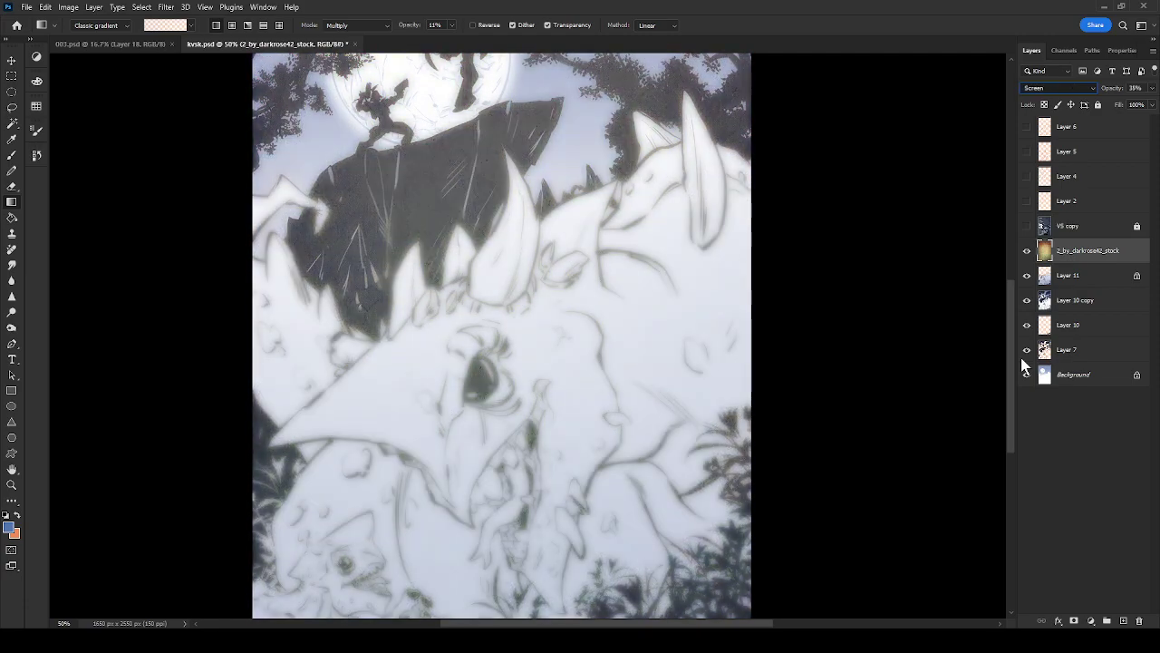
pyautogui.scroll(8, 1025, 366)
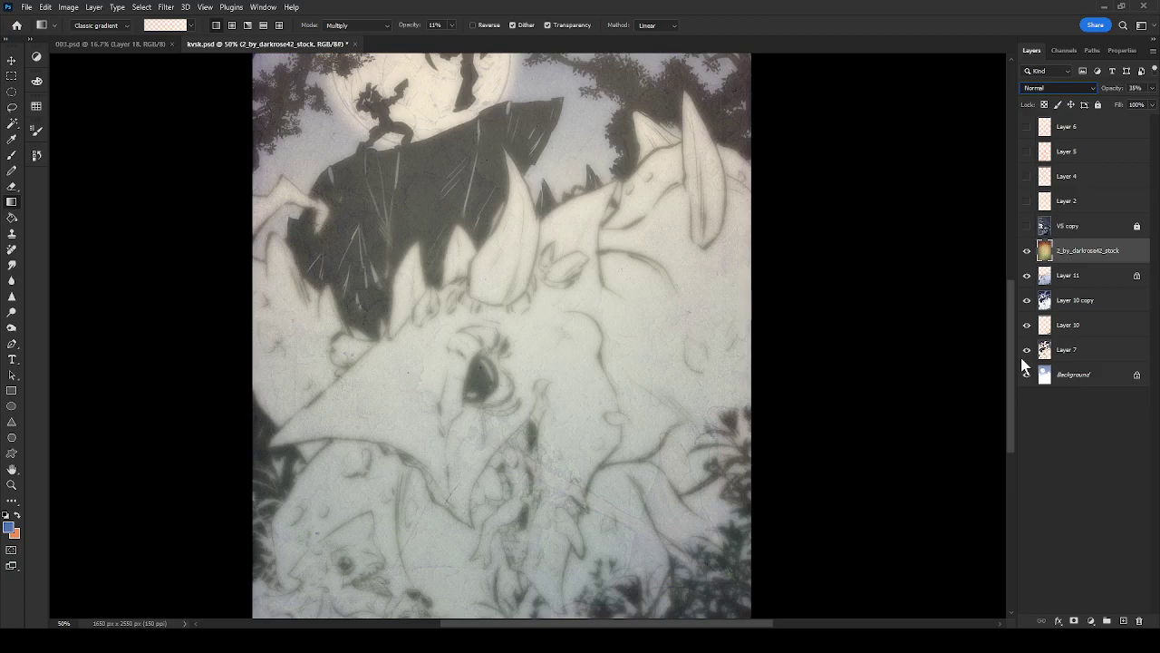
pyautogui.scroll(-8, 1025, 365)
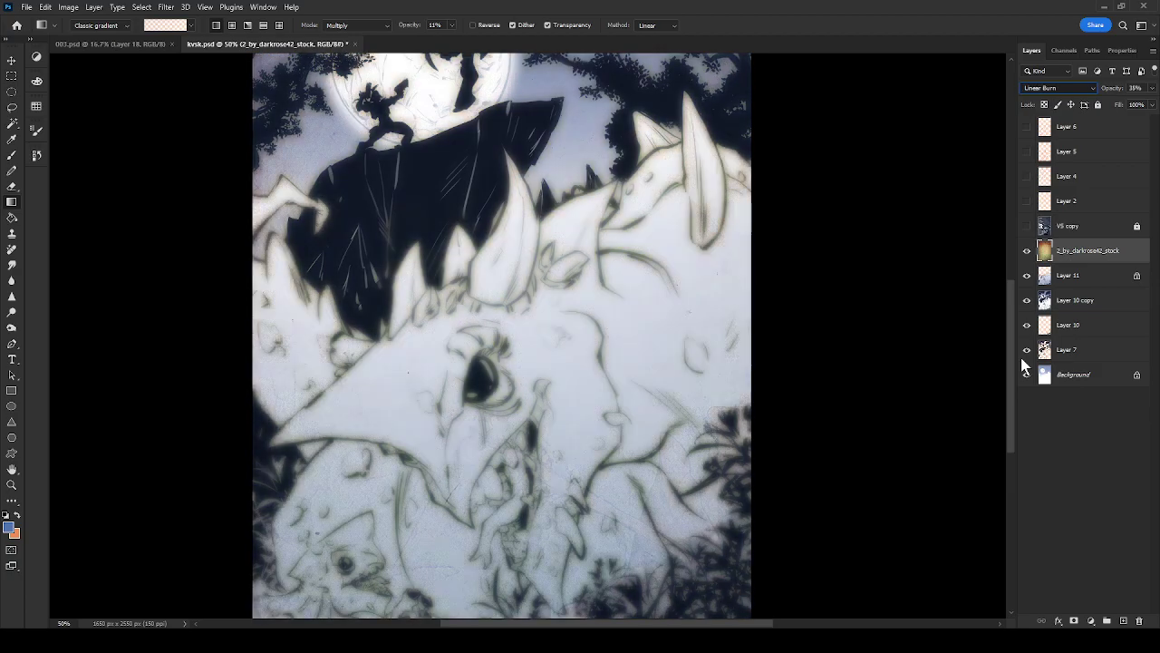
pyautogui.scroll(-4, 1025, 366)
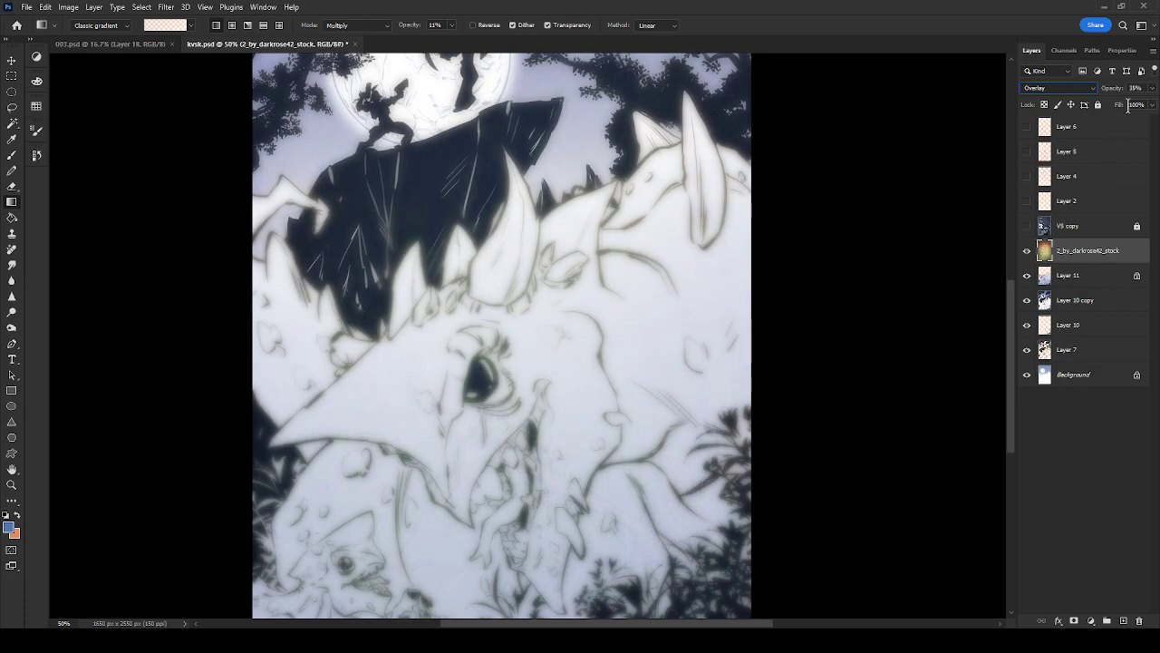
# Raise the stock texture layer's opacity to 66%
pyautogui.click(1151, 89)
pyautogui.click(1133, 103)
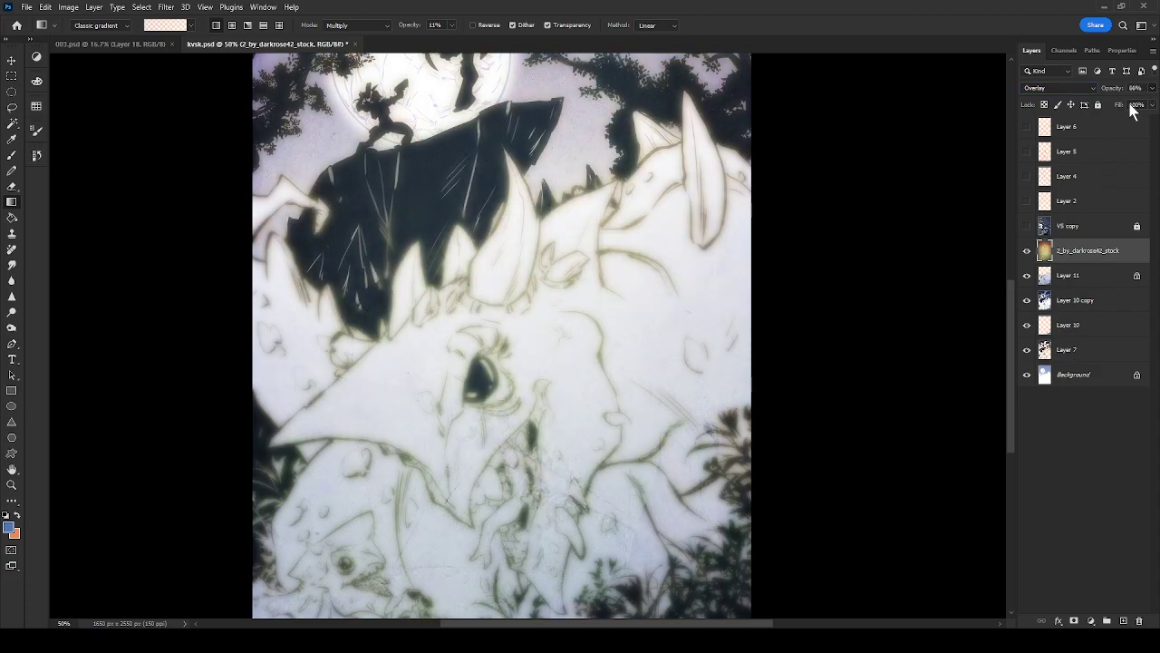
pyautogui.hotkey('ctrl', '-')
pyautogui.hotkey('ctrl', '-')
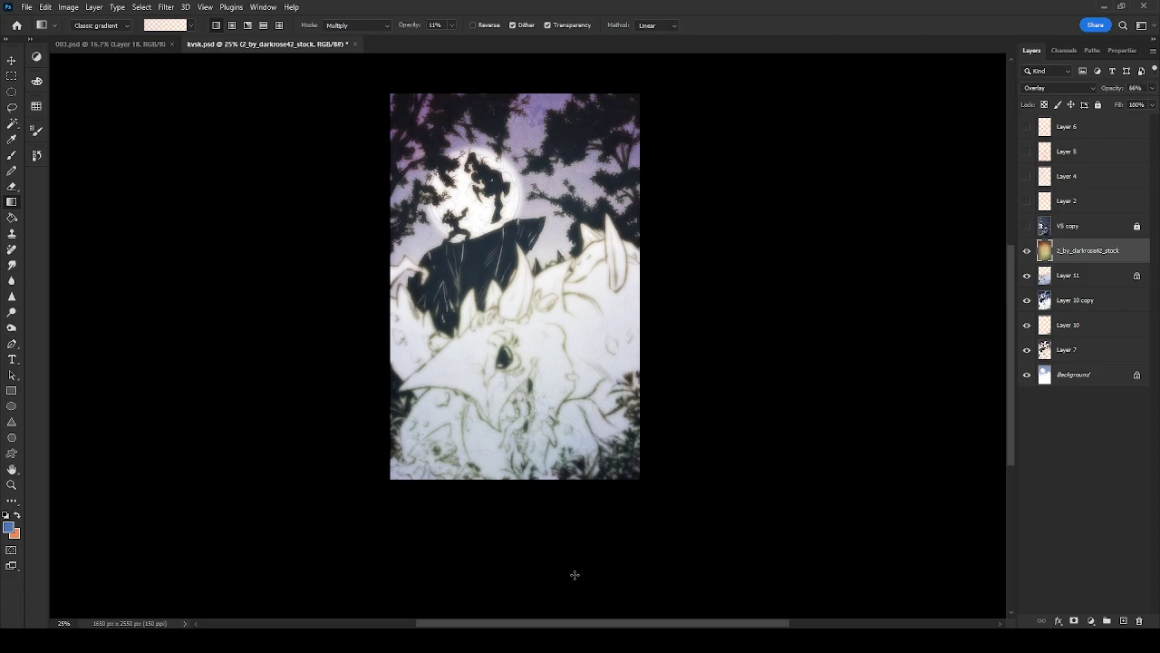
pyautogui.hotkey('ctrl', '+')
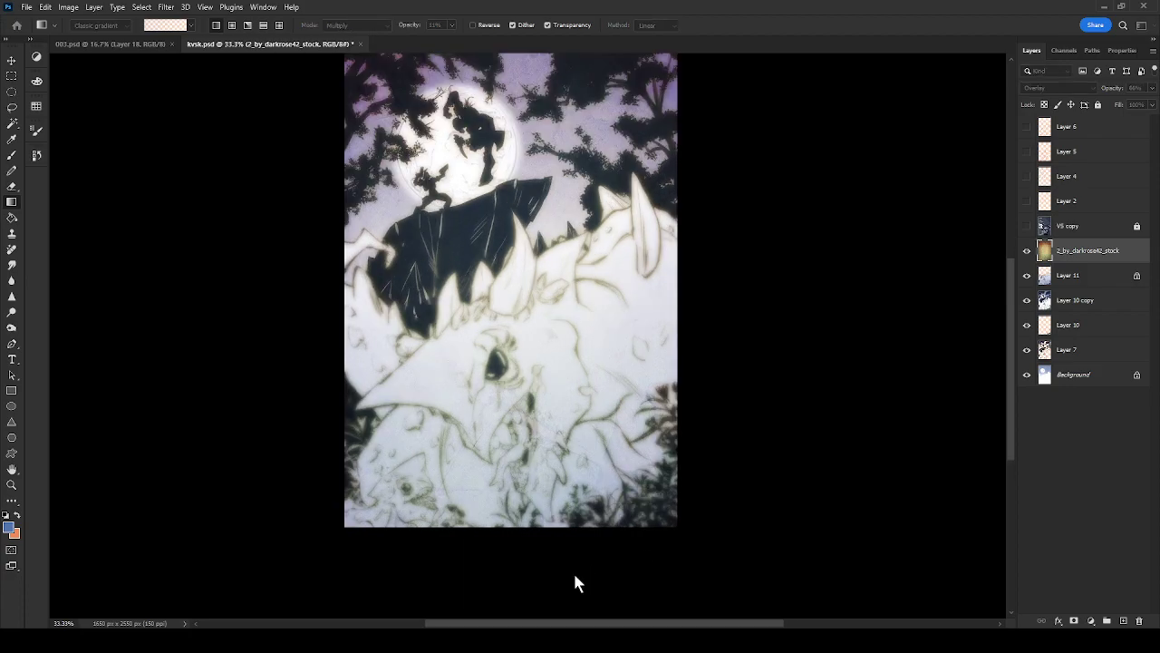
# Add a new layer above the stock texture and stamp a 175 px dark navy disc in the artwork's lower-right corner
pyautogui.hotkey('ctrl', 'shift', 'alt', 'n')
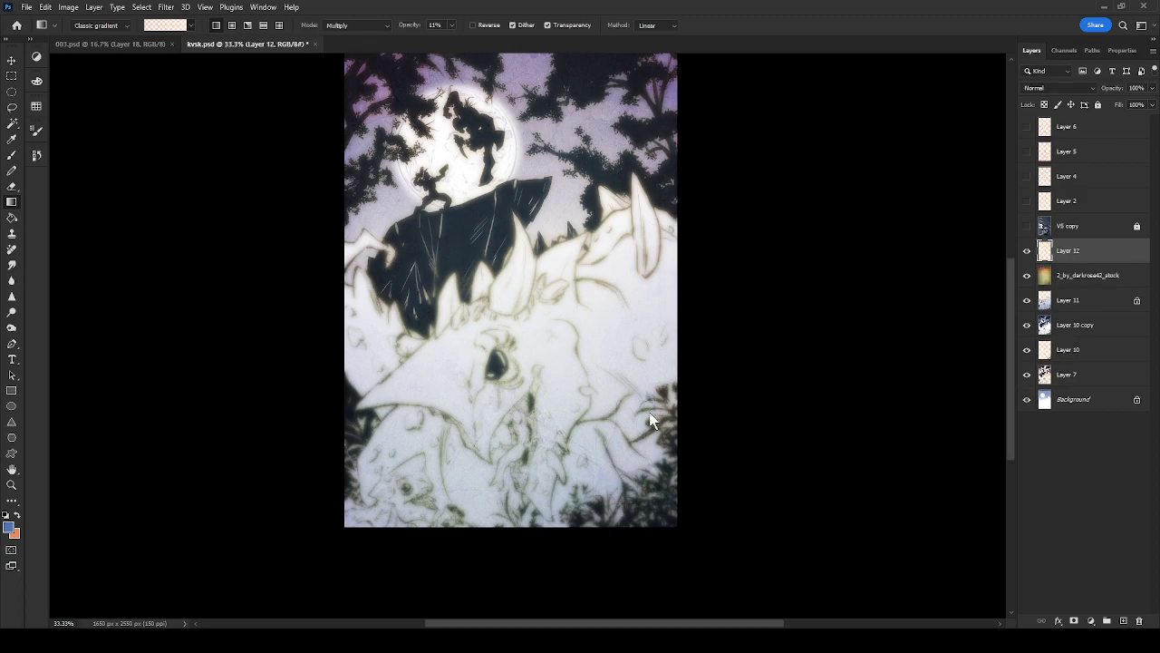
pyautogui.press('b')
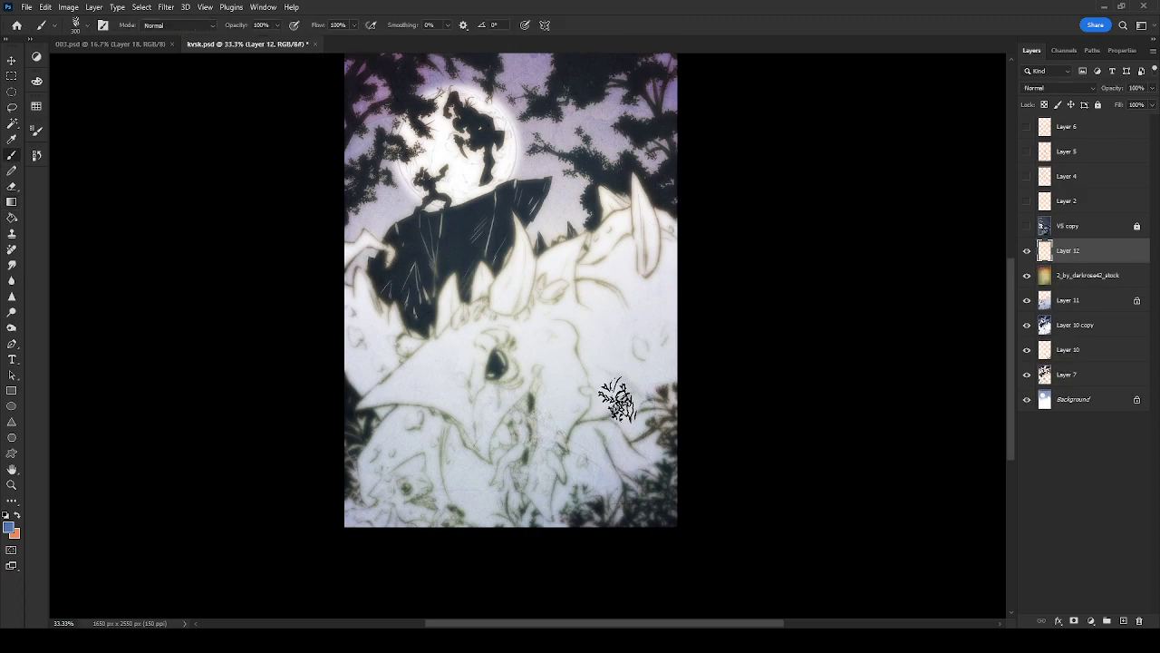
pyautogui.press(',')
pyautogui.press(']')
pyautogui.press(']')
pyautogui.press(']')
pyautogui.press(']')
pyautogui.press(']')
pyautogui.press(']')
pyautogui.press(']')
pyautogui.press(']')
pyautogui.click(651, 501)
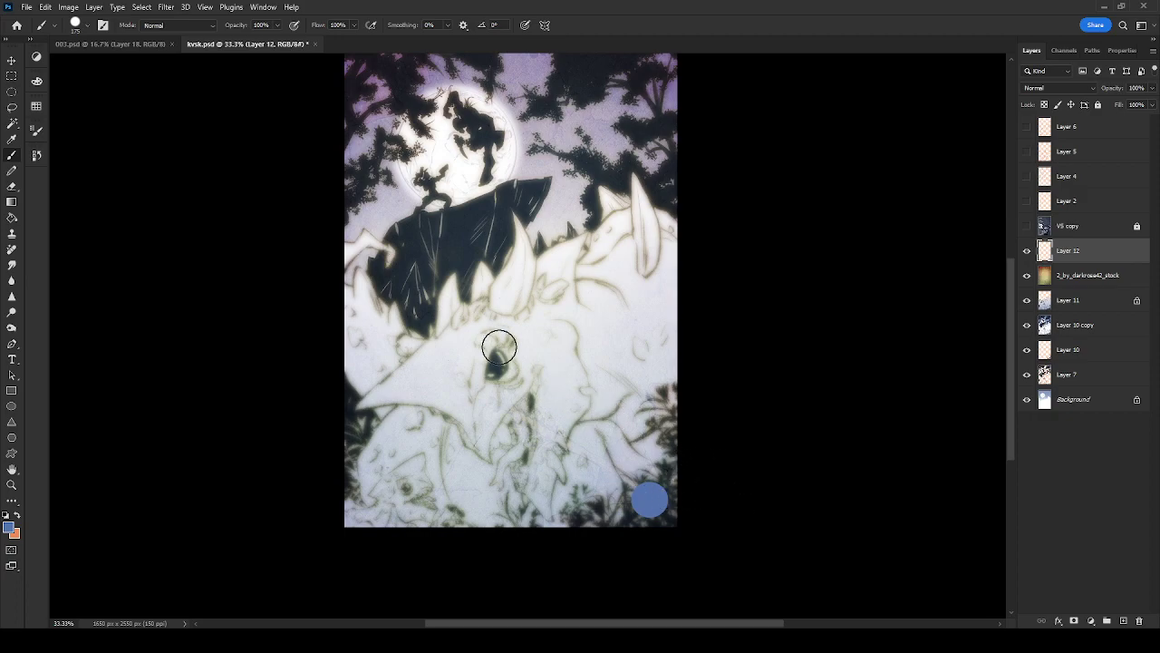
pyautogui.hotkey('ctrl', 'z')
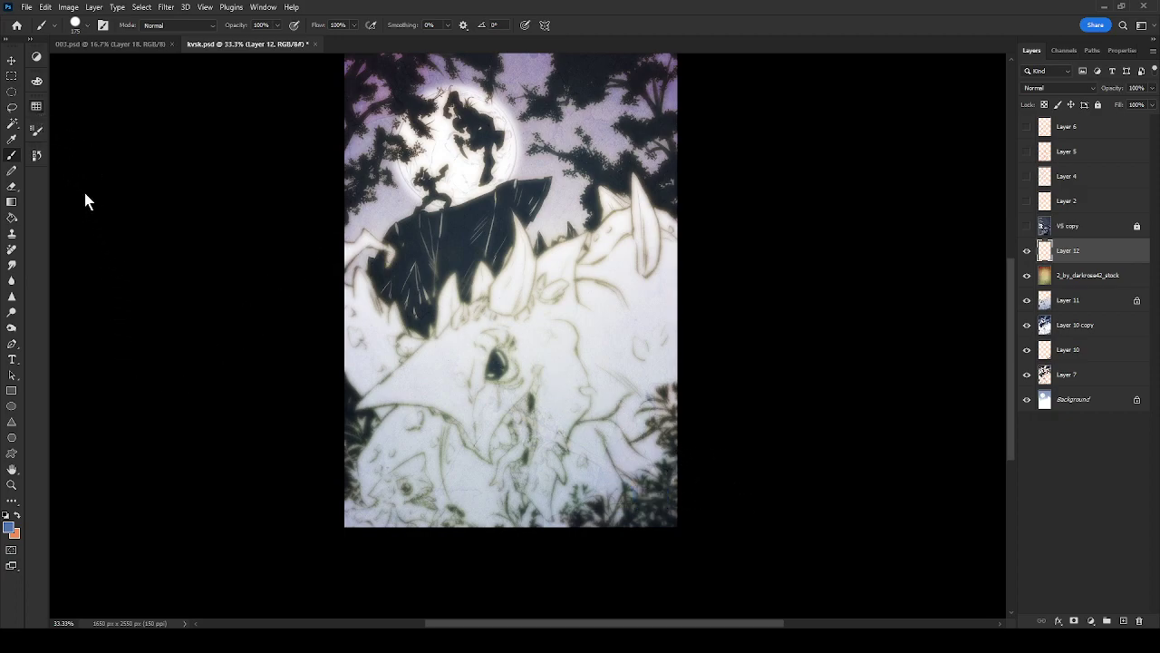
pyautogui.click(650, 497)
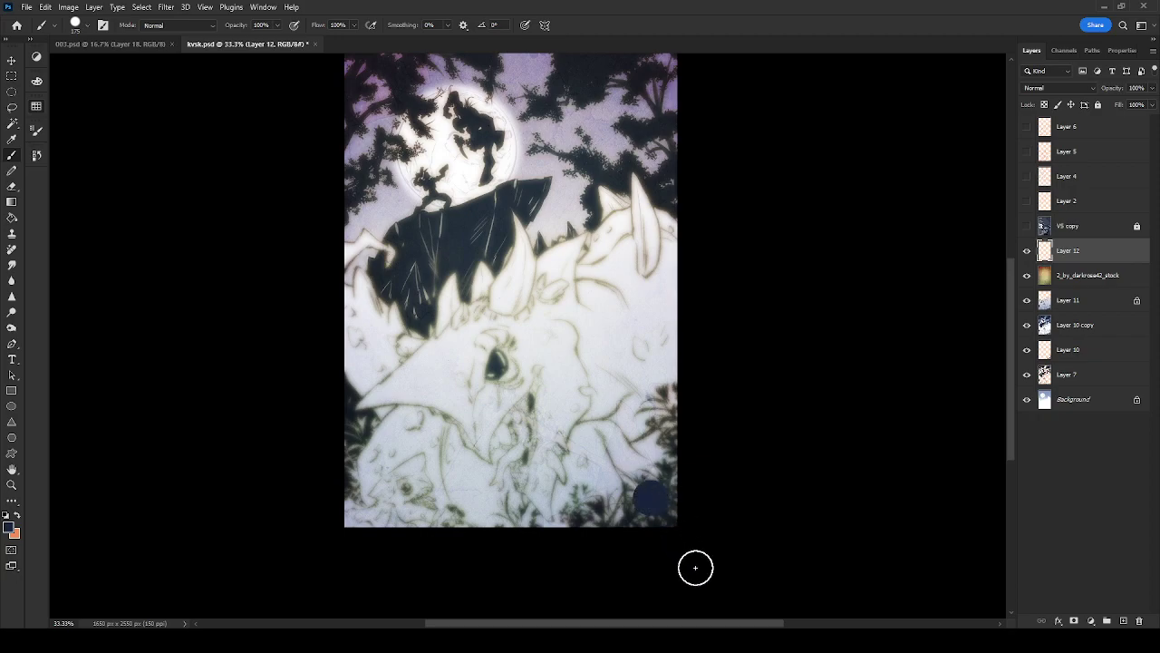
pyautogui.hotkey('ctrl', 'u')
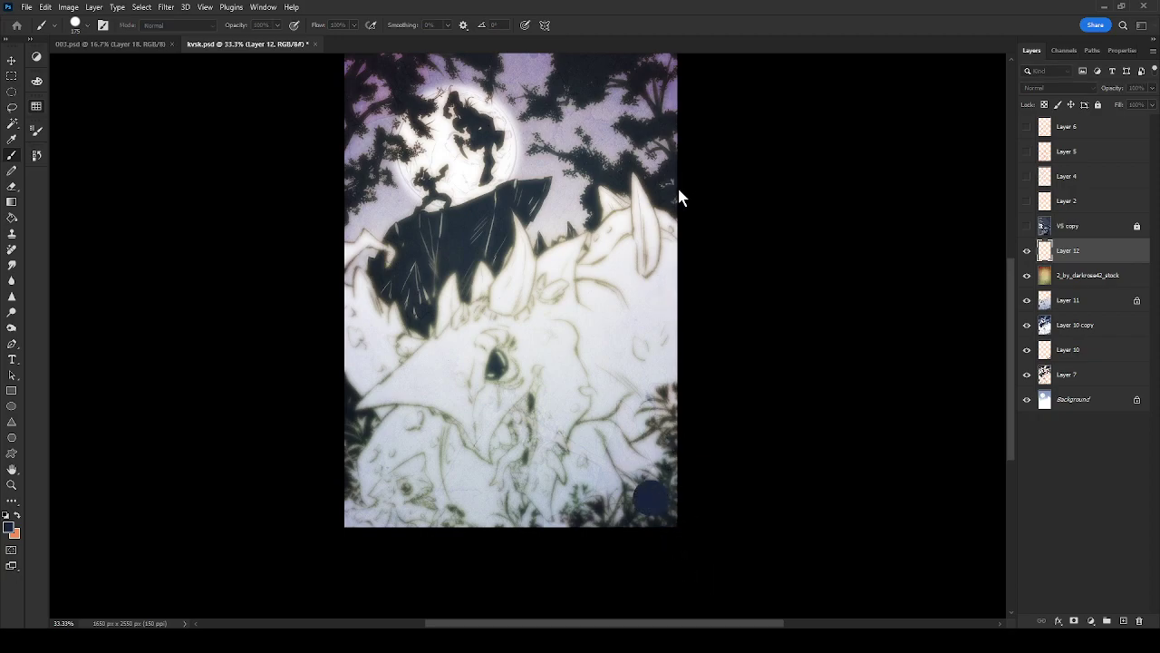
# Add another new layer and stamp a white barcode over the navy disc with the barcode brush
pyautogui.hotkey('ctrl', 'shift', 'alt', 'n')
pyautogui.press('.')
pyautogui.click(624, 441)
pyautogui.press('d')
pyautogui.press('x')
pyautogui.click(654, 497)
# Align the barcode layer and the navy disc layer to each other by their vertical centers
pyautogui.hotkey('ctrl', '+')
pyautogui.hotkey('ctrl', '+')
pyautogui.hotkey('ctrl', '+')
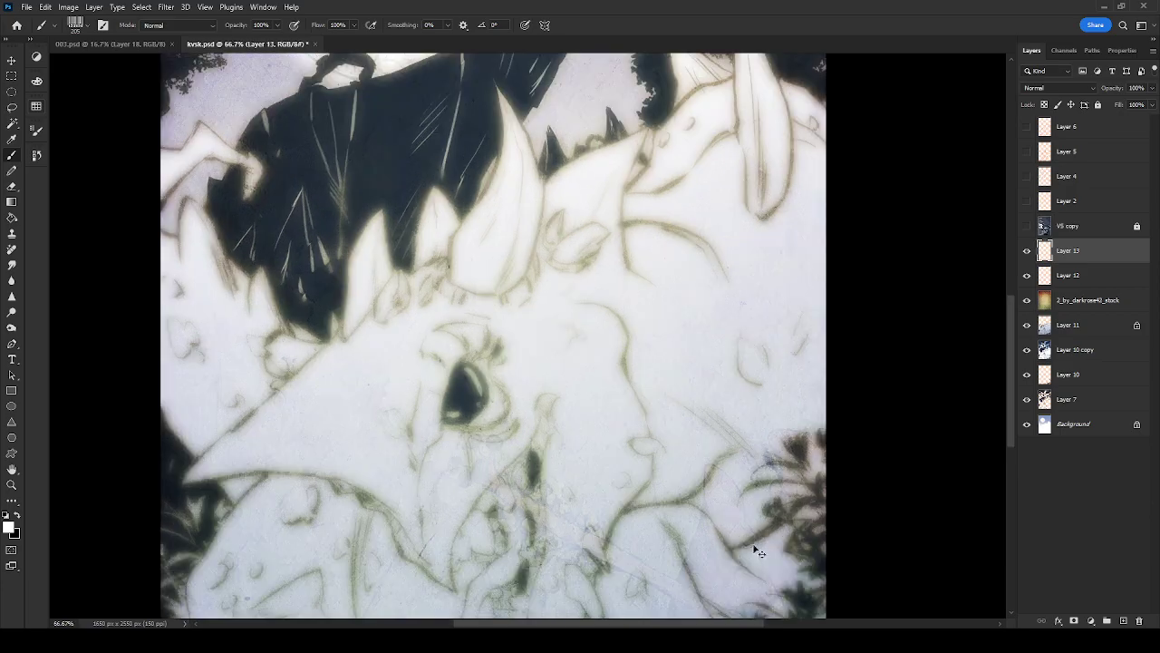
pyautogui.moveTo(814, 460); pyautogui.dragTo(580, 223)
pyautogui.moveTo(771, 506); pyautogui.dragTo(670, 386)
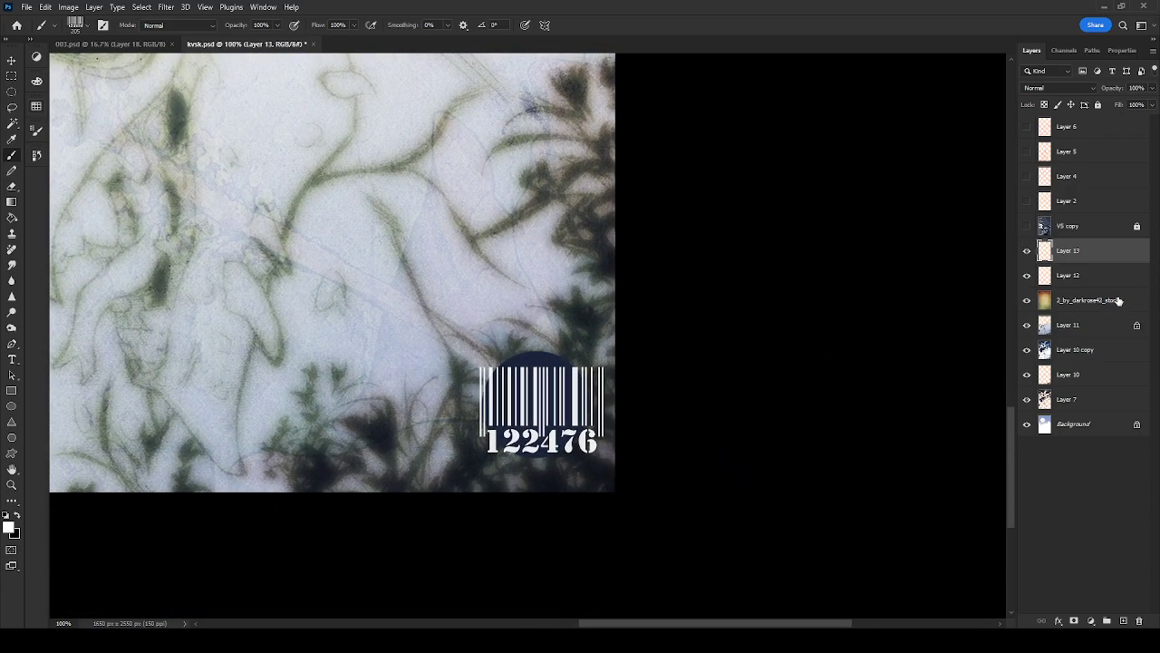
pyautogui.keyDown('shift'); pyautogui.click(1087, 278); pyautogui.keyUp('shift')
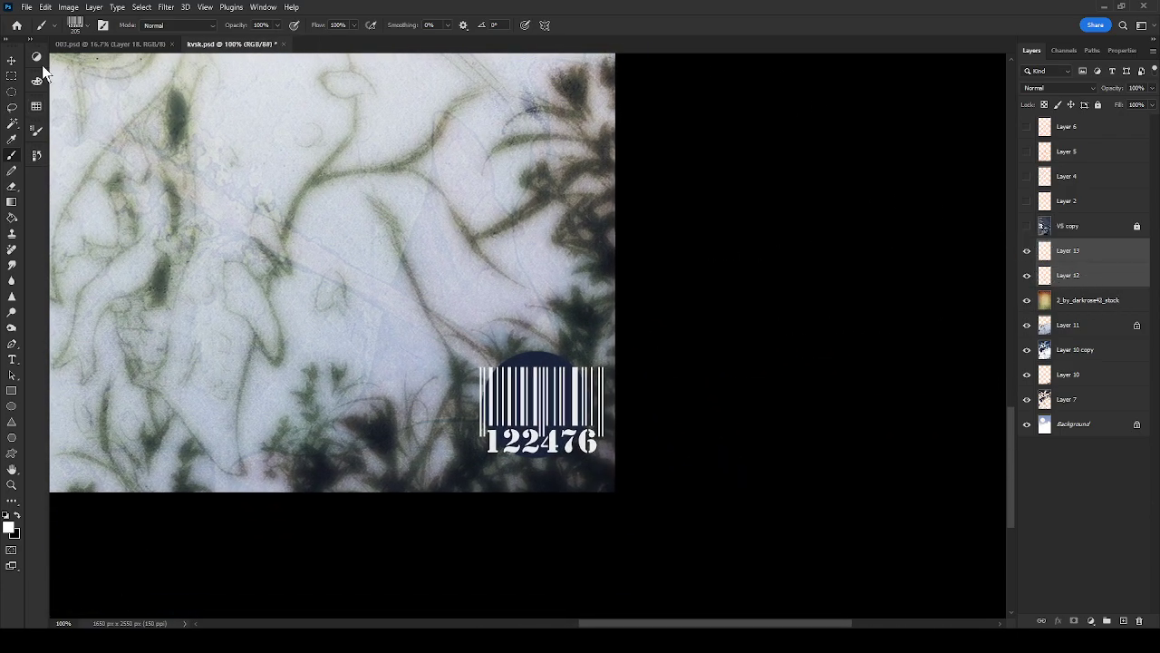
pyautogui.click(14, 61)
pyautogui.click(352, 27)
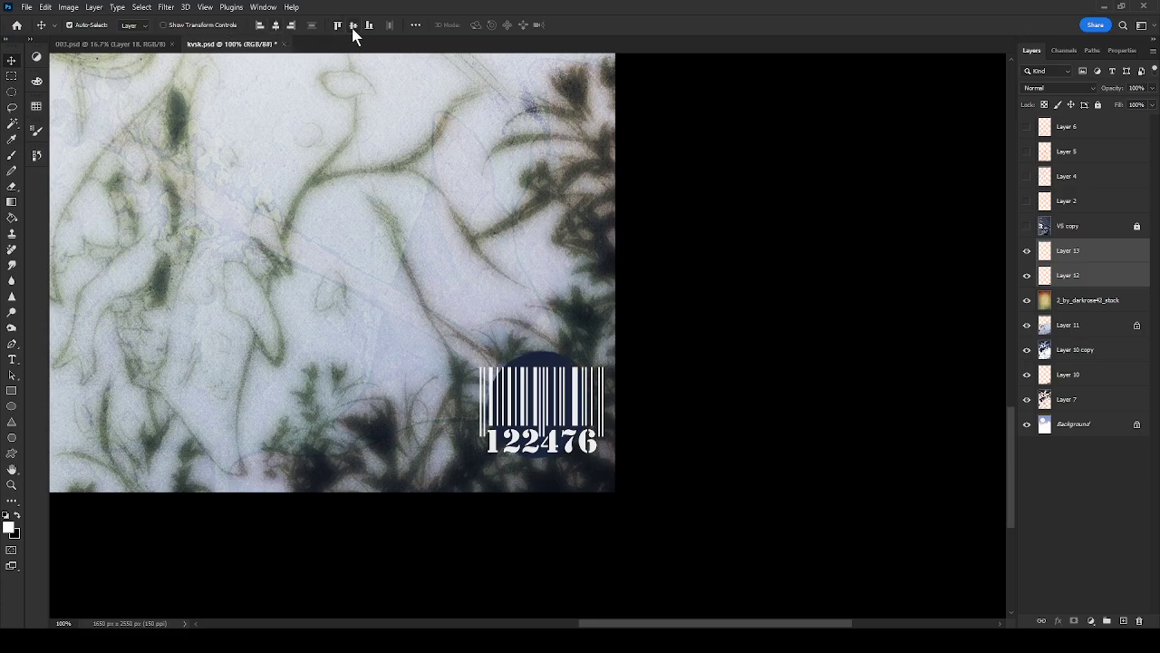
pyautogui.click(354, 26)
# Scale the barcode down around its center so that it fits inside the navy disc
pyautogui.click(1086, 260)
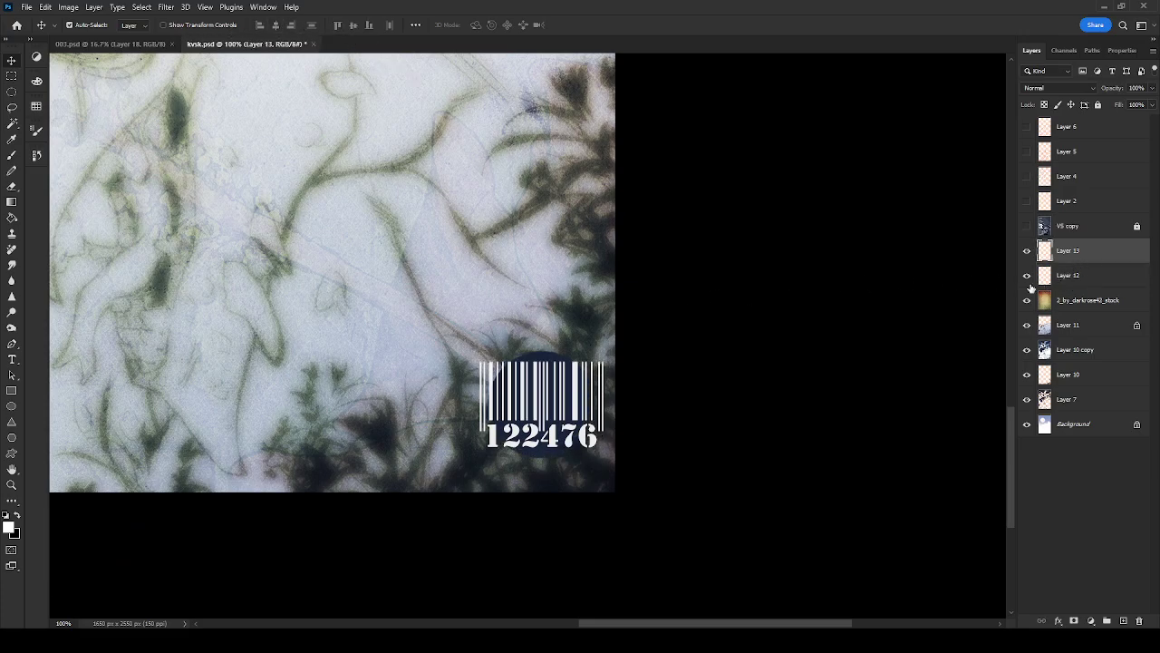
pyautogui.hotkey('ctrl', 't')
pyautogui.moveTo(604, 361); pyautogui.dragTo(582, 377)
pyautogui.press('Return')
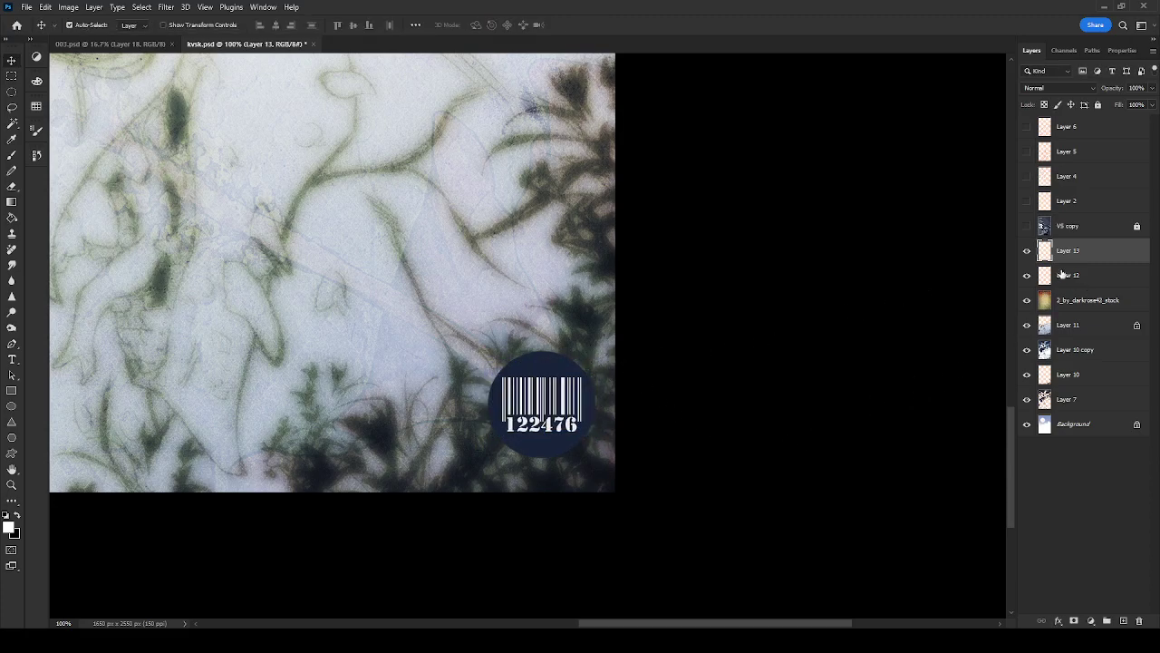
# Duplicate the barcode layer, merge both barcode layers into the disc layer and add a white Stroke effect around the badge
pyautogui.moveTo(1126, 615); pyautogui.dragTo(1124, 620)
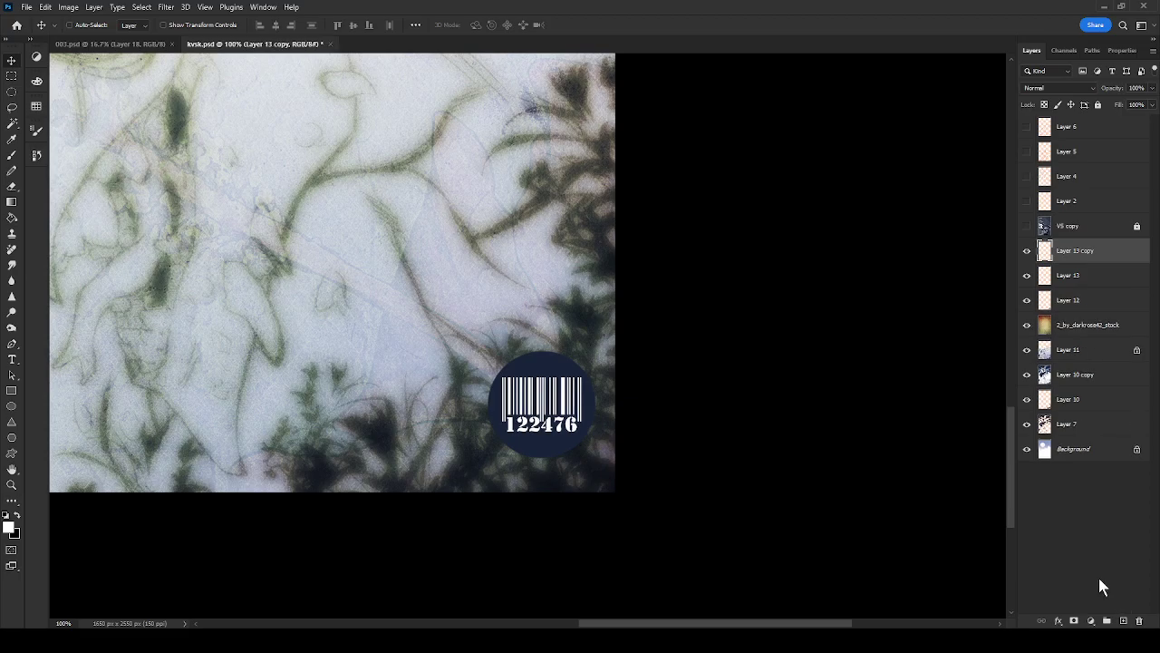
pyautogui.hotkey('ctrl', 'e')
pyautogui.hotkey('ctrl', 'e')
pyautogui.click(1058, 621)
pyautogui.click(1080, 501)
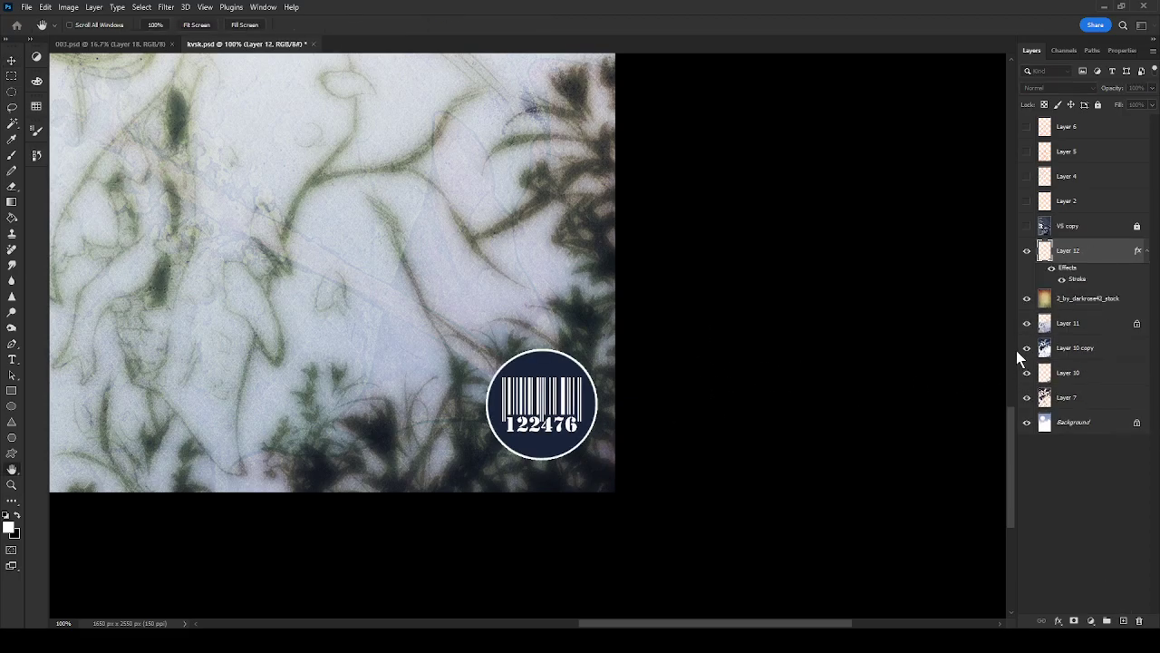
# Rotate the barcode badge slightly clockwise
pyautogui.hotkey('ctrl', 't')
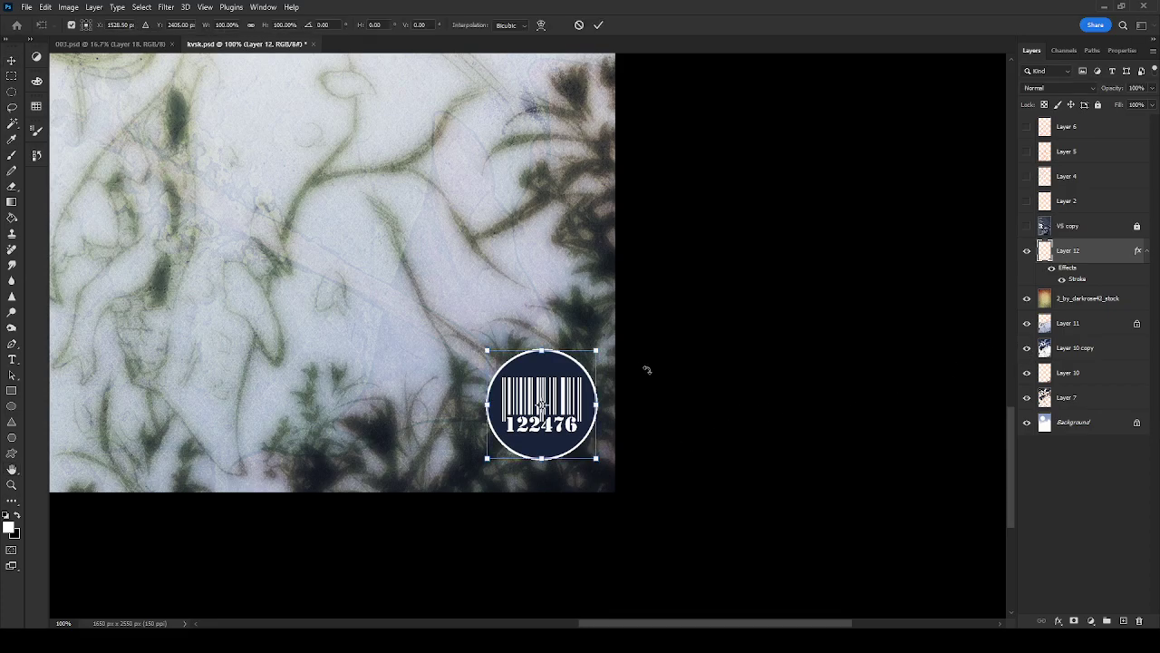
pyautogui.moveTo(606, 335); pyautogui.dragTo(634, 349)
pyautogui.press('Return')
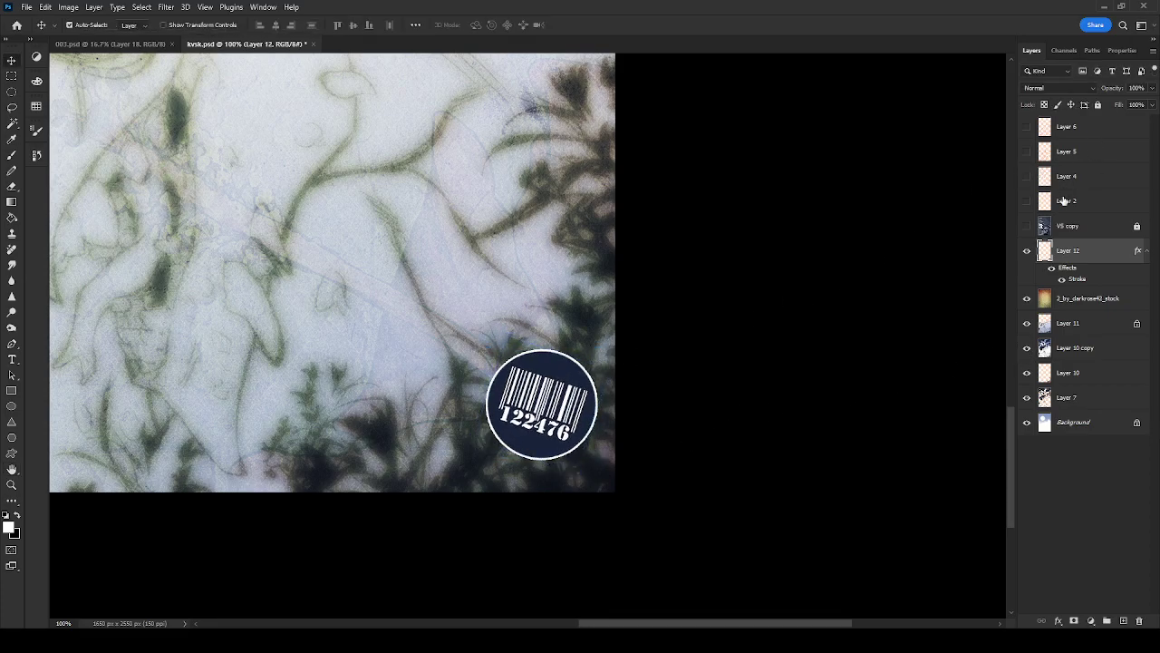
# Rasterize the badge's stroke effect and shrink the badge in the artwork's lower-right corner
pyautogui.click(1009, 353)
pyautogui.moveTo(599, 348); pyautogui.dragTo(577, 415)
pyautogui.press('Return')
pyautogui.hotkey('ctrl', '-')
pyautogui.hotkey('ctrl', '-')
pyautogui.hotkey('ctrl', '-')
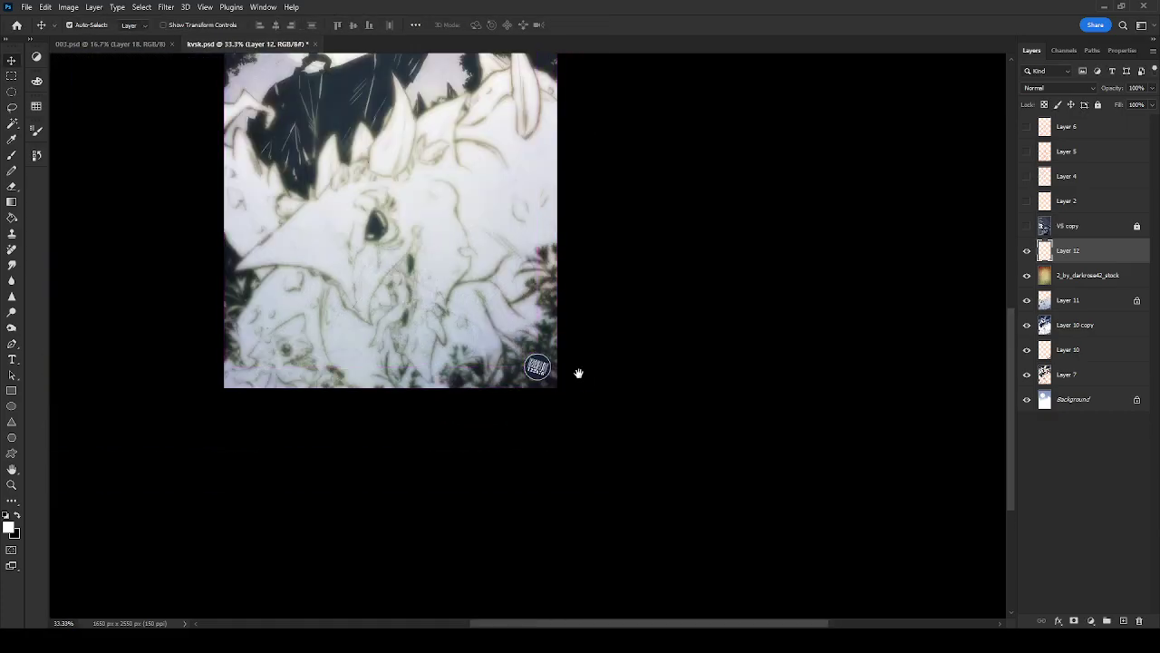
pyautogui.moveTo(578, 373); pyautogui.dragTo(777, 466)
pyautogui.moveTo(816, 404); pyautogui.dragTo(825, 450)
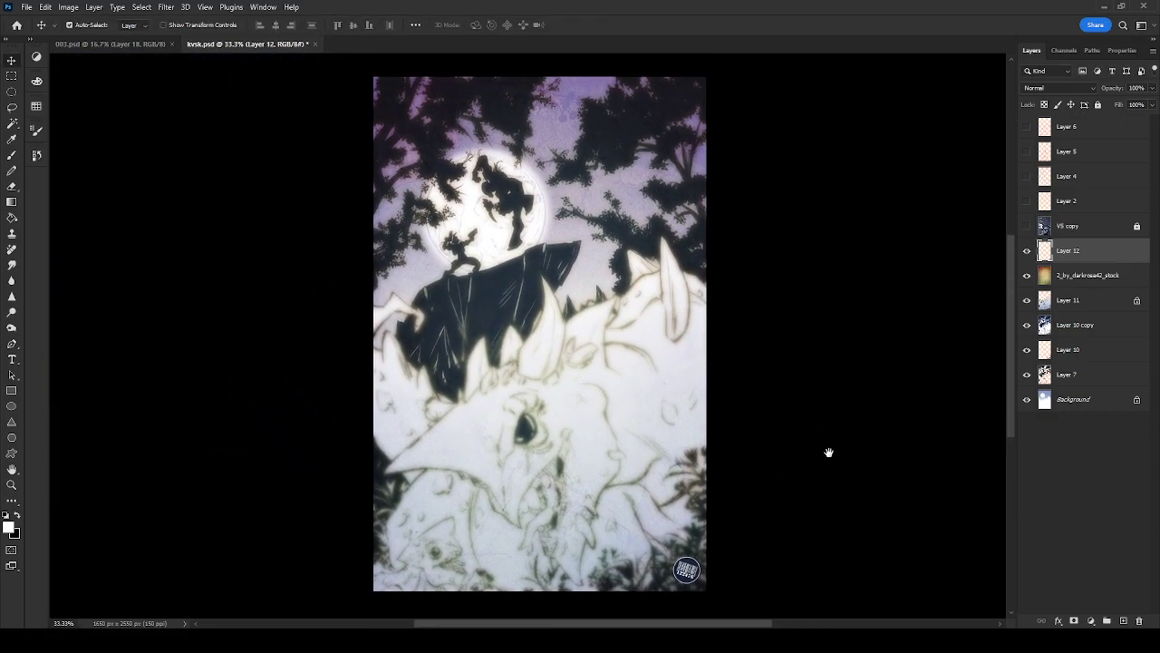
pyautogui.scroll(1, 800, 424)
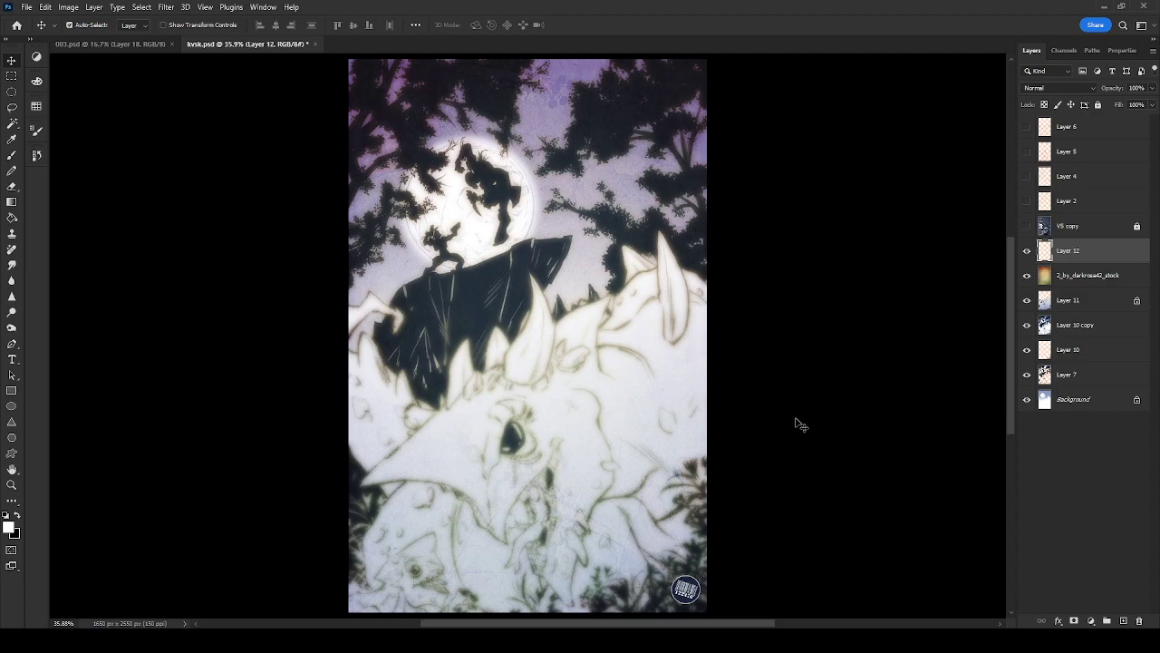